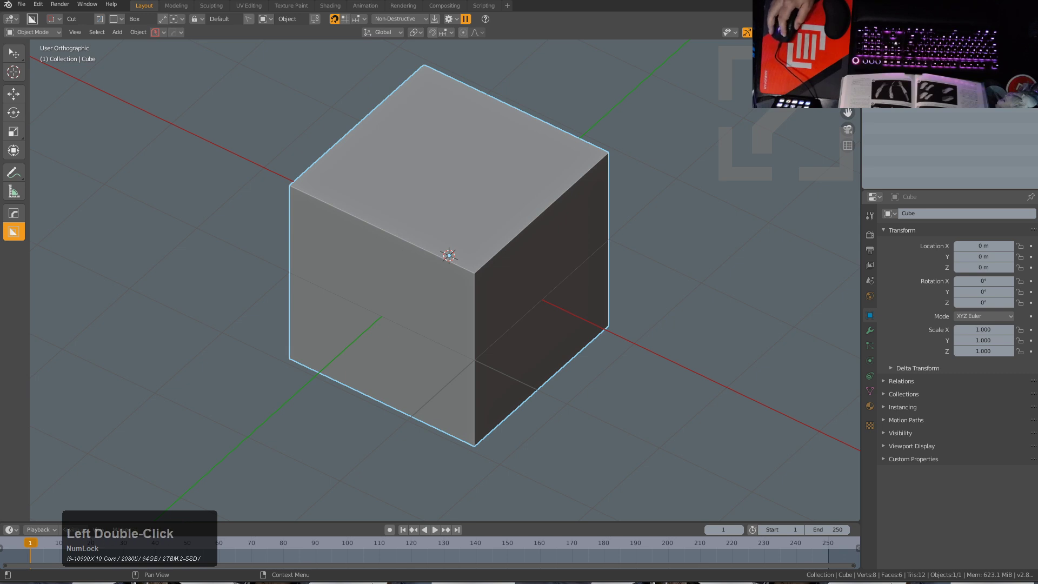
Step: Add a text object and move it along the X axis until it stands clear of the cube
scroll(444, 280, "down", 3)
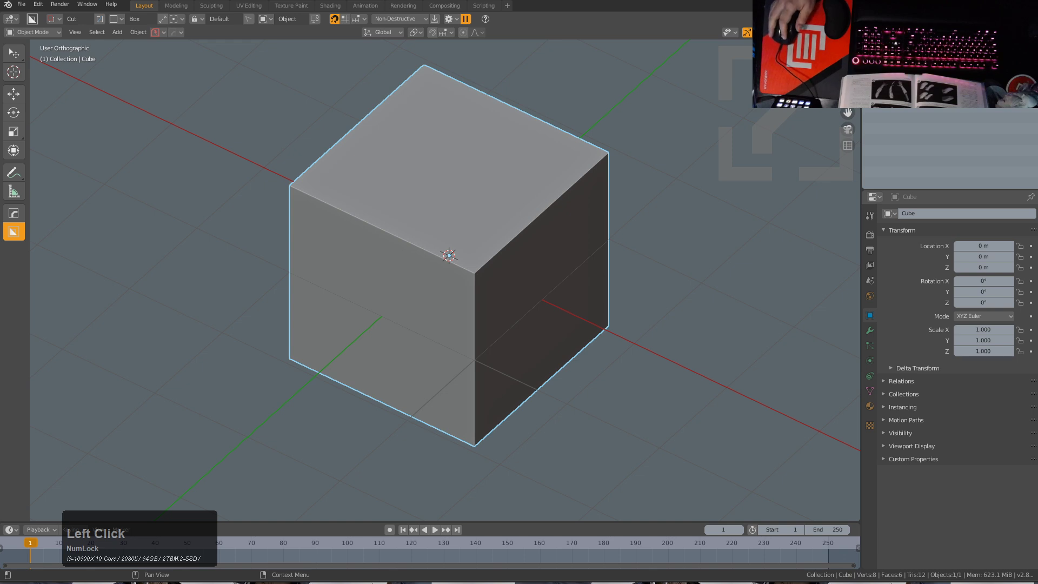
mouse_move(448, 281)
middle_mouse_down()
mouse_move(476, 316)
mouse_move(602, 283)
mouse_move(566, 238)
mouse_move(598, 351)
middle_mouse_up()
scroll(450, 294, "down", 2)
key("shift+a")
left_click(589, 320)
scroll(575, 297, "down", 2)
key("g")
key("x")
left_click(281, 432)
Step: Replace the default wording of the text object with "FUCK"
middle_click_drag(281, 432, 474, 355)
key("Tab")
key("ctrl+a")
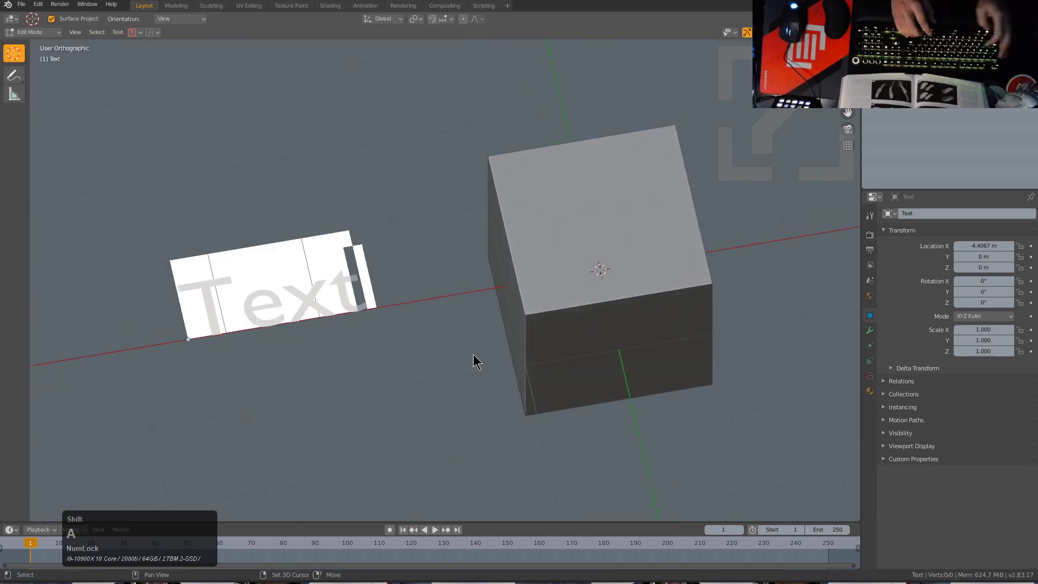
type("FUCK")
key("Tab")
middle_click_drag(469, 355, 455, 323)
Step: Set the text object as BoxCutter's custom cutting shape and select the cube as the target
key("d")
left_click(421, 359)
middle_click_drag(576, 352, 583, 303)
left_click(599, 295)
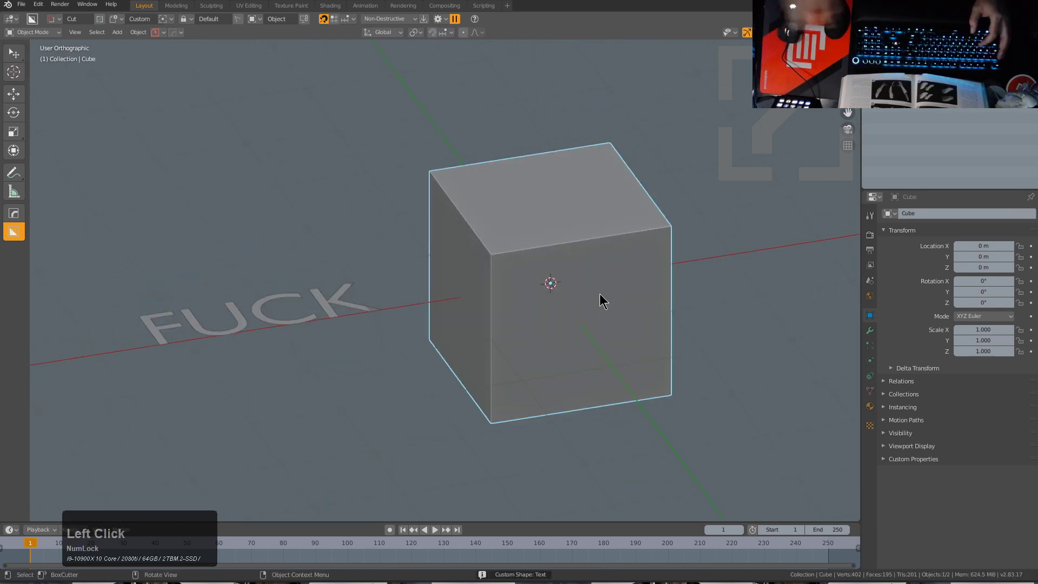
Step: In front view, slice two overlapping text shapes into the upper half of the cube's front face
key("KP_1")
mouse_move(460, 222)
left_mouse_down()
mouse_move(609, 285)
mouse_move(635, 285)
left_mouse_up()
key("x")
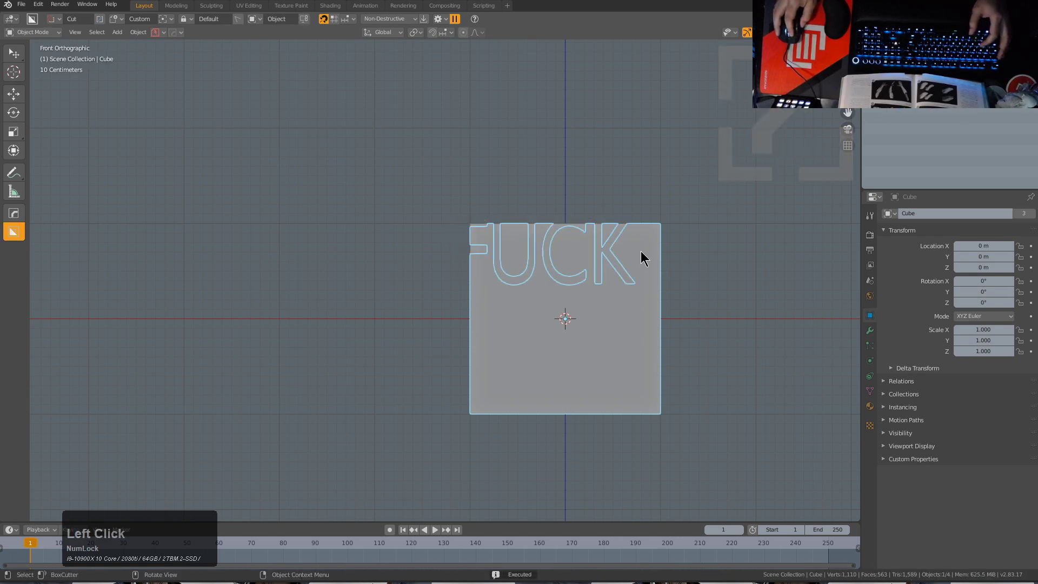
left_click_drag(503, 248, 655, 318)
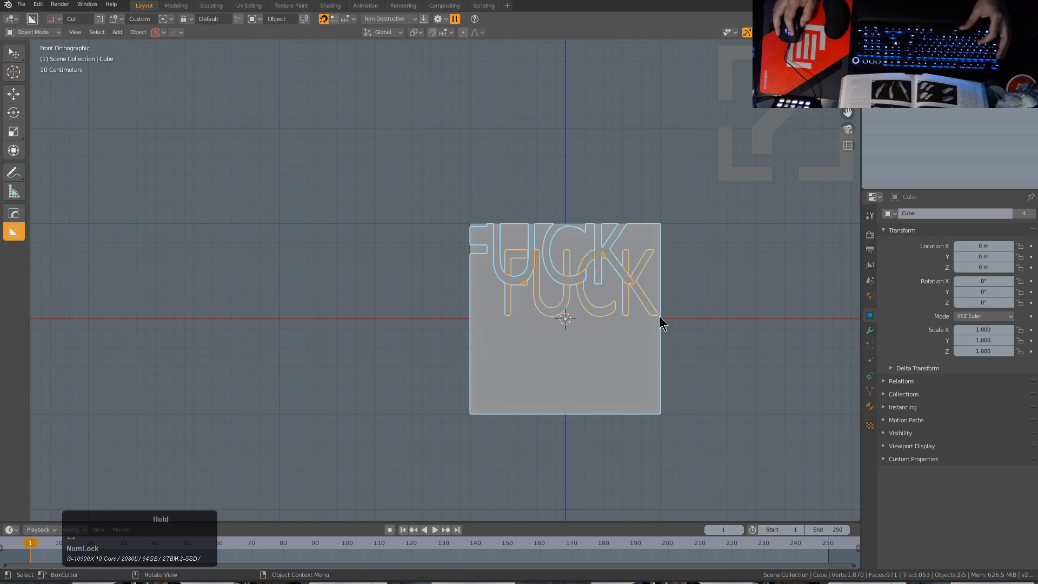
Step: Set the BoxCutter mode to Slice and slice two text shapes across the middle of the cube's front face
left_click(52, 19)
left_click(34, 64)
scroll(479, 267, "up", 2)
left_click_drag(479, 266, 714, 366)
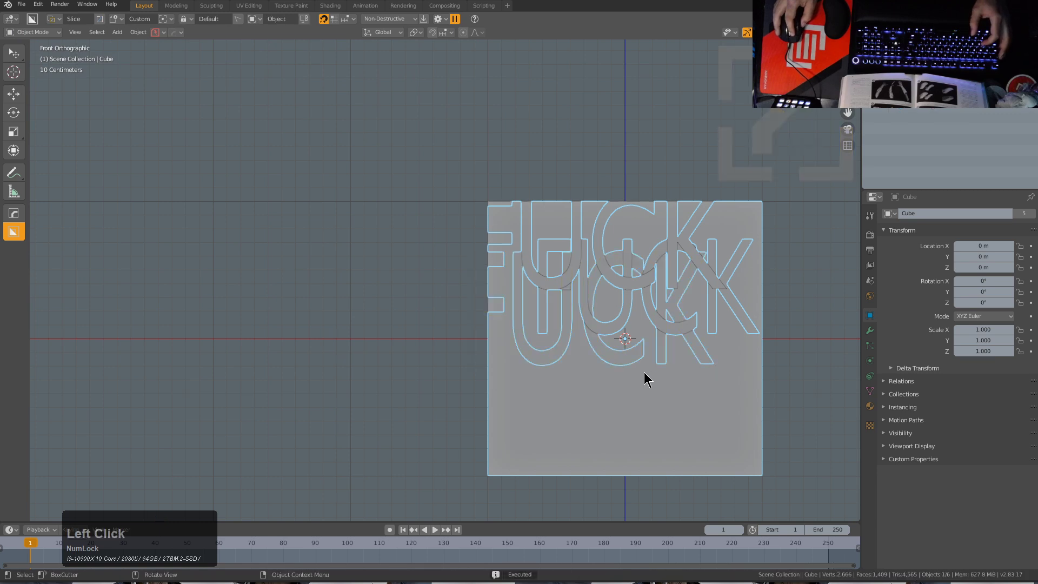
left_click_drag(461, 332, 703, 426)
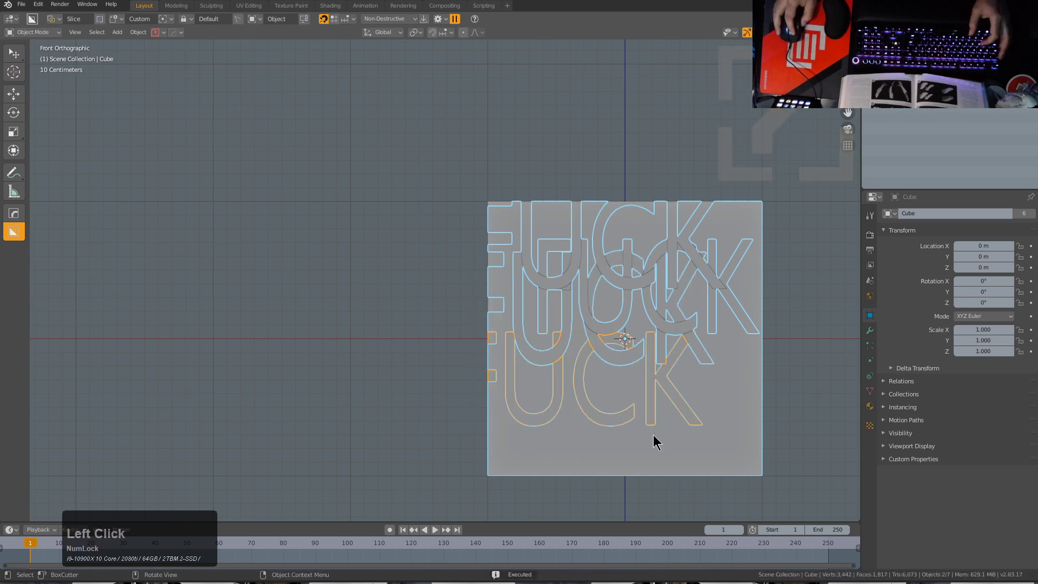
Step: Slice two more overlapping text shapes into the lower part of the front face and select the cube again
left_click_drag(526, 385, 658, 449)
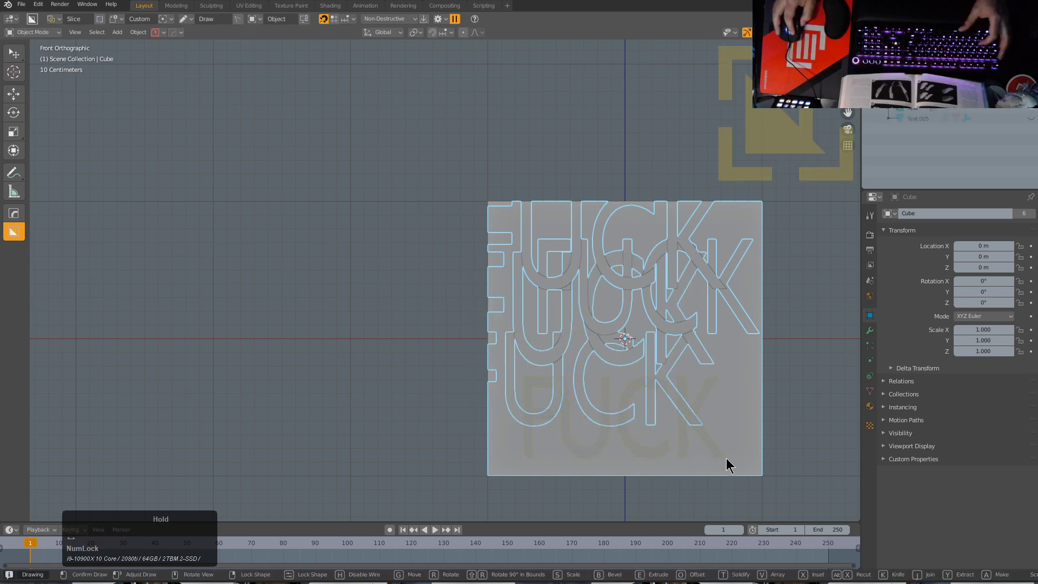
left_click_drag(727, 464, 727, 465)
left_click_drag(522, 362, 712, 444)
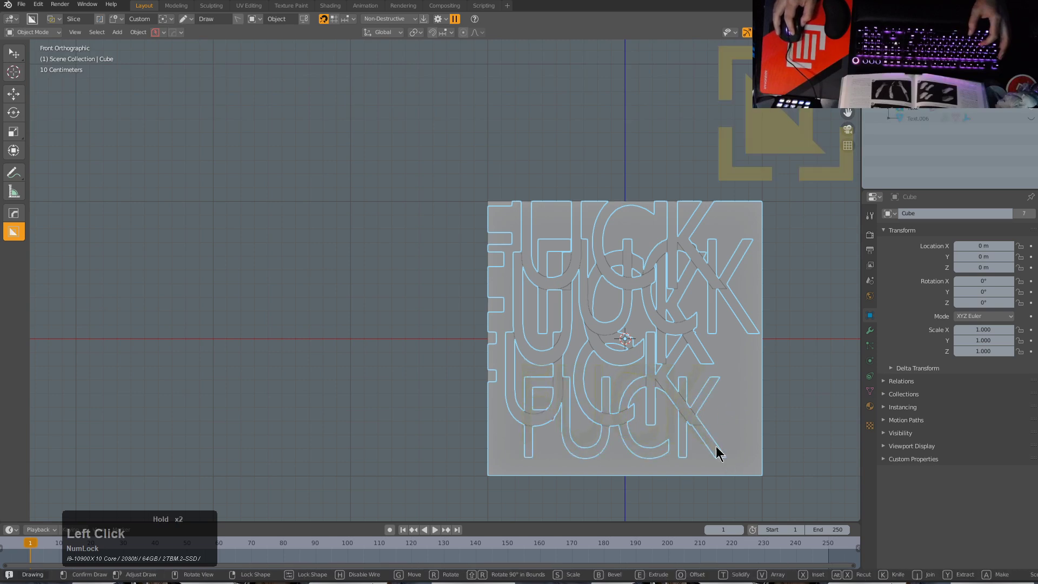
left_click_drag(756, 486, 757, 487)
left_click(721, 344)
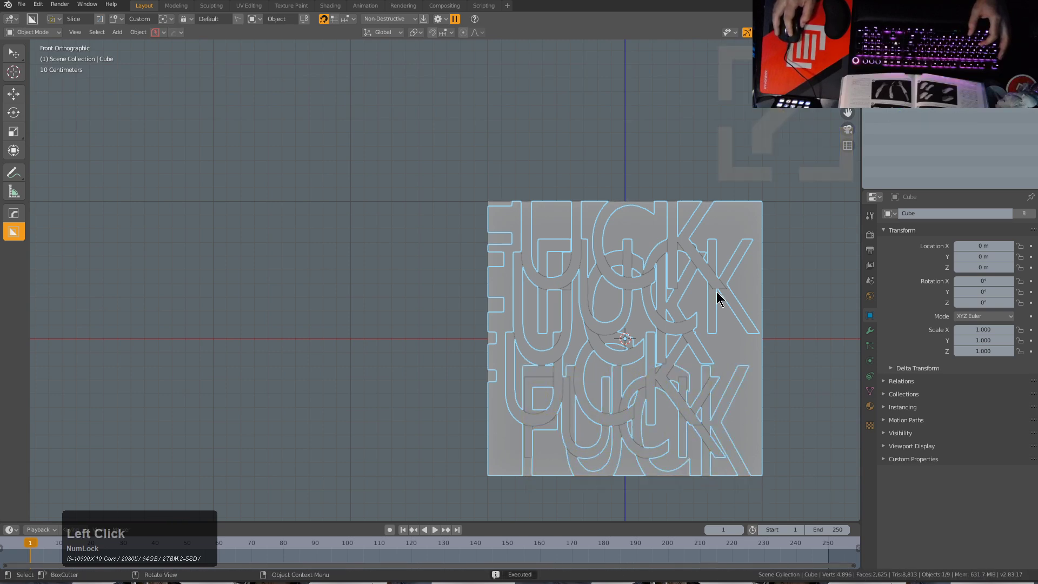
Step: Slice vertically oriented text shapes along both side edges of the cube's front face
left_click_drag(715, 212, 790, 454)
right_click(785, 451)
key("shift")
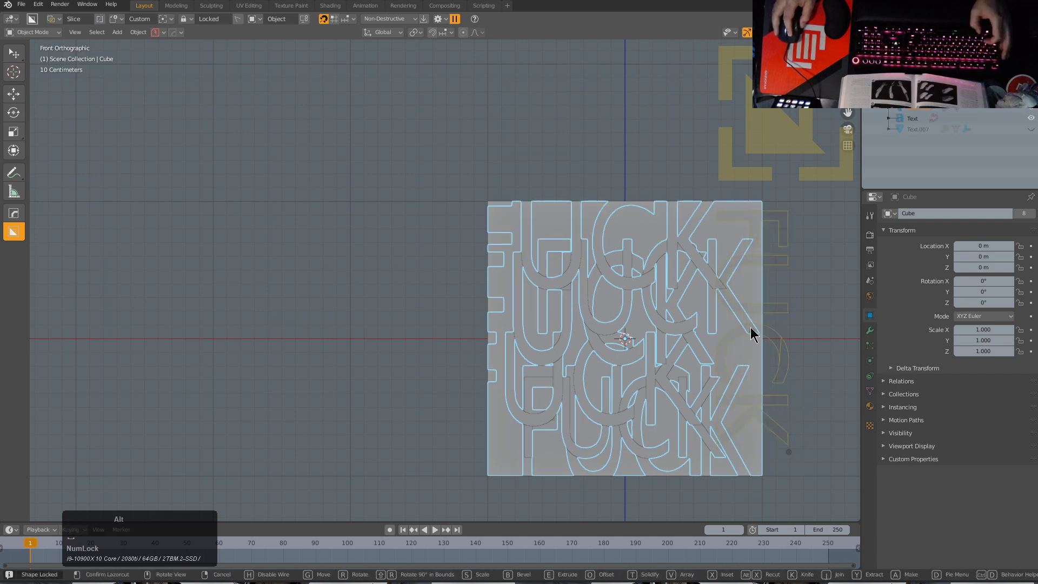
key("space")
key("alt+a")
left_click(496, 412)
mouse_move(472, 221)
left_mouse_down()
mouse_move(556, 461)
mouse_move(573, 427)
left_mouse_up()
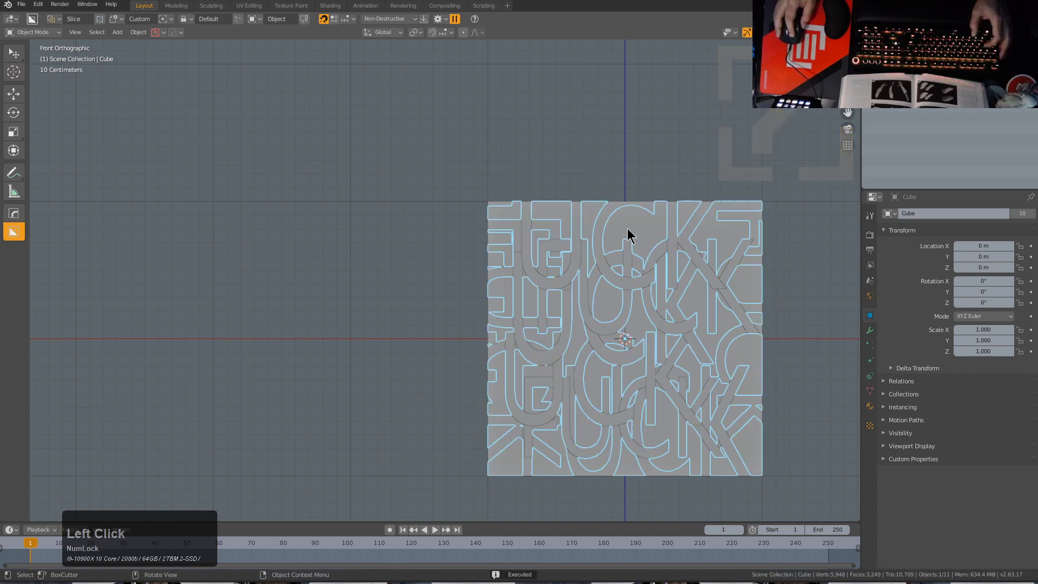
Step: Slice a text shape rotated upside down across the front face's upper edge and reselect only the cube
mouse_move(483, 162)
left_mouse_down()
mouse_move(732, 267)
mouse_move(773, 268)
left_mouse_up()
right_click(772, 268, "shift")
key("grave")
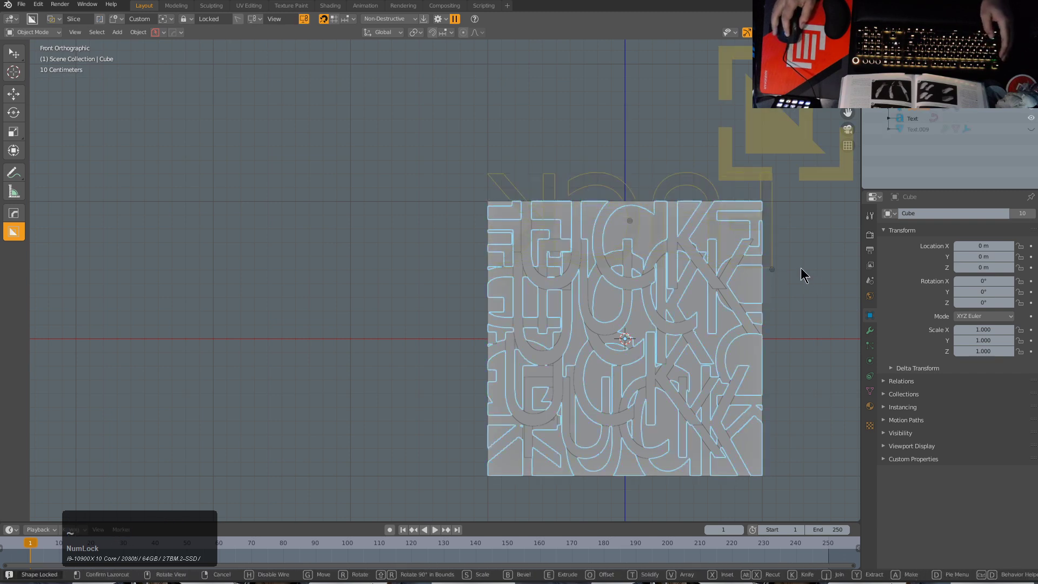
left_click(719, 249)
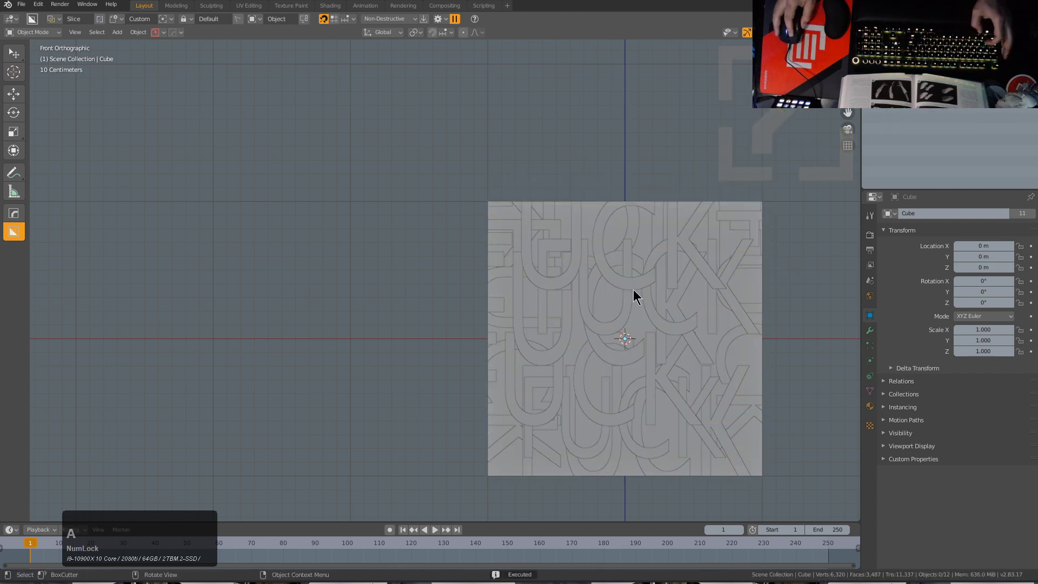
left_click(642, 318)
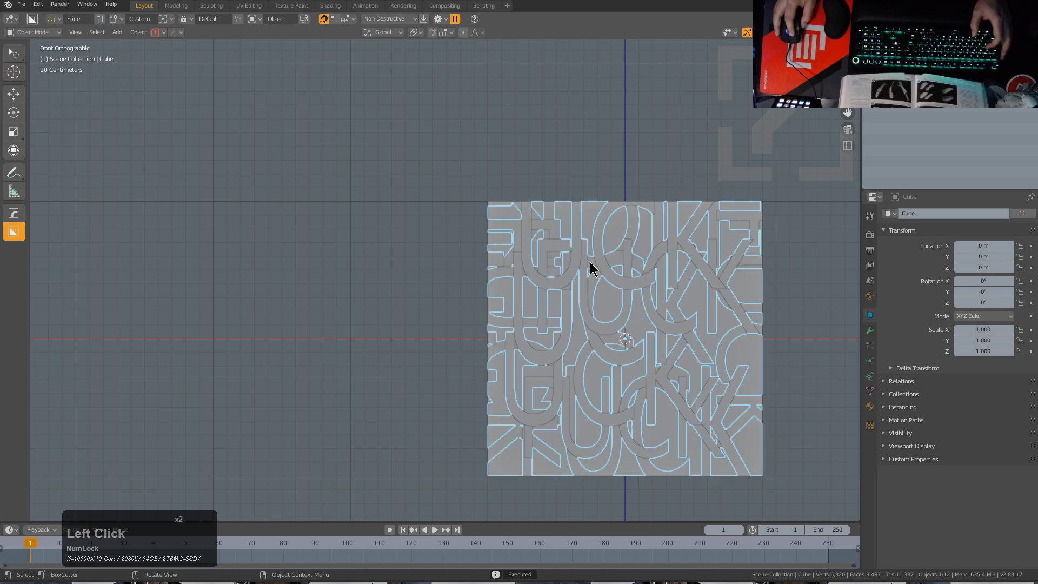
Step: Slice more text into the front face, including a vertically rotated shape over its lower right corner
mouse_move(480, 225)
left_mouse_down()
mouse_move(753, 332)
mouse_move(766, 325)
mouse_move(767, 347)
mouse_move(697, 483)
left_mouse_up()
left_click(741, 359)
right_click(766, 433)
key("shift")
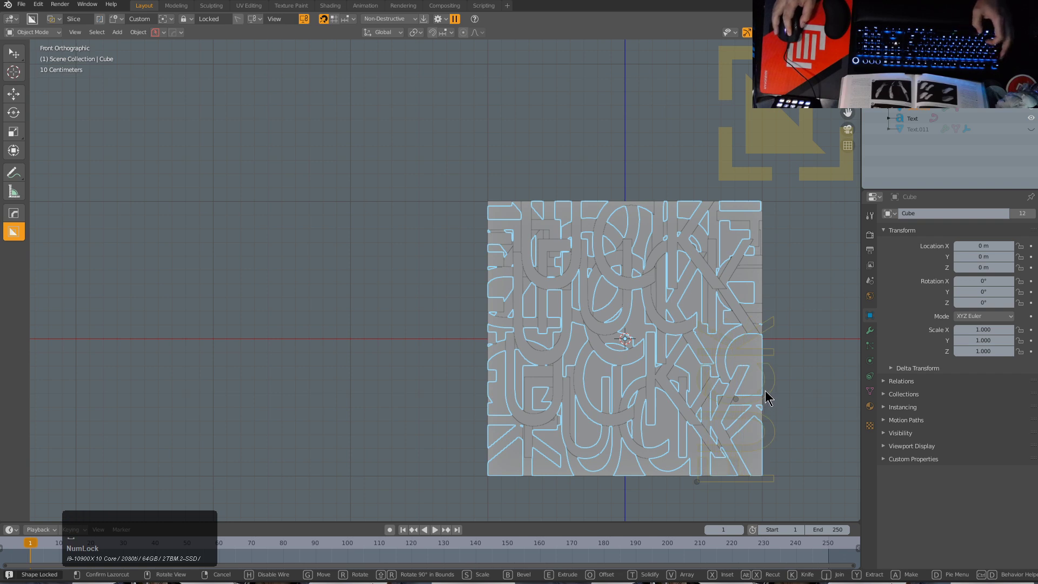
left_click(765, 391)
left_click(501, 468)
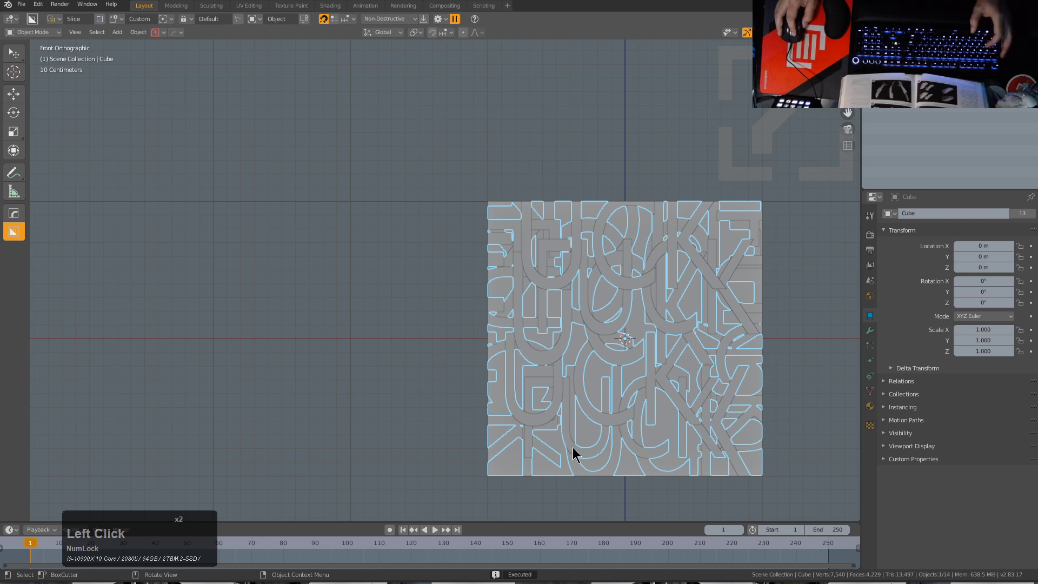
Step: Slice a large rotated text shape across the front face's lower edge and reselect only the cube
left_click_drag(560, 447, 661, 480)
right_click(711, 478)
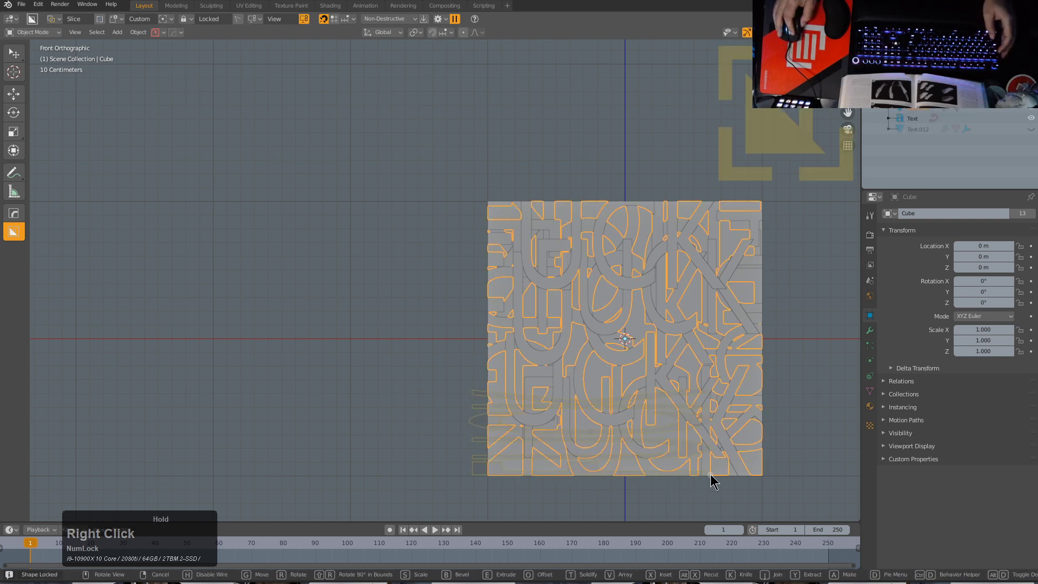
key("grave")
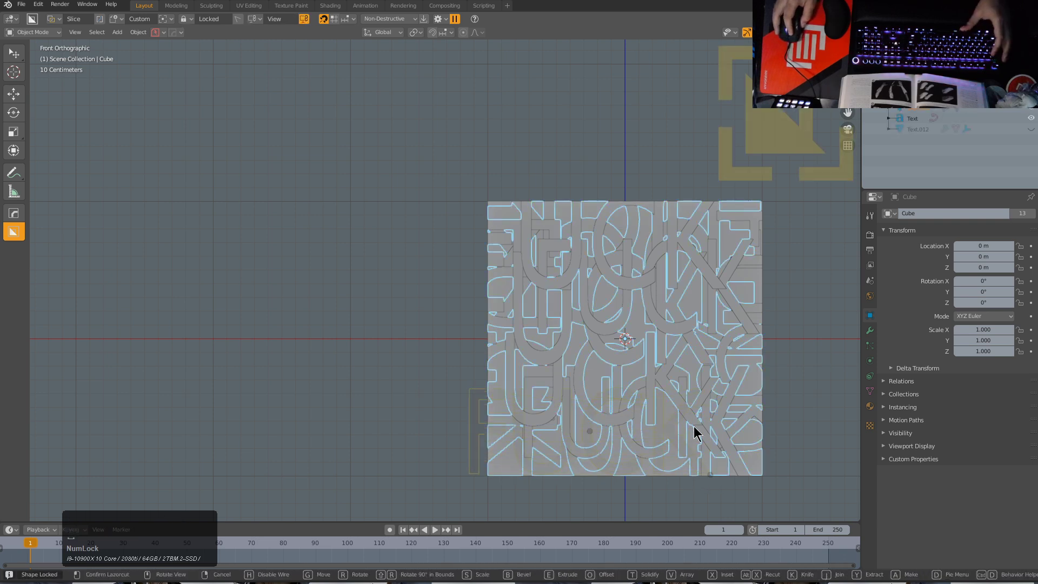
key("a")
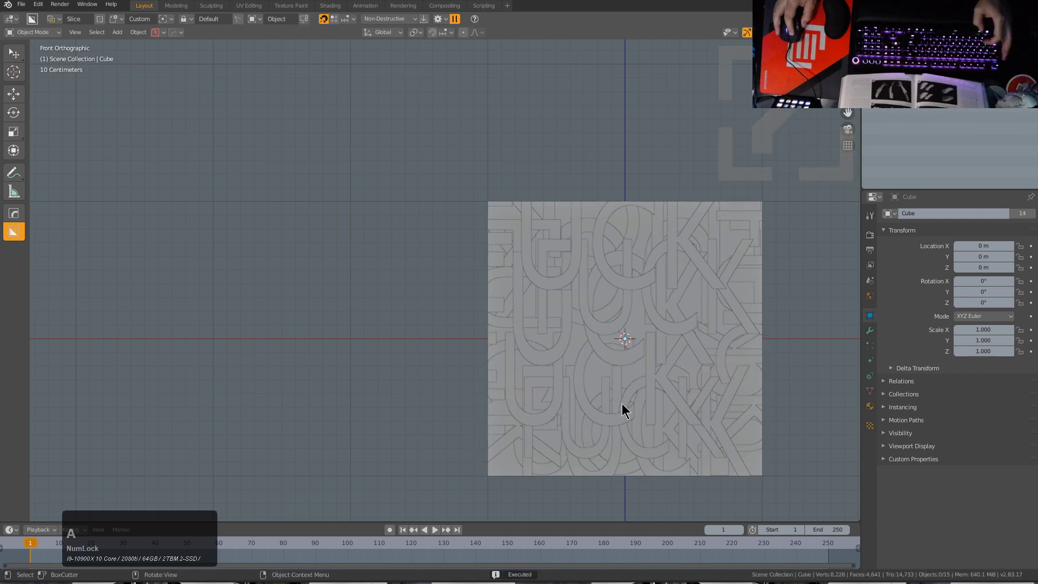
left_click(591, 366)
Step: Slice one text shape across the middle of the front face and another along its upper edge
left_click_drag(478, 312, 692, 404)
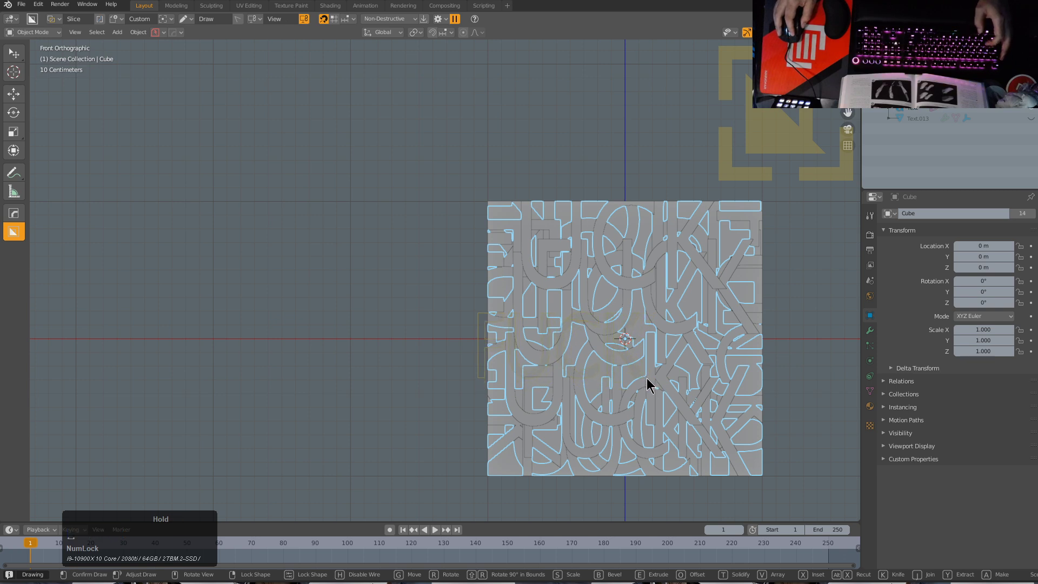
key("a")
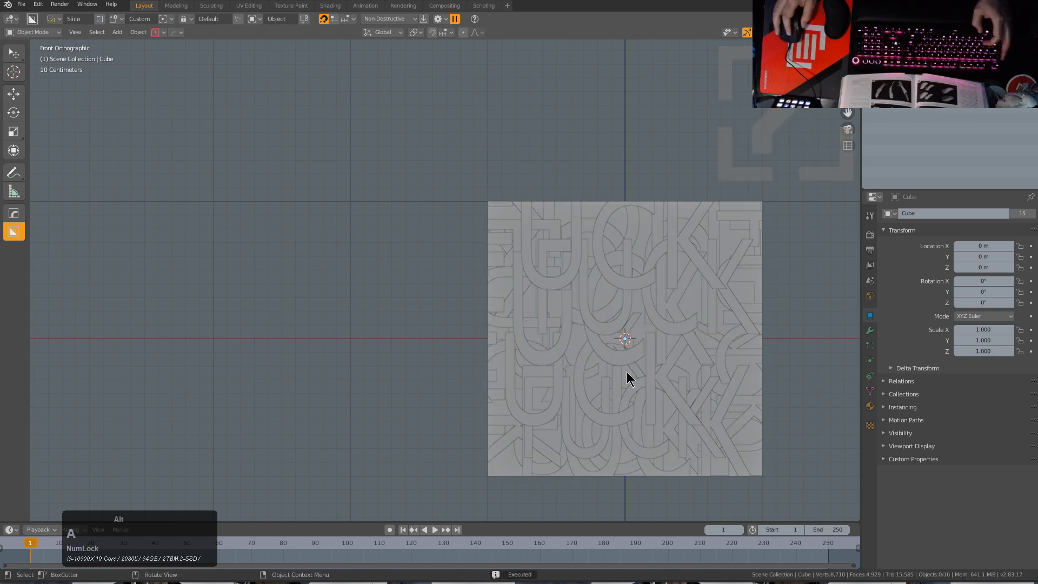
left_click(636, 310)
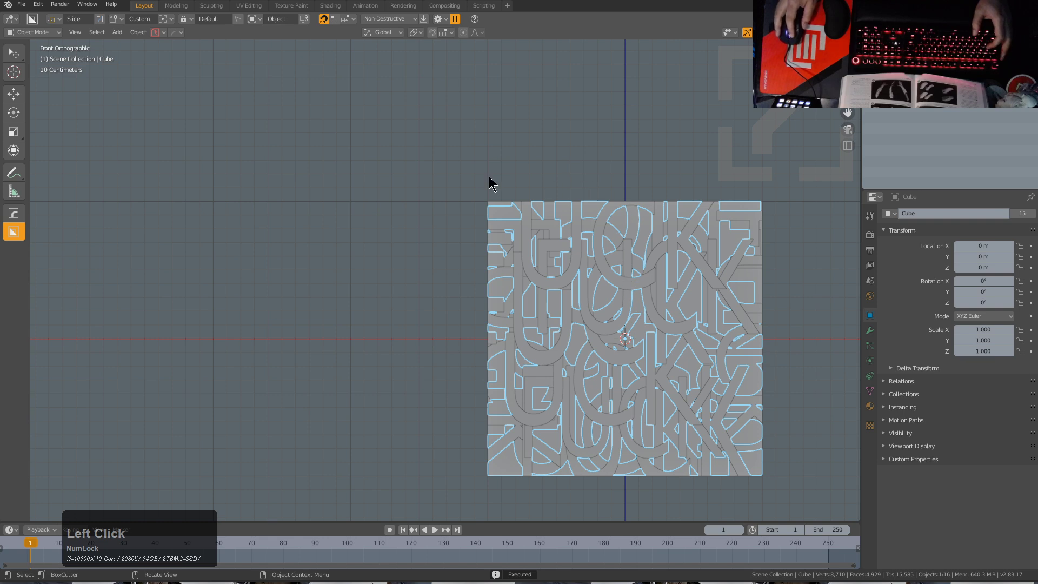
left_click_drag(478, 196, 772, 296)
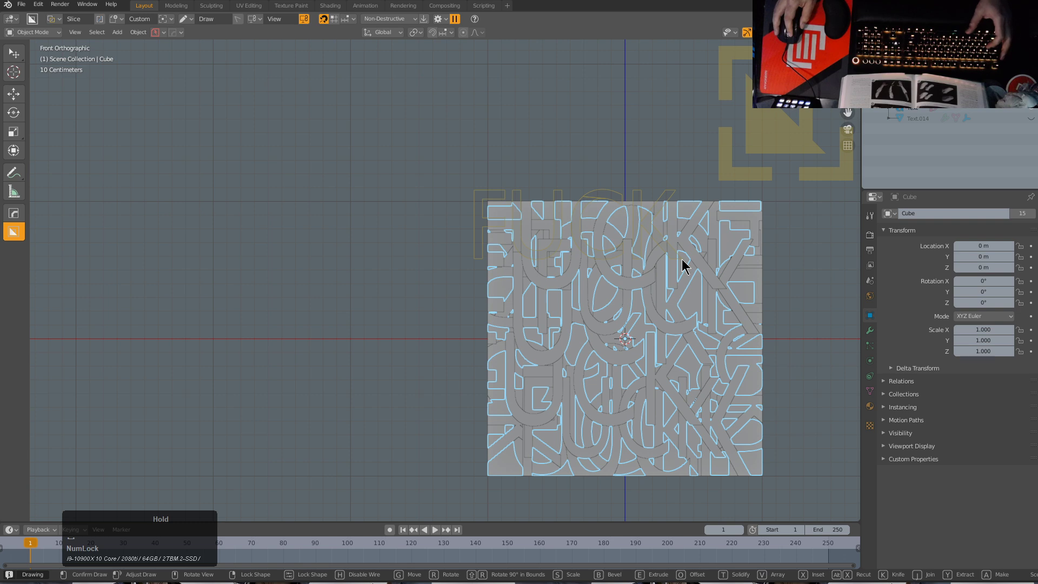
key("a")
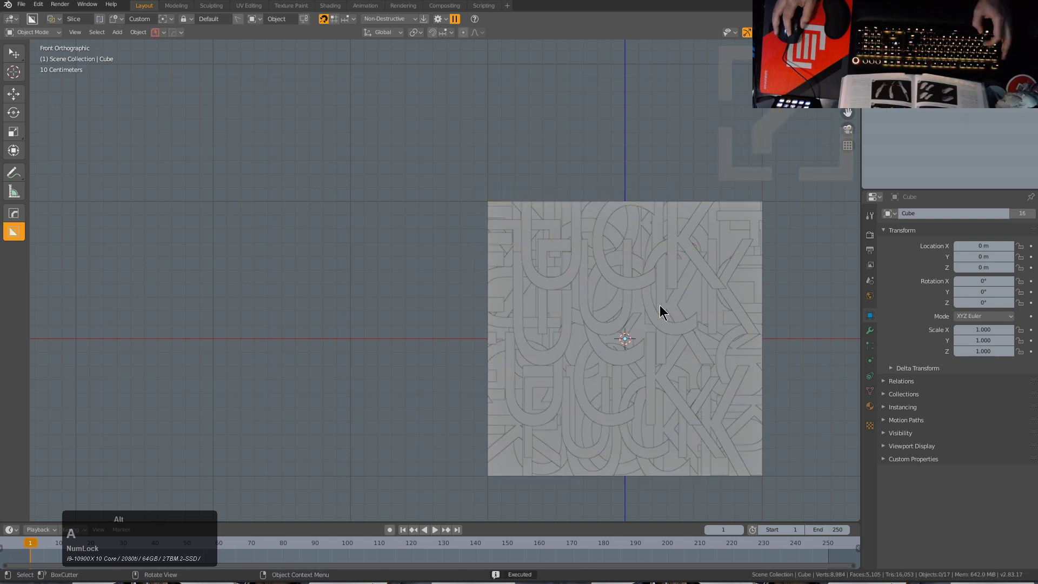
left_click(749, 474)
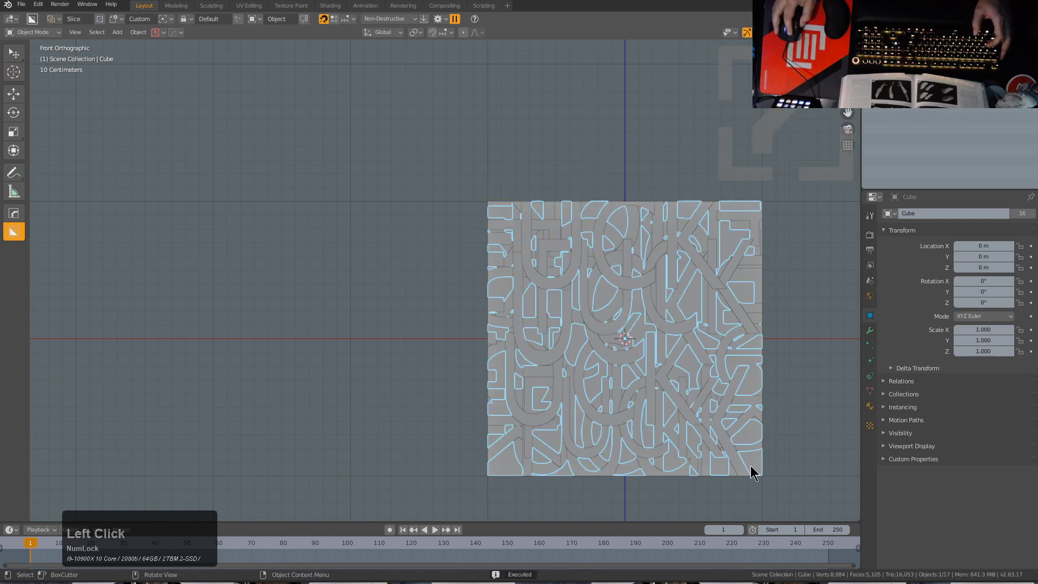
Step: Slice a vertically oriented text shape along the lower part of the front face's right edge
left_click_drag(776, 292, 707, 489)
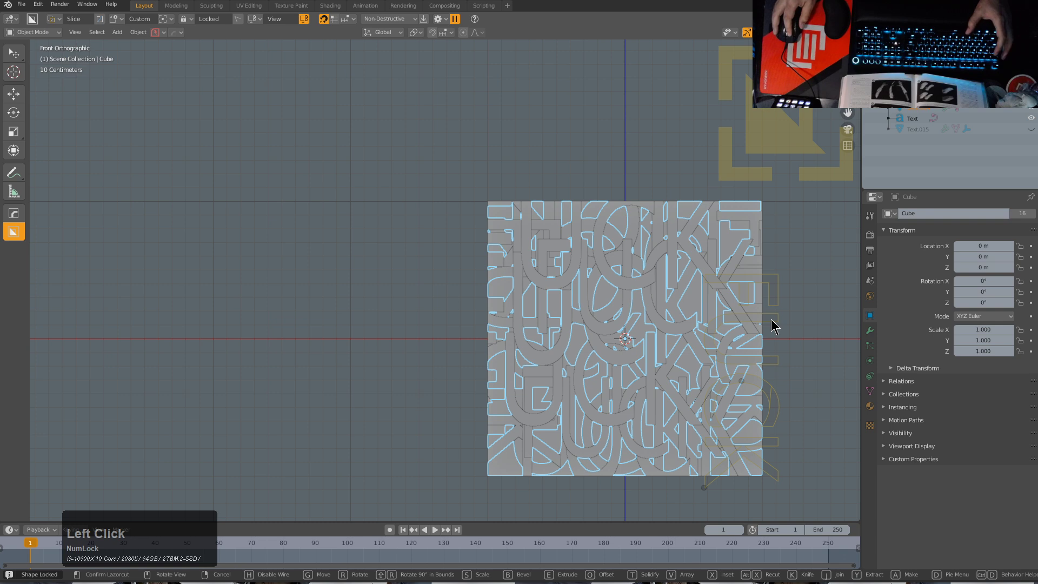
key("d")
left_click(678, 358)
Step: Delete the original text object beside the cube
middle_click_drag(618, 364, 595, 362)
scroll(319, 357, "down", 2)
left_click(307, 341)
key("x")
left_click(308, 342)
Step: Select all the sliced pieces, make one of them active and apply their modifiers
middle_click_drag(463, 325, 509, 273)
scroll(566, 301, "up", 2)
key("a")
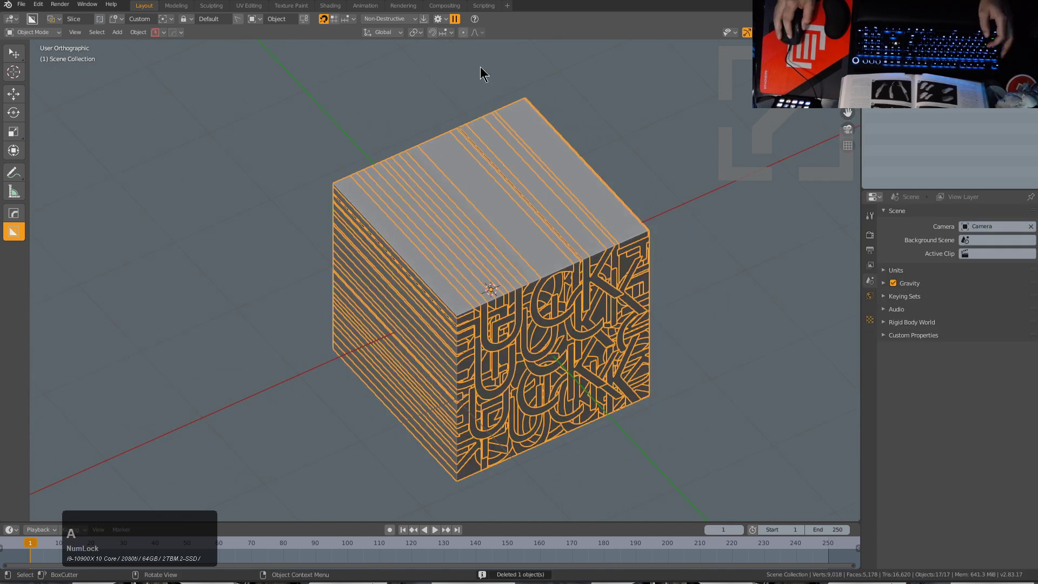
left_click(422, 20)
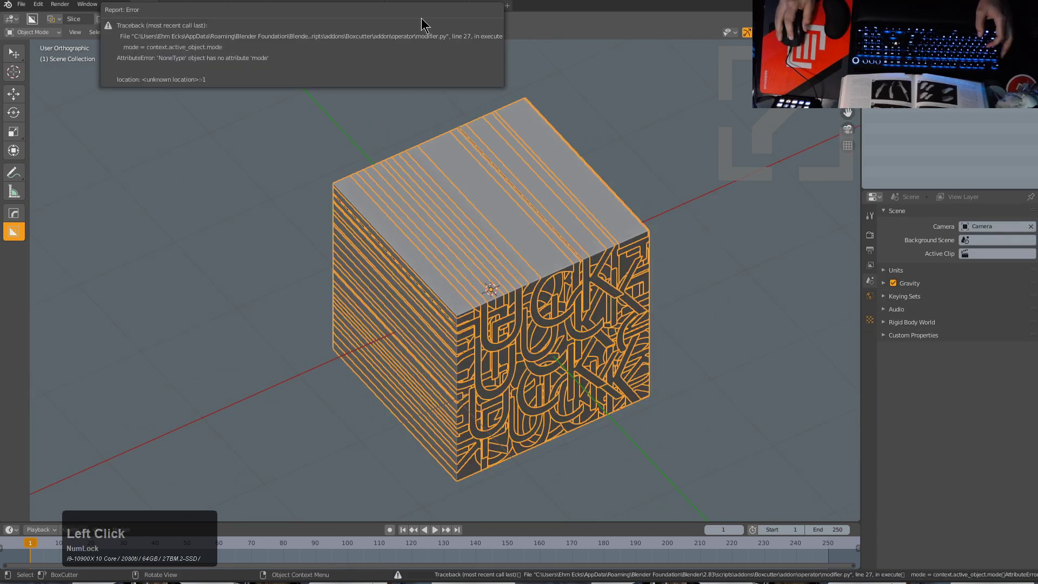
left_click(497, 232)
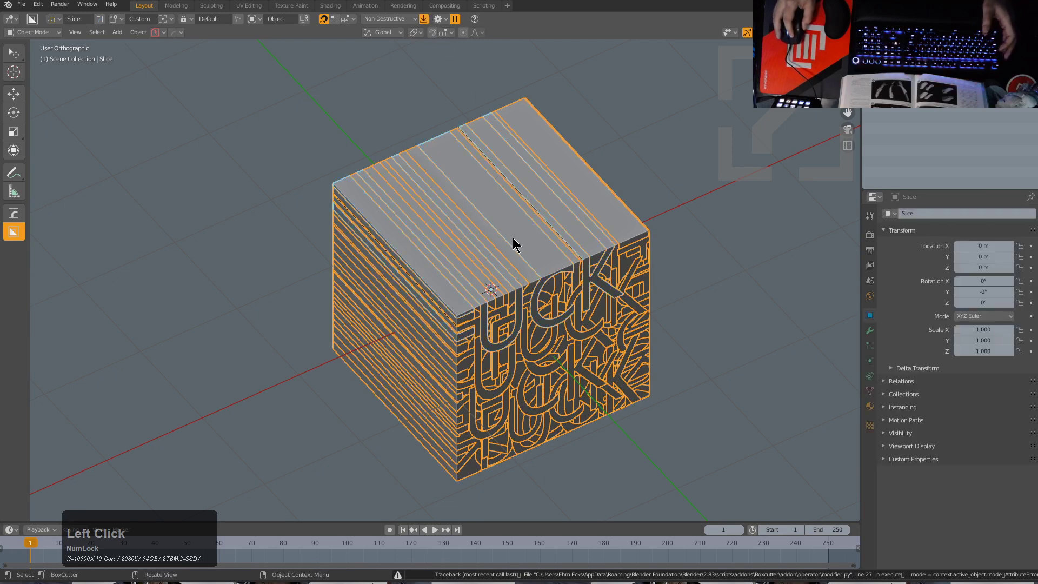
middle_click_drag(580, 367, 581, 287)
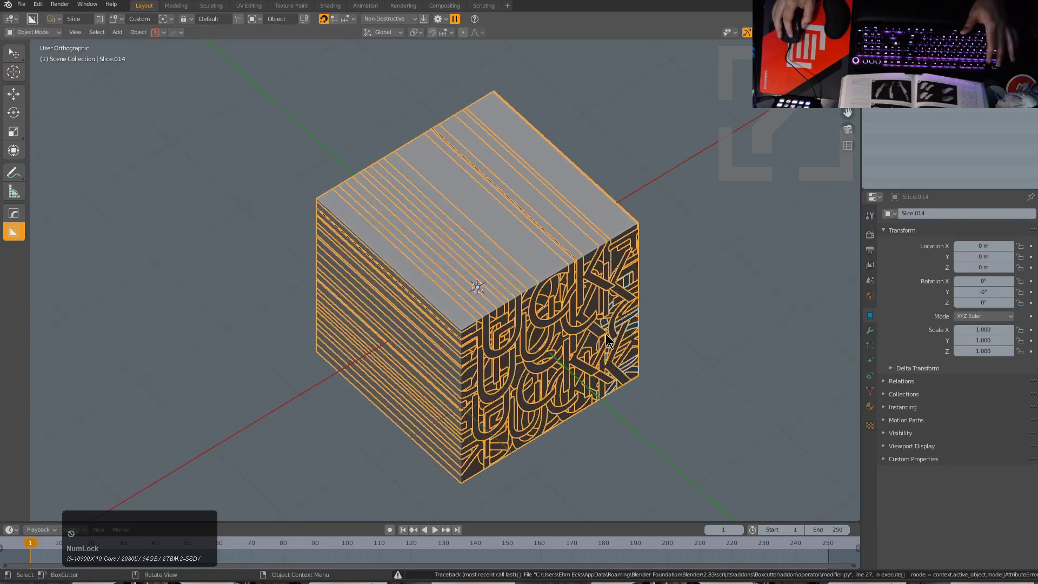
Step: Delete the light above the cube
scroll(502, 177, "down", 6)
scroll(503, 179, "down", 2)
left_click(493, 194)
key("x")
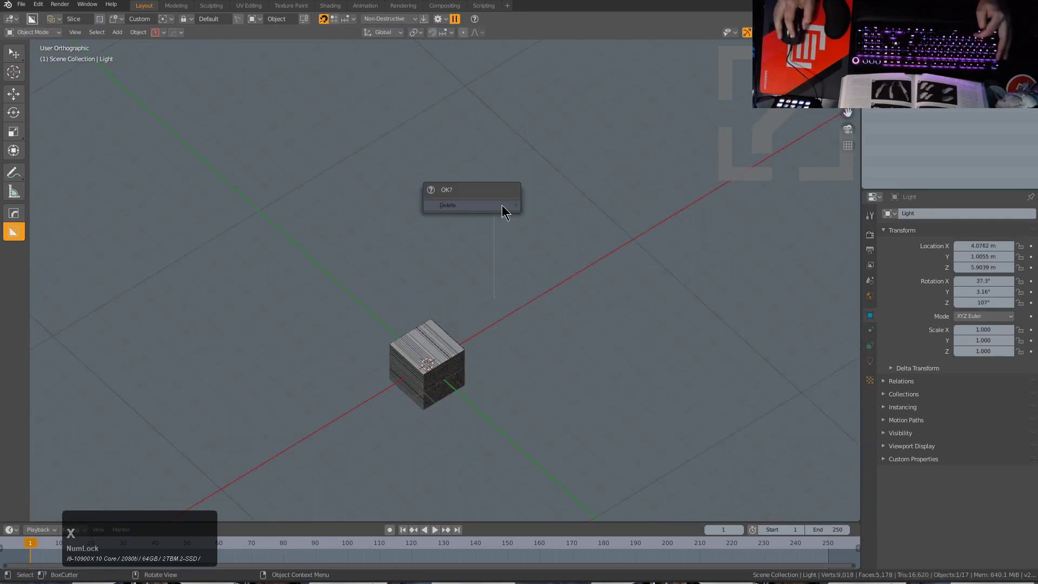
left_click(503, 208)
Step: Scale all the sliced pieces together along the global Y axis to flatten the cube into a thin panel
scroll(487, 287, "up", 5)
middle_click_drag(507, 440, 454, 290, "shift")
left_click(454, 289)
scroll(486, 313, "up", 1)
key("a")
key("s")
key("y")
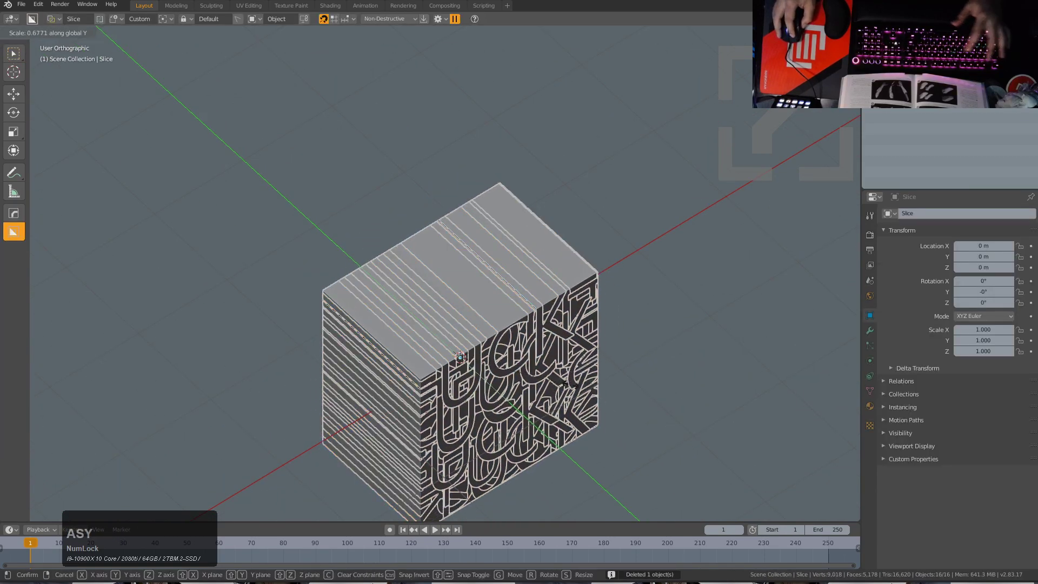
left_click(630, 433)
scroll(631, 435, "up", 3)
key("s")
key("y")
left_click(506, 448)
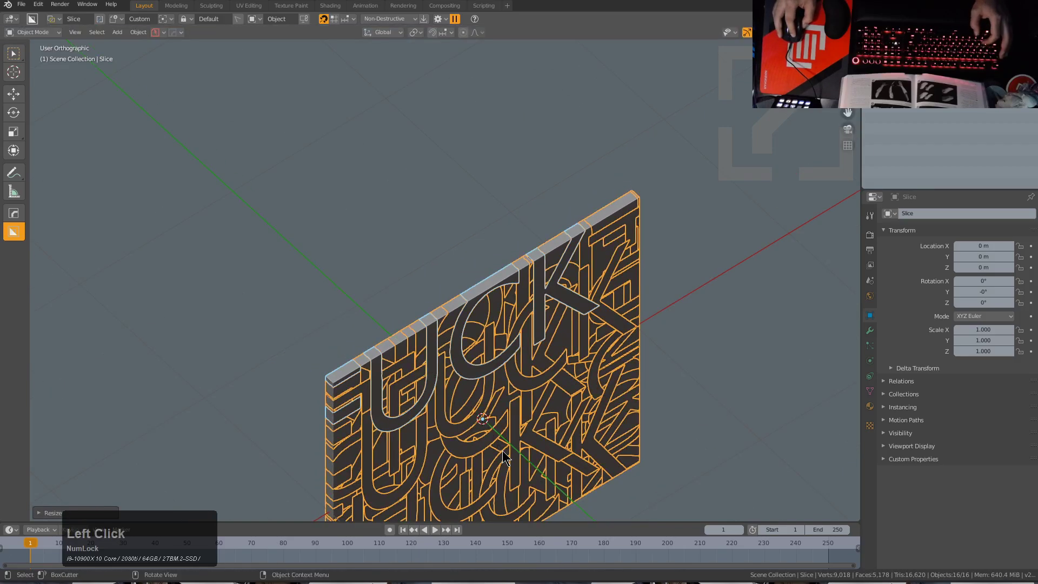
Step: Inspect the thin panel from the front and at an angle, and select all of its pieces again
scroll(506, 449, "down", 2)
key("KP_1")
key("KP_1")
key("KP_Decimal")
key("alt+a")
middle_click_drag(414, 255, 454, 280)
key("a")
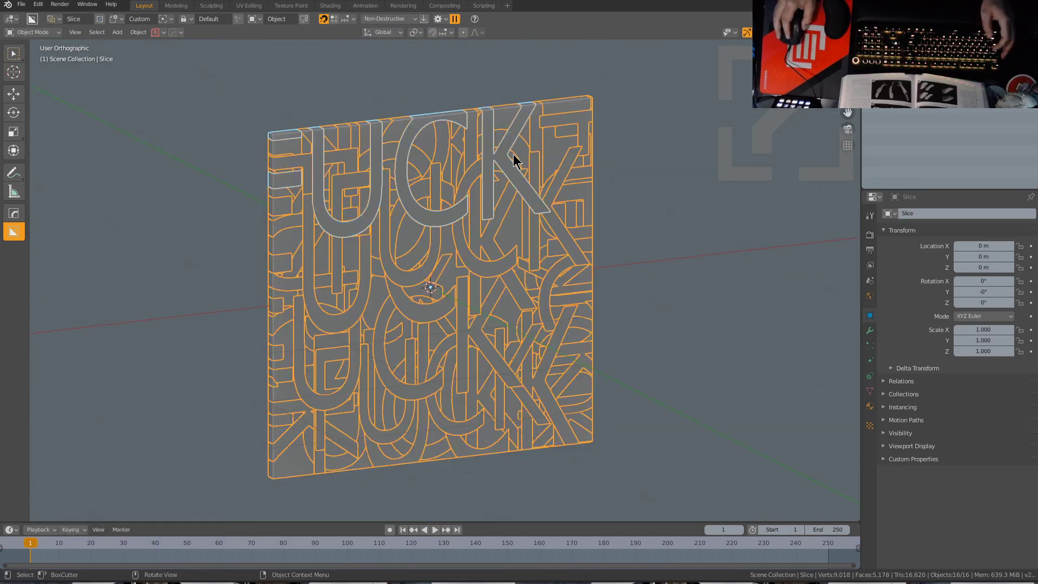
Step: Convert all the selected sliced pieces to plain meshes and join them into one panel object
key("ctrl+a")
left_click(493, 283)
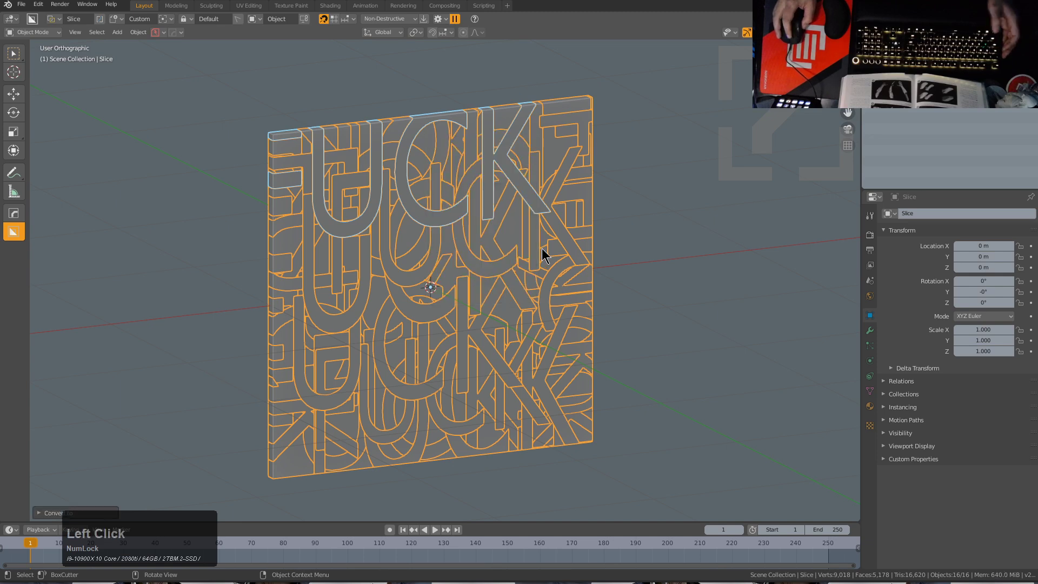
key("ctrl+j")
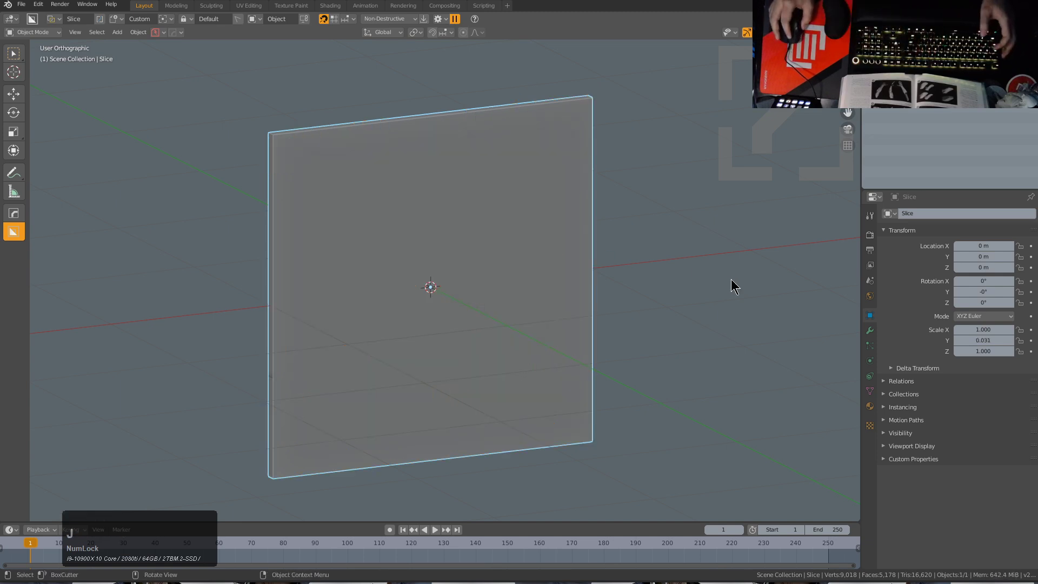
Step: Turn off gravity in the scene settings
left_click(870, 264)
left_click(870, 251)
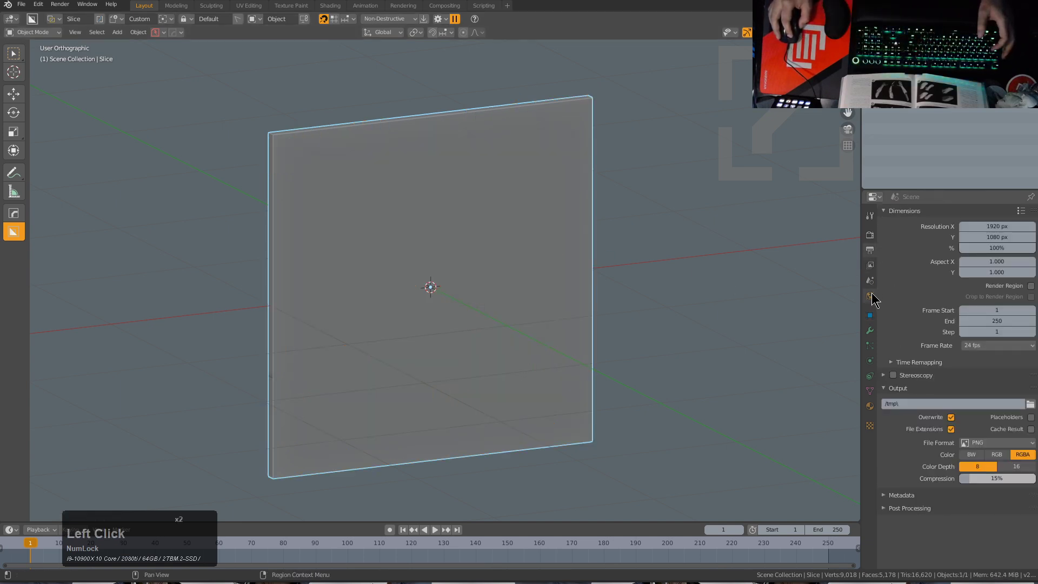
left_click(869, 296)
left_click(870, 280)
left_click(893, 283)
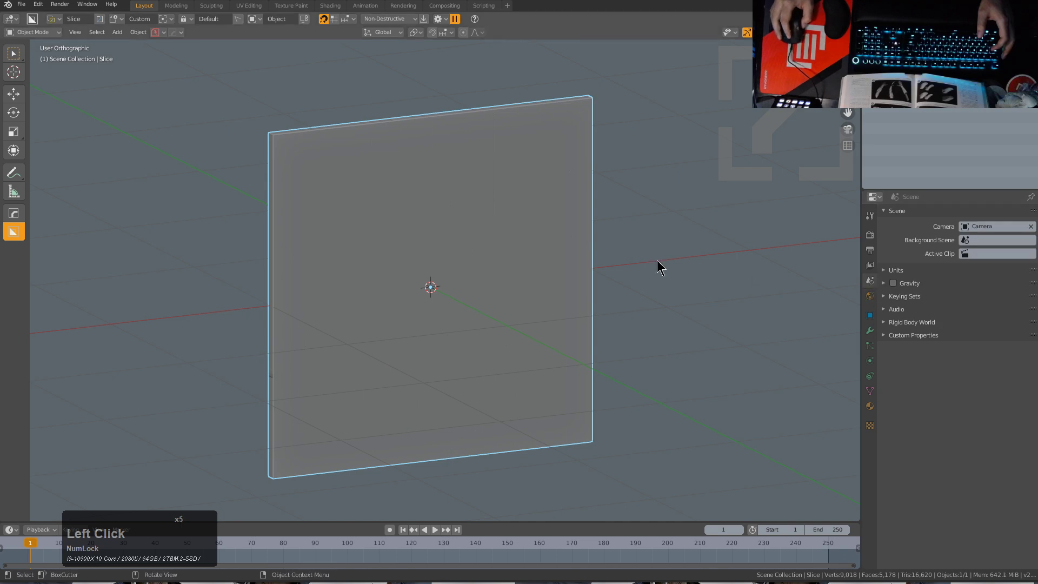
Step: Check the joined panel's mesh in Edit Mode and run Add Rigid Bodies on the panel object
scroll(589, 278, "down", 2)
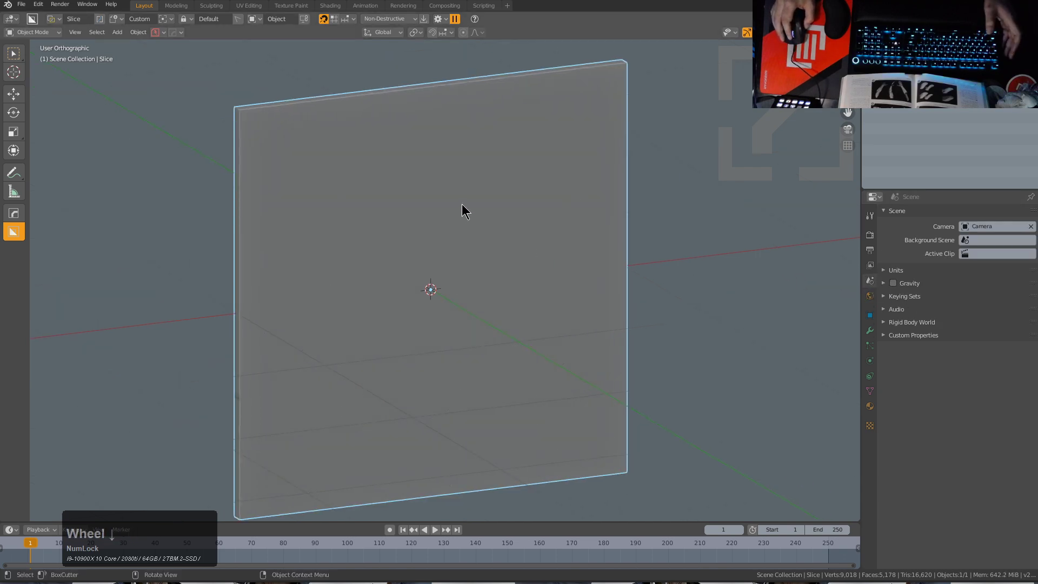
middle_click_drag(463, 209, 502, 218)
key("Tab")
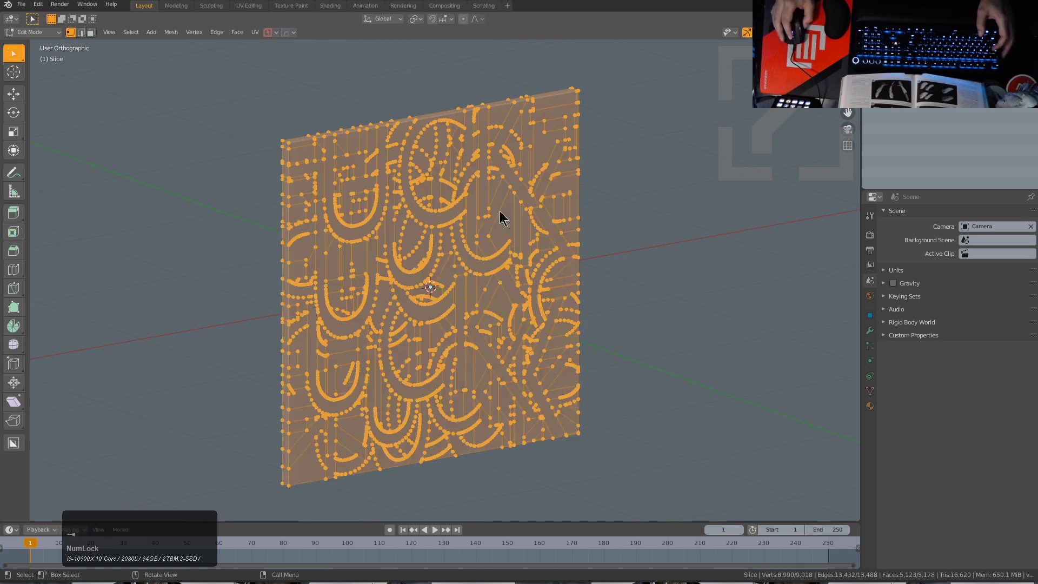
key("Tab")
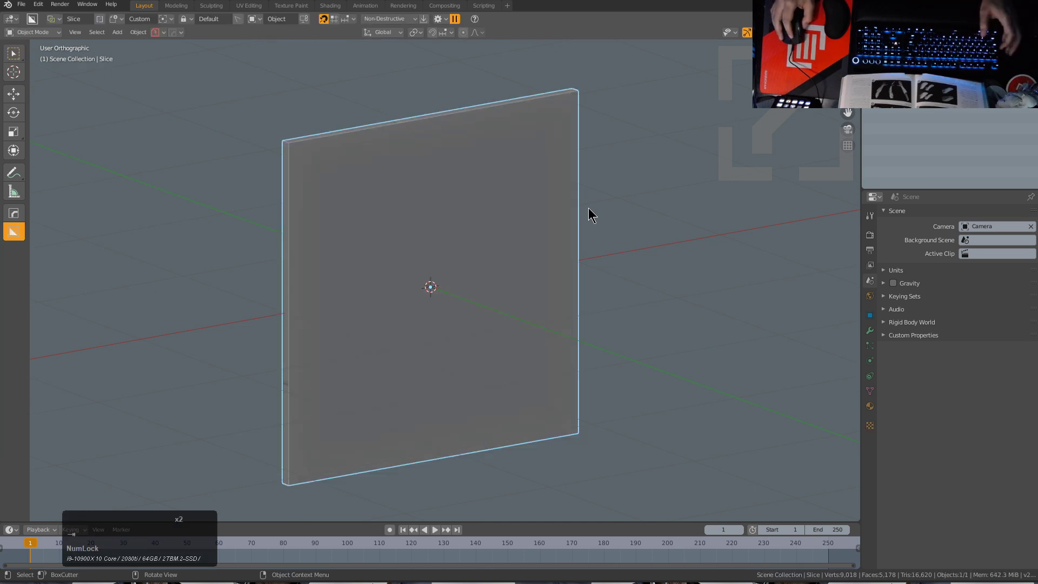
key("F3")
type("rigi")
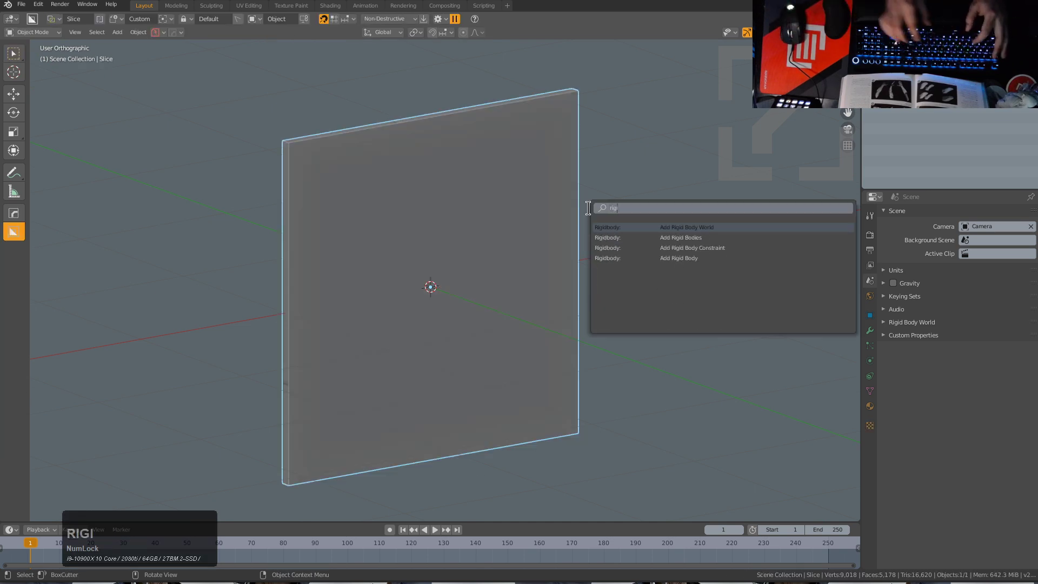
key("Return")
scroll(588, 207, "up", 1)
scroll(495, 192, "down", 1)
left_click(495, 192)
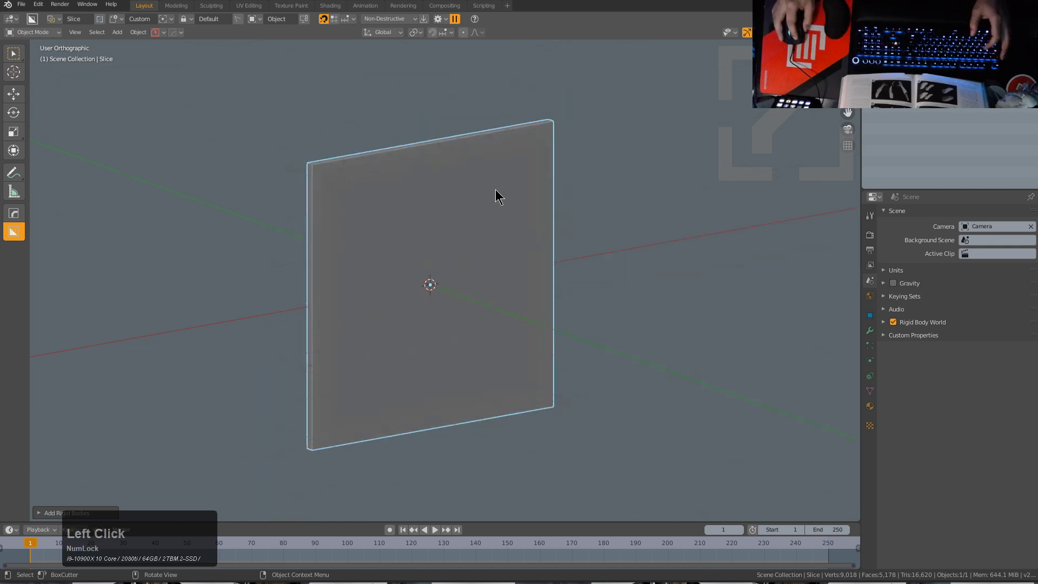
Step: Separate the whole panel mesh into individual objects by loose parts
scroll(495, 192, "up", 1)
key("Tab")
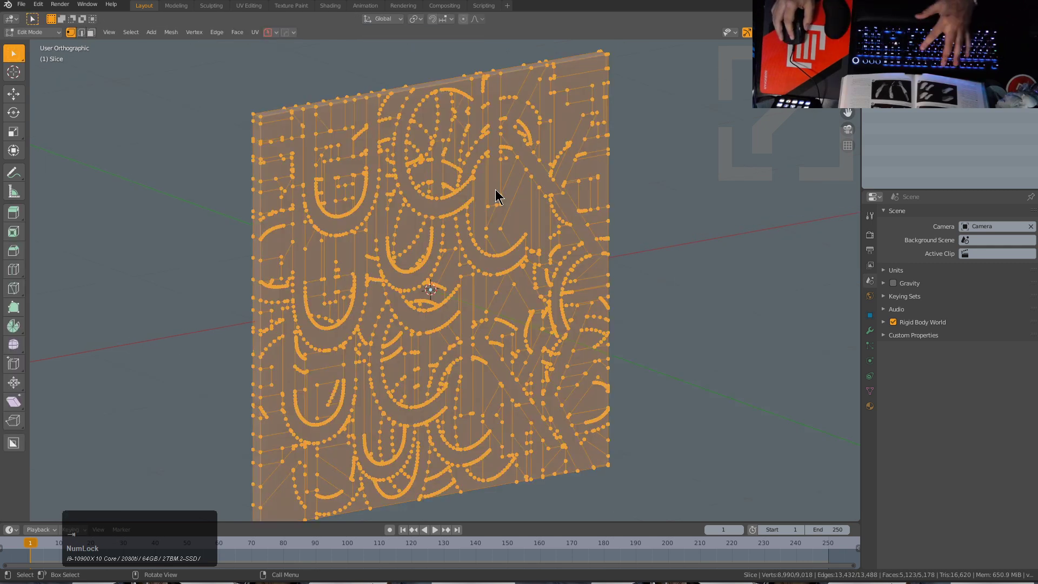
key("p")
left_click(479, 215)
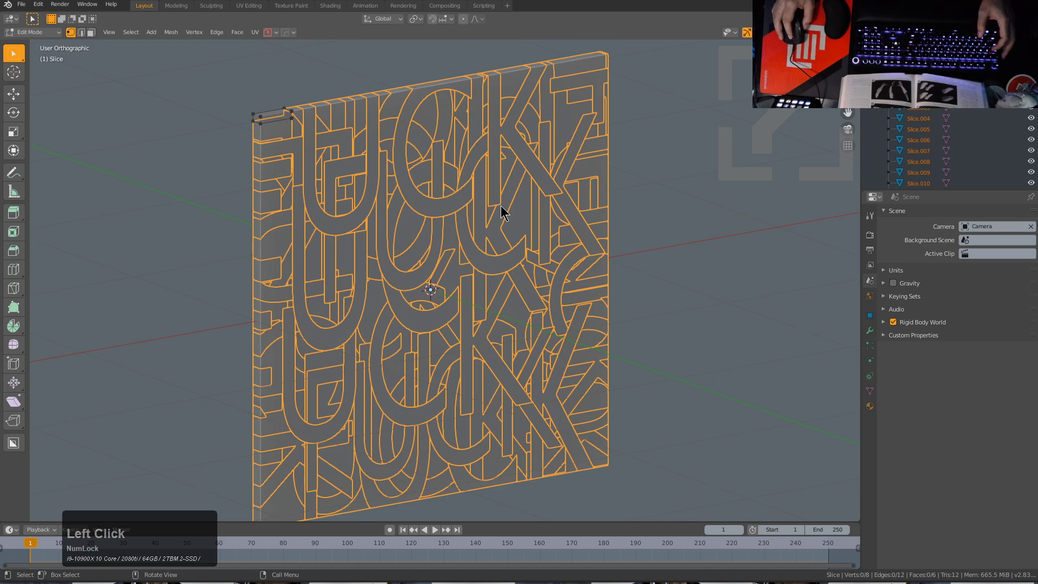
Step: Return to Object Mode and set the origin of every separated piece to its own geometry
key("Tab")
key("shift+s")
left_click(503, 141)
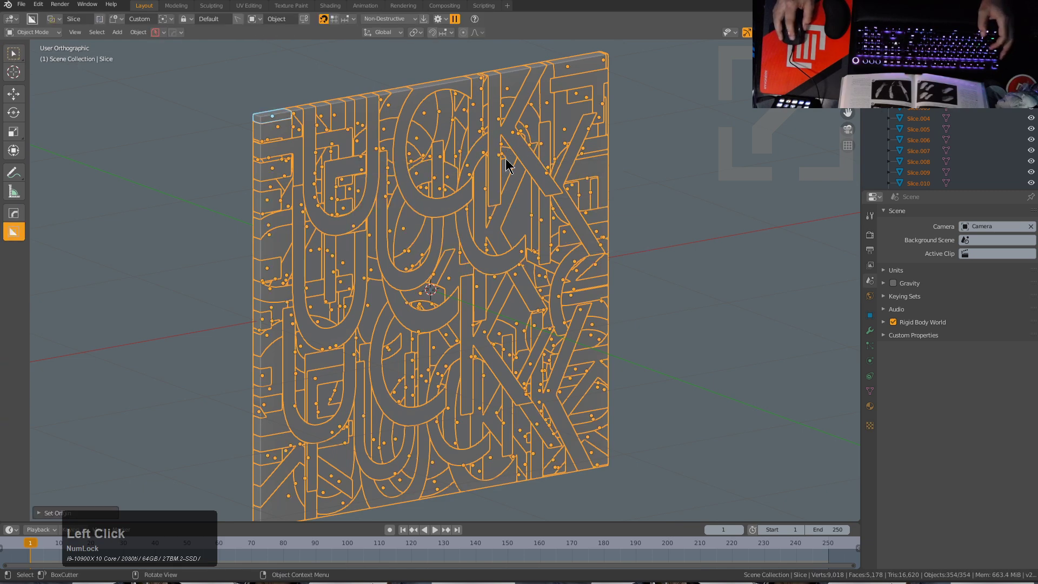
Step: Play the rigid body simulation from the first frame in front view and examine the breaking panel from other angles
scroll(578, 296, "down", 1)
middle_click_drag(579, 297, 528, 276)
key("KP_1")
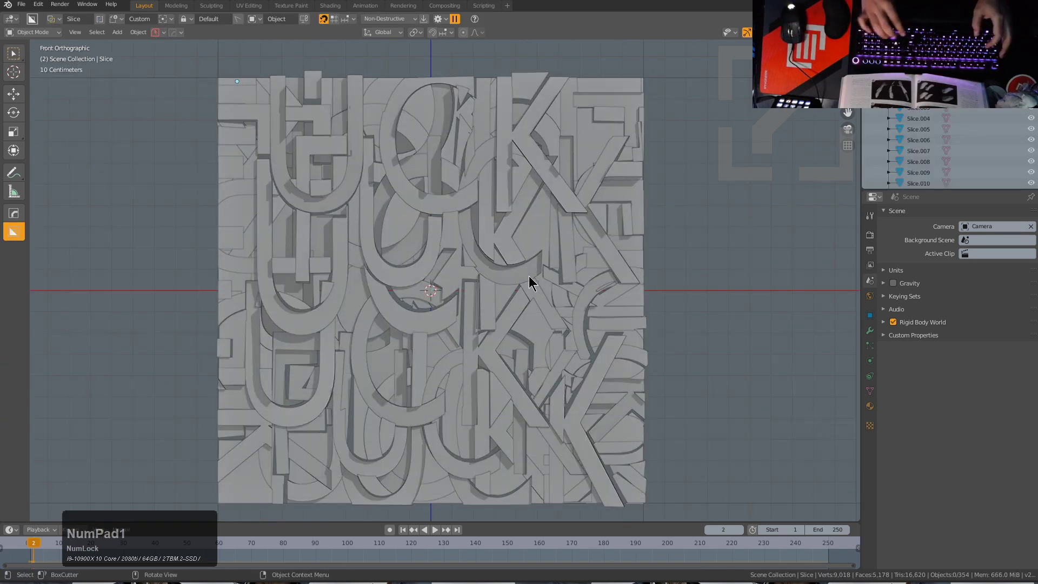
key("Left")
key("space")
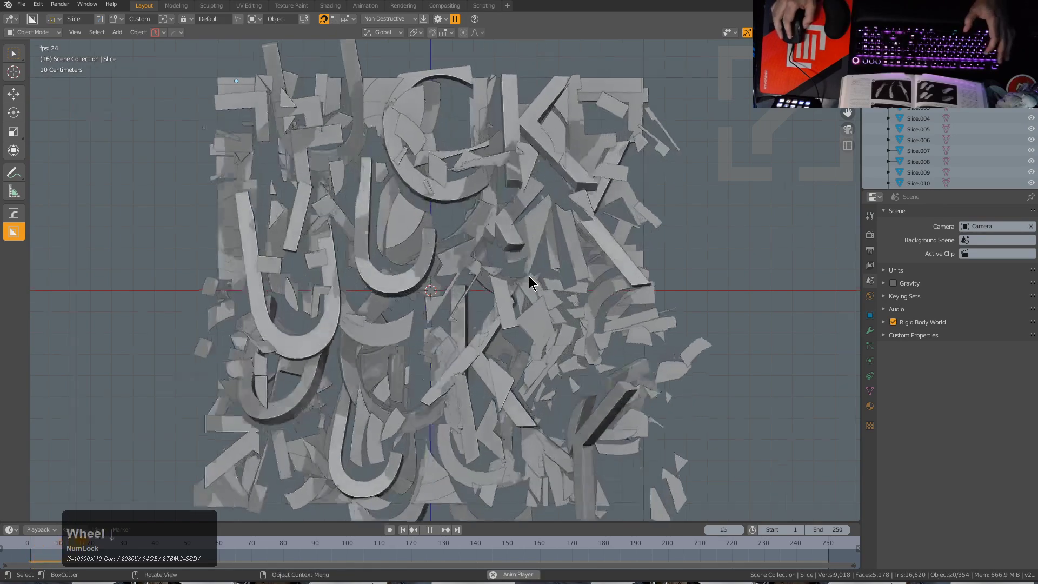
scroll(529, 275, "down", 2)
scroll(472, 265, "up", 2)
middle_click_drag(472, 264, 513, 281)
scroll(514, 281, "down", 2)
scroll(546, 271, "up", 2)
key("space")
scroll(557, 279, "down", 3)
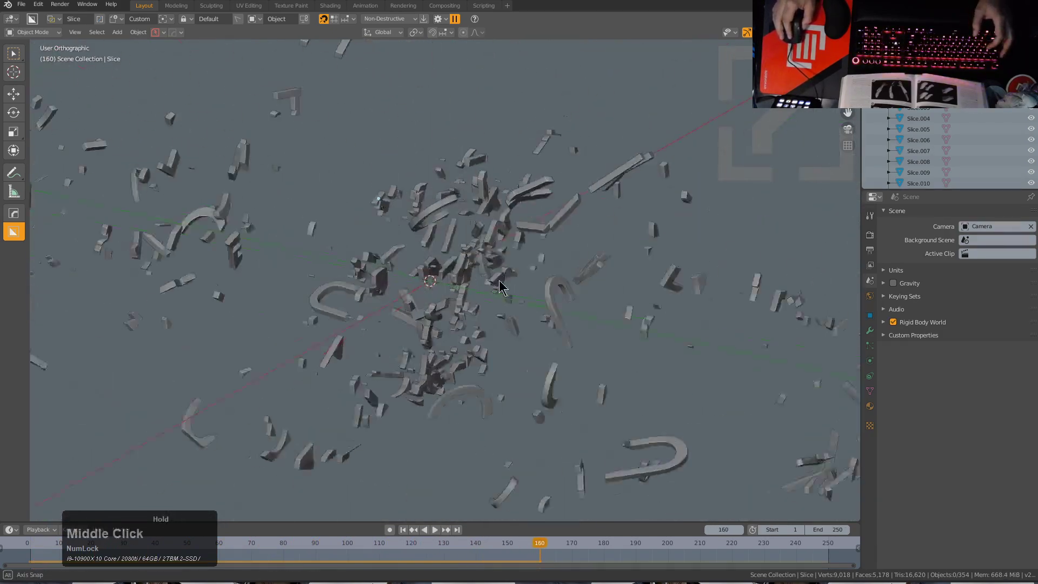
scroll(464, 271, "up", 3)
Step: Resume the simulation playback, watch the pieces fly apart while orbiting, and stop at frame 160
key("space")
mouse_move(456, 267)
middle_mouse_down()
mouse_move(470, 249)
mouse_move(543, 262)
mouse_move(437, 265)
middle_mouse_up()
scroll(466, 265, "down", 2)
scroll(435, 265, "down", 2)
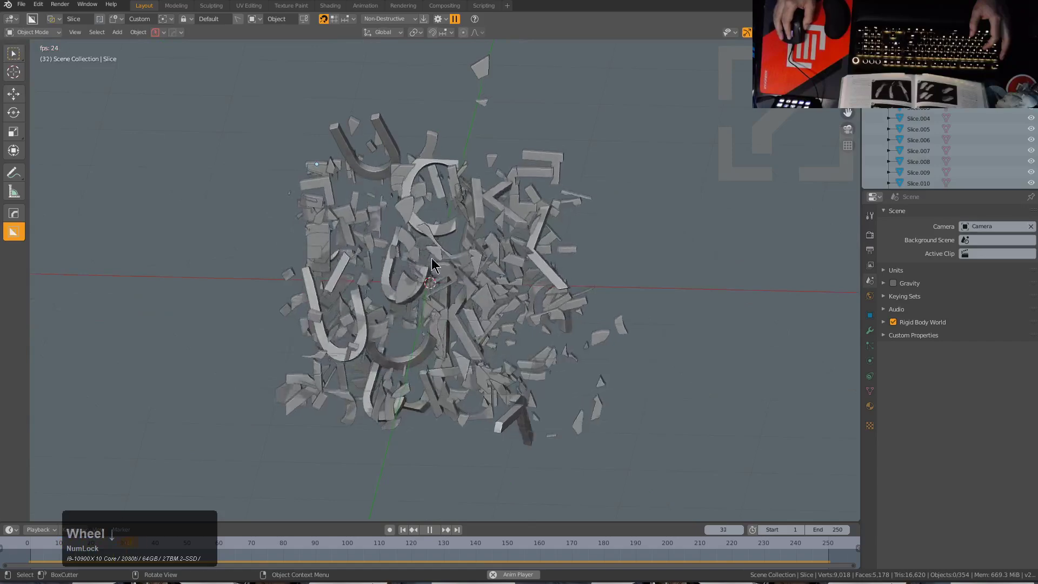
mouse_move(433, 265)
middle_mouse_down()
mouse_move(454, 211)
mouse_move(431, 255)
mouse_move(441, 269)
middle_mouse_up()
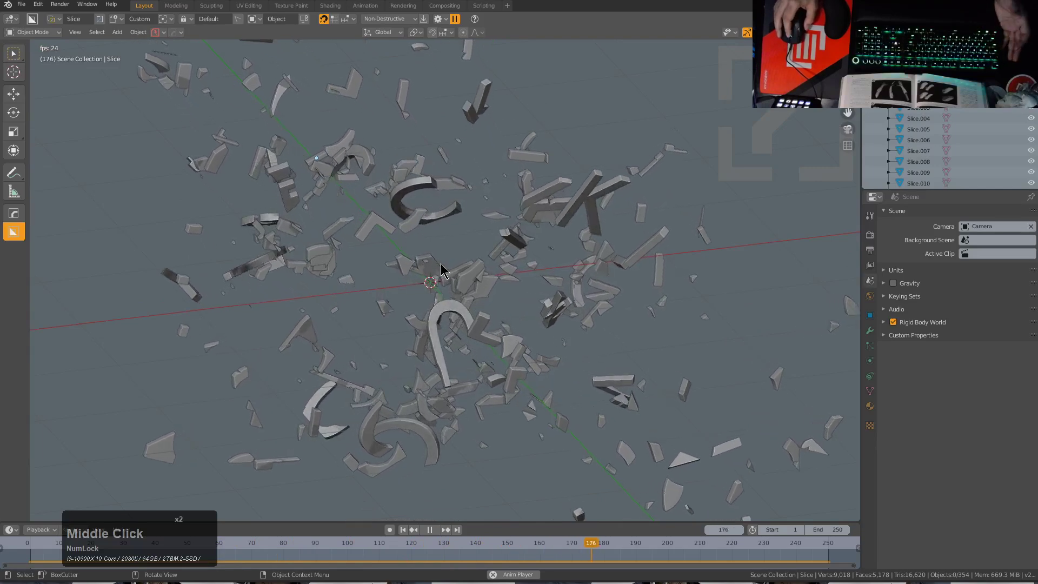
scroll(442, 269, "down", 2)
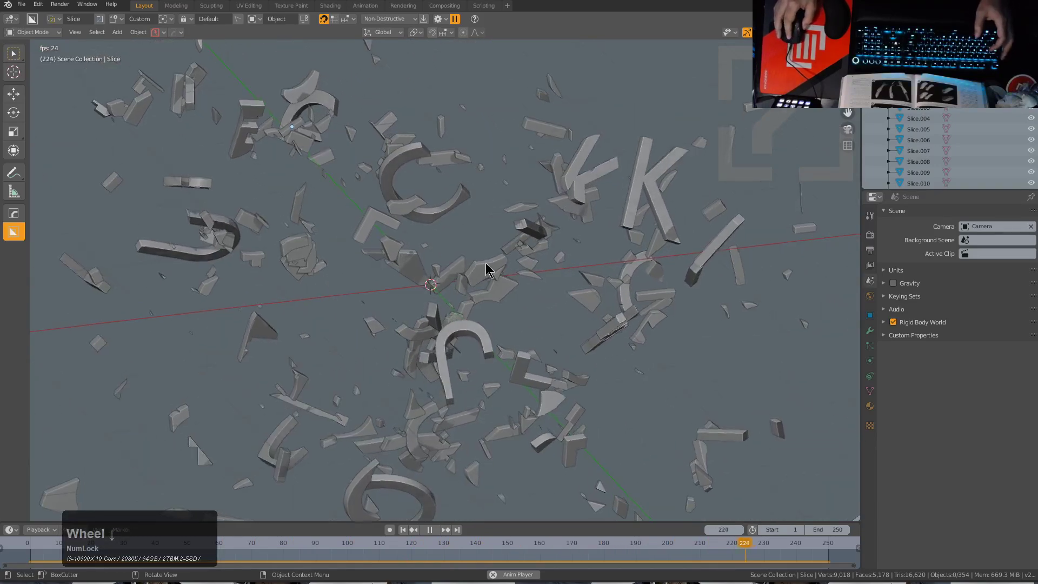
middle_click_drag(441, 268, 428, 253)
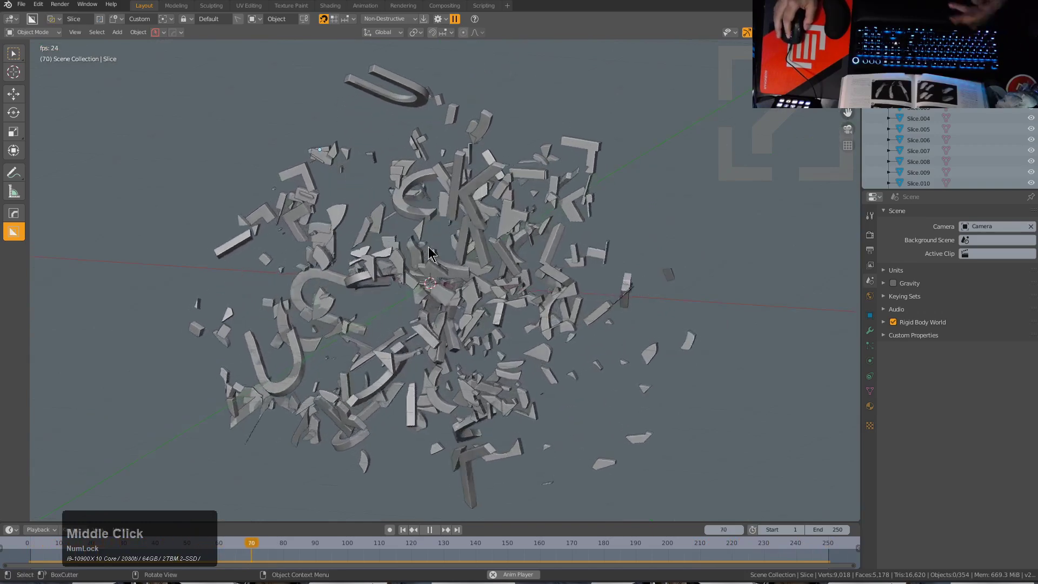
key("space")
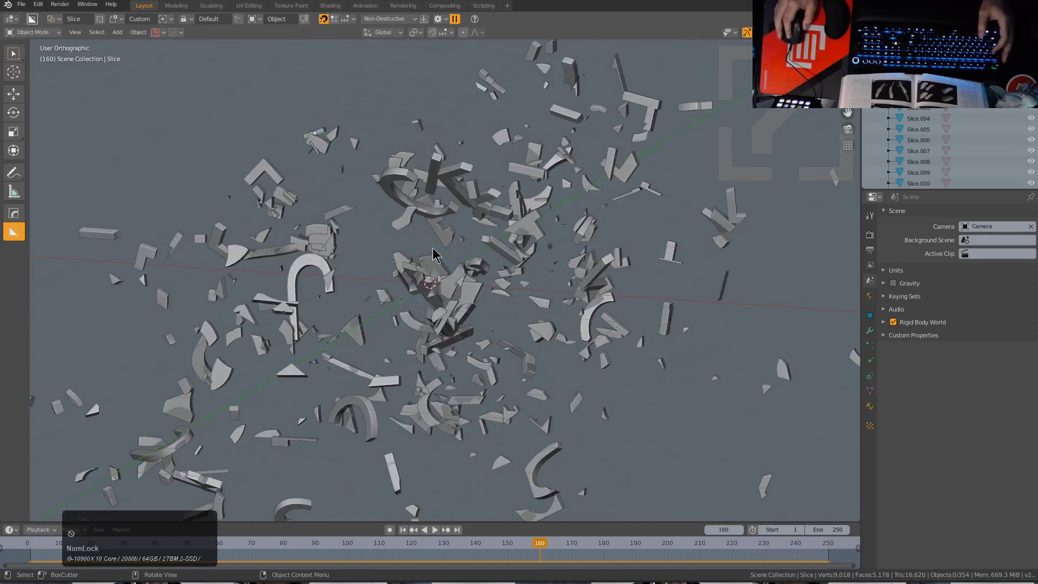
Step: Save the scene with PowerSave under the file name expletive_1
middle_click_drag(428, 247, 361, 137)
left_click(176, 33)
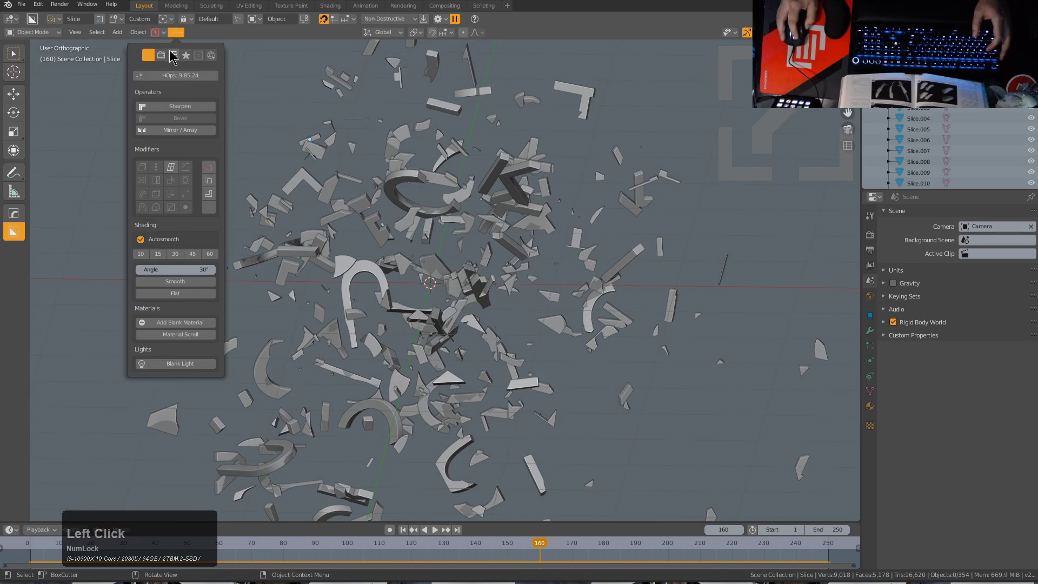
left_click(157, 33)
type("power")
key("BackSpace")
key("BackSpace")
key("BackSpace")
key("BackSpace")
key("BackSpace")
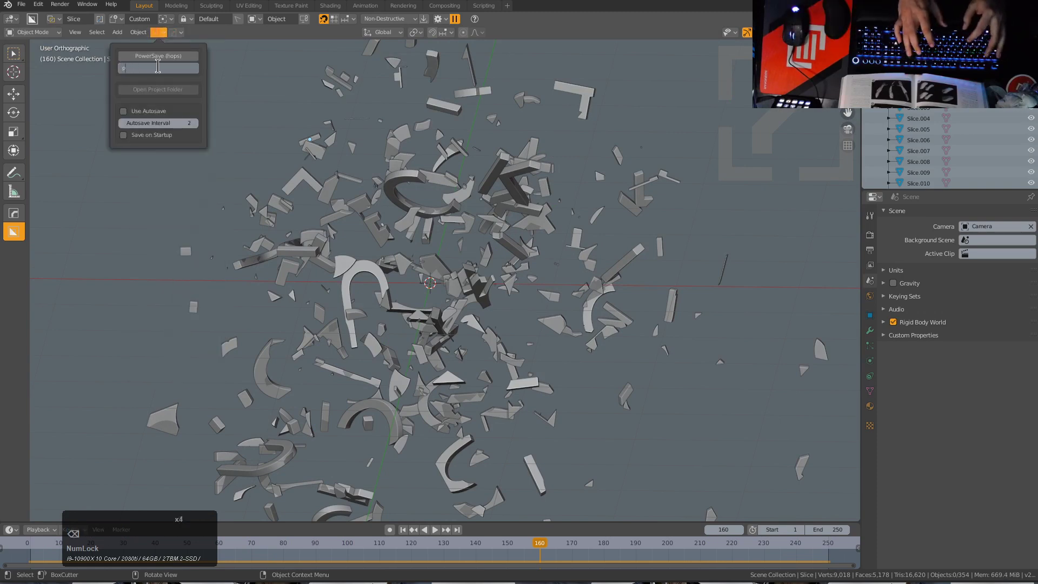
type("explet")
type("ive")
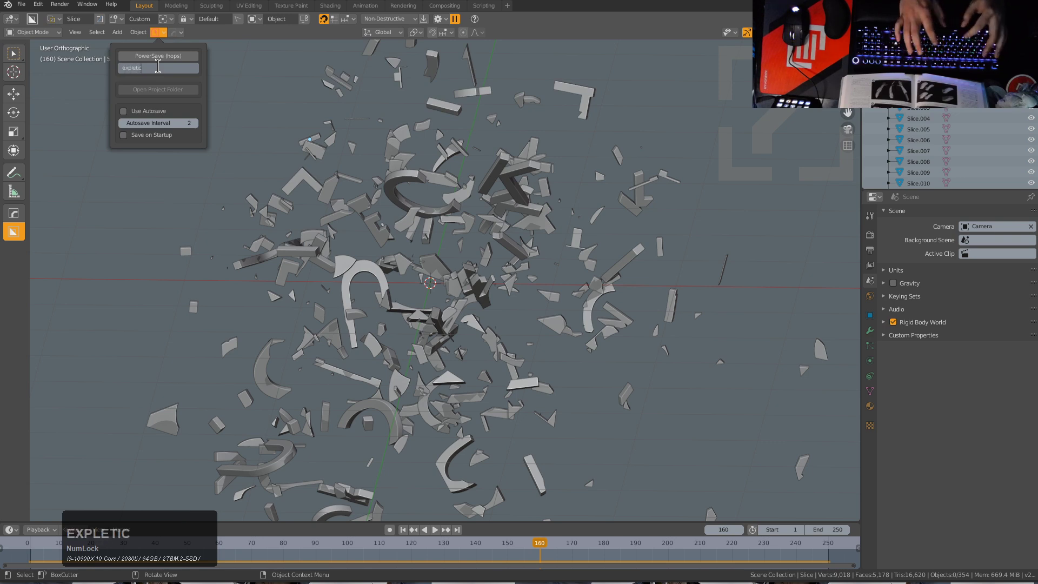
type("_1")
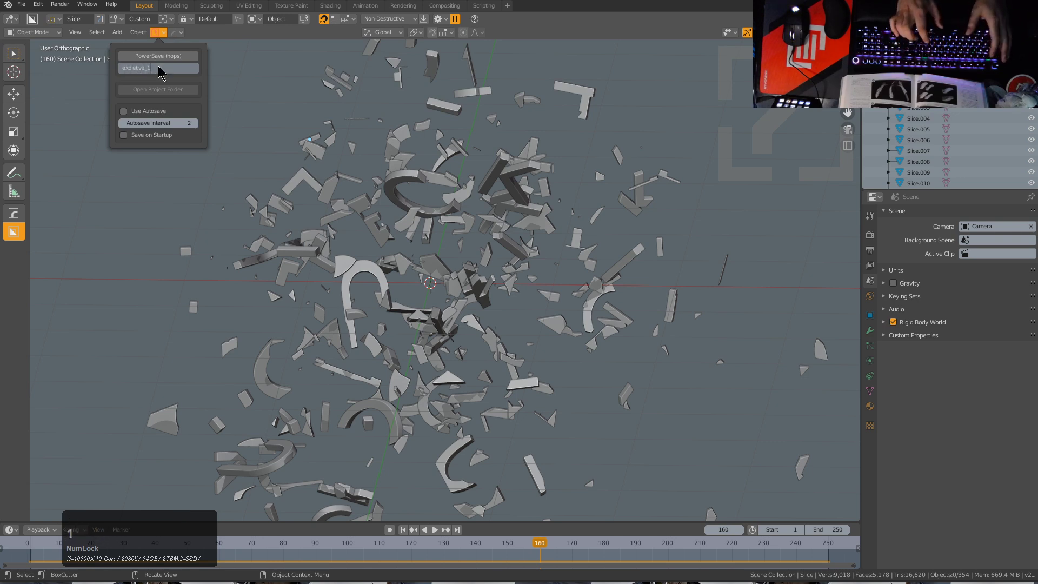
key("Return")
left_click(151, 57)
Step: Examine the scattered letter pieces at frame 160 up close and from several angles
middle_click_drag(411, 211, 464, 246)
scroll(518, 230, "up", 2)
scroll(434, 203, "down", 1)
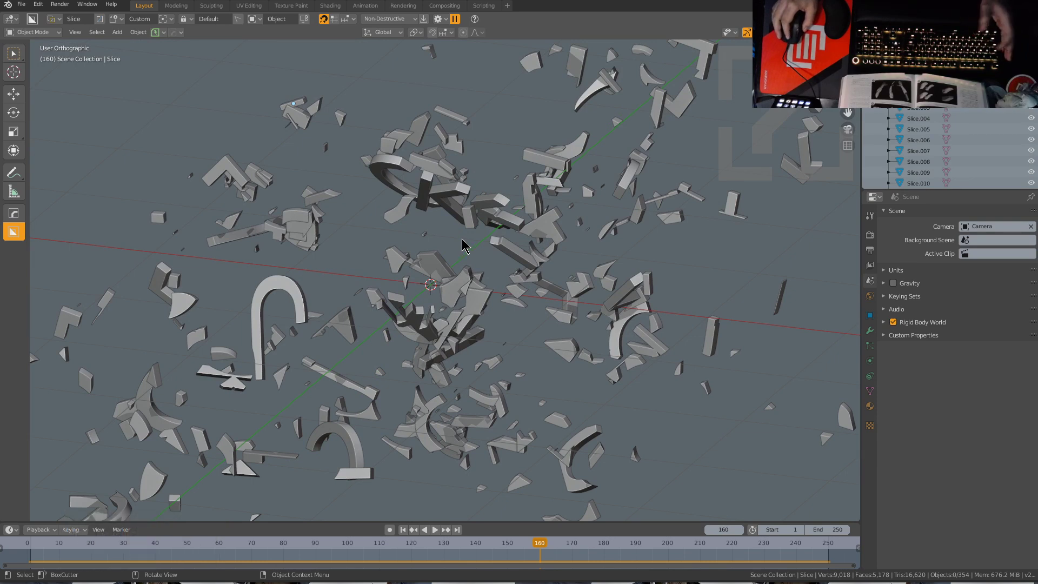
scroll(473, 241, "up", 1)
middle_click_drag(473, 242, 464, 255)
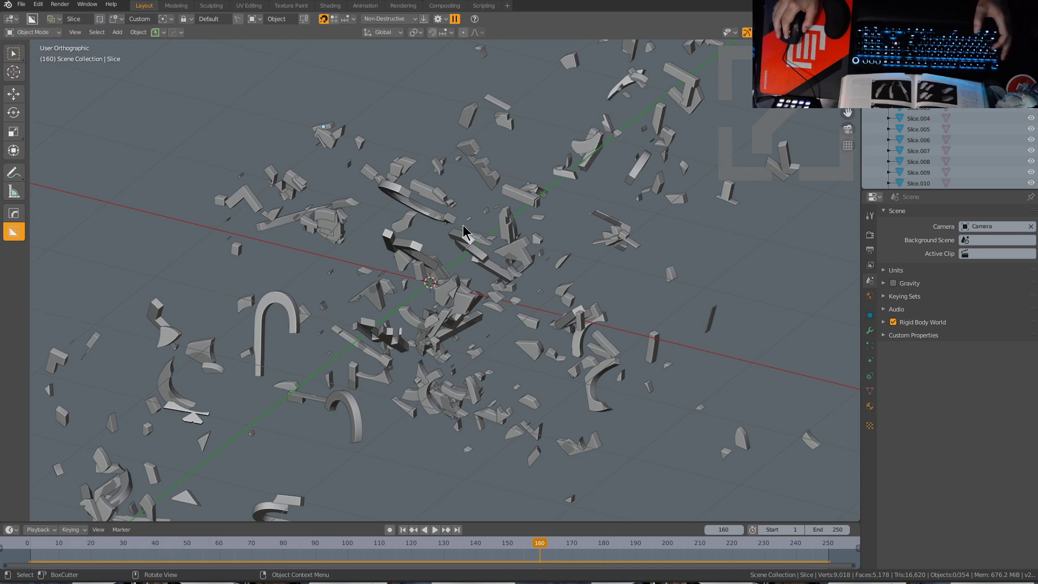
scroll(481, 234, "up", 1)
scroll(483, 243, "down", 1)
middle_click_drag(484, 246, 490, 259)
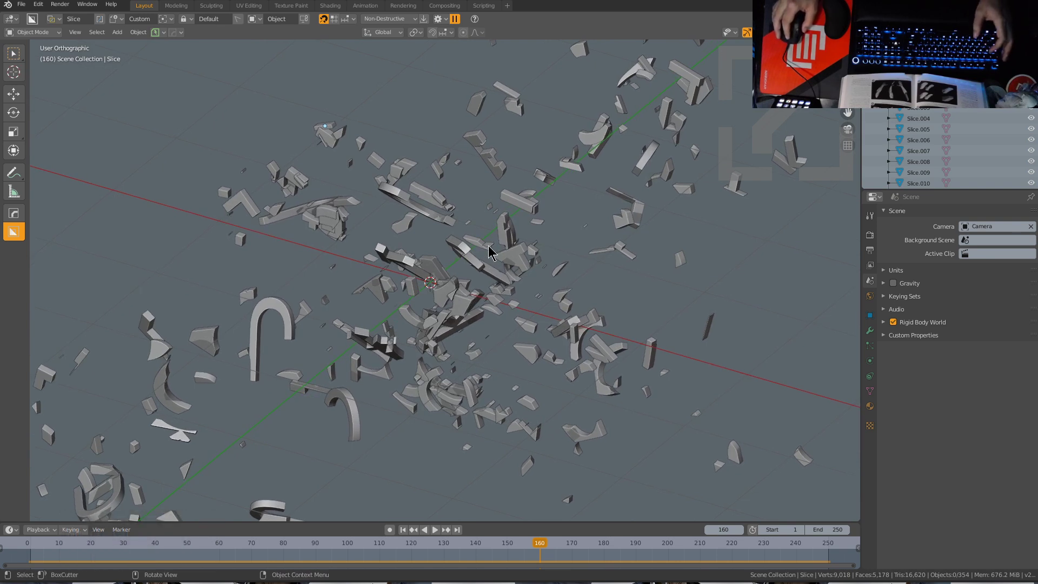
middle_click_drag(508, 258, 609, 241)
Step: Rewind to the first frame, play the simulation to frame 191 and save the file
key("shift+Left")
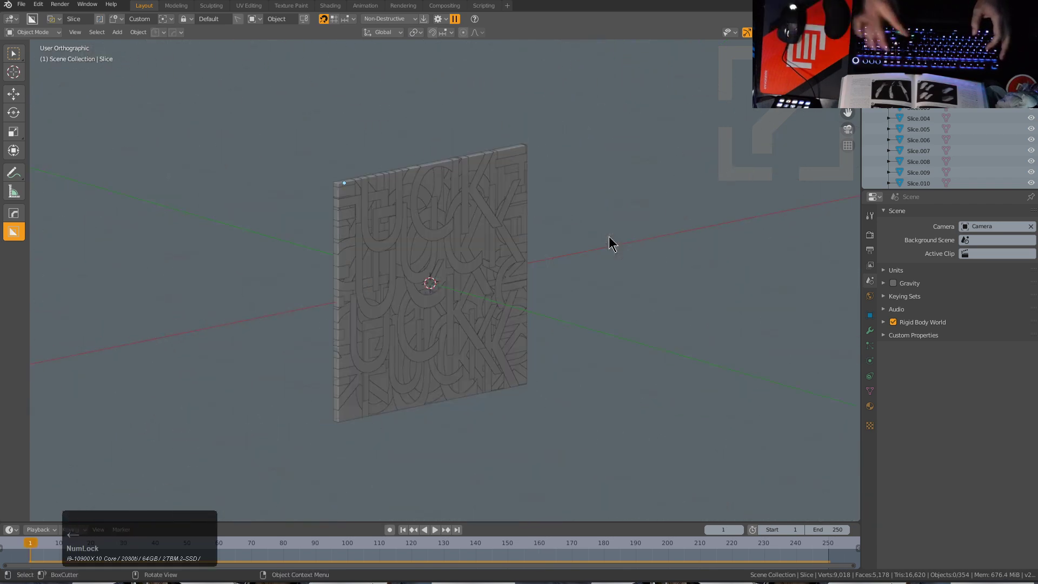
scroll(367, 192, "up", 2)
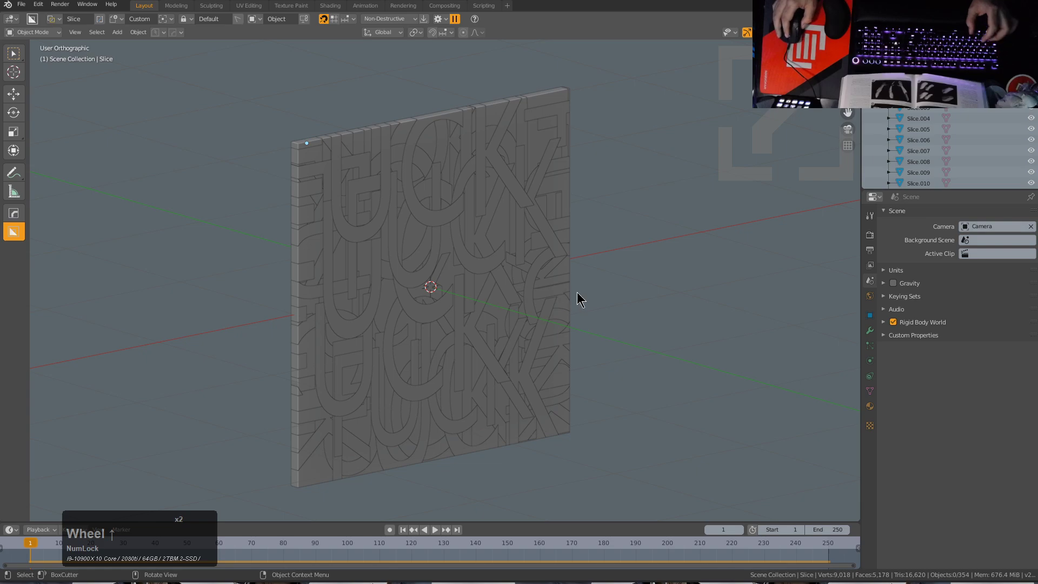
middle_click_drag(576, 292, 628, 349)
key("space")
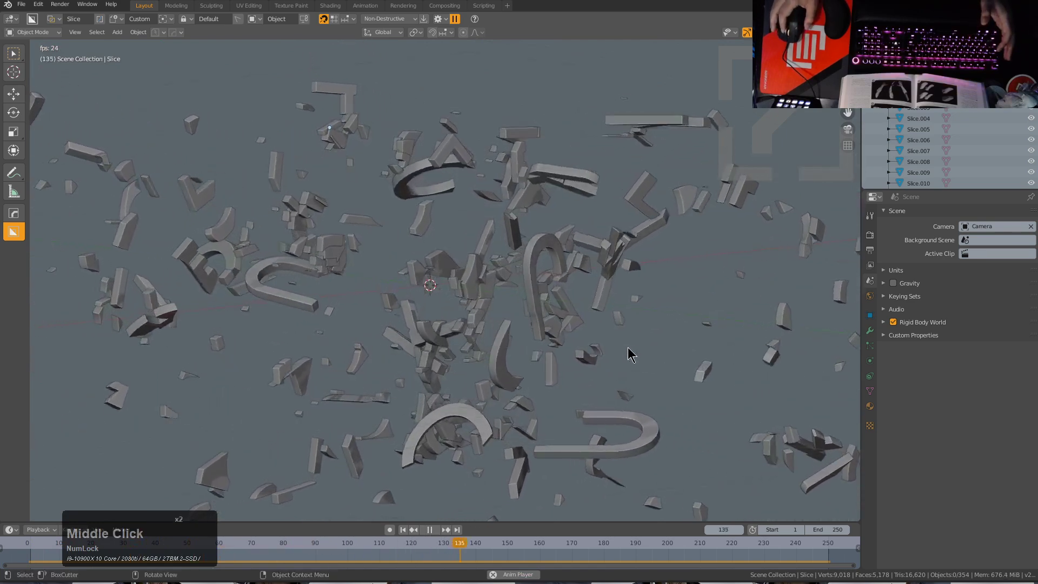
key("shift")
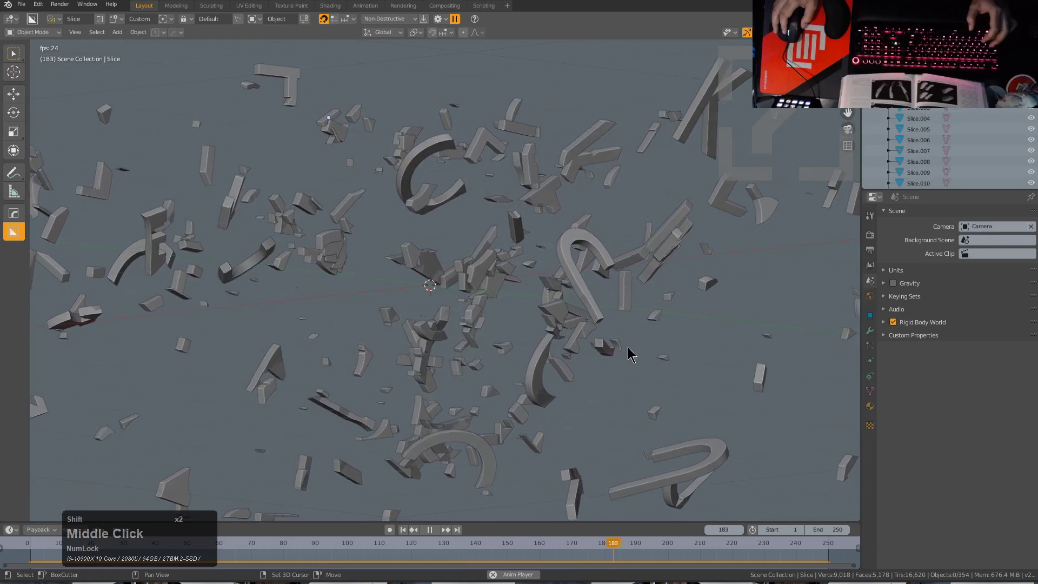
key("space")
key("ctrl+s")
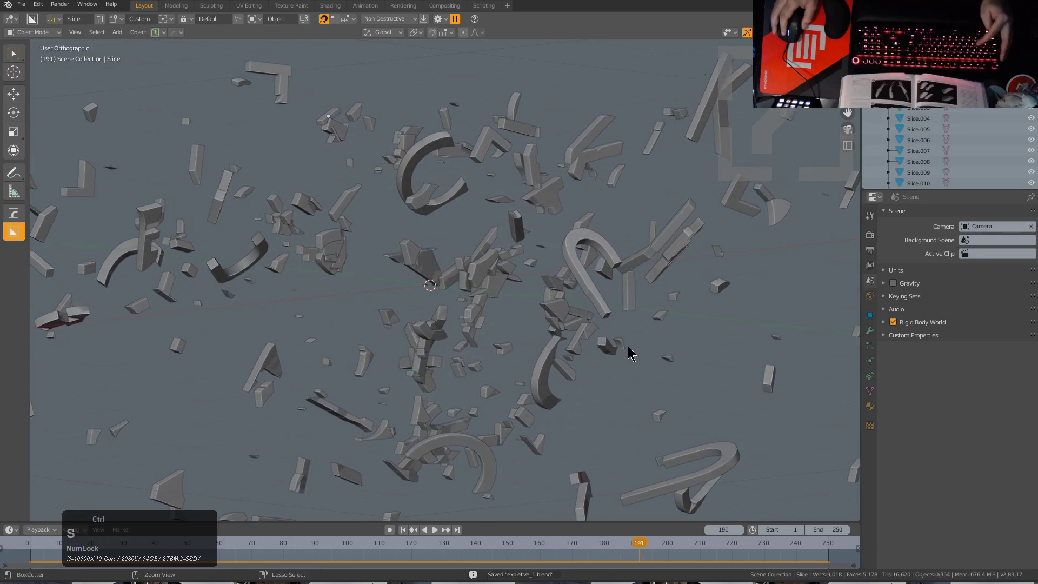
Step: Play the simulation again from the first frame to frame 37, view it at an angle and save the file
key("shift+Left")
middle_click_drag(608, 322, 558, 338)
key("space")
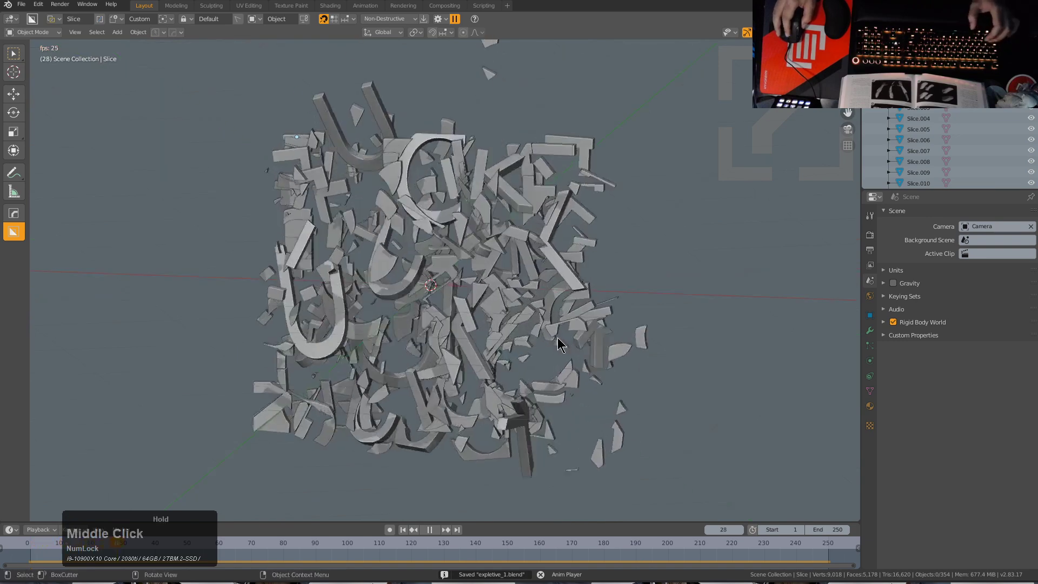
key("space")
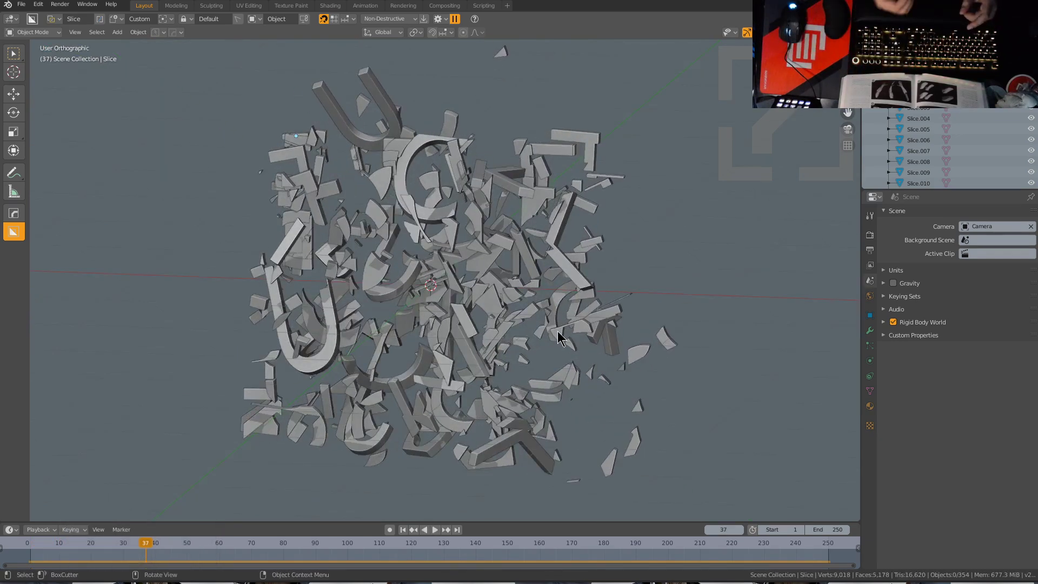
middle_click_drag(453, 363, 411, 298)
key("ctrl+s")
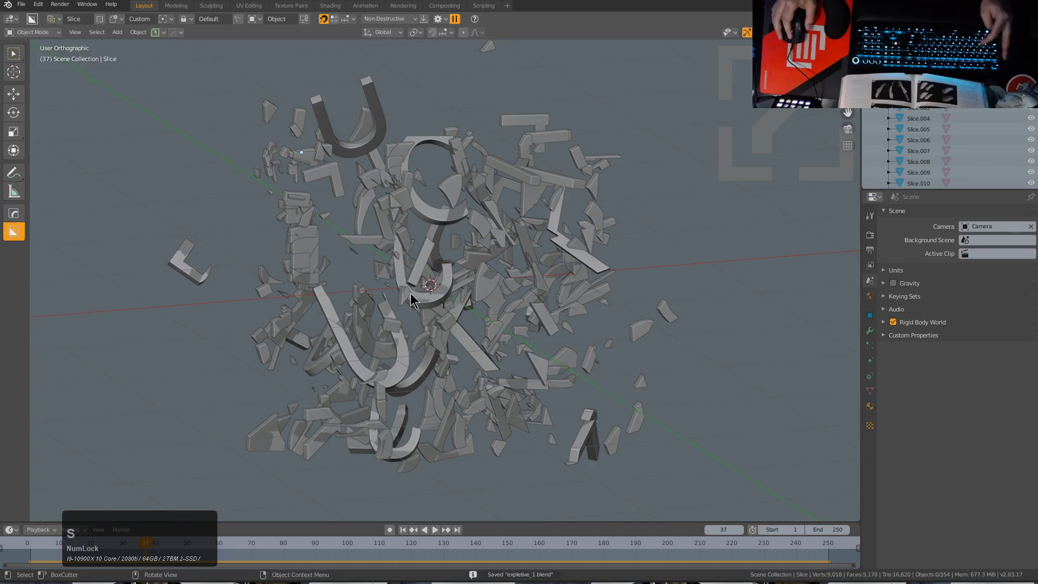
Step: Start a new scene containing the default cube
key("ctrl+n")
left_click(453, 280)
middle_click_drag(417, 271, 508, 285)
scroll(492, 287, "down", 1)
scroll(470, 277, "down", 1)
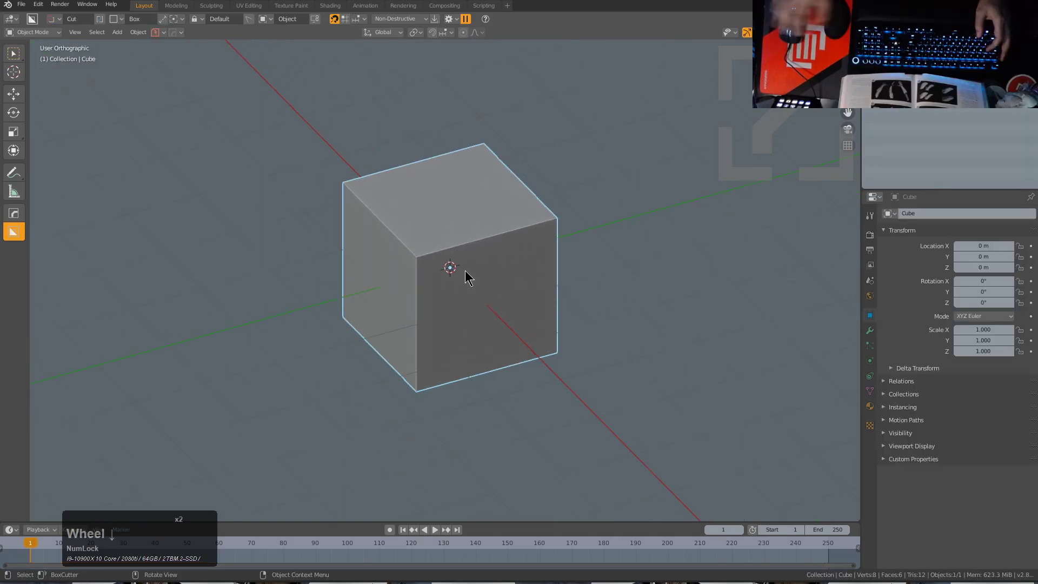
Step: Add a text object beside the cube, aligned to the front view, and change its content to PROXE
key("KP_1")
middle_click_drag(459, 270, 430, 252, "shift")
key("shift+a")
left_click(274, 250)
key("F9")
left_click(407, 300)
left_click(408, 312)
scroll(442, 175, "up", 1)
key("Tab")
key("ctrl+a")
type("PROXE")
key("Tab")
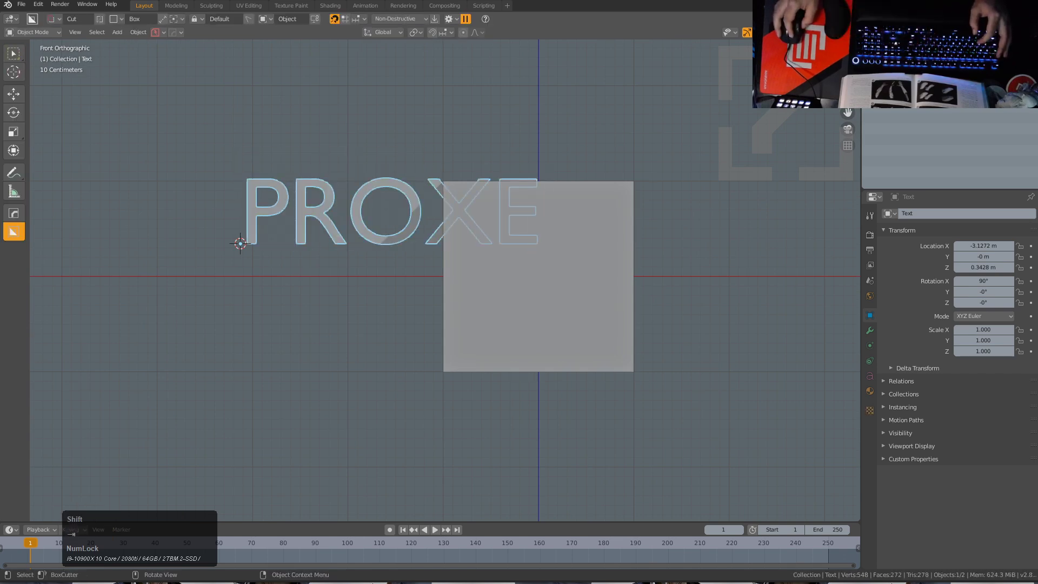
Step: Scale the PROXE text to 0.589 and make it the custom cutter shape in BoxCutter
key("s")
left_click(419, 248)
scroll(413, 263, "up", 3)
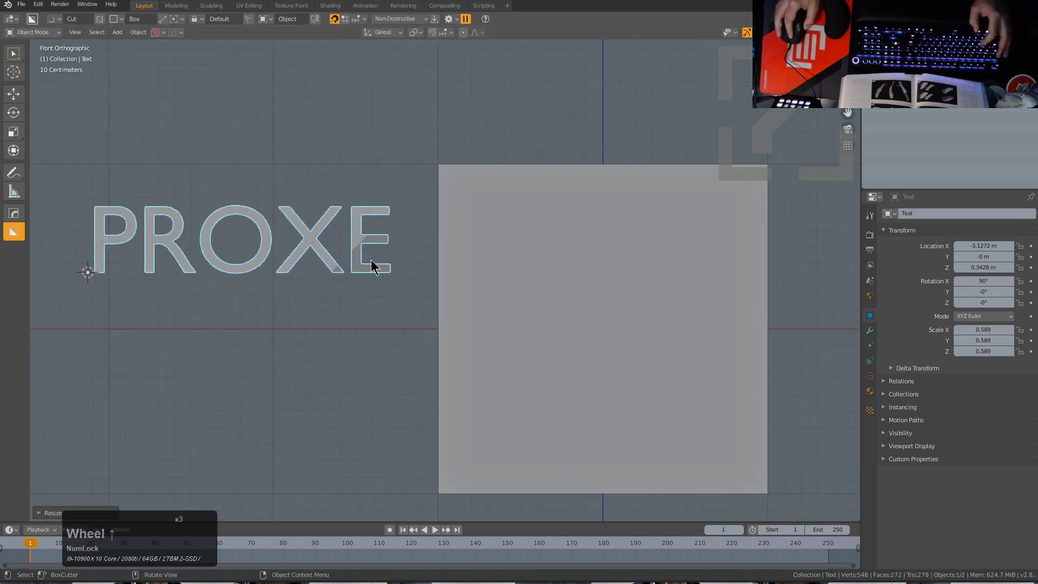
key("d")
left_click(327, 298)
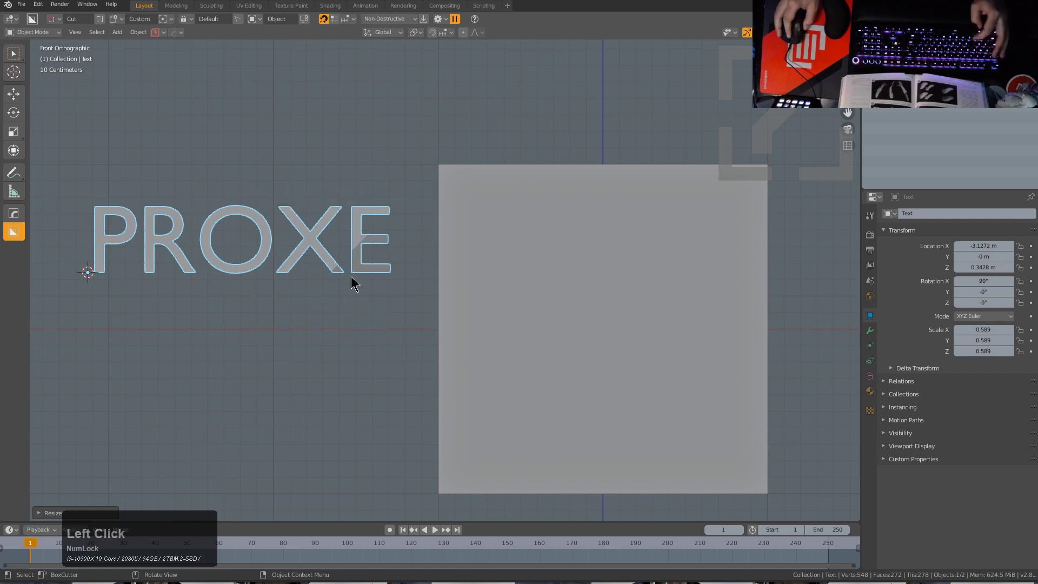
Step: Draw the PROXE shape across the upper part of the cube's front face and lock it
left_click(470, 250)
mouse_move(445, 170)
left_mouse_down()
mouse_move(646, 243)
mouse_move(718, 252)
left_mouse_up()
middle_click(717, 252, "shift")
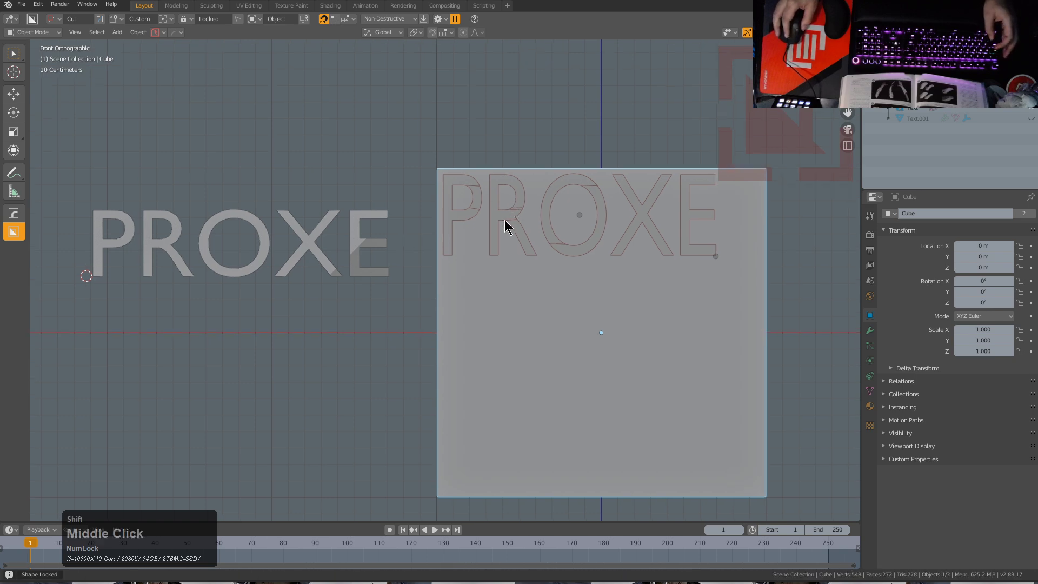
Step: Examine the outlines and connecting edges of the drawn PROXE letters up close
scroll(512, 216, "up", 4)
middle_click(431, 282)
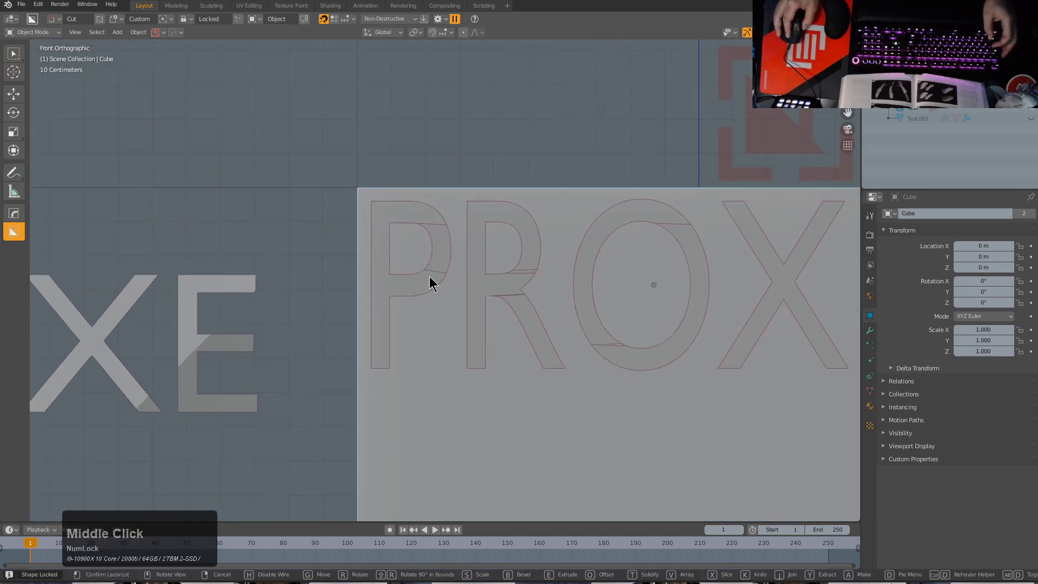
scroll(374, 240, "up", 3)
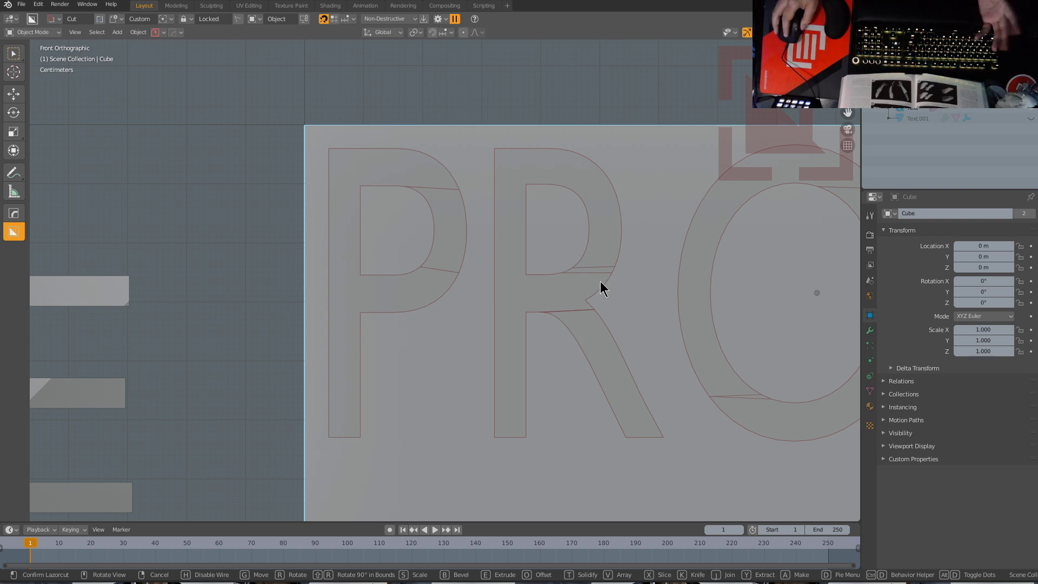
scroll(600, 281, "down", 4)
middle_click_drag(695, 281, 551, 291, "shift")
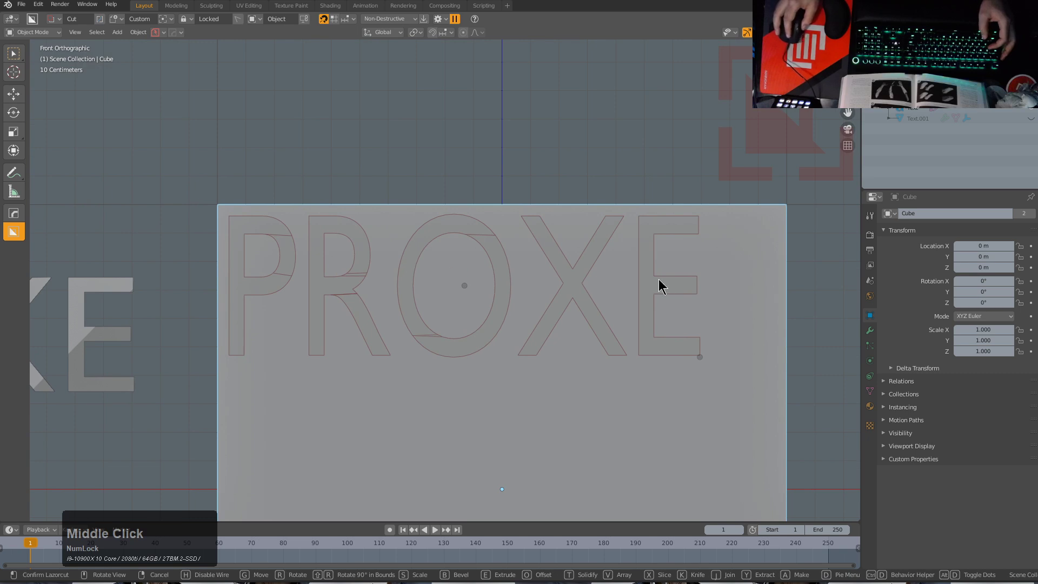
scroll(623, 222, "up", 2)
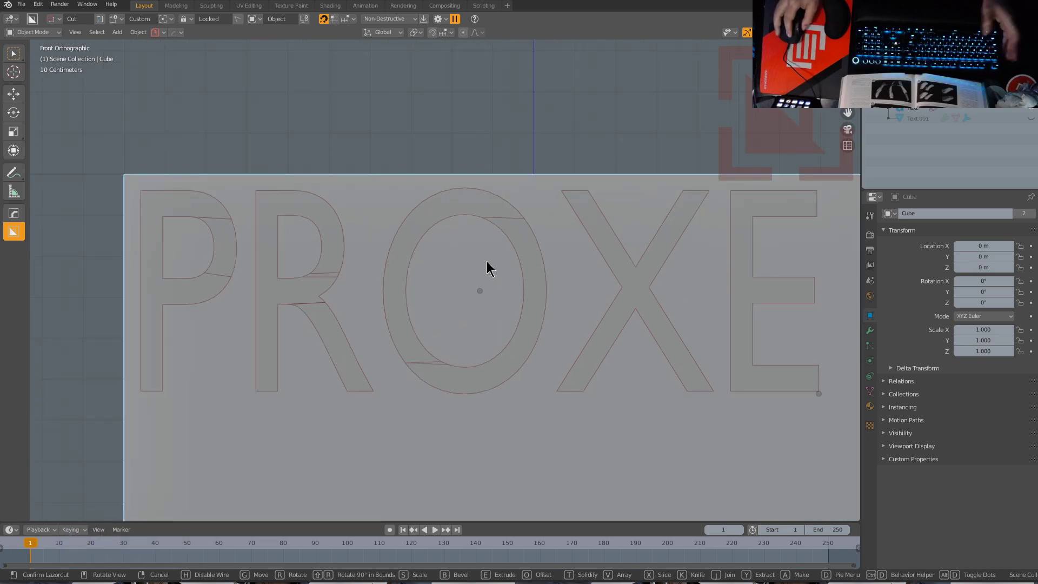
scroll(487, 268, "down", 2)
Step: Extrude the locked PROXE shape into the cube and apply the cut
middle_click_drag(475, 275, 537, 324)
key("e")
left_click(510, 309)
middle_click_drag(600, 299, 562, 281)
left_click(983, 267)
left_click(983, 267)
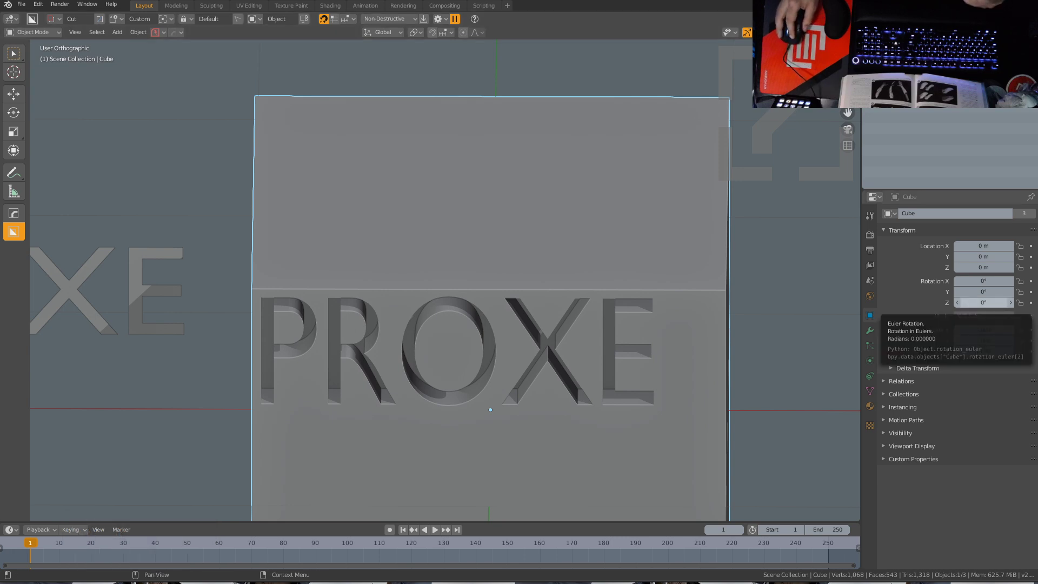
left_click(983, 302)
middle_click_drag(567, 382, 577, 383)
left_click(952, 336)
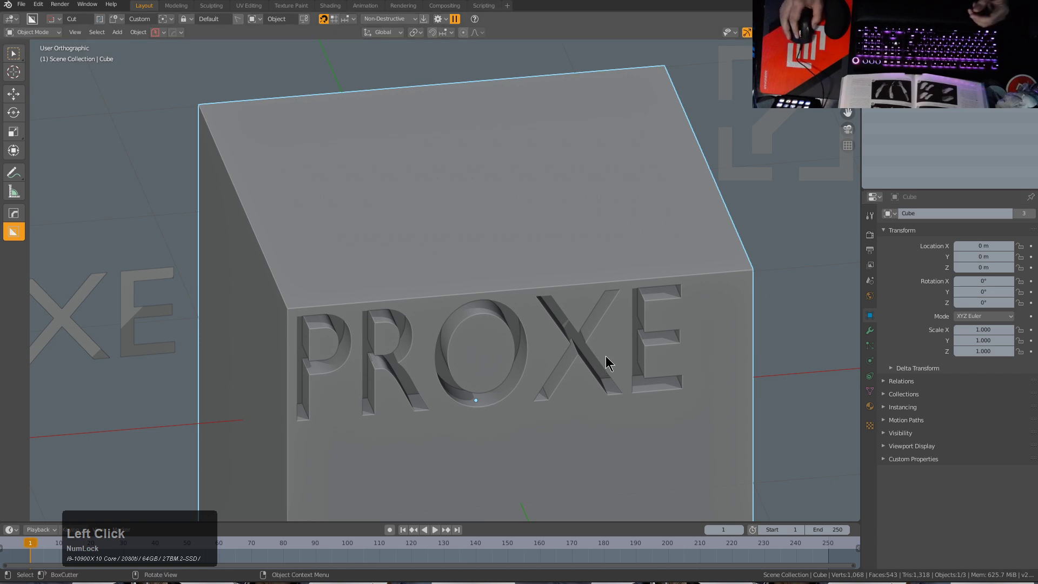
middle_click_drag(626, 366, 619, 352)
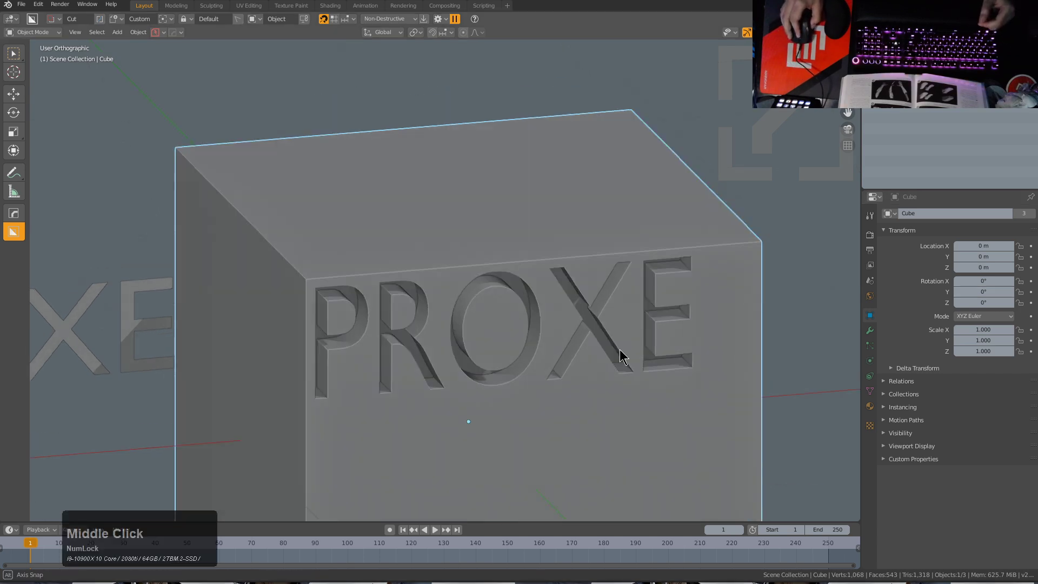
Step: Replace the content of the PROXE text object beside the cube with LOOF
scroll(564, 352, "down", 2)
scroll(562, 273, "down", 3, "shift")
middle_click_drag(562, 273, 475, 303)
scroll(475, 304, "down", 3)
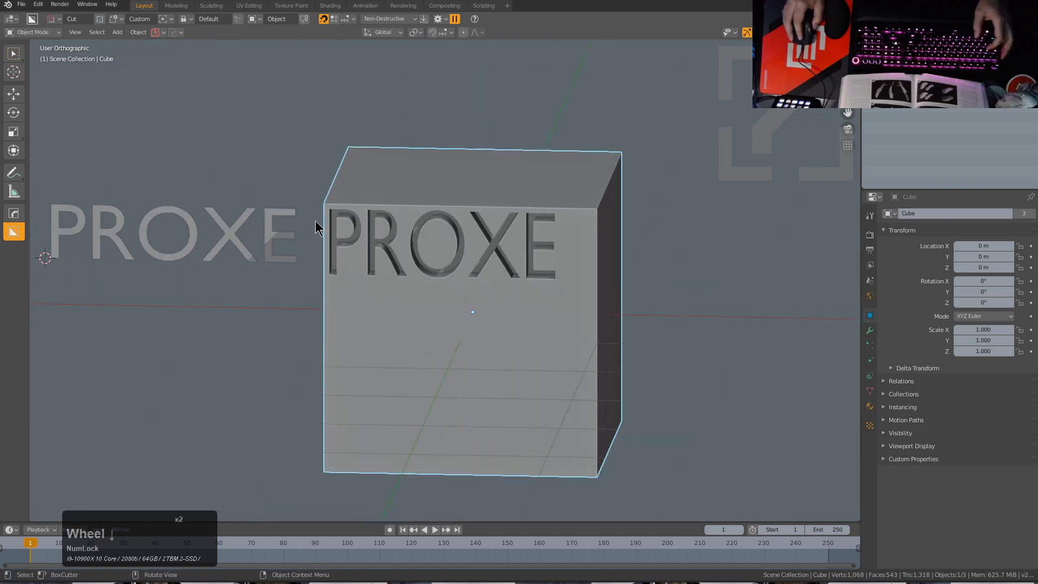
left_click(195, 193)
left_click(215, 214)
left_click(215, 214)
key("Tab")
key("ctrl+a")
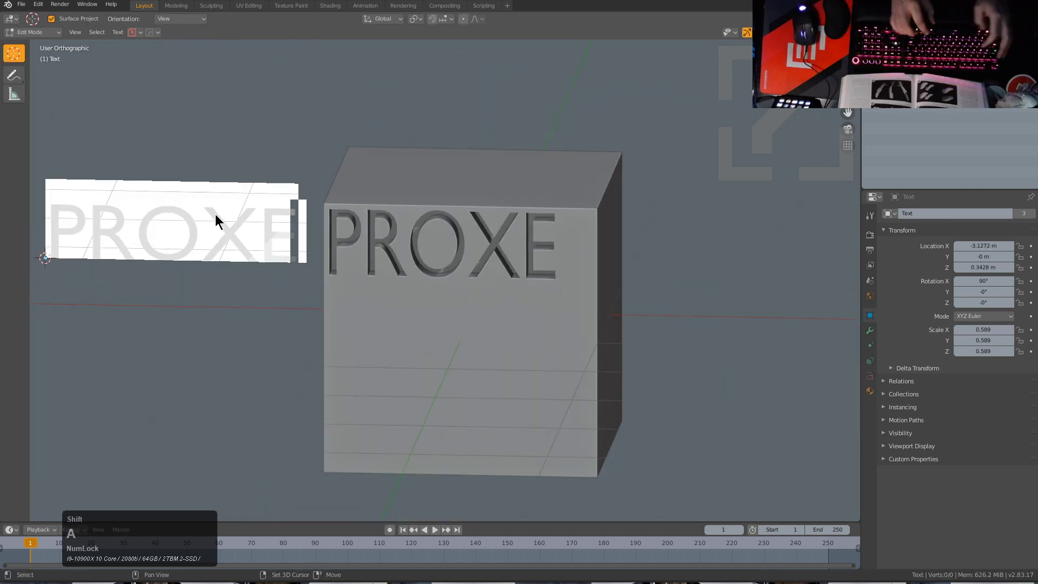
type("LOOF")
key("Tab")
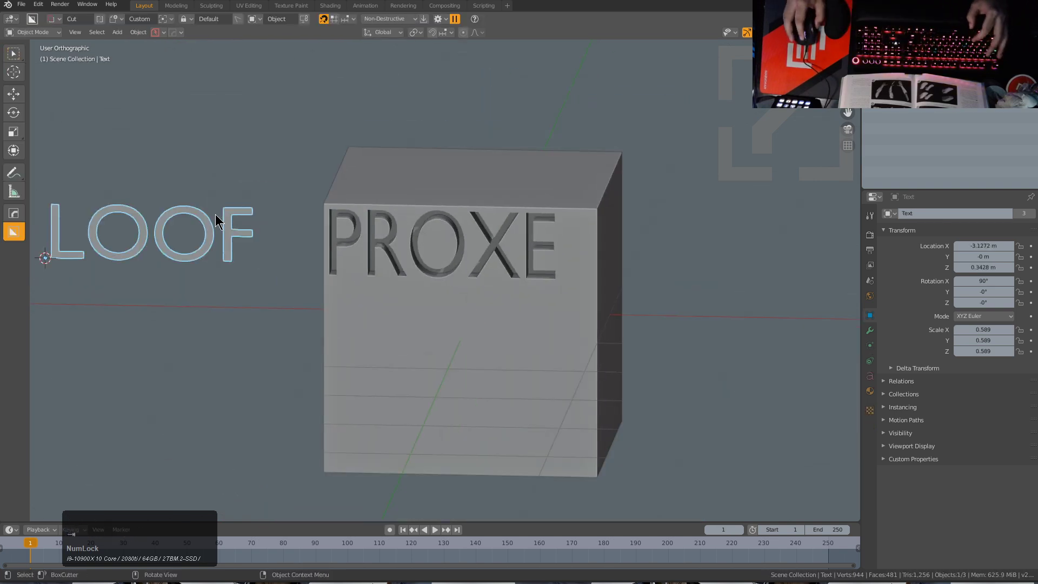
Step: Set the LOOF text as the custom shape and cut it into the front face below PROXE
key("d")
left_click(281, 216)
middle_click_drag(373, 254, 392, 305)
left_click(388, 311)
mouse_move(364, 307)
left_mouse_down()
mouse_move(533, 369)
mouse_move(555, 364)
left_mouse_up()
left_click(556, 364)
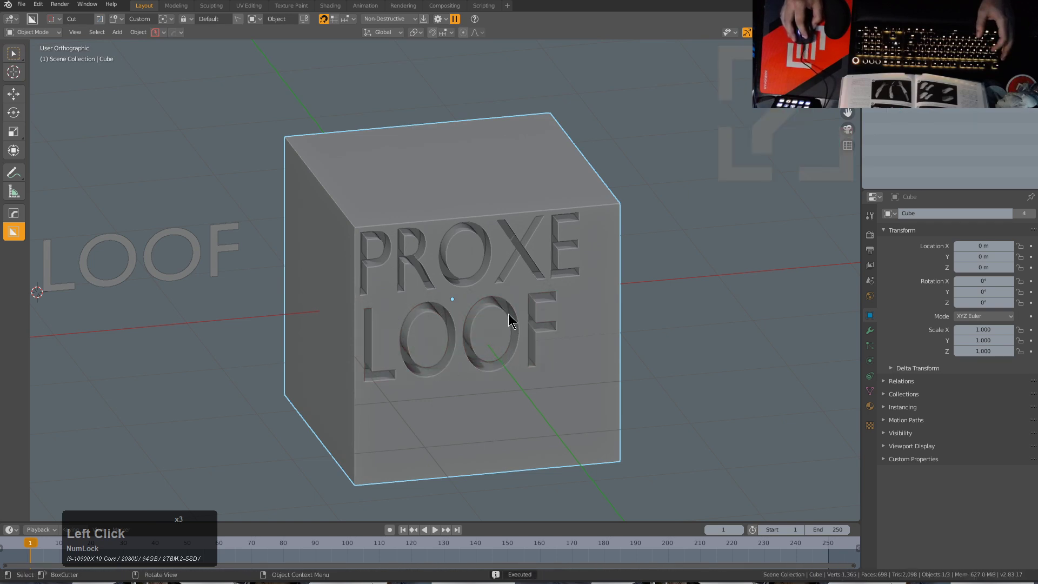
Step: Replace the content of the LOOF text object with BONJORNO
left_click(178, 229)
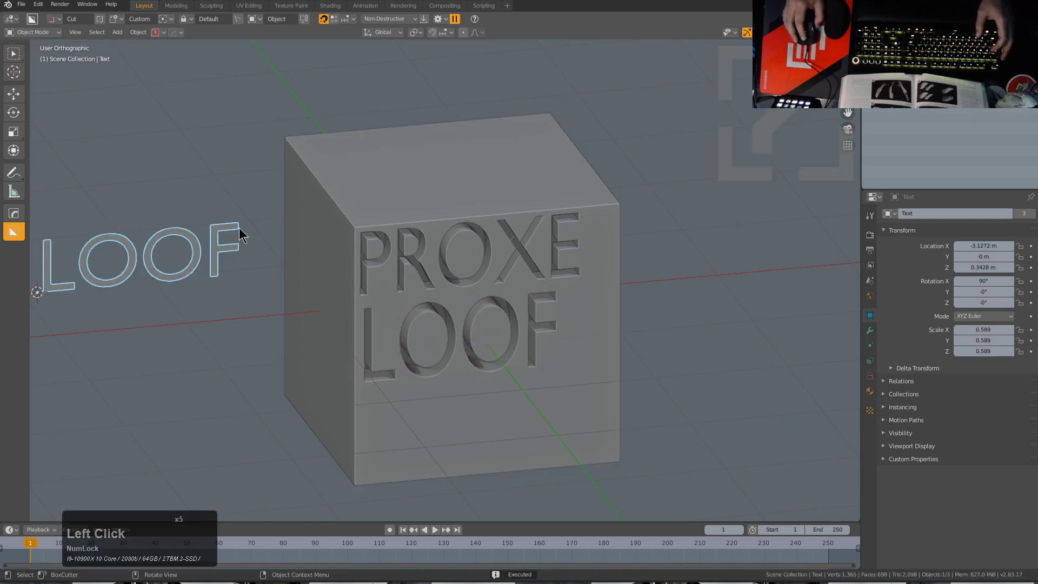
key("Tab")
middle_click_drag(273, 234, 363, 216, "shift")
scroll(396, 210, "up", 1)
middle_click_drag(530, 219, 485, 223)
key("Tab")
key("Tab")
key("shift+a")
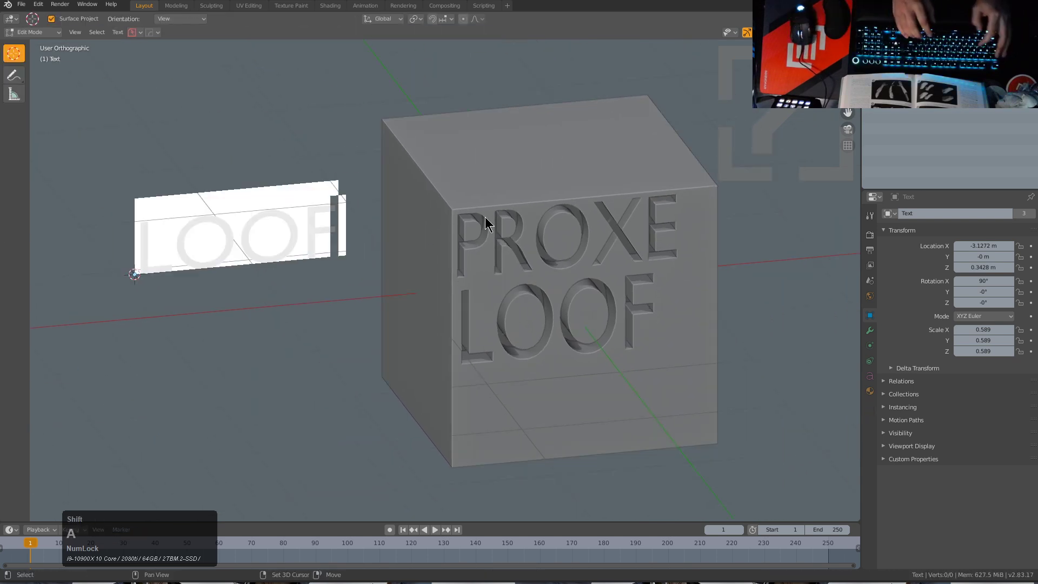
key("BackSpace")
type("BONJK")
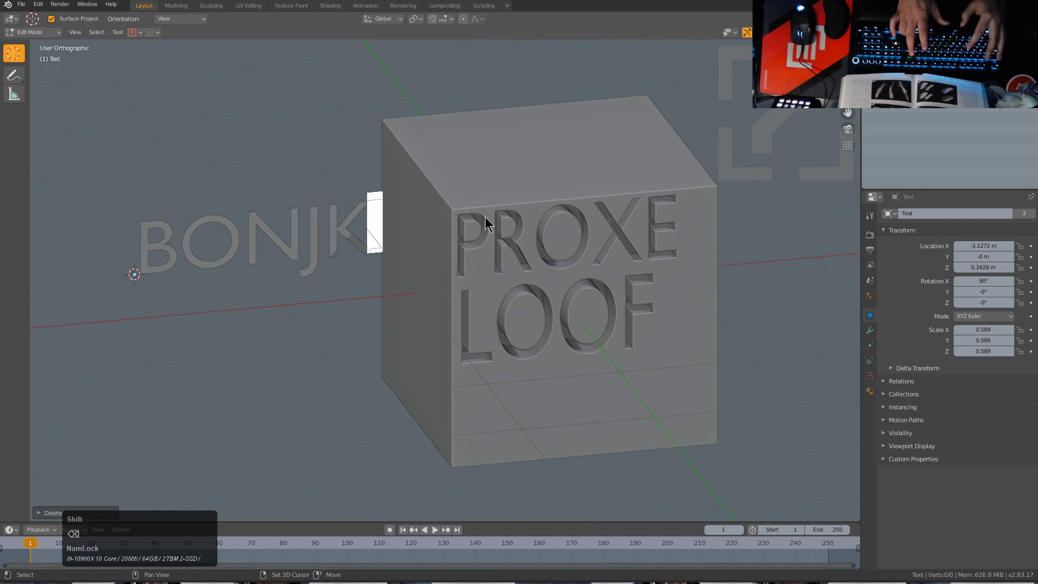
key("BackSpace")
type("ORNO")
key("Tab")
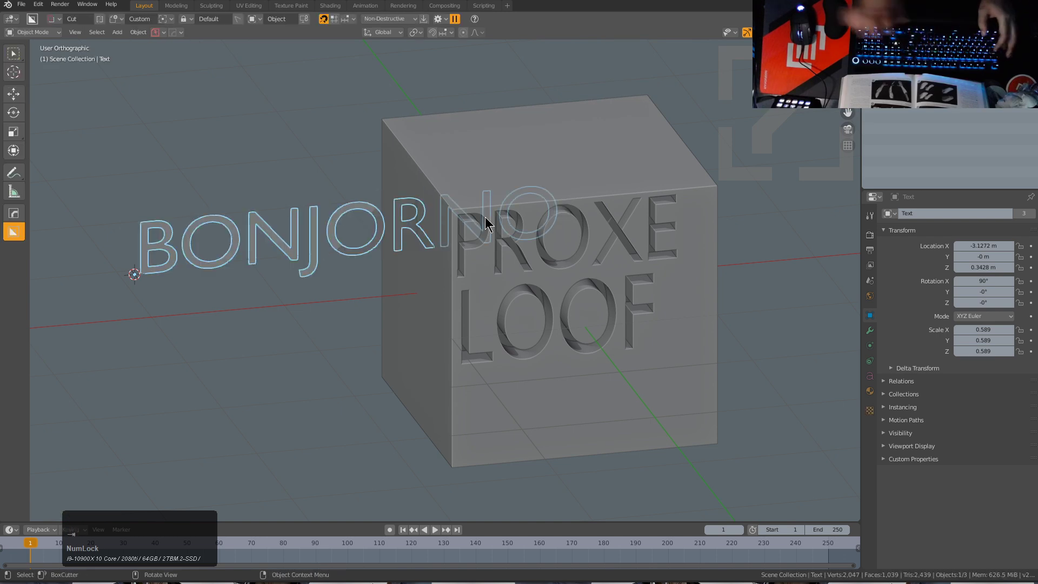
key("g")
right_click(462, 234)
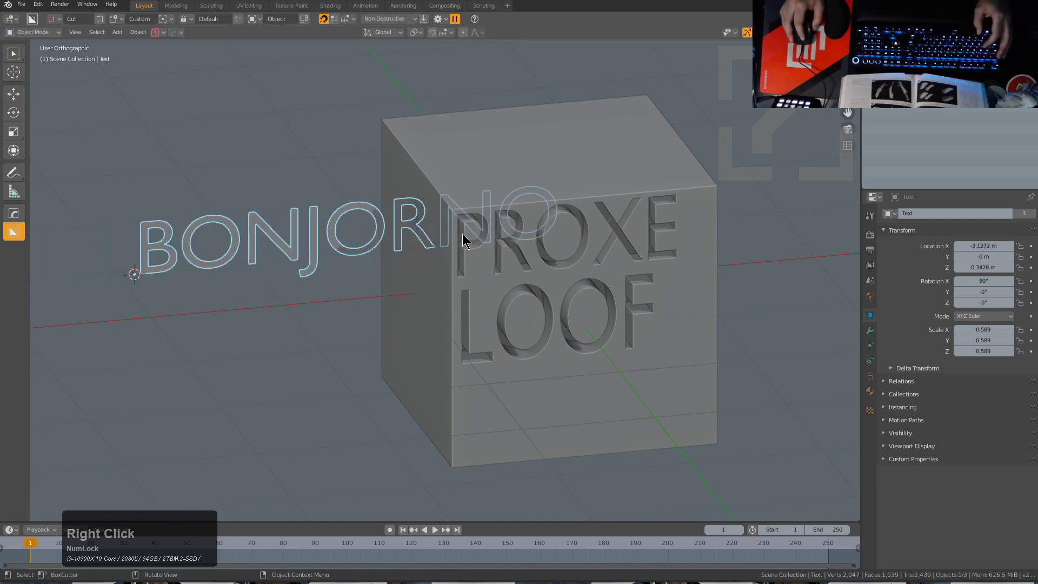
Step: Set the BONJORNO text as the custom shape and cut it into the front face below LOOF
key("d")
scroll(534, 358, "up", 3)
left_click(542, 417)
middle_click_drag(542, 417, 414, 346)
left_click(414, 345)
left_click(752, 420)
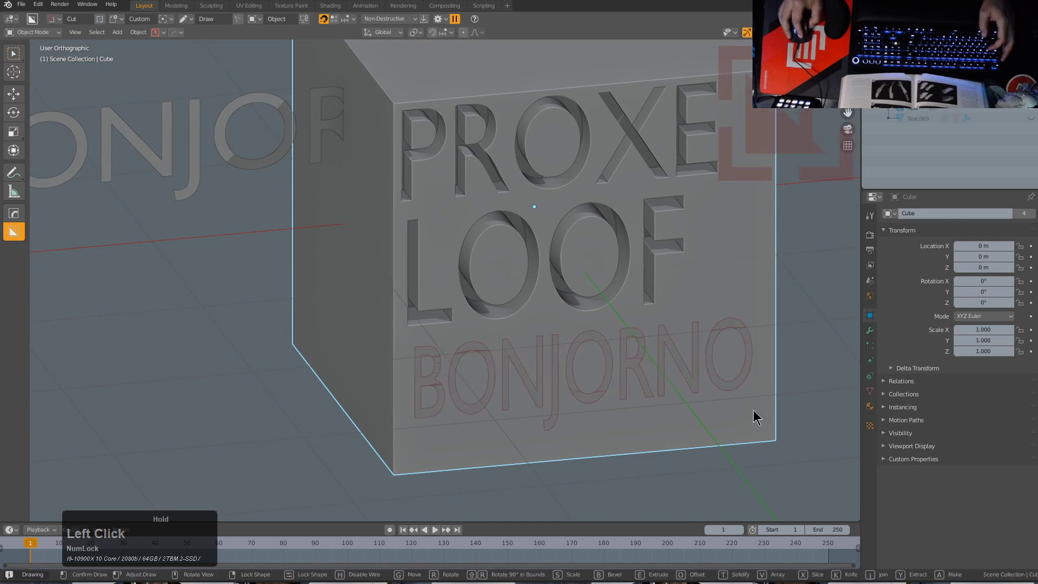
scroll(747, 397, "down", 3)
middle_click_drag(594, 324, 496, 287)
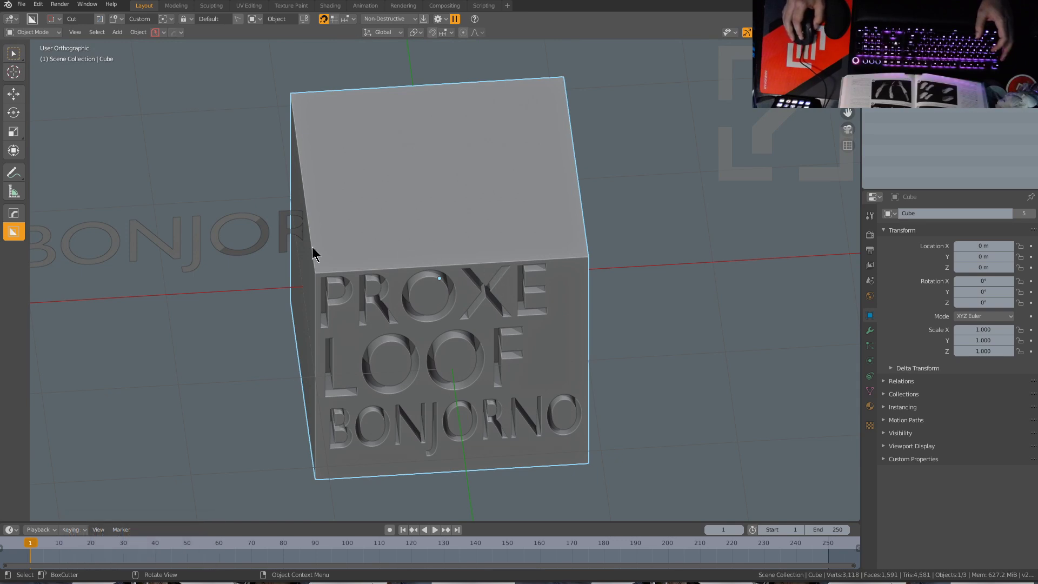
Step: Replace the content of the BONJORNO text object with AR
middle_click_drag(315, 253, 574, 282)
left_click(470, 268)
key("Tab")
key("ctrl+a")
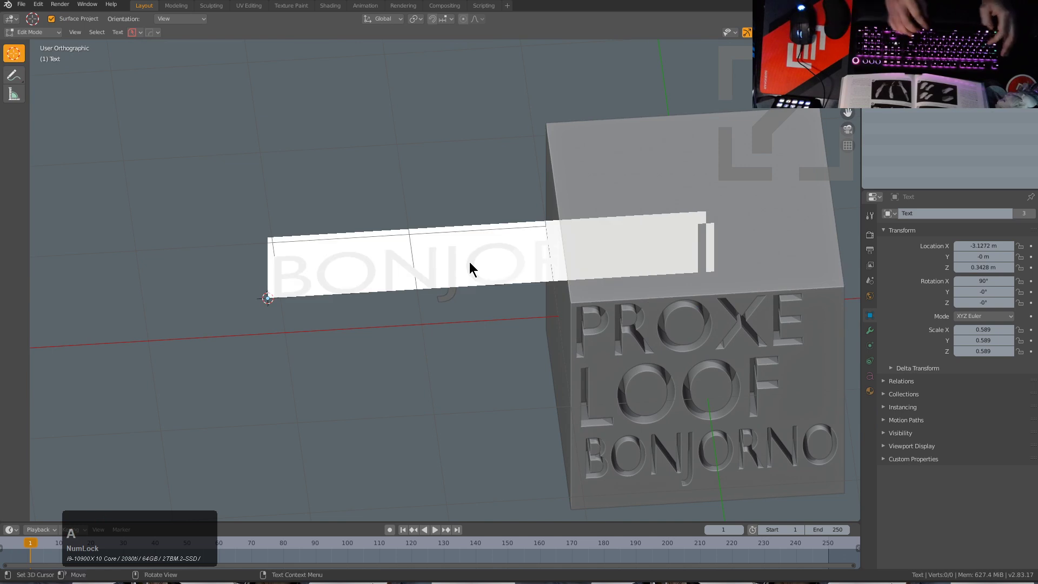
key("BackSpace")
type("AR")
key("Tab")
Step: Set the AR text as BoxCutter's custom shape and select the cube as the cutting target
scroll(503, 317, "down", 3, "shift")
scroll(502, 318, "down", 2, "shift")
key("d")
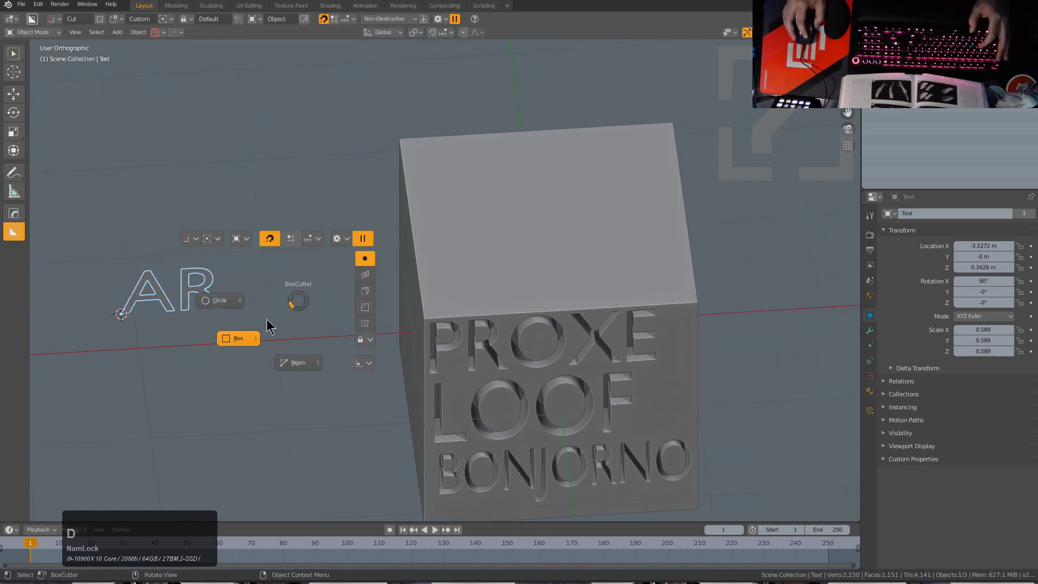
key("Escape")
key("c")
left_click(465, 301)
scroll(476, 297, "up", 2)
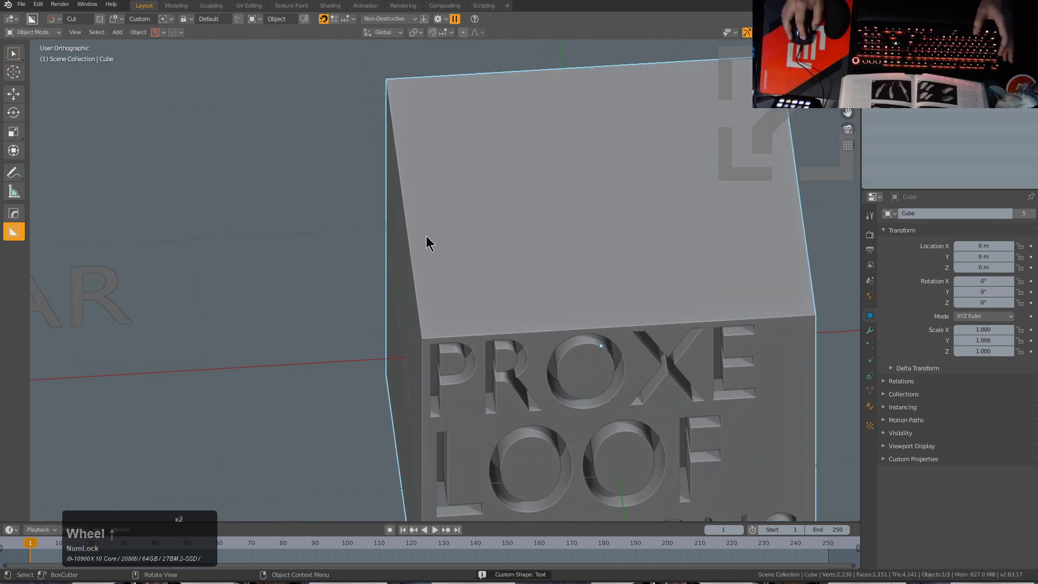
Step: Draw the AR shape on the cube's top face near the front edge, lock it and extrude it as a cut
left_click_drag(445, 249, 619, 323)
right_click(670, 308)
key("grave")
key("grave")
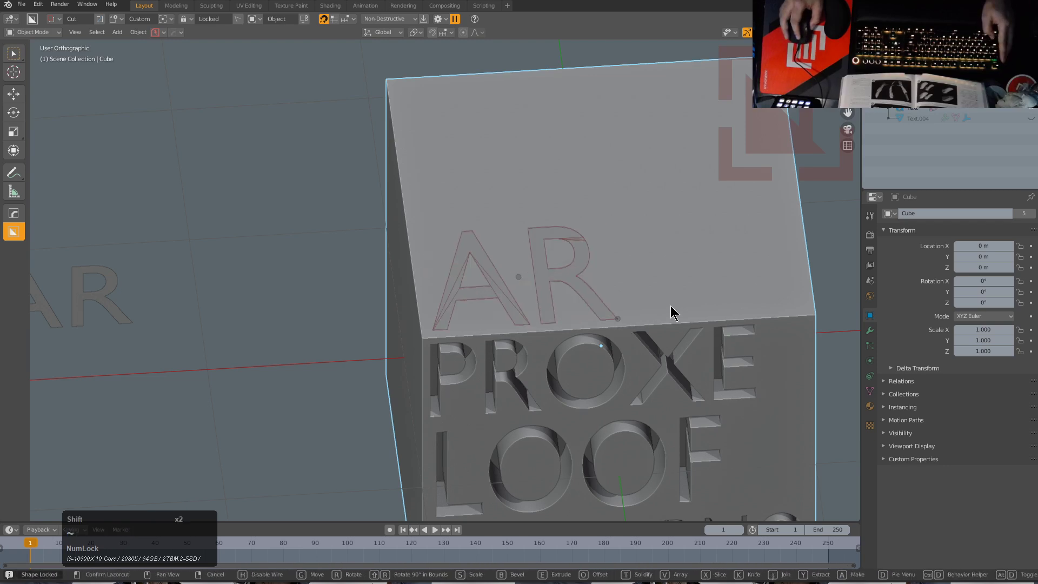
left_click_drag(527, 278, 621, 280)
scroll(624, 278, "down", 2)
middle_click_drag(623, 278, 409, 292)
scroll(547, 264, "down", 2)
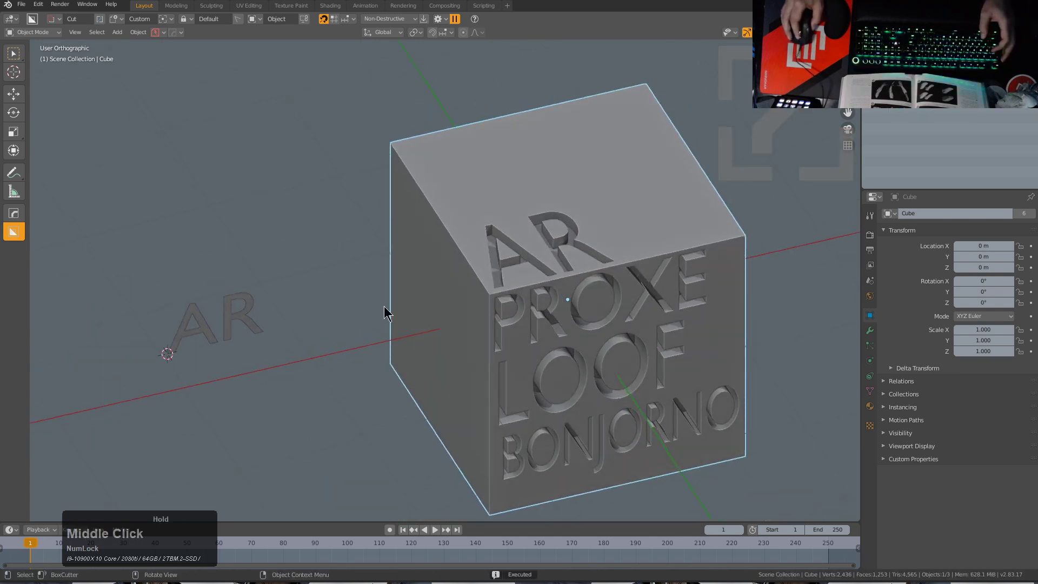
Step: Replace the content of the AR text object with MACHIN3 and scale the text down
left_click(228, 317)
key("Tab")
type("MACHINE")
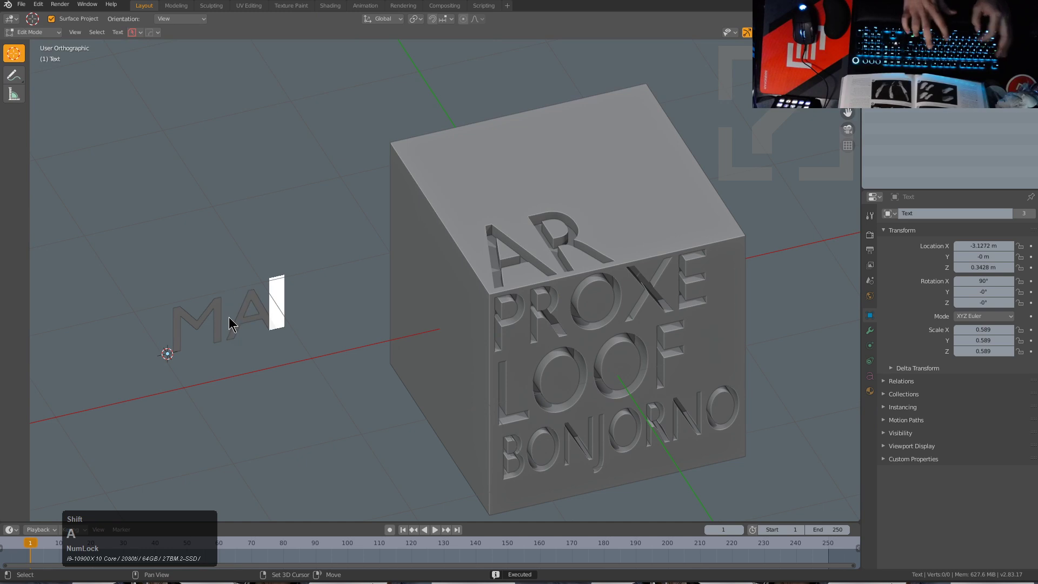
key("BackSpace")
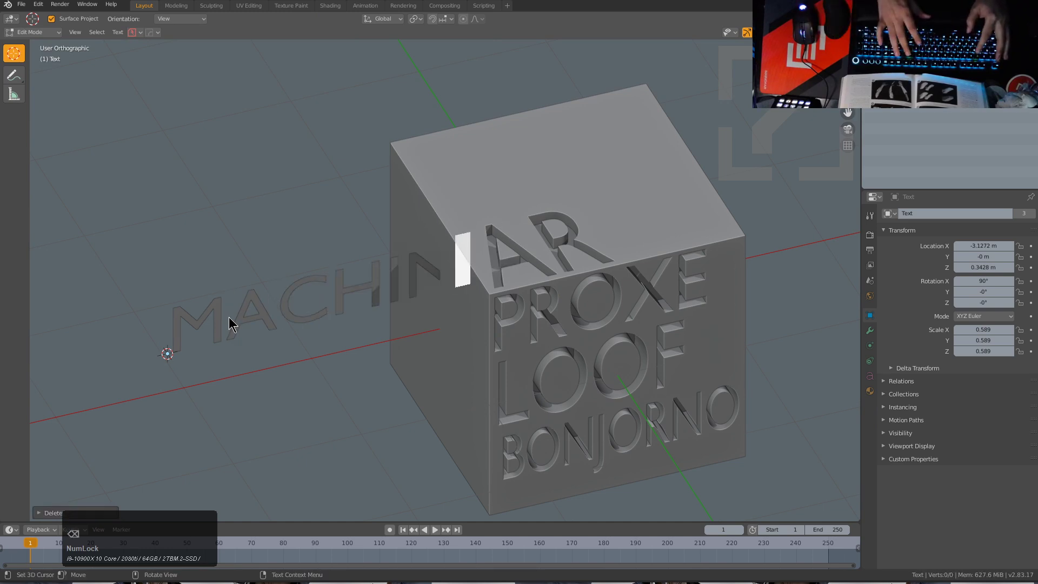
type("3")
key("Tab")
key("s")
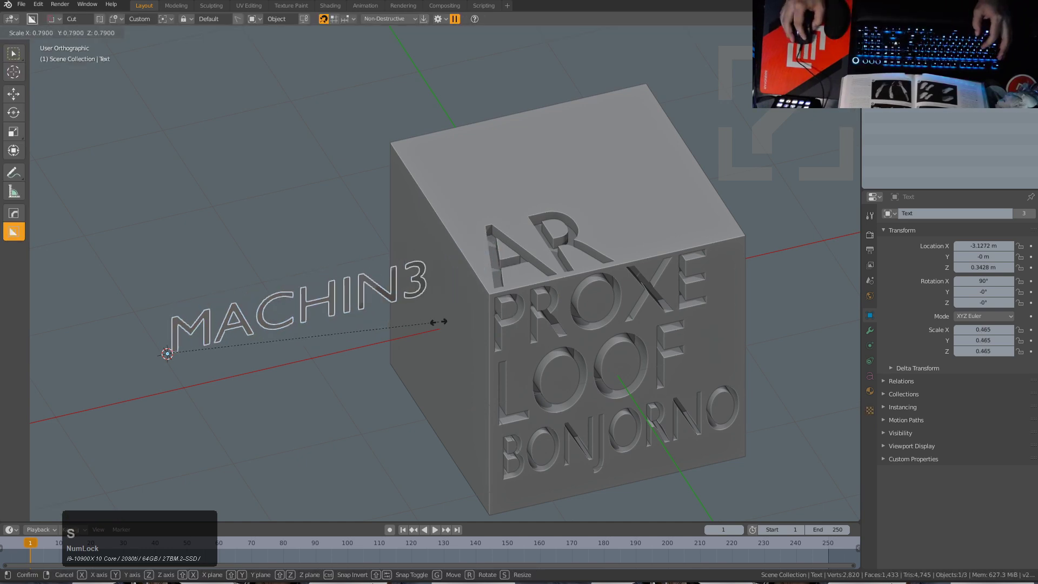
left_click(444, 316)
Step: Set the MACHIN3 text as the custom shape and cut it into the top face beside AR, along the front edge
key("d")
middle_click_drag(608, 300, 506, 322, "shift")
left_click(558, 284)
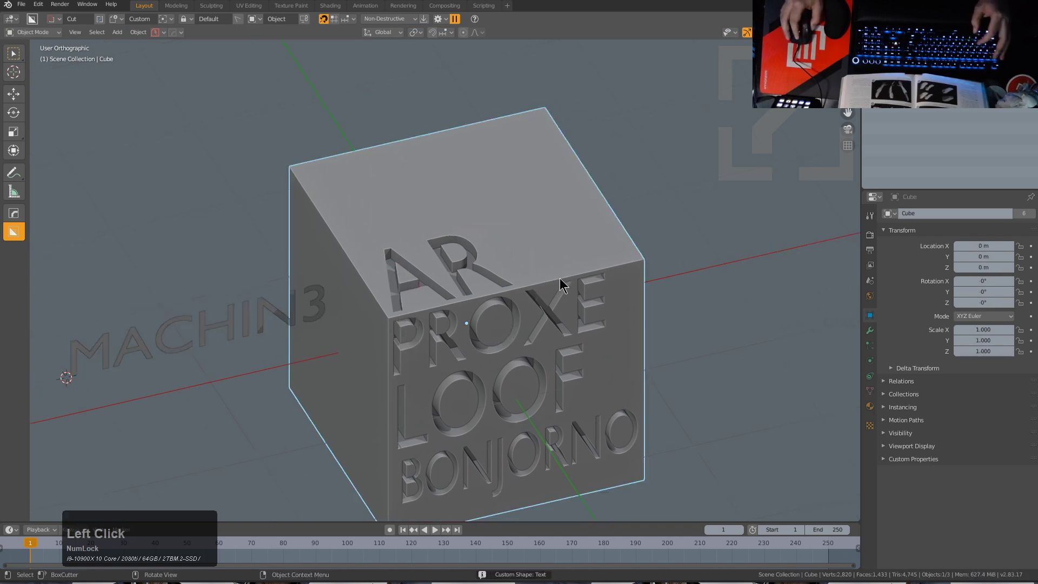
middle_click_drag(558, 284, 514, 311)
scroll(432, 295, "up", 3)
mouse_move(442, 295)
left_mouse_down()
mouse_move(642, 311)
mouse_move(663, 298)
left_mouse_up()
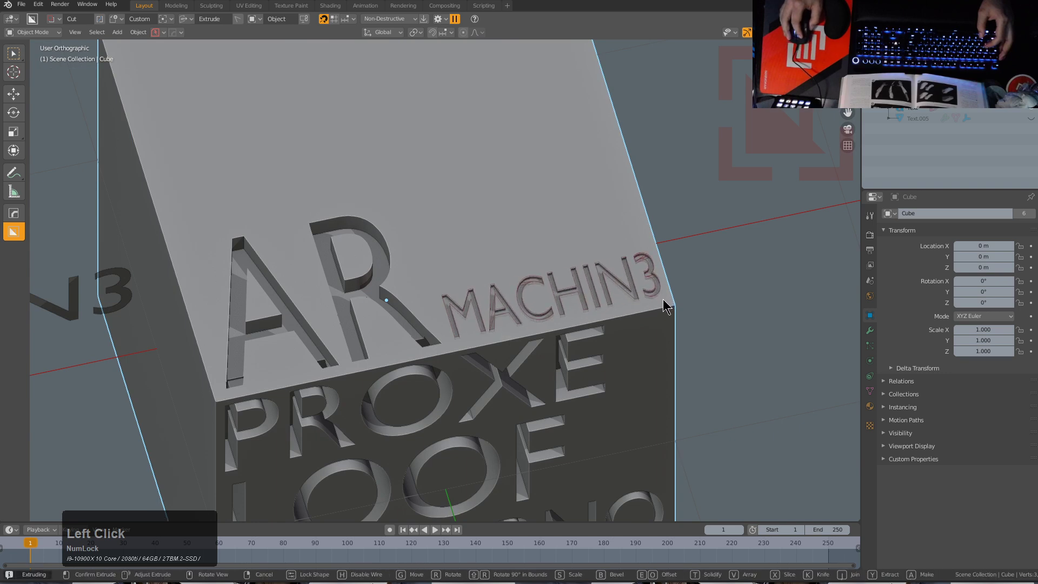
left_click(669, 308)
scroll(499, 303, "down", 4)
middle_click_drag(498, 303, 398, 280)
scroll(309, 281, "down", 2)
Step: Finish extruding the MACHIN3 cut into the cube's top face beside AR
middle_click_drag(308, 280, 413, 276)
left_click(457, 277)
mouse_move(561, 284)
middle_mouse_down()
mouse_move(523, 294)
mouse_move(570, 296)
middle_mouse_up()
scroll(511, 288, "down", 1)
scroll(585, 258, "up", 2)
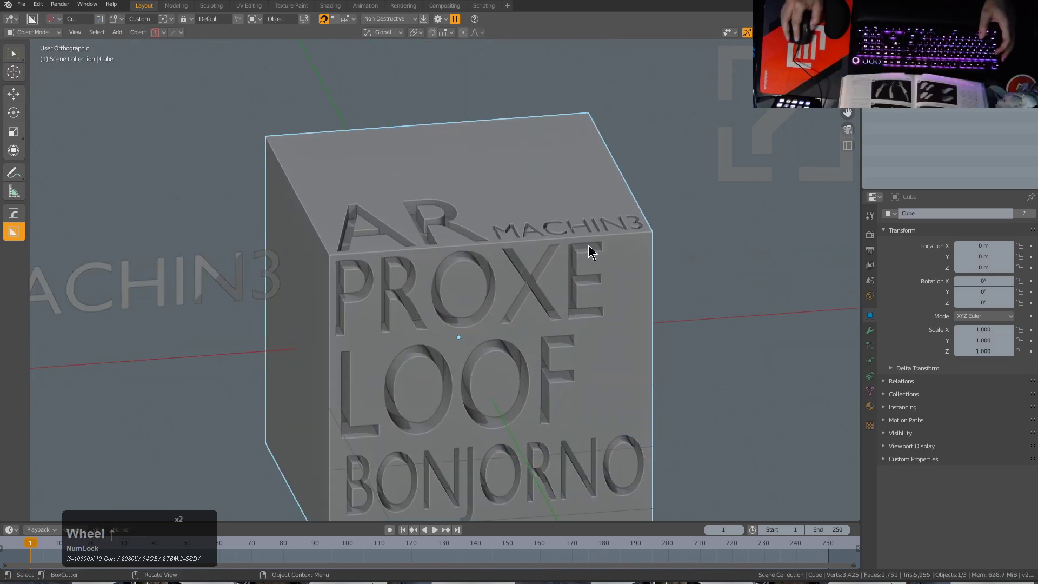
Step: Draw the MACHIN3 shape down the front face's strip beside PROXE and LOOF, rotate it 90° in bounds, and extrude it as a cut
left_click_drag(609, 247, 646, 427)
right_click(646, 426)
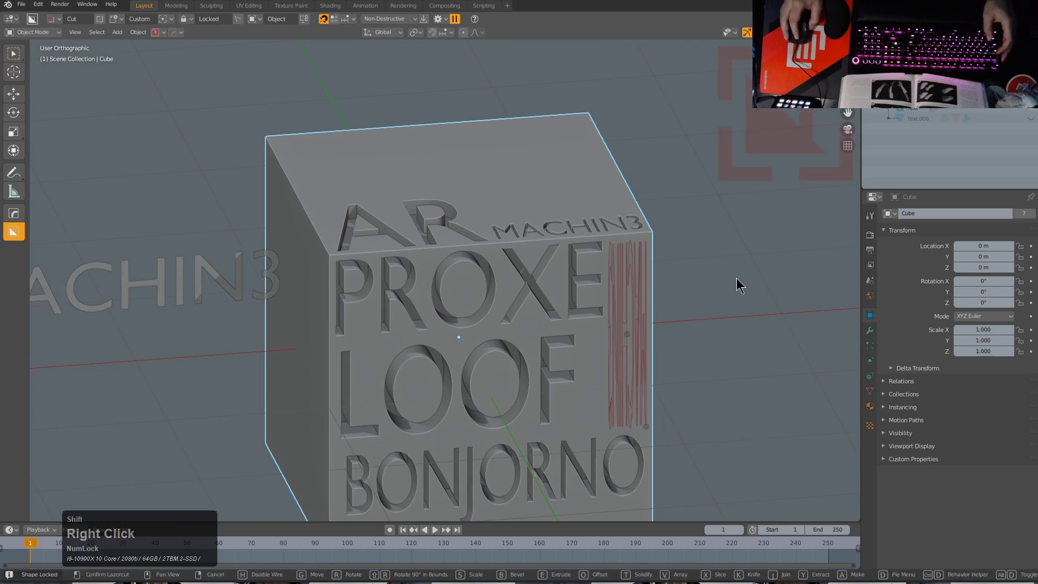
key("shift")
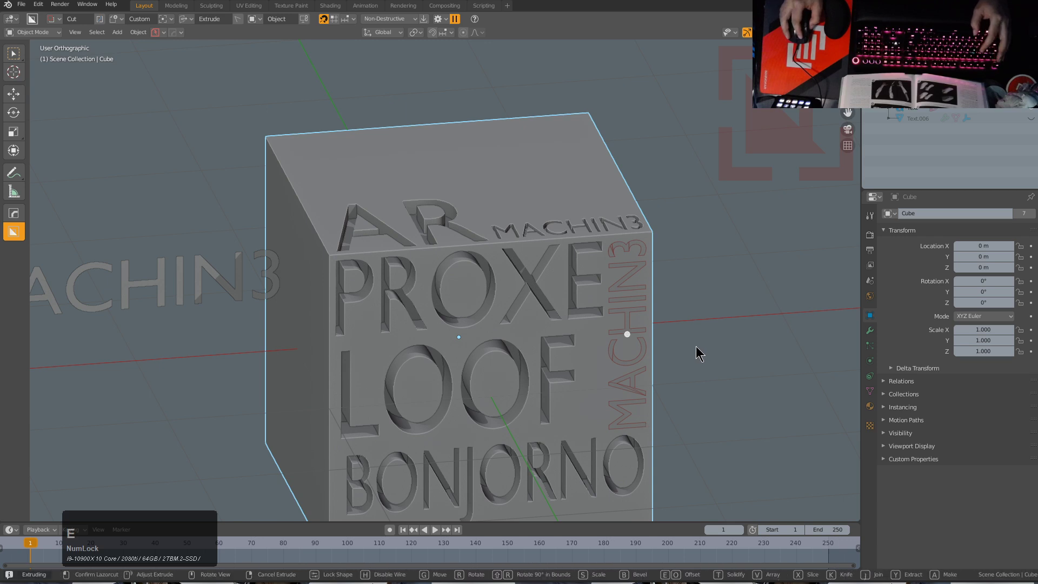
left_click(695, 350)
middle_click_drag(634, 259, 599, 320)
scroll(616, 290, "down", 2)
scroll(468, 290, "down", 1)
scroll(474, 283, "up", 1)
middle_click_drag(485, 291, 497, 278, "shift")
middle_click_drag(499, 275, 508, 267)
Step: Replace the content of the MACHIN3 text object with SPT and set it as the custom shape
key("d")
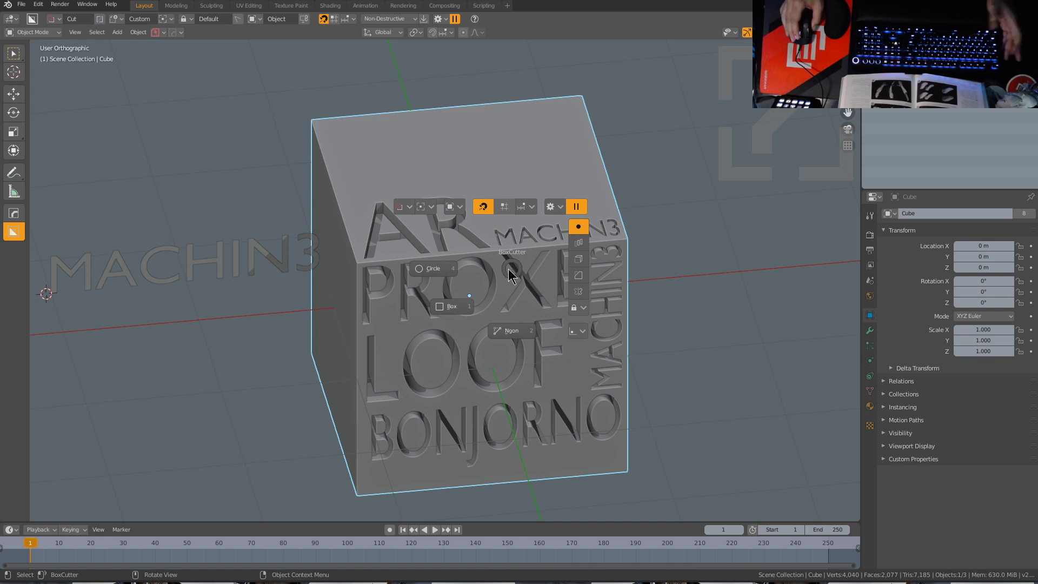
right_click(509, 269)
middle_click_drag(508, 268, 506, 290)
middle_click_drag(193, 257, 279, 253, "shift")
left_click(280, 260)
key("Tab")
key("ctrl+a")
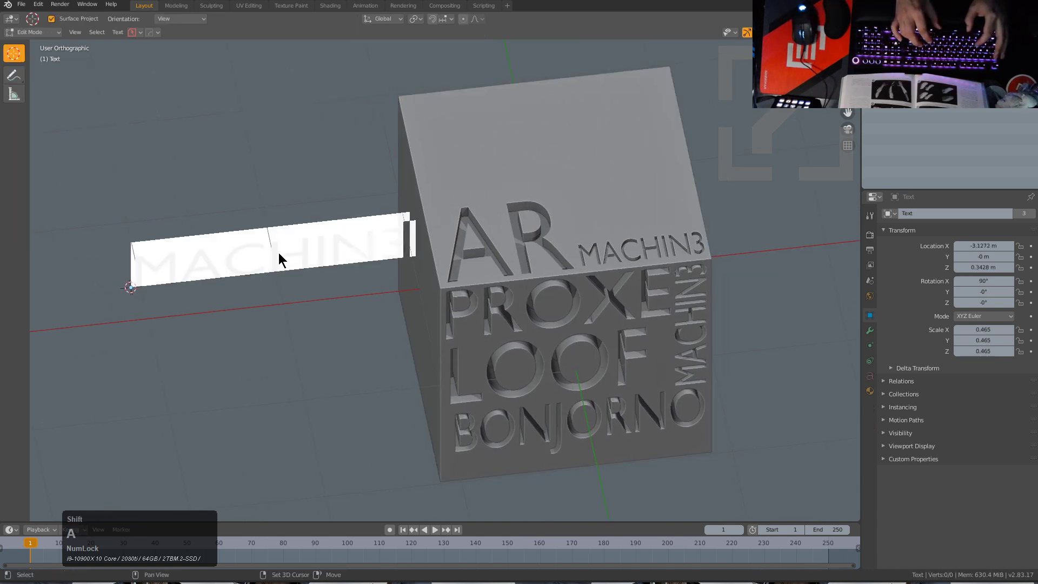
key("BackSpace")
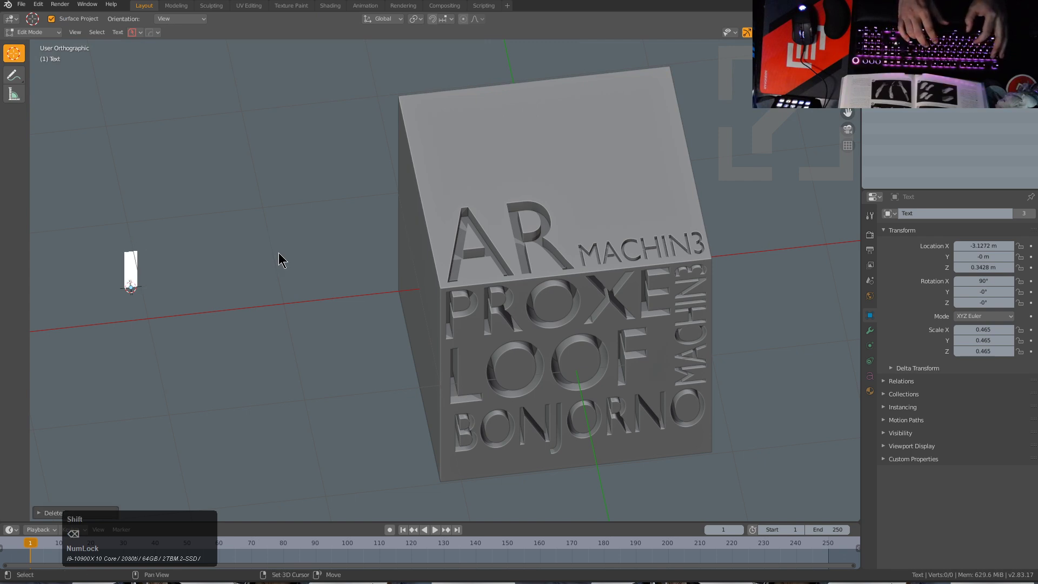
type("S")
key("BackSpace")
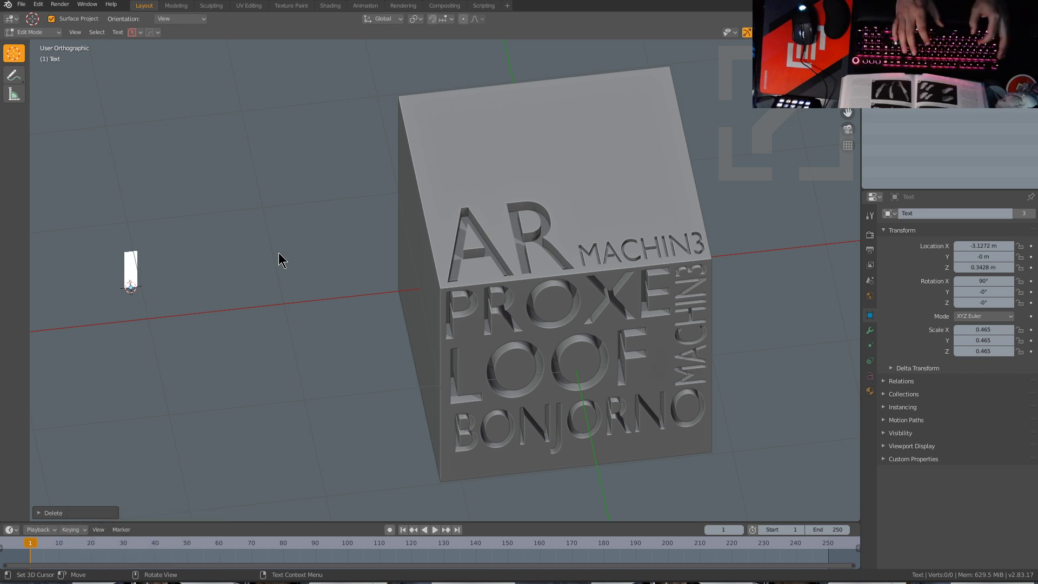
key("shift")
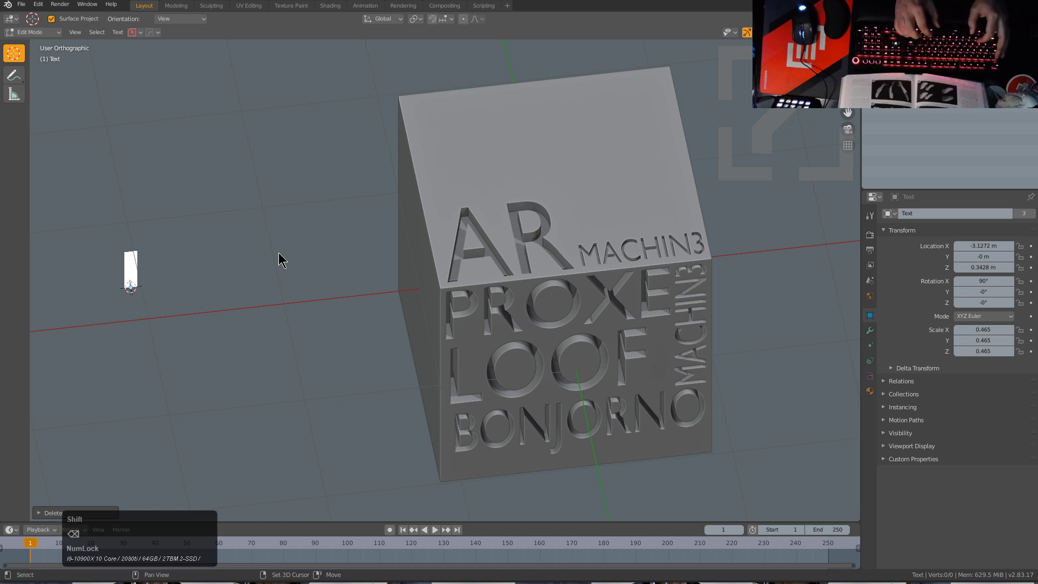
type("SPT")
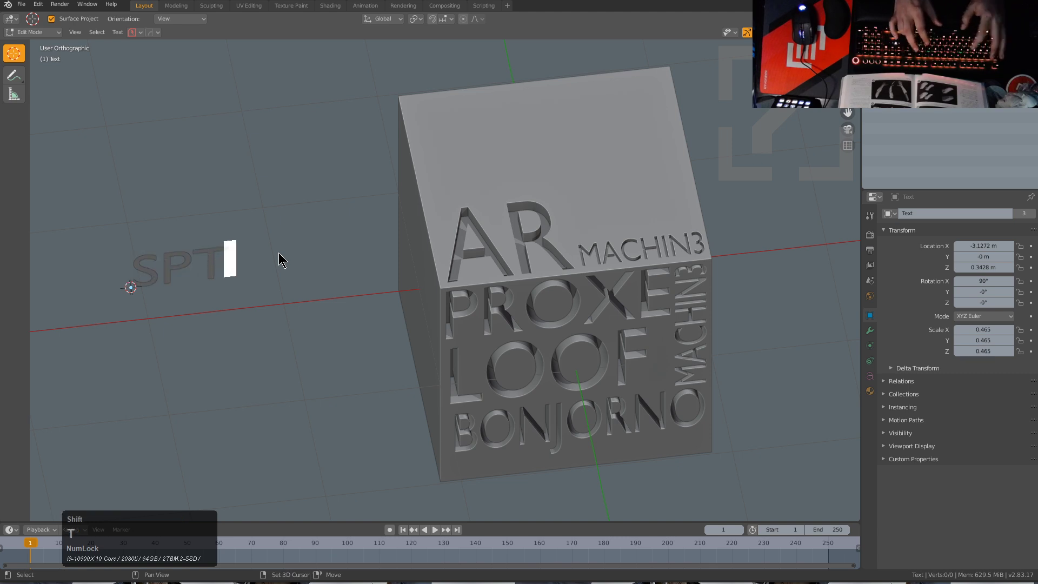
key("Tab")
key("c")
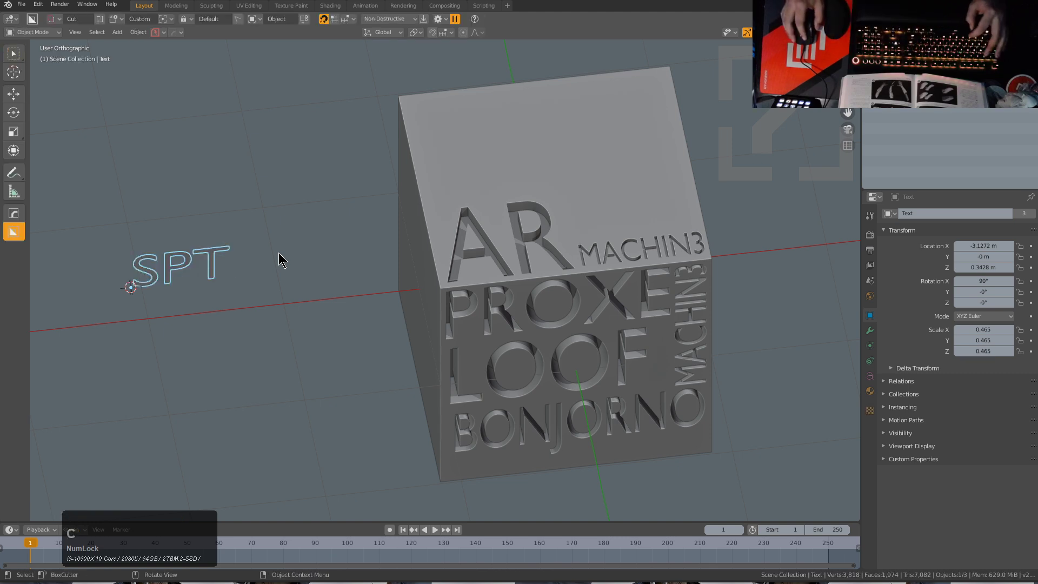
Step: Change the text object's content to ST3 and set it as the custom shape
middle_click_drag(278, 251, 312, 283)
key("Tab")
key("ctrl+a")
type("ST3")
key("Tab")
key("Tab")
key("Tab")
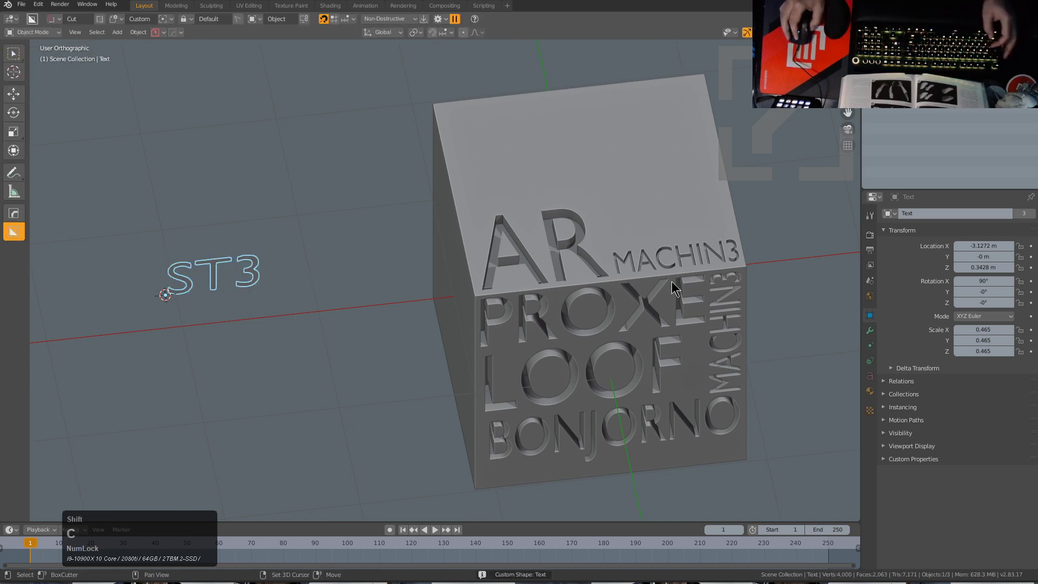
Step: Select the cube, draw the ST3 shape on its top face above MACHIN3, lock it, and extrude it as a cut
middle_click_drag(640, 255, 521, 268, "shift")
left_click(522, 269)
scroll(489, 220, "up", 2)
left_click_drag(495, 208, 644, 240)
right_click(643, 240)
key("shift+r")
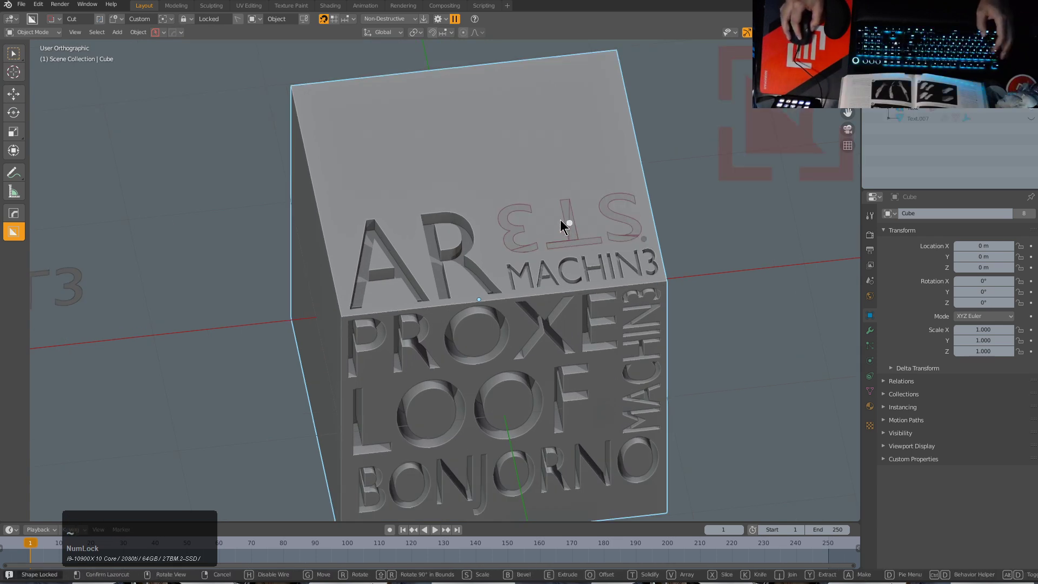
left_click(572, 231)
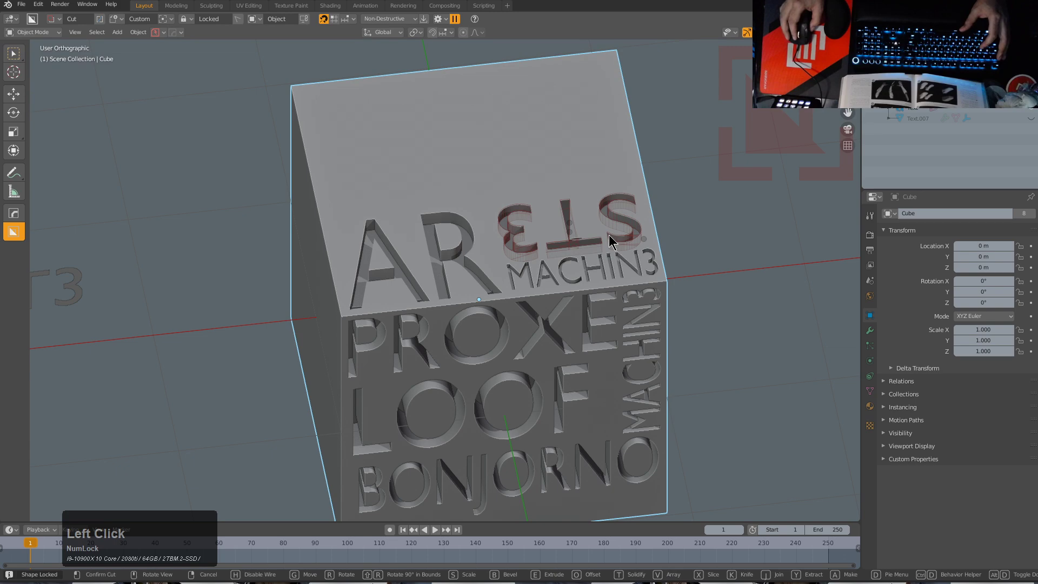
middle_click_drag(577, 286, 567, 235)
scroll(566, 234, "down", 4)
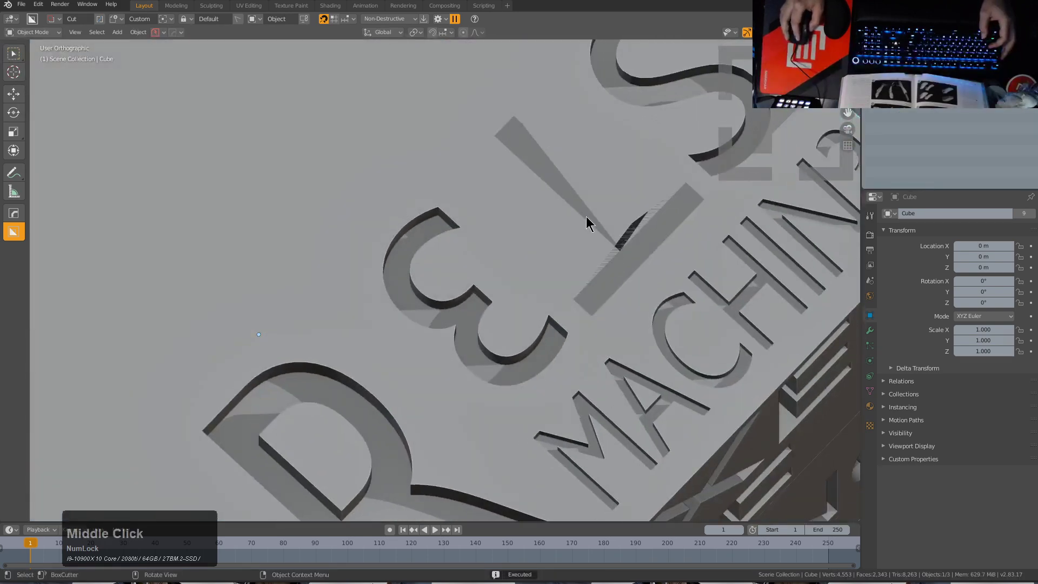
Step: Use Bool Scroll on the cube to reveal and select the ST3 cutter, examining the T of its cut
middle_click_drag(395, 313, 526, 270)
scroll(486, 283, "down", 2)
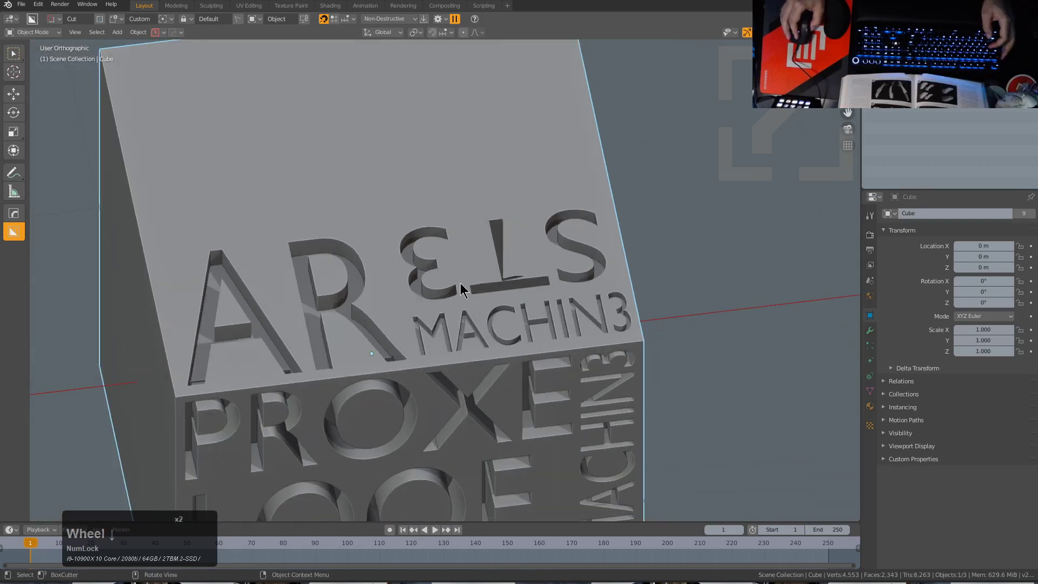
scroll(466, 319, "down", 2, "shift")
scroll(473, 294, "down", 4)
middle_click_drag(605, 238, 519, 286)
scroll(512, 286, "up", 2)
key("q")
left_click(504, 305)
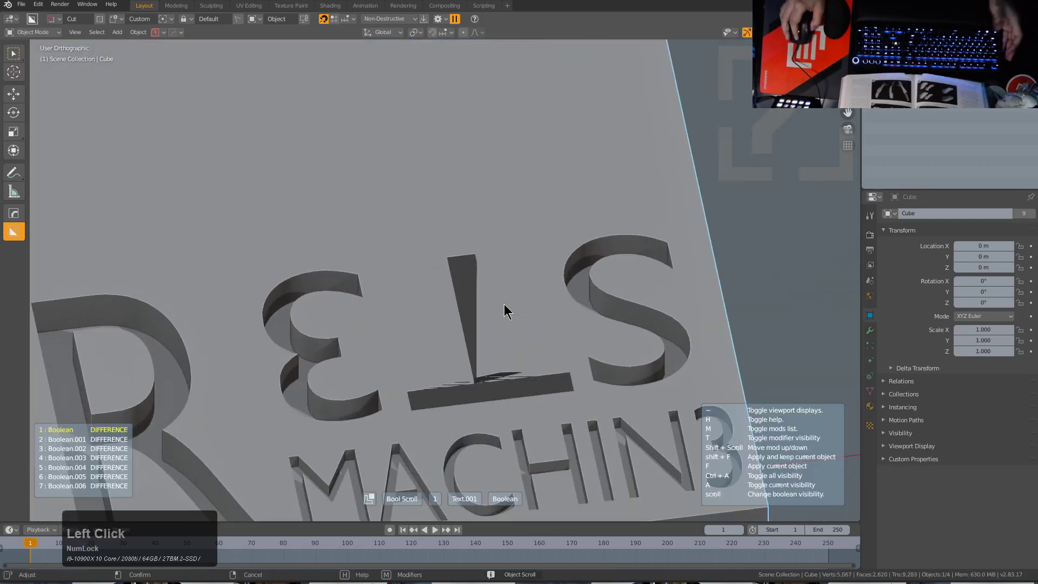
middle_click_drag(504, 304, 465, 226)
scroll(514, 213, "up", 2, "shift")
scroll(514, 213, "up", 4)
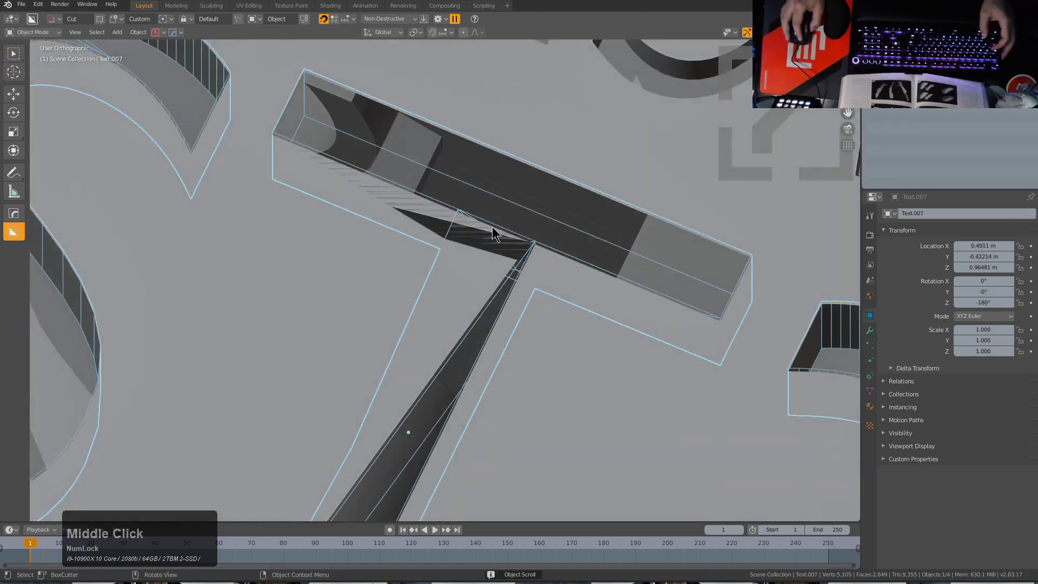
scroll(509, 235, "down", 2)
Step: Edit the ST3 cutter's mesh in see-through display and dissolve two edges where the T's stem meets its bar
key("Tab")
key("alt+z")
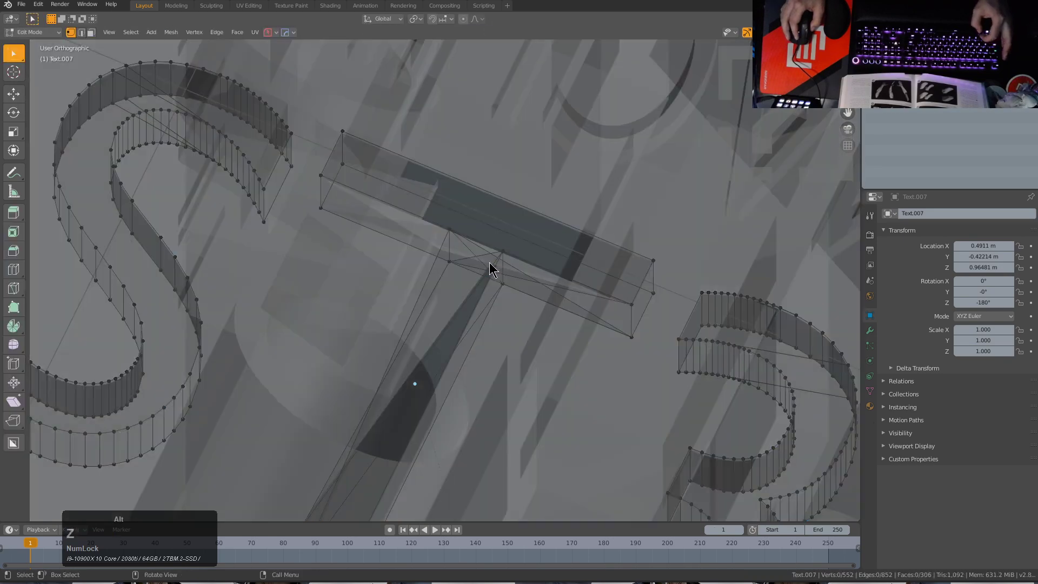
key("2")
left_click(471, 258)
left_click(534, 261, "shift")
key("ctrl+x")
Step: Try dissolving the remaining crossing geometry at the T's stem junction in the cutter mesh
middle_click_drag(534, 262, 550, 264)
scroll(490, 240, "up", 3)
left_click(485, 233)
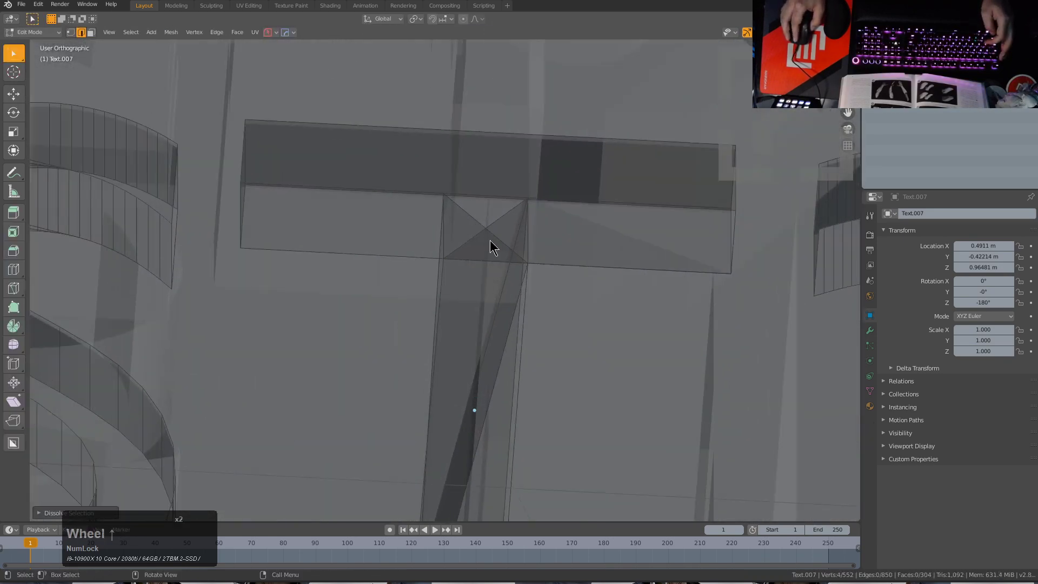
key("ctrl+x")
left_click(489, 231)
mouse_move(490, 231)
middle_mouse_down()
mouse_move(506, 248)
mouse_move(477, 240)
mouse_move(491, 225)
middle_mouse_up()
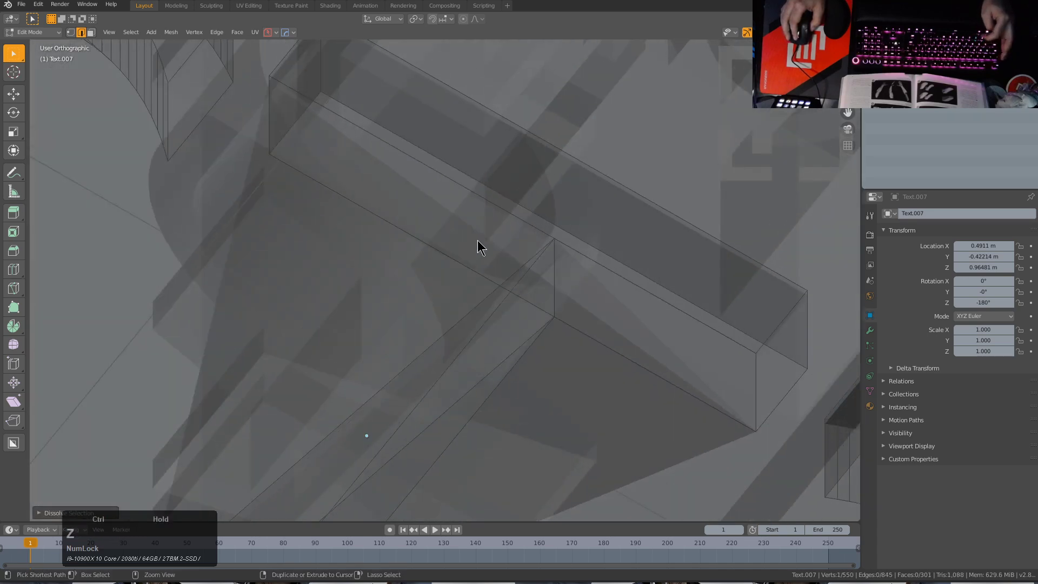
Step: Leave mesh editing and delete the ST3 cutter object to remove its cut from the cube
scroll(499, 243, "down", 4)
scroll(491, 225, "down", 2)
middle_click_drag(468, 316, 294, 282)
scroll(435, 290, "down", 3)
key("Tab")
key("x")
left_click(546, 232)
scroll(546, 233, "down", 5)
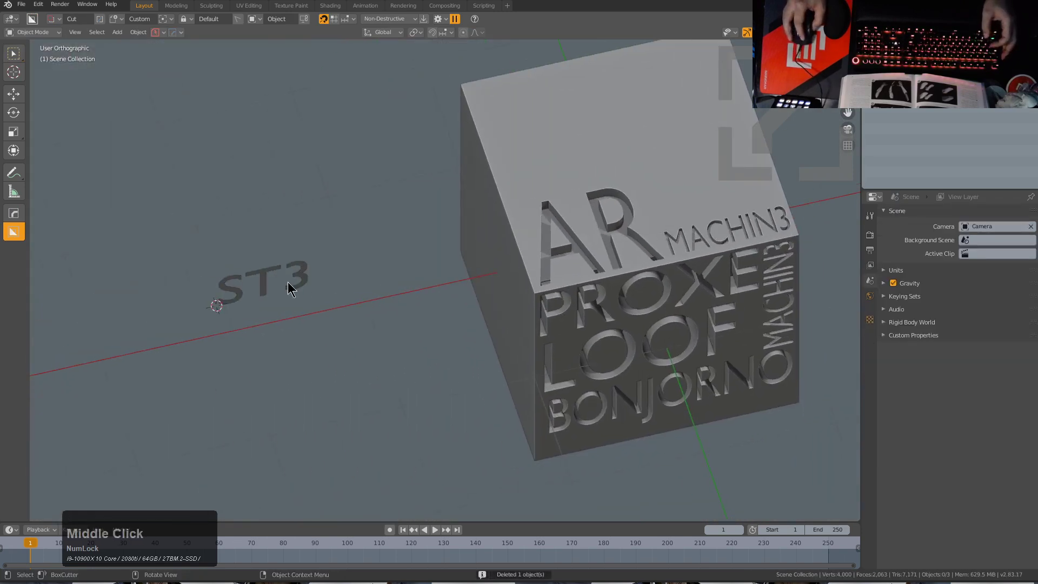
Step: Add a period to the end of the ST3 text object and set it as the custom shape again
left_click(292, 282)
key("KP_Decimal")
scroll(469, 248, "down", 5)
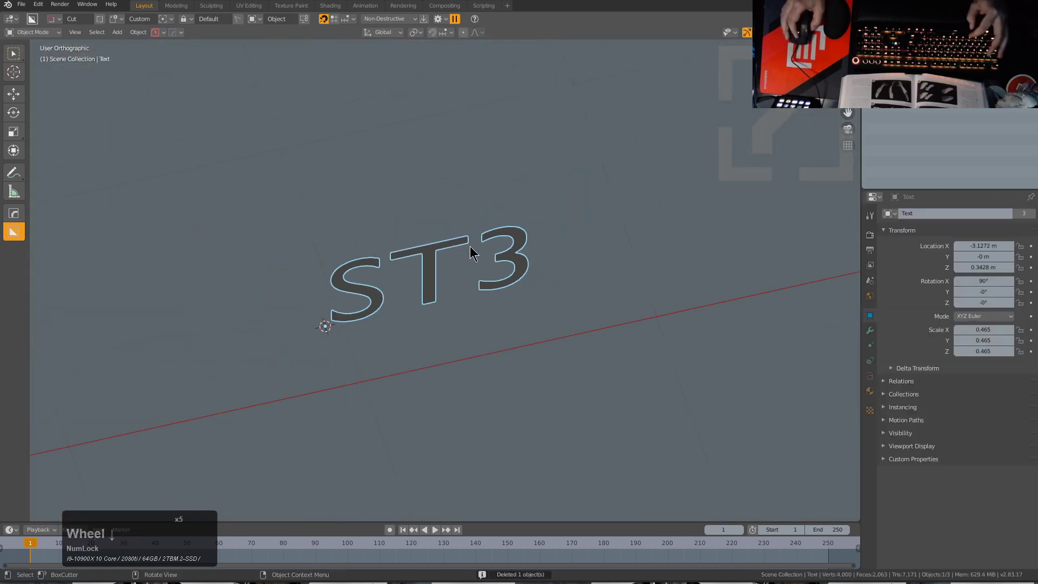
key("Tab")
type(".")
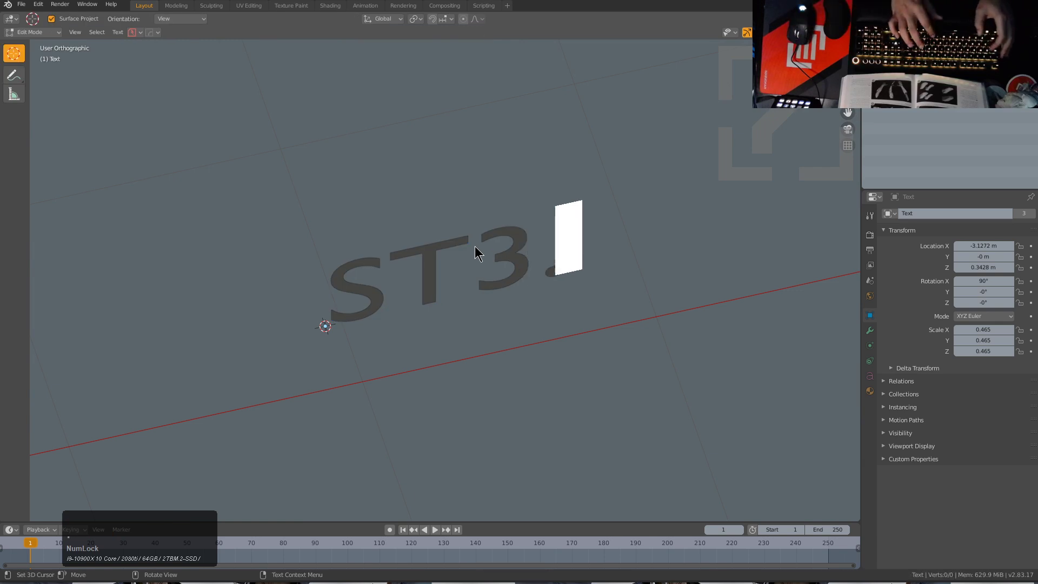
key("Tab")
scroll(549, 297, "down", 2)
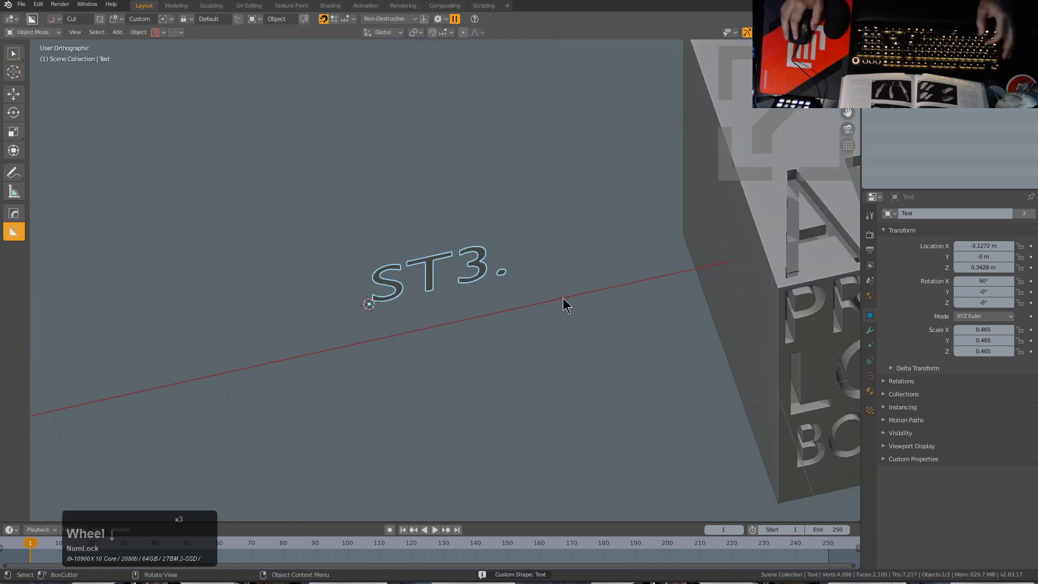
Step: Try cutting the ST3. shape into the cube's top face above MACHIN3
middle_click_drag(549, 298, 410, 359)
scroll(624, 297, "up", 3)
left_click(541, 261)
left_click_drag(536, 252, 750, 270)
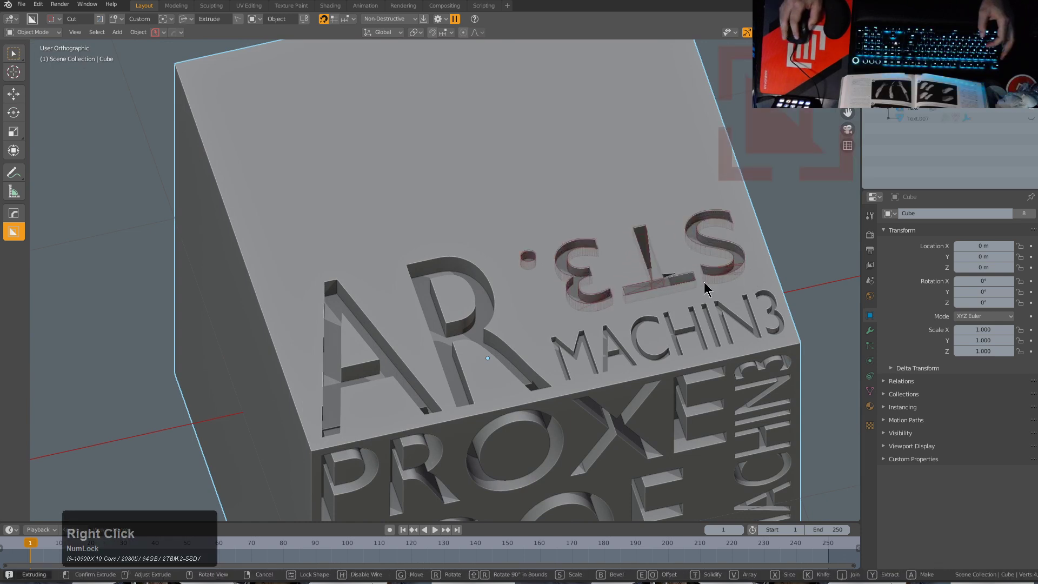
scroll(729, 284, "down", 3)
Step: Replace the content of the ST3. text object with TTT
middle_click_drag(81, 313, 283, 316, "shift")
scroll(283, 317, "up", 2)
left_click(283, 317)
key("Tab")
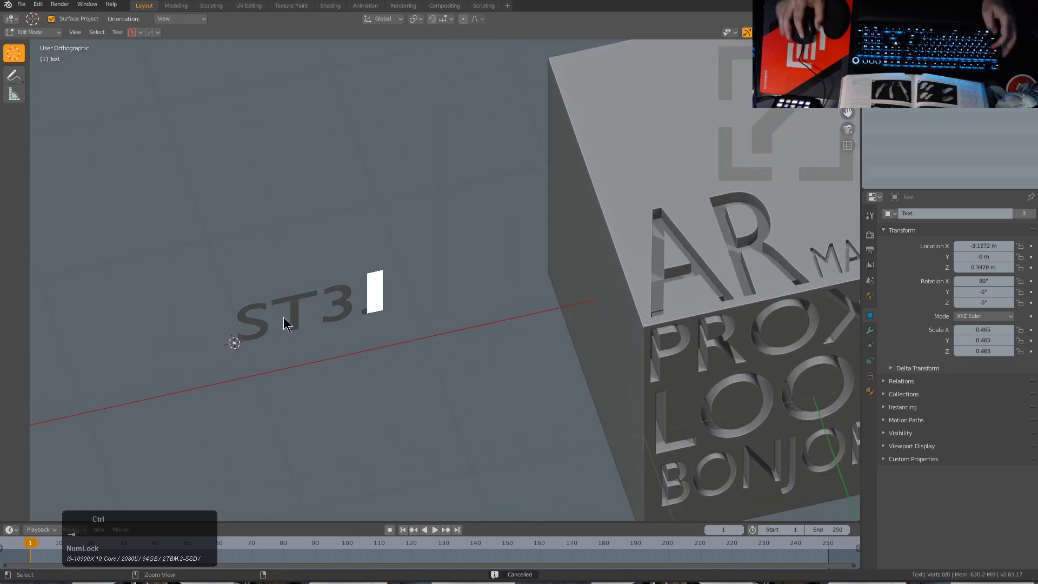
key("ctrl+a")
type("TTT")
key("Tab")
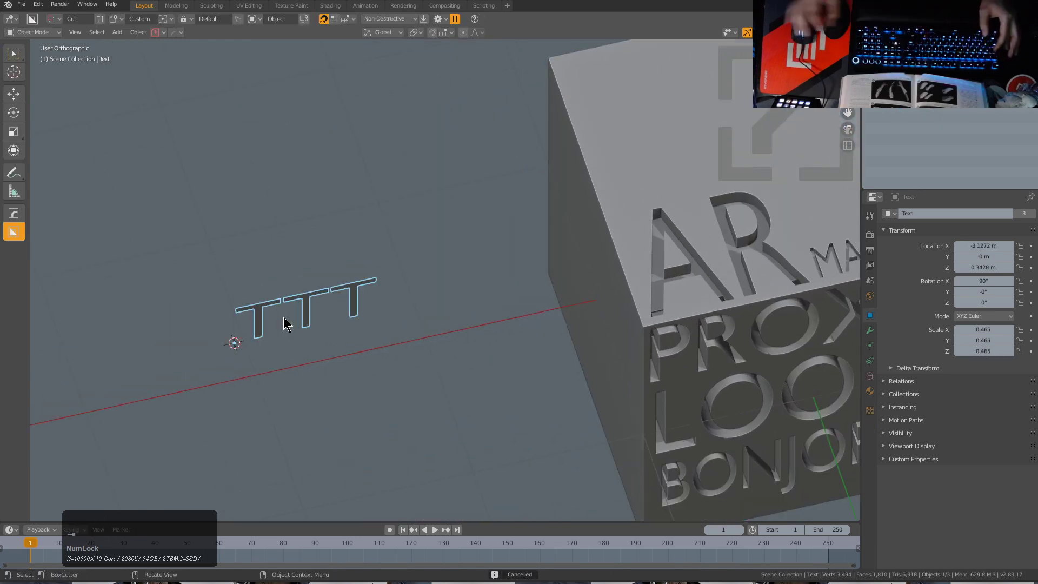
Step: Set the TTT text as the custom shape and cut it into the cube's top face above MACHIN3
middle_click_drag(556, 347, 346, 378, "shift")
scroll(346, 324, "up", 3)
left_click(514, 232)
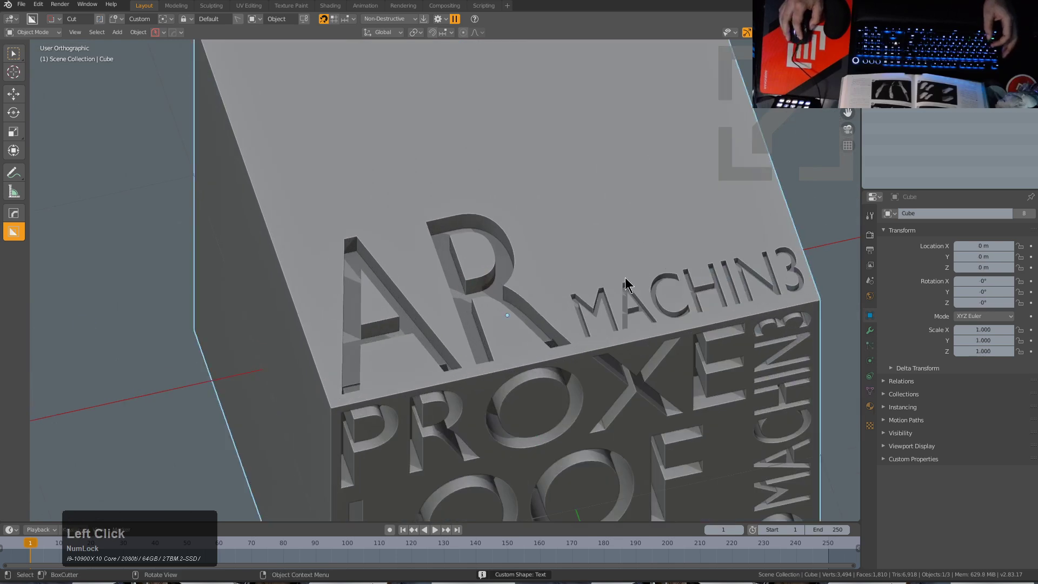
middle_click_drag(513, 233, 335, 232, "shift")
left_click_drag(334, 232, 580, 248)
left_click(580, 264)
Step: Examine the TTT cutter closely, comparing the geometry of the three T stems and bars
key("KP_Decimal")
scroll(503, 356, "up", 3)
middle_click_drag(502, 355, 685, 264)
scroll(374, 103, "up", 2)
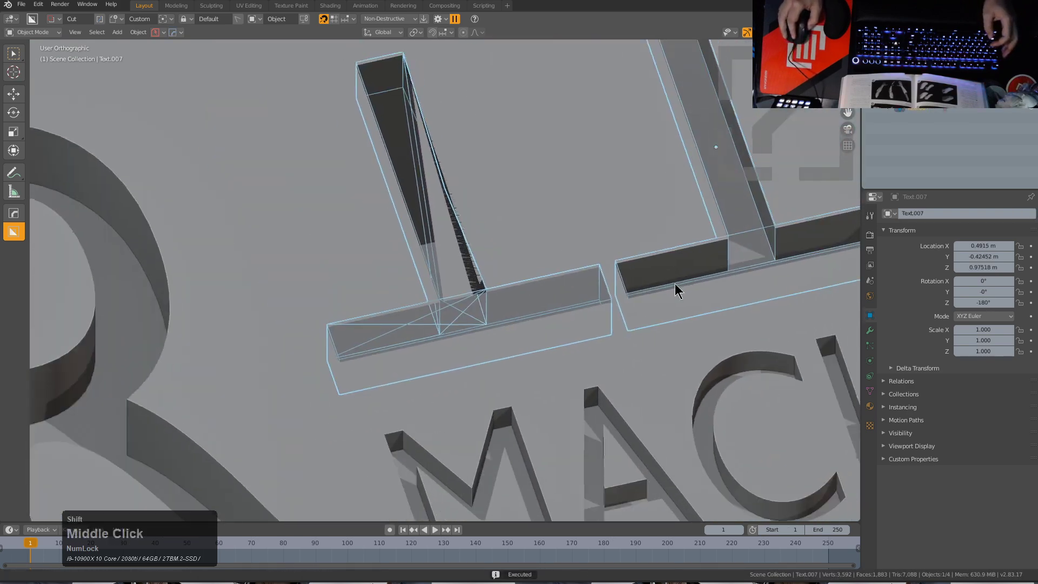
scroll(310, 292, "up", 2)
scroll(266, 370, "down", 3)
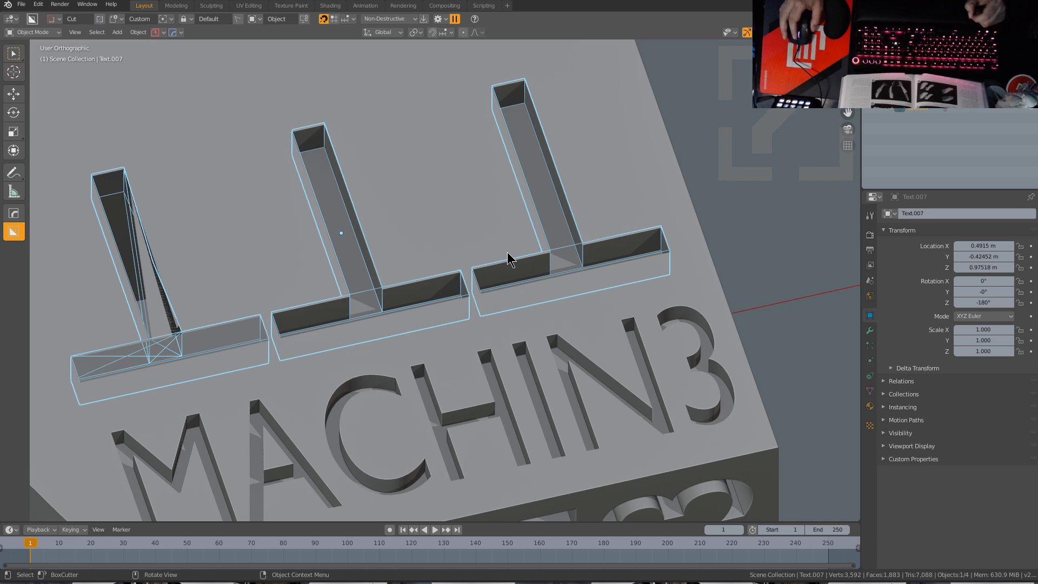
middle_click_drag(508, 259, 444, 314)
scroll(444, 313, "down", 8)
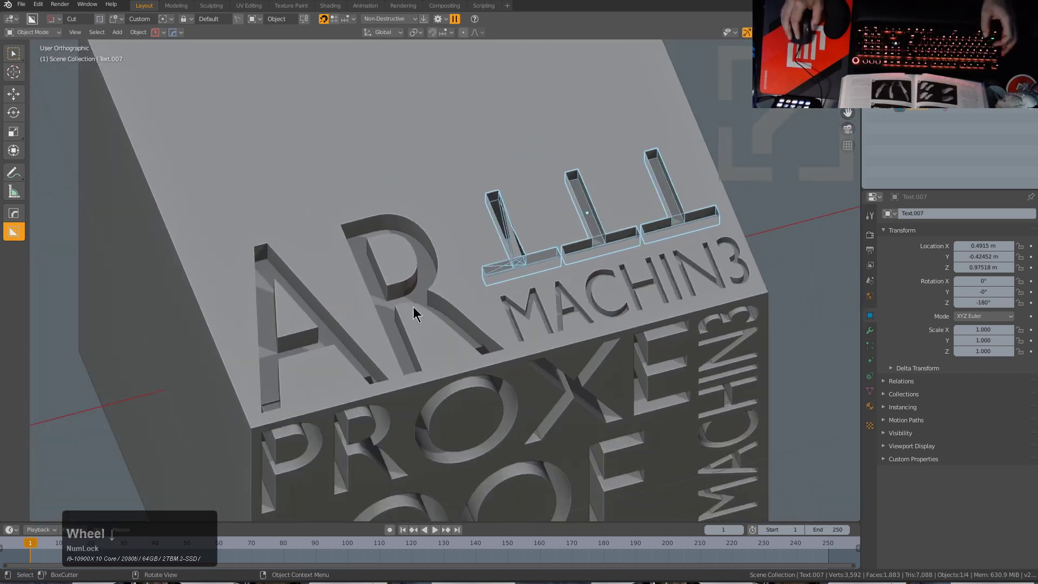
Step: Duplicate the TTT text object and move the copy along the Y axis in front of the original
middle_click_drag(297, 347, 250, 319)
left_click(242, 327)
scroll(398, 279, "up", 3)
middle_click_drag(398, 279, 429, 244)
key("shift+d")
key("y")
left_click(508, 376)
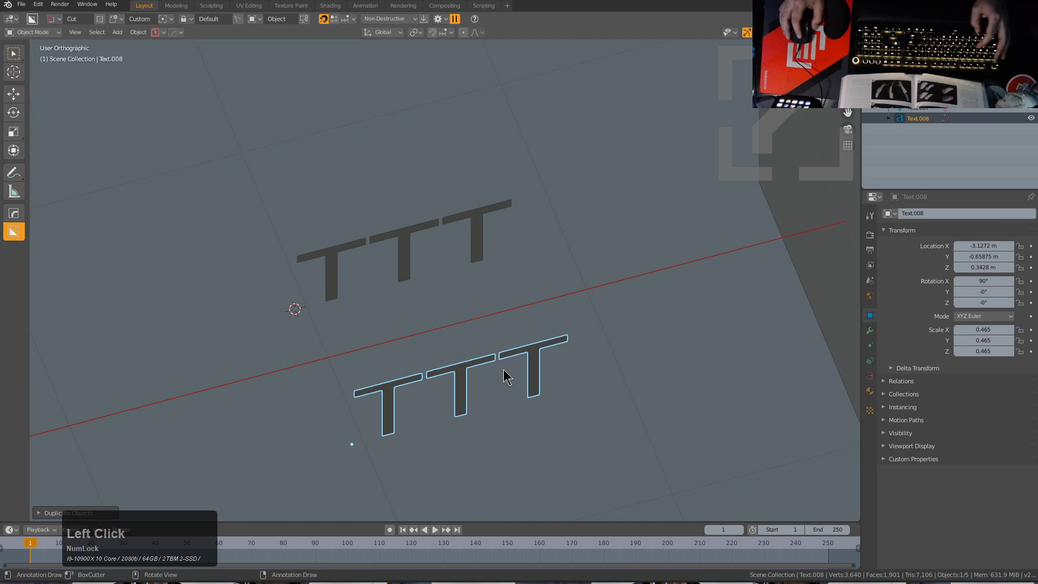
Step: Clear the duplicated TTT text's rotation so it lies flat, and frame it in top view
key("alt+r")
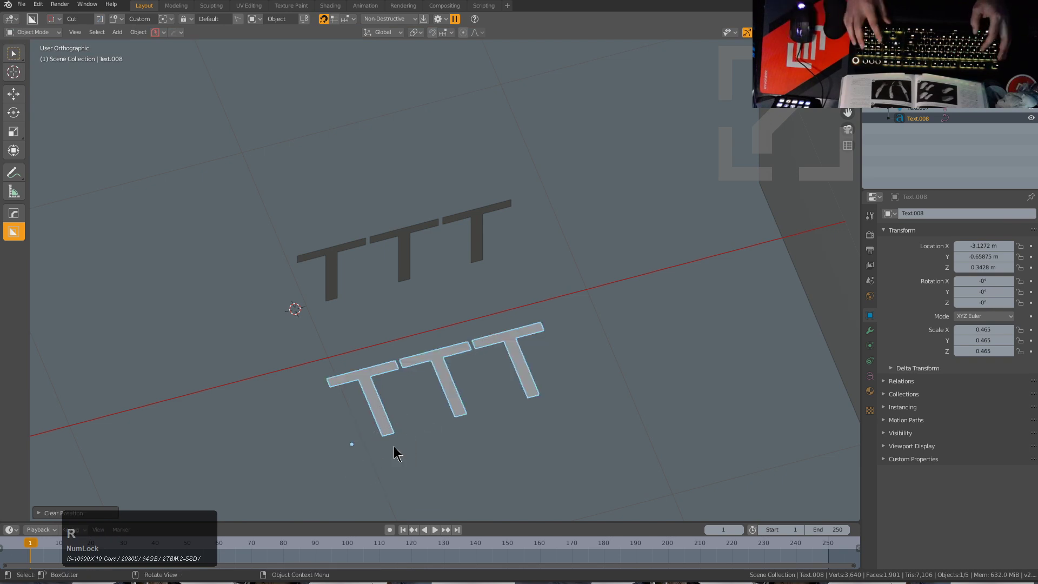
key("KP_7")
key("KP_Decimal")
scroll(384, 257, "up", 2)
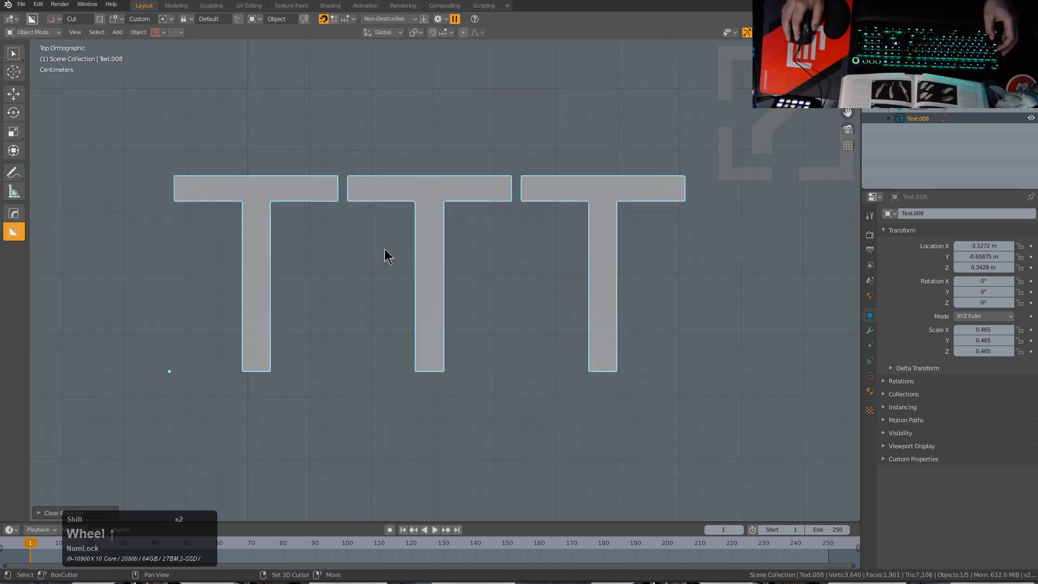
middle_click(372, 251, "alt")
scroll(426, 225, "up", 1)
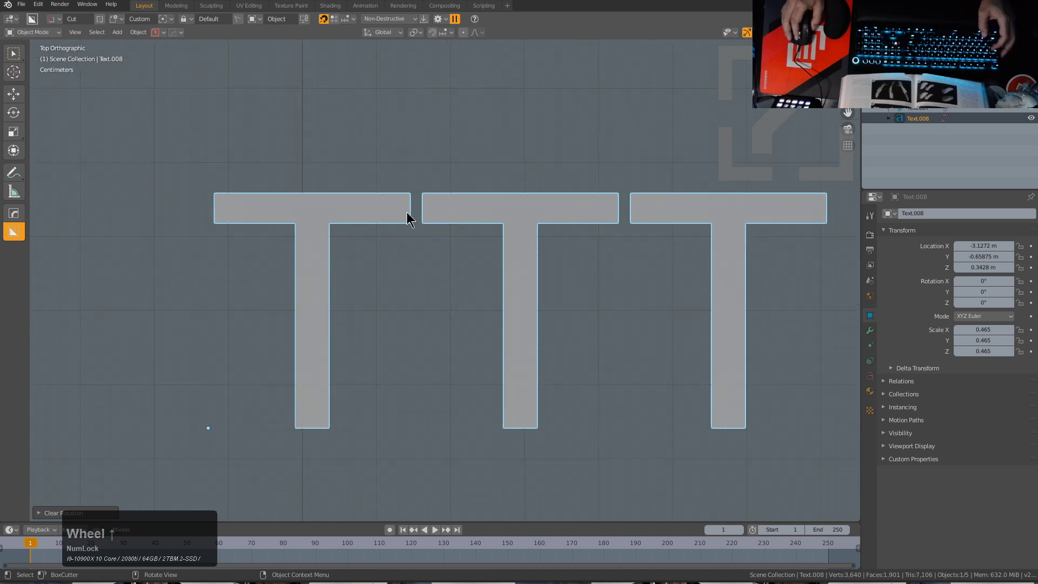
Step: Convert the flat TTT text copy to a mesh with Visual Geometry to Mesh and open it in Edit Mode
key("ctrl+a")
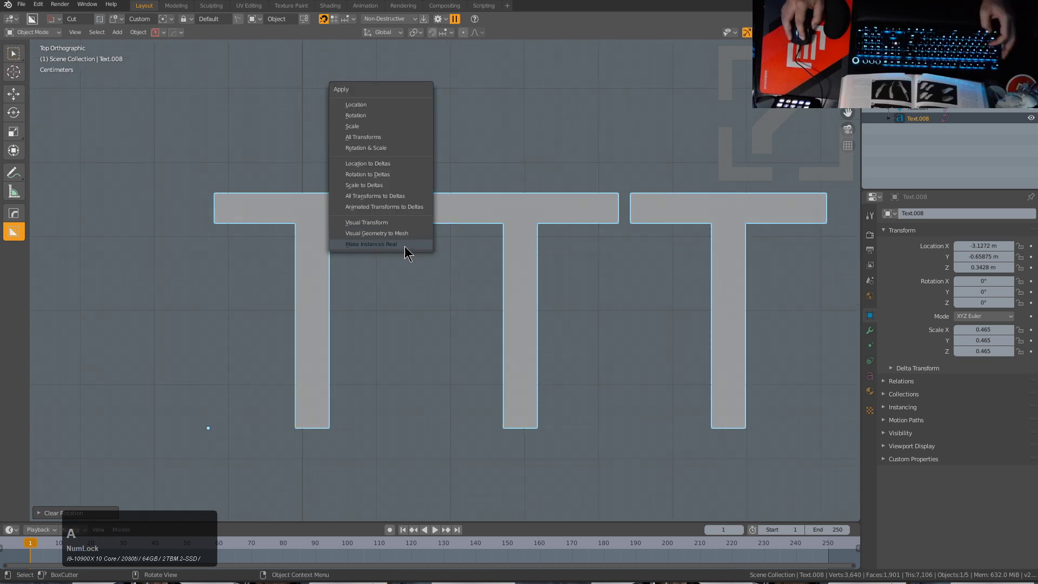
left_click(410, 233)
key("Tab")
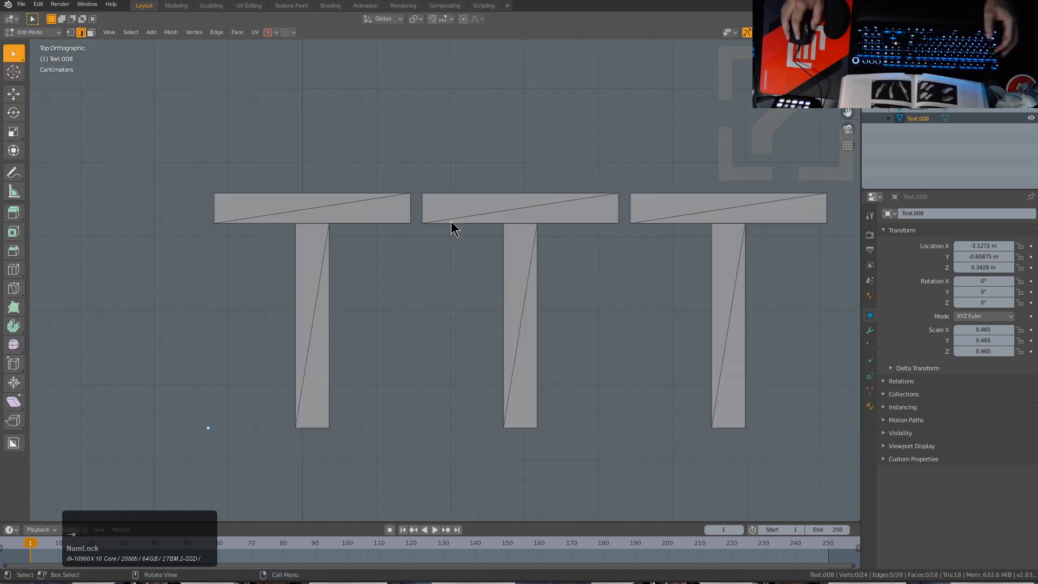
Step: Knife straight vertical cuts through the full depth of all three Ts, down the middle of each bar and stem
key("k")
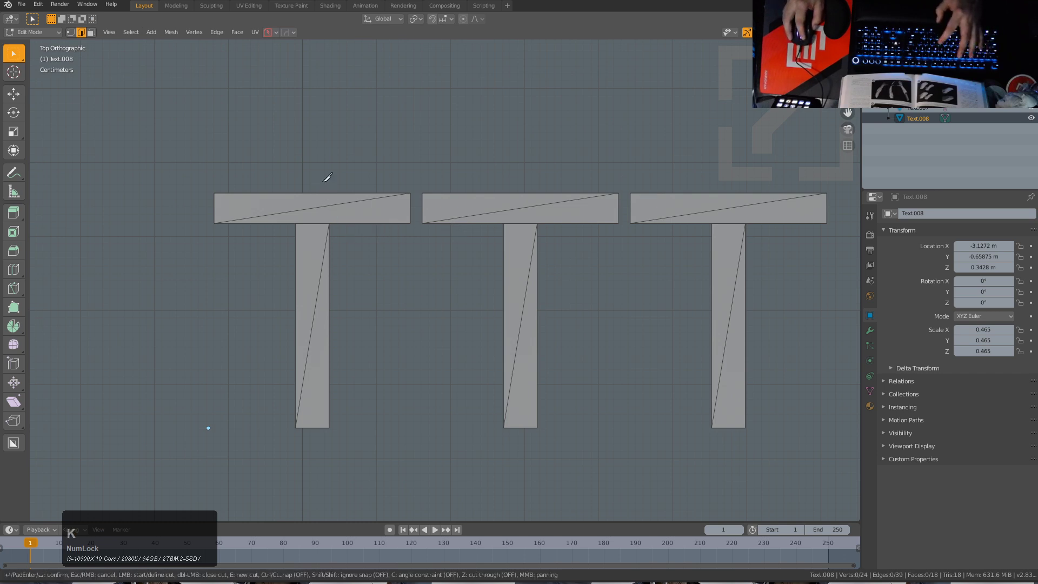
key("c")
key("z")
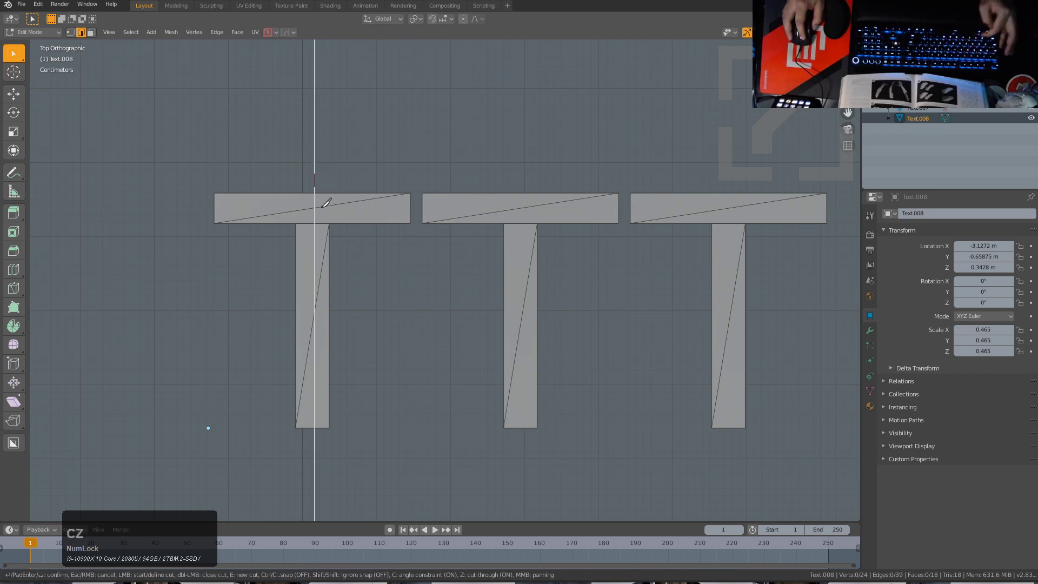
left_click(331, 470)
left_click(525, 172)
left_click(525, 476)
left_click(730, 172)
key("KP_Enter")
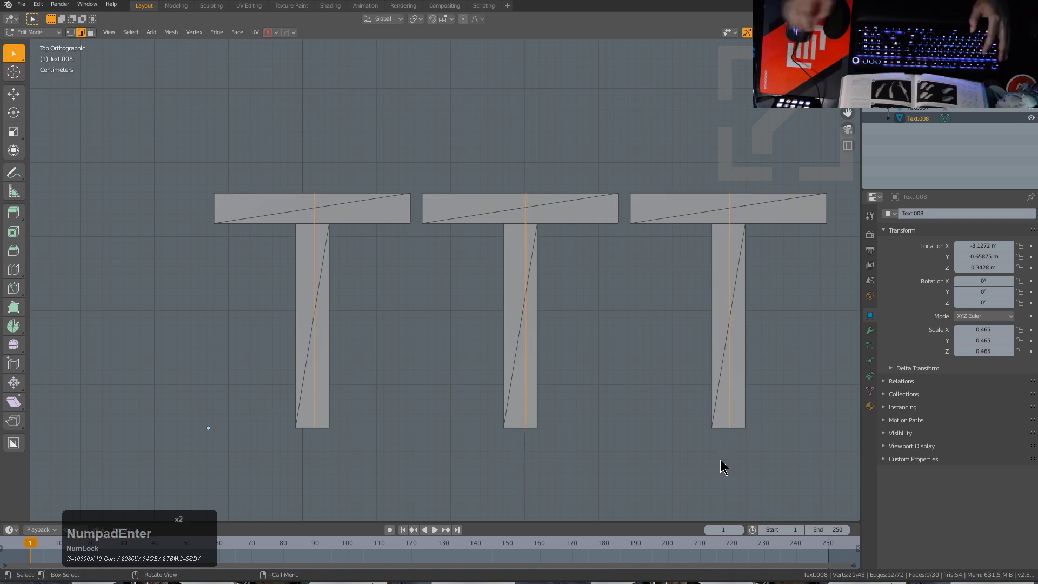
Step: Dissolve the middle vertex of the first T's stem and connect the stem's bottom midpoint to the junction under the bar
key("1")
left_click(310, 326)
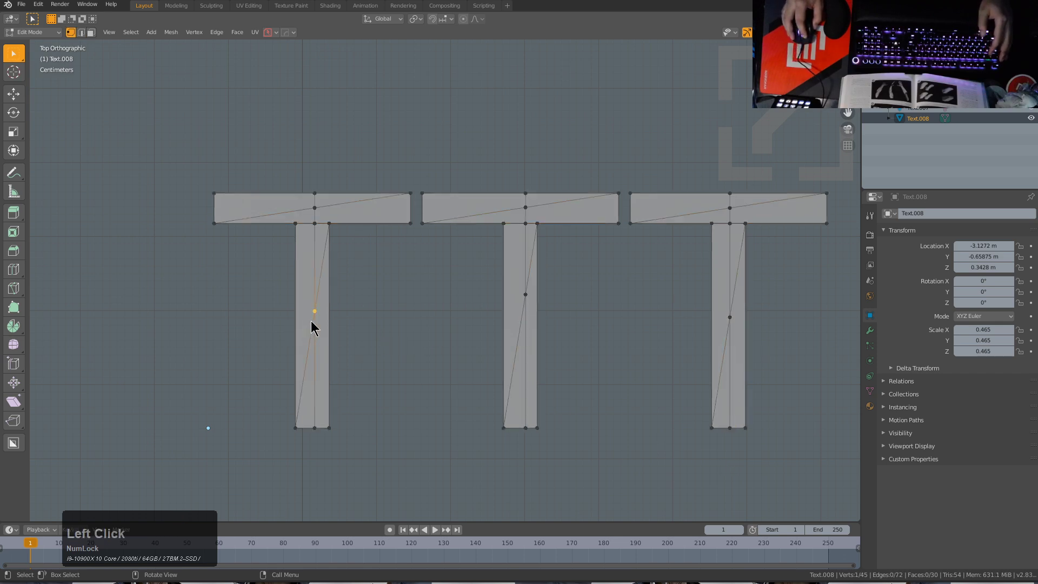
key("ctrl+x")
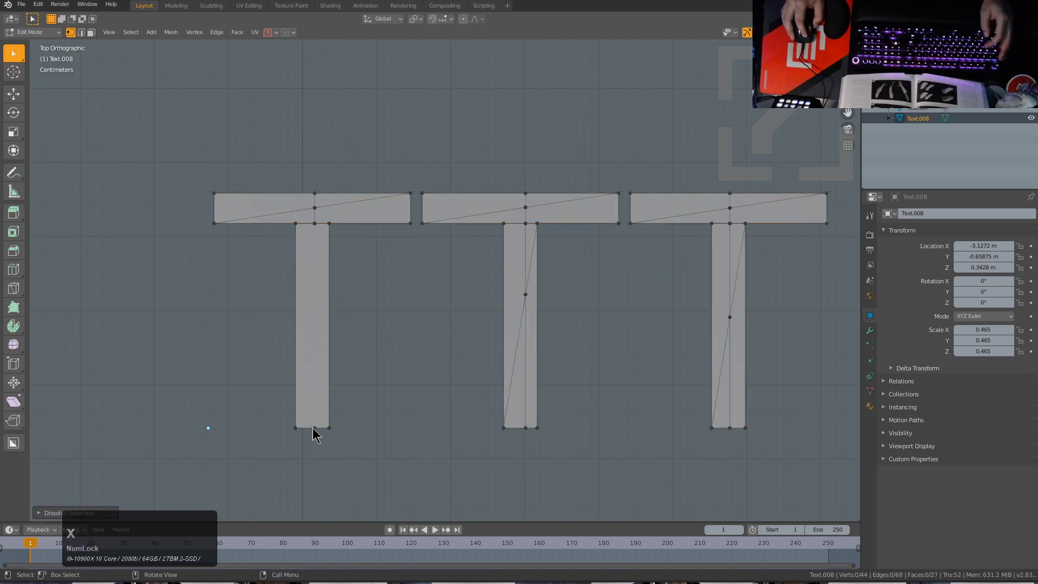
left_click(314, 427, "shift")
middle_click_drag(336, 232, 320, 213, "ctrl")
key("ctrl+x")
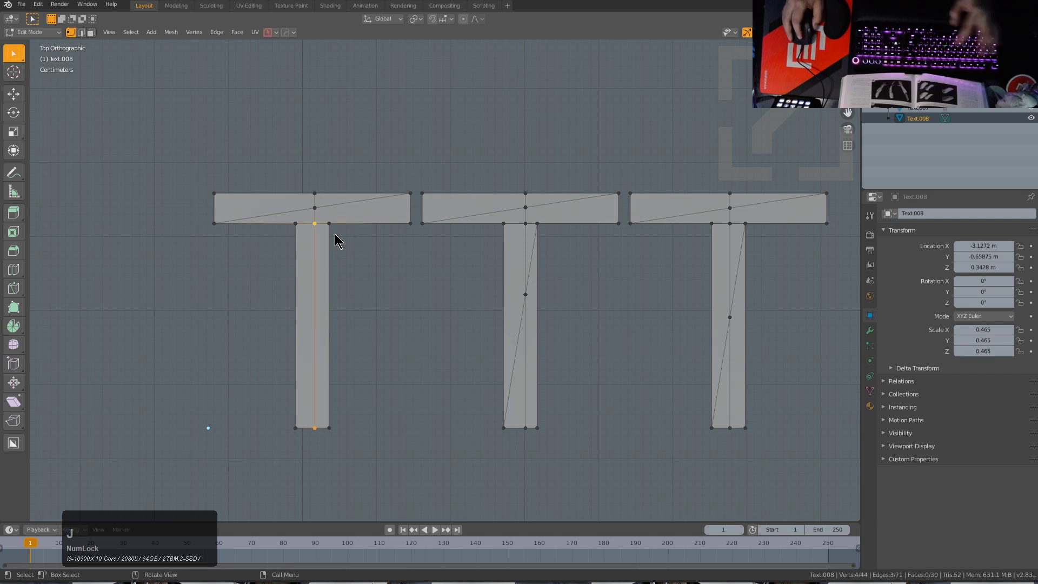
Step: Dissolve the centre vertices in the first T's bar and at the junction with its stem
left_click(319, 238)
key("ctrl+x")
left_click(325, 243)
key("ctrl+x")
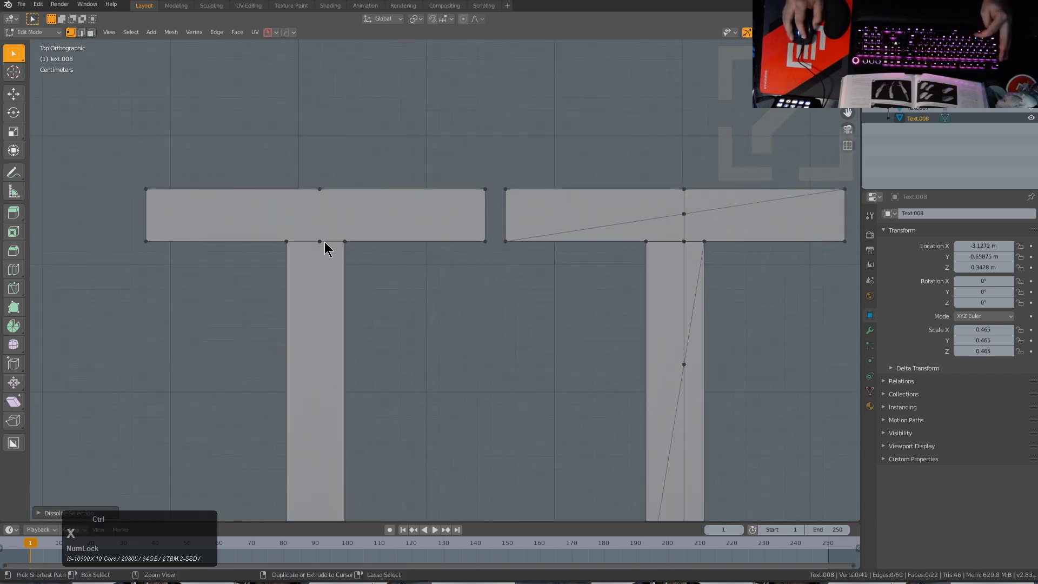
Step: Move the leftover midpoint vertex at the first T's junction about 0.019 m along Y into the bar
left_click(325, 243)
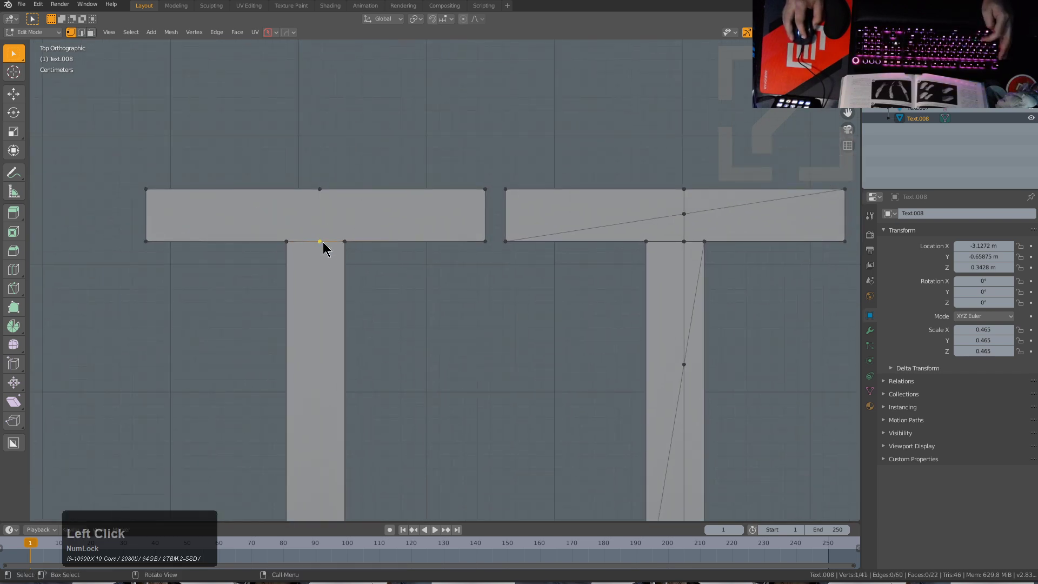
key("z")
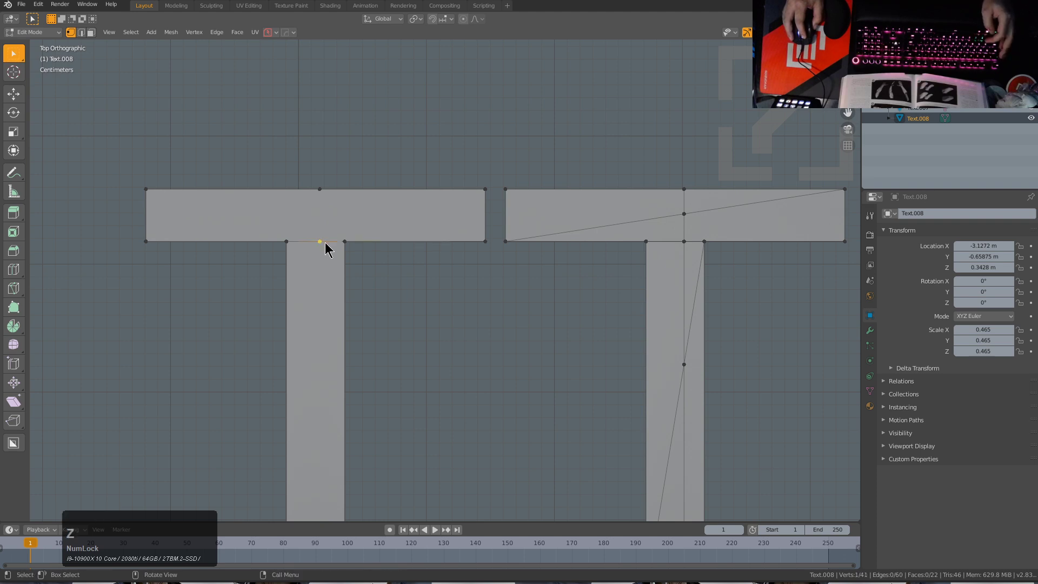
scroll(327, 248, "down", 2)
key("g")
right_click(358, 300)
scroll(370, 303, "up", 3)
key("g")
right_click(368, 225)
key("g")
key("y")
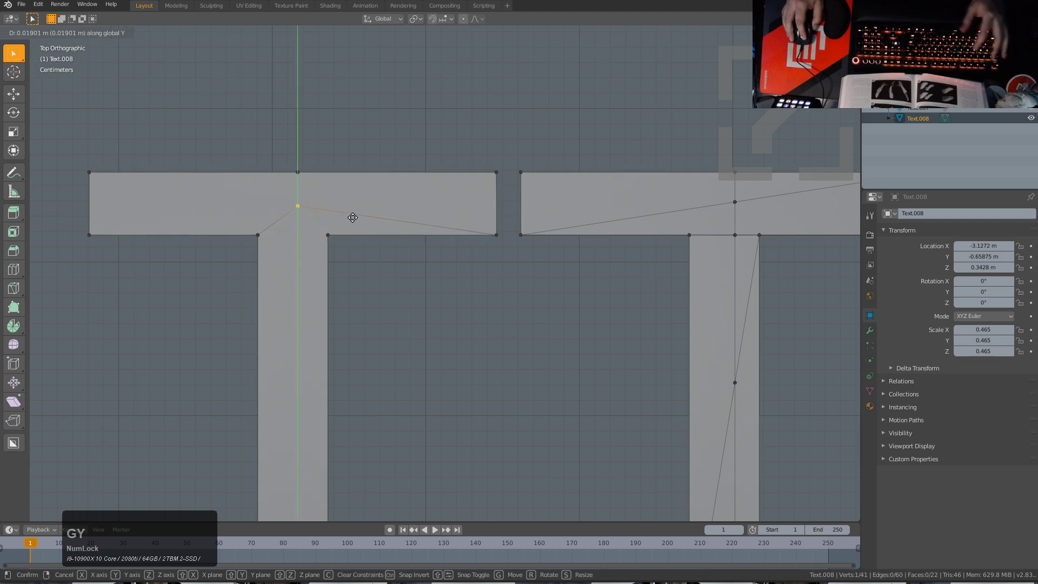
left_click(352, 218)
Step: Try dissolving the raised junction vertex and merging it into the stem's upper corner, undoing each attempt
key("2")
key("ctrl+x")
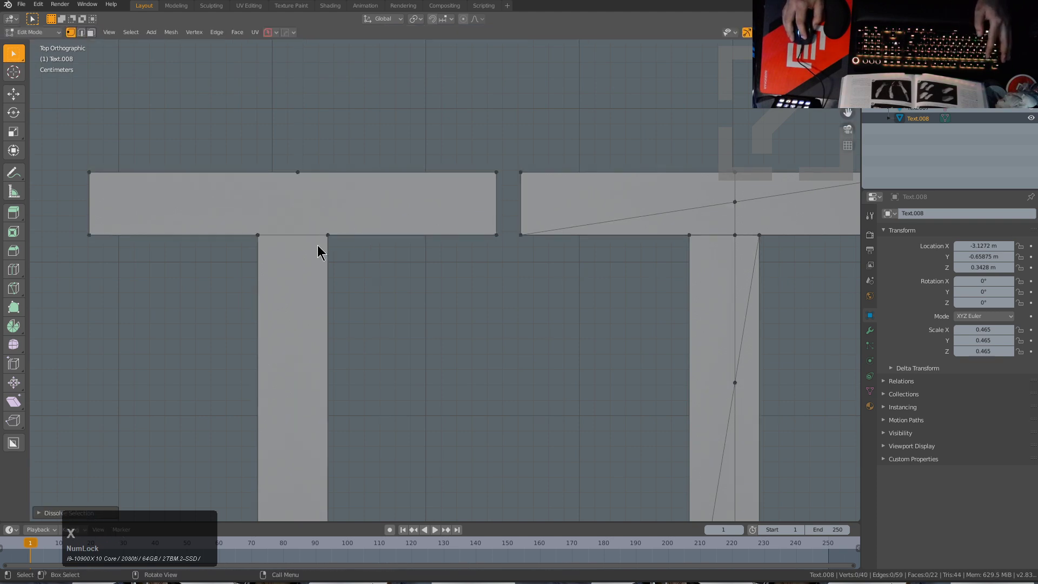
key("ctrl+z")
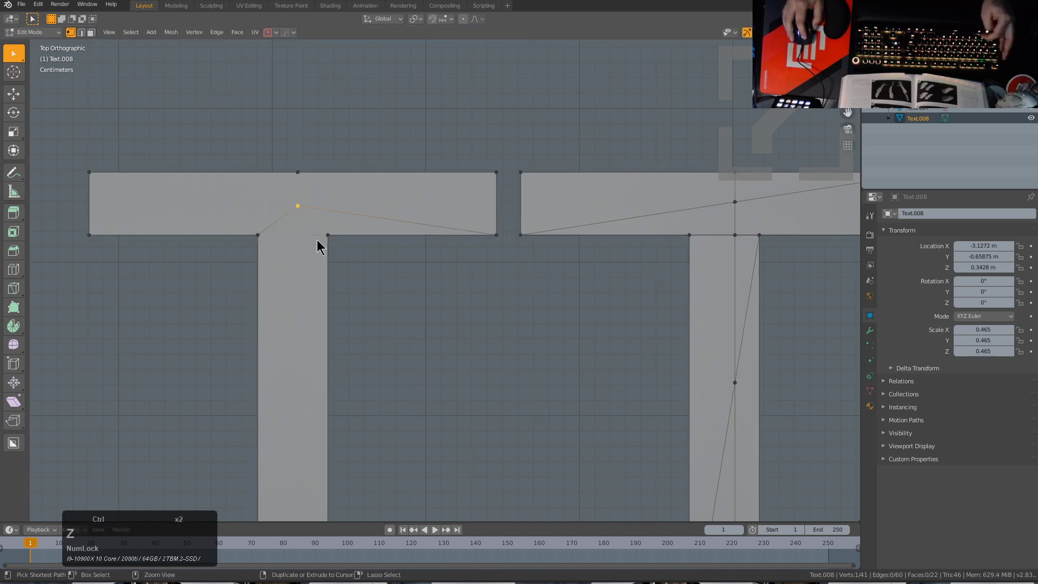
left_click(327, 235, "shift")
key("m")
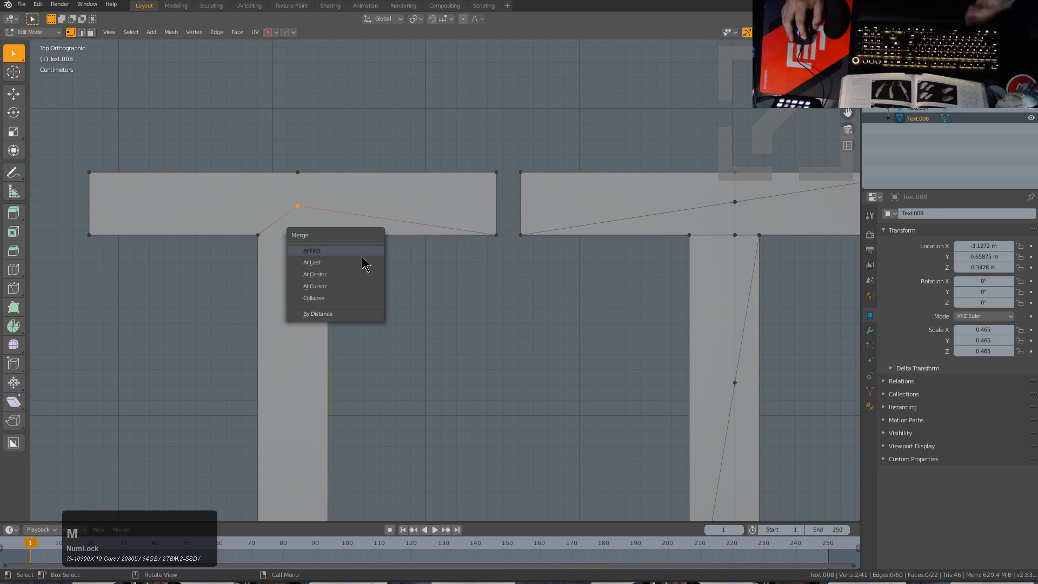
left_click(361, 261)
key("g")
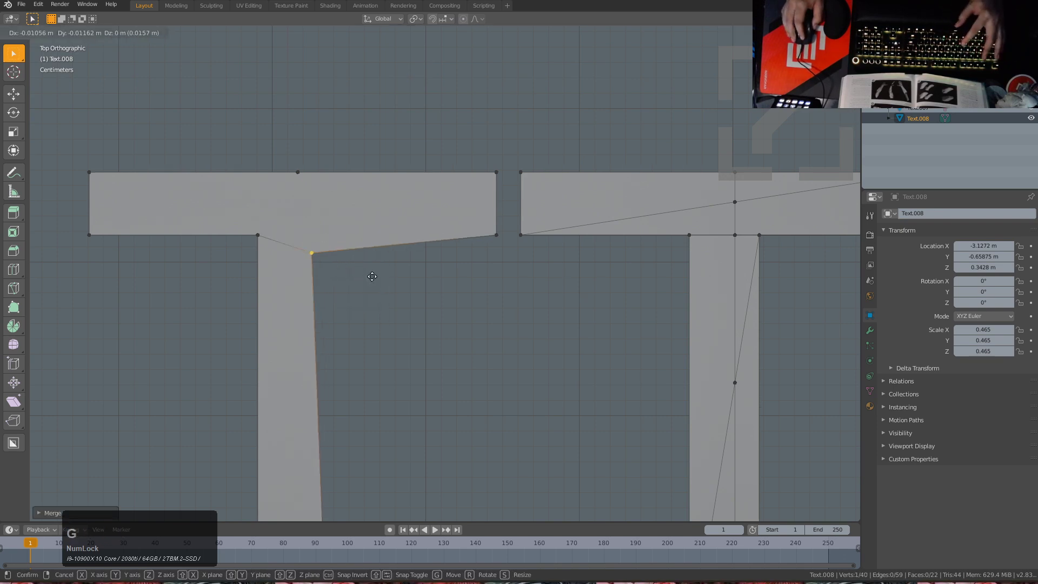
key("ctrl+z")
Step: Merge the raised junction vertex of the first T into the stem's upper right corner vertex
scroll(368, 279, "up", 1)
scroll(357, 260, "down", 3)
left_click(336, 225)
scroll(352, 242, "up", 2)
left_click(297, 212)
left_click(327, 238, "shift")
key("m")
left_click(370, 250)
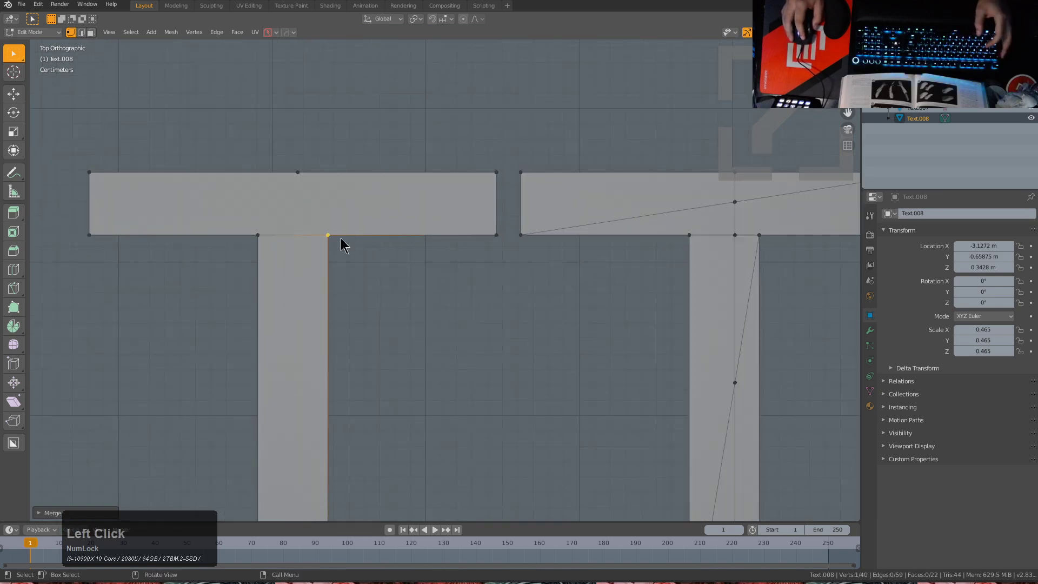
key("g")
right_click(398, 298)
Step: Connect the midpoint on the first T's stem base to the bar's top midpoint with a vertical edge, and clear the selection
left_click(296, 186)
scroll(357, 330, "down", 5)
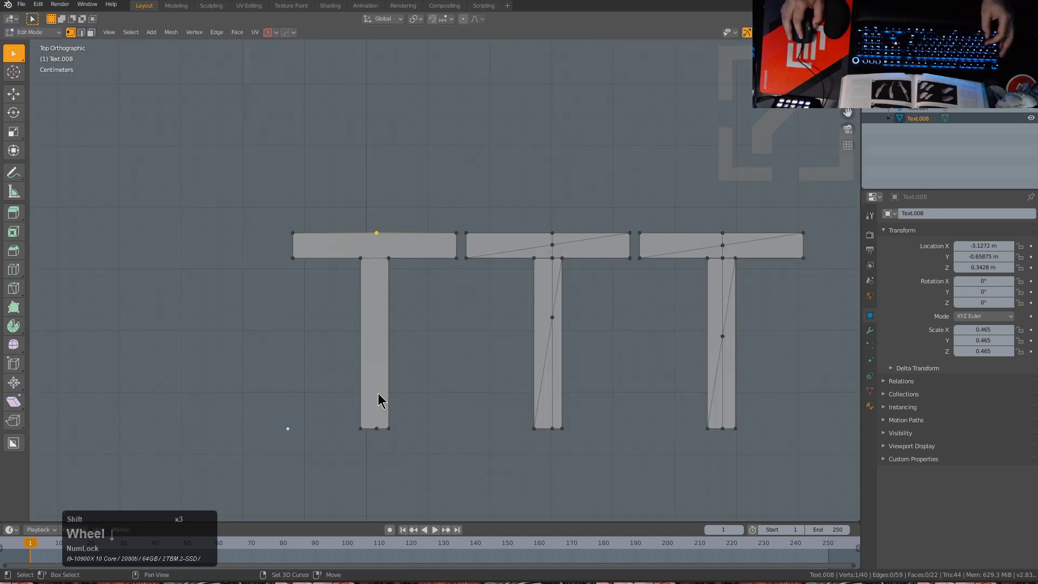
left_click(380, 419)
left_click(376, 233, "shift")
key("j")
key("alt+a")
scroll(429, 278, "up", 2)
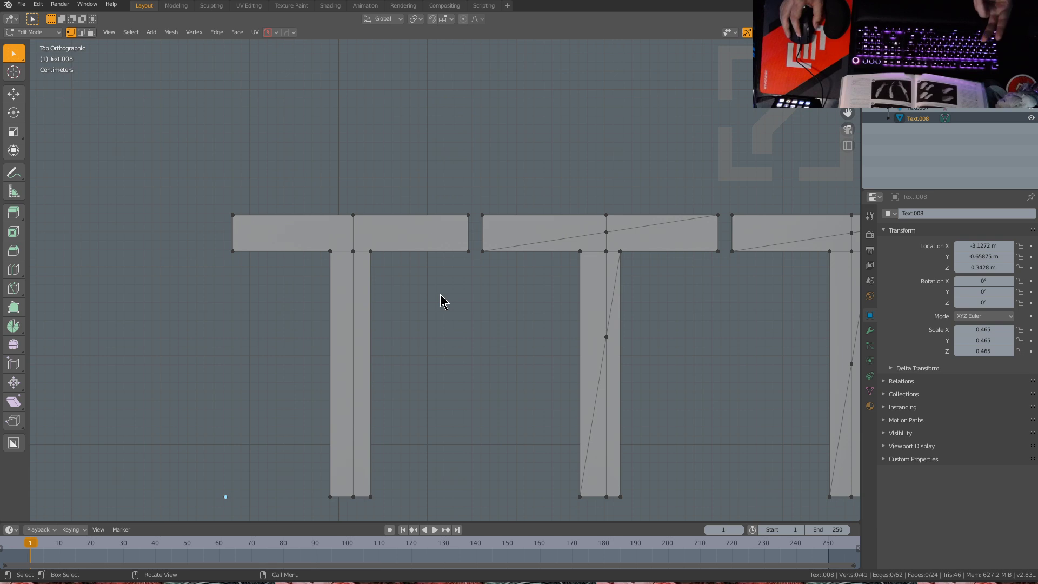
middle_click_drag(677, 301, 546, 310, "shift")
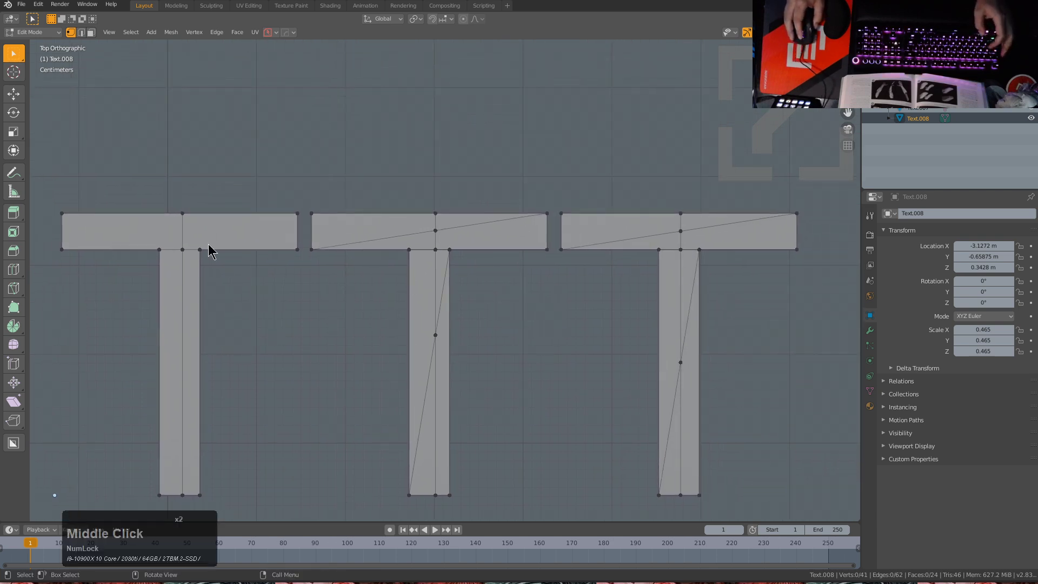
Step: Shift the first T's central vertical edges in the stem and bar about -0.0018 m along X
left_click(183, 282)
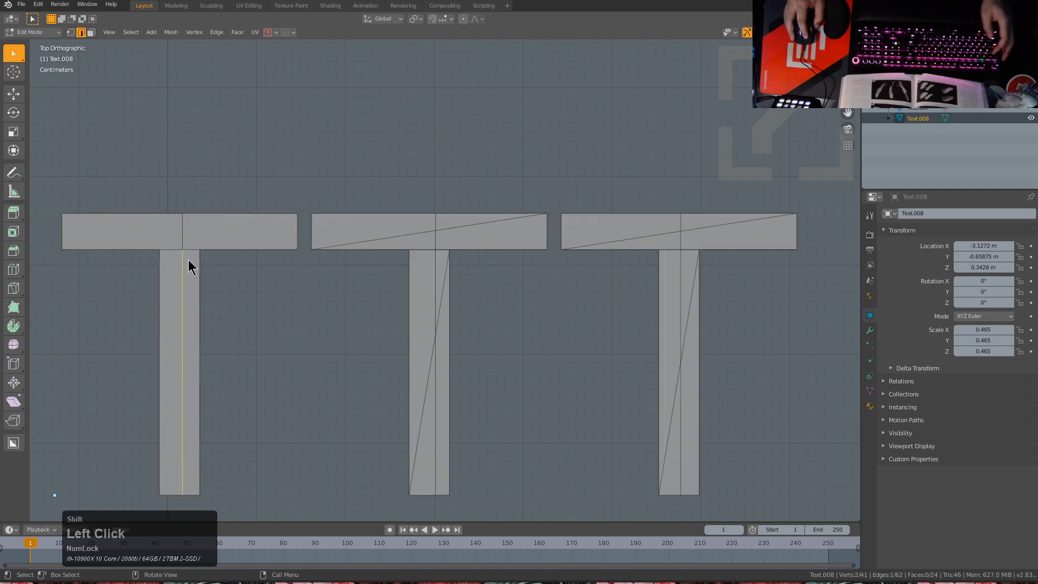
left_click(181, 236, "shift")
key("g")
key("x")
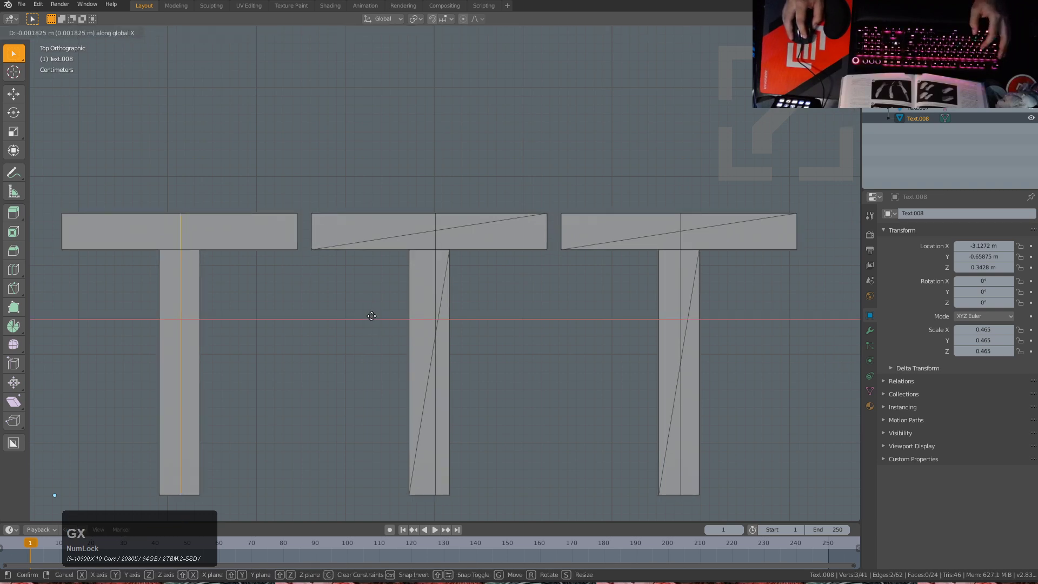
left_click(371, 315)
key("a")
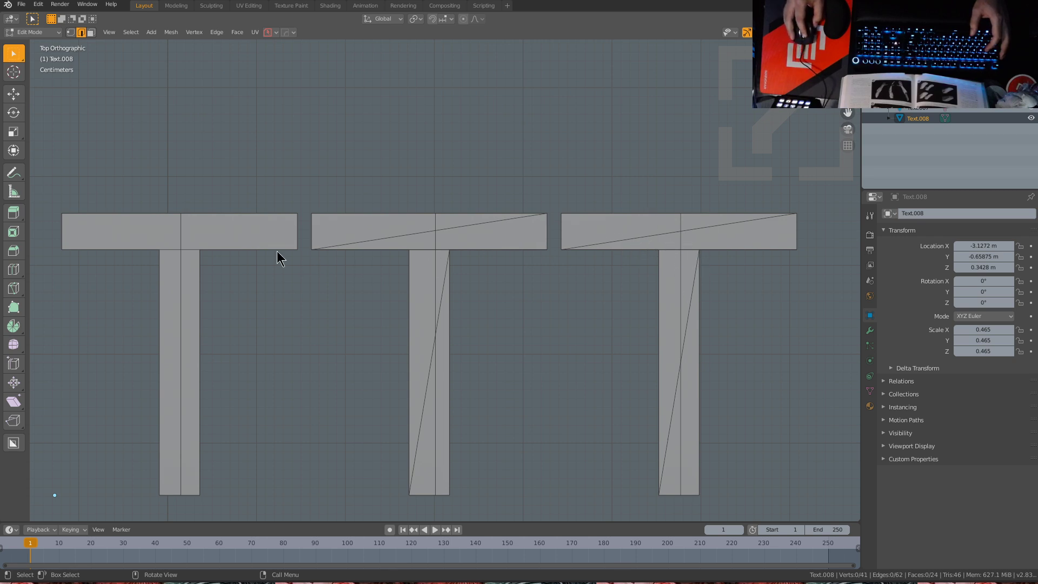
Step: Select the whole first T as linked geometry and duplicate it 0.281 m along X, snapped over the second T
key("l")
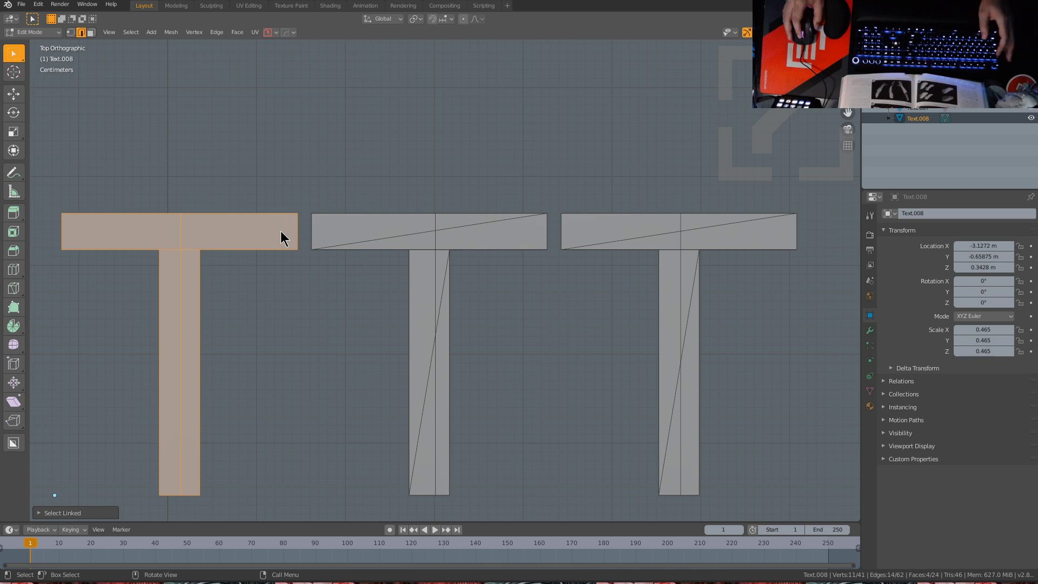
key("shift+l")
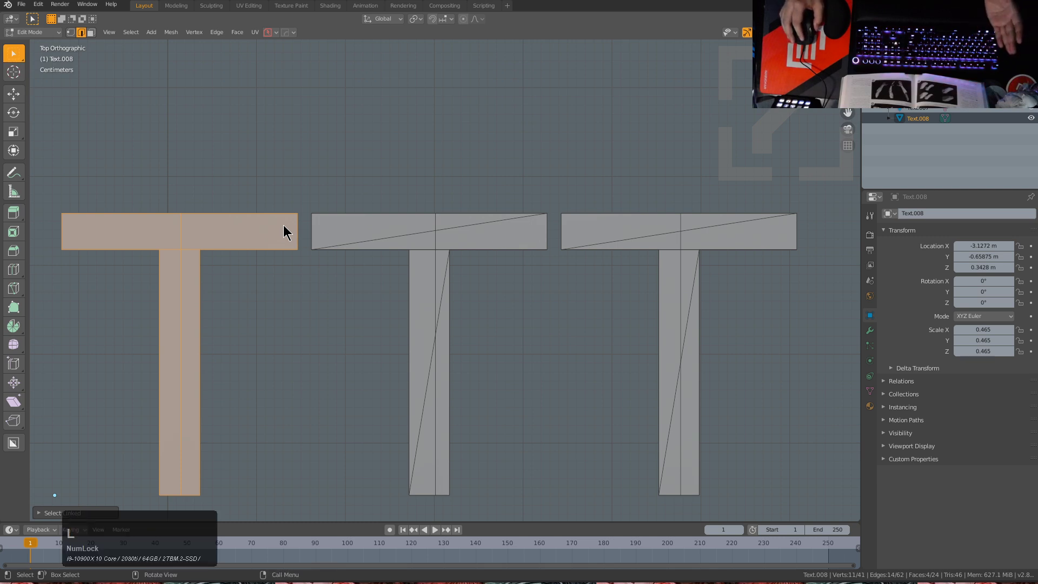
key("shift")
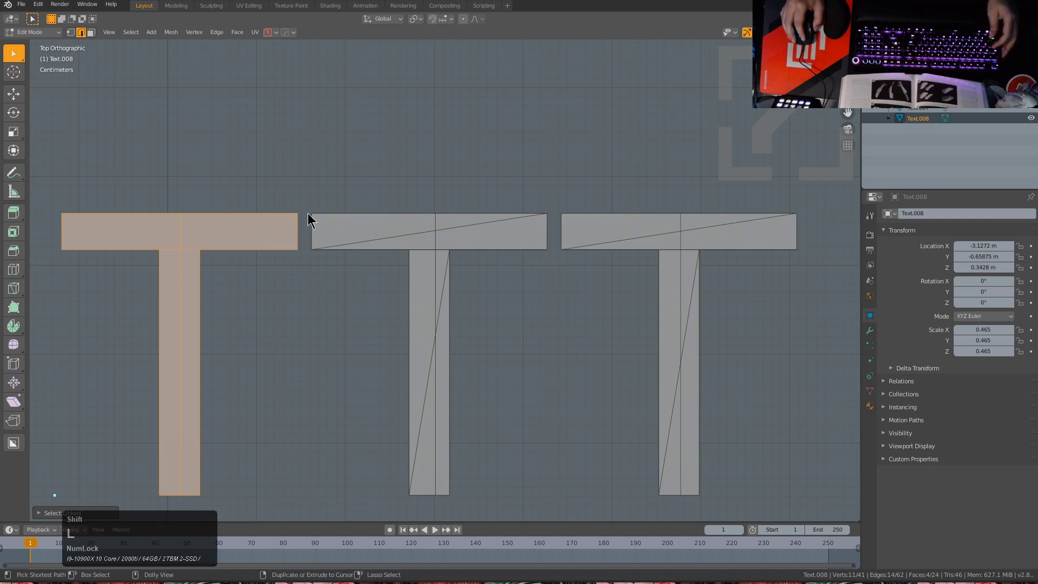
key("shift+g")
left_click(263, 215)
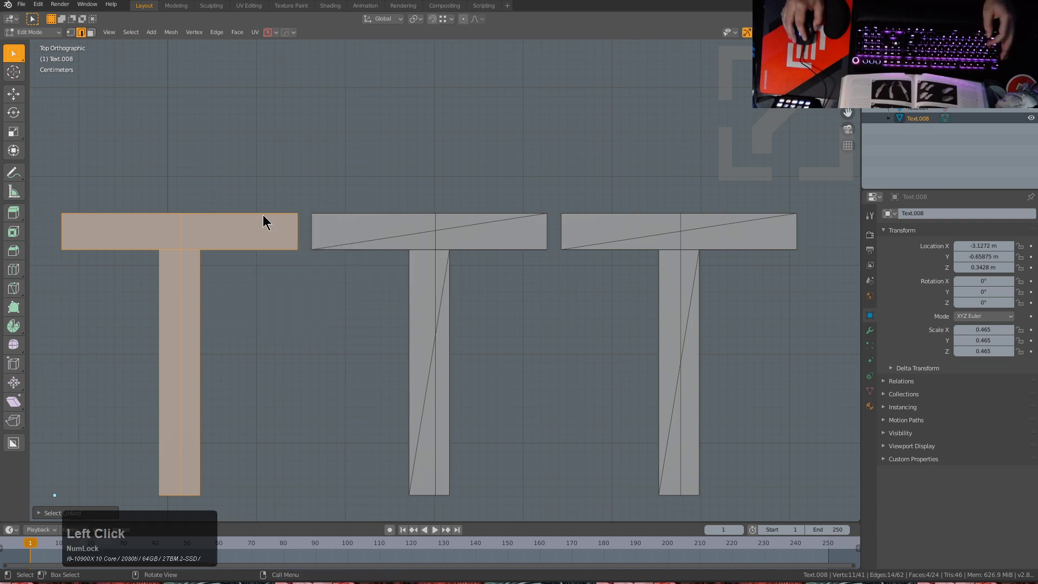
key("shift+d")
key("x")
key("ctrl")
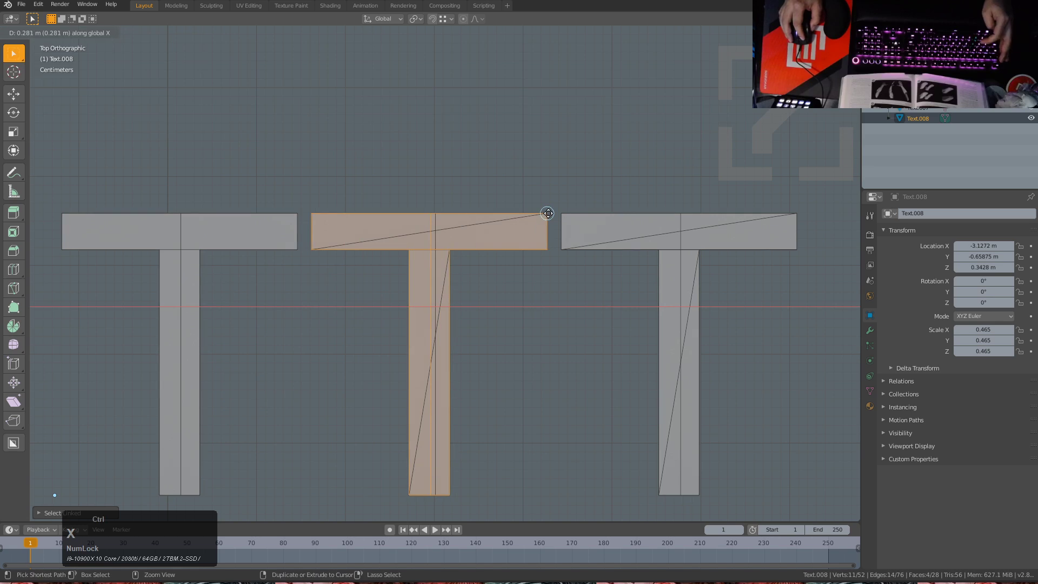
left_click(548, 212)
Step: Try duplicating the cleaned T again along X over the third T, and undo both duplicates
key("shift+d")
key("x")
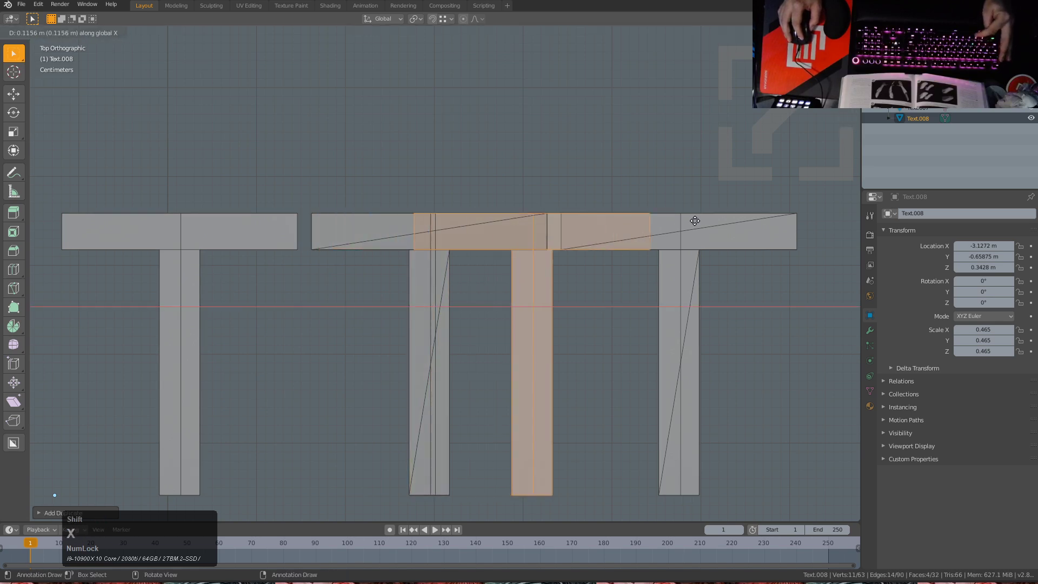
left_click(784, 226)
key("g")
right_click(690, 174)
key("ctrl+z")
key("ctrl+z")
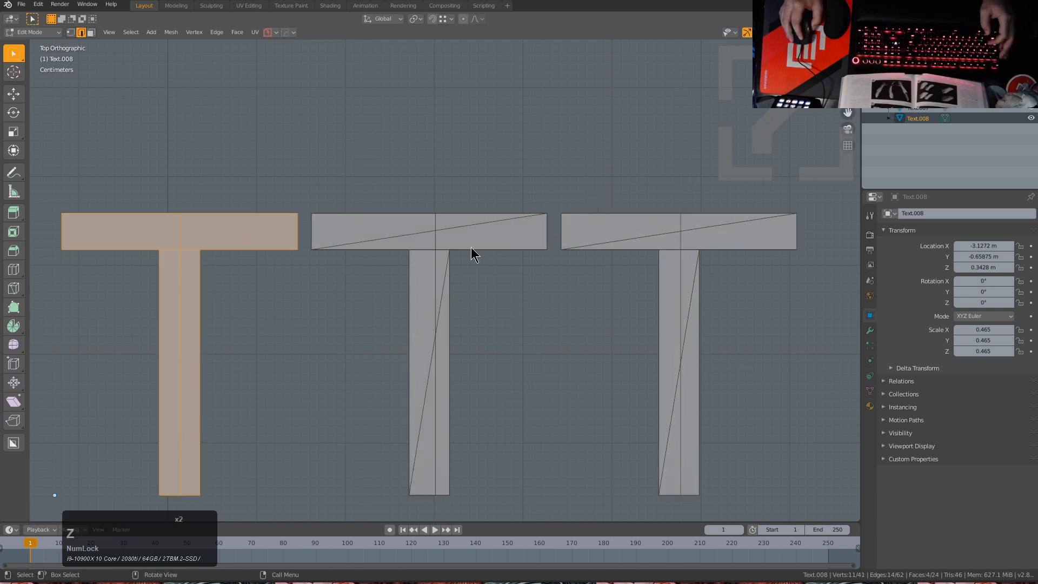
Step: Try dissolving the middle vertex in the second T's stem, and undo the dissolve
scroll(454, 258, "up", 1)
scroll(154, 221, "down", 1)
right_click(225, 236)
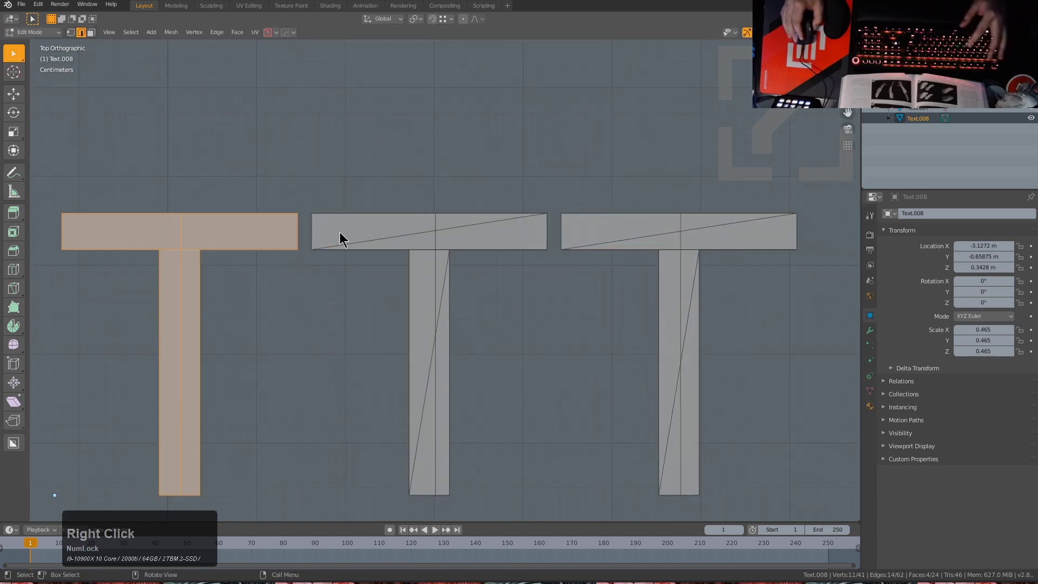
scroll(469, 239, "up", 2)
key("1")
scroll(438, 325, "down", 1)
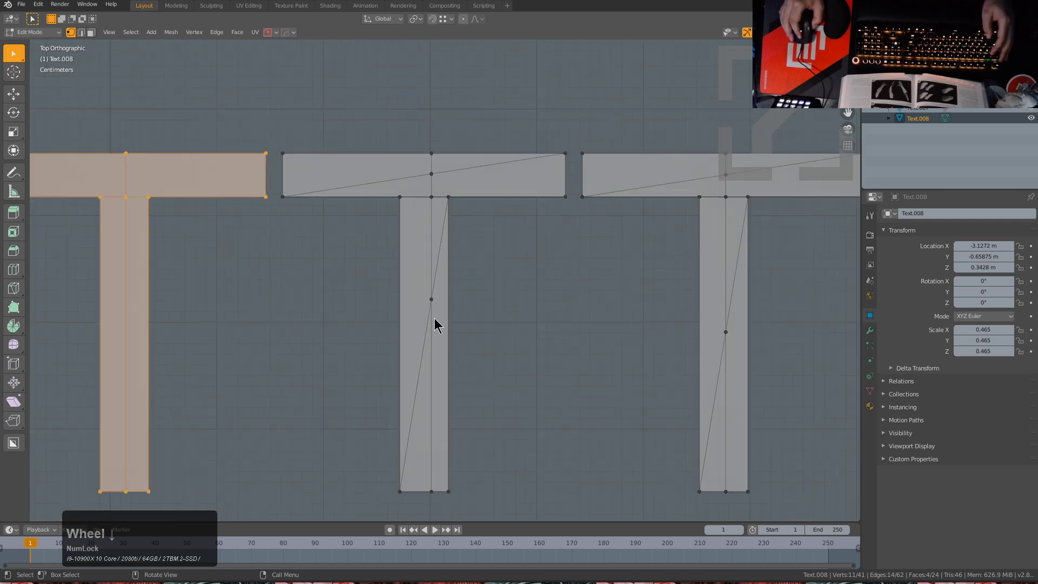
left_click(432, 300)
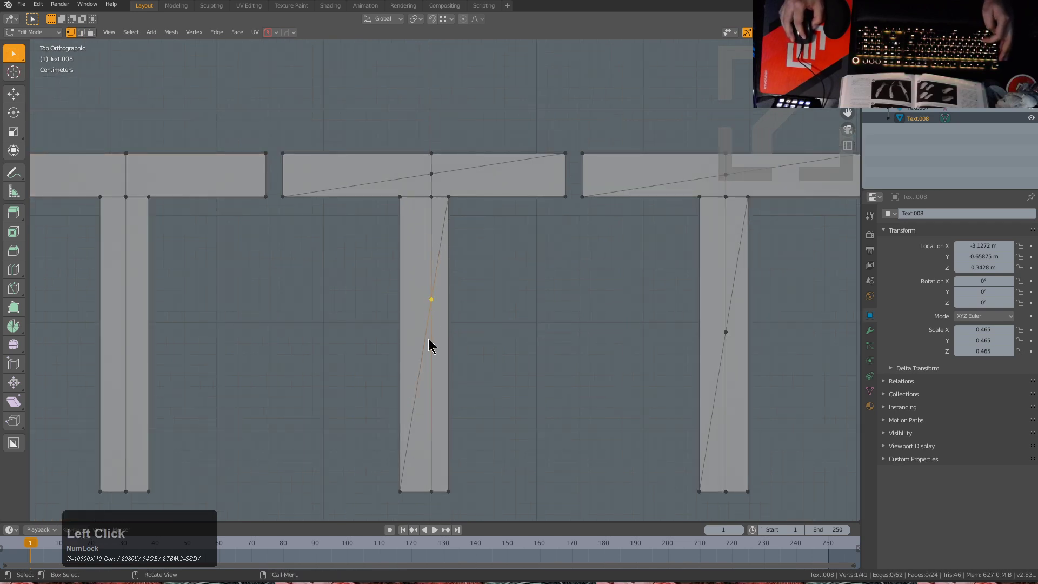
key("ctrl+x")
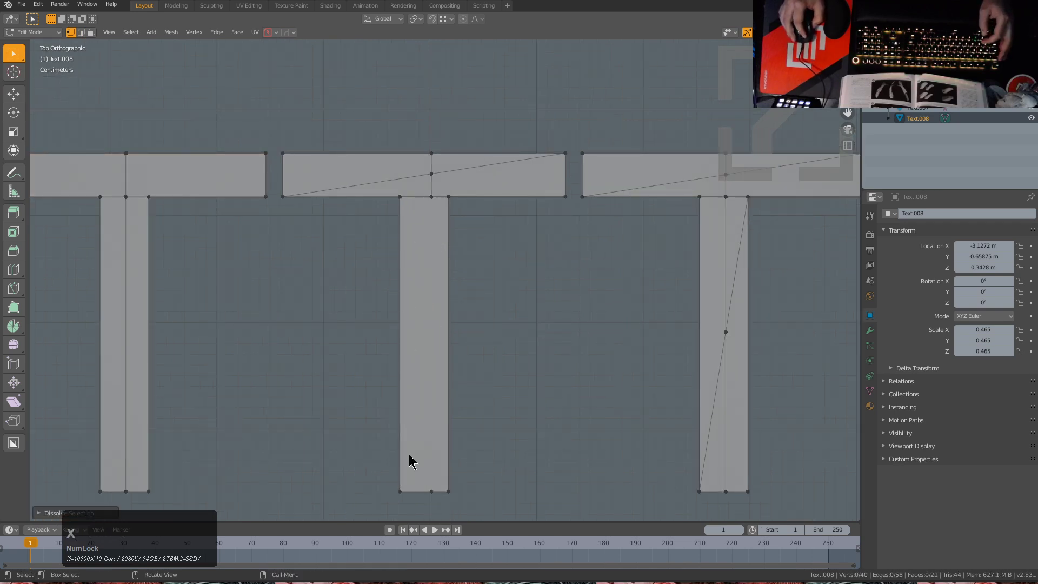
key("ctrl+z")
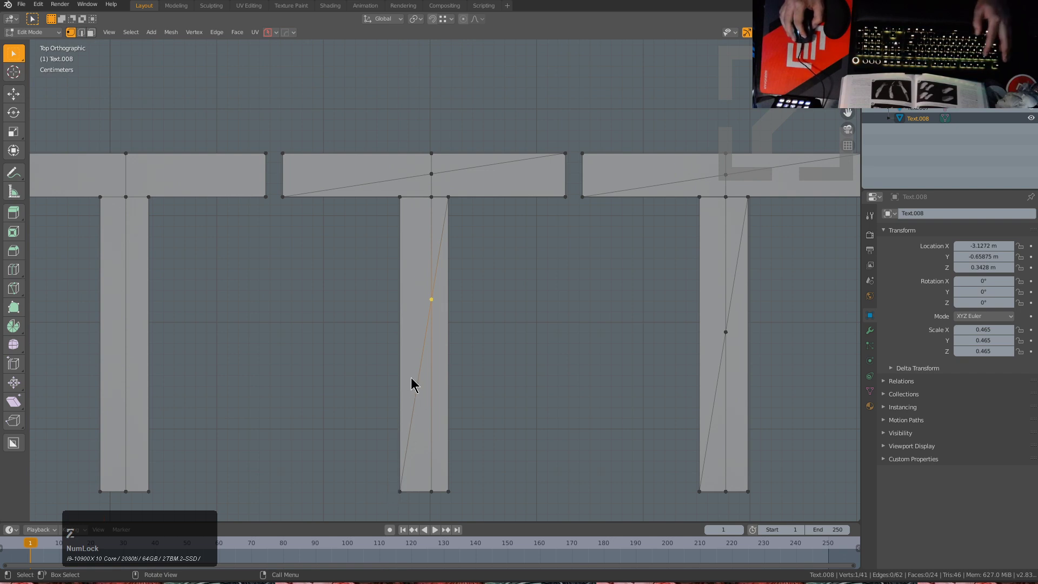
Step: Try dissolving the diagonal edges in the second T's stem, and undo the dissolve
key("2")
left_click(418, 327, "shift")
left_click(444, 242, "shift")
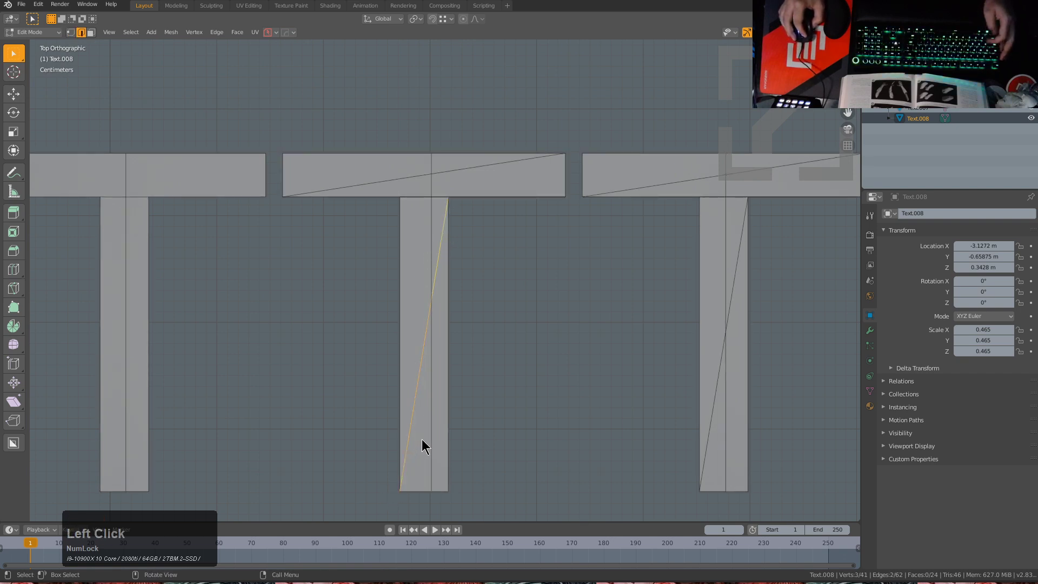
key("ctrl+x")
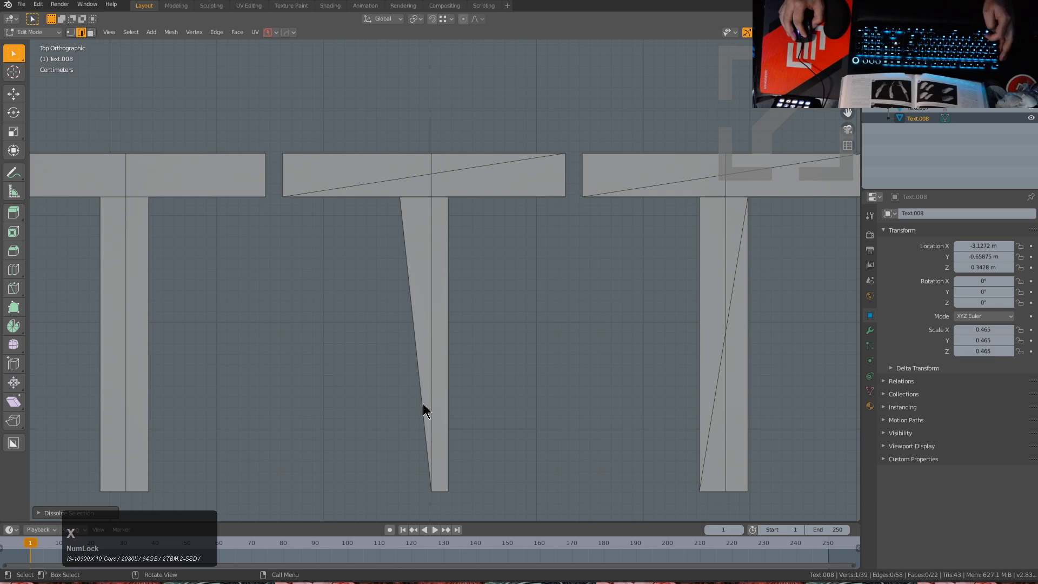
key("ctrl+z")
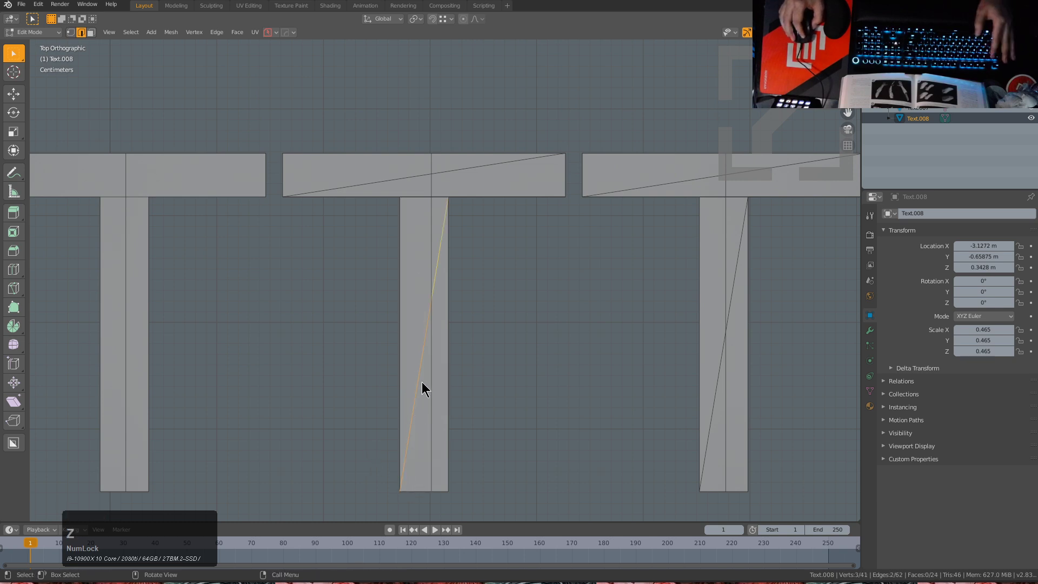
Step: Dissolve the middle vertices inside the second T's stem and crossbar to remove their diagonals
key("1")
left_click(430, 300)
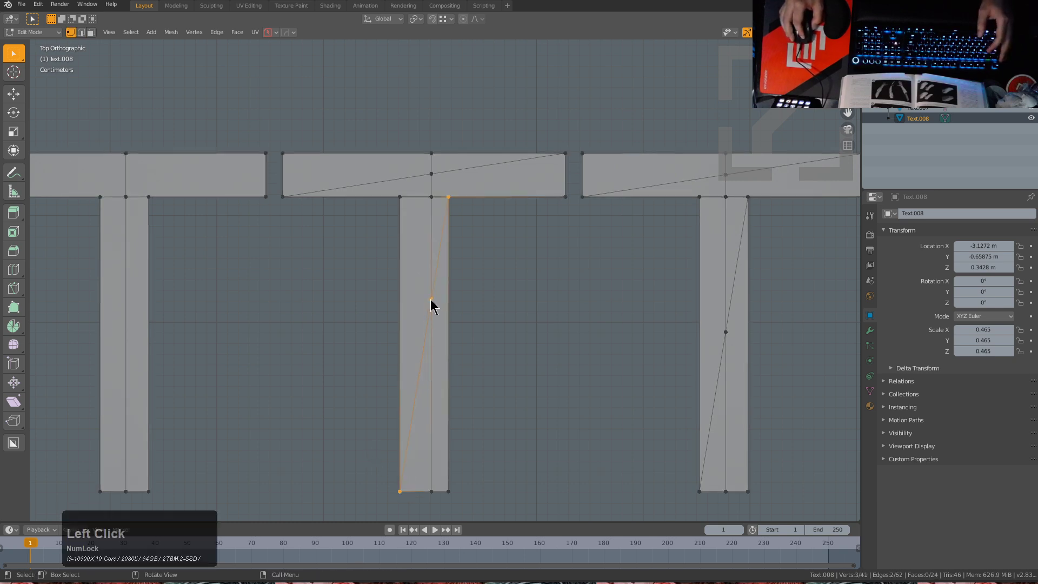
key("ctrl+x")
middle_click_drag(440, 248, 447, 257, "shift")
scroll(443, 227, "up", 2)
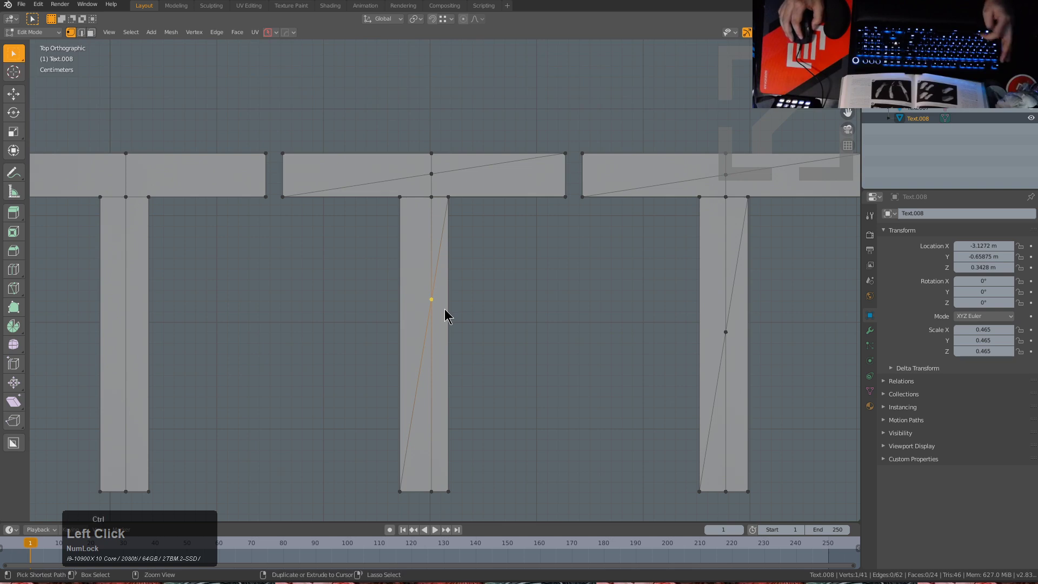
left_click(438, 201)
key("ctrl+x")
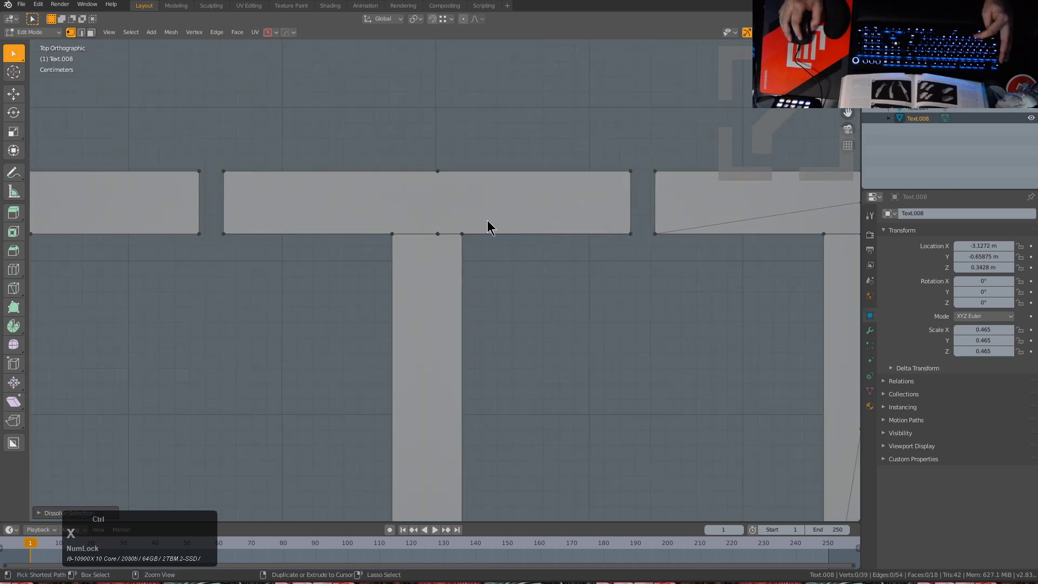
Step: Move the centre vertex where the second T's stem meets the crossbar upward along Y, into the bar
scroll(456, 238, "down", 3)
scroll(458, 248, "up", 2)
left_click(443, 231)
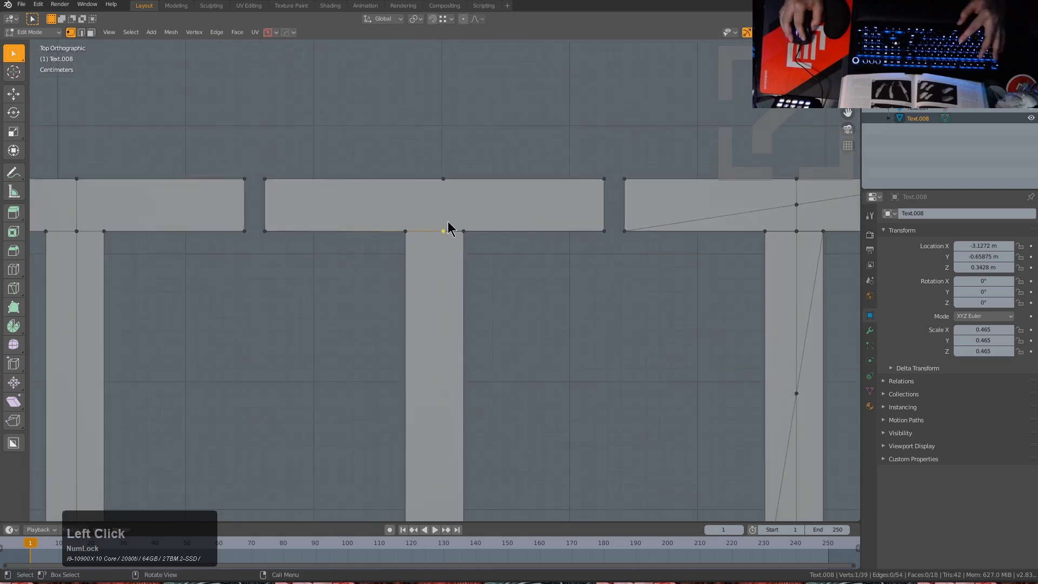
key("g")
right_click(460, 214)
key("g")
key("y")
left_click(465, 214)
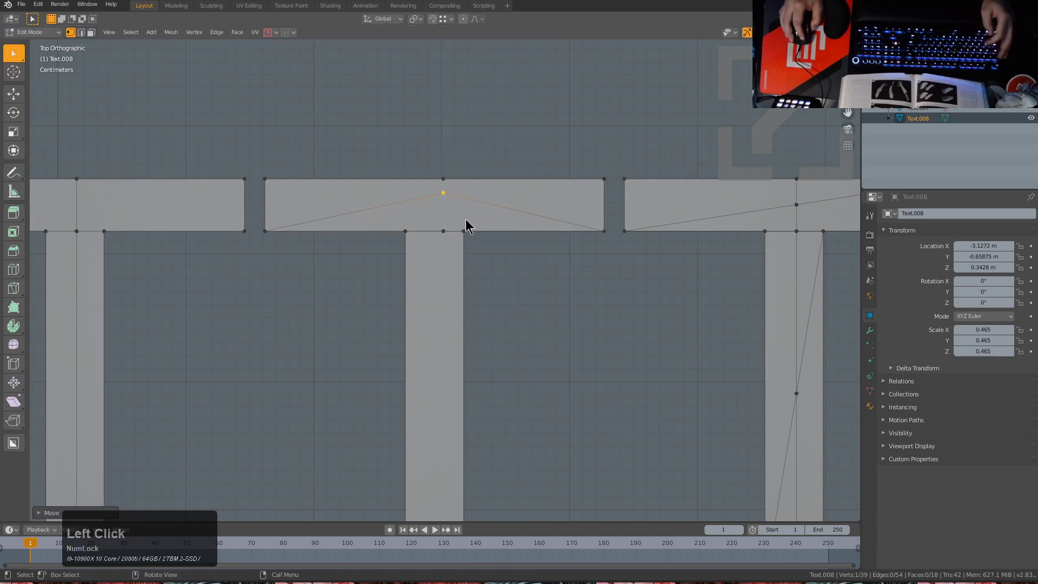
Step: Try dissolving the slanted edge left of the raised vertex in the second T's crossbar, and undo it
left_click(423, 216)
key("ctrl+x")
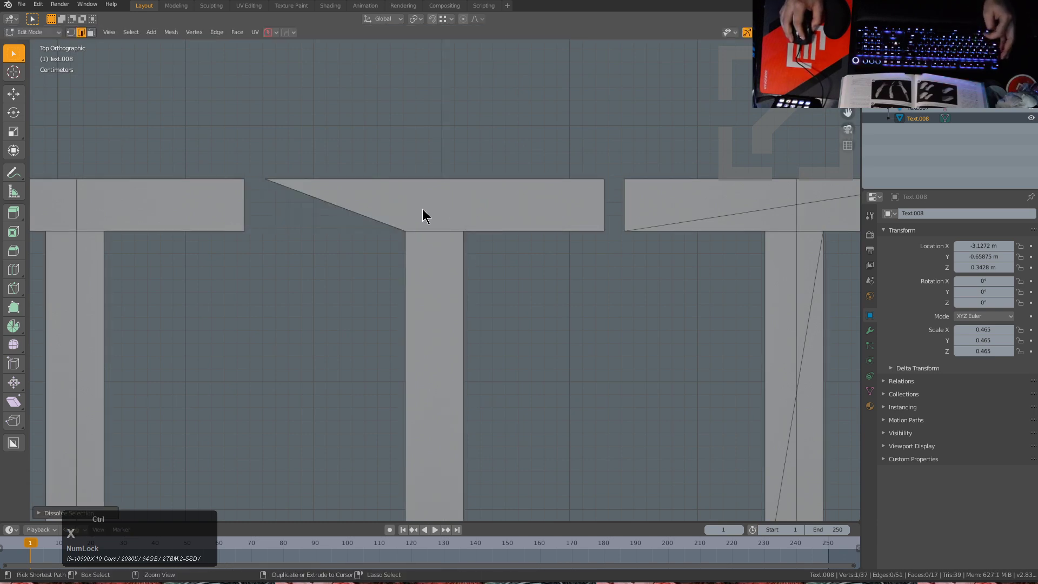
key("ctrl+z")
Step: Dissolve the raised vertex inside the second T's crossbar
key("1")
left_click(441, 193)
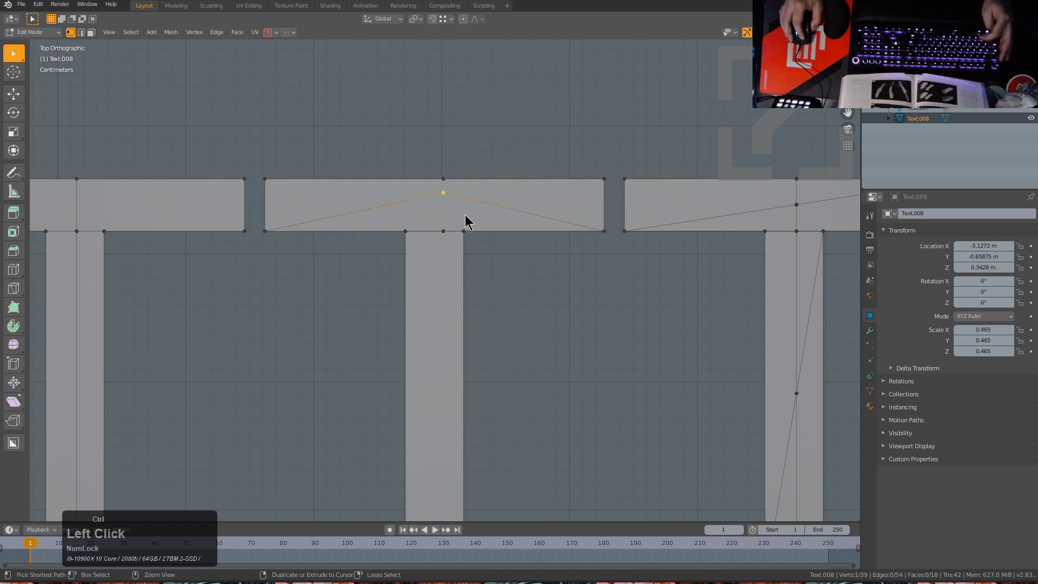
key("ctrl+x")
Step: Test the connections at the second T's stem corner, and subdivide the long lower edge of its crossbar
left_click(406, 231)
key("g")
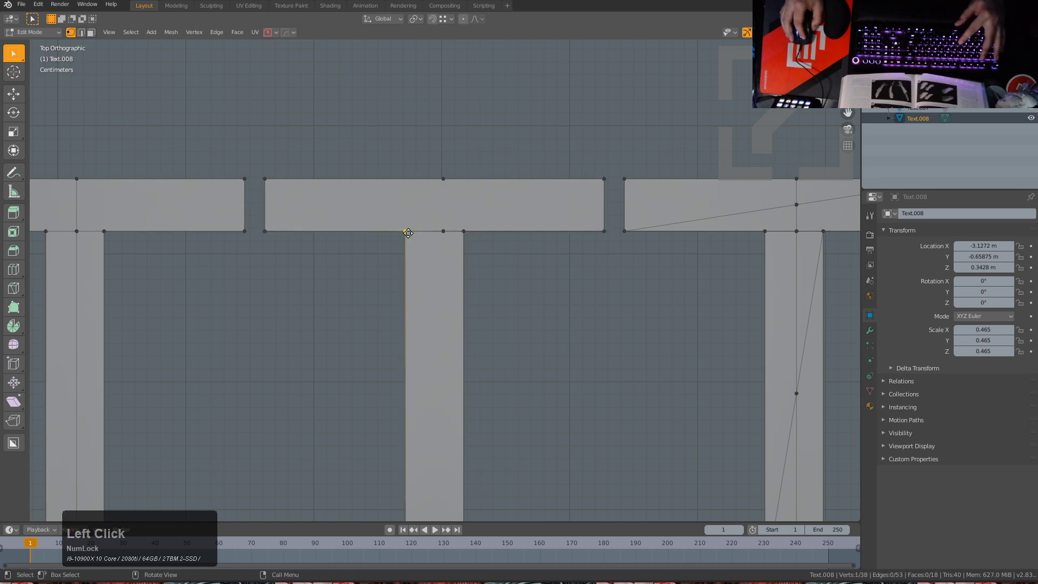
right_click(407, 286)
key("2")
left_click(416, 231)
key("g")
right_click(424, 207)
right_click(432, 233)
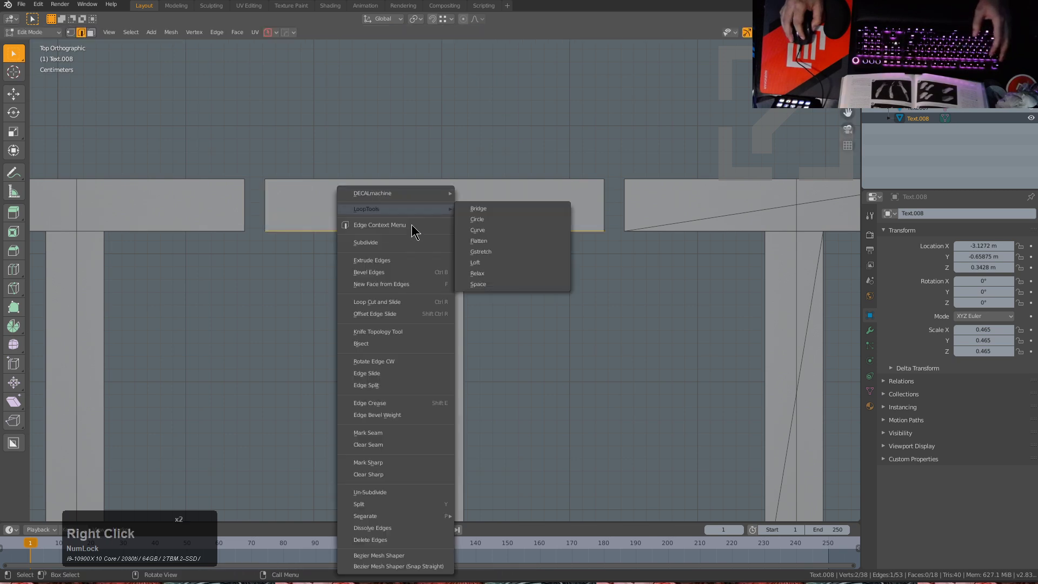
left_click(407, 244)
Step: Raise the new midpoint of the crossbar's lower edge along Y and vertex-bevel it into two vertices
key("1")
left_click(437, 231)
key("g")
right_click(437, 230)
left_click(435, 231)
key("g")
key("y")
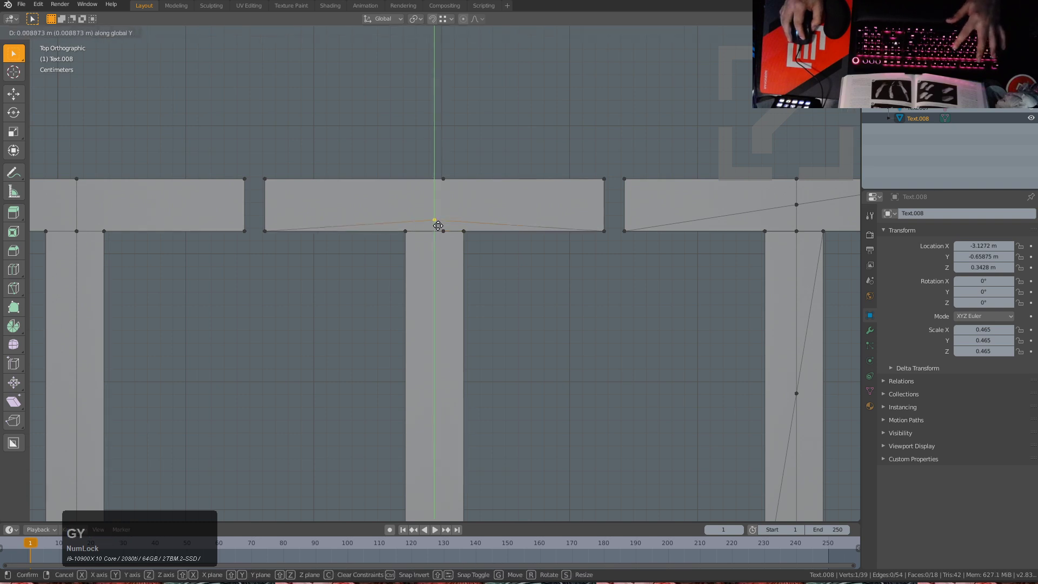
left_click(474, 264)
key("ctrl+shift+b")
left_click(496, 265)
Step: Merge the two bevelled vertices into the left and right top corners of the second T's stem
left_click(401, 211)
left_click(406, 239, "shift")
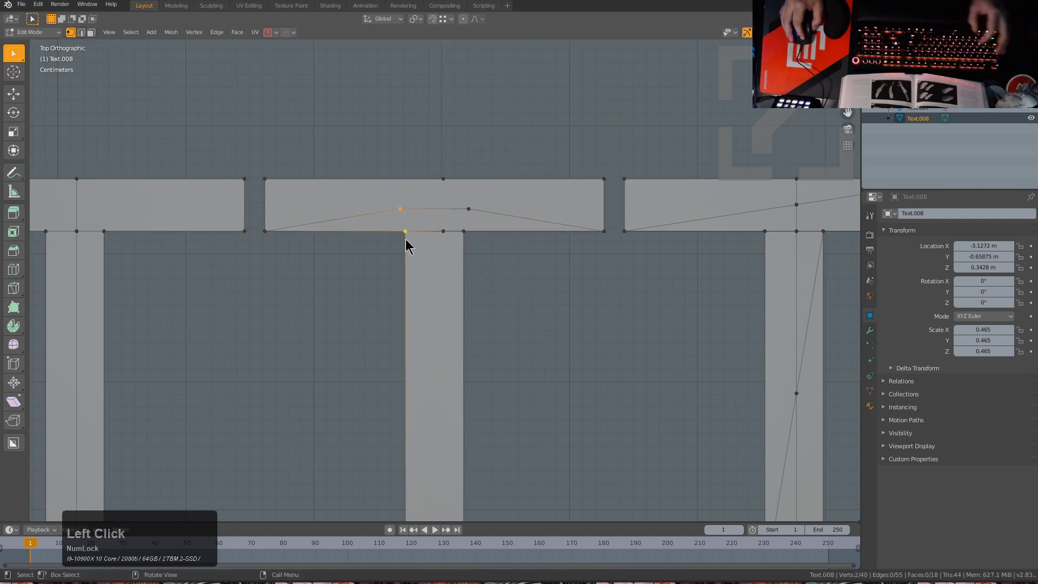
key("m")
left_click(406, 239)
left_click(473, 213)
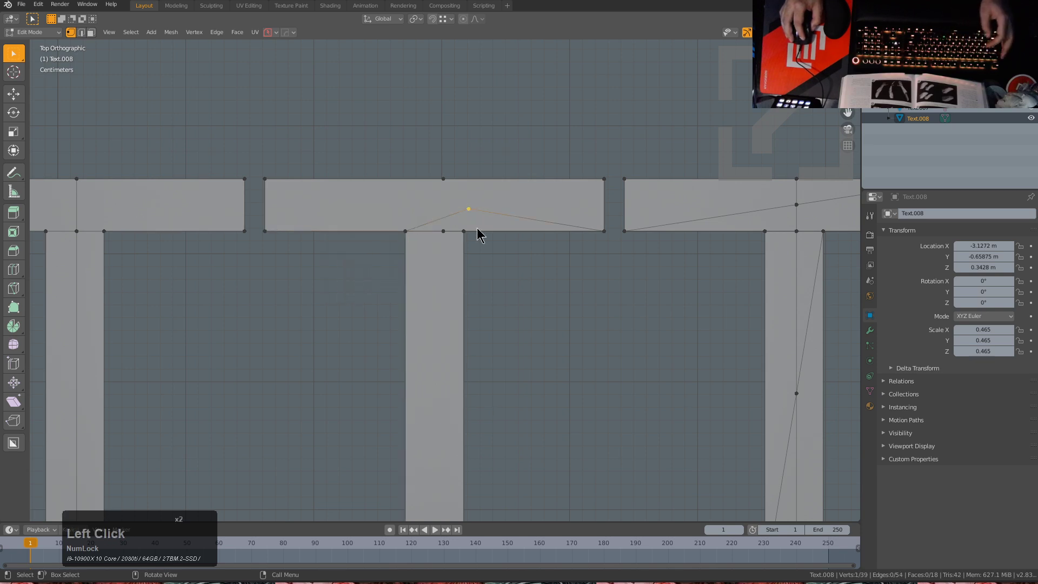
left_click(469, 244, "shift")
key("m")
left_click(472, 244)
Step: Dissolve the leftover centre vertex where the second T's stem meets its crossbar
left_click(444, 231)
key("g")
right_click(445, 232)
left_click(445, 231)
key("ctrl+x")
Step: Check how the second T's stem corners and lower crossbar edge are connected by test-moving them and cancelling each move
left_click(398, 225)
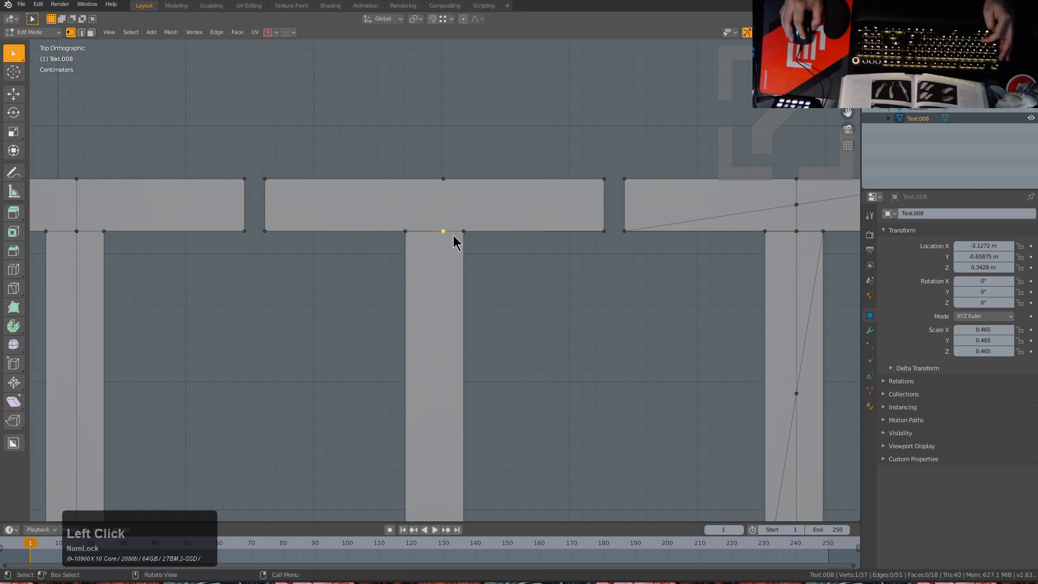
left_click_drag(405, 231, 405, 287)
right_click(405, 287)
left_click_drag(463, 231, 476, 273)
right_click(472, 258)
key("2")
mouse_move(481, 231)
left_mouse_down()
mouse_move(481, 204)
mouse_move(486, 230)
left_mouse_up()
right_click(485, 229)
Step: Subdivide the second T's lower crossbar edge and merge the new vertex into the stem's top right corner
right_click(484, 228)
left_click(470, 233)
key("1")
left_click(497, 230)
key("m")
left_click(470, 253)
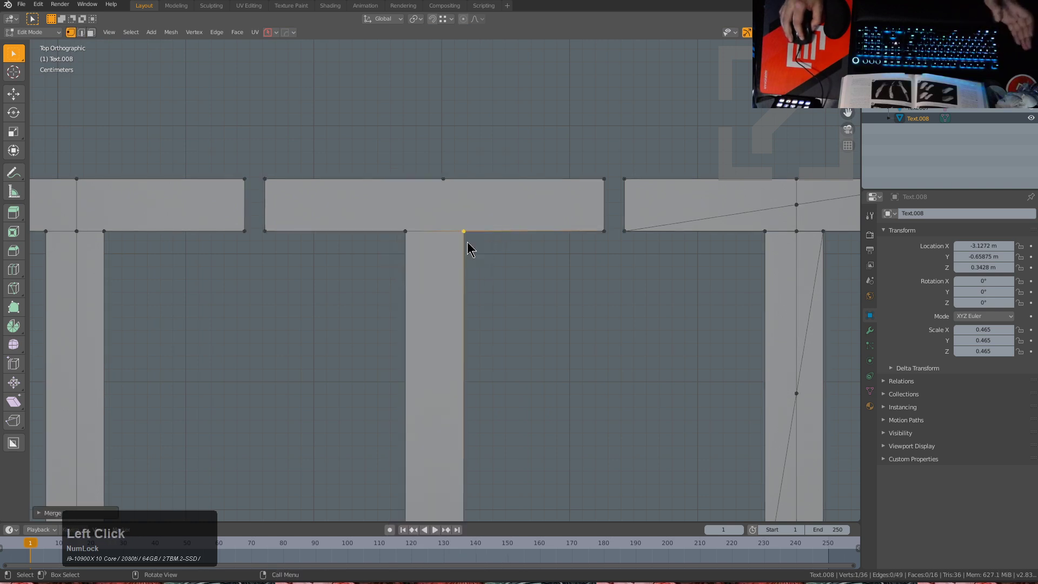
right_click(472, 273)
Step: Connect the second T's top and bottom centre vertices with an edge path through the crossbar and stem
scroll(443, 205, "down", 2)
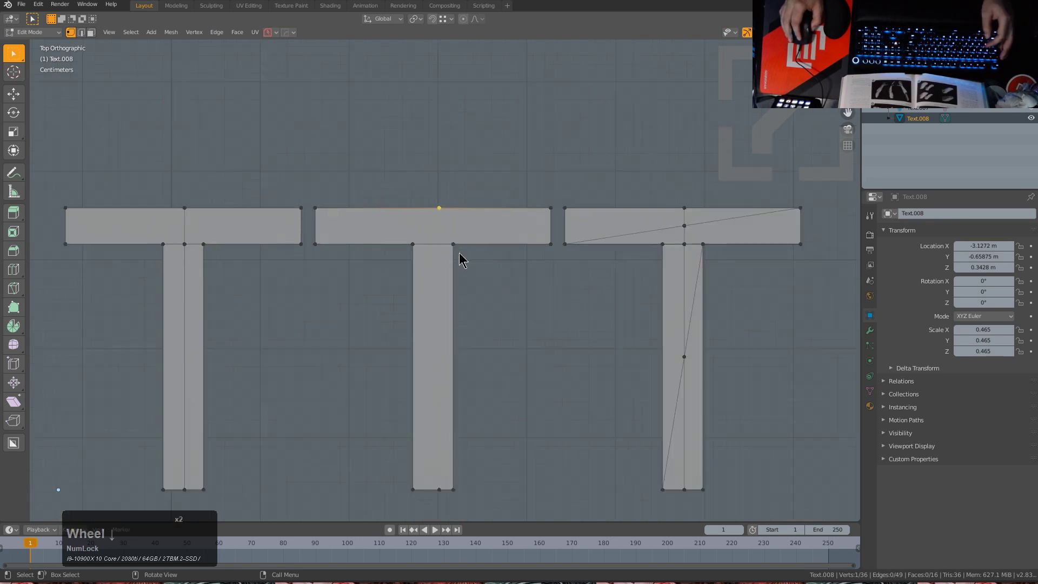
left_click(432, 491, "shift")
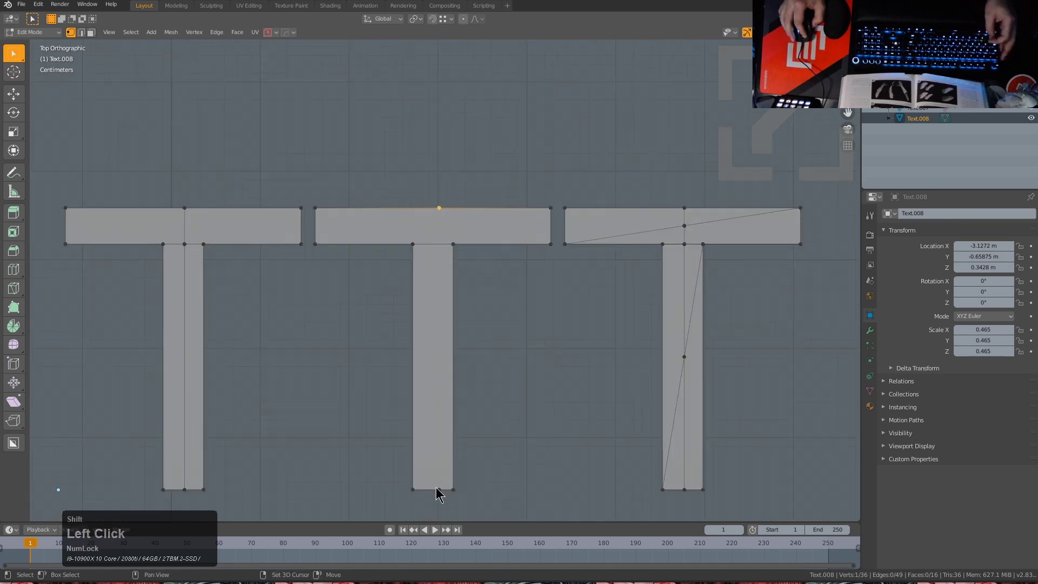
key("j")
Step: Align the second T's centre line vertically, shift it slightly in the negative X direction, and clear the selection
key("g")
key("x")
key("KP_Enter")
key("g")
key("x")
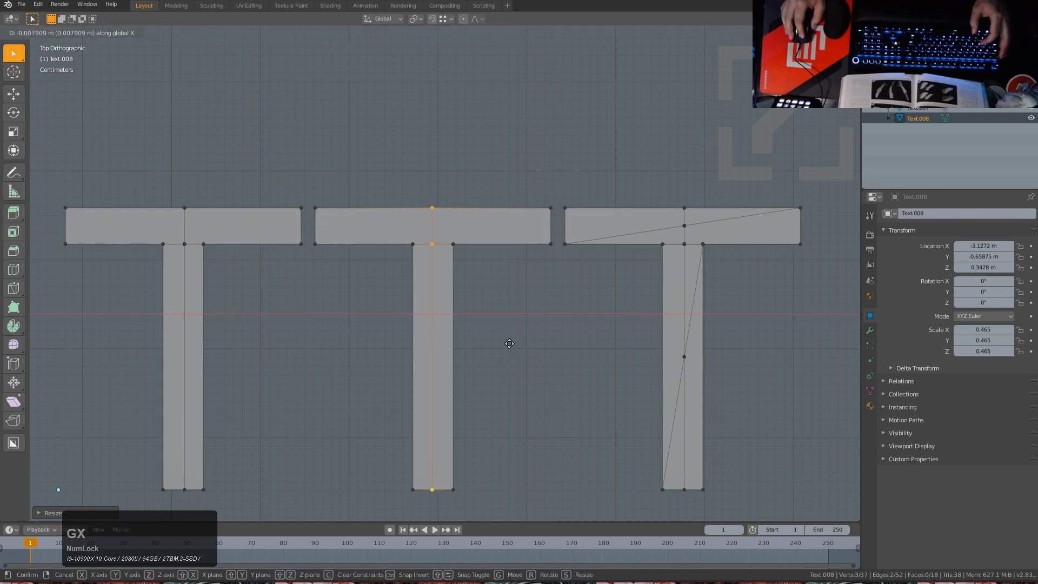
key("KP_Enter")
key("alt+a")
Step: Dissolve the middle vertices inside the third T's stem and crossbar together to remove their diagonals
scroll(448, 319, "down", 1)
middle_click(182, 230)
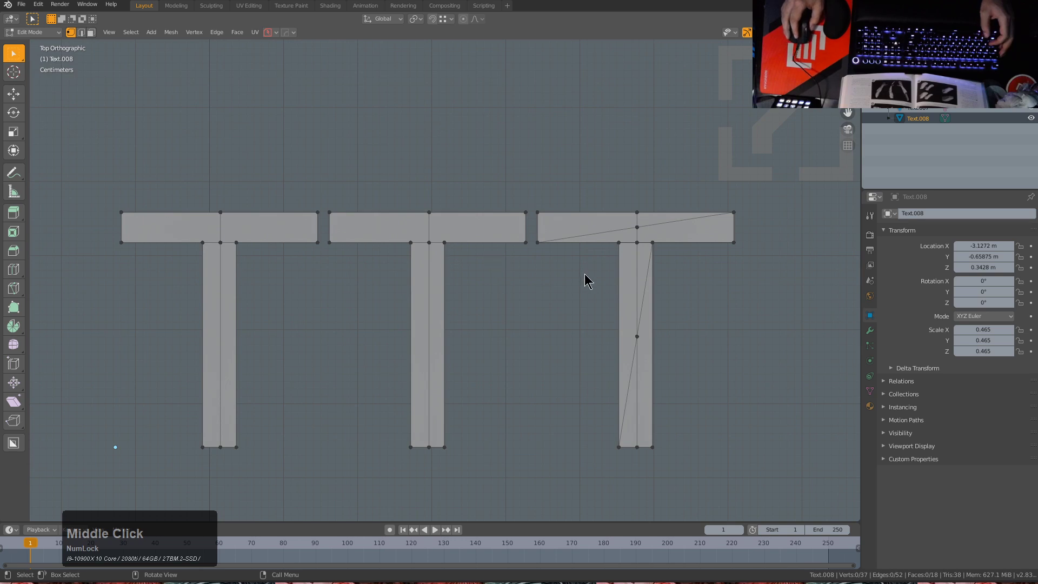
scroll(651, 348, "up", 1)
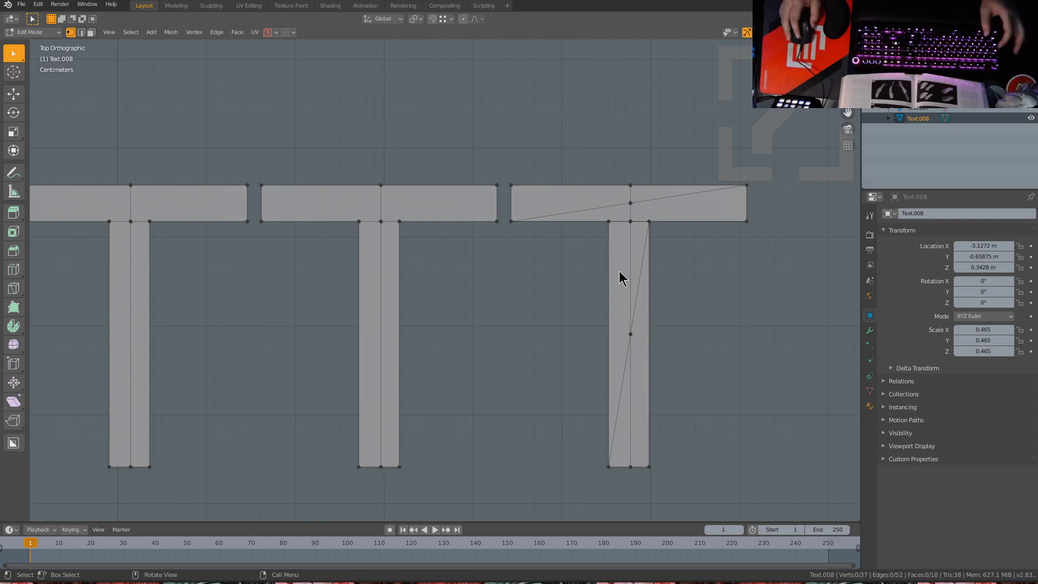
middle_click_drag(674, 309, 629, 302, "shift")
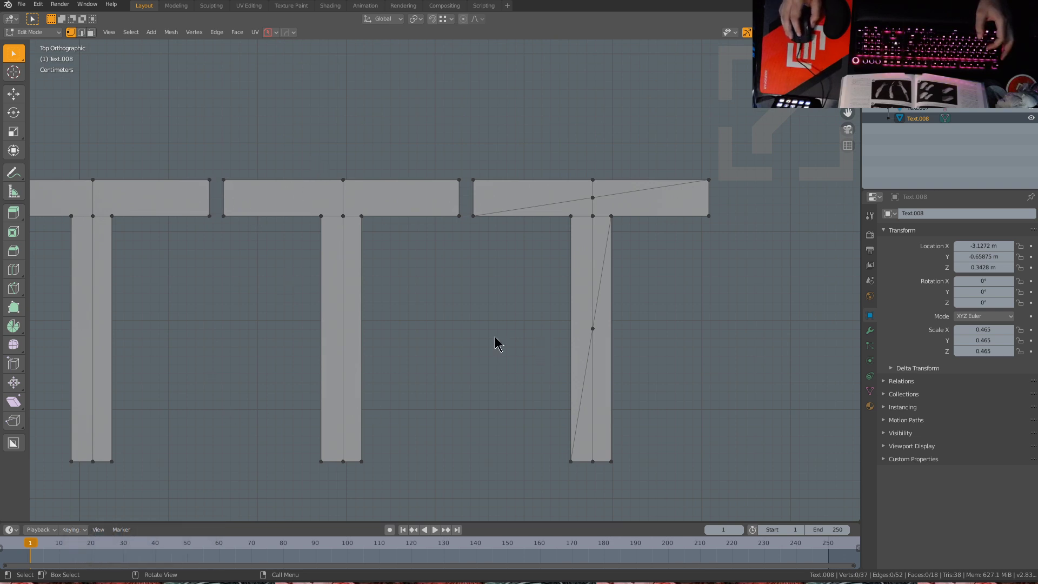
middle_click_drag(502, 281, 602, 290)
scroll(568, 255, "up", 2)
key("3")
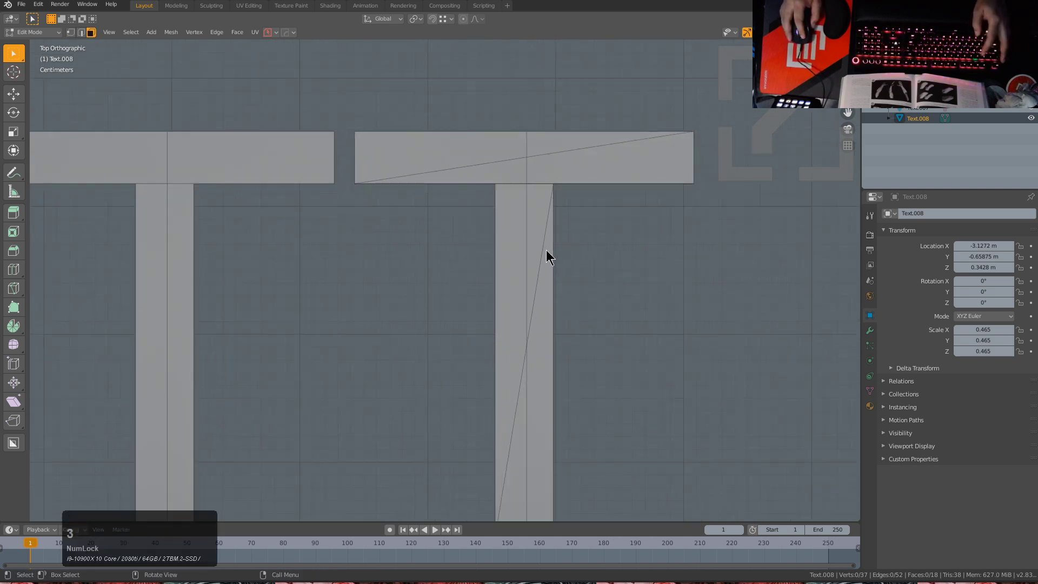
left_click(540, 270, "shift")
key("1")
left_click(523, 341)
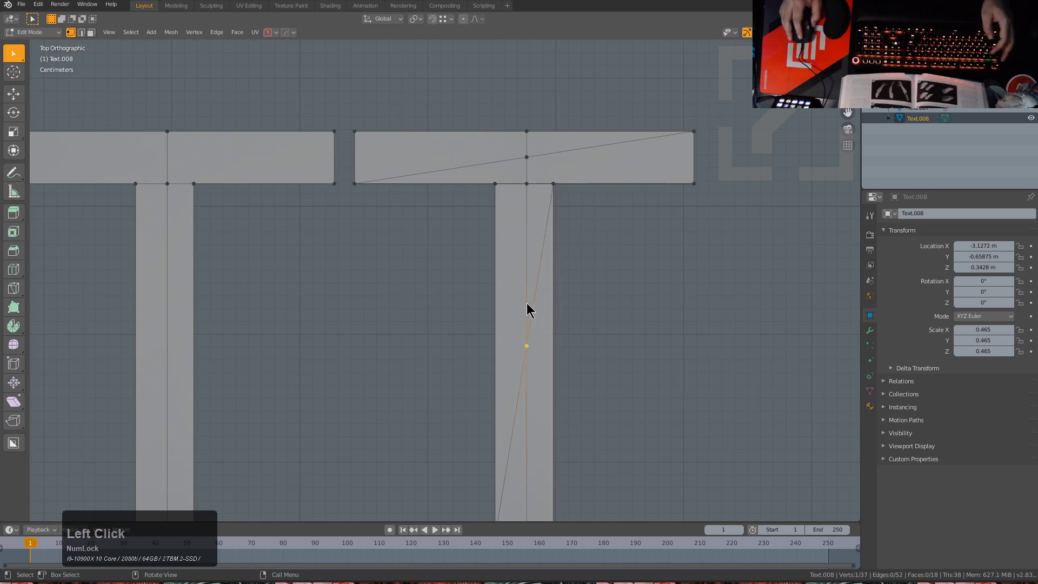
left_click(523, 157, "shift")
scroll(543, 286, "down", 3)
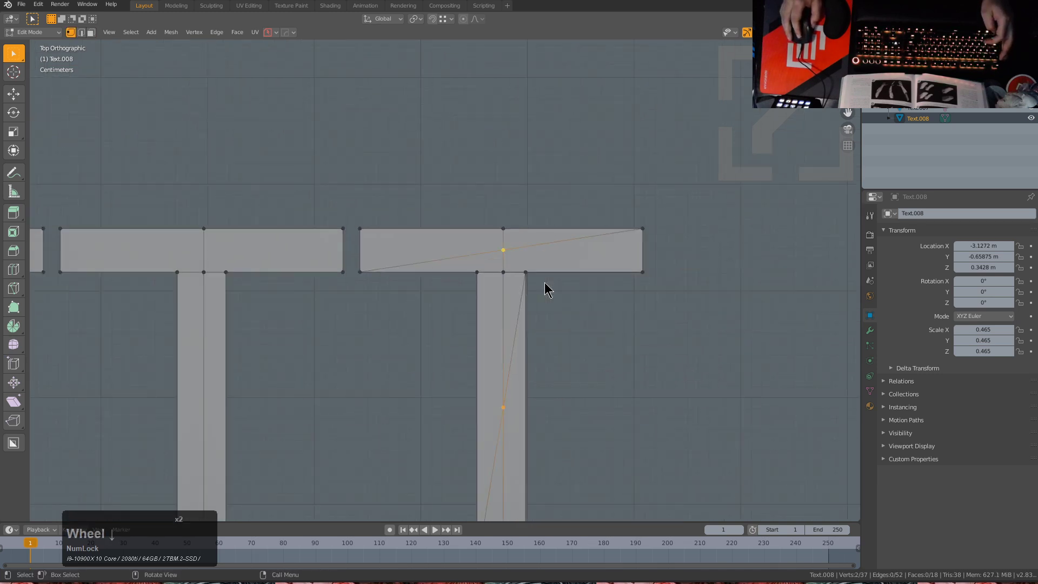
middle_click_drag(543, 287, 517, 266)
scroll(516, 261, "up", 1)
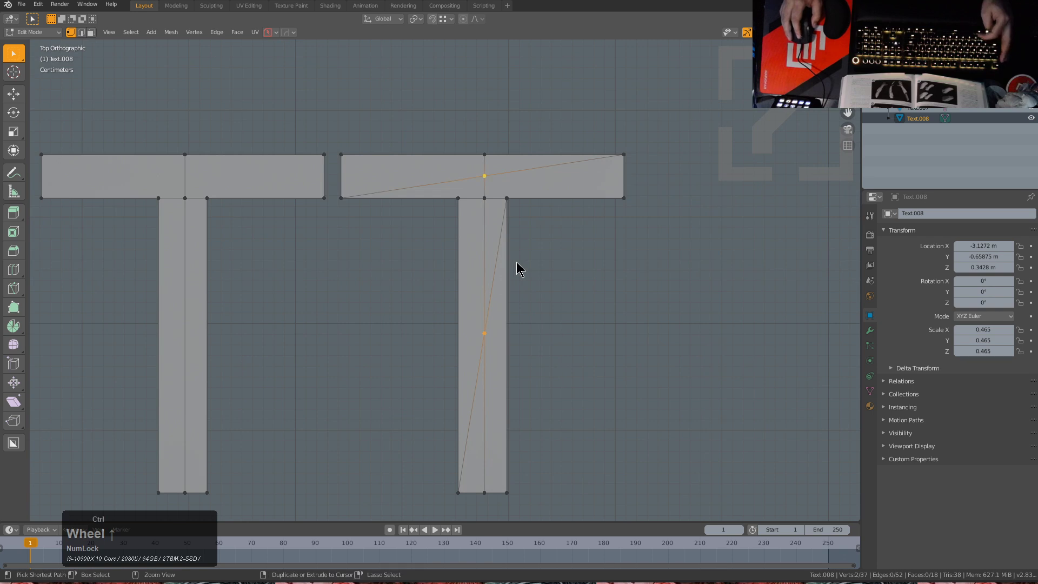
key("ctrl+x")
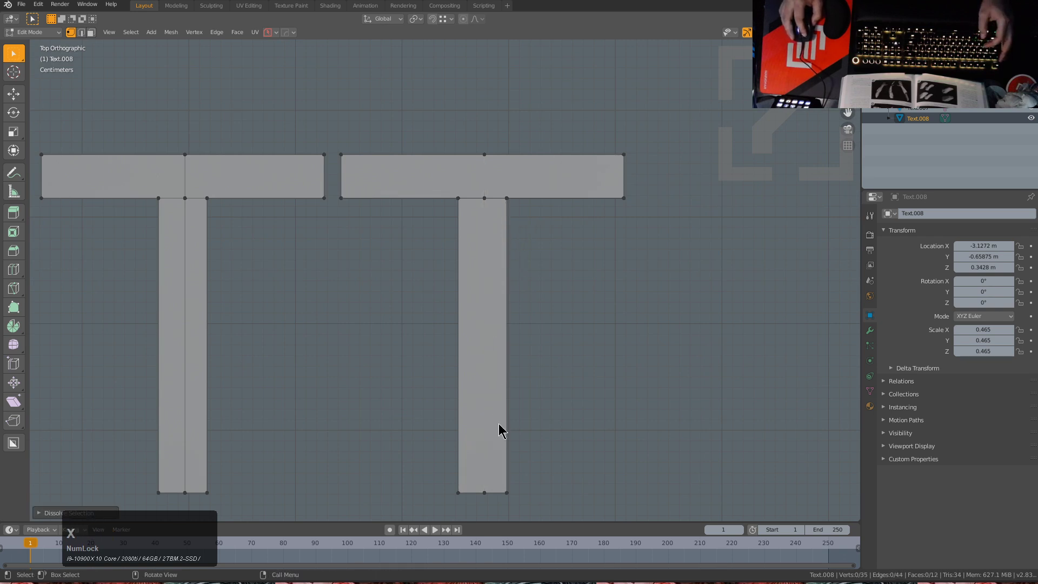
Step: Check how the third T's two upper stem corners are connected by test-moving them and cancelling each move
left_click(511, 202)
key("g")
right_click(512, 242)
key("2")
left_click(468, 203)
key("1")
left_click(465, 207)
key("g")
right_click(444, 245)
Step: Examine the edges along the third T's stem and crossbar junction by test-moving them and cancelling each move
key("2")
left_click(474, 199)
key("g")
right_click(479, 186)
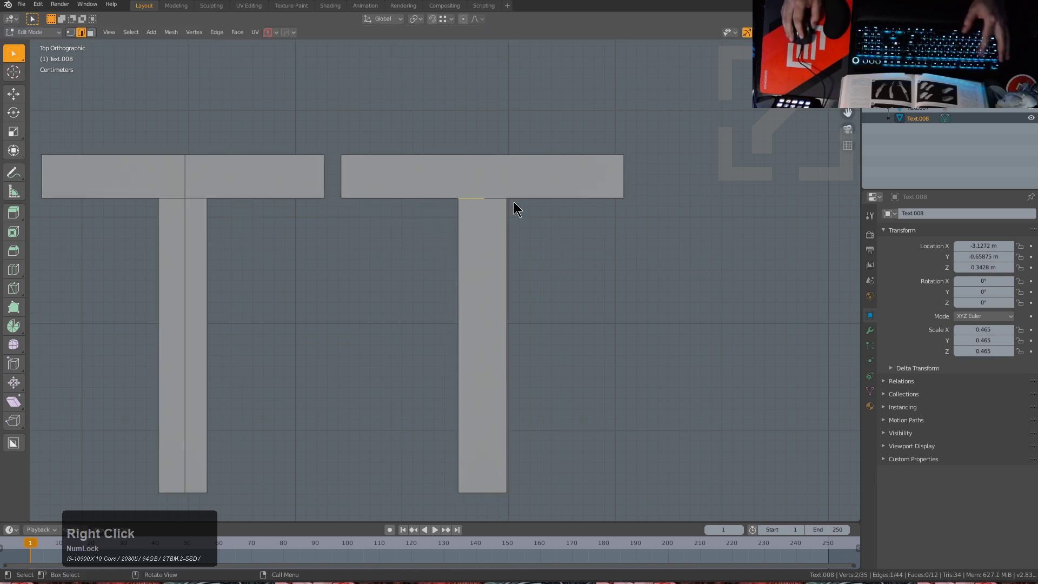
left_click(518, 199)
key("g")
right_click(517, 195)
key("1")
key("g")
right_click(504, 233)
Step: Dissolve the centre vertex where the third T's stem meets its crossbar
left_click(485, 198)
left_click(506, 198, "shift")
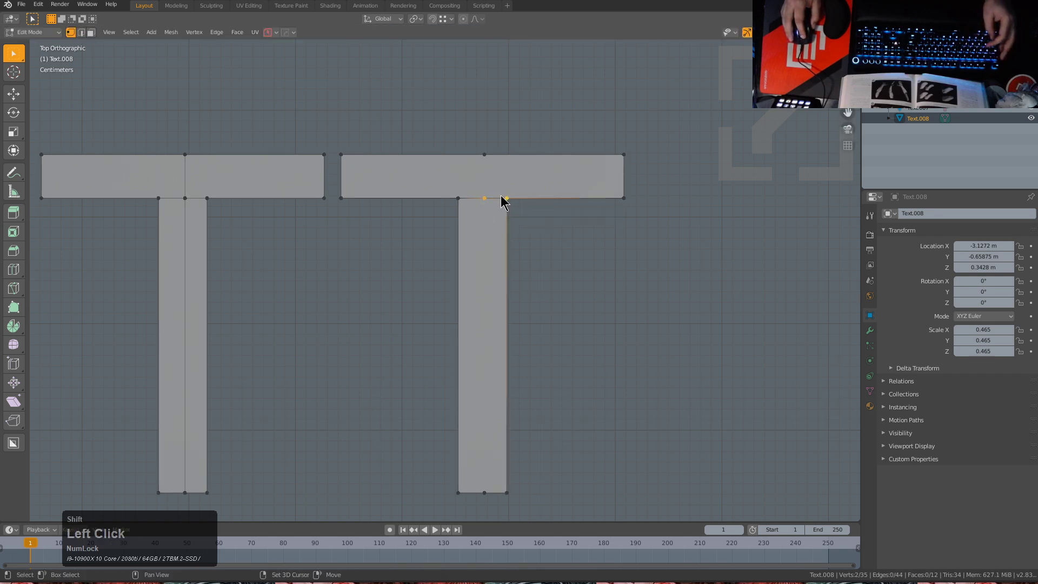
right_click(502, 201)
key("Escape")
left_click(484, 198)
left_click(458, 199, "shift")
left_click(484, 199)
key("ctrl+x")
Step: Recheck the third T's upper stem corners and the edge between them with test moves, cancelling each one
left_click(459, 199)
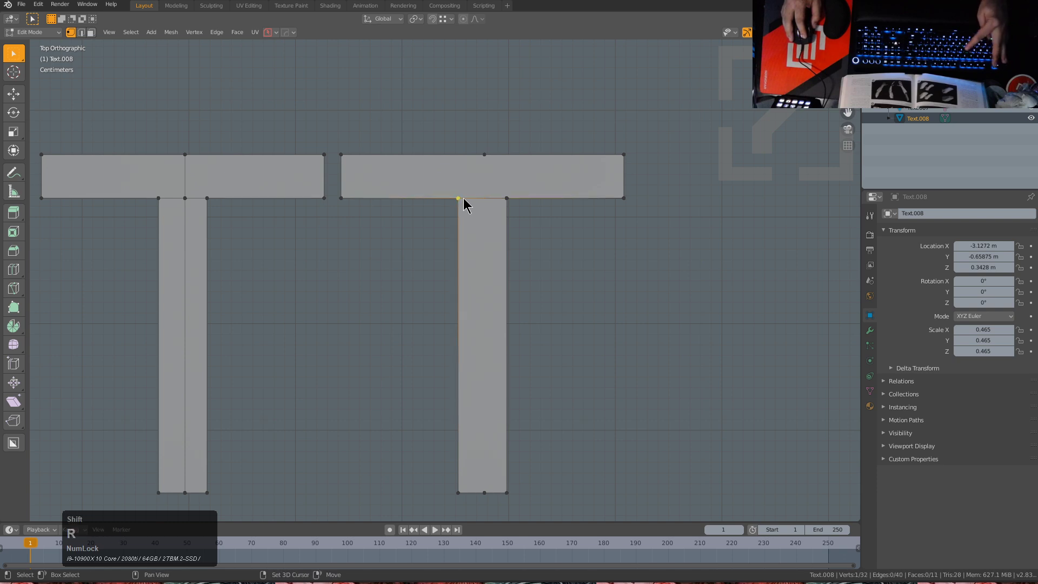
key("g")
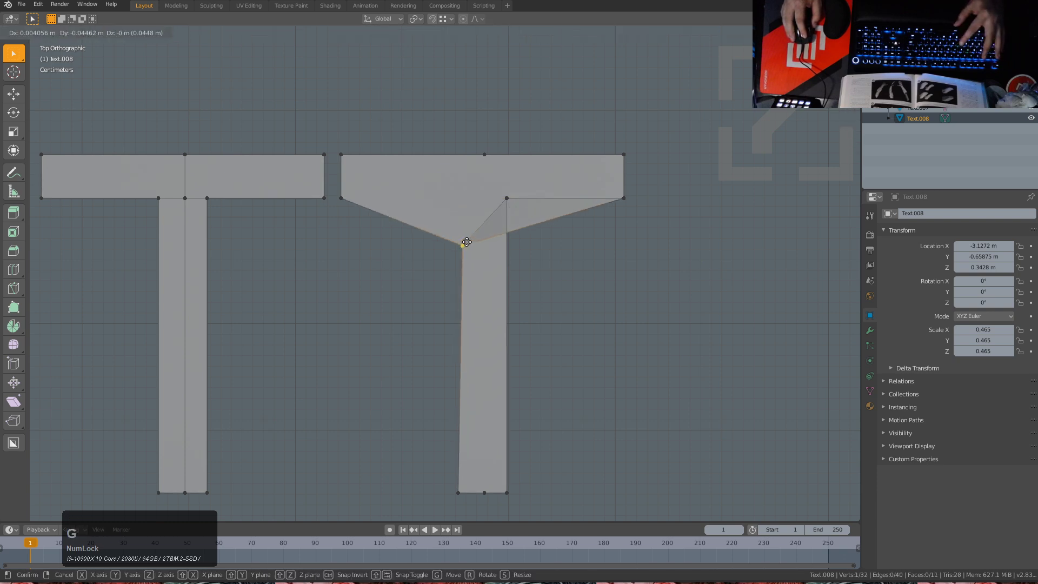
right_click(466, 242)
left_click(507, 198)
key("g")
right_click(505, 219)
key("2")
left_click(496, 198)
key("g")
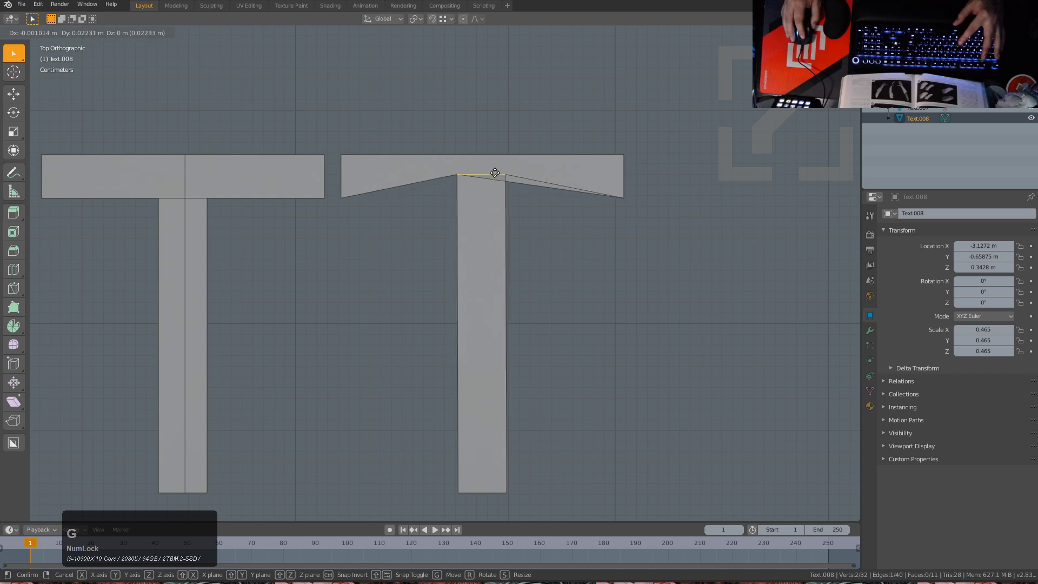
right_click(530, 208)
Step: Subdivide the third T's lower crossbar edge running from the stem's left corner to the bar's right end
left_click(538, 195)
key("g")
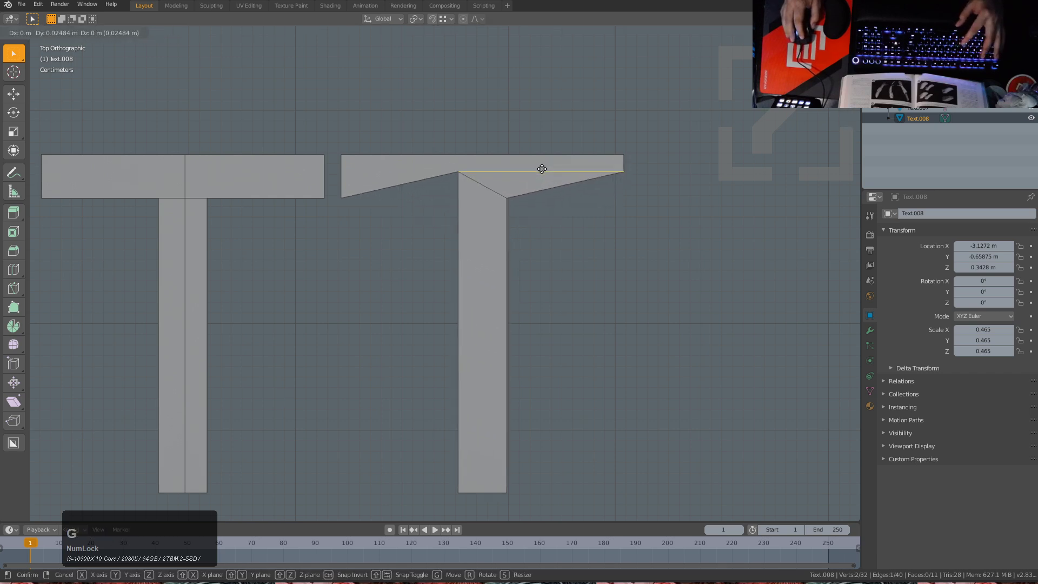
right_click(544, 190)
key("1")
right_click(542, 200)
left_click(533, 201)
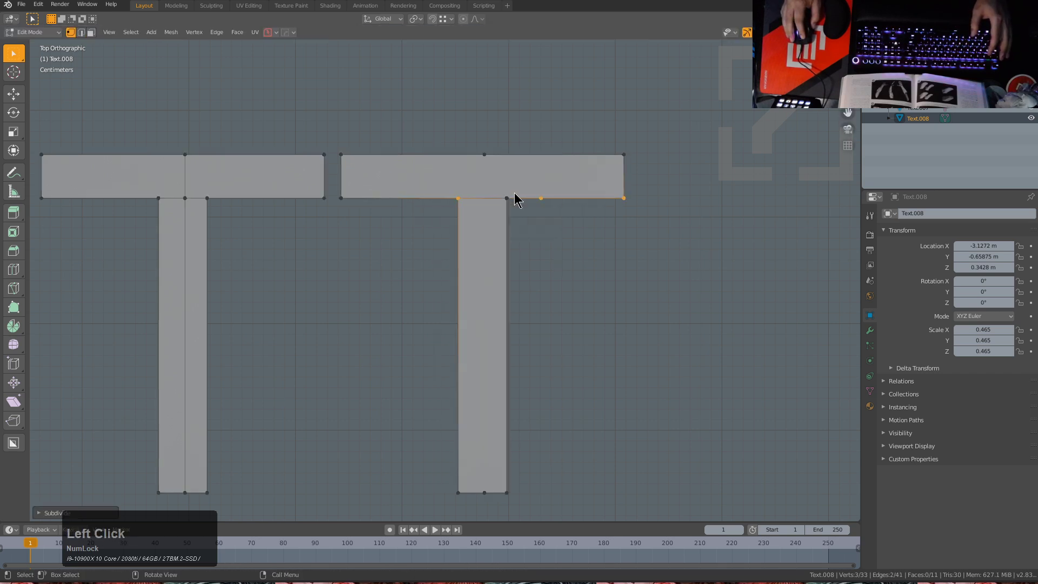
Step: Merge the third T's new crossbar-edge vertex into the stem's right corner and check the junction with cancelled test moves
left_click(506, 199, "shift")
key("m")
left_click(509, 203)
key("g")
right_click(461, 205)
key("g")
right_click(472, 171)
Step: Connect the third T's top centre crossbar vertex to its bottom centre stem vertex and leave Edit Mode
left_click(484, 154)
left_click(484, 493, "shift")
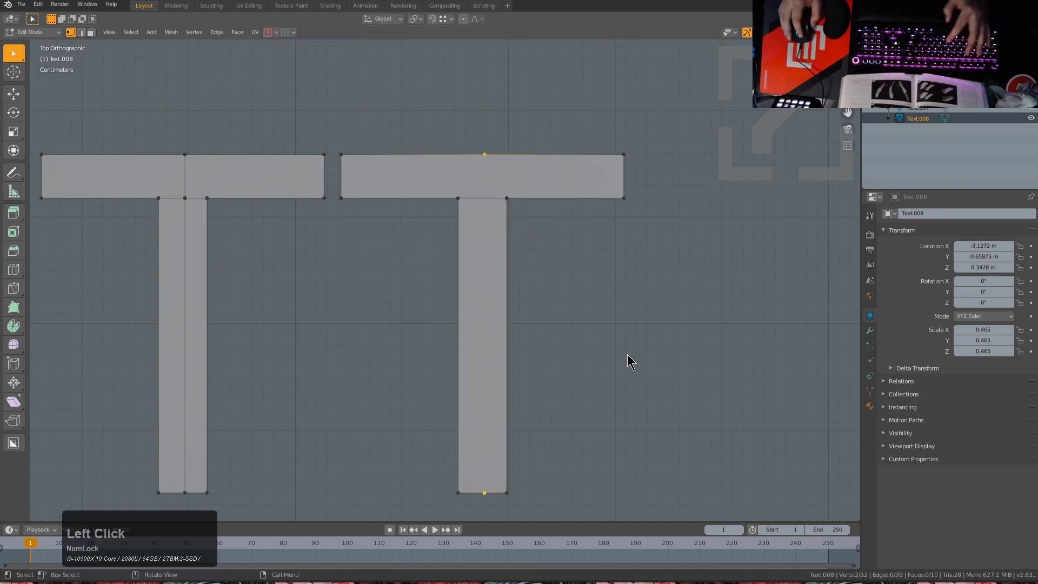
key("g")
key("x")
left_click(595, 333)
key("Tab")
Step: Select the original upright TTT text and turn on wireframe display to compare its edges with the repaired mesh
scroll(544, 325, "down", 5)
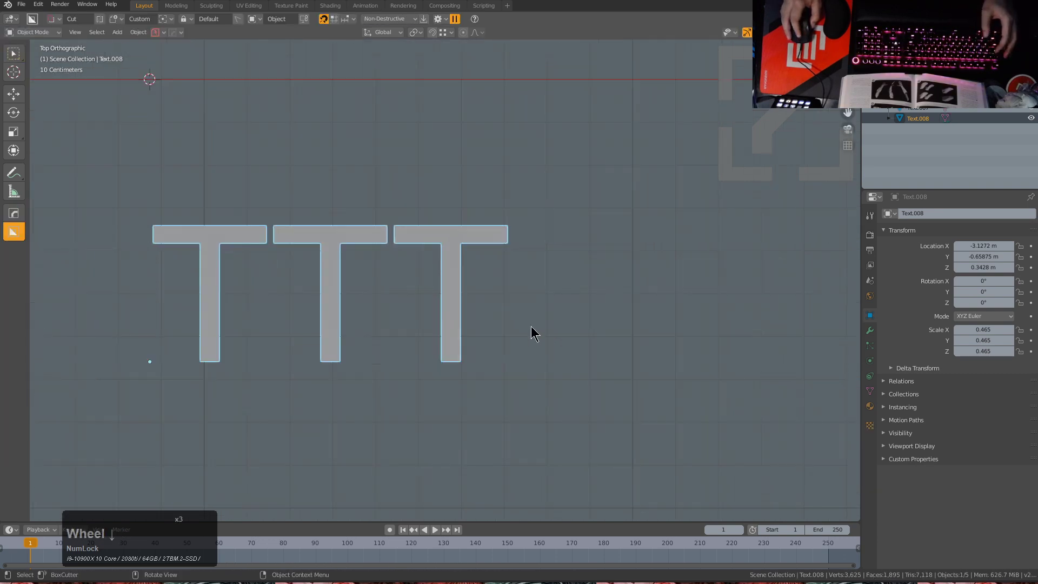
middle_click_drag(469, 320, 558, 362, "shift")
scroll(558, 362, "down", 2)
middle_click_drag(485, 262, 452, 202, "shift")
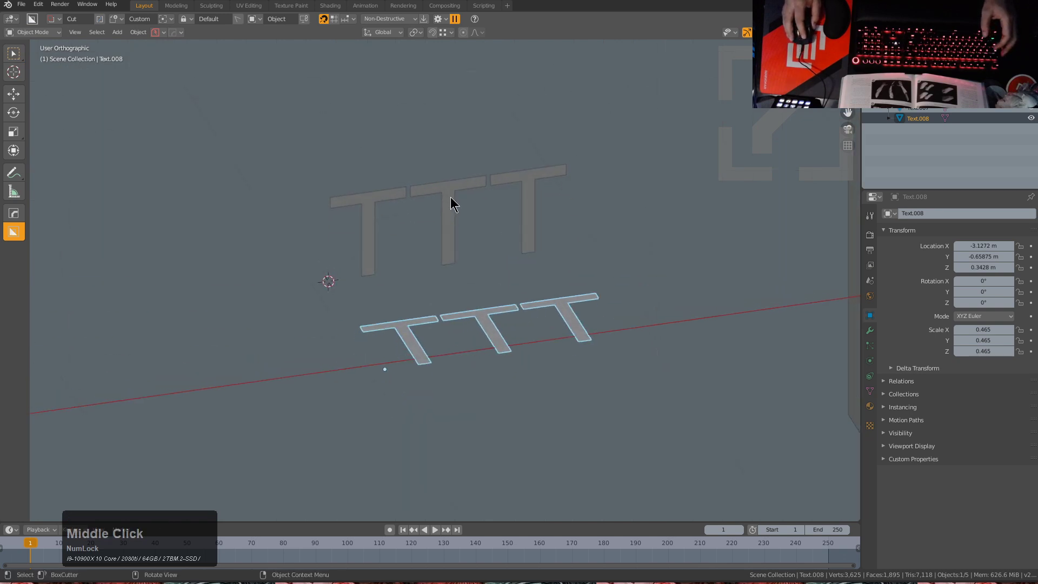
left_click(452, 201)
scroll(458, 208, "up", 3)
key("v")
left_click(394, 212)
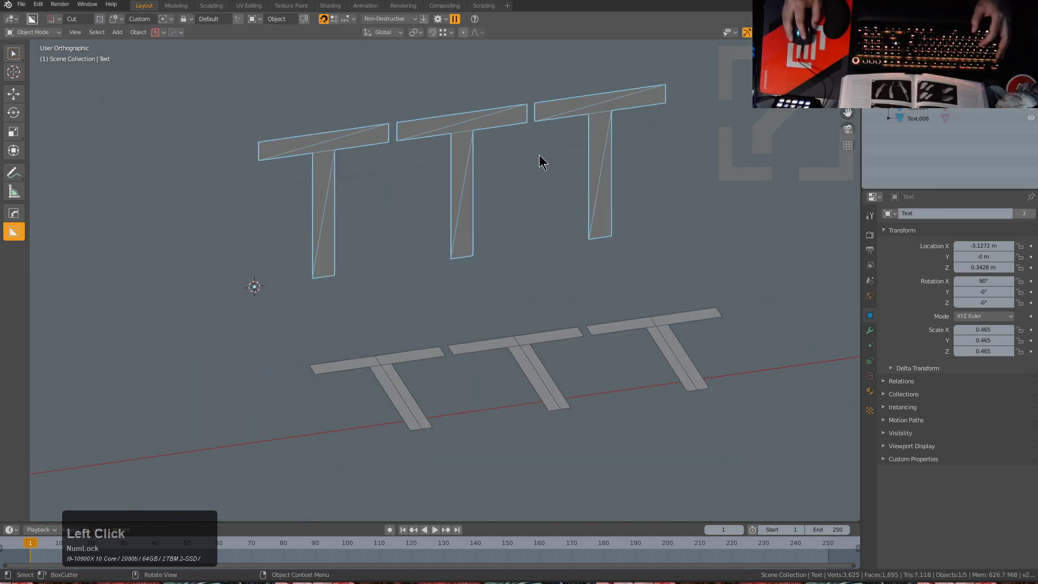
Step: Inspect the repaired flat TTT mesh's topology in Edit Mode, then return to Object Mode and the engraved cube
left_click(549, 389)
key("Tab")
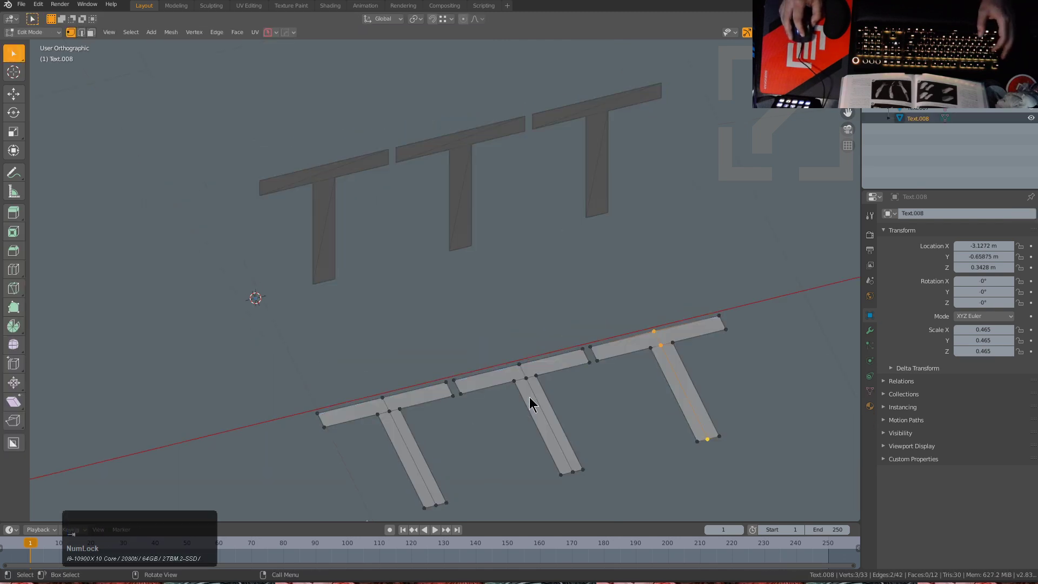
key("Tab")
scroll(681, 347, "down", 3)
middle_click_drag(681, 347, 482, 301)
scroll(523, 322, "down", 5)
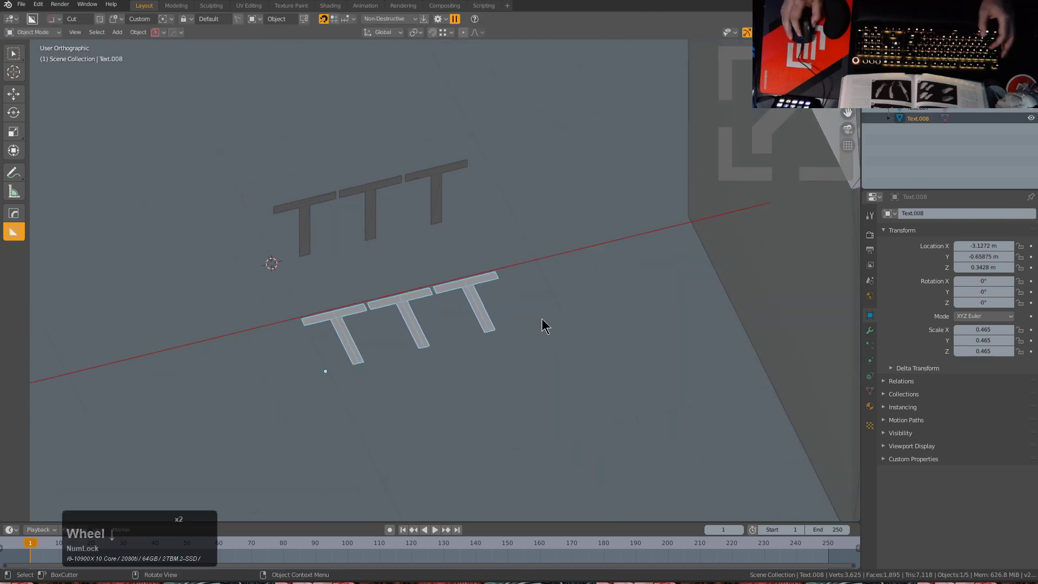
middle_click_drag(336, 330, 485, 238)
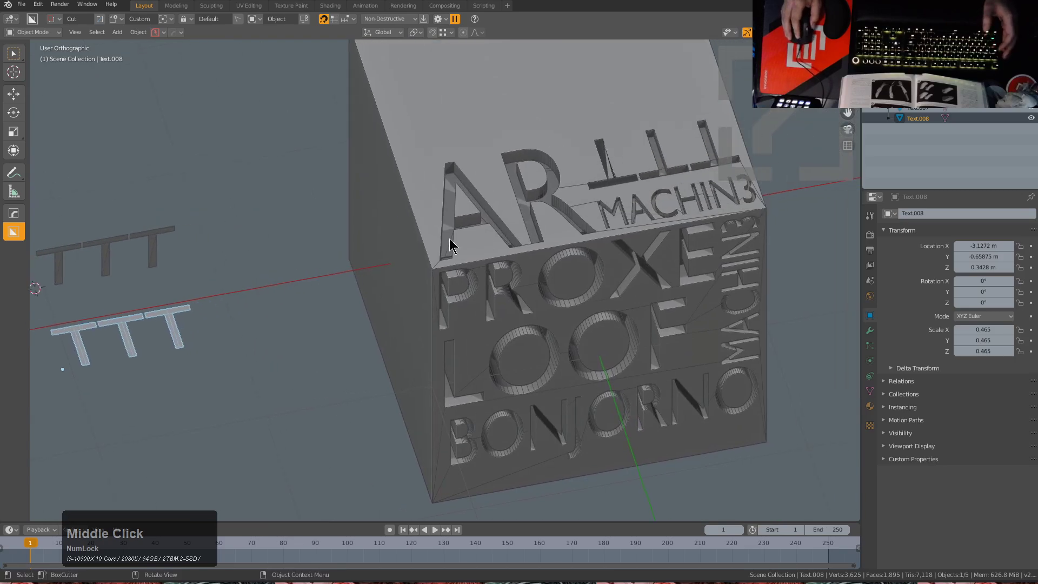
key("d")
left_click(368, 288)
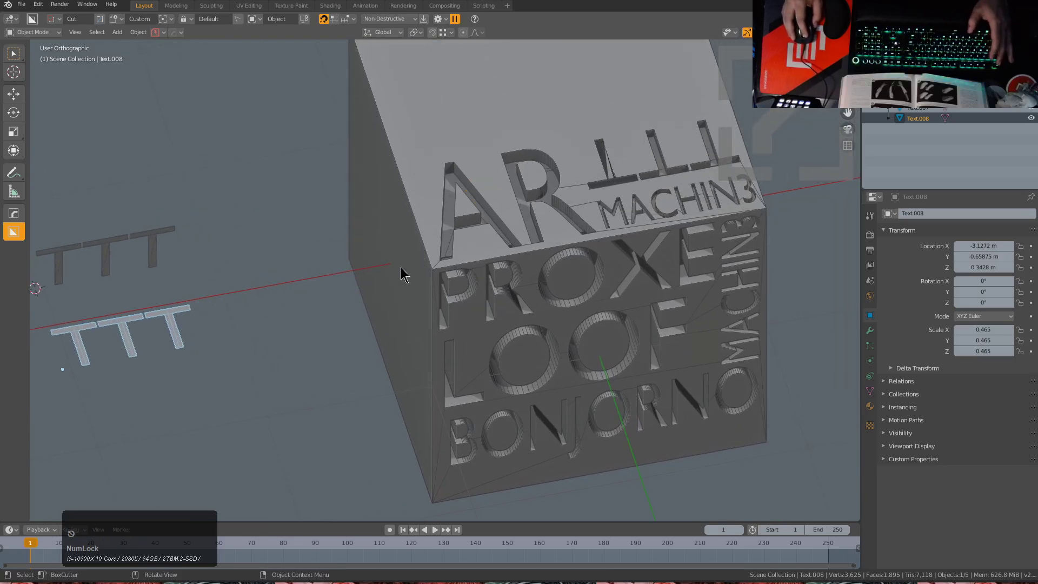
left_click(556, 225)
middle_click_drag(557, 224, 518, 278)
scroll(494, 324, "up", 4)
middle_click_drag(493, 324, 423, 256)
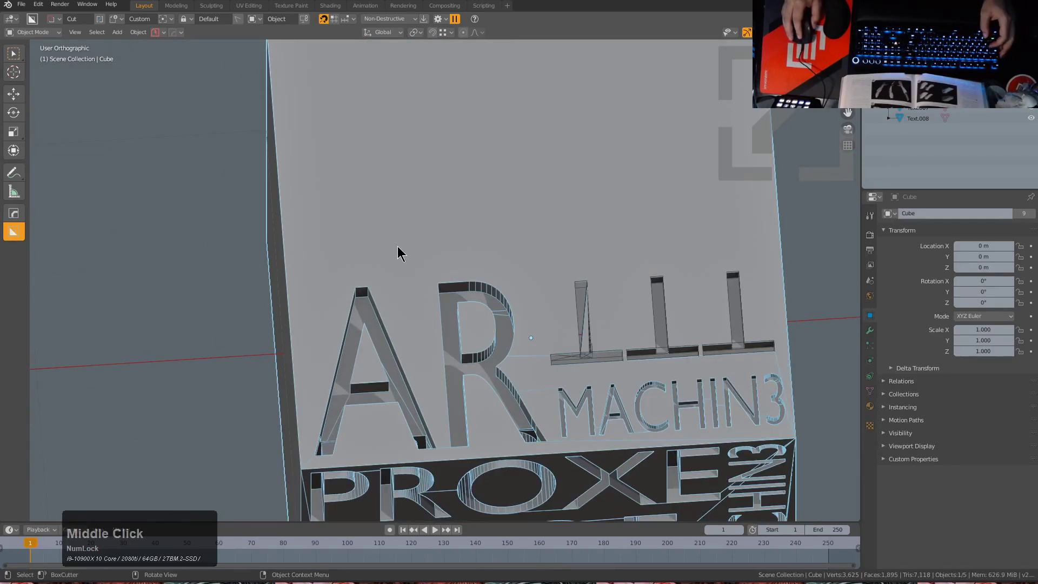
mouse_move(378, 189)
left_mouse_down()
mouse_move(493, 273)
mouse_move(504, 259)
left_mouse_up()
key("Escape")
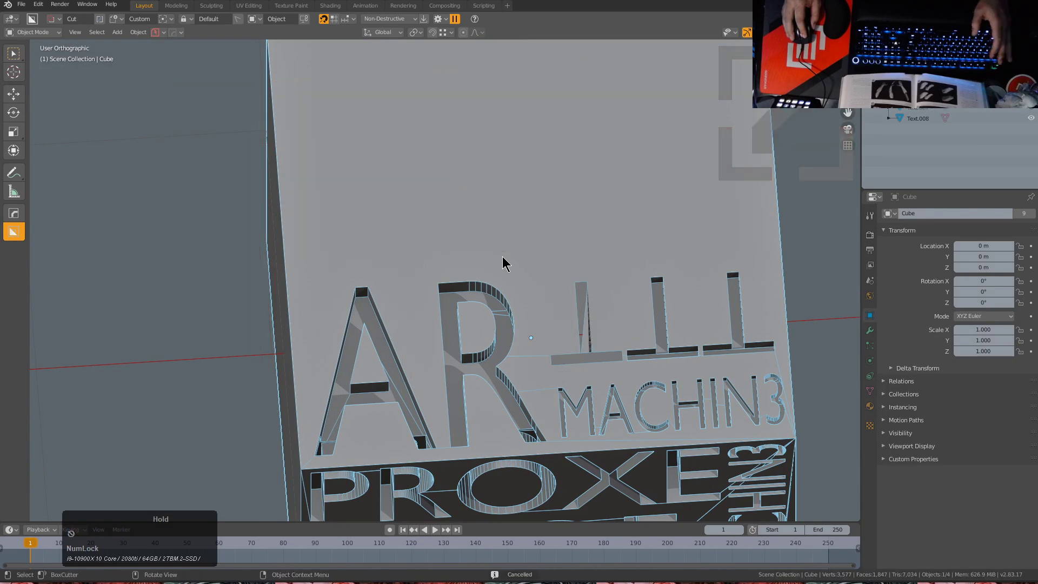
Step: Select the flat TTT mesh and apply its scale so that all axes read 1.000
scroll(374, 352, "down", 3)
middle_click_drag(374, 360, 411, 338)
left_click(346, 339)
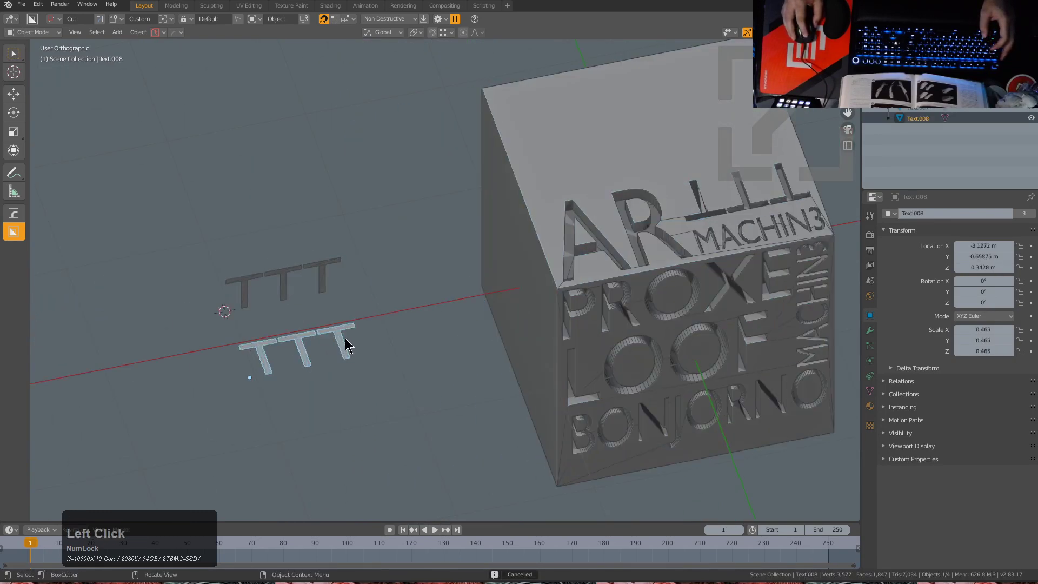
key("KP_Decimal")
scroll(430, 313, "down", 1)
key("alt+s")
key("ctrl+z")
key("ctrl+a")
key("ctrl+s")
key("Escape")
key("ctrl+a")
left_click(474, 84)
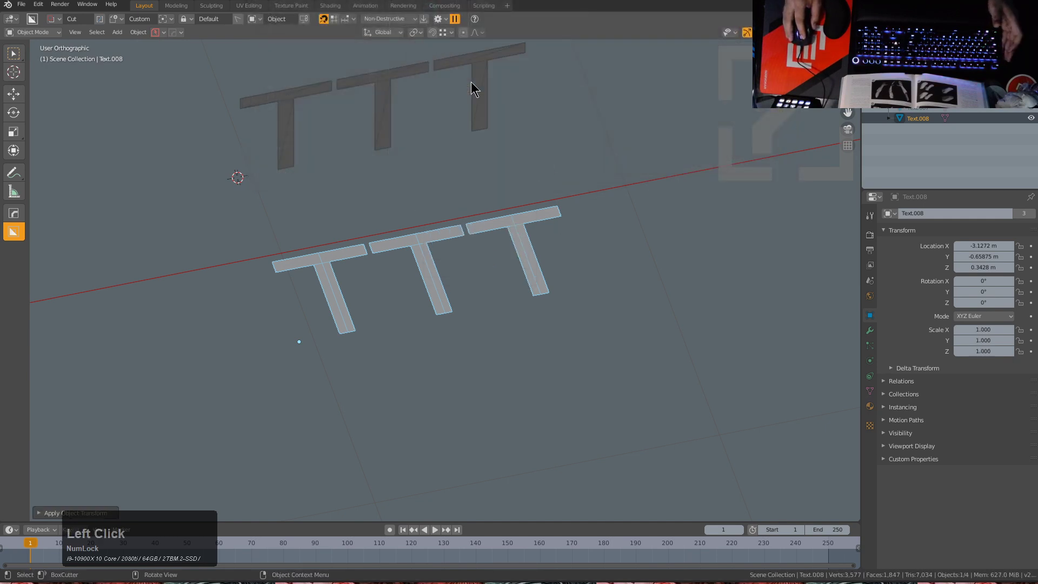
Step: Assign the flat TTT mesh as the BoxCutter custom shape and cut it into the cube's top face above AR
scroll(651, 273, "down", 3, "shift")
middle_click_drag(655, 278, 518, 289)
middle_click_drag(563, 250, 521, 281)
left_click(525, 277)
scroll(520, 281, "up", 2)
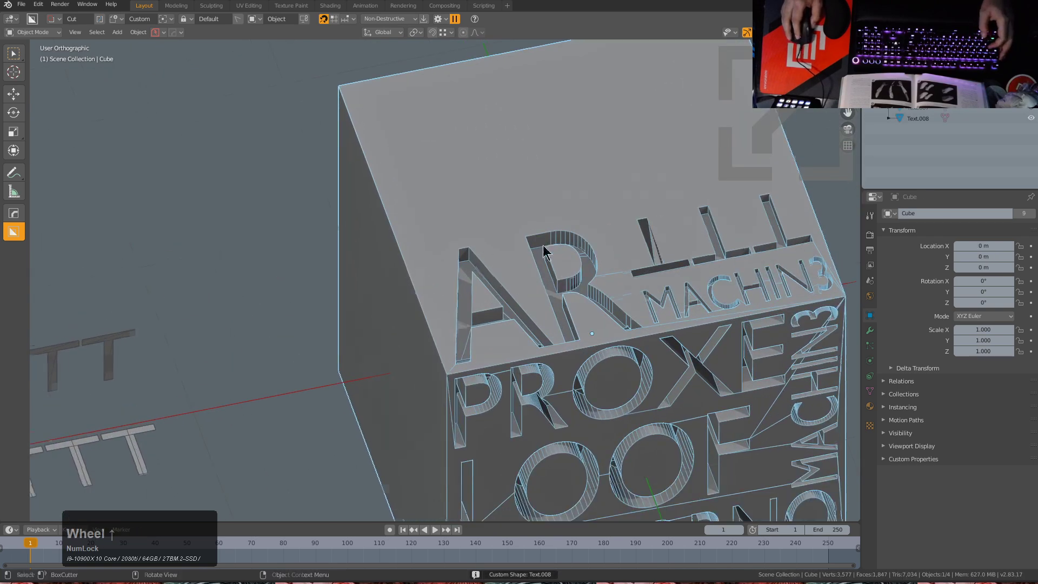
middle_click_drag(543, 237, 422, 208)
mouse_move(406, 170)
left_mouse_down()
mouse_move(609, 211)
mouse_move(595, 219)
left_mouse_up()
key("shift")
key("grave")
key("grave")
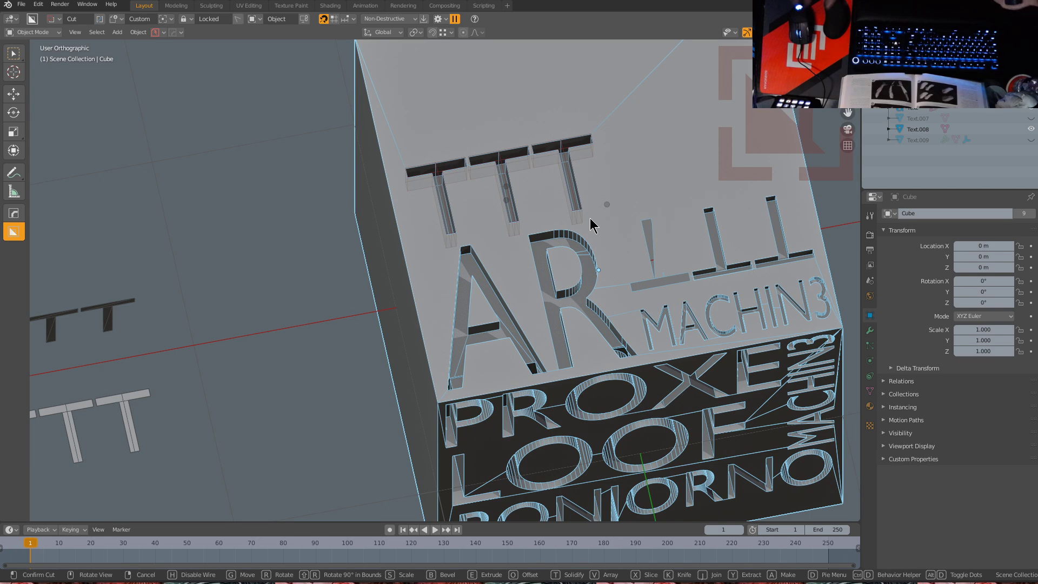
scroll(615, 269, "down", 2)
middle_click_drag(615, 268, 453, 310)
Step: Frame the flat TTT mesh and review the finished text cuts on the cube from several angles
left_click(282, 317)
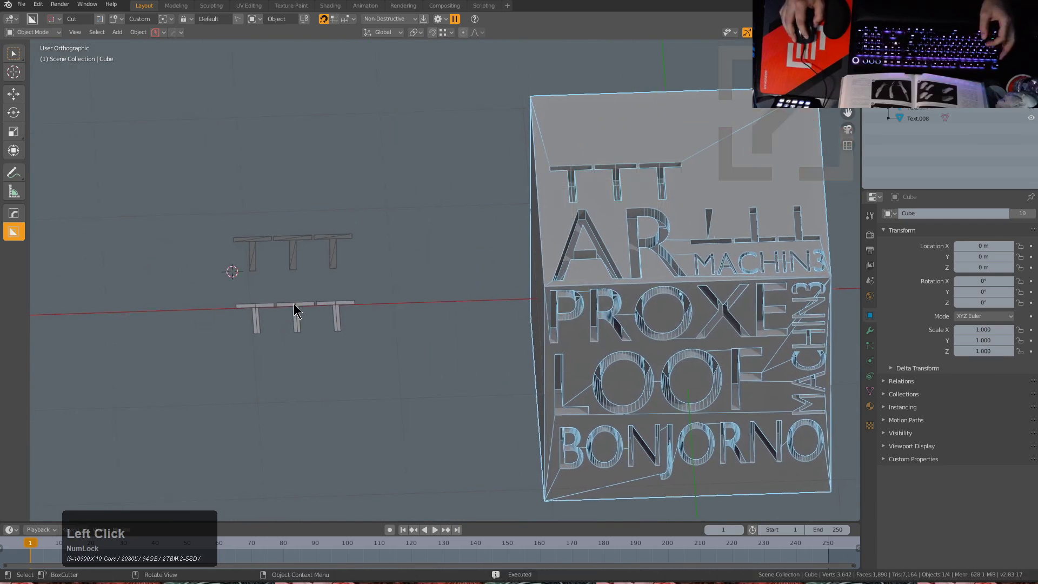
left_click(294, 303)
key("KP_Decimal")
middle_click_drag(436, 274, 453, 219)
scroll(452, 219, "down", 4)
middle_click_drag(387, 264, 568, 311)
scroll(572, 297, "down", 3)
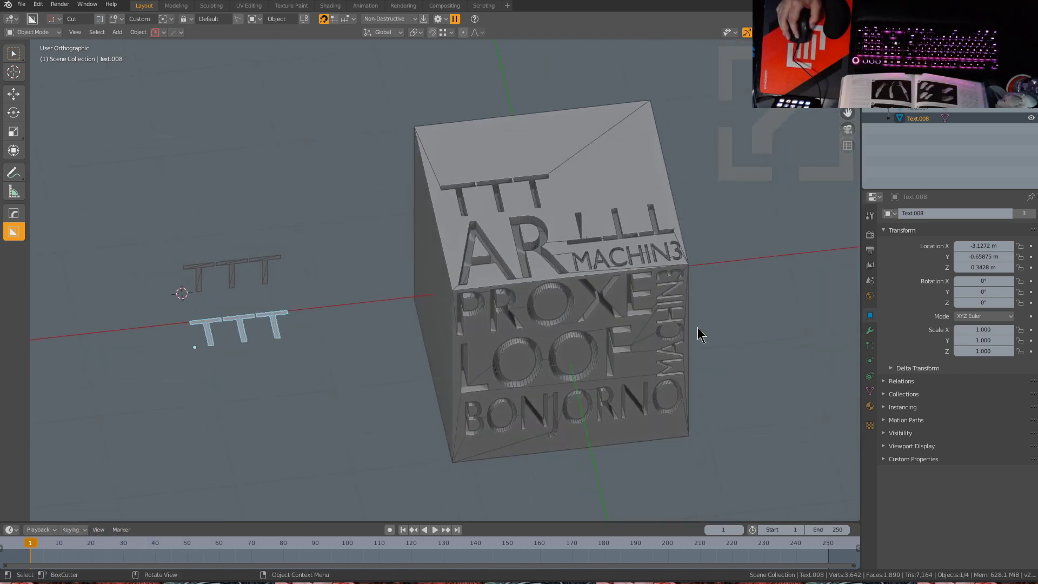
middle_click_drag(697, 326, 697, 327, "shift")
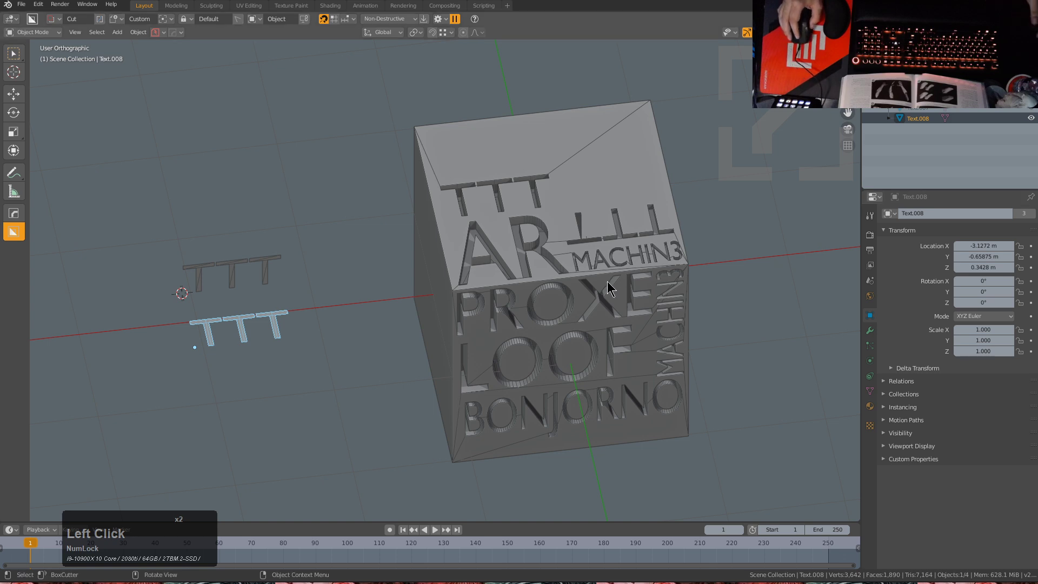
middle_click_drag(584, 211, 504, 316)
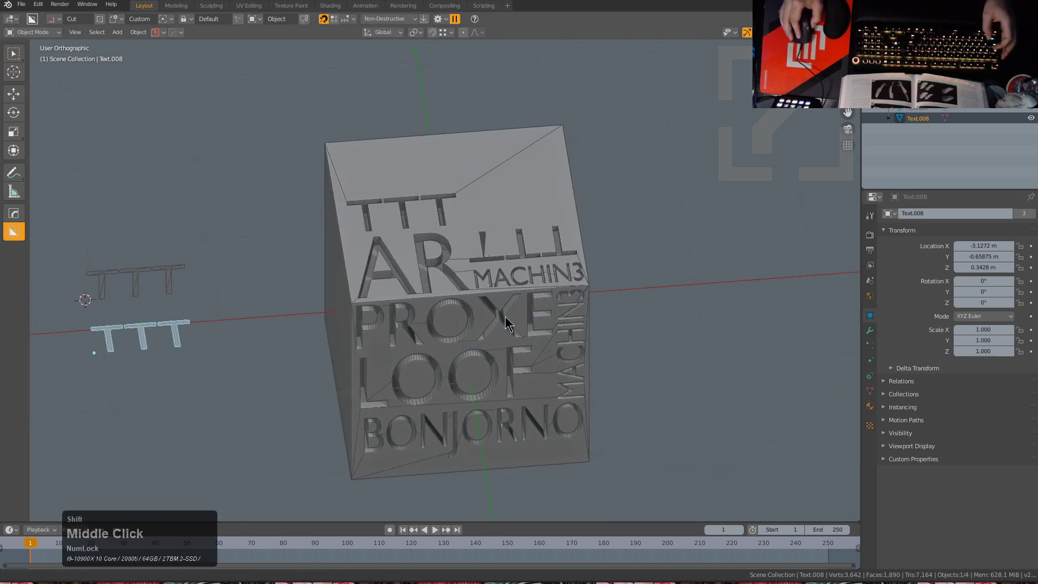
scroll(505, 316, "up", 2)
middle_click_drag(532, 258, 457, 301)
scroll(560, 269, "down", 2)
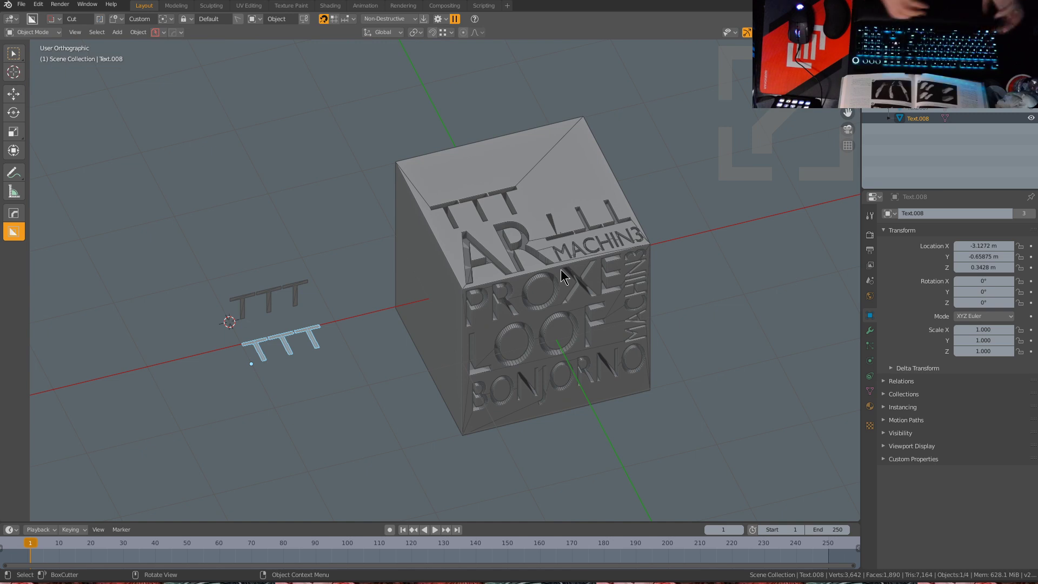
Step: Start a new scene containing only the default cube
key("ctrl+q")
left_click(541, 307)
middle_click_drag(541, 306, 536, 329)
scroll(516, 314, "down", 2)
Step: Add a text object in front view and set its alignment to View
key("KP_1")
key("shift+a")
left_click(462, 309)
key("F9")
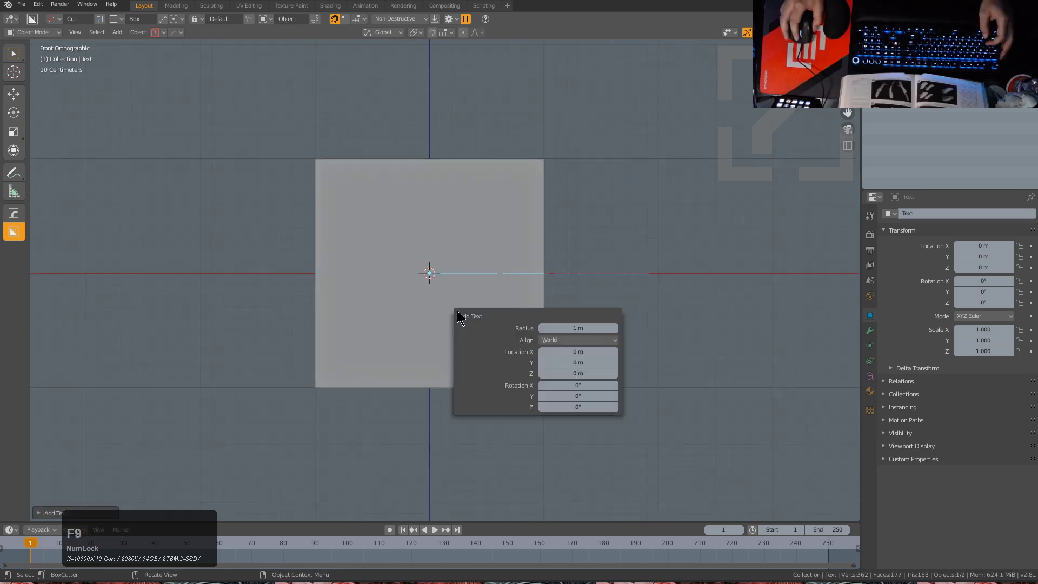
left_click(567, 341)
left_click(565, 364)
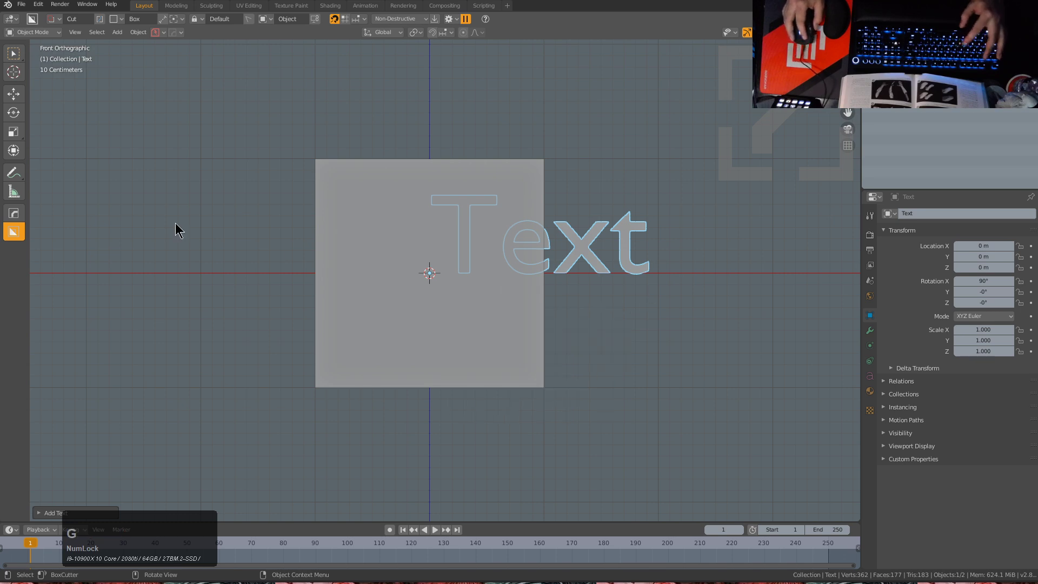
Step: Move the text beside the cube on its negative X side, to about X -4.02 m and Z 0.31 m
key("g")
left_click(238, 253)
middle_click_drag(238, 254, 559, 262, "shift")
key("g")
left_click(507, 264)
Step: Replace the text object's content with BIRD
key("Tab")
key("ctrl+a")
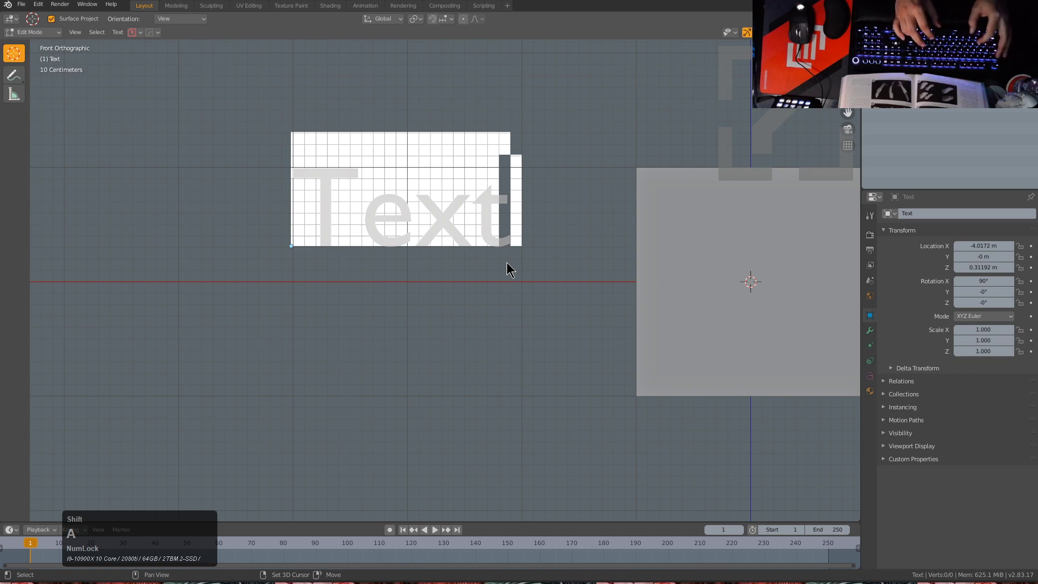
type("BIRD")
key("Tab")
middle_click_drag(507, 266, 375, 226, "shift")
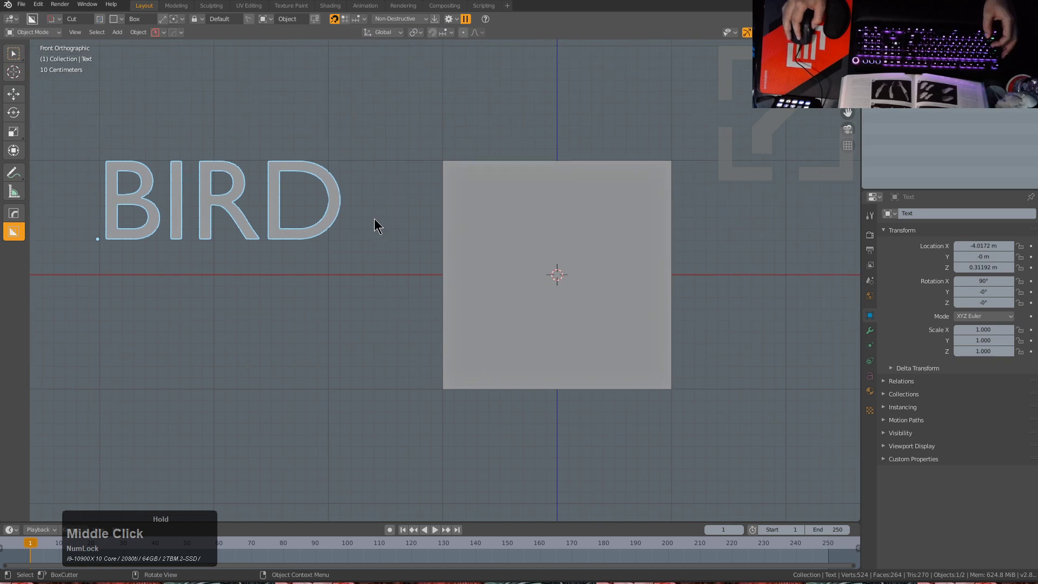
Step: Turn on wireframe display and examine the edges inside the BIRD letters
key("alt+v")
left_click(269, 195)
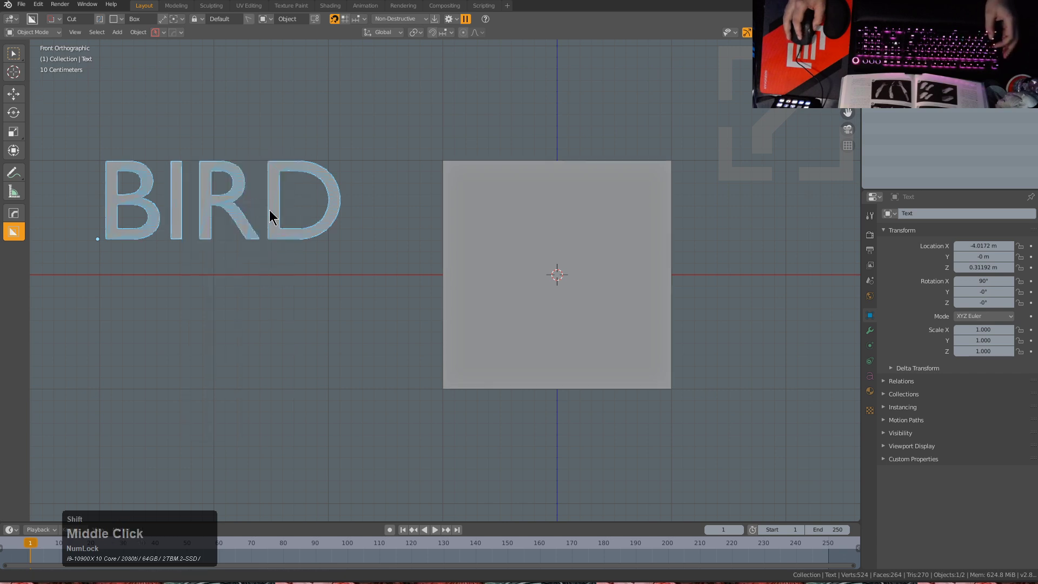
scroll(253, 199, "up", 4)
middle_click_drag(417, 324, 481, 287, "shift")
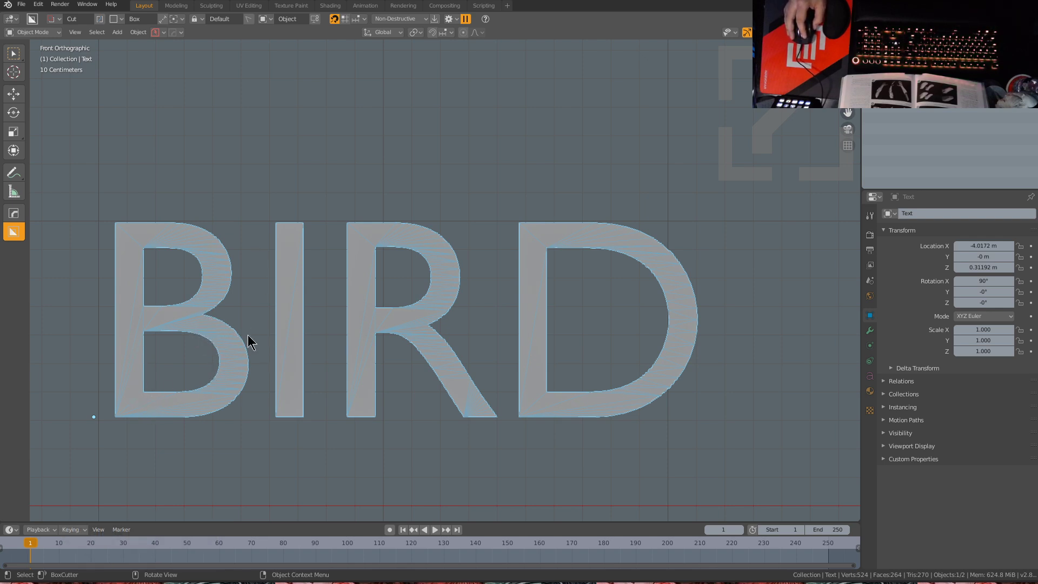
scroll(613, 299, "down", 4)
scroll(390, 292, "up", 2)
middle_click_drag(110, 259, 359, 283, "shift")
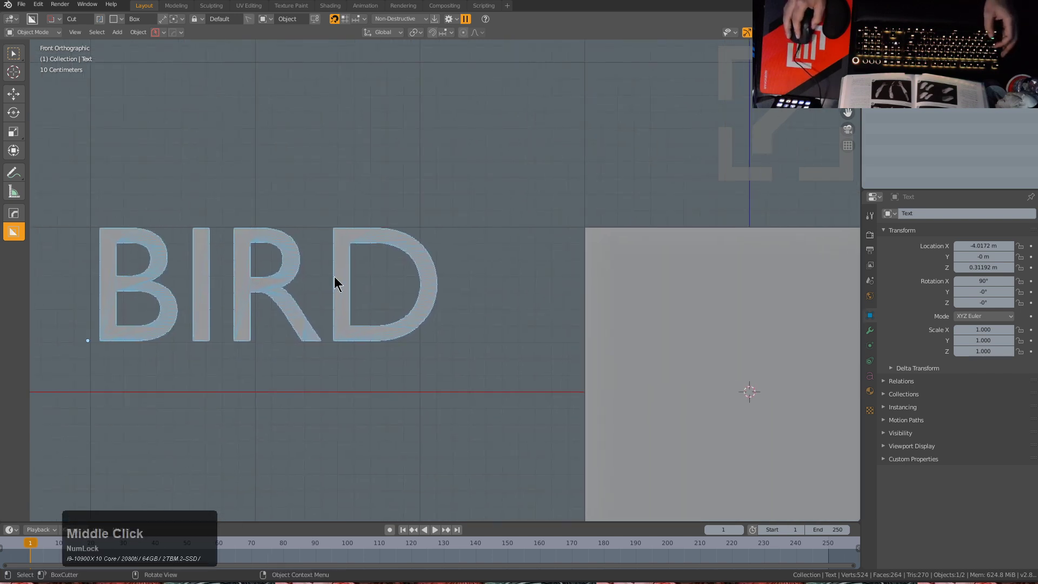
Step: Switch the BoxCutter shape to Custom with the BIRD text selected
key("d")
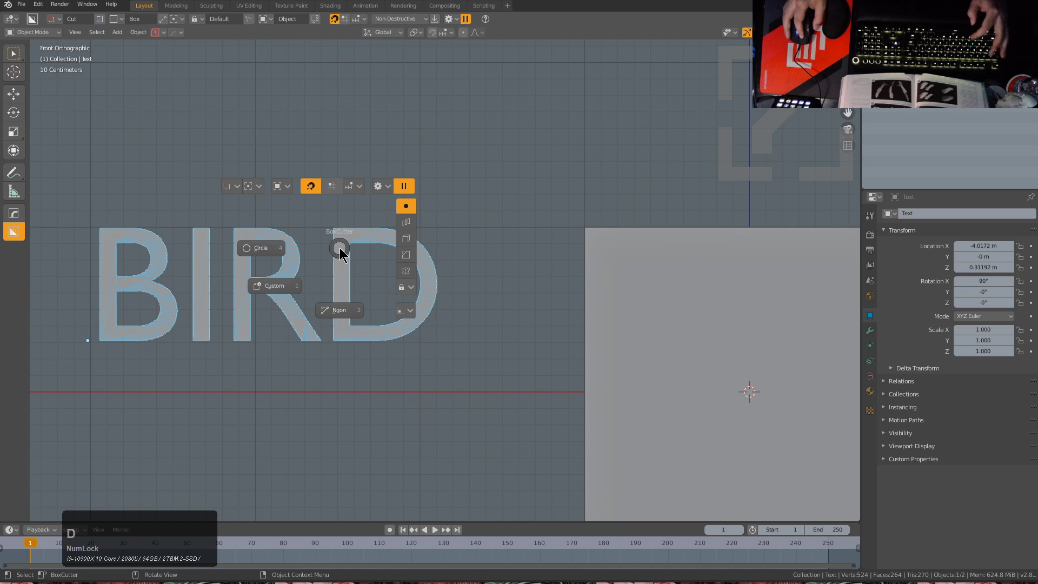
left_click(286, 285)
Step: Flatten the cube along Y to about 0.049 and apply its scale
middle_click_drag(594, 316, 679, 343)
left_click(678, 342)
scroll(704, 388, "down", 5)
key("s")
key("y")
left_click(591, 252)
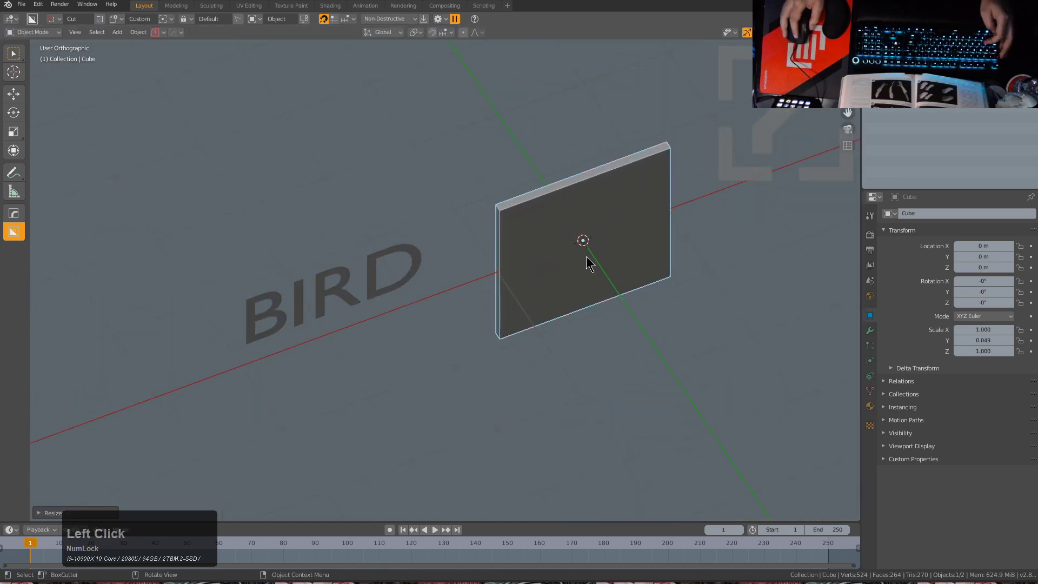
scroll(589, 254, "up", 2)
key("ctrl+a")
left_click(574, 257)
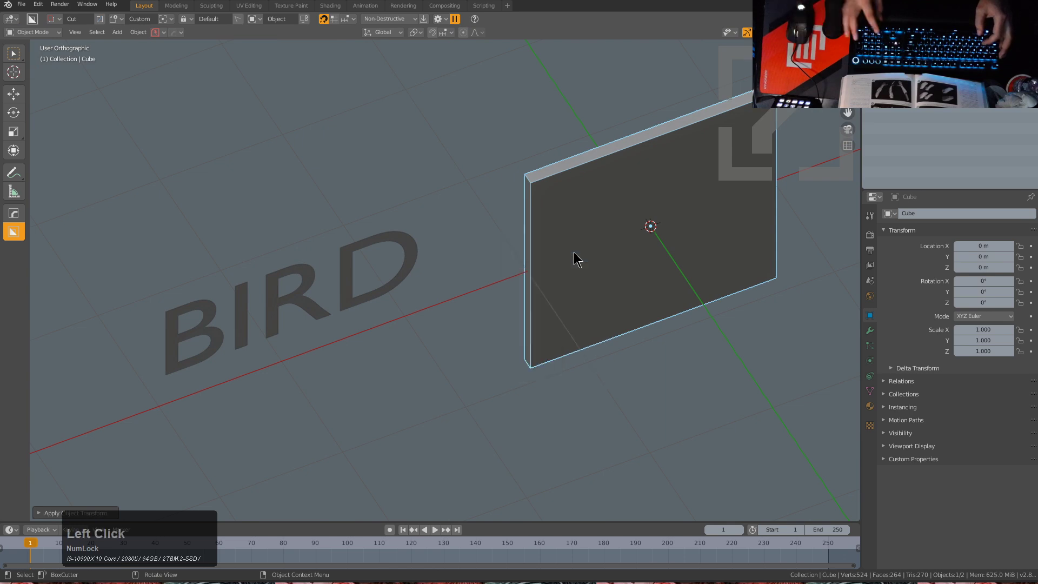
Step: Set the BoxCutter mode to Slice in front view and try a slice from the panel's upper-left corner
key("KP_1")
key("KP_Decimal")
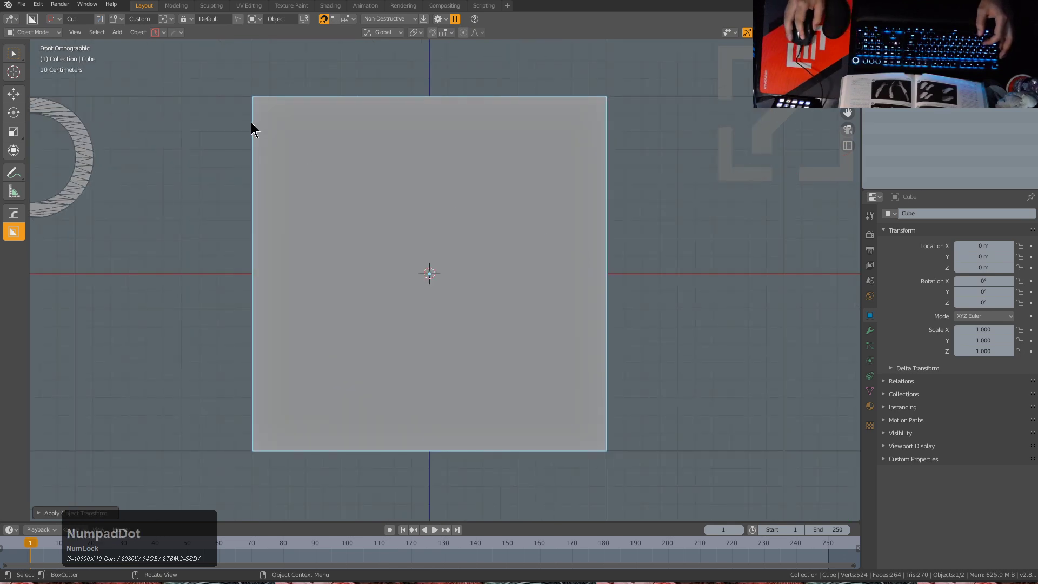
left_click(59, 18)
left_click(38, 43)
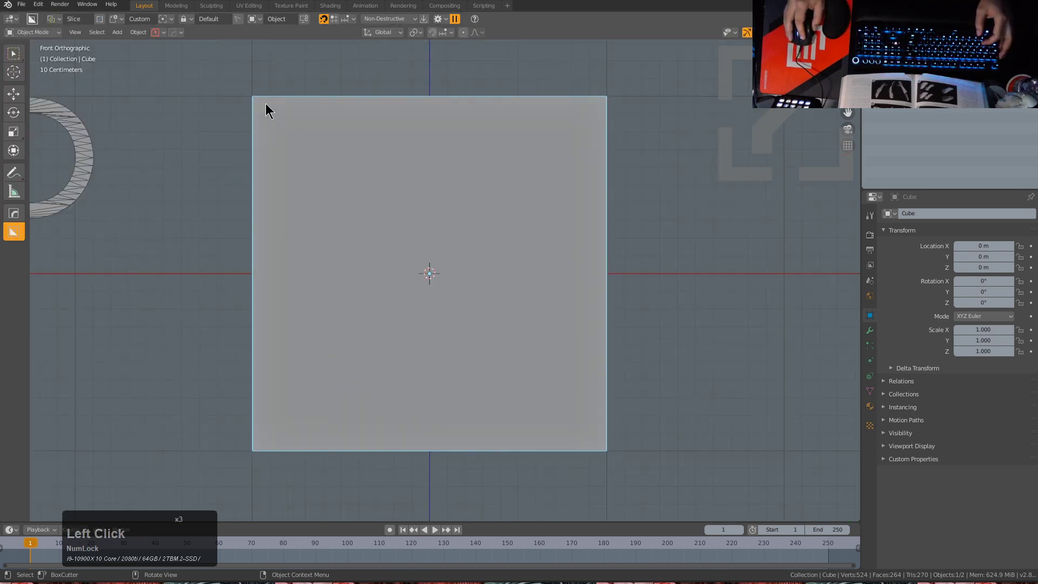
left_click_drag(247, 90, 513, 213)
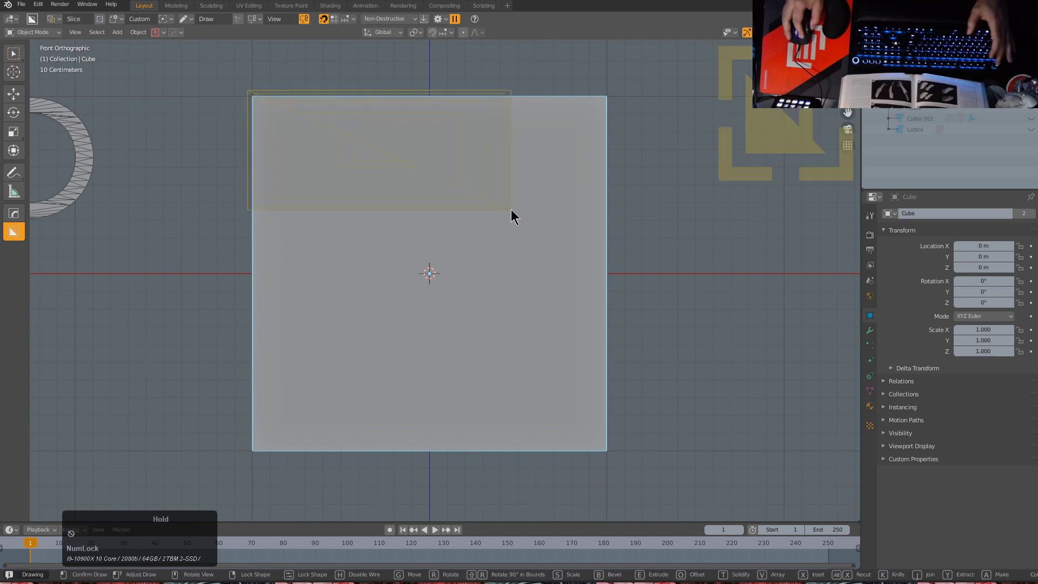
key("Escape")
Step: Assign BIRD as the custom shape and slice it twice into the panel, with the larger second copy overlapping below the first
left_click(76, 157)
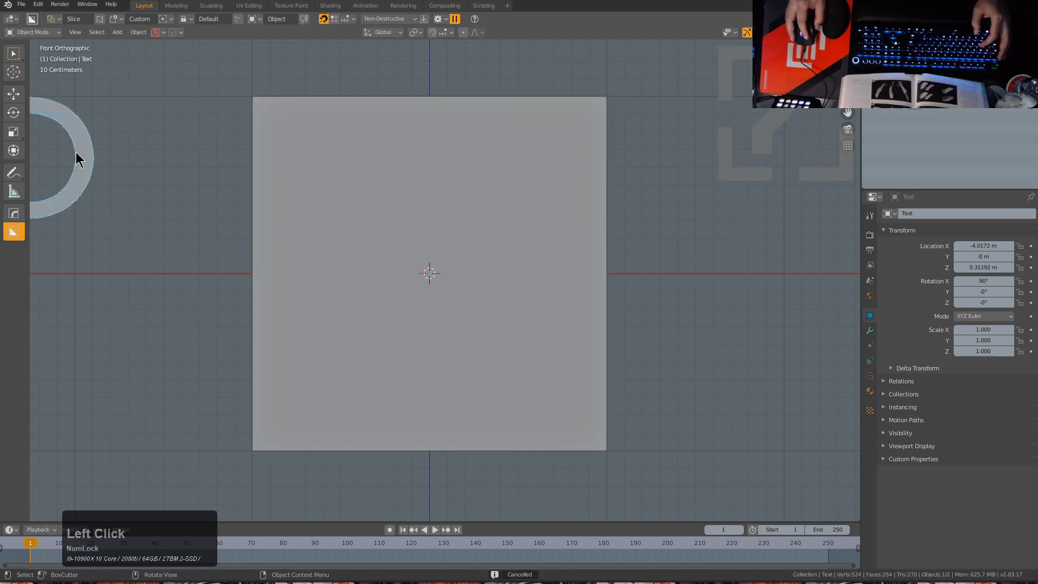
left_click(282, 151)
left_click_drag(243, 89, 451, 180)
left_click_drag(537, 199, 528, 204)
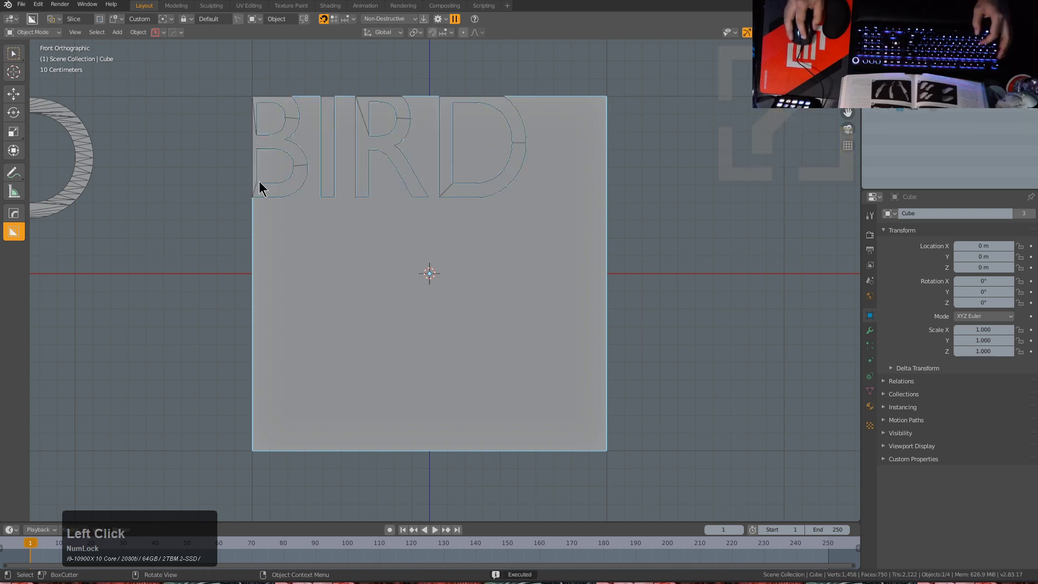
mouse_move(240, 169)
left_mouse_down()
mouse_move(553, 300)
mouse_move(600, 301)
left_mouse_up()
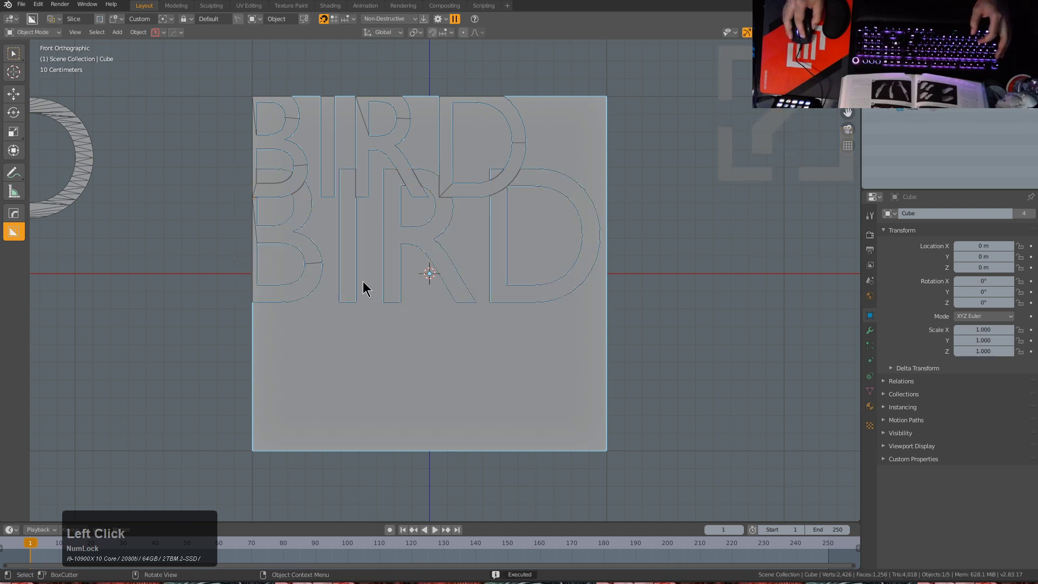
Step: Slice five more BIRD copies of varying sizes into the panel's middle and lower half, overlapping one another
left_click_drag(355, 269, 593, 355)
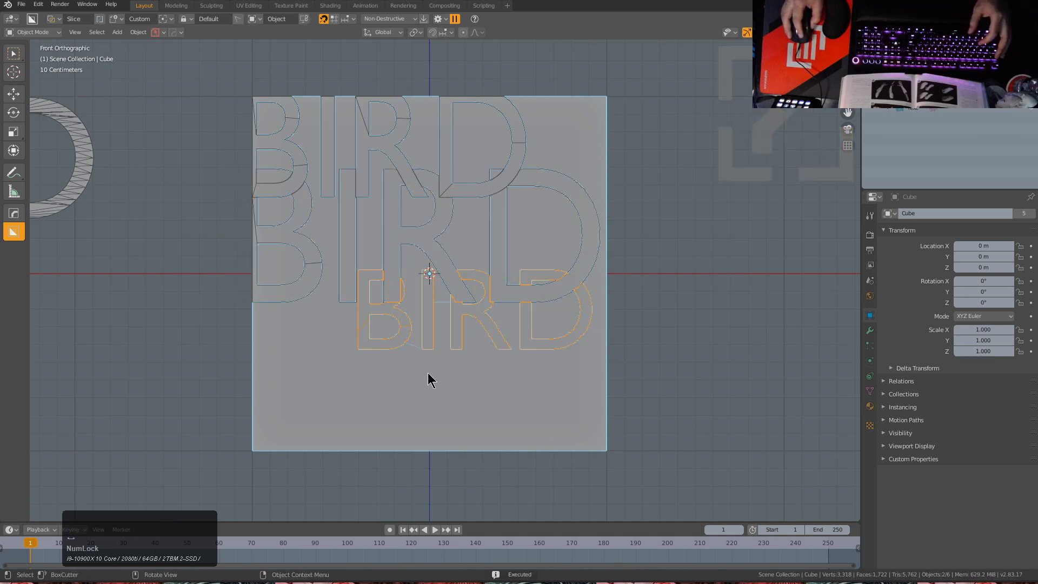
left_click_drag(256, 335, 463, 418)
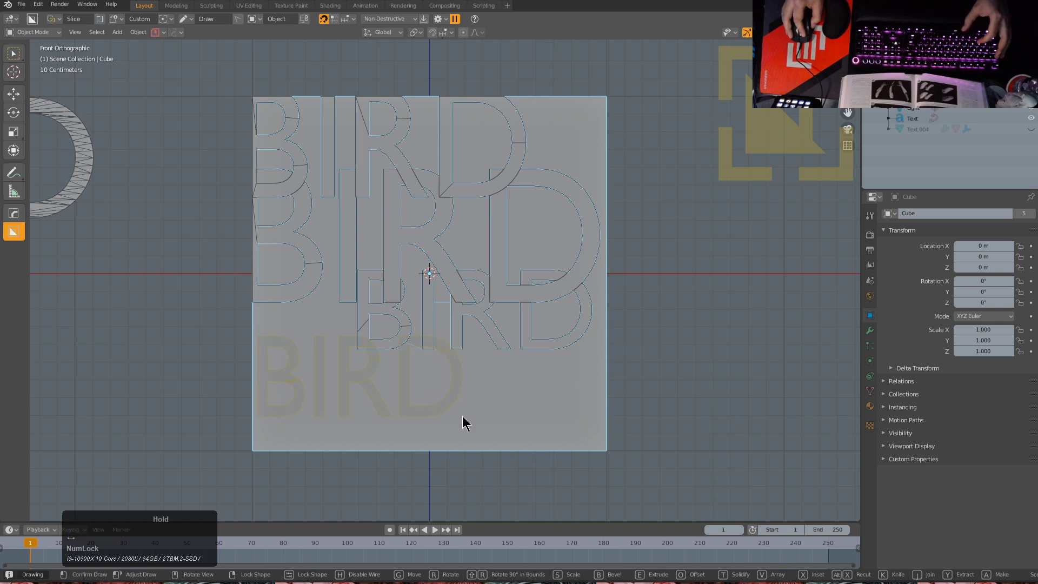
mouse_move(484, 374)
left_mouse_down()
mouse_move(600, 421)
mouse_move(458, 422)
mouse_move(425, 411)
mouse_move(546, 439)
left_mouse_up()
left_click_drag(445, 430, 442, 430)
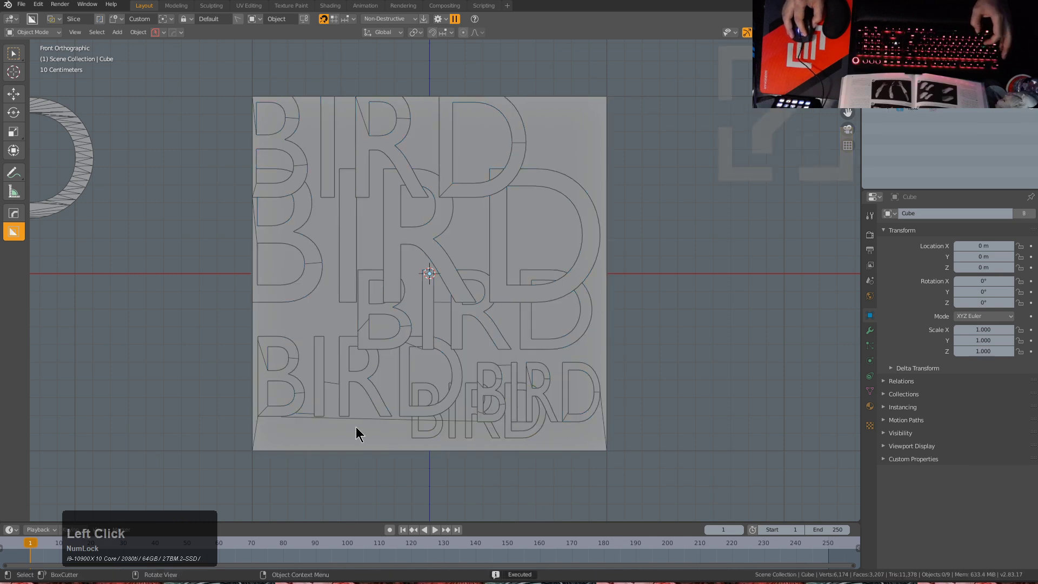
left_click_drag(290, 398, 392, 451)
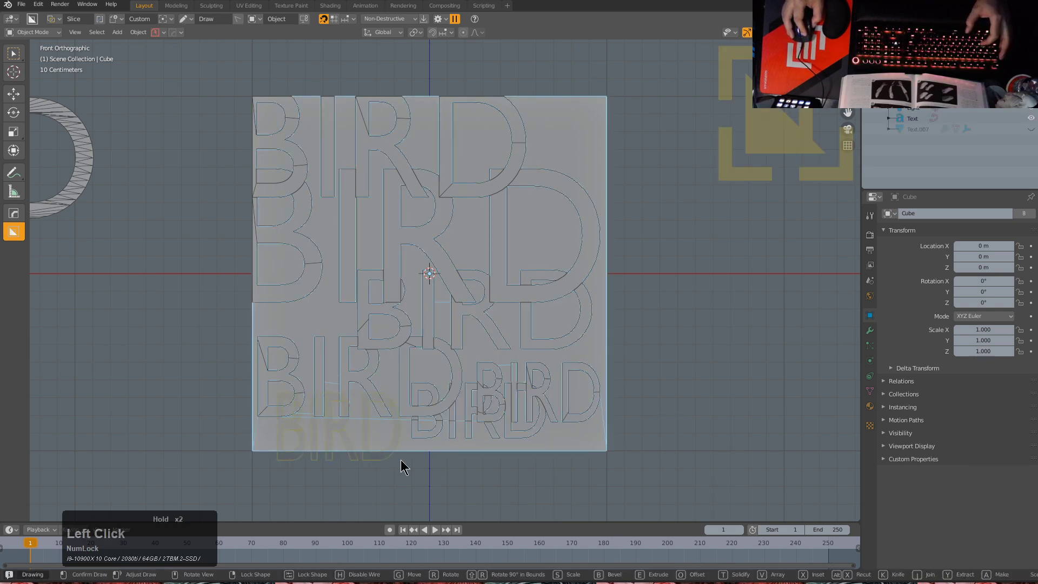
Step: Slice further BIRD copies across the panel's centre rows and upper-right corner, running the last one past the edge
left_click_drag(311, 325, 309, 319)
mouse_move(272, 278)
left_mouse_down()
mouse_move(377, 331)
mouse_move(427, 342)
mouse_move(456, 311)
left_mouse_up()
mouse_move(411, 206)
left_mouse_down()
mouse_move(565, 277)
mouse_move(486, 264)
left_mouse_up()
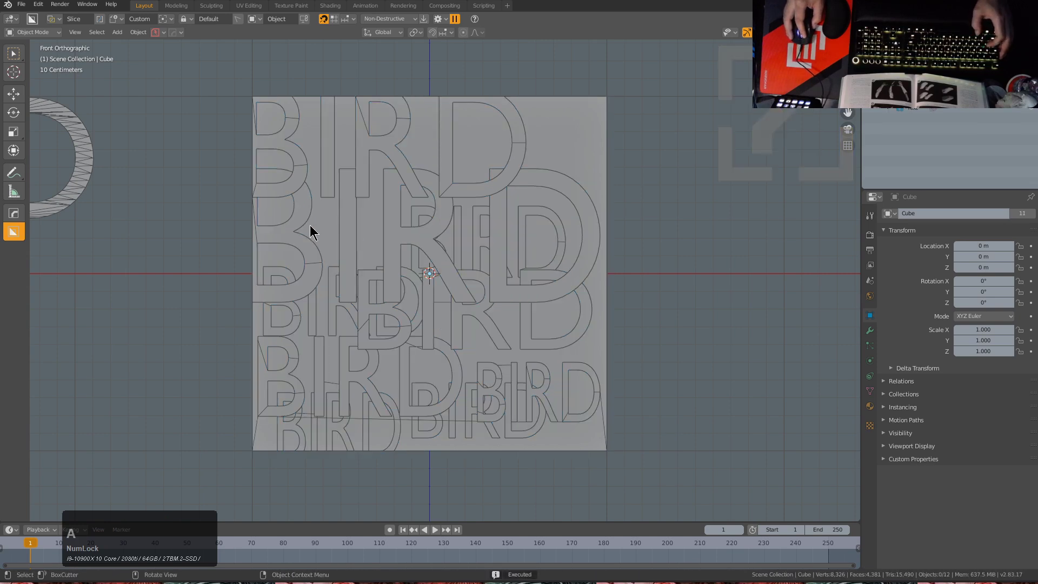
left_click_drag(322, 231, 427, 277)
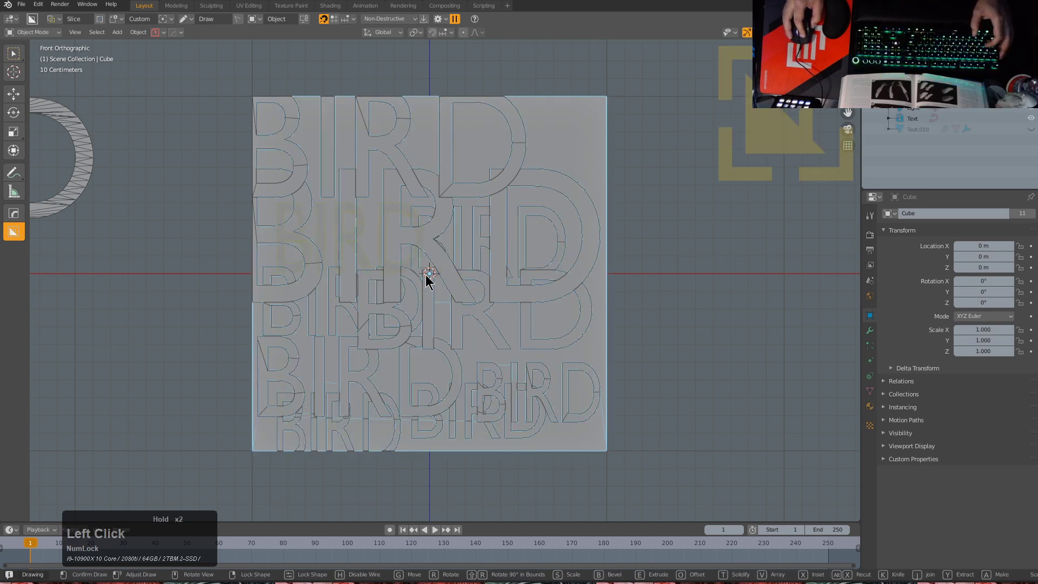
mouse_move(469, 156)
left_mouse_down()
mouse_move(590, 186)
mouse_move(563, 164)
mouse_move(561, 109)
mouse_move(609, 138)
left_mouse_up()
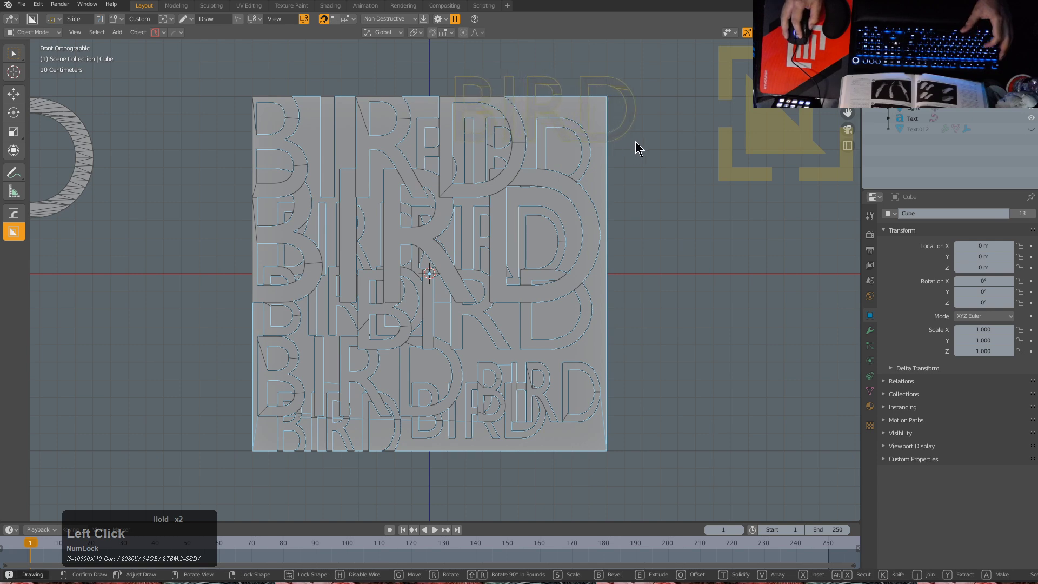
left_click_drag(636, 143, 627, 142)
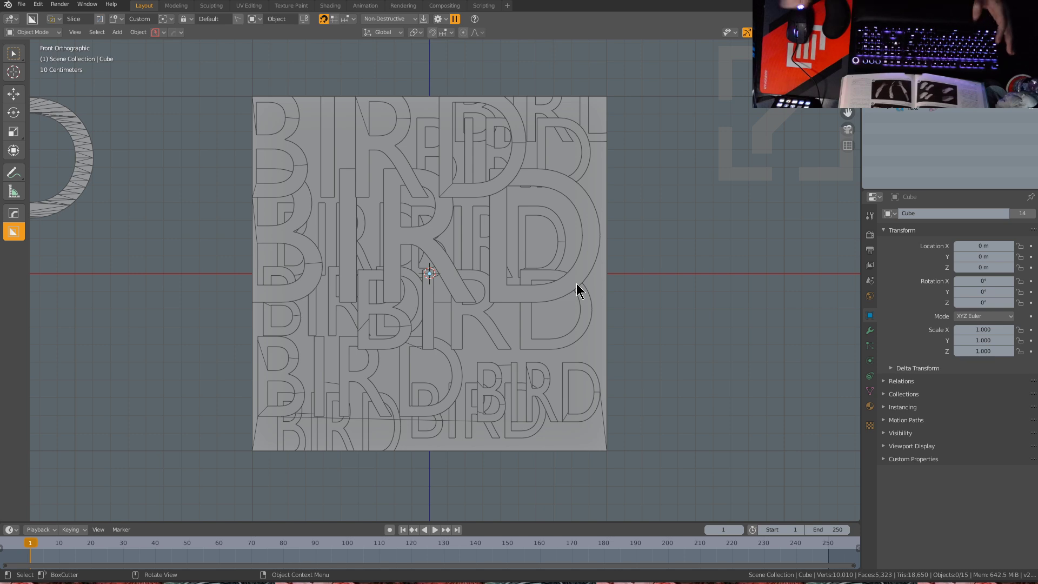
Step: Select the source BIRD text, reselect the panel, and slice a large BIRD copy into its lower-right area past the edge
scroll(284, 200, "up", 2)
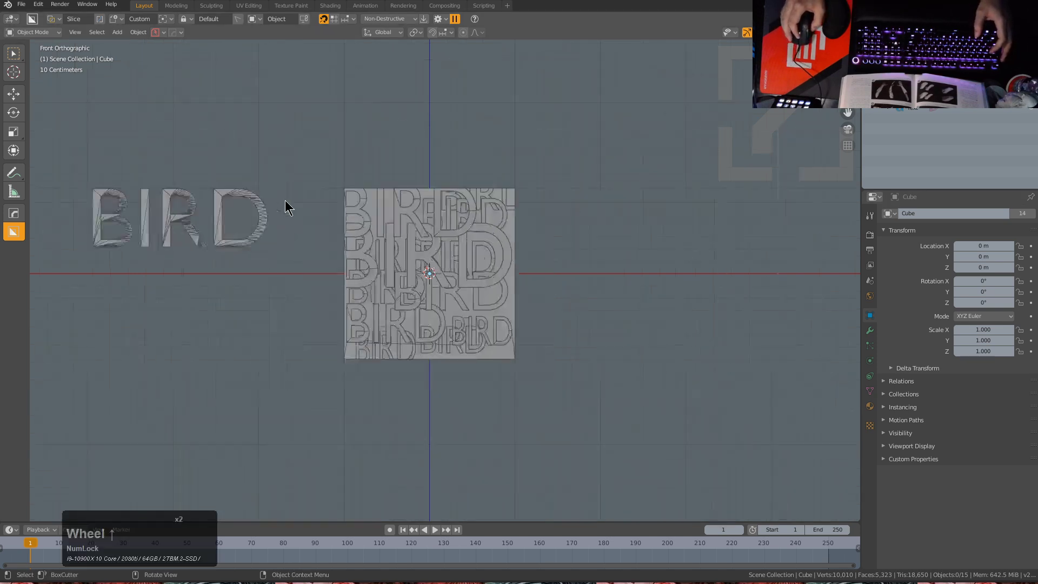
scroll(284, 201, "up", 2)
left_click(198, 195)
scroll(346, 162, "up", 1)
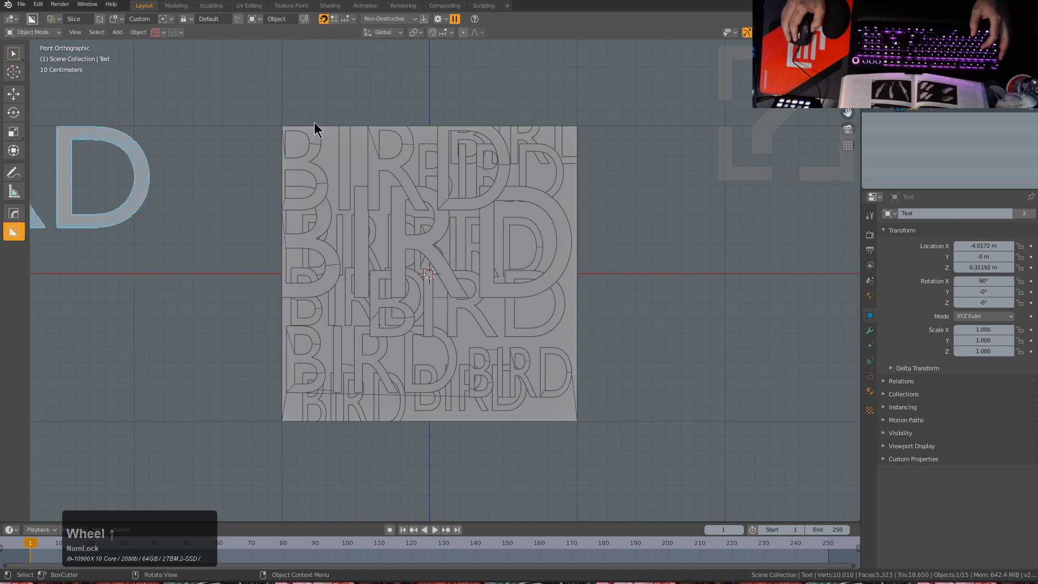
scroll(433, 222, "up", 1)
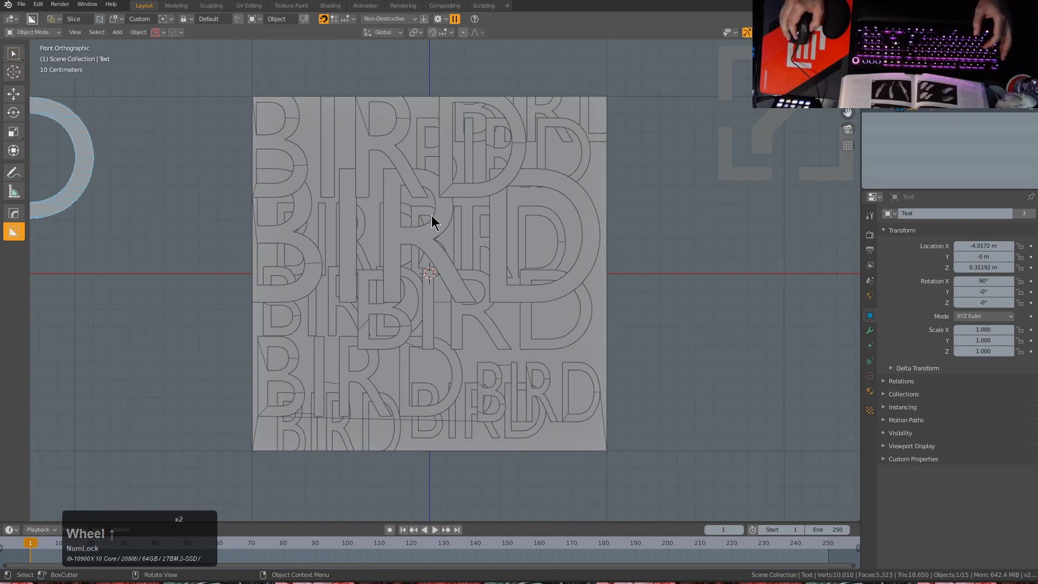
left_click(575, 354)
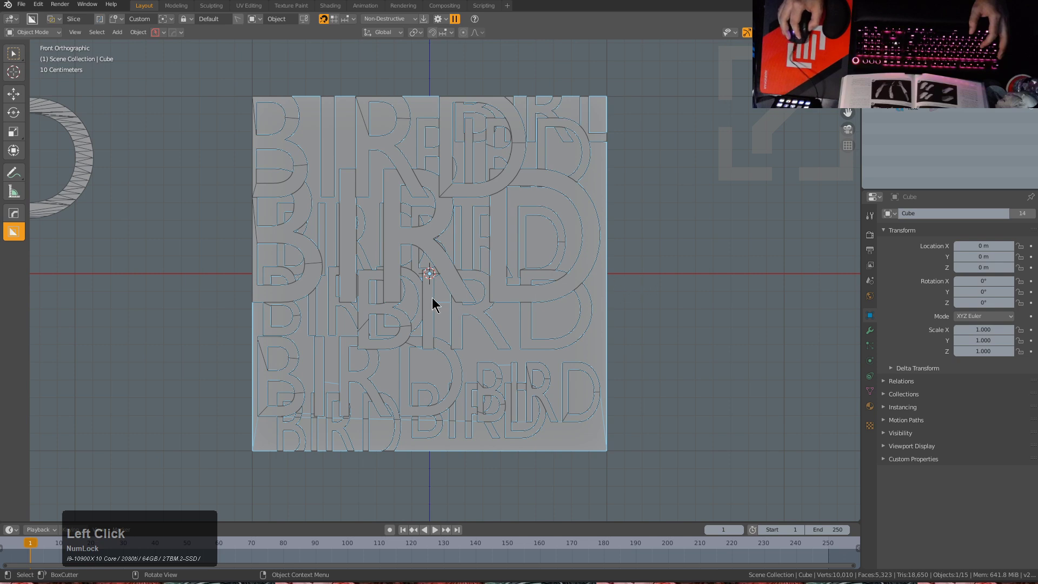
left_click_drag(424, 282, 653, 378)
left_click(562, 294)
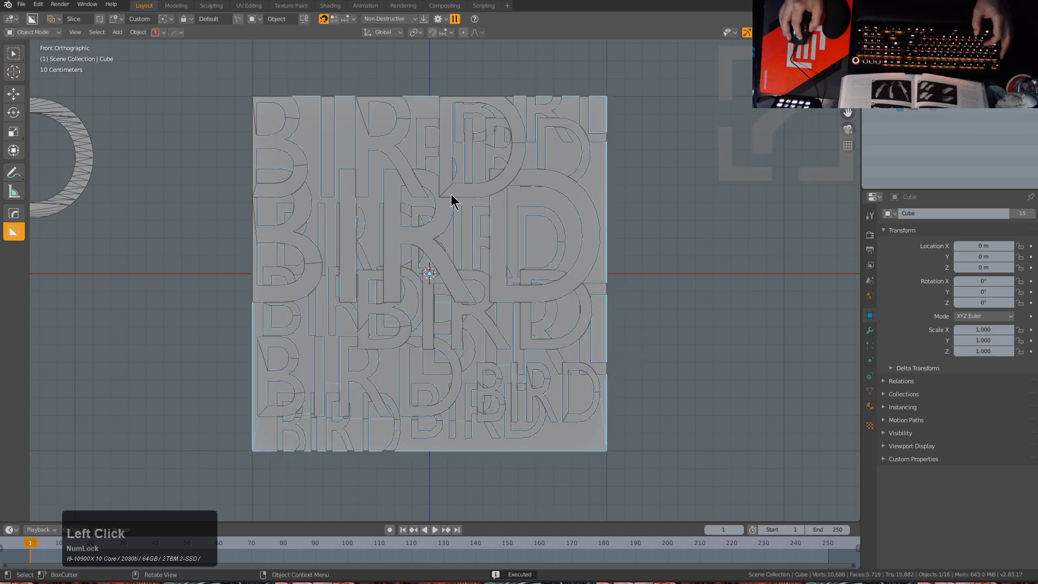
Step: Slice one BIRD copy across the panel's right side above centre and another over its upper-left corner
left_click_drag(457, 188, 674, 282)
key("a")
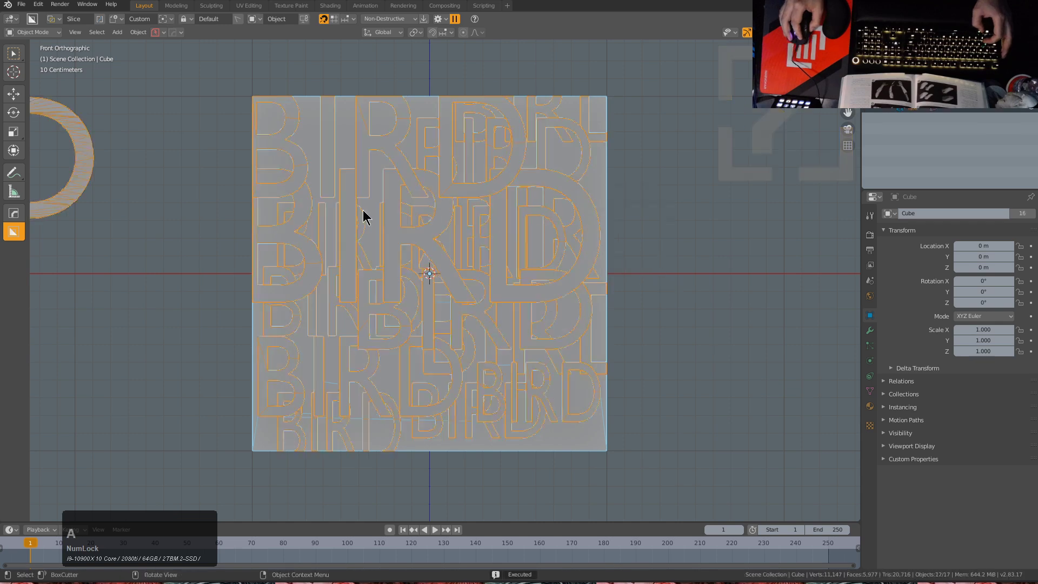
left_click(339, 151)
left_click_drag(259, 98, 441, 172)
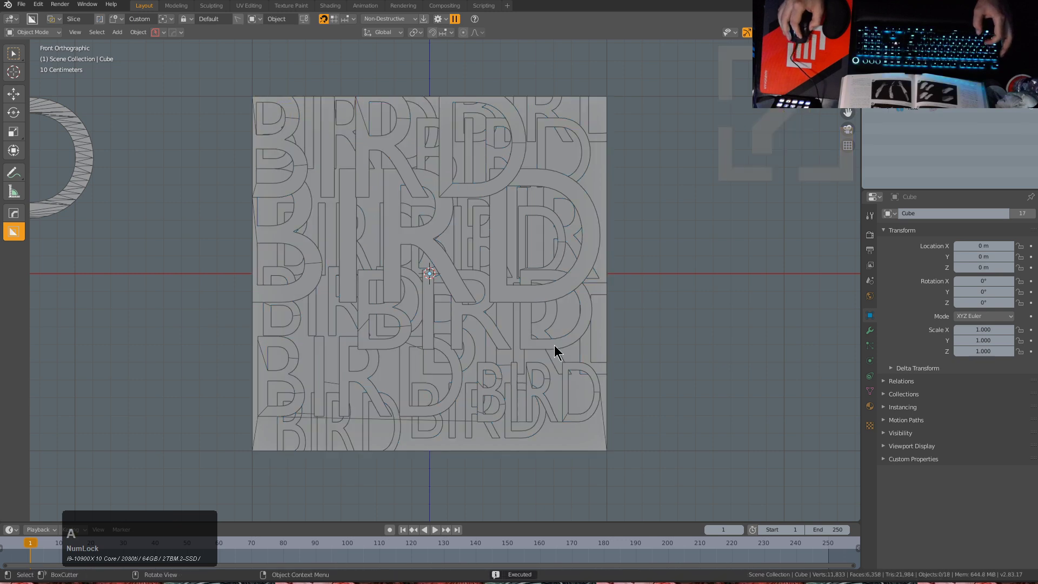
Step: Slice BIRD over the panel's lower-right and lower-left areas, and select the source BIRD text beside it
left_click(453, 417)
mouse_move(423, 396)
left_mouse_down()
mouse_move(574, 440)
mouse_move(596, 465)
mouse_move(558, 439)
left_mouse_up()
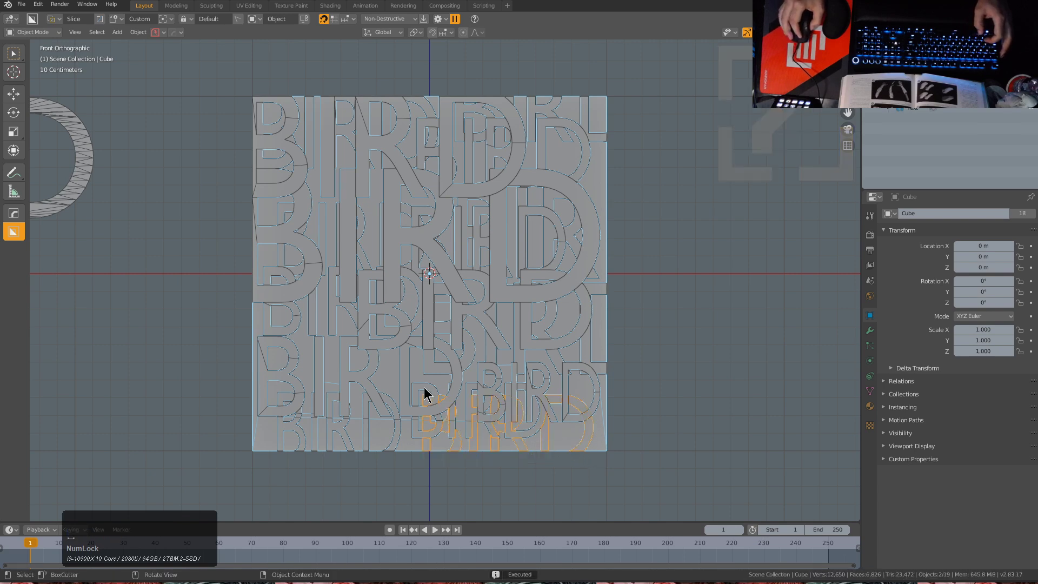
key("a")
key("a")
left_click(384, 362)
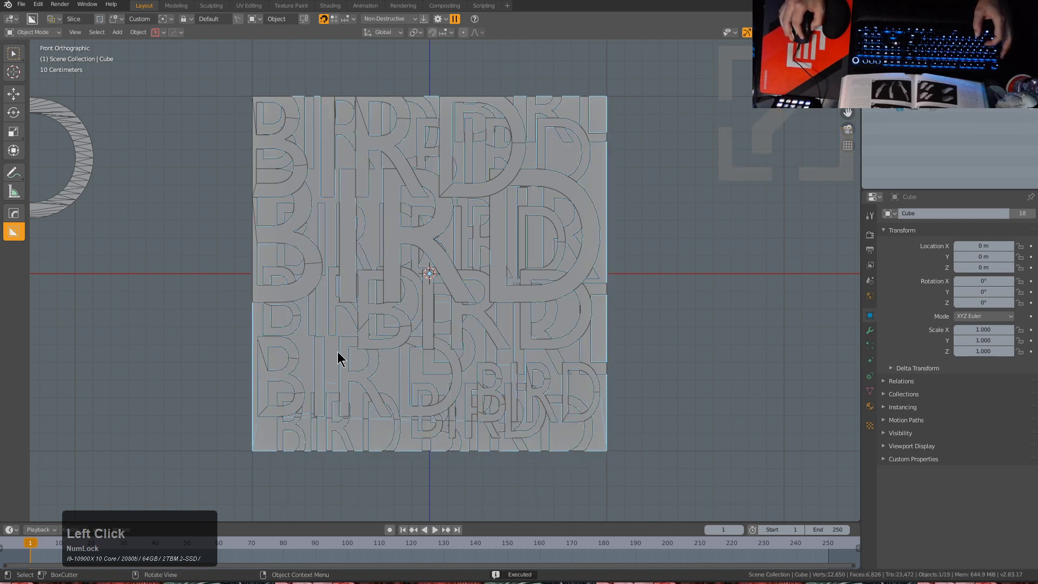
left_click_drag(329, 343, 487, 417)
mouse_move(495, 271)
middle_mouse_down("shift")
mouse_move(521, 252)
mouse_move(511, 250)
middle_mouse_up("shift")
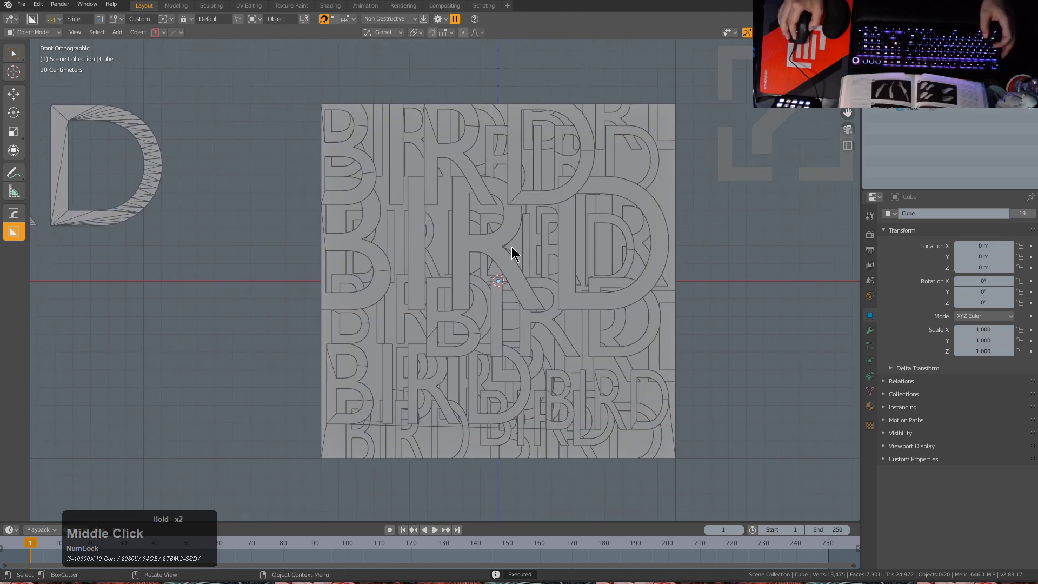
left_click(145, 160)
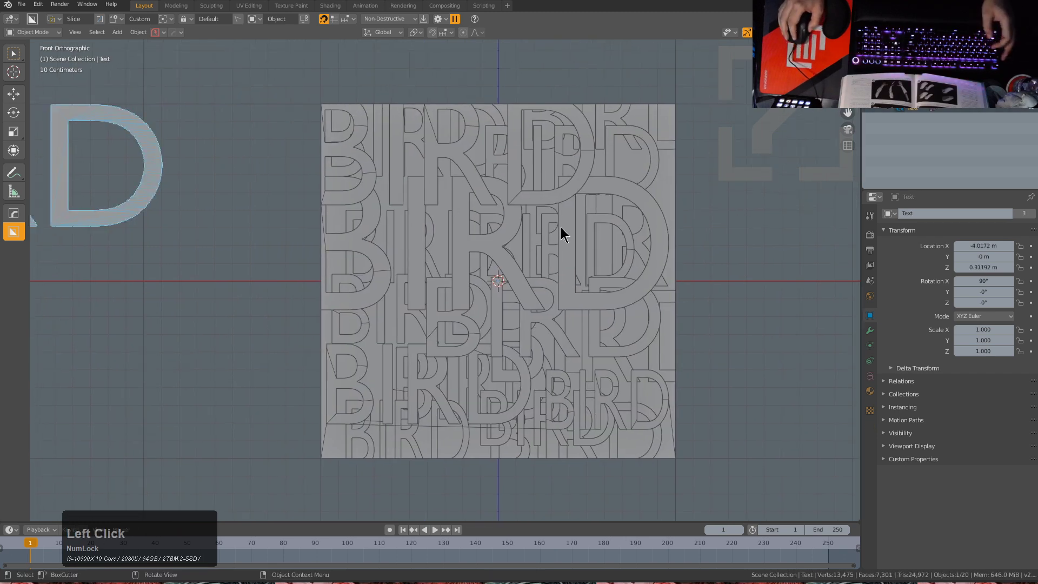
scroll(541, 223, "down", 1)
middle_click_drag(521, 219, 510, 262)
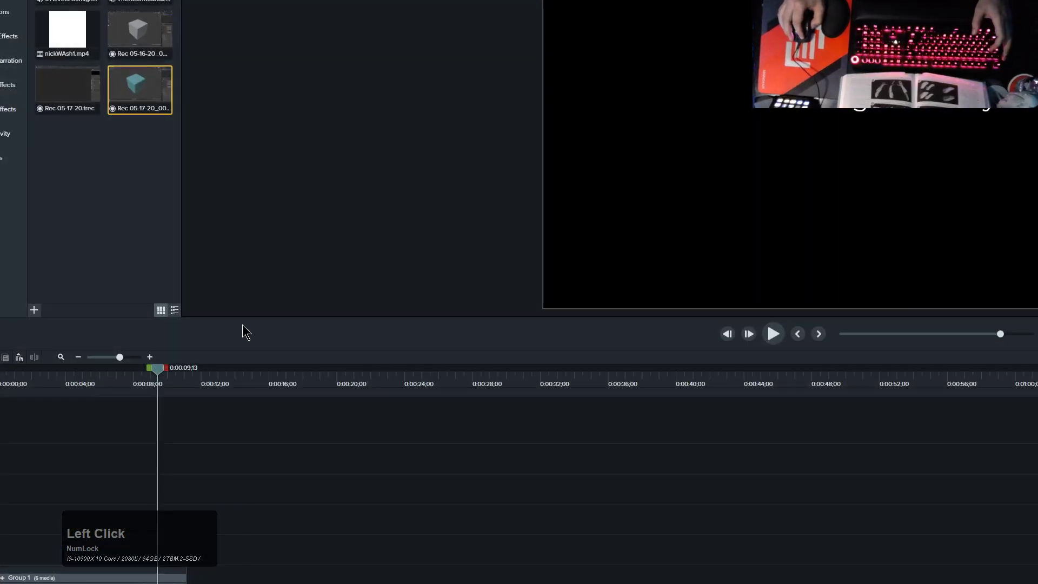
Step: In the video editor, expand Group 1 in the timeline and open the project containing the Rec 05-15-20 recording
double_click(181, 577)
left_click(92, 244)
left_click(32, 1)
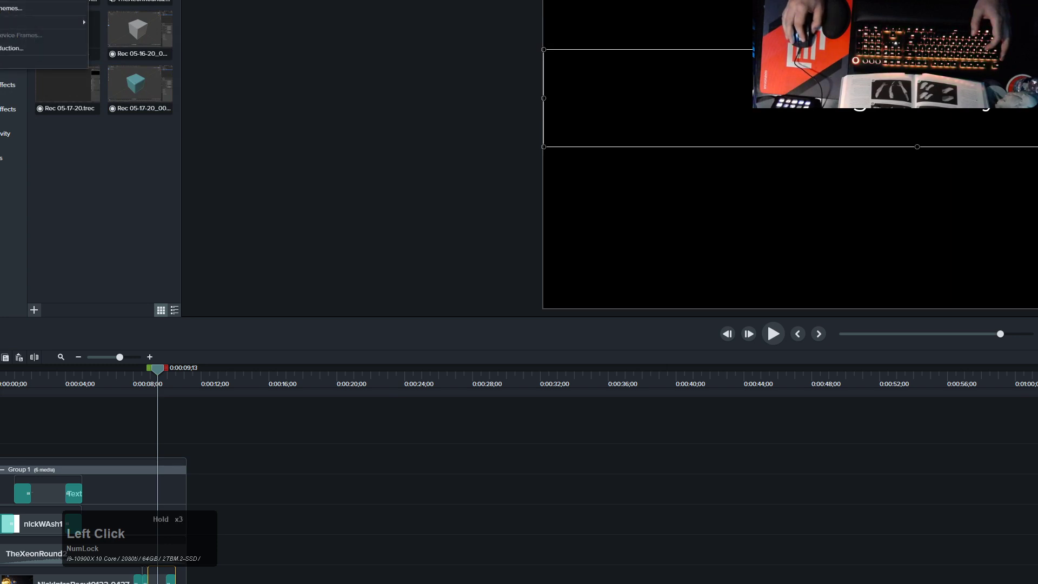
left_click(914, 268)
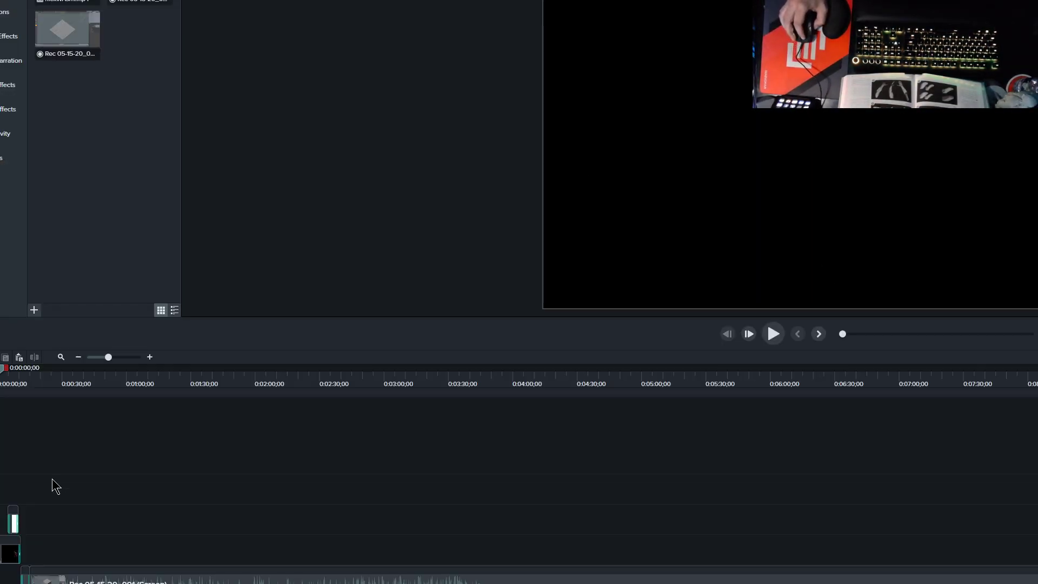
Step: Move the playhead to 0:00:14;03 and delete the Rec 05-15-20 screen recording clip from the timeline
left_click(10, 380)
left_click_drag(11, 380, 28, 388)
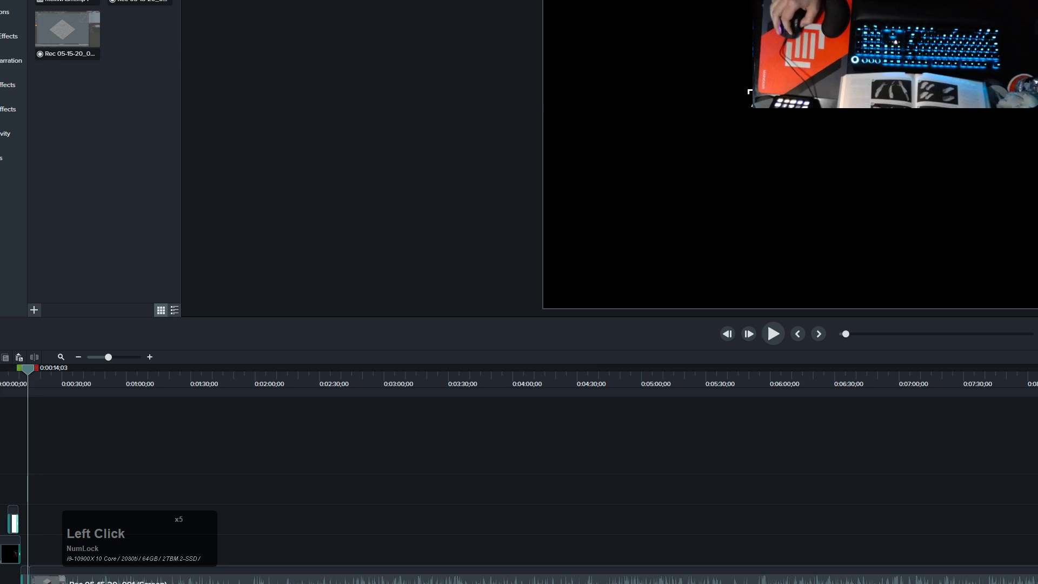
key("Delete")
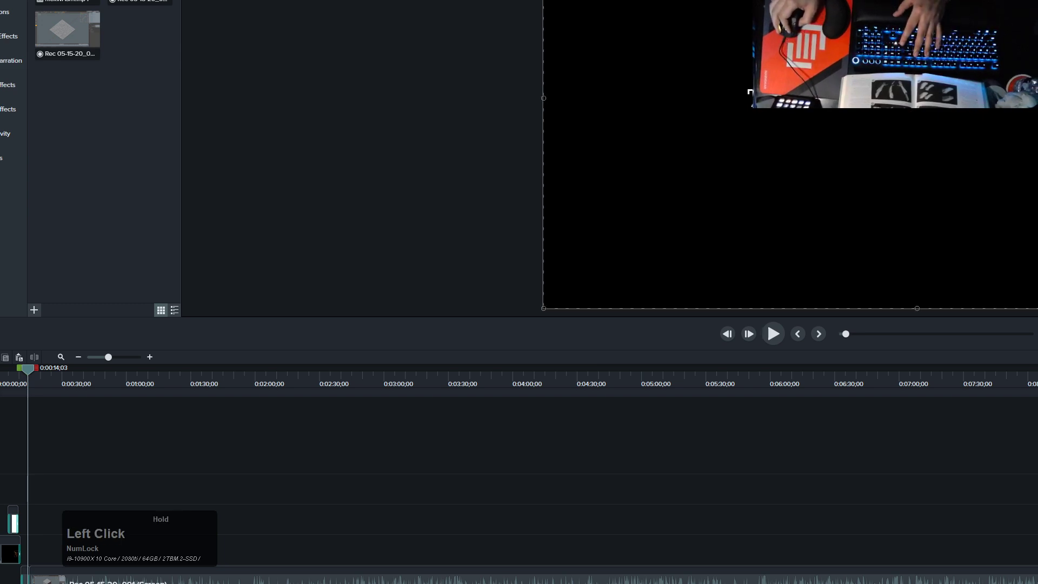
left_click(48, 578)
key("Delete")
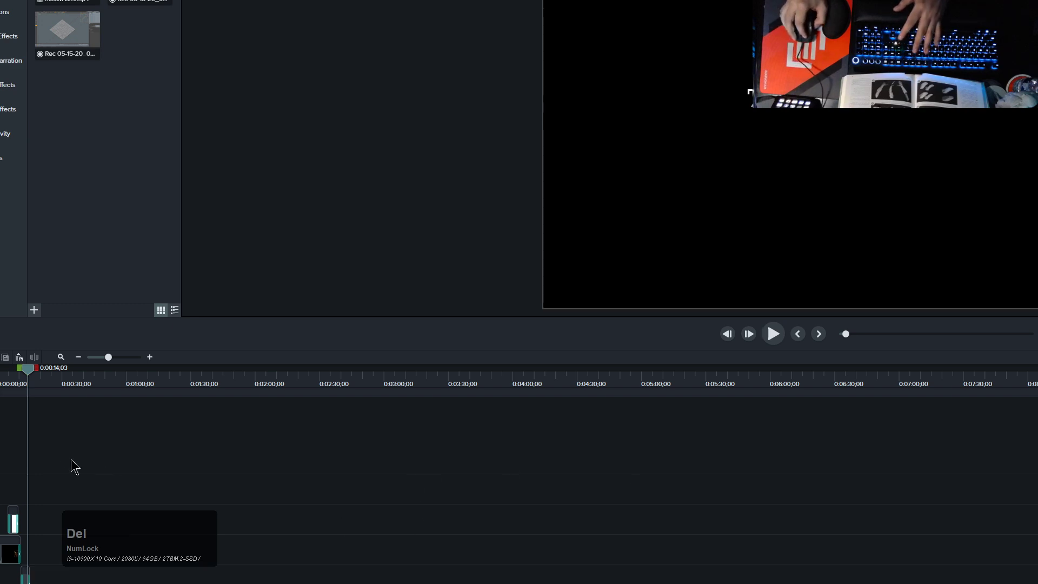
Step: Replace the existing text of the title at 0:00:14;03 with a new title, and return to Blender
left_click(885, 139)
double_click(886, 98)
left_click(891, 99)
left_click_drag(797, 99, 897, 98)
key("BackSpace")
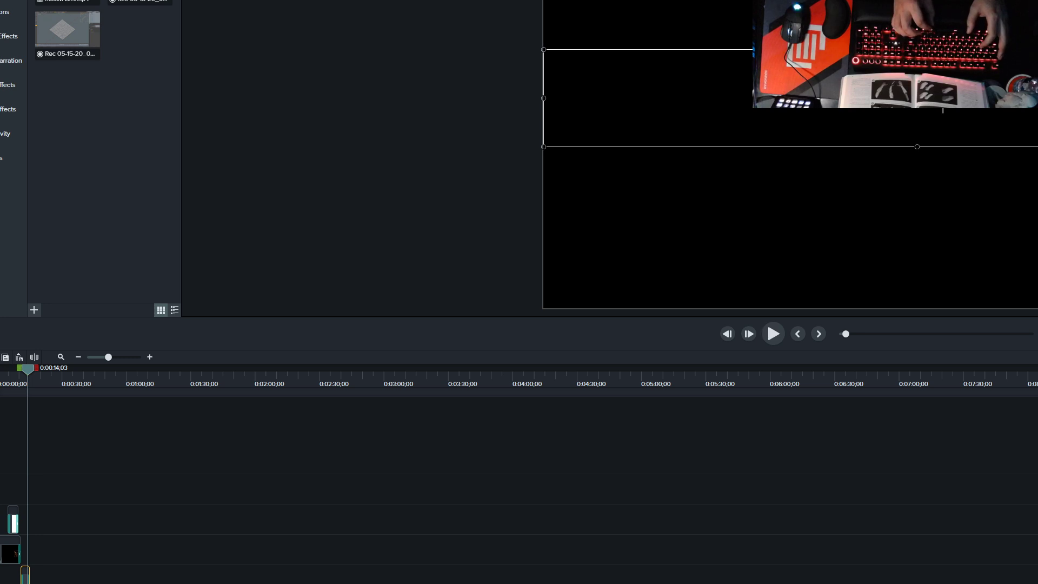
key("Num_Lock")
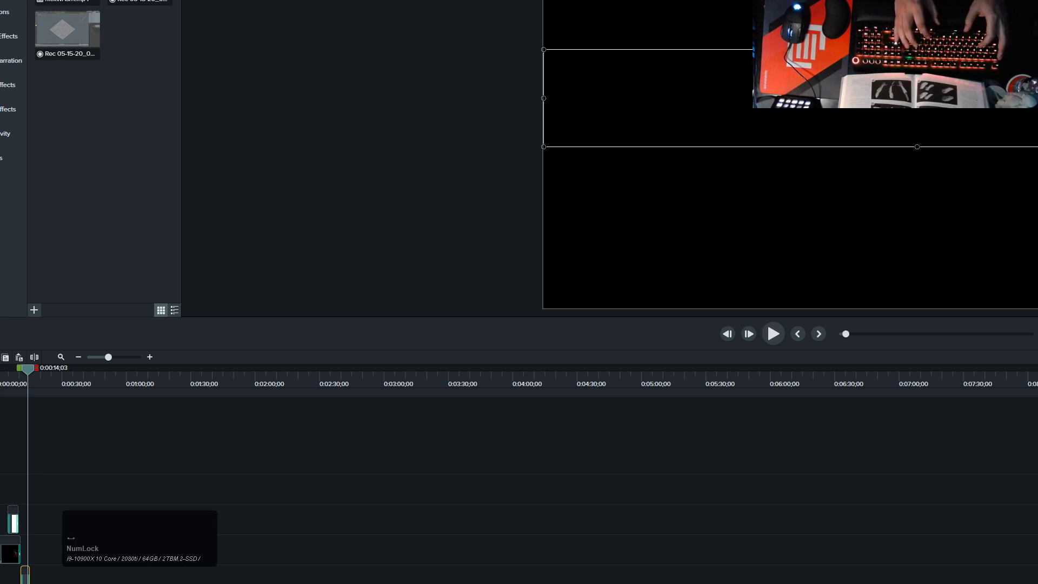
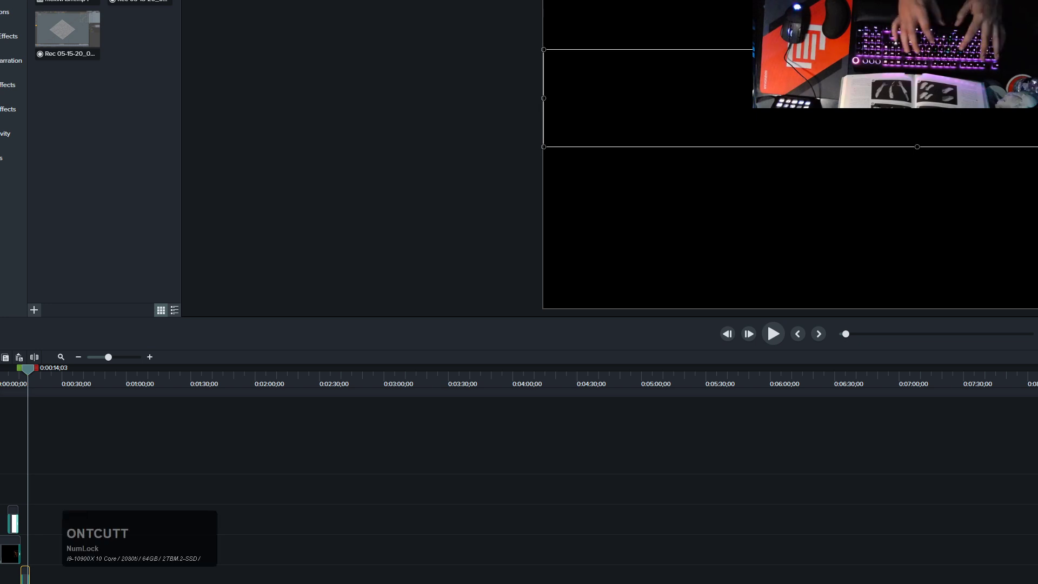
left_click(756, 227)
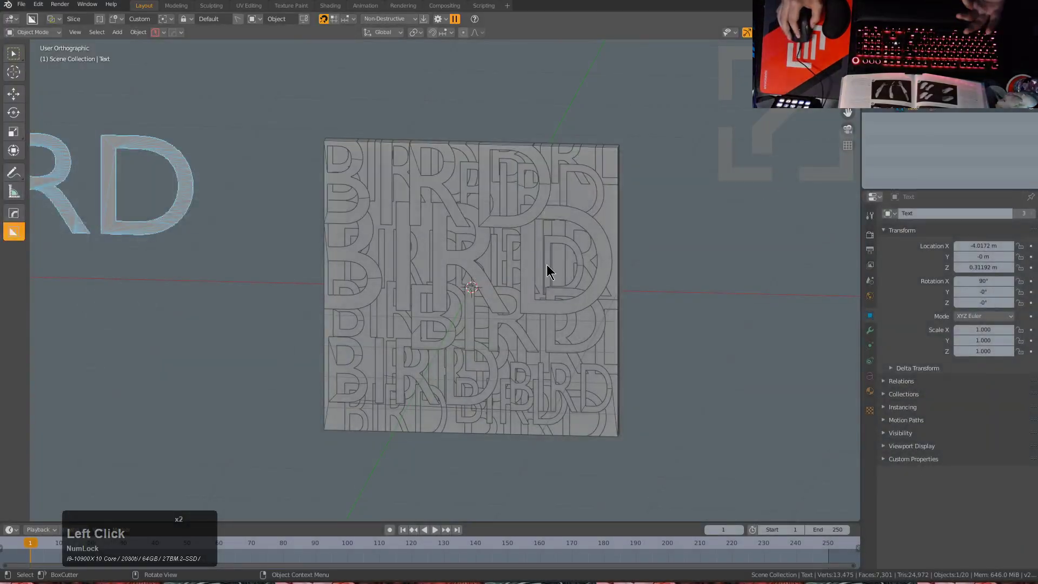
Step: Inspect the sliced BIRD panel from an angle, and close its scene to return to the plain cube scene
middle_click_drag(547, 269, 572, 291)
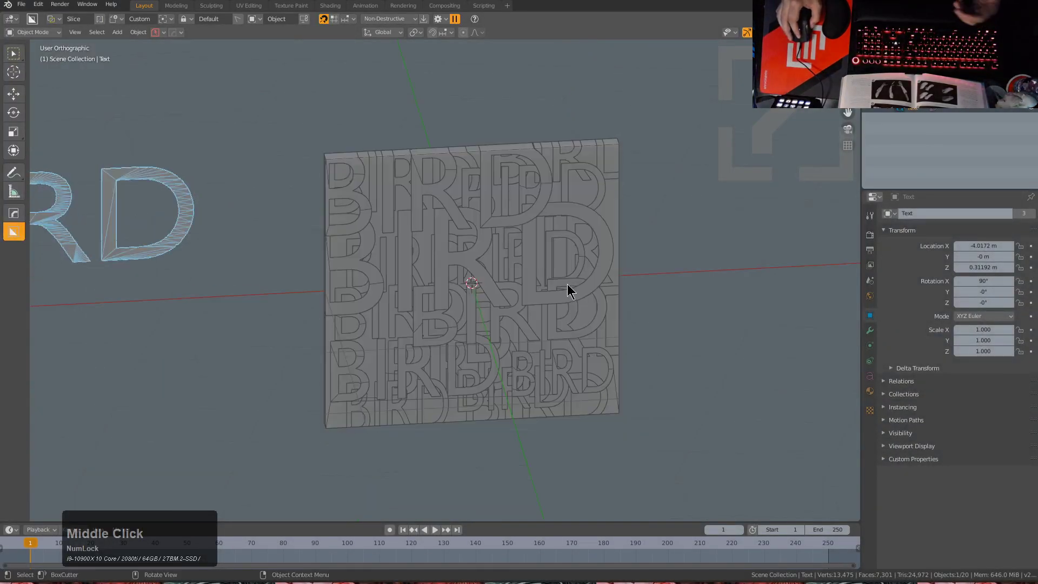
scroll(472, 283, "down", 2)
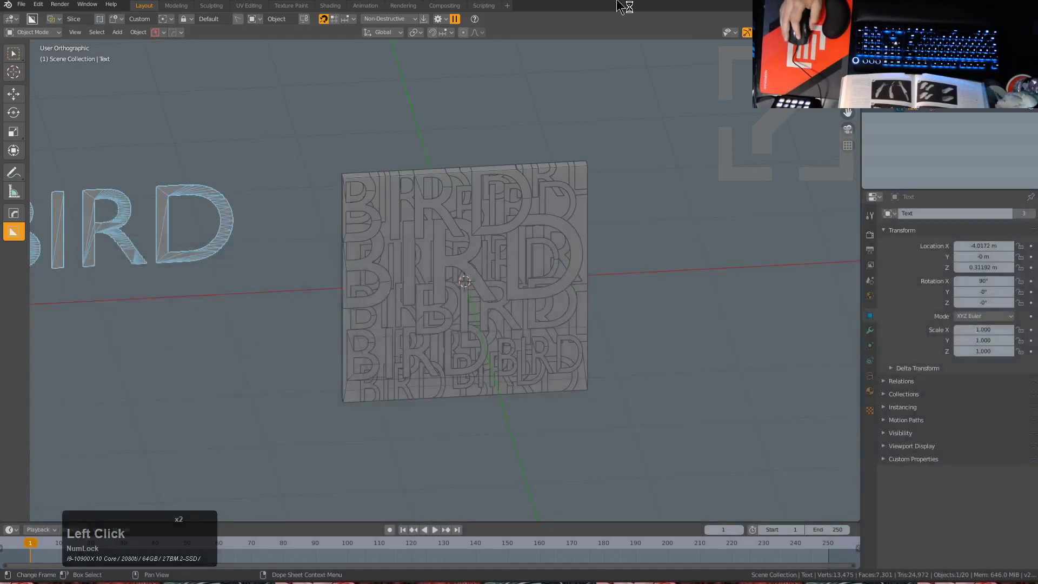
middle_click_drag(683, 204, 605, 340)
scroll(424, 283, "up", 2)
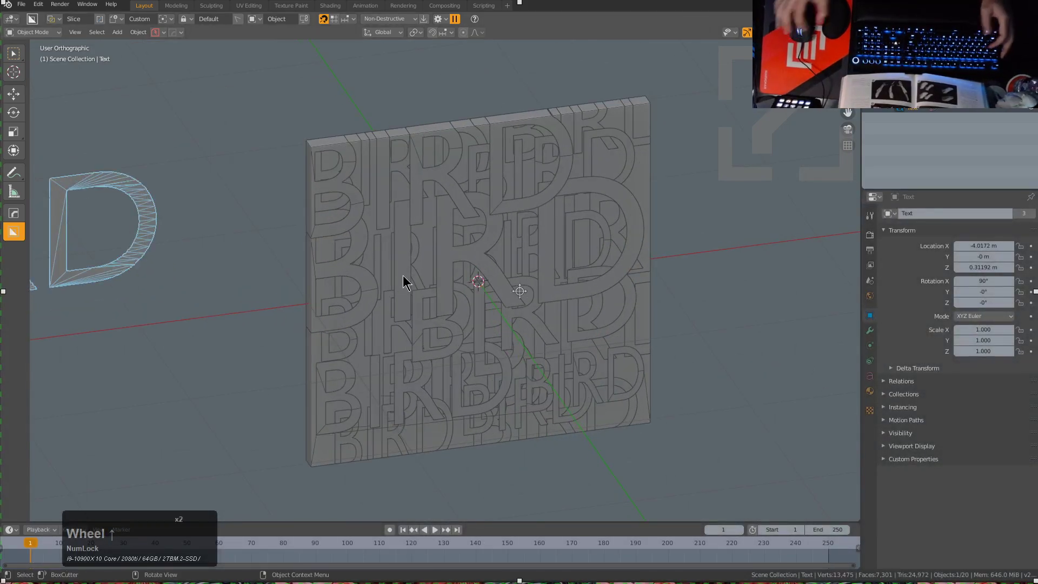
key("ctrl+q")
middle_click_drag(408, 293, 433, 320)
scroll(432, 320, "down", 1)
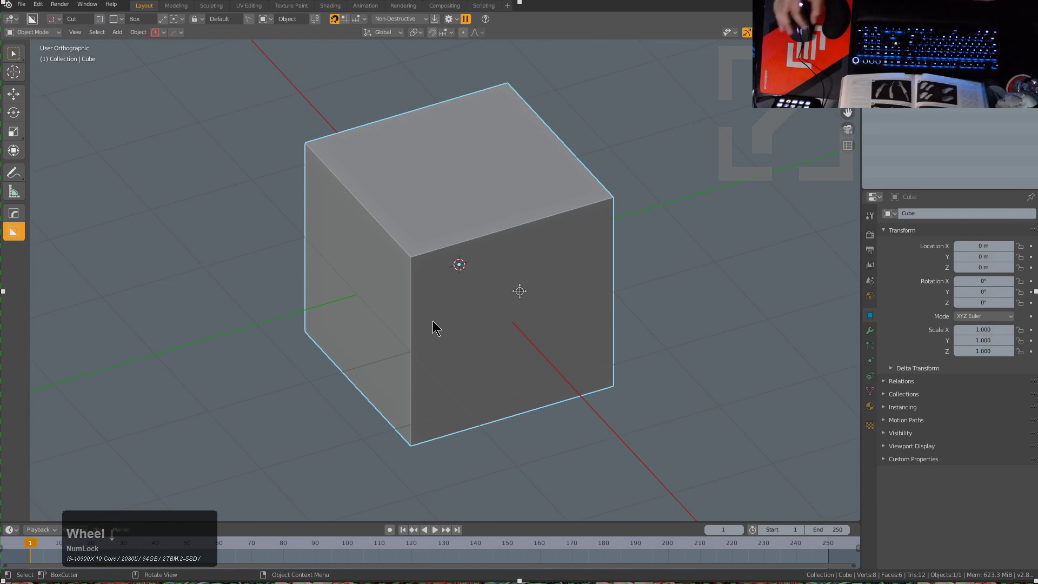
left_click(962, 59)
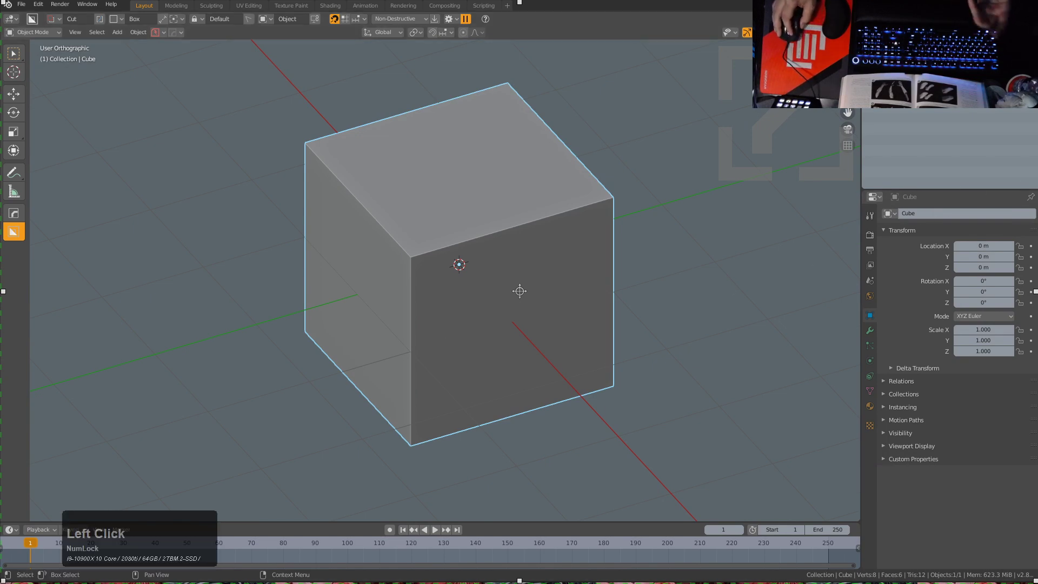
left_click(962, 60)
left_click(962, 60)
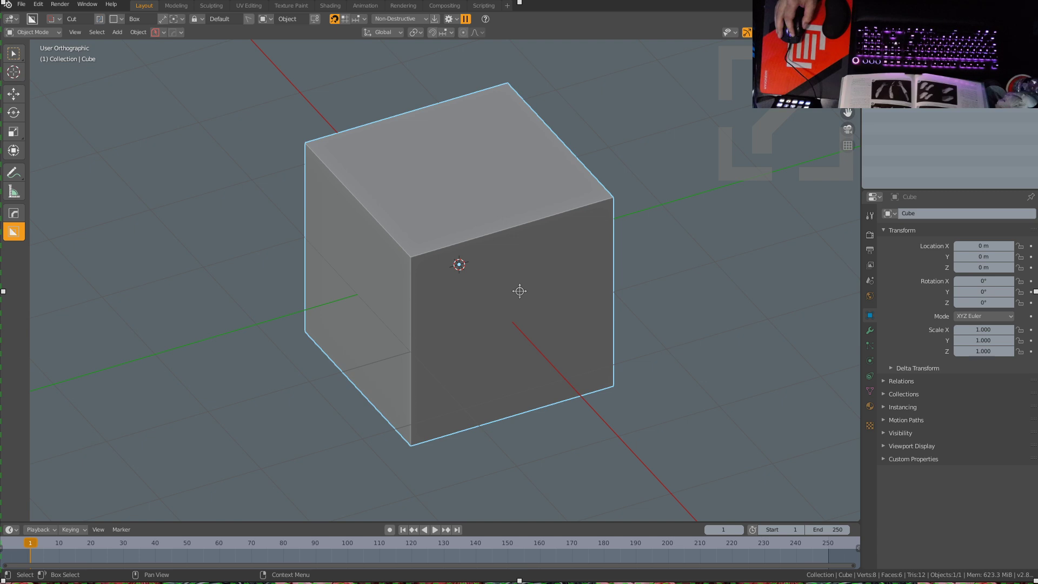
left_click(962, 59)
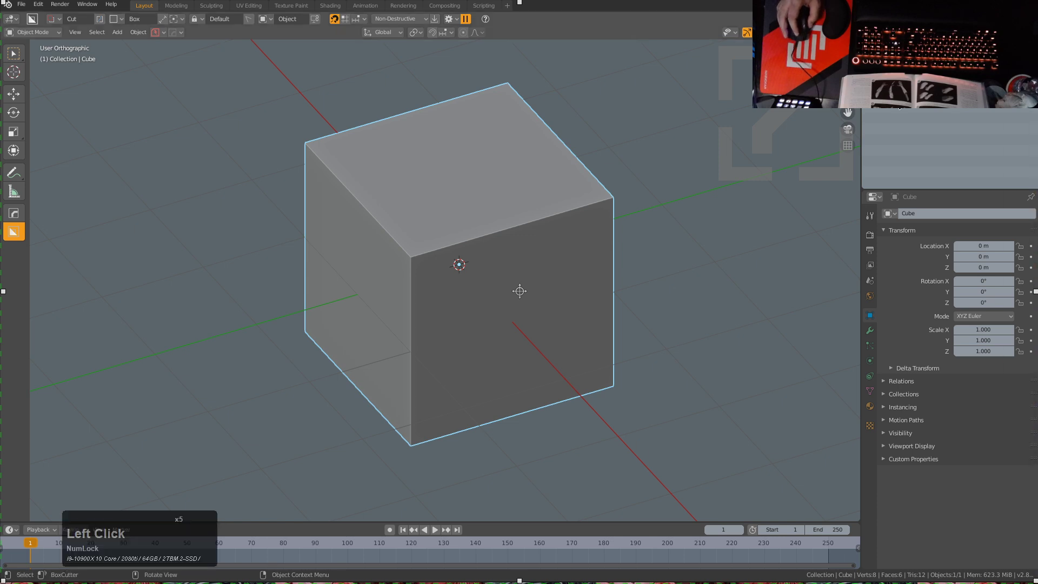
scroll(949, 149, "up", 3)
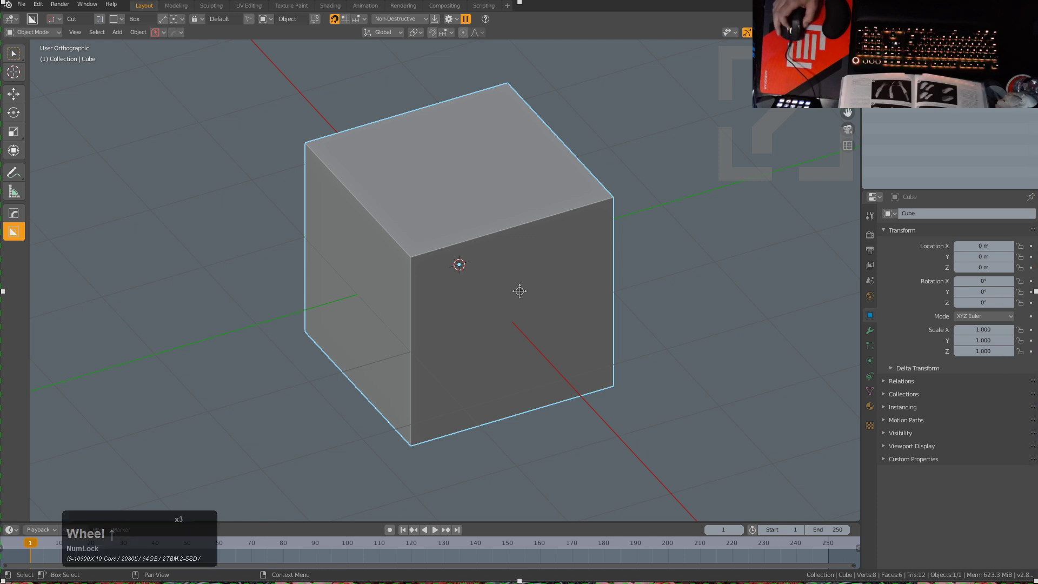
left_click(519, 291)
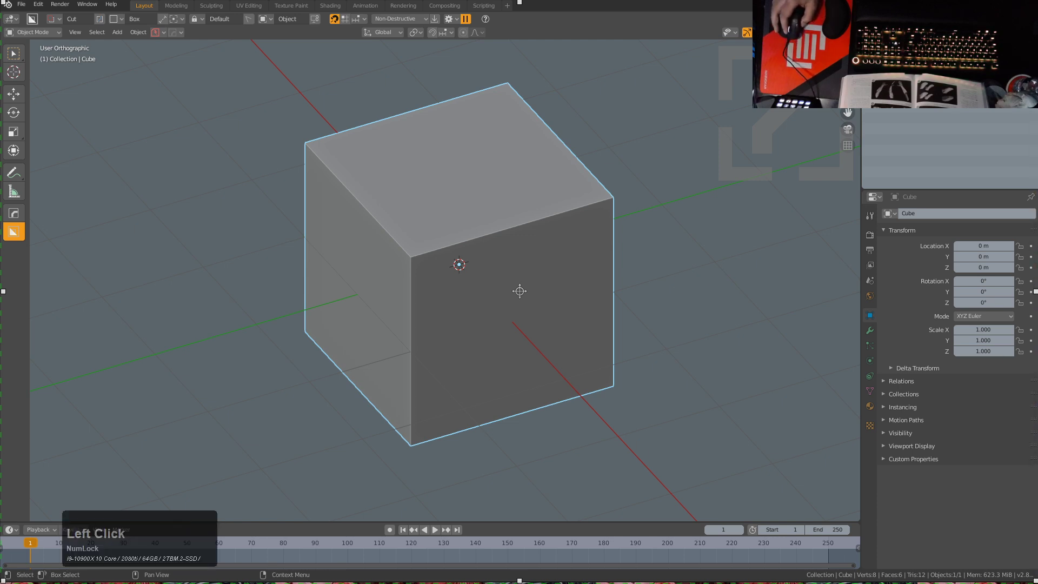
scroll(519, 291, "up", 2)
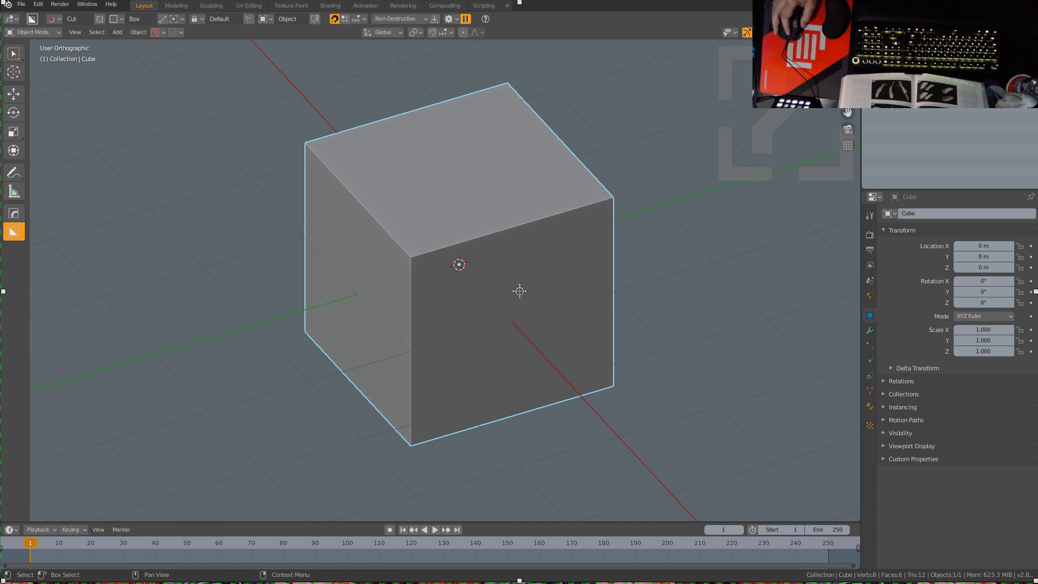
scroll(519, 290, "up", 8)
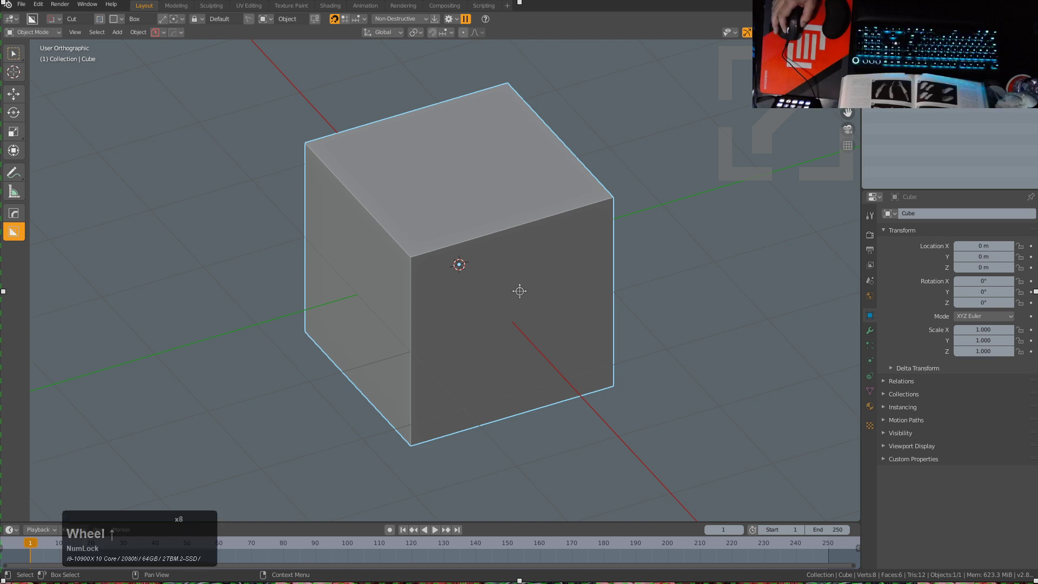
scroll(519, 291, "down", 5)
scroll(519, 291, "down", 2)
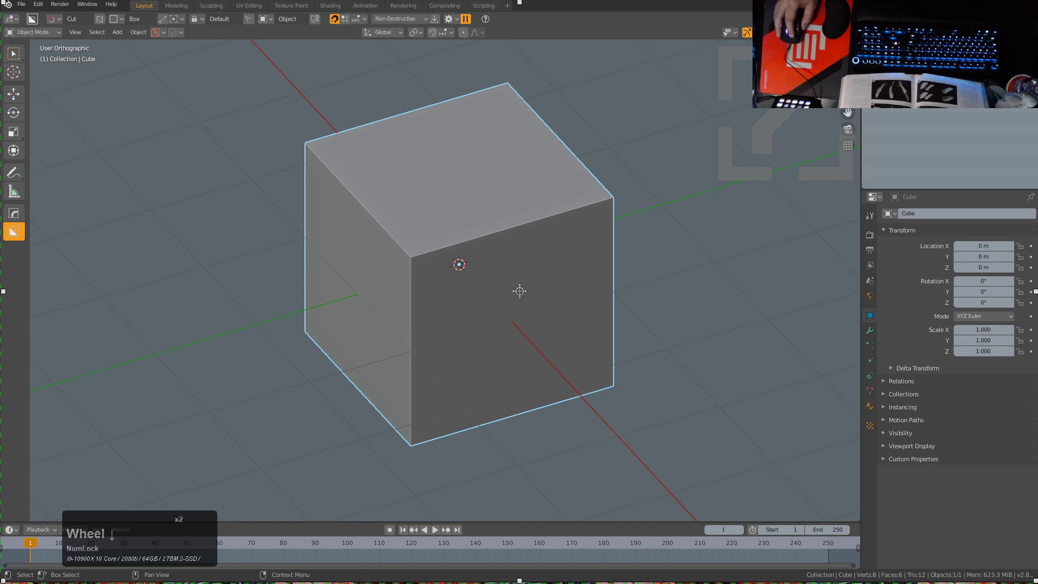
left_click(519, 290)
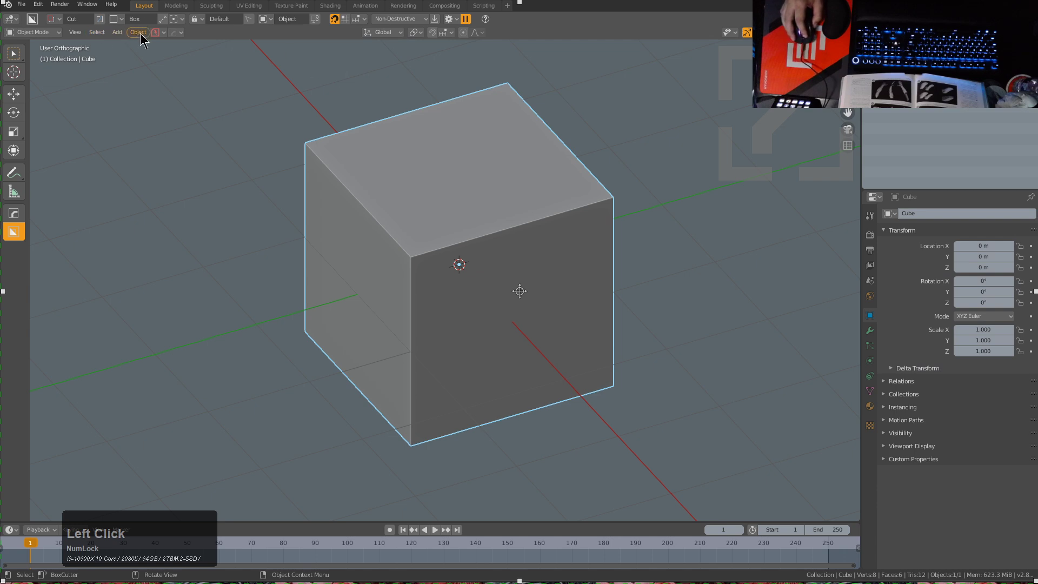
Step: Open the HOps Helper and examine the cube's mesh data, including Normals, and the Auto Smooth option among the Sharp Options
left_click(175, 32)
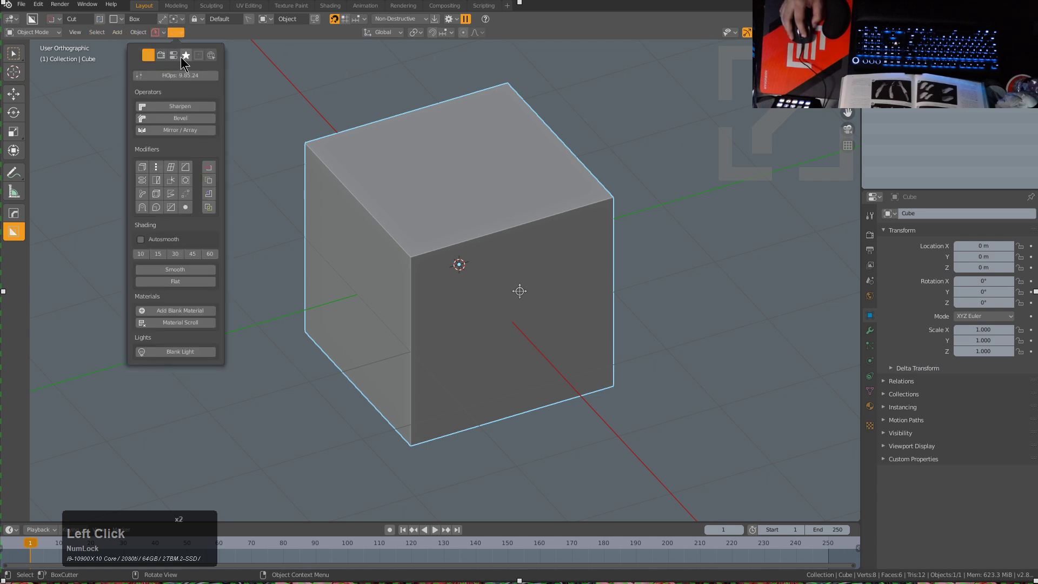
left_click(173, 54)
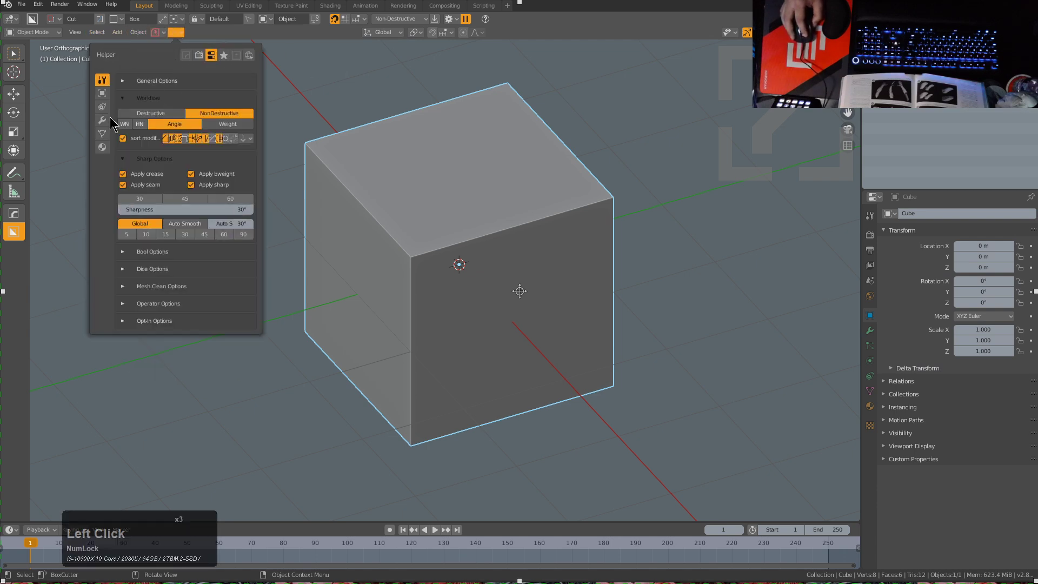
left_click(102, 134)
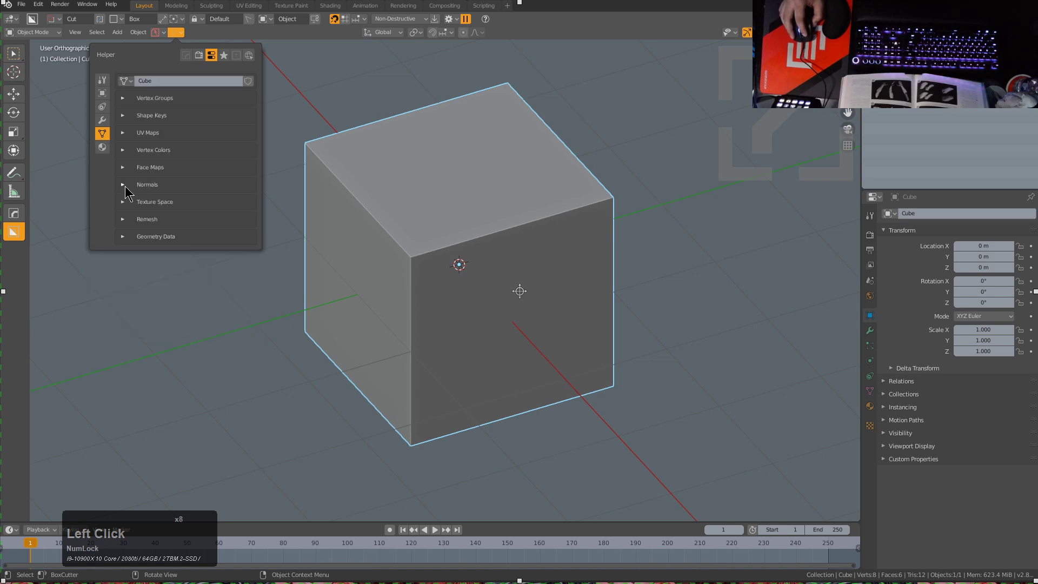
double_click(125, 186)
left_click(102, 79)
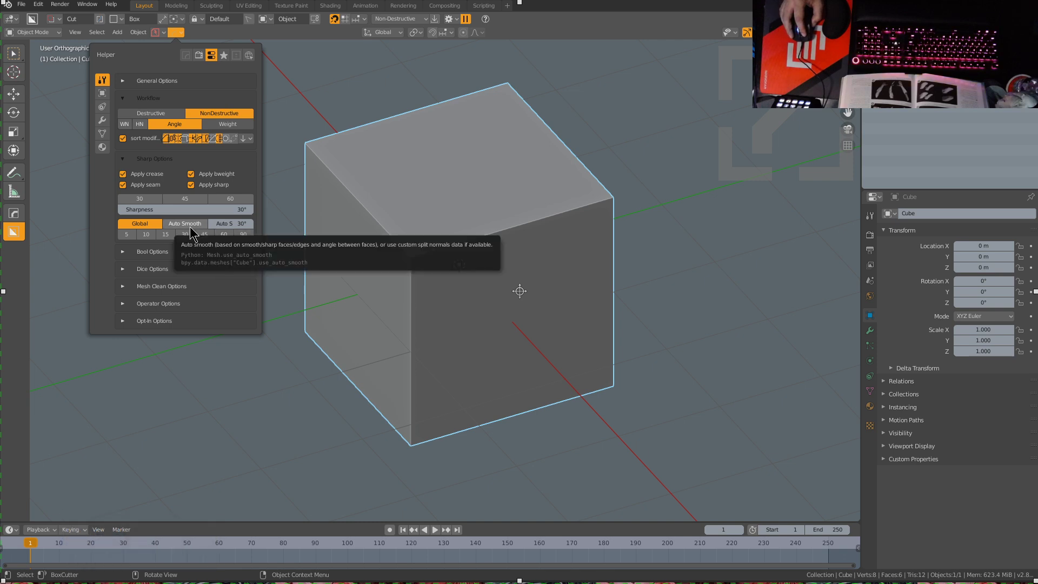
left_click(186, 54)
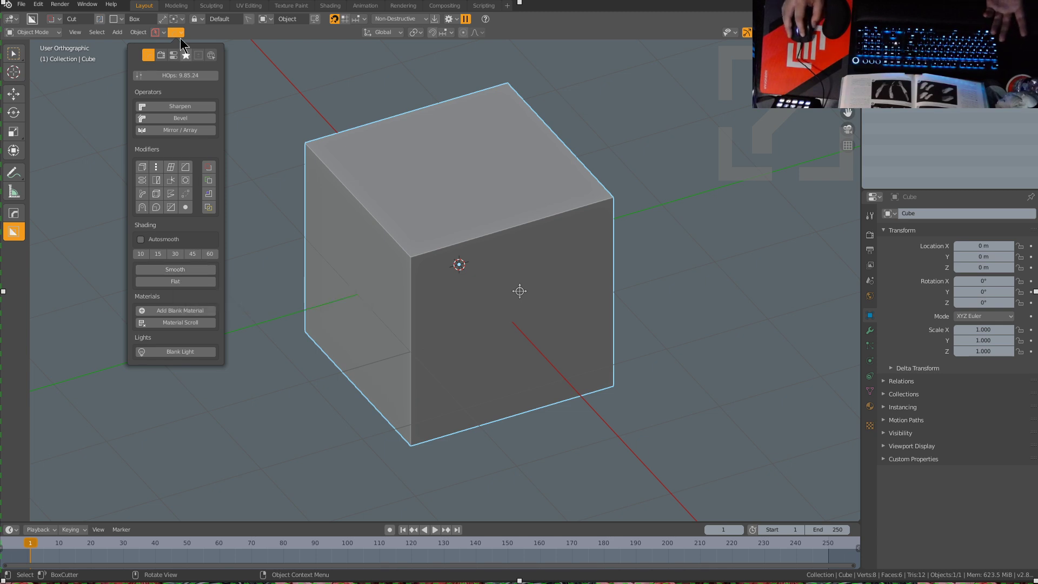
Step: Apply Shade Flat to the cube
left_click(139, 32)
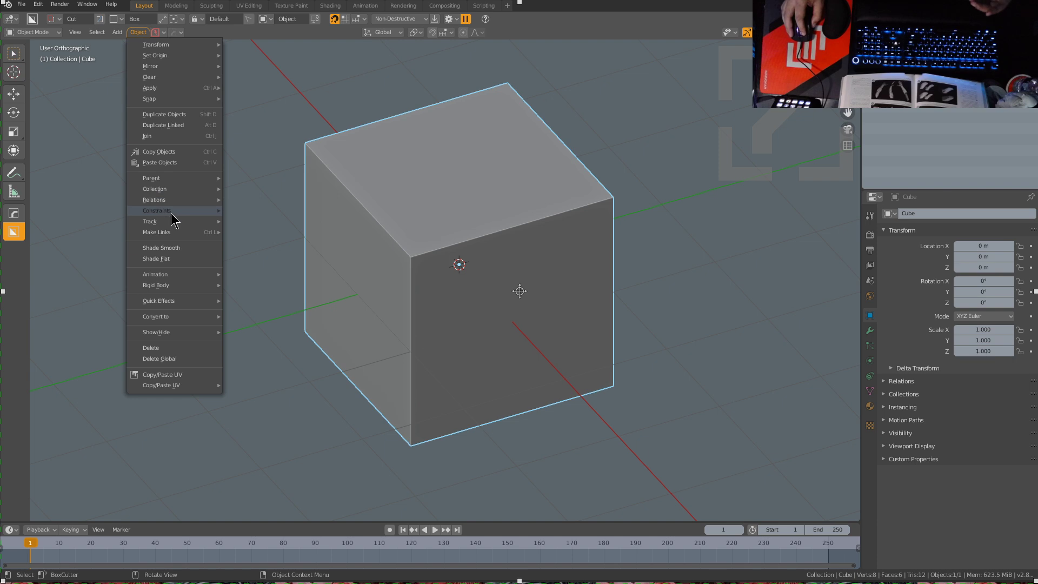
left_click(172, 258)
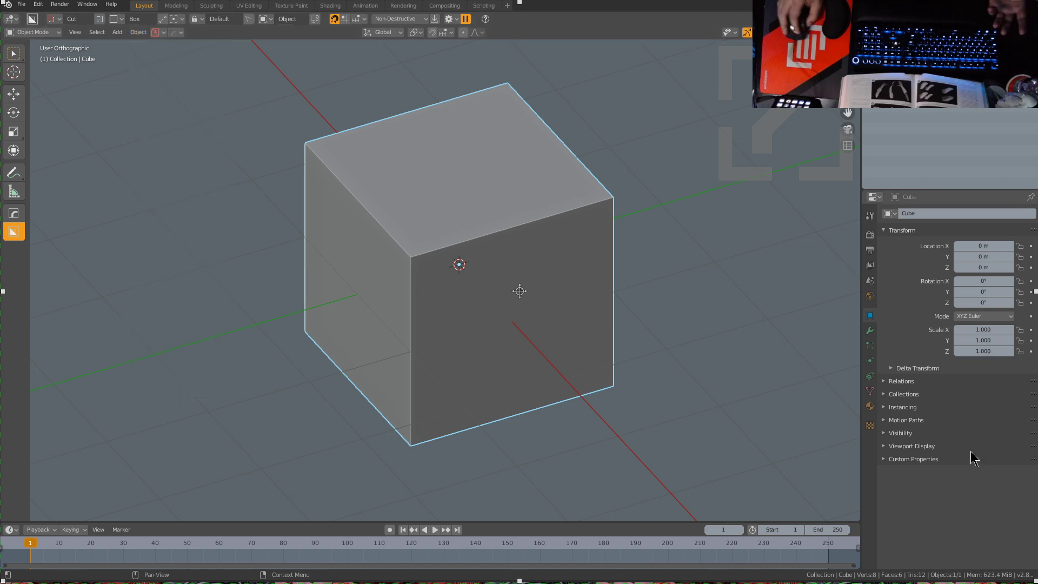
Step: Display the cube's mesh data properties with the Normals section expanded to examine its Auto Smooth option
left_click(869, 390)
left_click(930, 399)
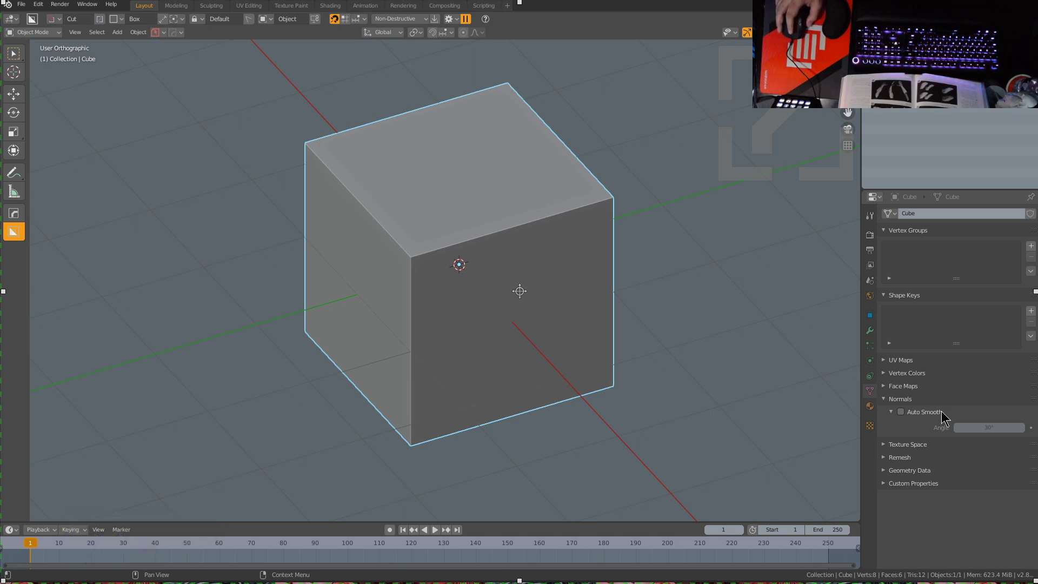
middle_click_drag(387, 416, 416, 432)
scroll(409, 430, "down", 1)
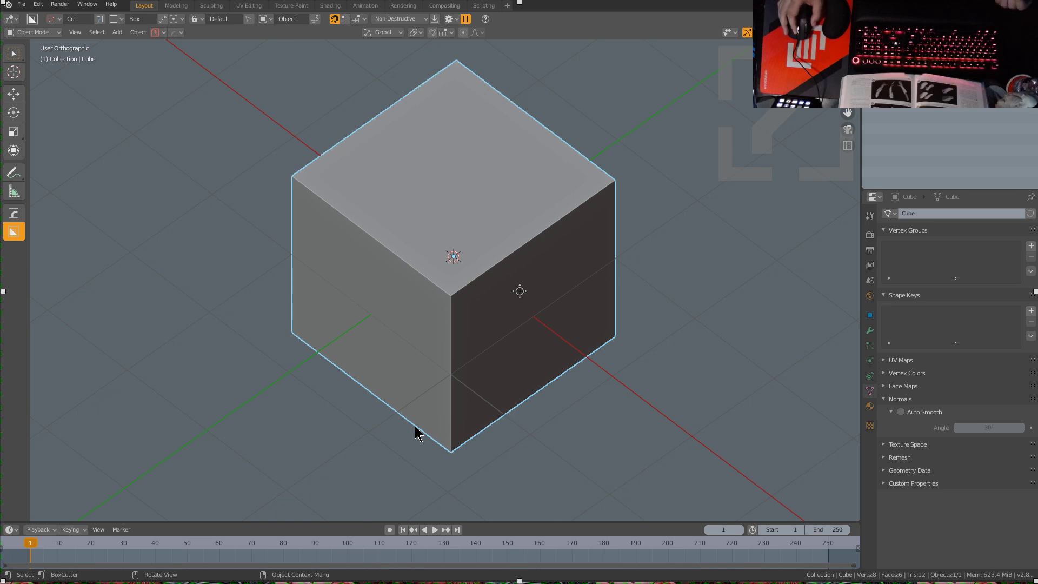
key("shift")
middle_click_drag(464, 371, 465, 420, "shift")
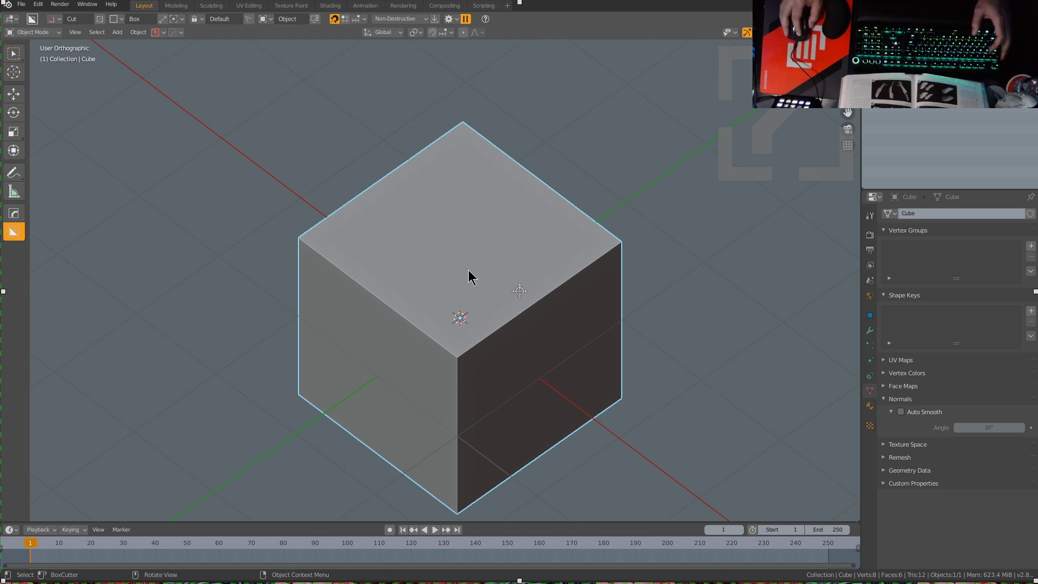
Step: Try a box cut extruded down through the cube's near top corner
left_click_drag(468, 277, 459, 306)
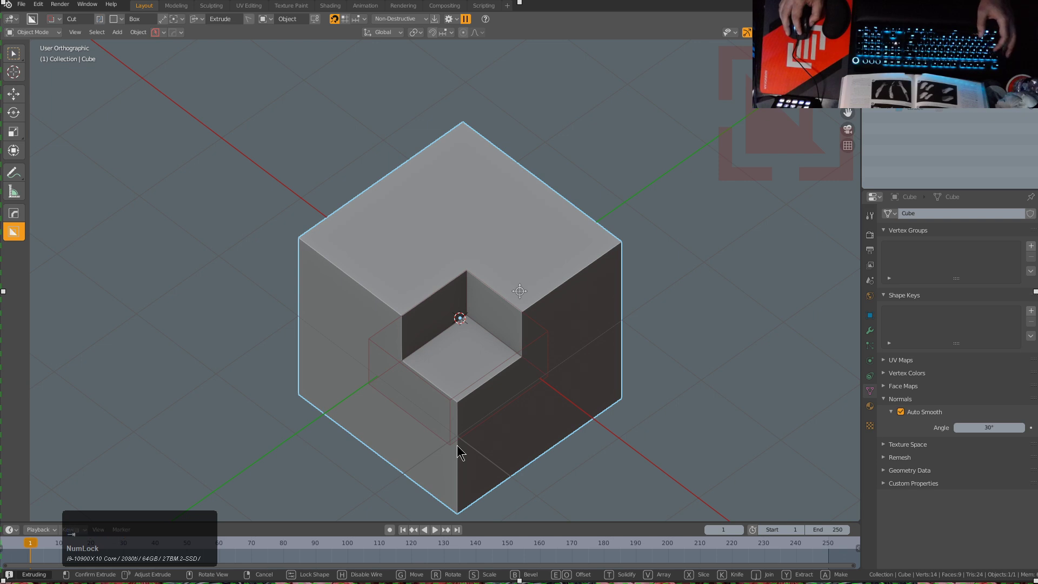
left_click_drag(458, 453, 458, 452)
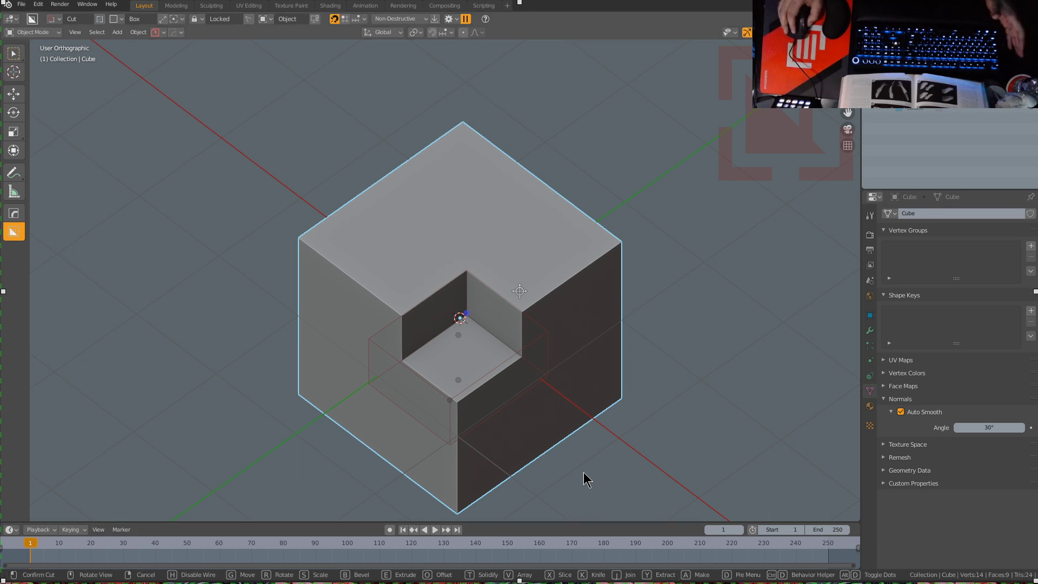
right_click(511, 348)
Step: Maximize the 3D viewport to fullscreen and preview another box cut across the cube's near top corner
key("ctrl+alt+space")
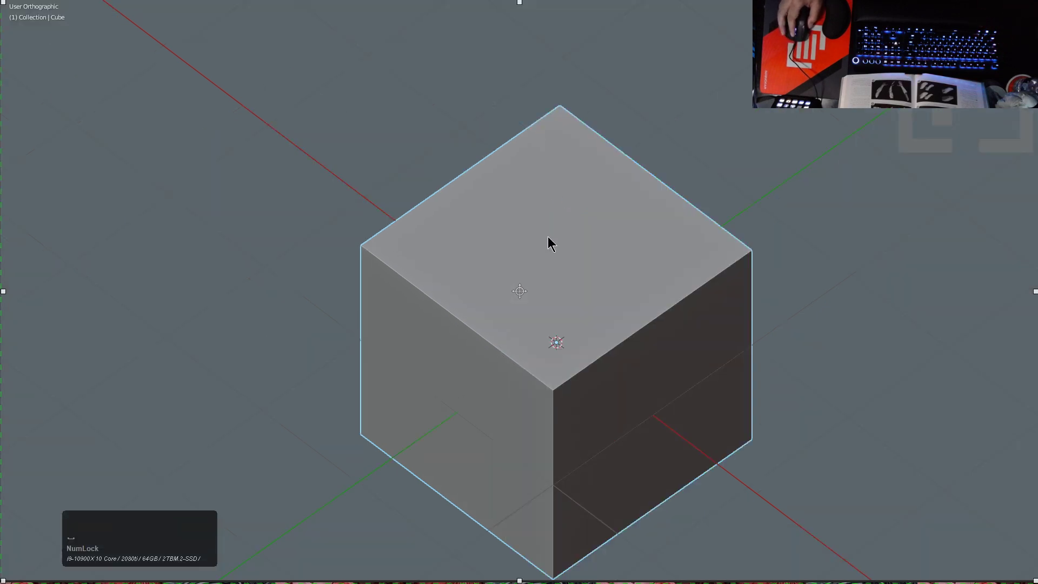
left_click_drag(589, 297, 592, 509)
right_click(595, 514)
Step: Examine the BoxCutter settings and hotkey list in a widened sidebar during a trial cut of the cube, and hide the sidebar
key("n")
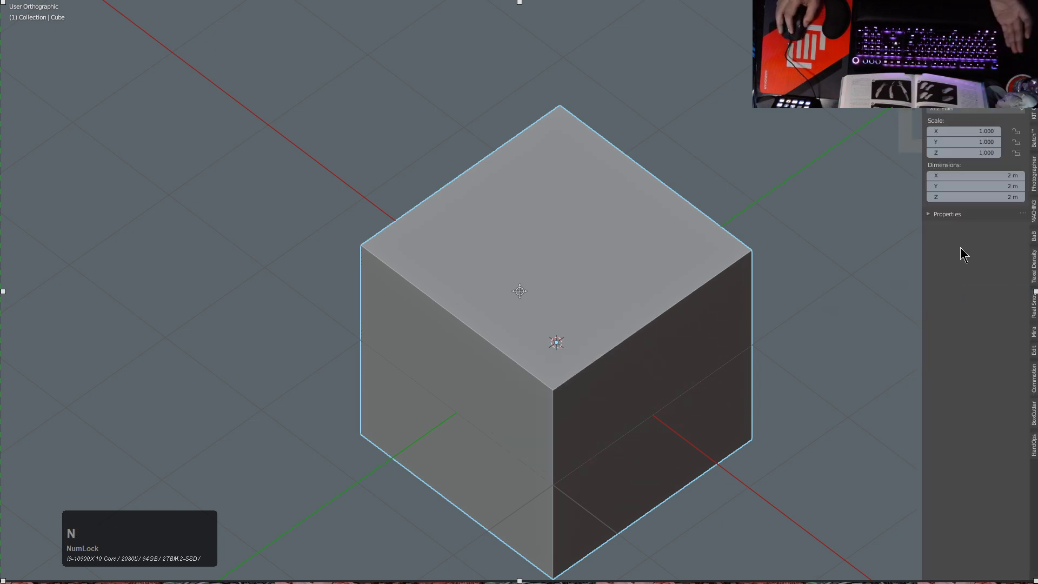
left_click(1033, 419)
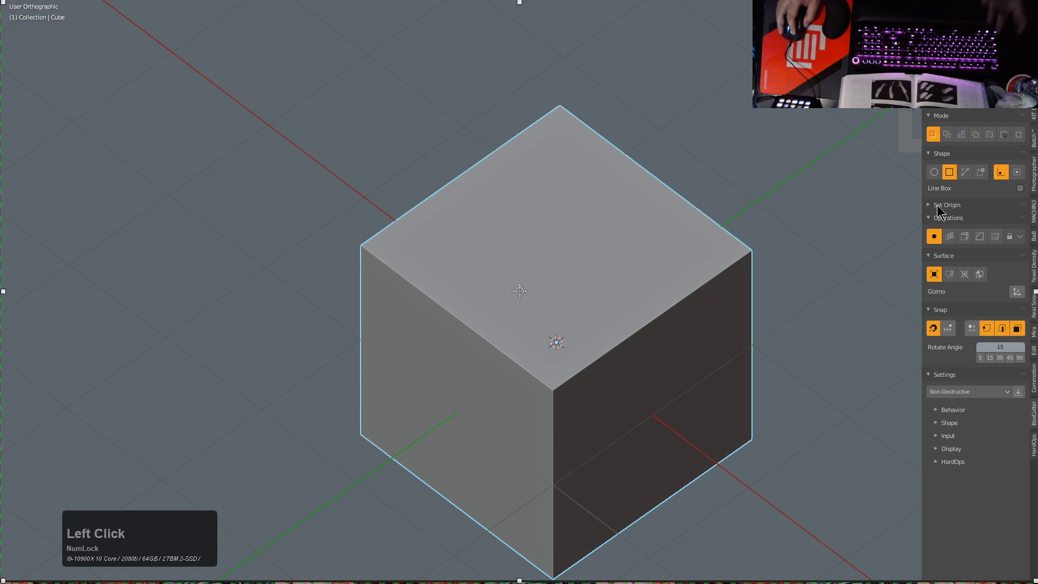
mouse_move(923, 198)
left_mouse_down()
mouse_move(855, 220)
mouse_move(867, 216)
left_mouse_up()
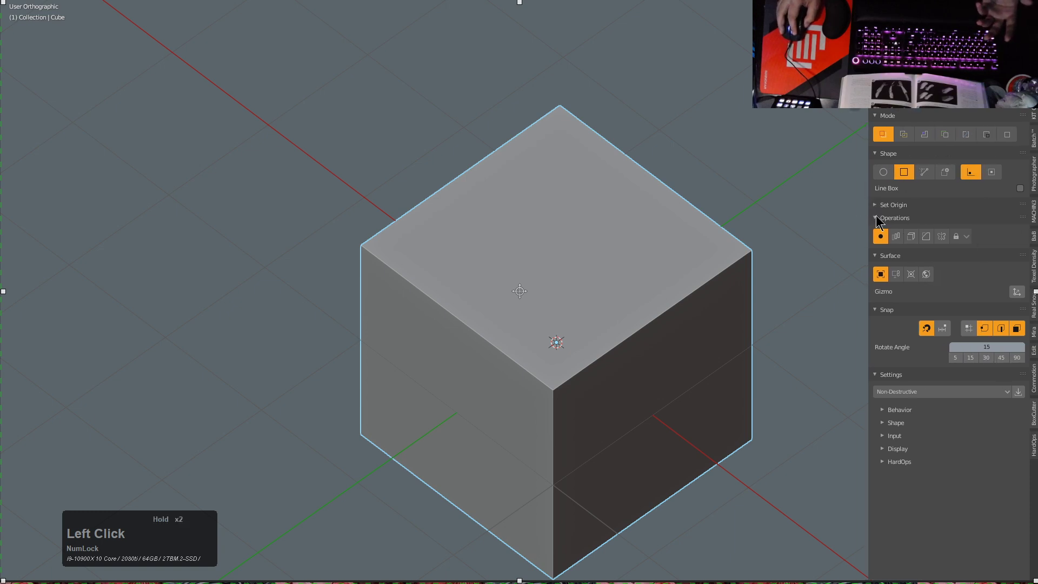
left_click_drag(647, 261, 522, 432)
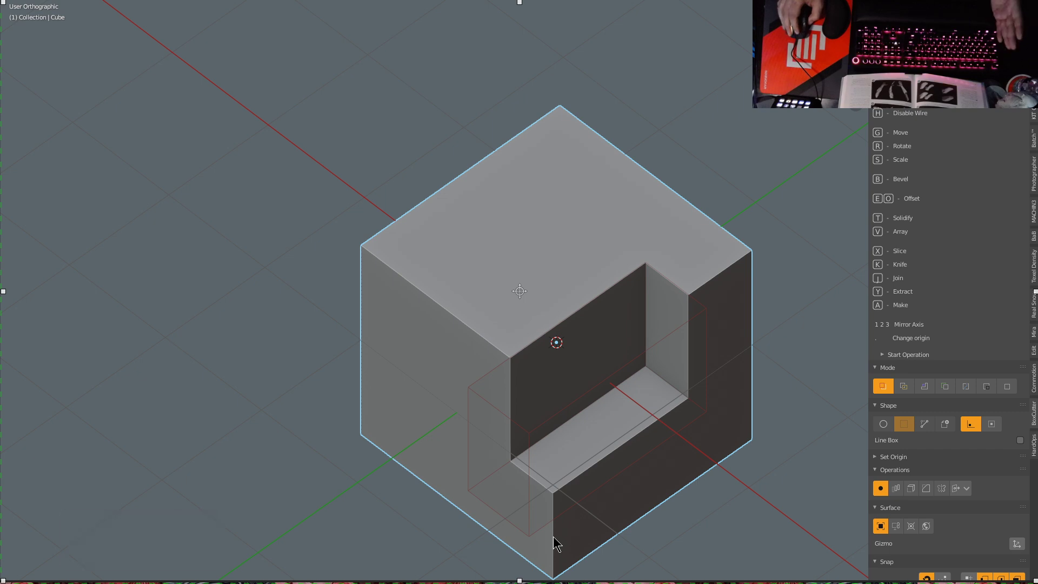
right_click(555, 542)
key("n")
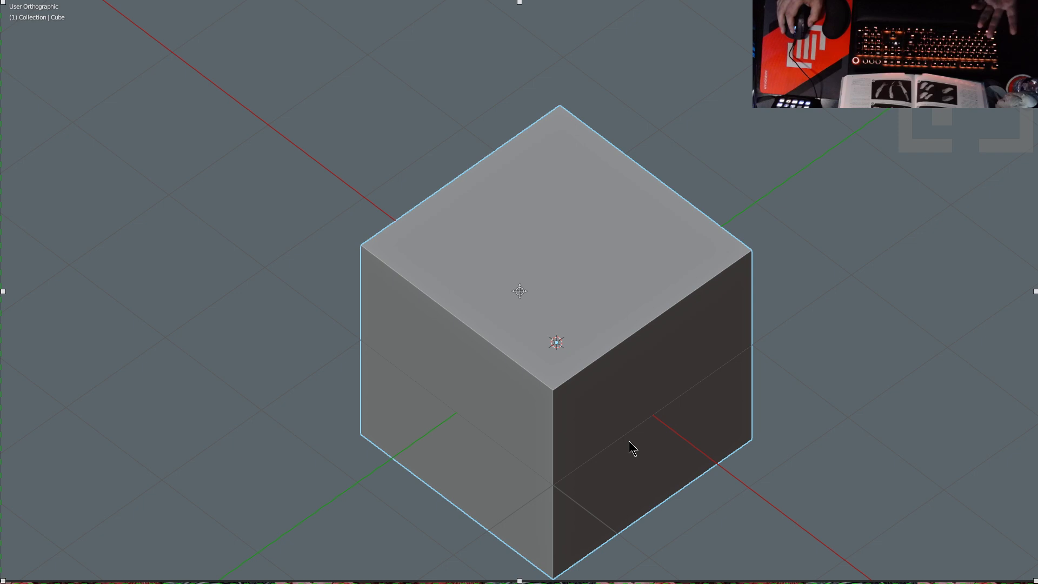
Step: Try a box cut along the cube's top edge beside the near corner
middle_click_drag(633, 448, 636, 433)
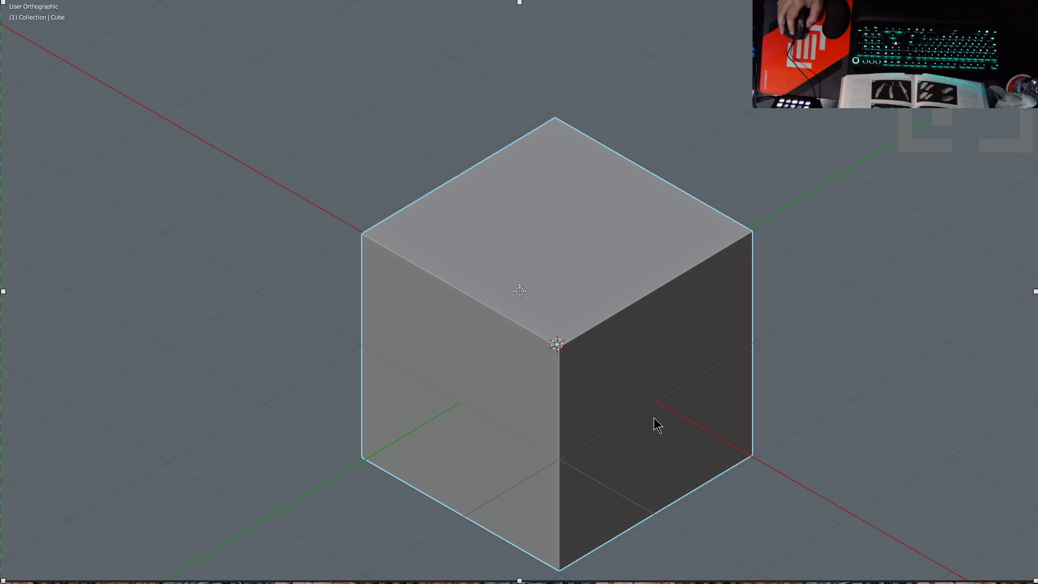
middle_click_drag(639, 423, 630, 447)
key("a")
left_click(611, 315)
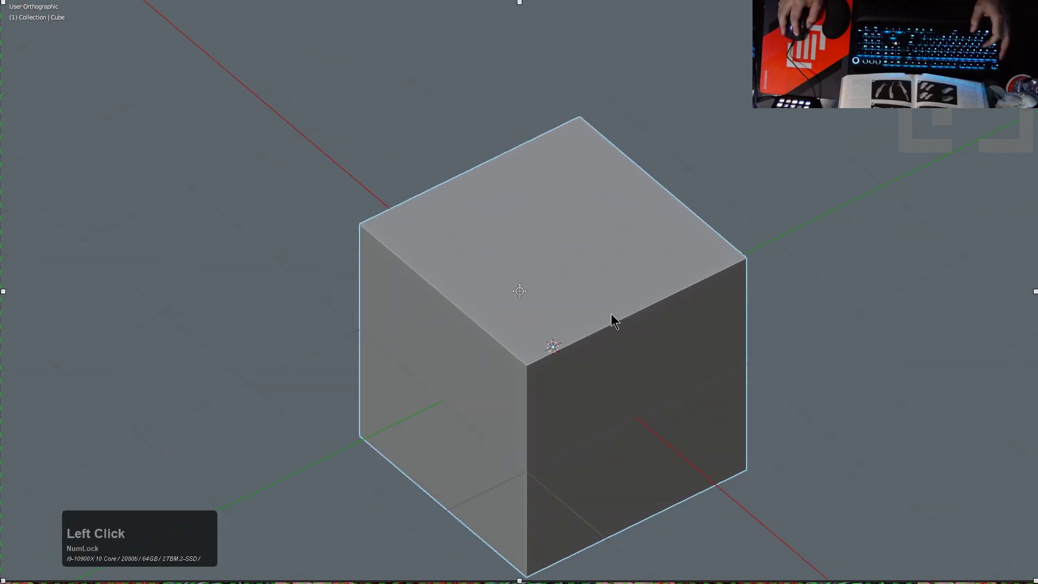
left_click(560, 482)
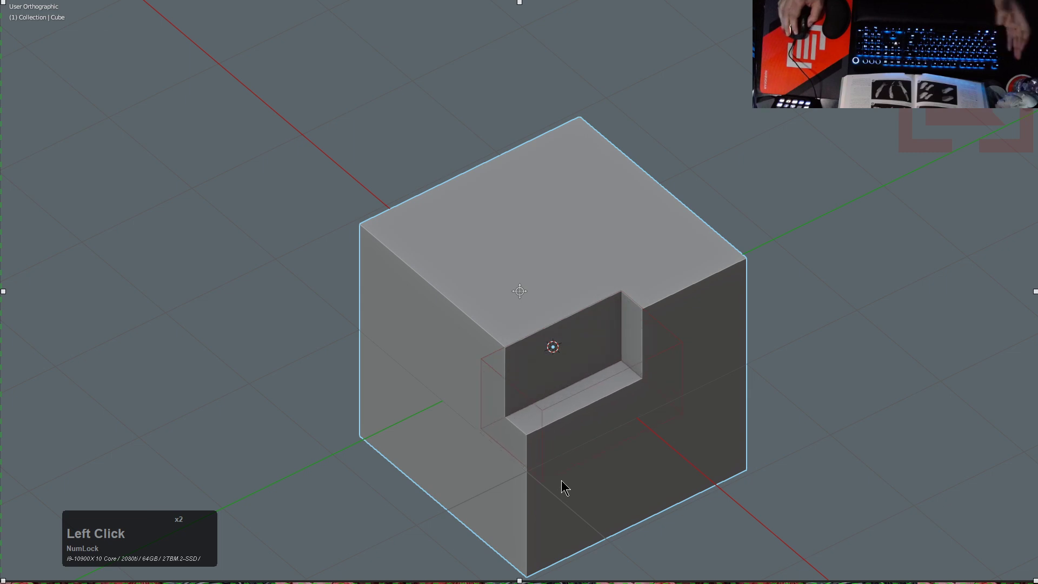
right_click(562, 479)
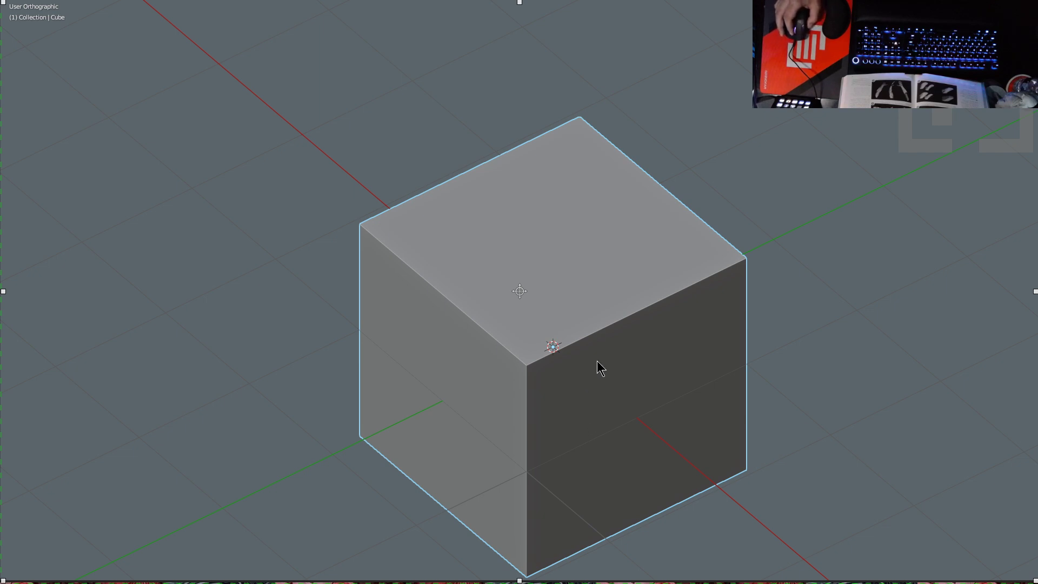
middle_click_drag(608, 349, 624, 344)
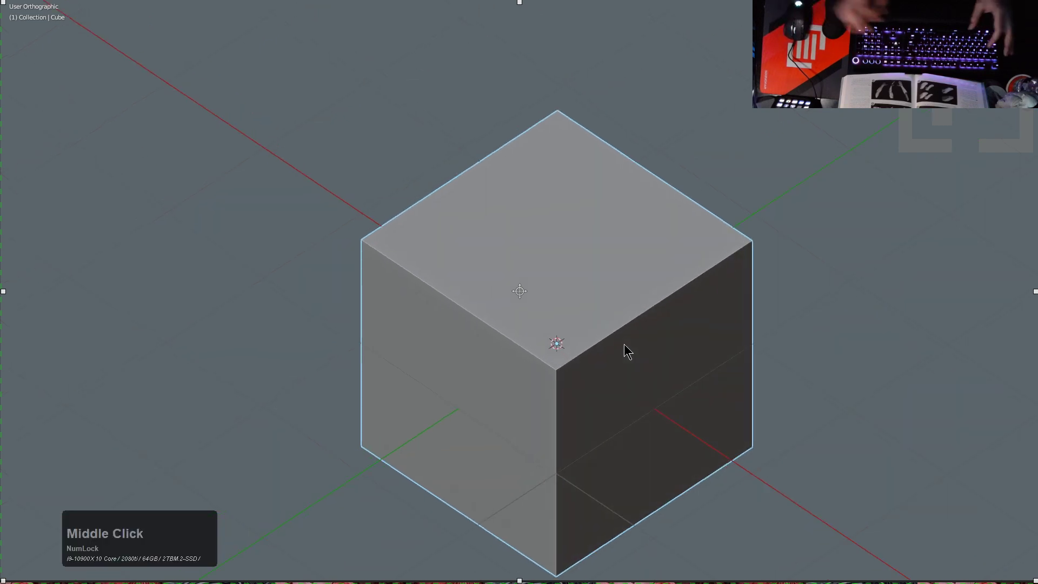
Step: Search the operators for "noti" and run the HOps notification display
key("space")
type("noti")
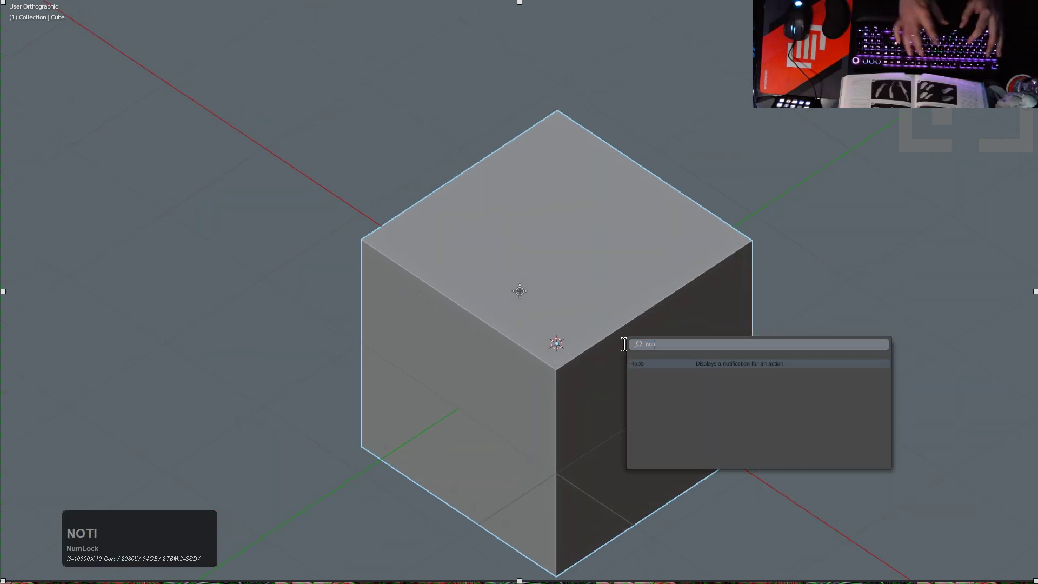
key("Return")
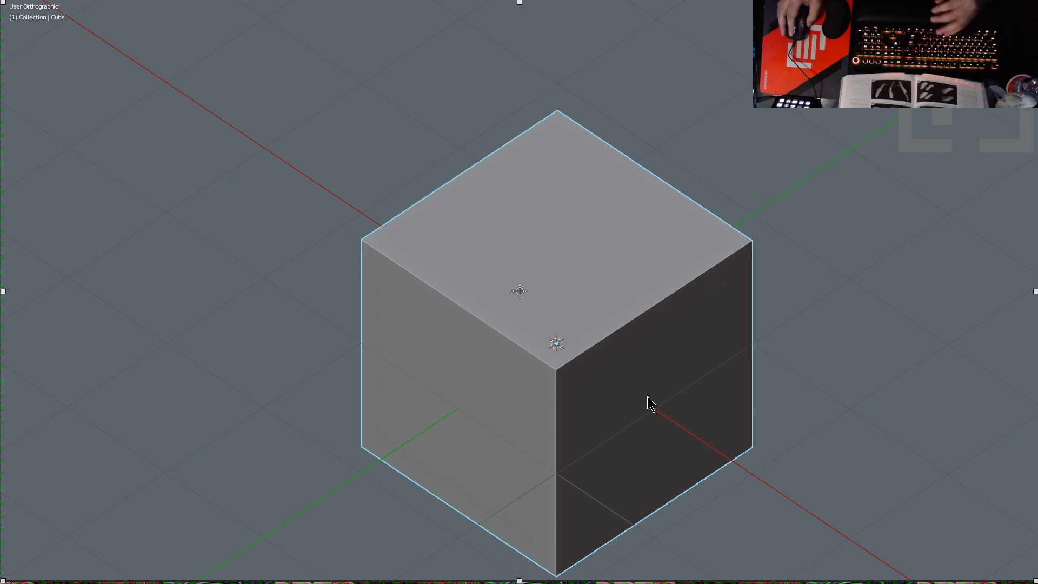
Step: Carve a stepped recess into the cube's near top corner with several overlapping box cuts
left_click(576, 303)
left_click(620, 295)
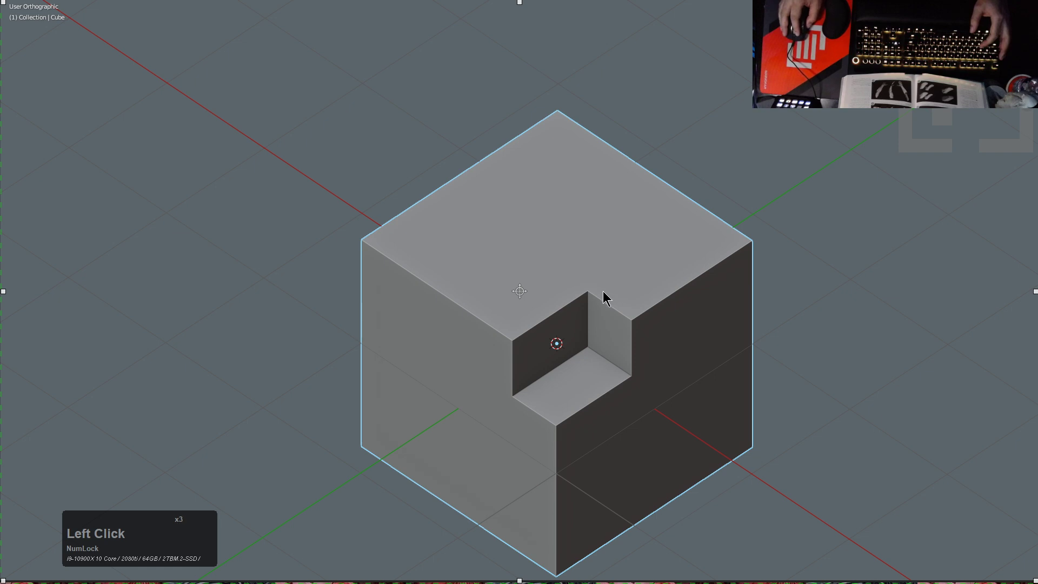
left_click(602, 292)
left_click(620, 321)
left_click(573, 373)
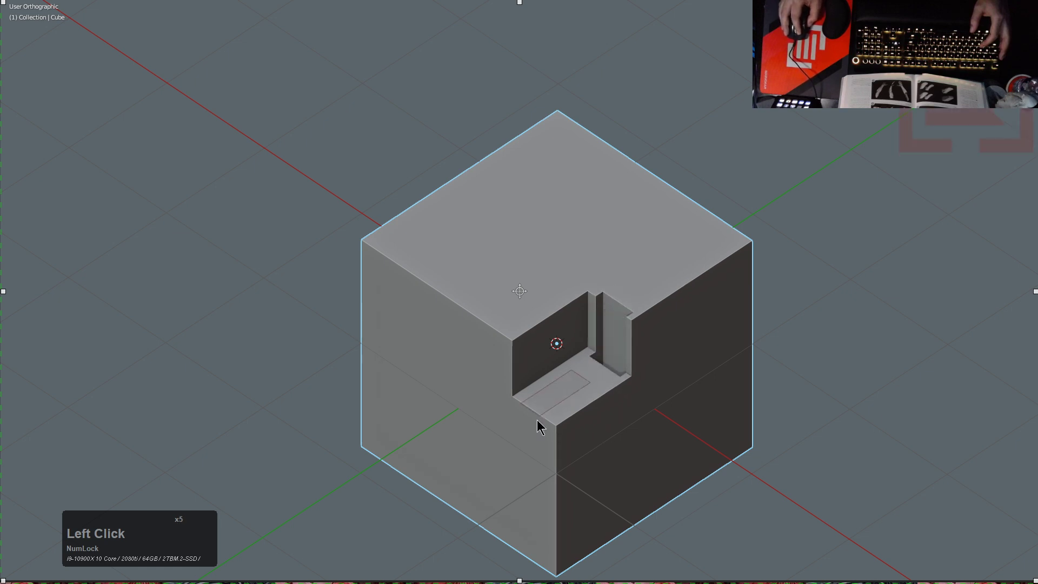
left_click(526, 475)
left_click(556, 336)
left_click(588, 273)
left_click(588, 430)
Step: Apply the HardOps Sharpen operation to the cube with the stepped corner recess
key("q")
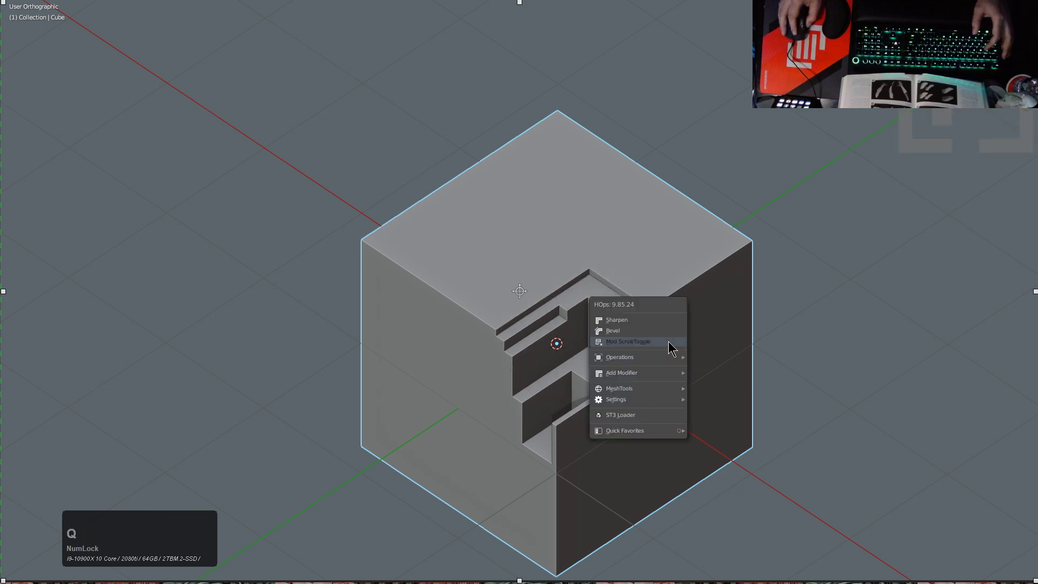
left_click(674, 325)
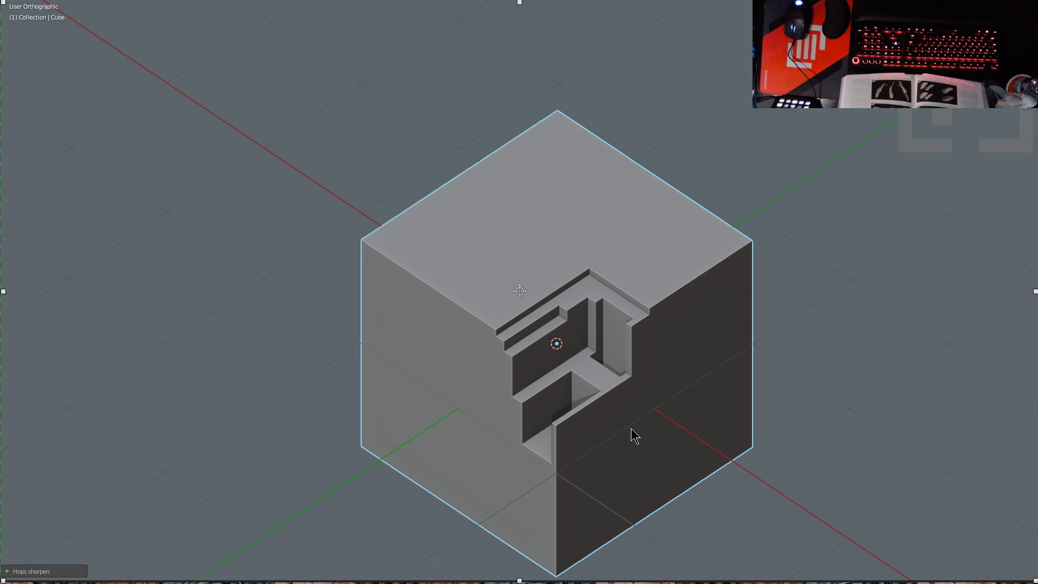
middle_click_drag(643, 430, 613, 388)
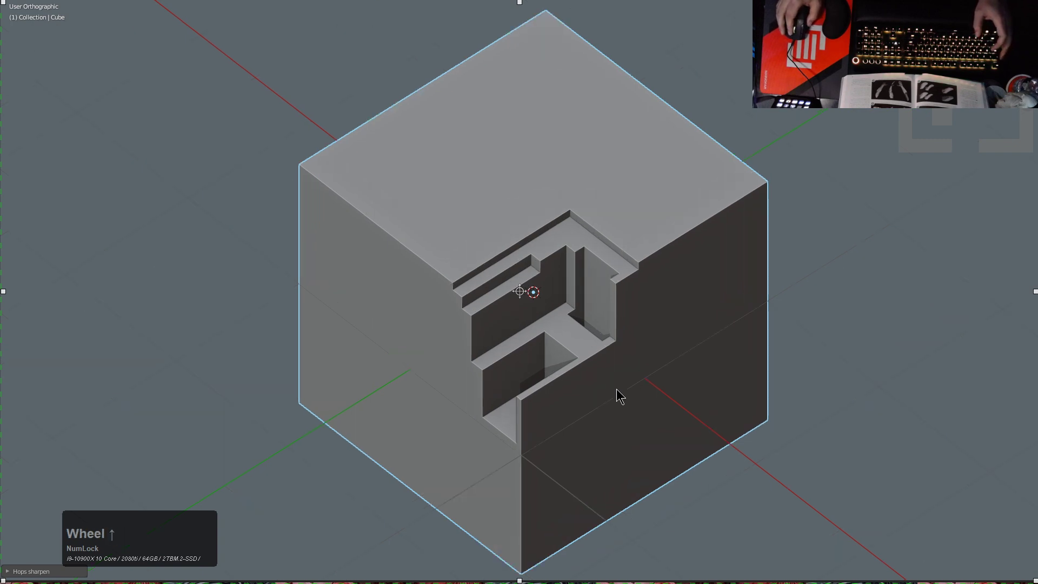
scroll(620, 396, "down", 1)
middle_click_drag(618, 394, 625, 396)
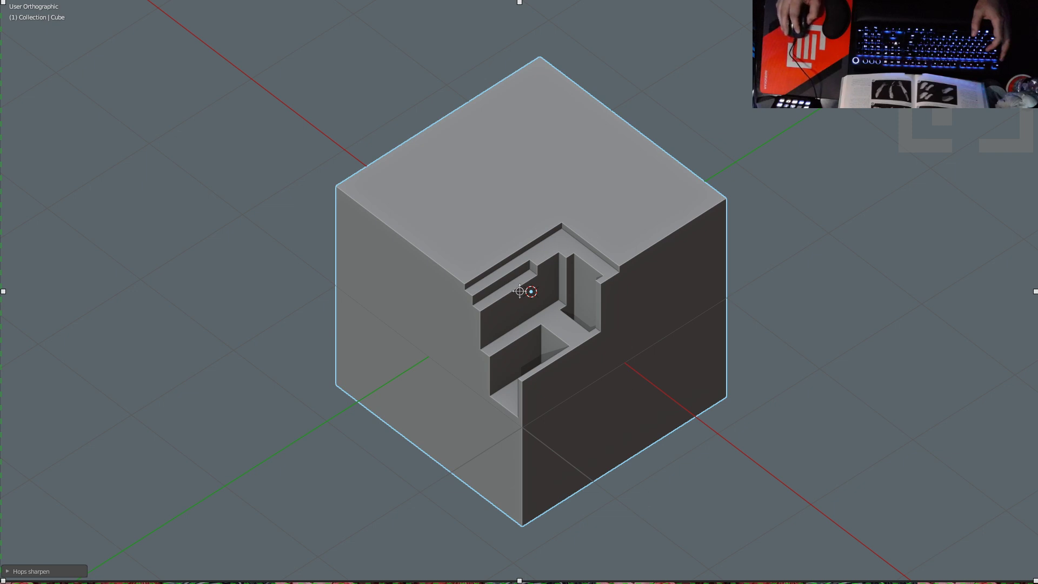
left_click(519, 292)
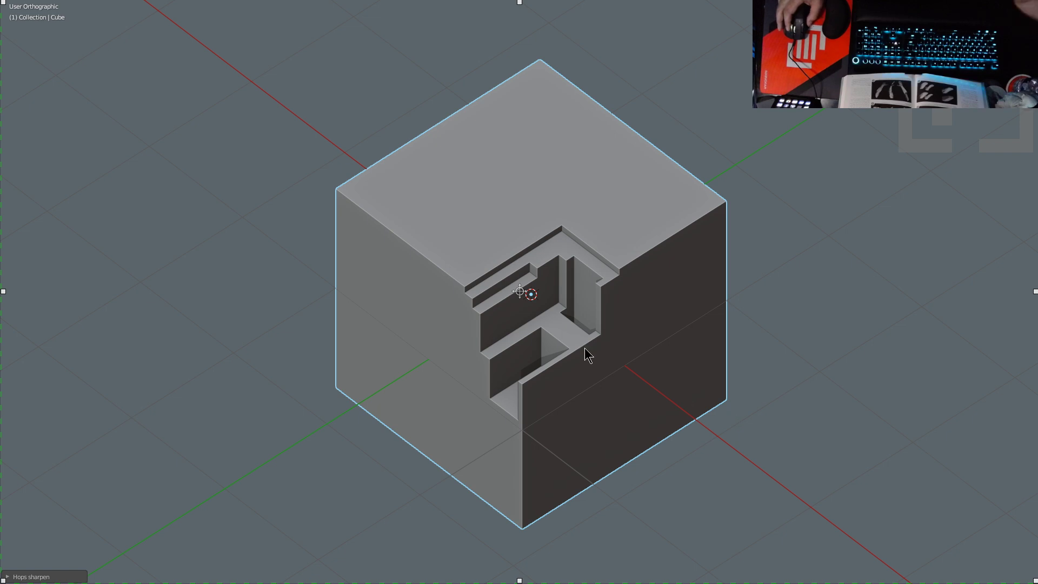
Step: Try a HardOps bevel on the cube's edges
scroll(579, 261, "up", 1)
key("q")
left_click(578, 269)
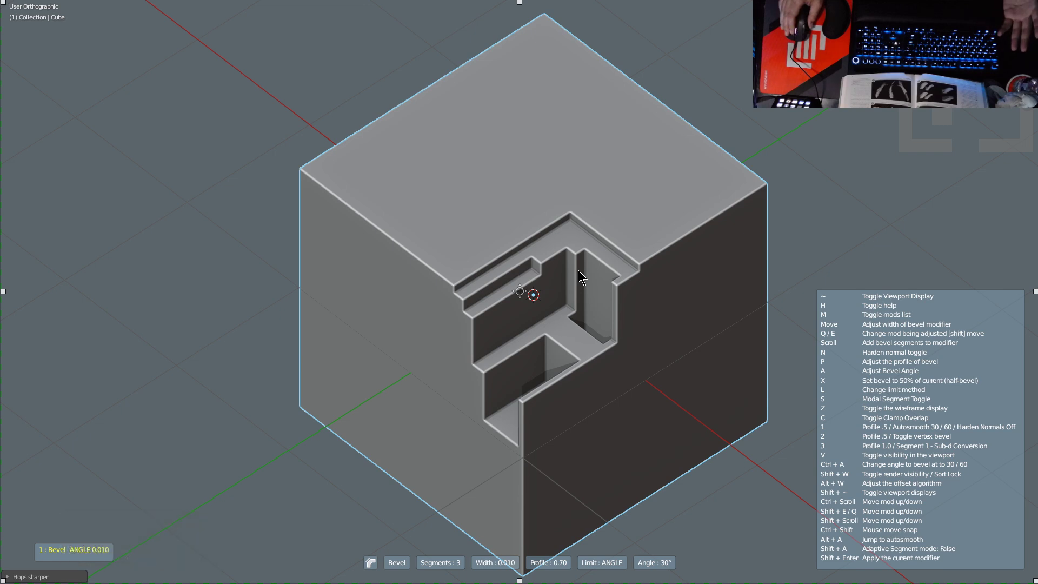
right_click(578, 270)
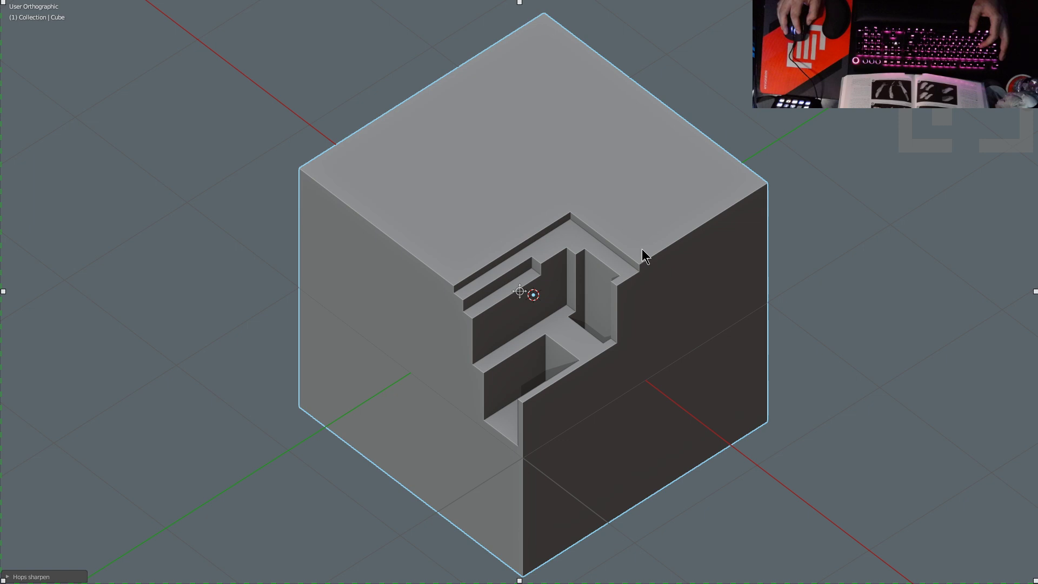
Step: Box-cut vertical grooves and setbacks of varying depth along the cube's dark right-hand face
left_click(779, 209)
double_click(772, 202)
left_click(695, 220)
double_click(714, 209)
left_click(731, 217)
double_click(714, 227)
left_click_drag(774, 398, 753, 524)
double_click(651, 155)
Step: Box-cut the cube's outer left side and a long notch in its upper left edge, and apply HardOps Sharpen
left_click_drag(262, 247, 320, 485)
double_click(356, 253)
left_click(371, 216)
left_click(416, 285)
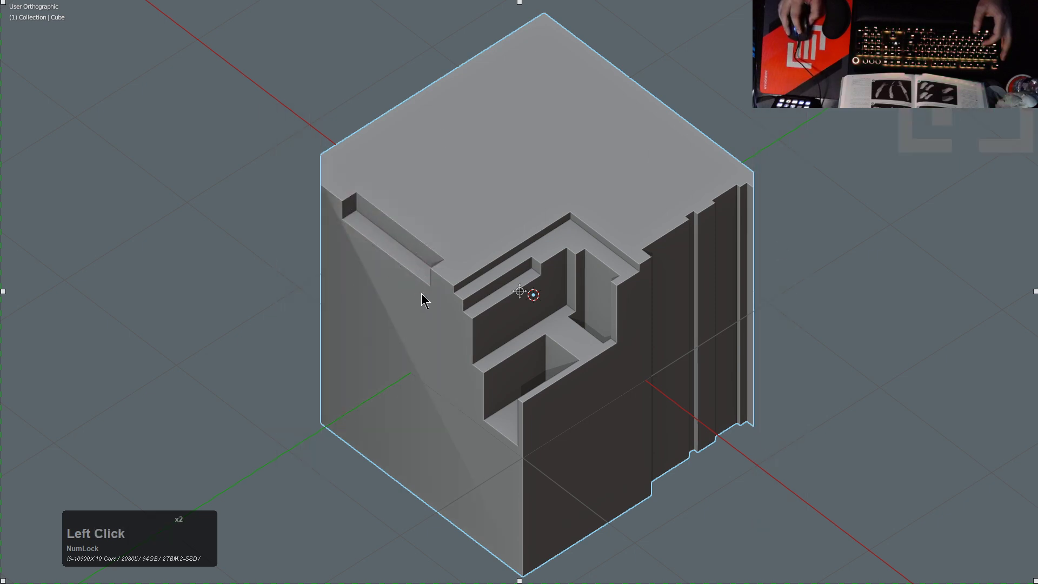
key("q")
left_click(446, 293)
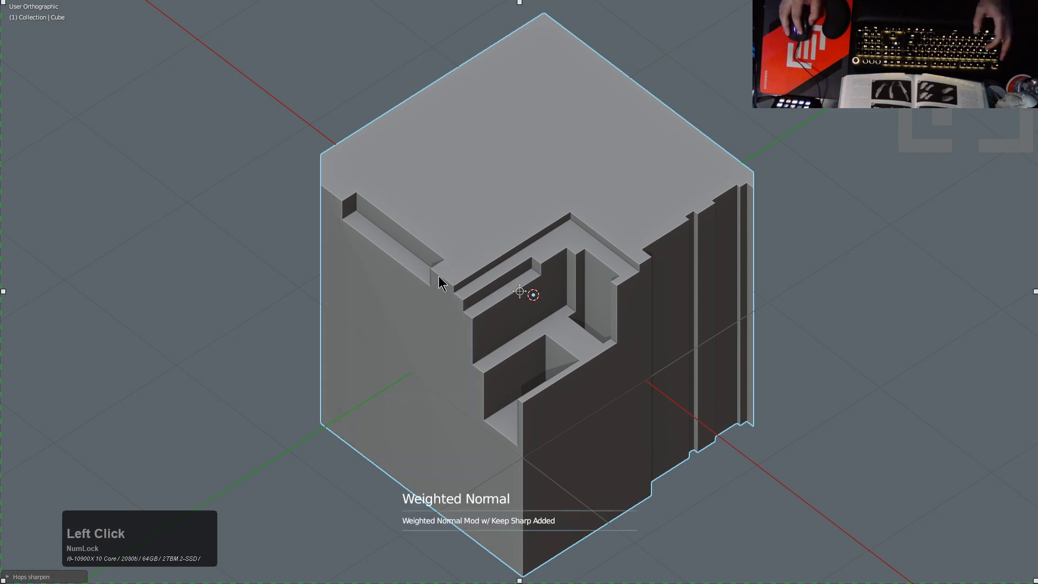
Step: Add vertical grooves down the cube's left face and small notches along its upper left edge with box cuts
double_click(442, 283)
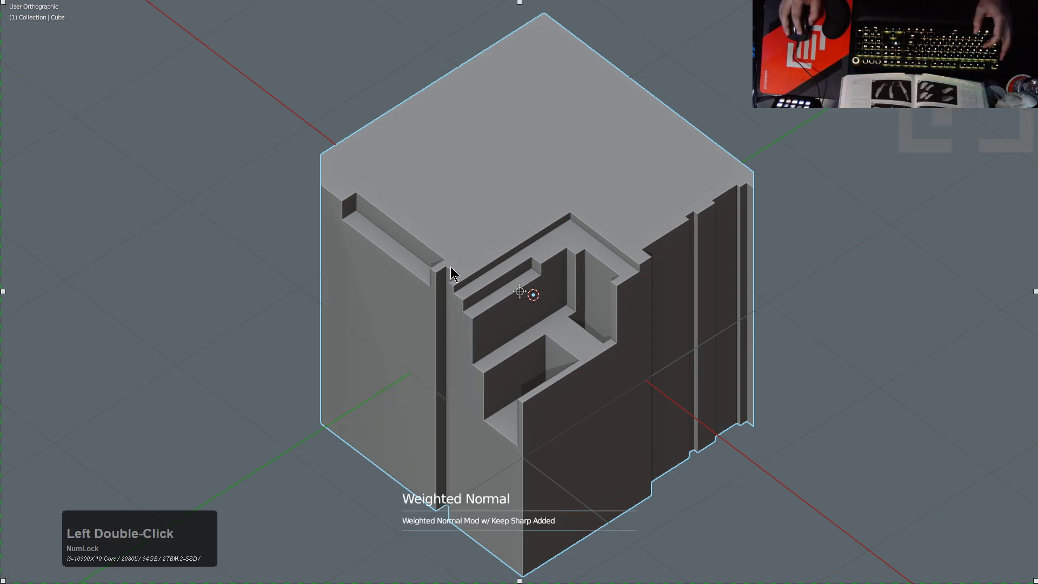
left_click_drag(453, 273, 456, 282)
double_click(454, 278)
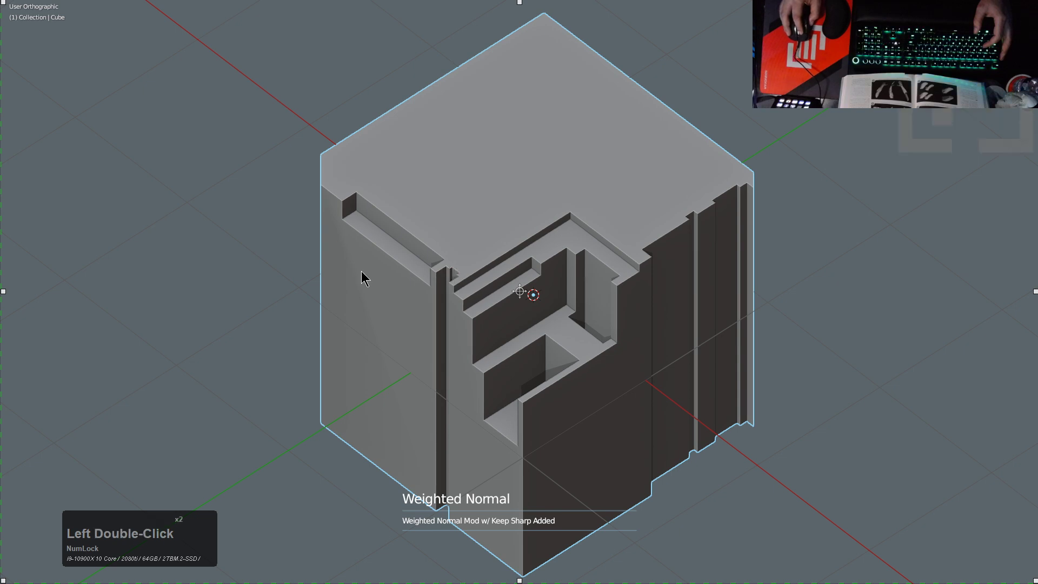
left_click_drag(361, 231, 394, 278)
double_click(393, 275)
left_click(388, 212)
scroll(578, 340, "up", 1)
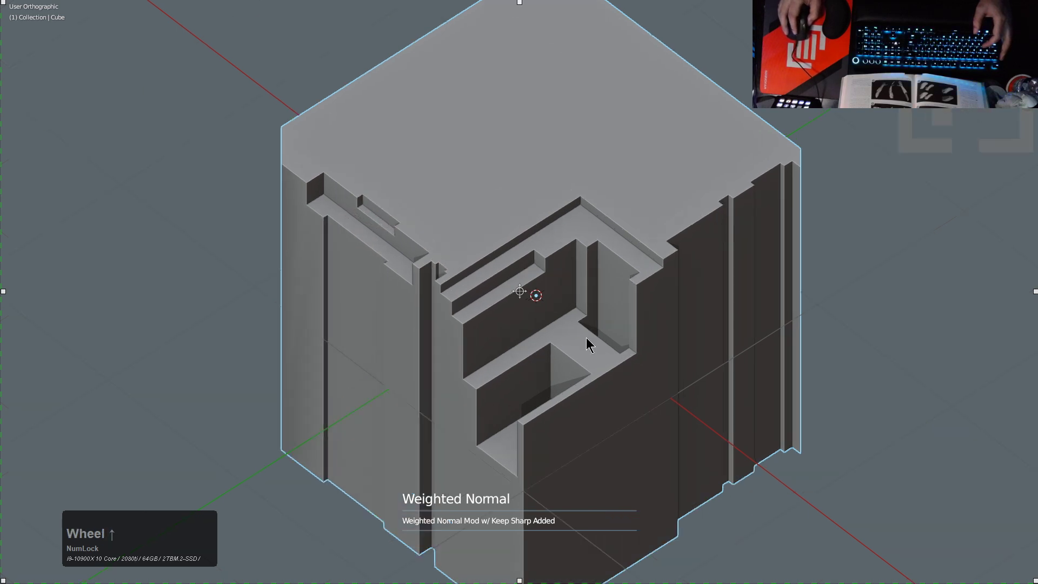
Step: Box-cut narrow vertical grooves into the right face and the recess's inner wall, plus a small slot in the upper ledge
left_click(617, 366)
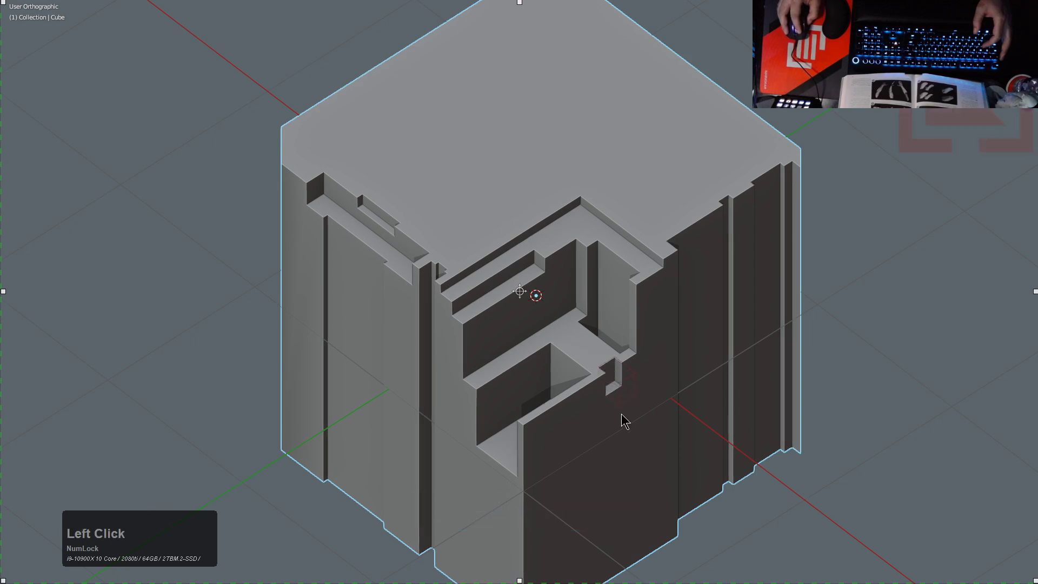
left_click(623, 361)
left_click(613, 247)
left_click(617, 258)
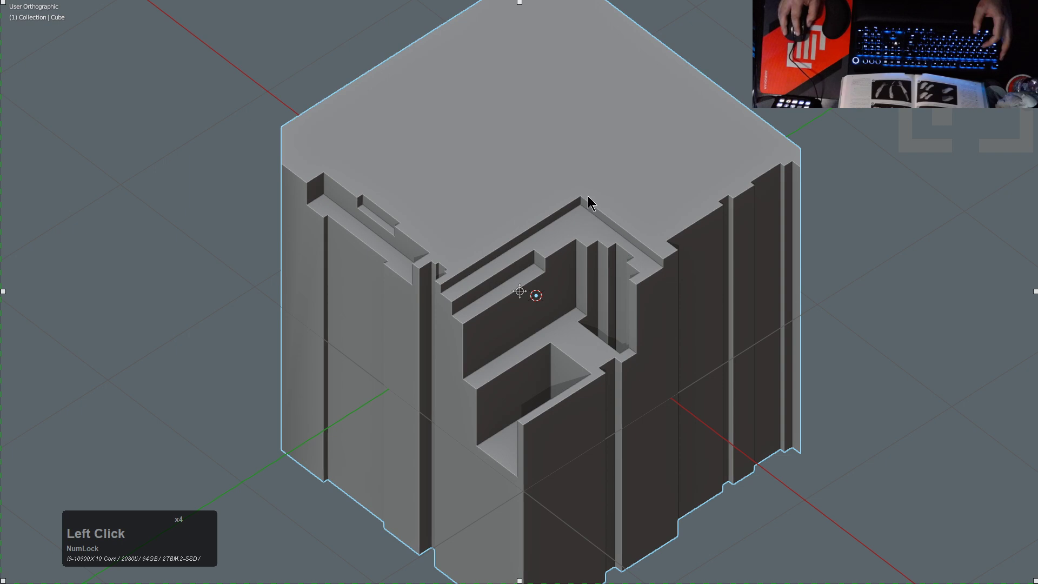
left_click(603, 217)
left_click(607, 229)
Step: Box-cut around the recess's back corner and solidify the cutter so it leaves a thin panel line
left_click_drag(592, 176, 607, 292)
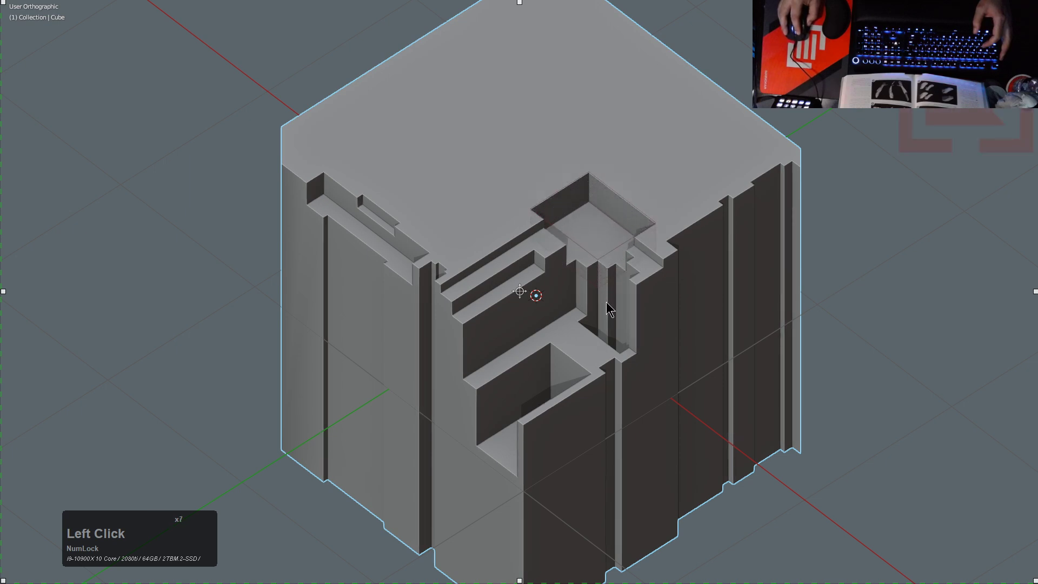
key("t")
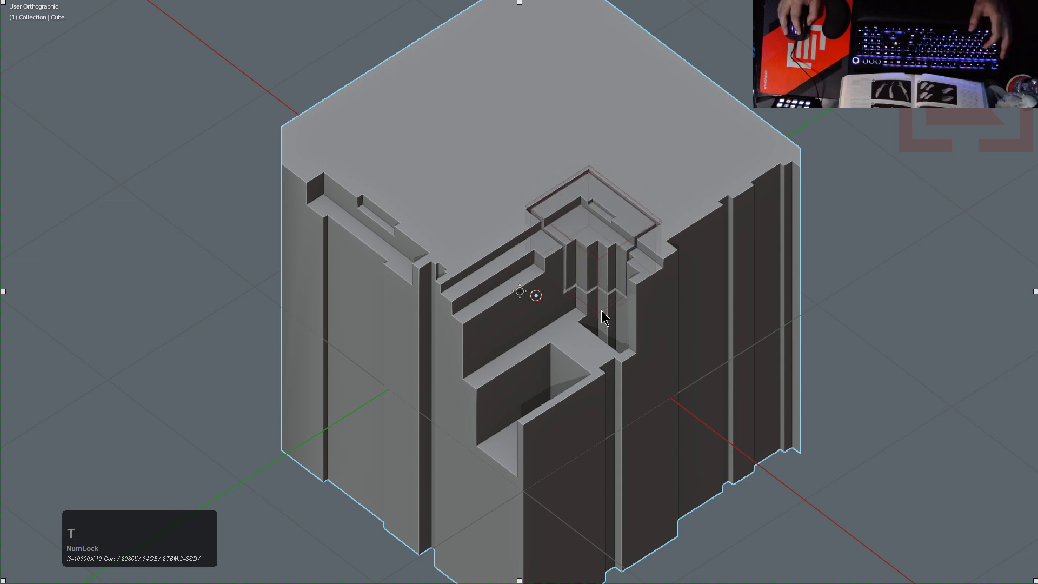
key("space")
Step: Box-cut the stepped ledges on the recess's left side with a cutter that has rounded vertical corners
left_click(504, 247)
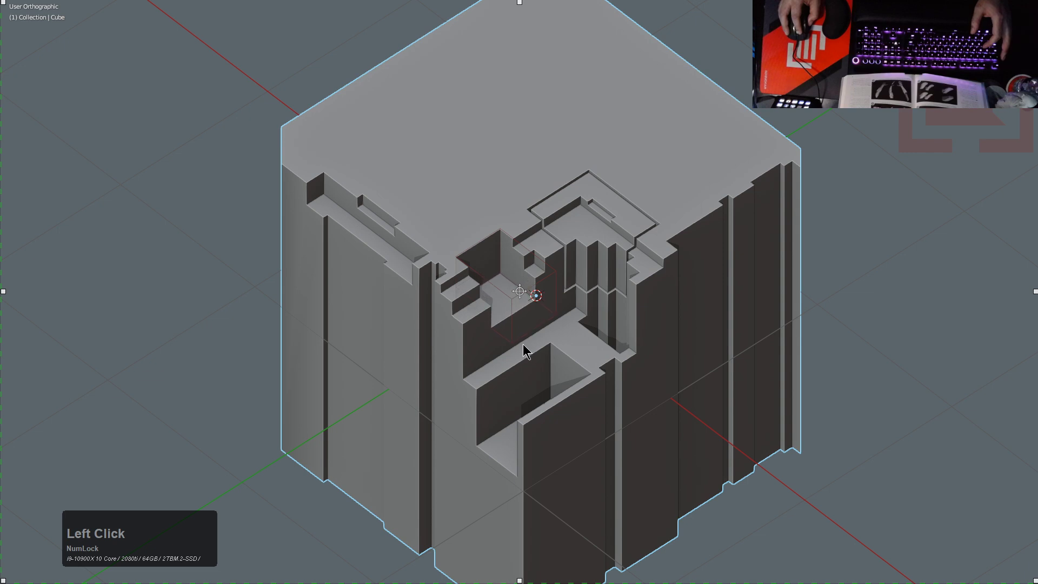
key("b")
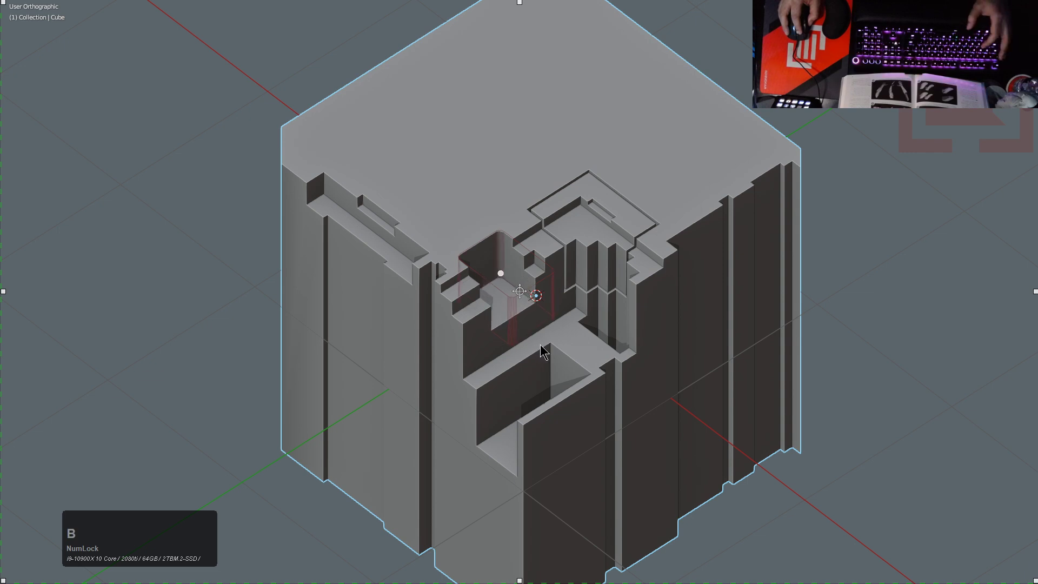
left_click(560, 348)
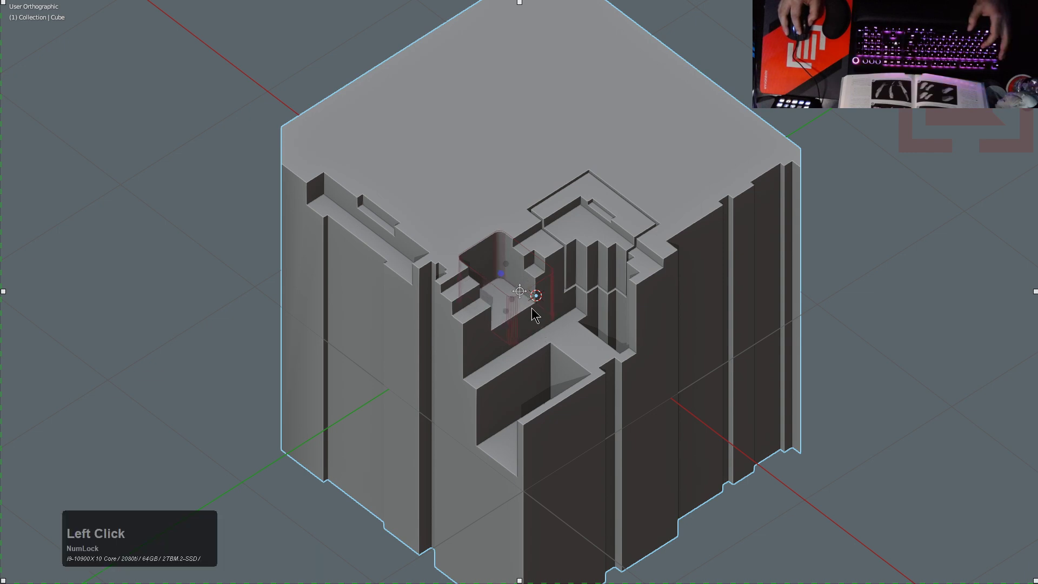
left_click_drag(508, 320, 528, 295)
key("space")
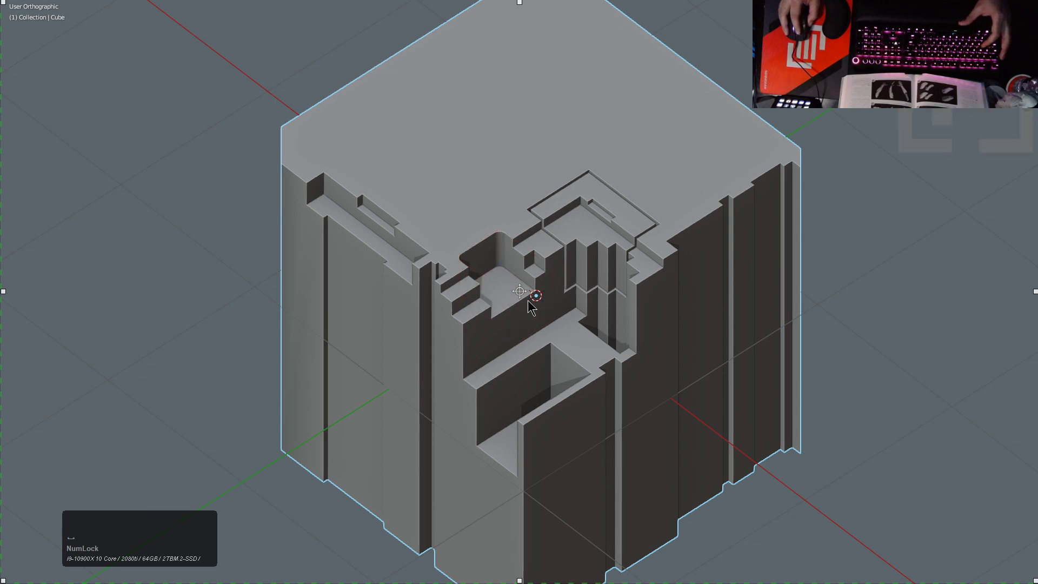
Step: Turn the rounded ledge cut into a thin panel line with a 0.012 Solidify at offset -1.00 on its cutter, and hide the cutter
left_click(549, 276)
key("q")
left_click(550, 294)
scroll(549, 293, "down", 2)
left_click(549, 293)
scroll(549, 292, "up", 2)
key("q")
left_click(572, 243)
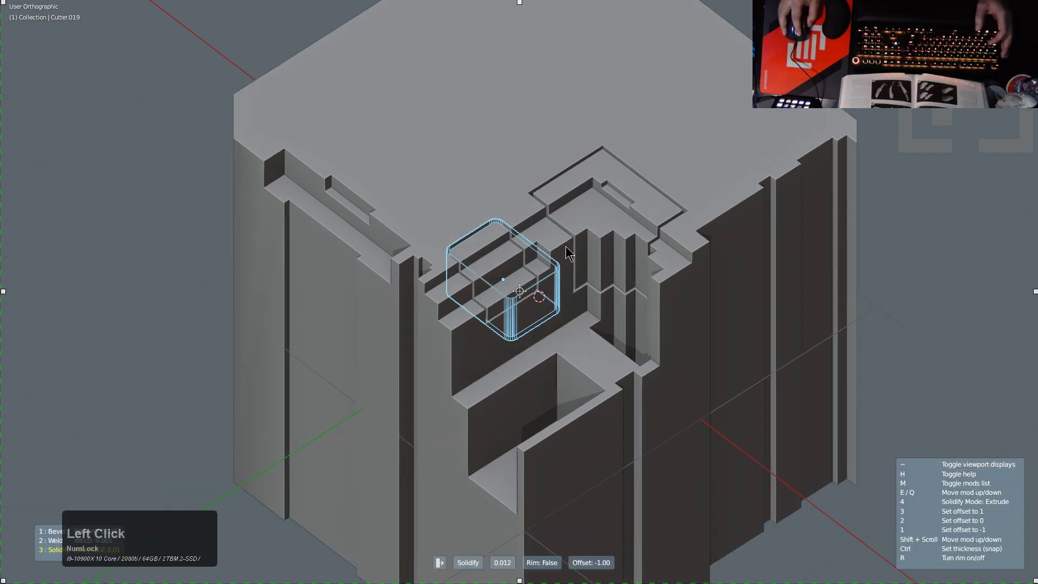
left_click(568, 251)
key("h")
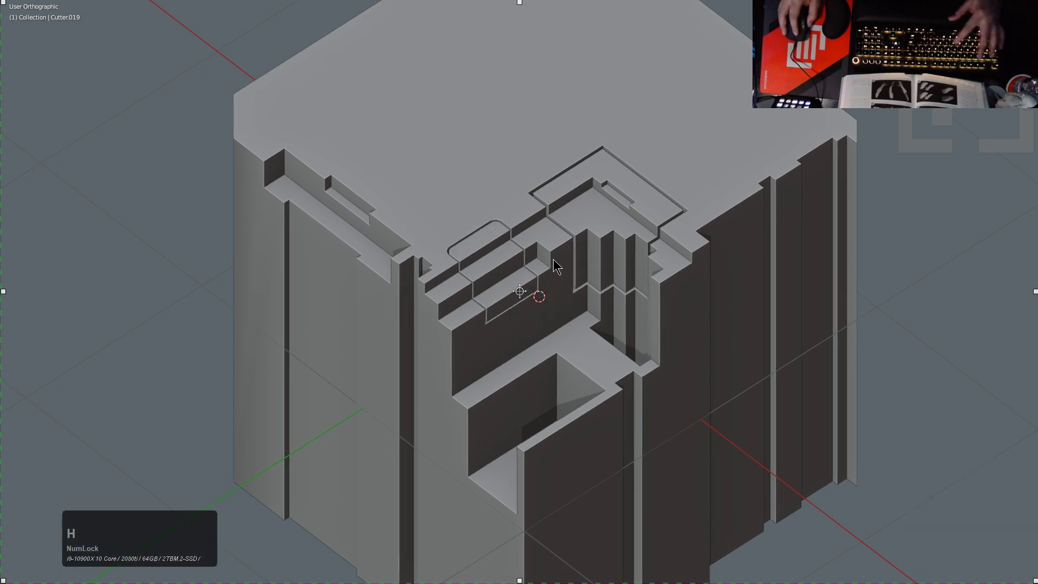
Step: Box-cut a shallow recess with rounded corners into the right face, beside the inner wall's vertical grooves
left_click(668, 312)
left_click_drag(688, 292, 639, 425)
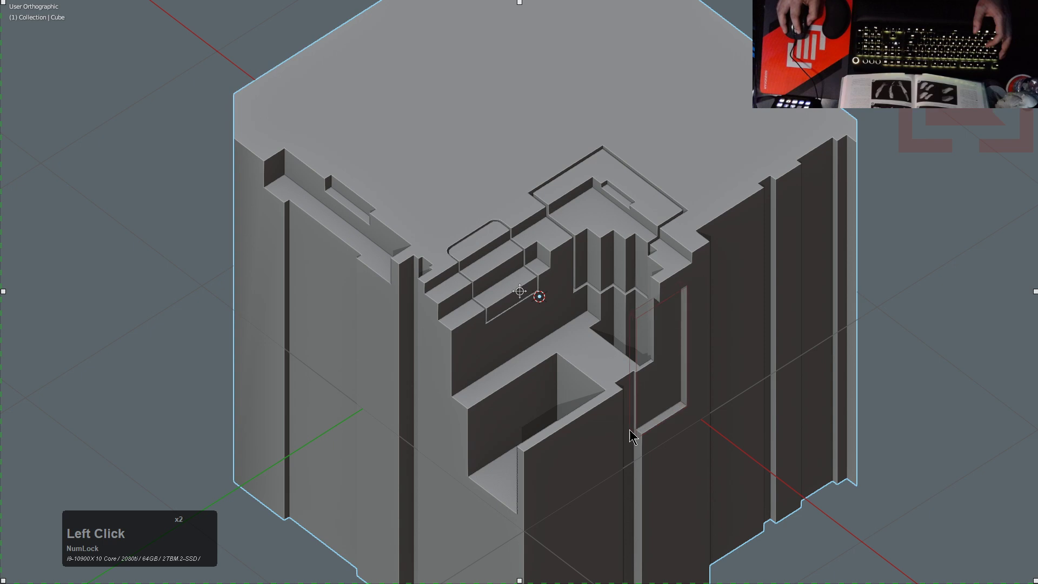
key("b")
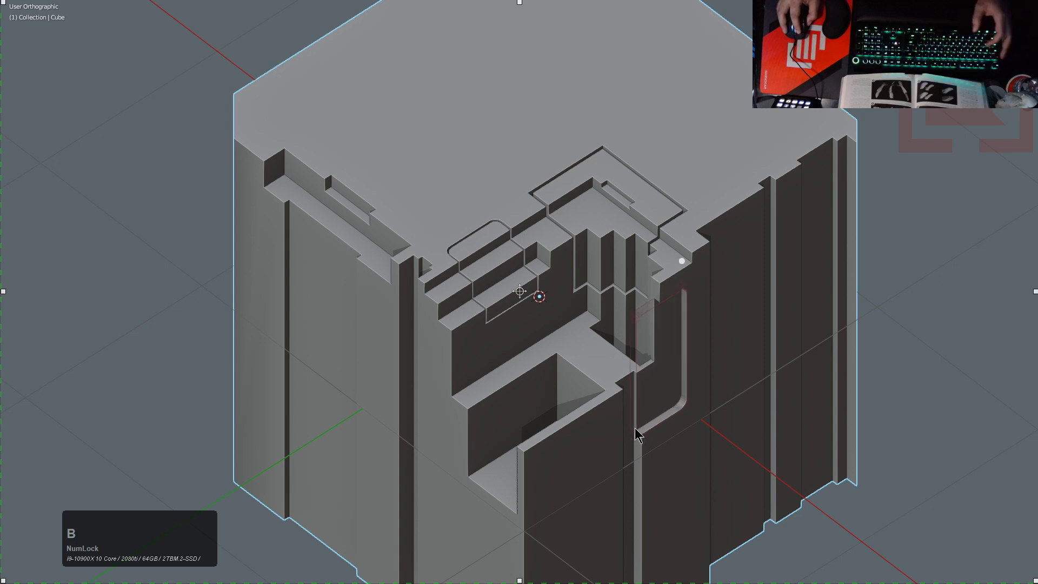
left_click(644, 427)
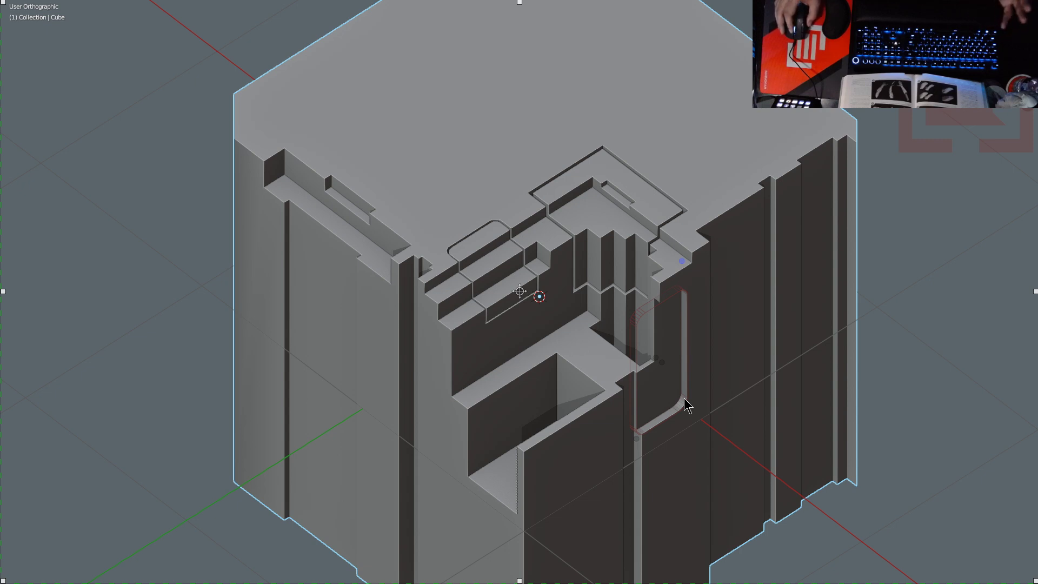
double_click(688, 371)
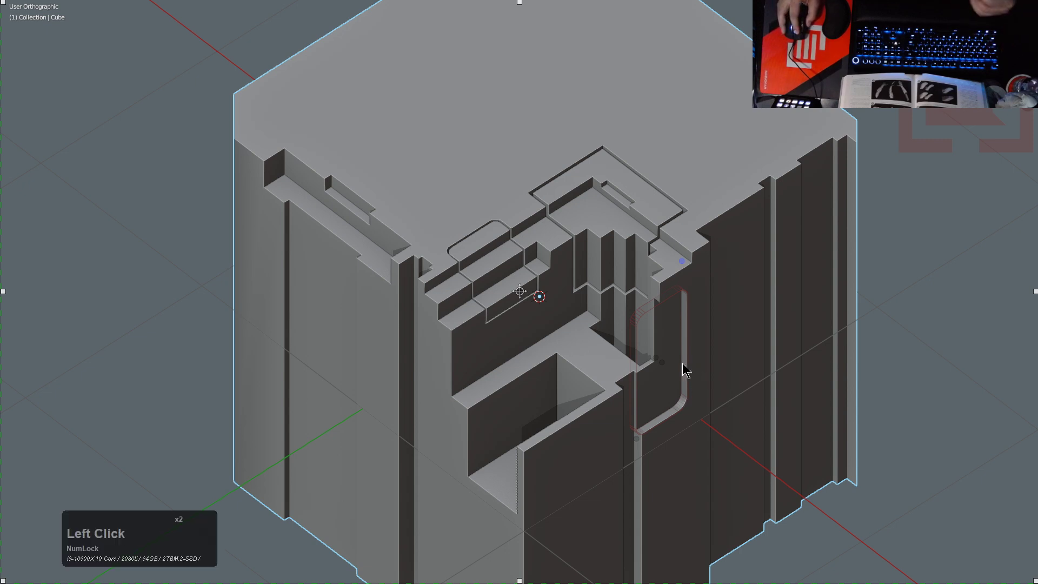
Step: Box-cut a small notch in the lower pocket's back wall and a shallow step around the pocket's rim
left_click(583, 374)
left_click_drag(585, 384, 586, 403)
left_click(550, 357)
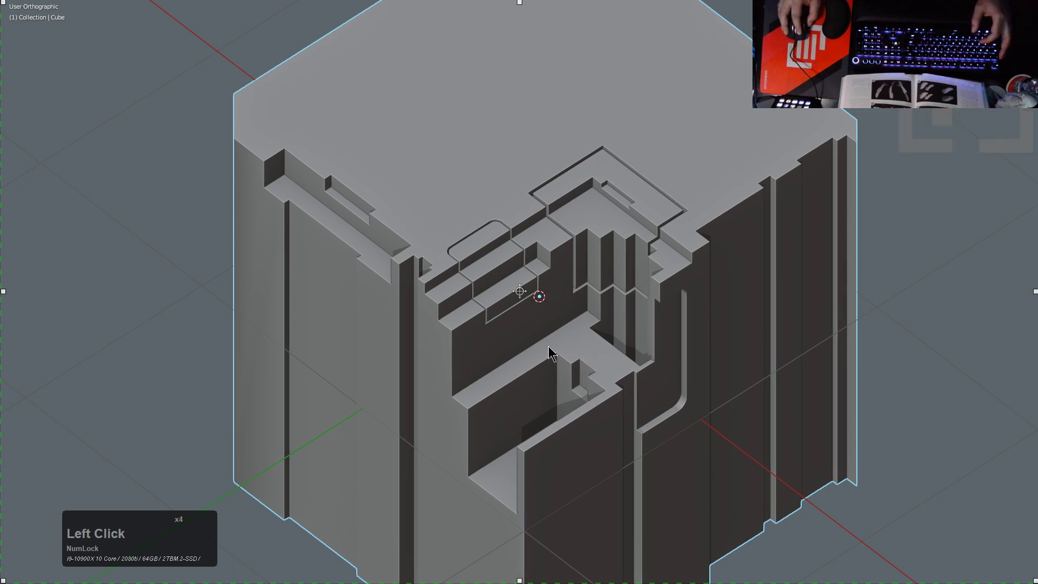
left_click_drag(568, 341, 476, 474)
left_click(481, 466)
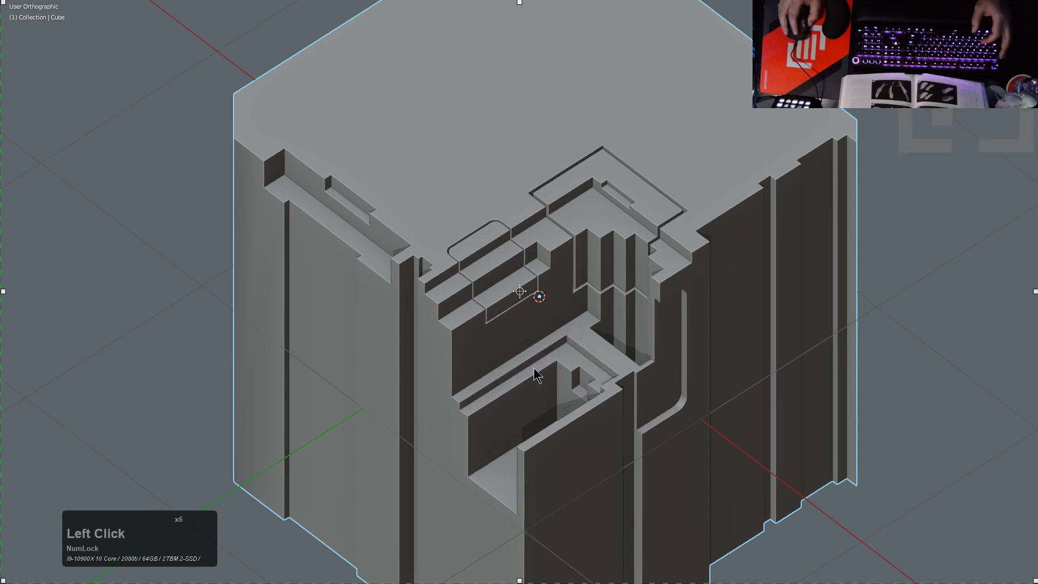
Step: Box-cut two notches into the ledge behind the lower pocket, the outer one running through the right face
left_click_drag(578, 330, 607, 337)
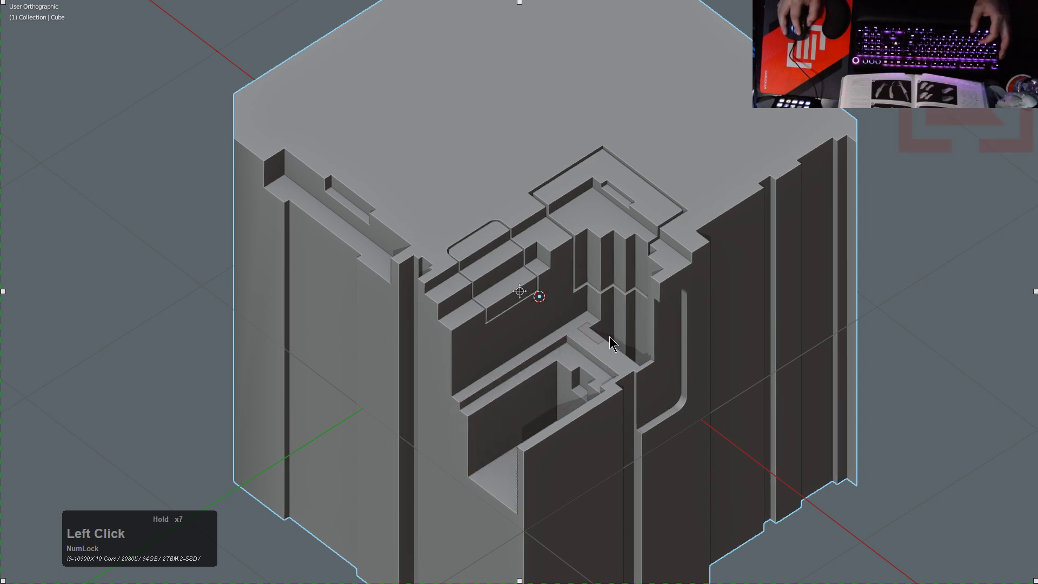
left_click(621, 348)
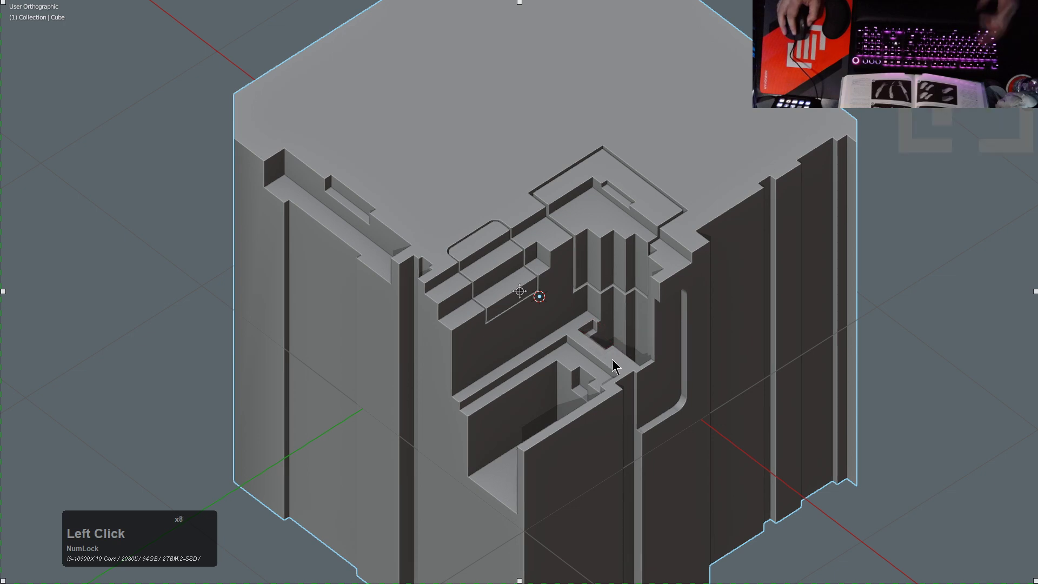
left_click_drag(606, 361, 648, 379)
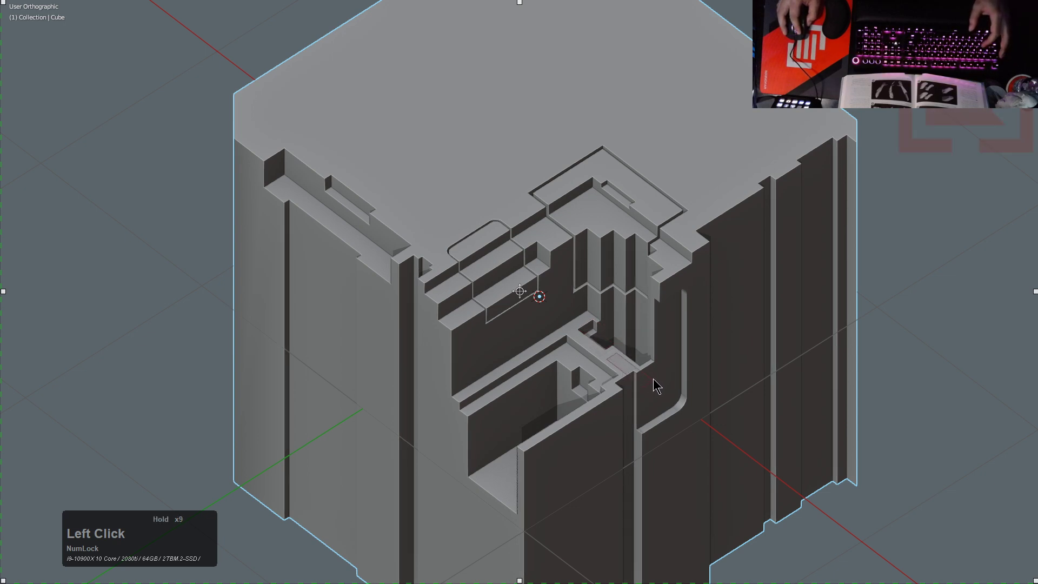
left_click_drag(653, 380, 655, 420)
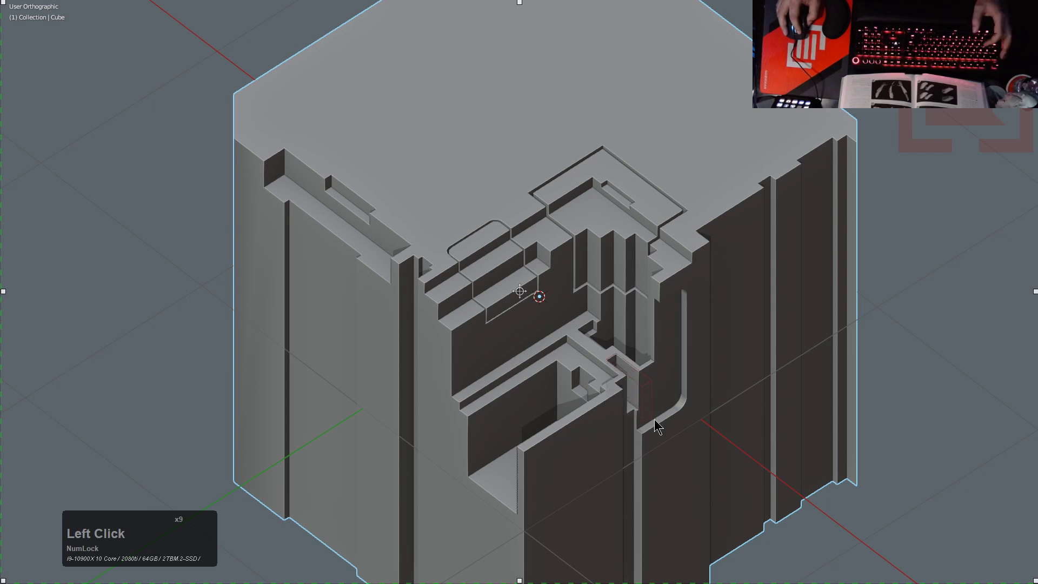
left_click(655, 423)
Step: Box-cut a long slot along the lower pocket's rim step and a notch in the left end of the ledge above it
left_click_drag(531, 358, 484, 396)
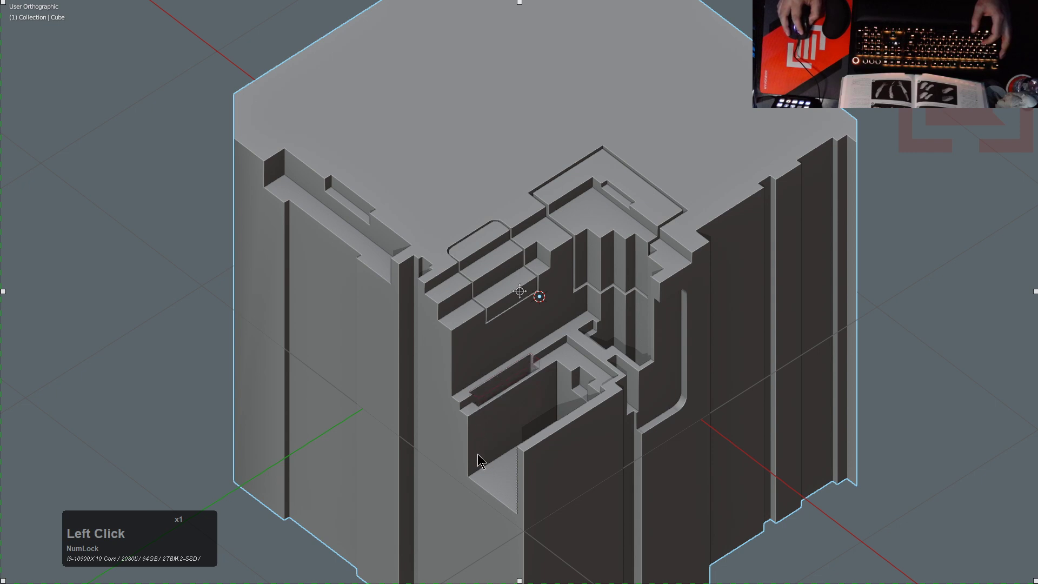
left_click(488, 432)
left_click_drag(460, 319, 441, 339)
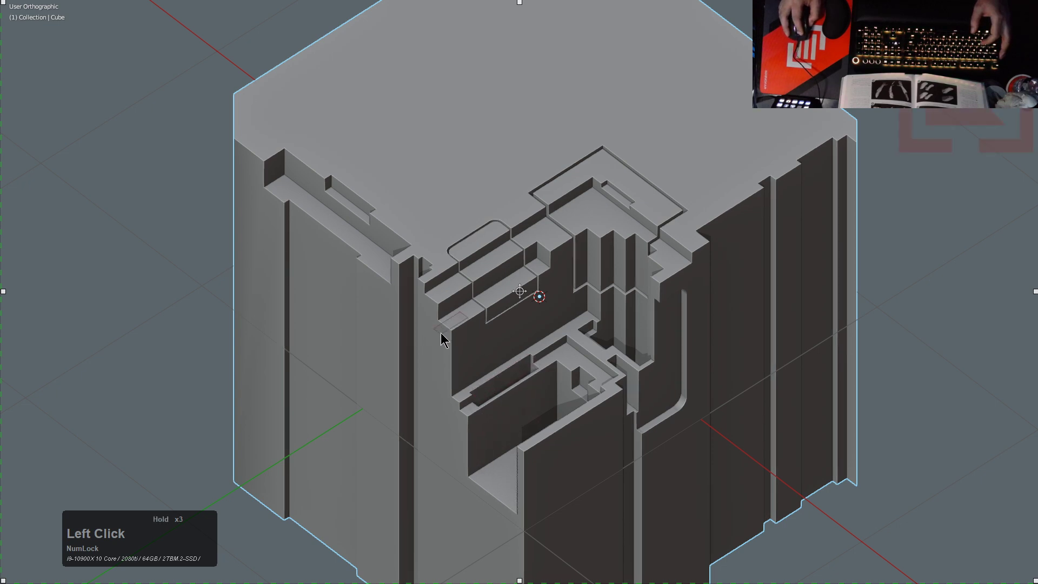
double_click(440, 342)
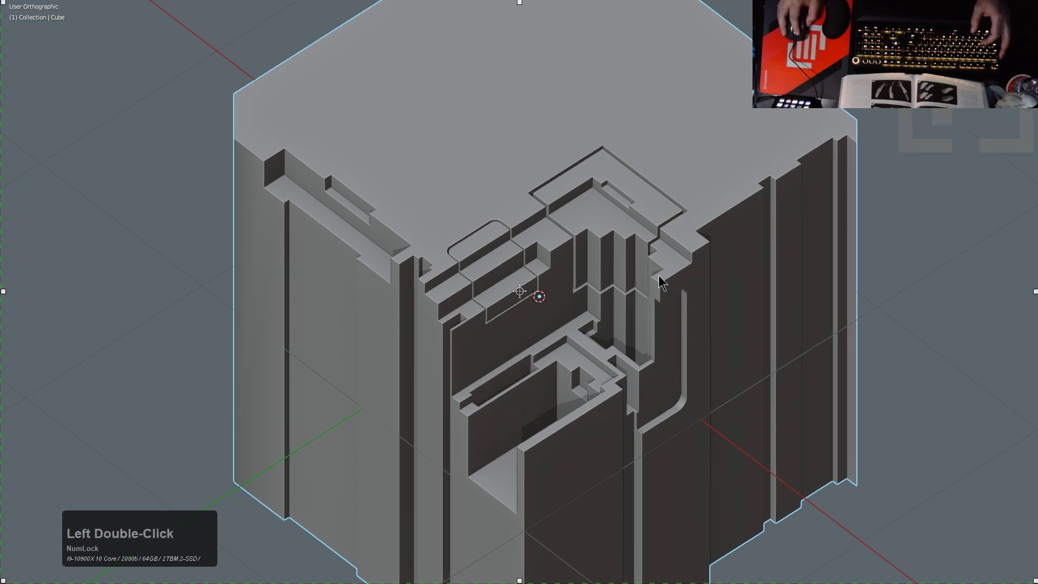
Step: Box-cut two full-height vertical grooves into the right face near the recess's upper right corner
double_click(697, 276)
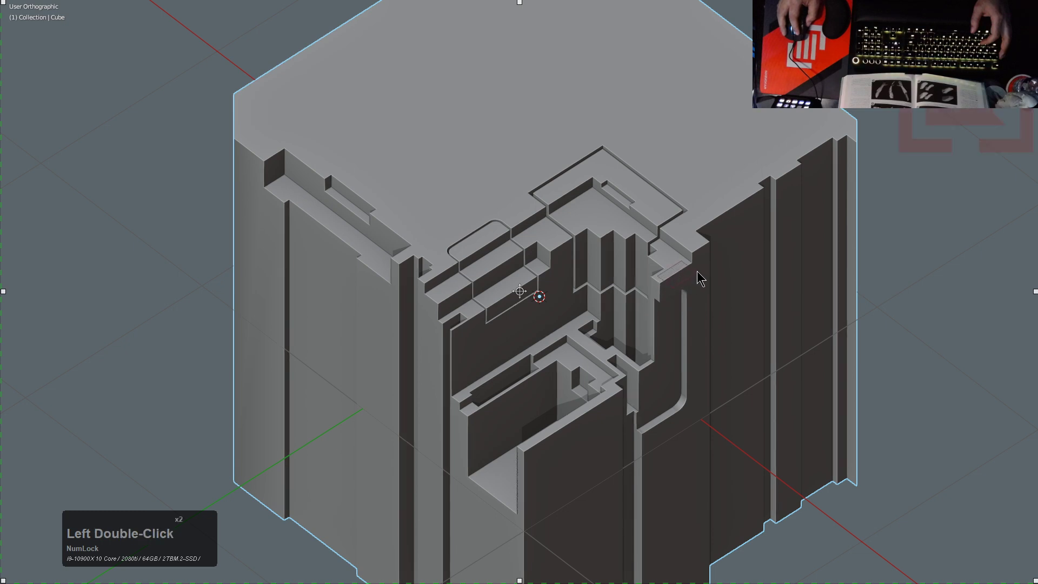
left_click_drag(692, 244, 709, 250)
double_click(712, 253)
Step: Box-cut more vertical grooves down the left face, at its outer corner, below the long edge notch and beside the stepped ledges
left_click(250, 161)
double_click(250, 161)
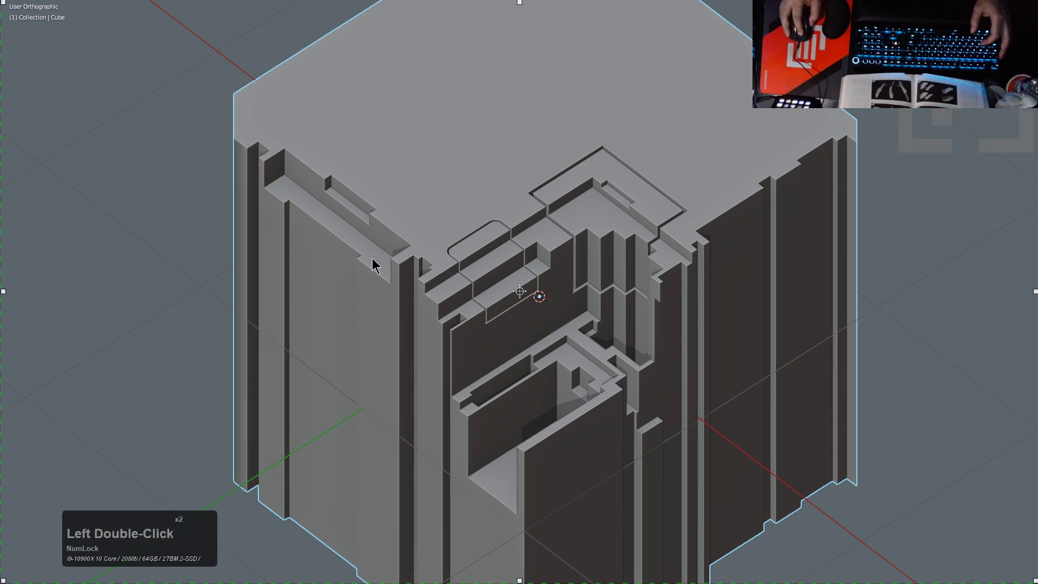
left_click(384, 281)
double_click(384, 285)
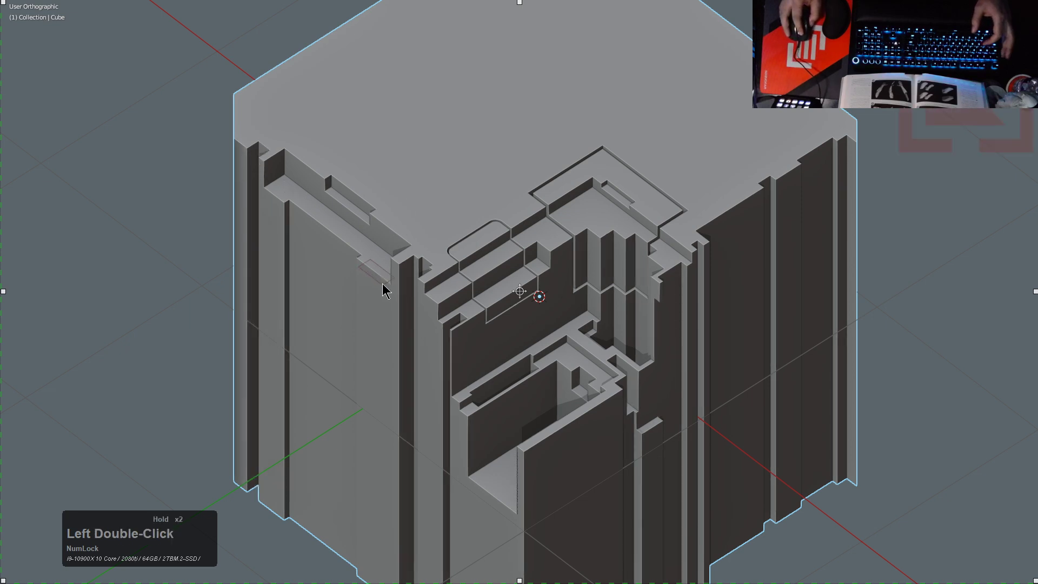
left_click(434, 300)
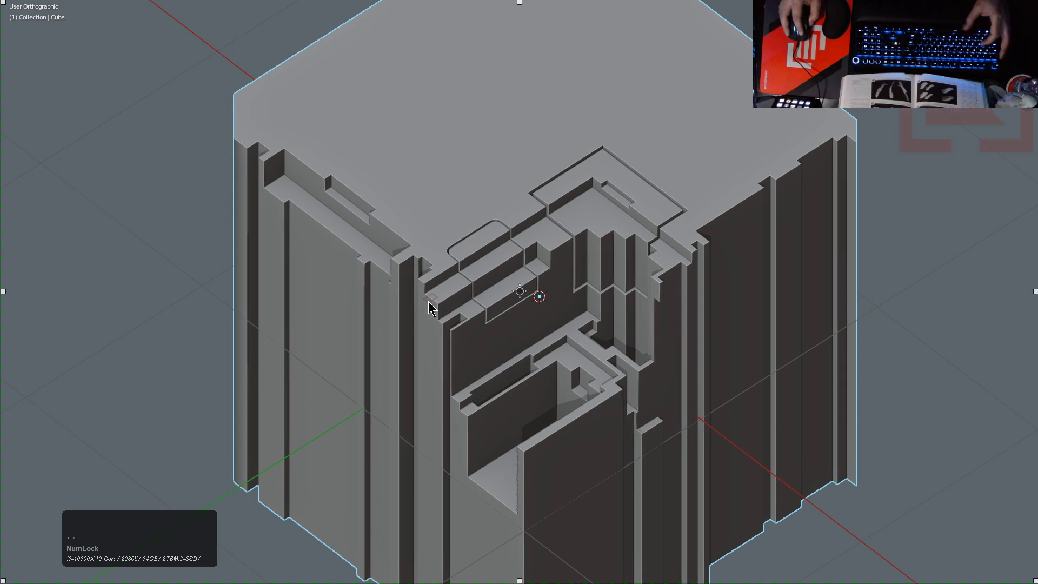
key("space")
Step: Box-cut a large thin panel line with chamfered corners around the whole stepped recess
left_click(615, 160)
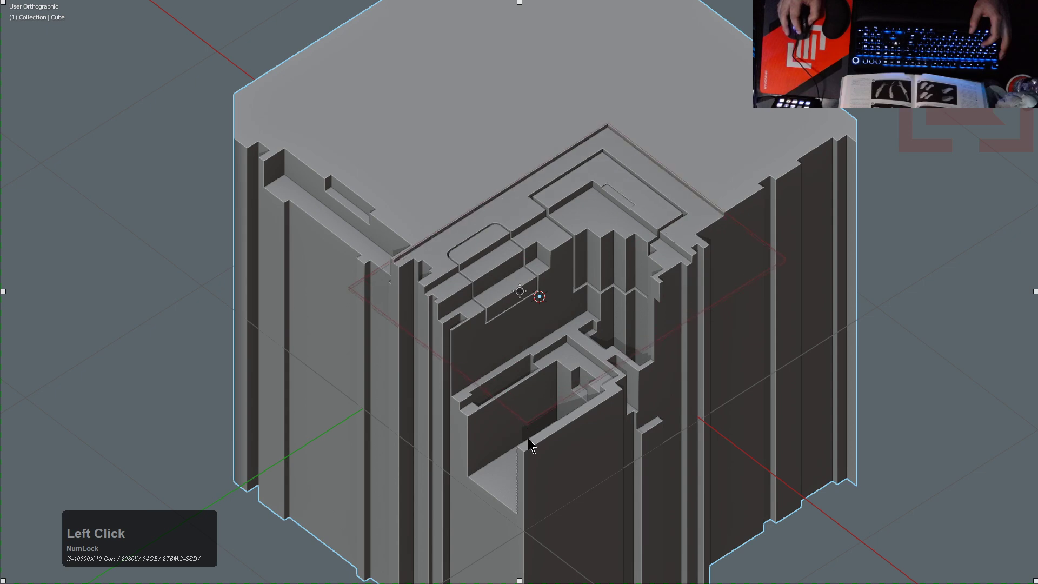
scroll(540, 495, "down", 3)
key("t")
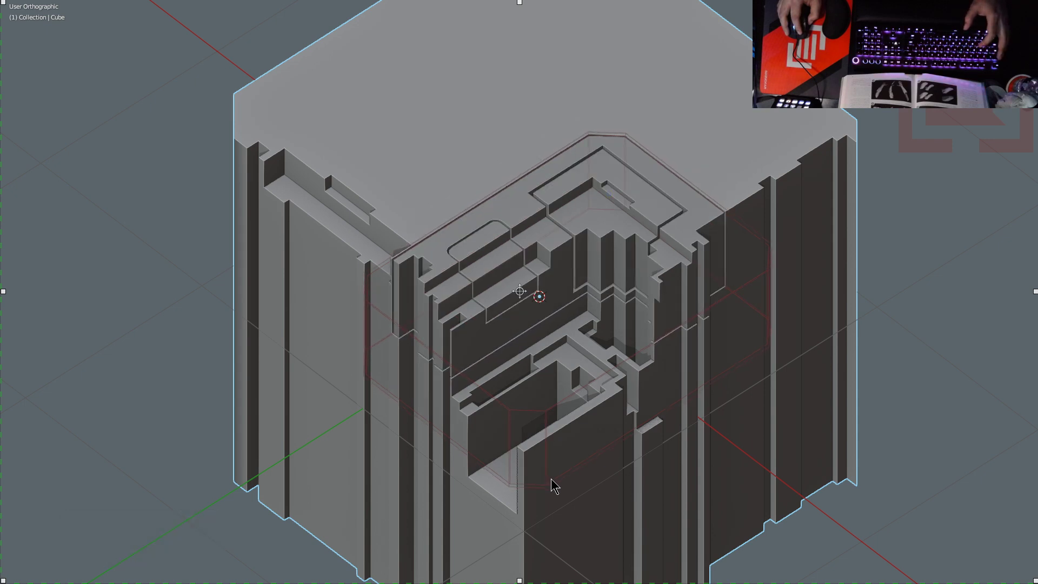
left_click(552, 485)
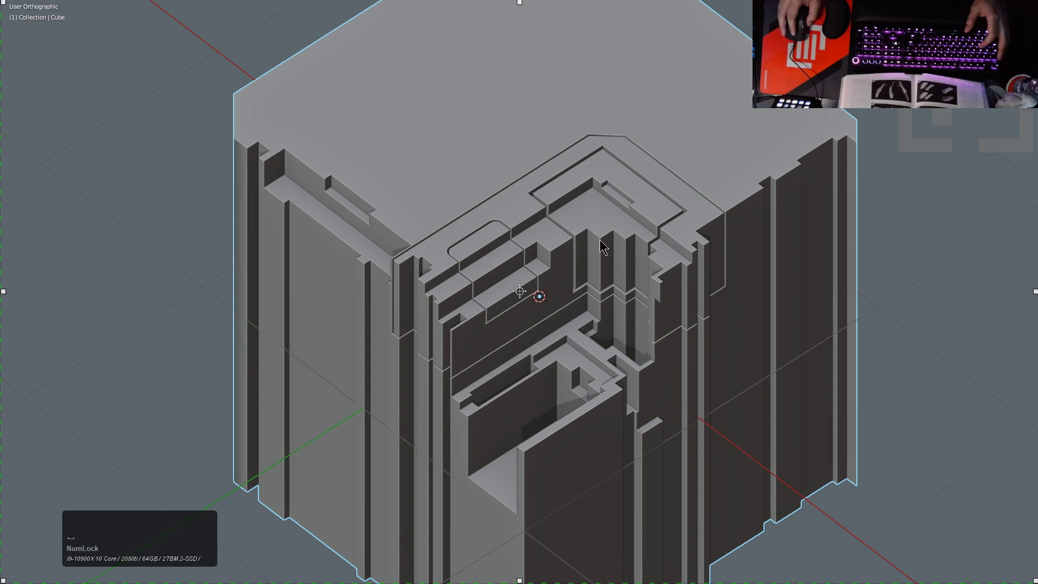
Step: Box-cut a deep notch in the upper left ledge and small slots along the recess's upper right ledges
left_click(532, 228)
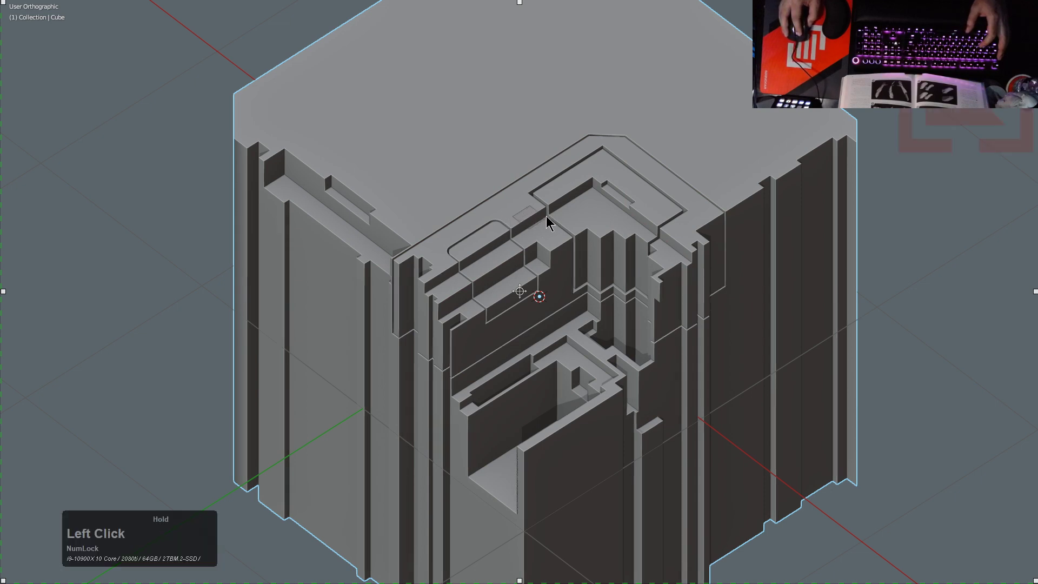
left_click_drag(550, 218, 543, 252)
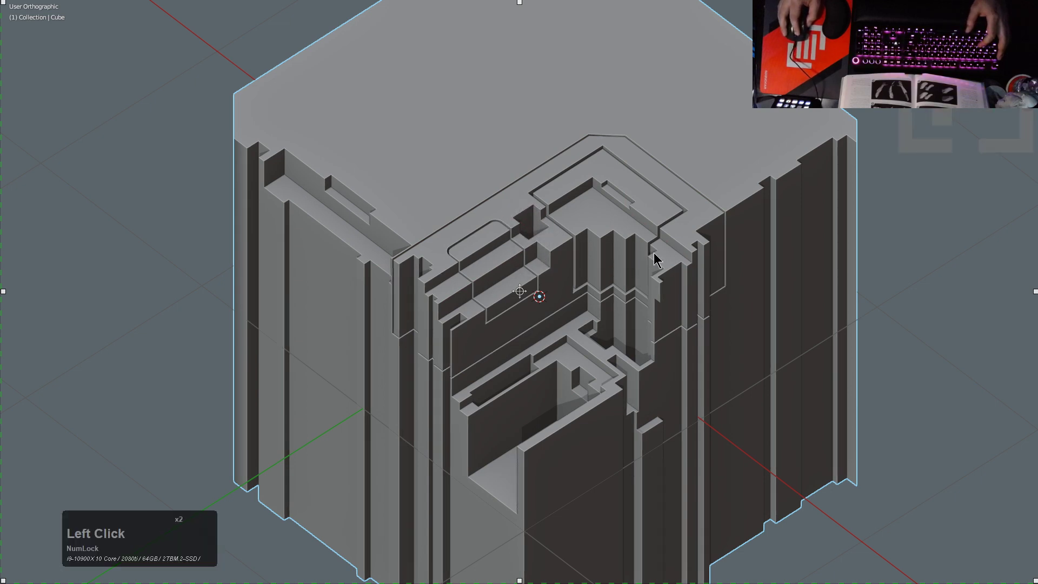
left_click_drag(676, 238, 722, 242)
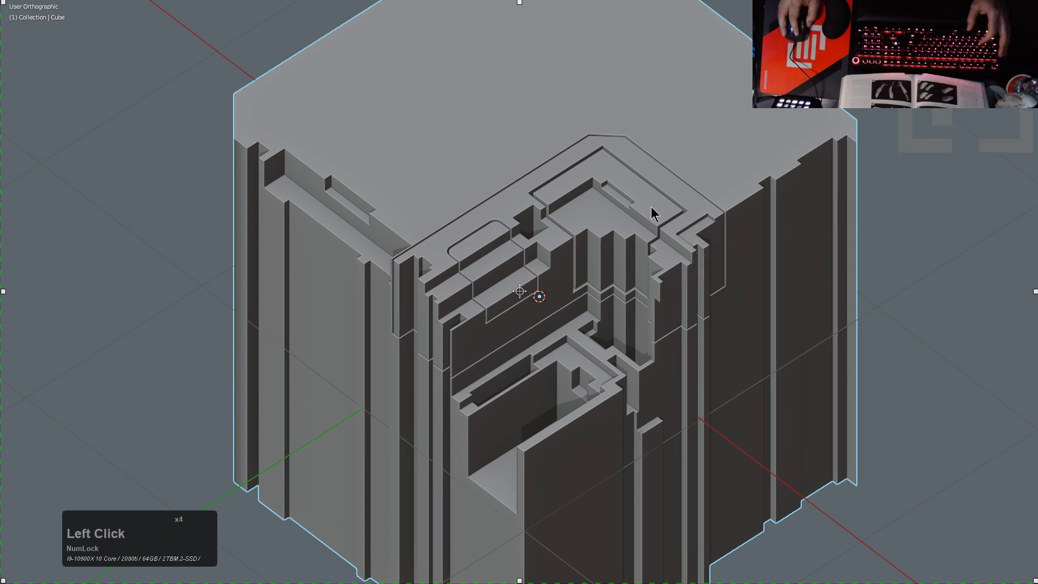
left_click_drag(642, 203, 655, 239)
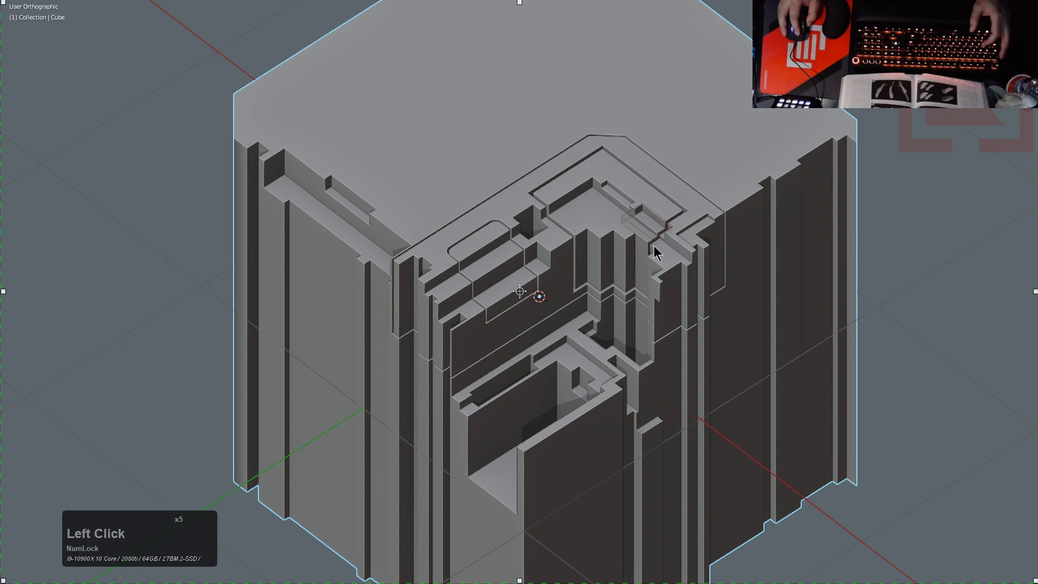
left_click(655, 251)
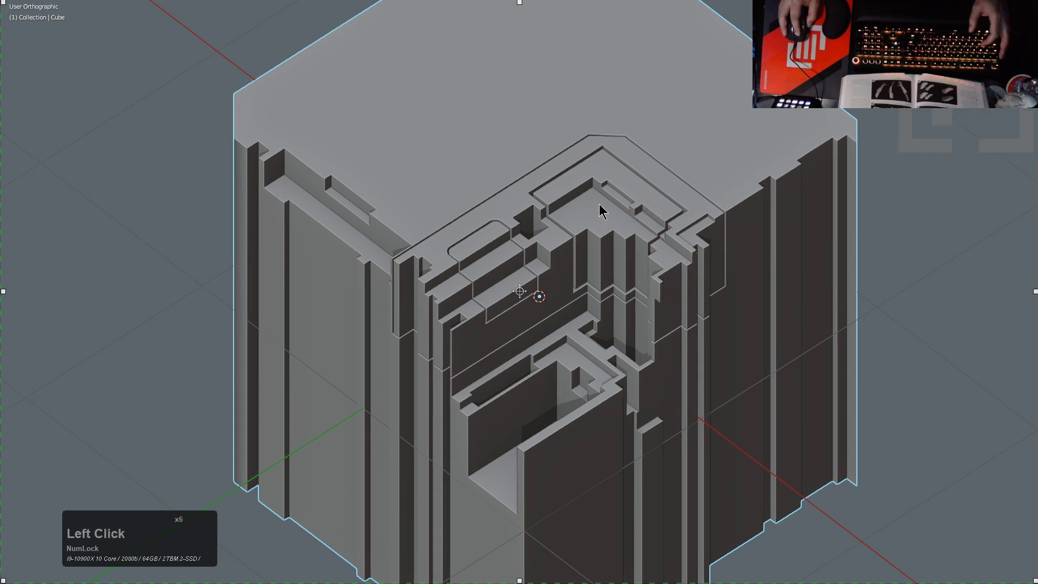
Step: Box-cut a small inner ledge in the stepped recess, a slot in its left wall and a second long ledge across the left face
left_click_drag(601, 221, 606, 249)
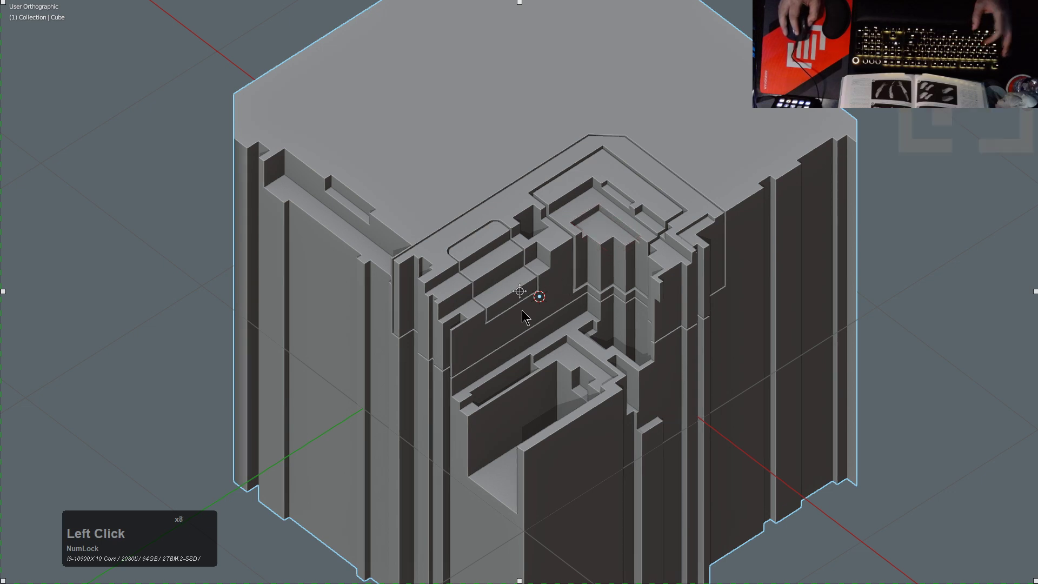
left_click(460, 337)
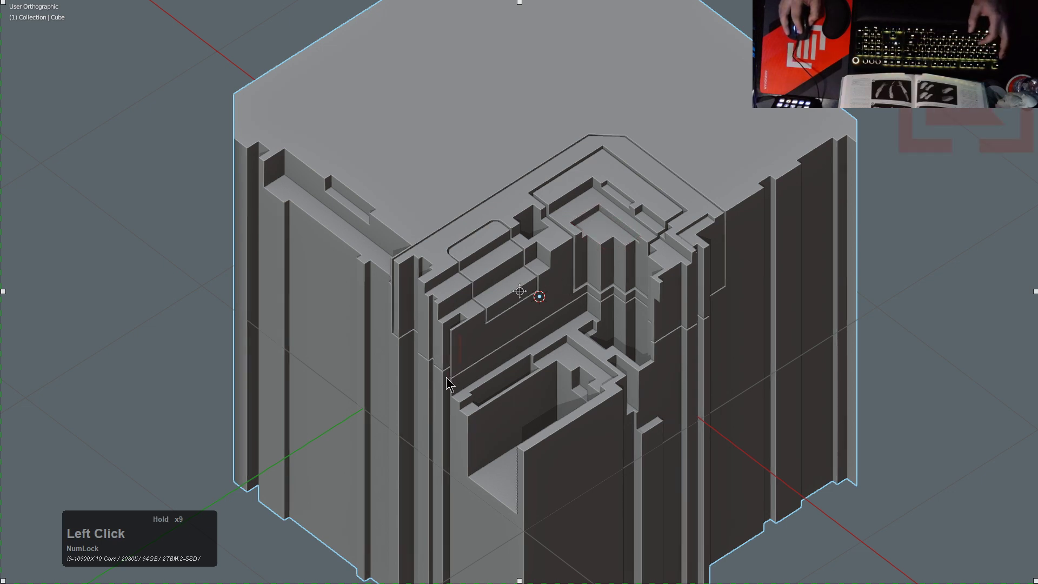
left_click(199, 237)
Step: Run HardOps Sharpen on the cube with sharpness 30° and auto smooth 35°
key("q")
left_click(527, 257)
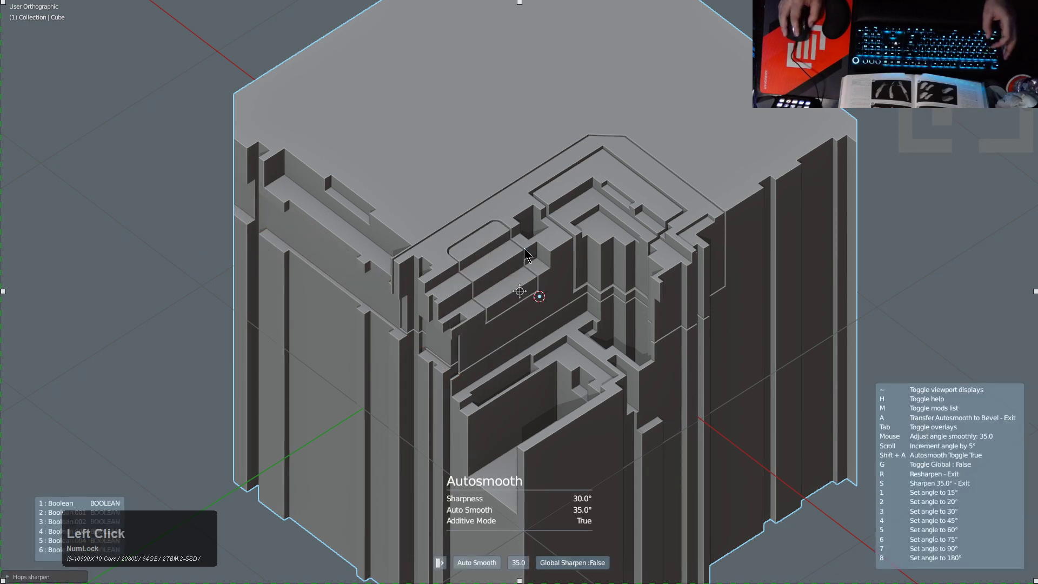
scroll(640, 254, "down", 2)
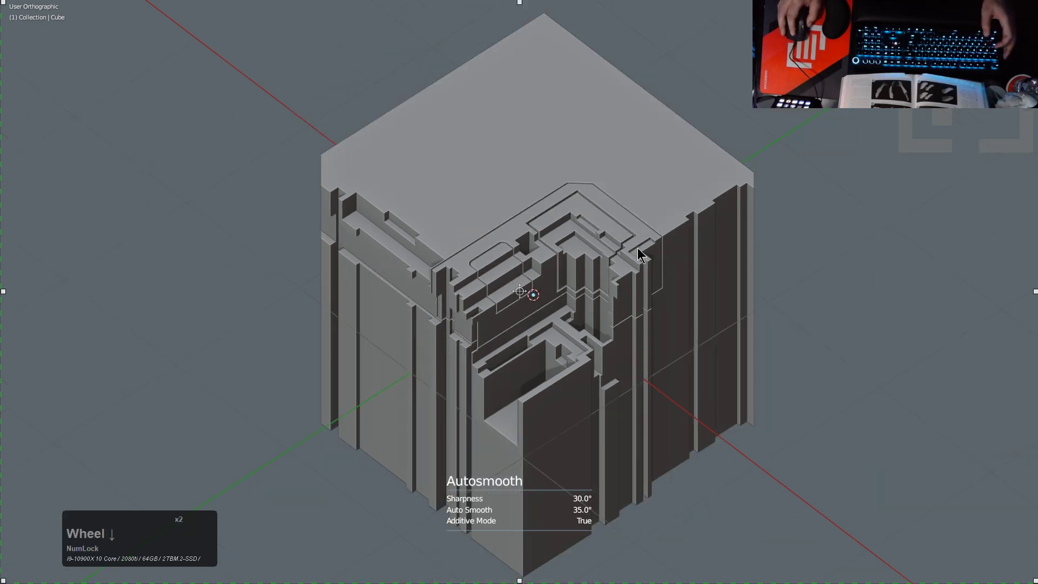
left_click(608, 210)
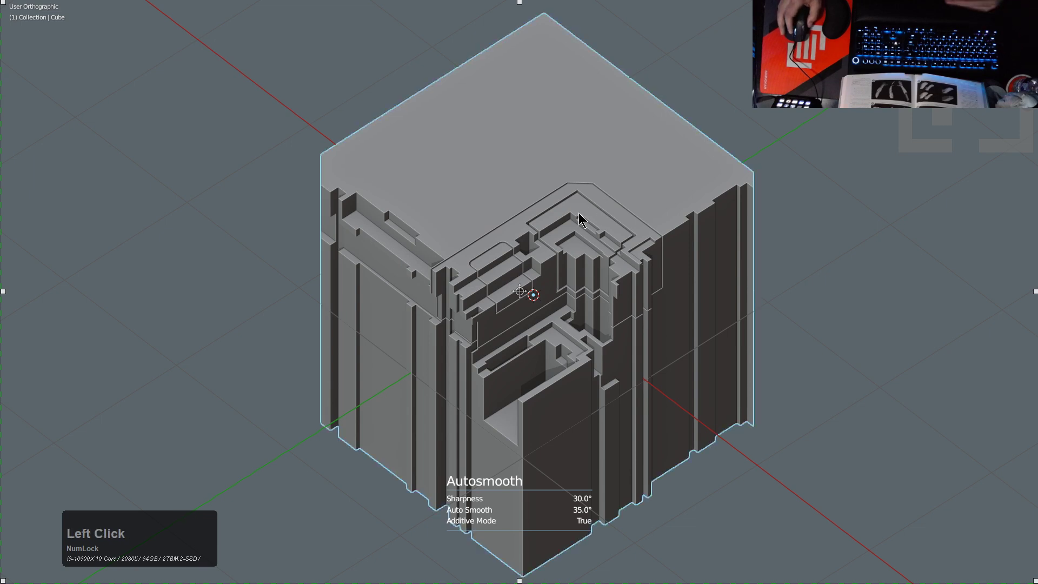
Step: Extract the whole stepped-recess corner of the cube as a custom BoxCutter cutter shape
left_click_drag(580, 160, 543, 390)
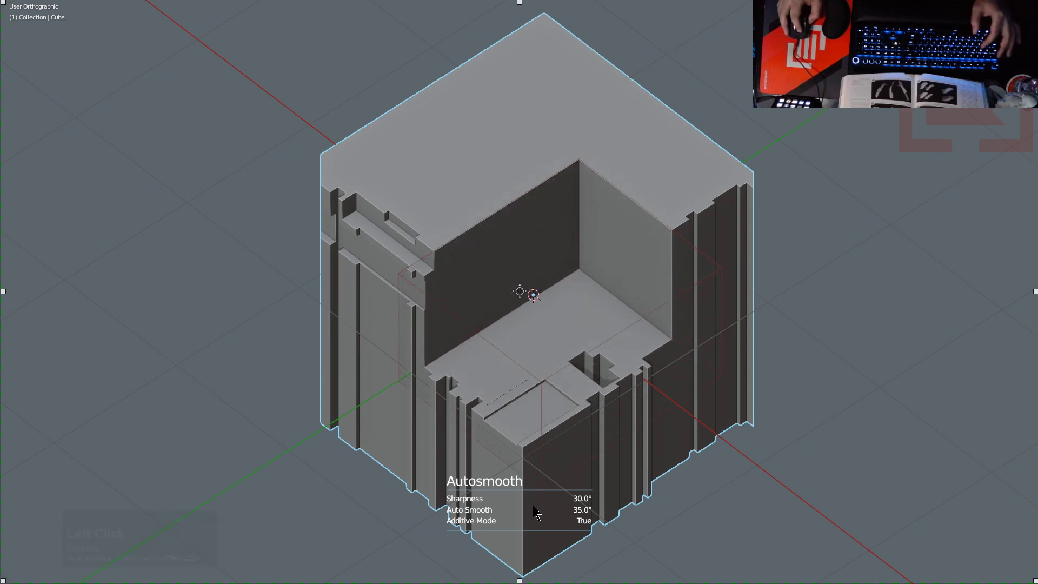
key("y")
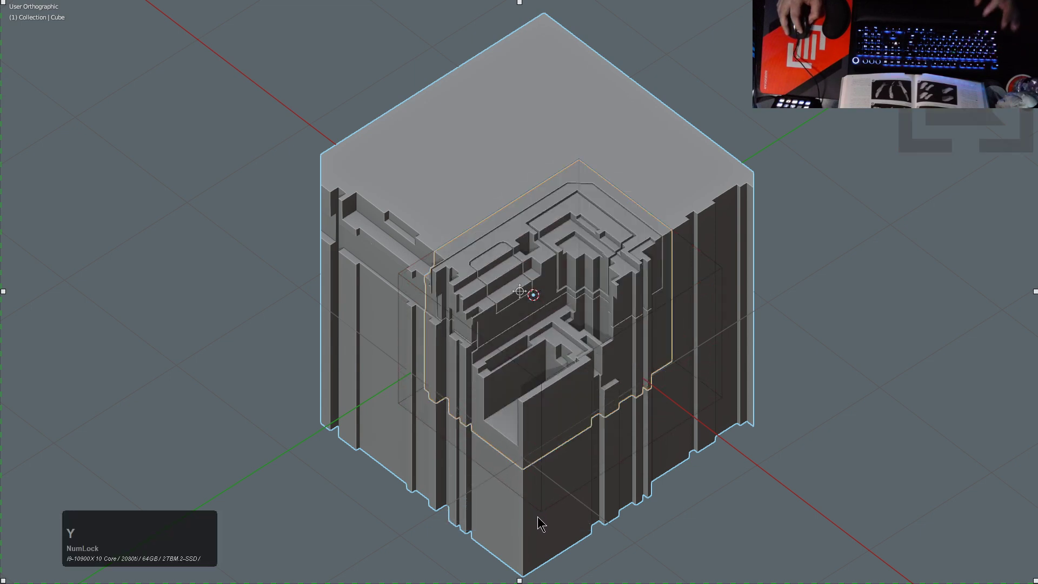
left_click(542, 522)
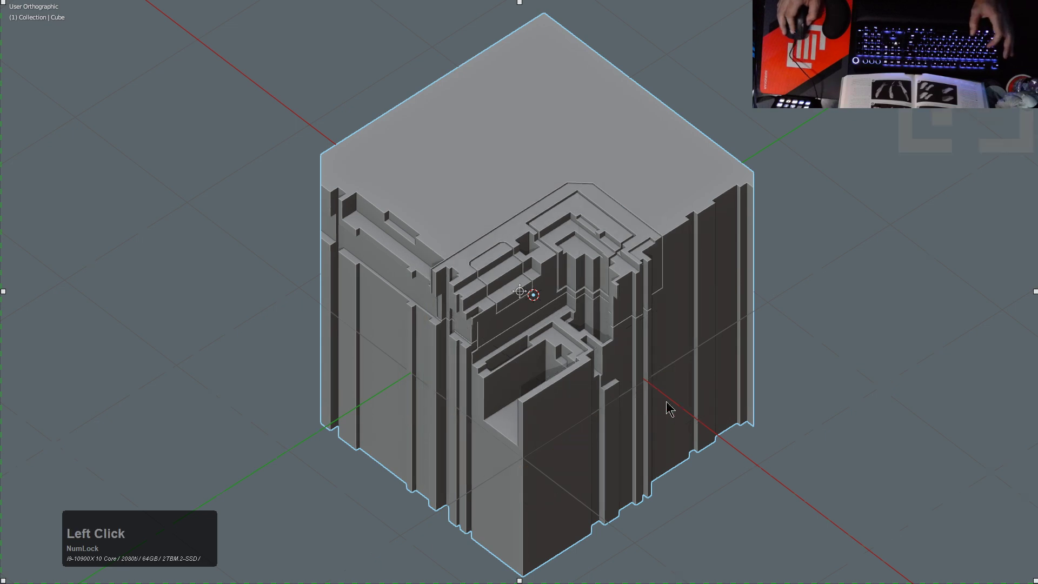
Step: Cut the extracted recess shape into the opposite top corner of the cube and down its side face
middle_click_drag(666, 407, 527, 379)
left_click_drag(470, 300, 728, 338)
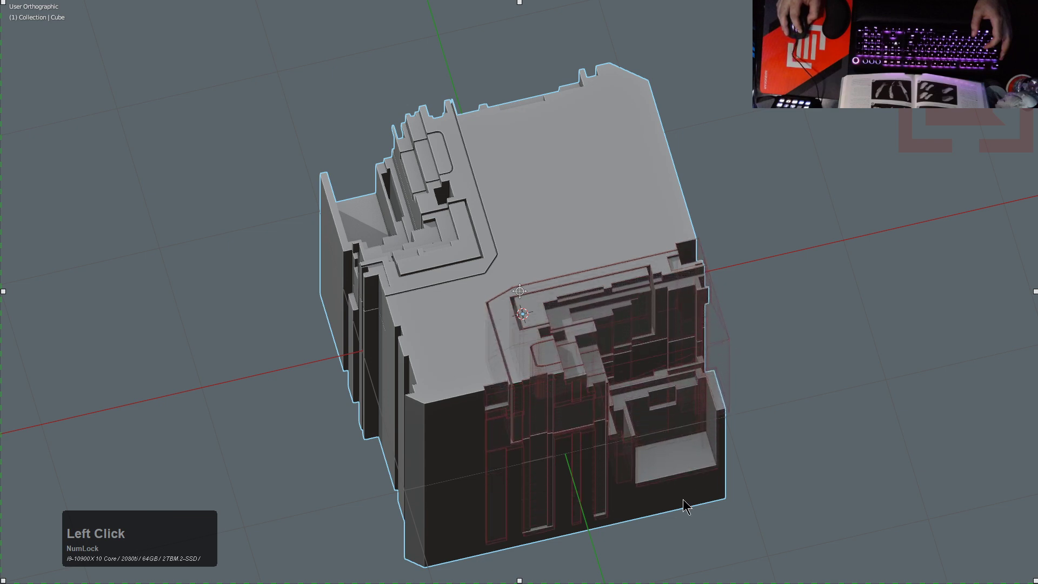
middle_click_drag(685, 510, 391, 285)
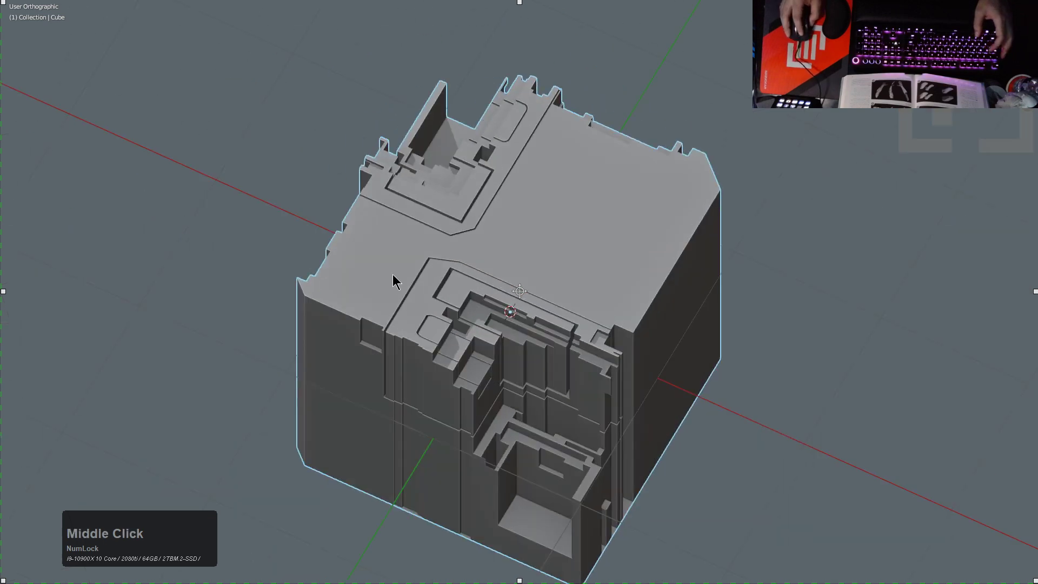
Step: Reveal the new recess's boolean cutter, scale it along X and move it along X to shift the cut toward the corner
key("q")
left_click(654, 373)
scroll(652, 379, "down", 1)
left_click(650, 374)
key("s")
key("x")
left_click(622, 378)
key("g")
key("x")
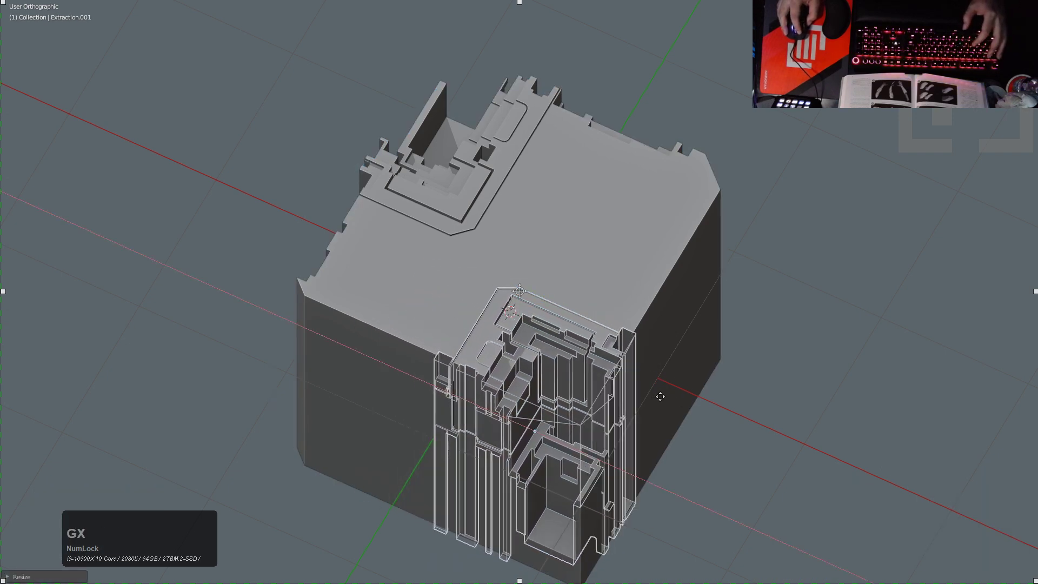
Step: Cut the extracted recess shape into the uncut top edge beside the adjusted corner recess
mouse_move(649, 393)
middle_mouse_down()
mouse_move(688, 364)
mouse_move(565, 389)
mouse_move(536, 306)
mouse_move(447, 262)
middle_mouse_up()
scroll(565, 389, "down", 2)
scroll(447, 262, "up", 2)
mouse_move(475, 246)
left_mouse_down()
mouse_move(607, 297)
mouse_move(642, 341)
left_mouse_up()
left_click(505, 299)
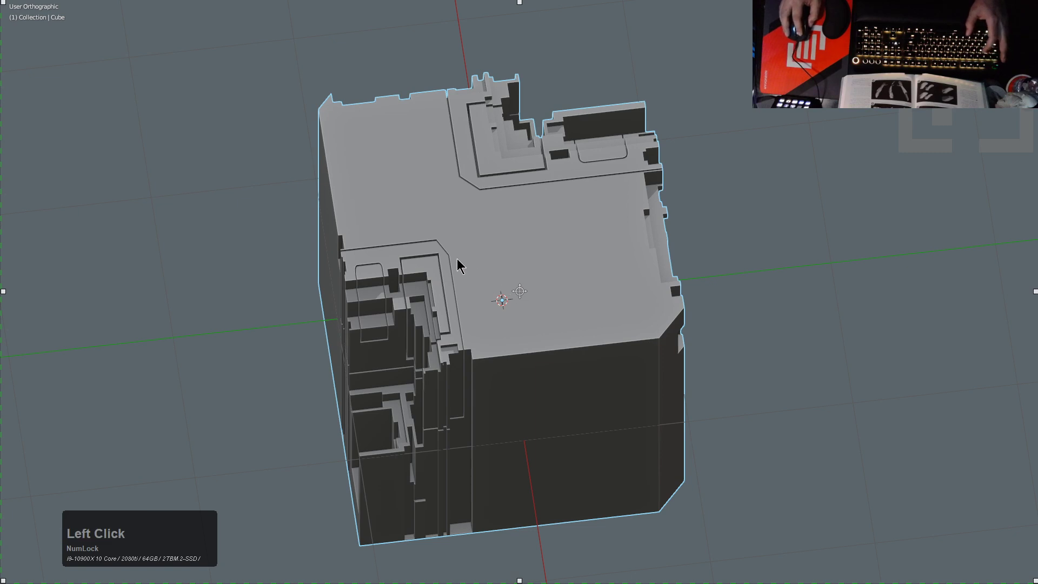
left_click(503, 297)
left_click_drag(527, 300, 649, 350)
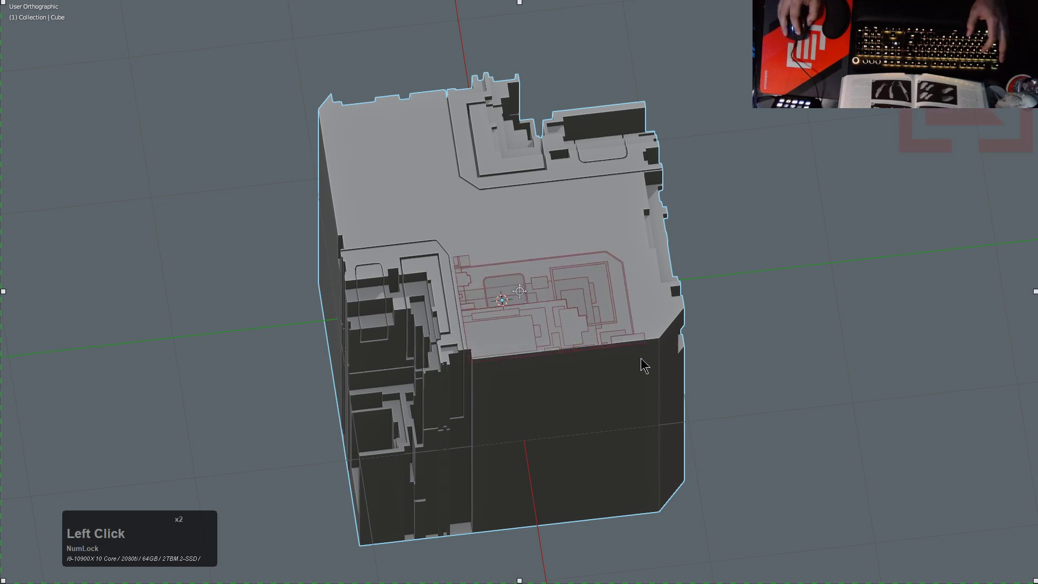
left_click(612, 527)
mouse_move(612, 527)
middle_mouse_down()
mouse_move(604, 396)
mouse_move(585, 379)
mouse_move(629, 382)
middle_mouse_up()
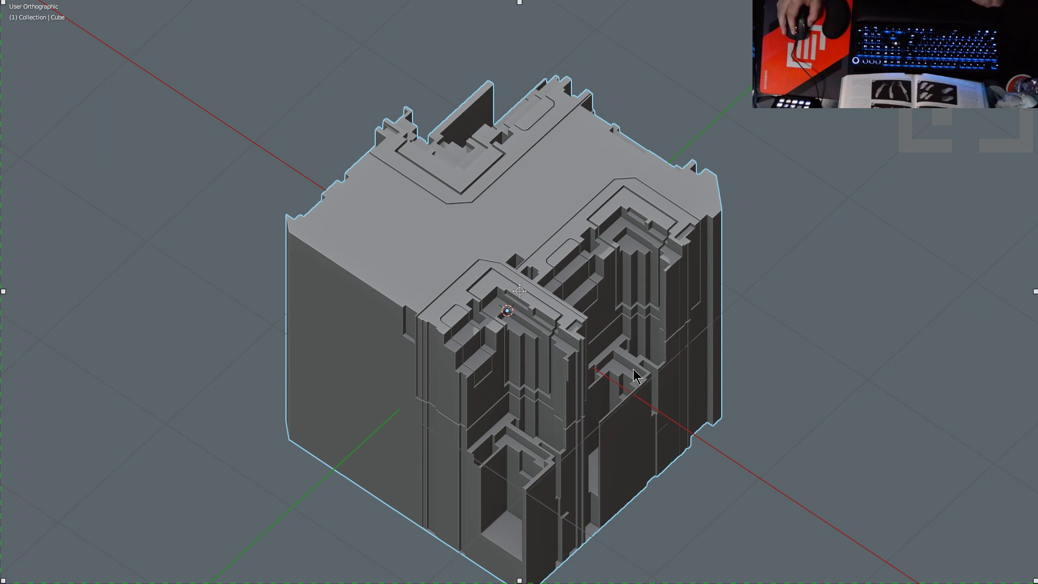
Step: Cut the extracted recess shape into the blank side face on the other side of the adjusted corner recess
middle_click_drag(633, 373, 321, 196)
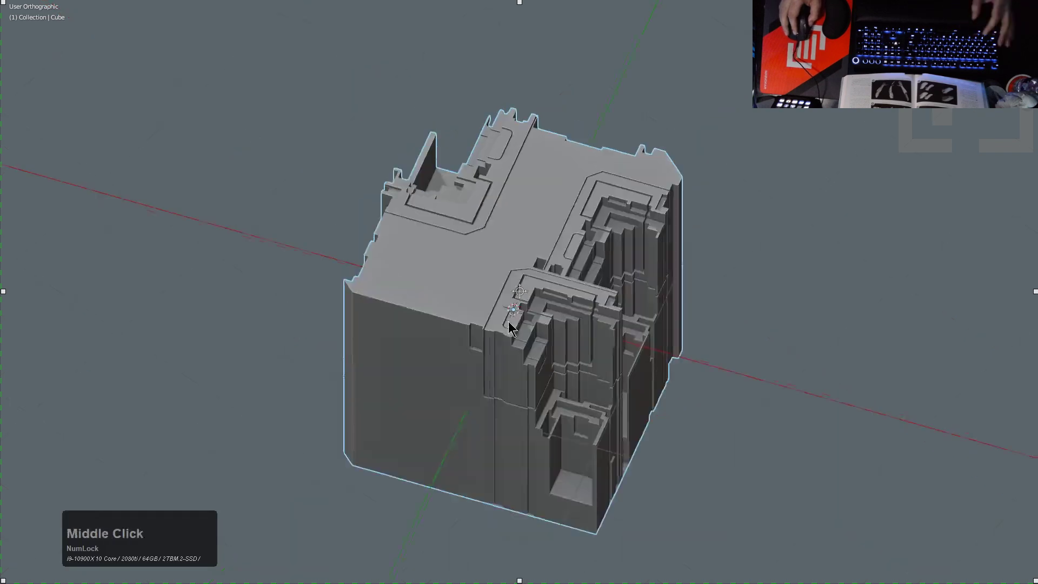
scroll(320, 196, "up", 2)
left_click_drag(338, 187, 450, 452)
scroll(445, 481, "down", 1)
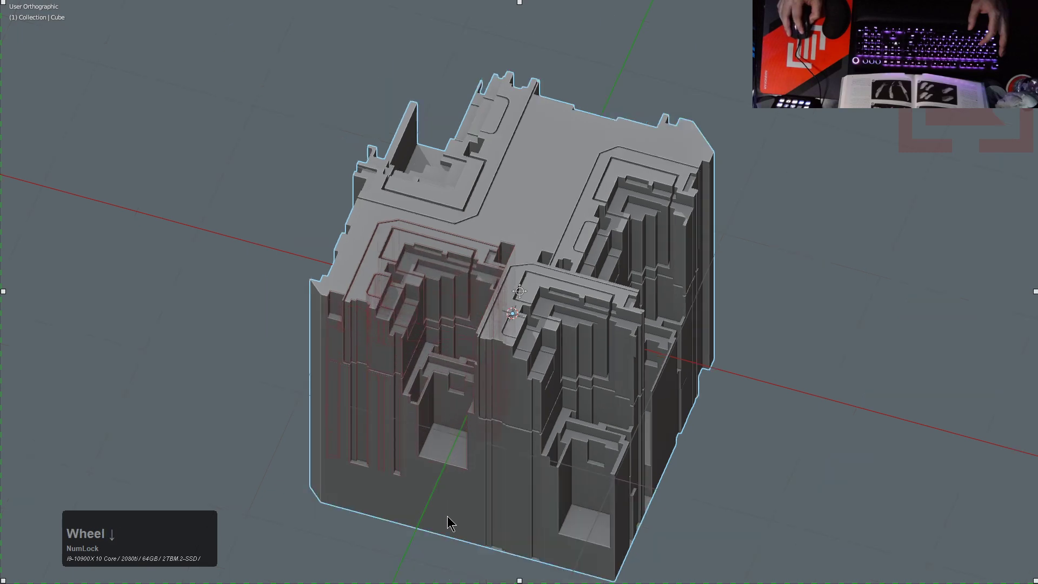
left_click(449, 559)
Step: Cut the extracted recess shape into the open middle of the cube's top face
middle_click_drag(444, 558, 470, 227)
scroll(468, 206, "up", 2)
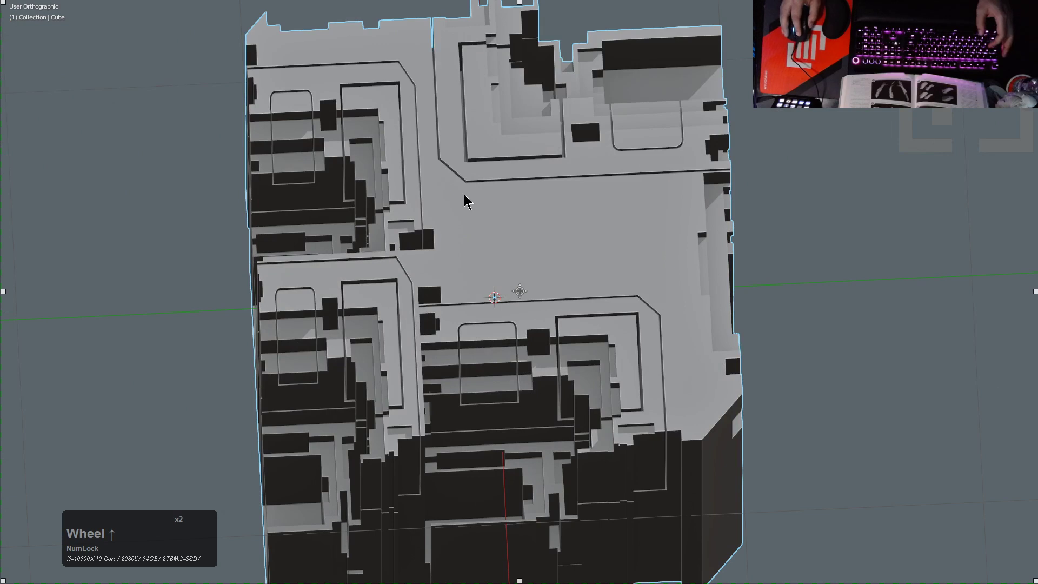
left_click_drag(438, 186, 688, 361)
scroll(675, 419, "down", 3)
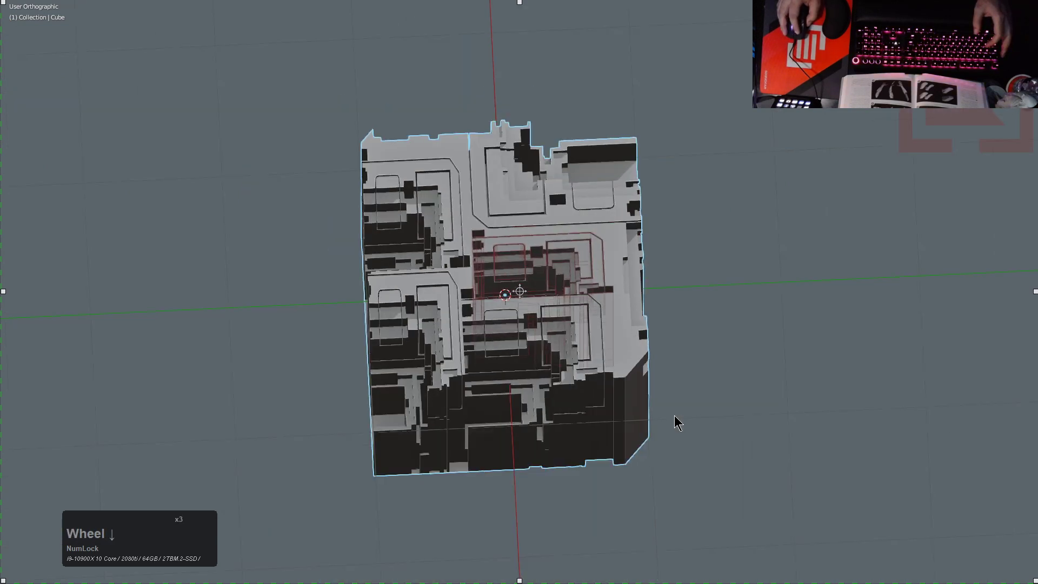
middle_click(604, 381)
scroll(597, 386, "up", 2)
middle_click_drag(605, 385, 556, 333)
scroll(597, 386, "down", 1)
key("a")
scroll(575, 342, "down", 1)
scroll(616, 286, "up", 2, "shift")
scroll(617, 286, "down", 2)
middle_click_drag(616, 286, 597, 321)
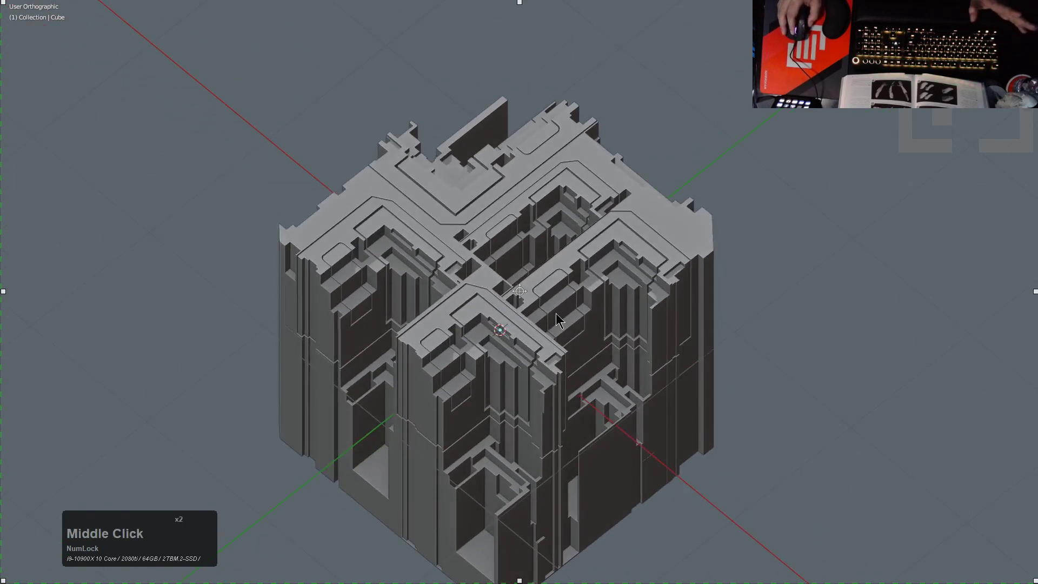
Step: Cut the extracted recess shape into the lower part of the side face below the long ledges
middle_click_drag(556, 313, 428, 322)
left_click(513, 339)
left_click_drag(427, 316, 705, 494)
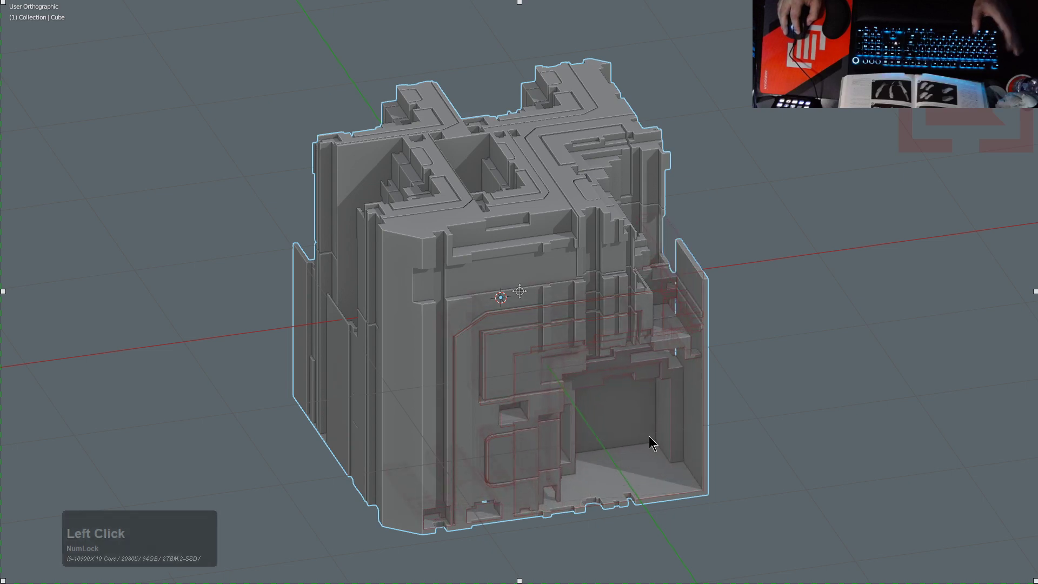
left_click(649, 396)
middle_click_drag(648, 395, 529, 372)
Step: Cut the extracted recess shape into the lower part of the adjacent side face, beneath the original stepped recess
scroll(558, 416, "down", 2)
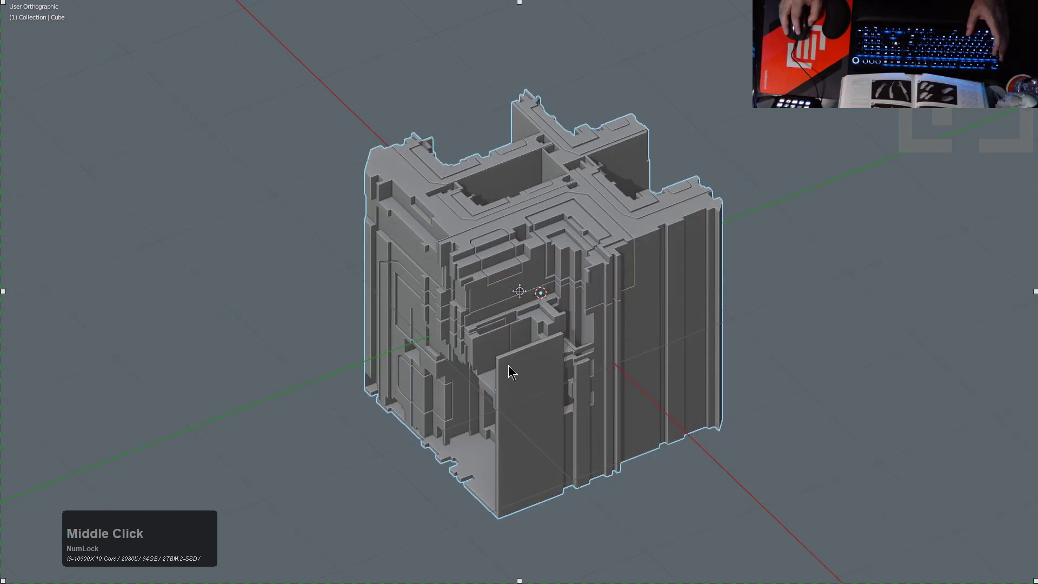
left_click_drag(513, 372, 657, 422)
middle_click_drag(760, 390, 539, 296)
scroll(564, 256, "up", 2)
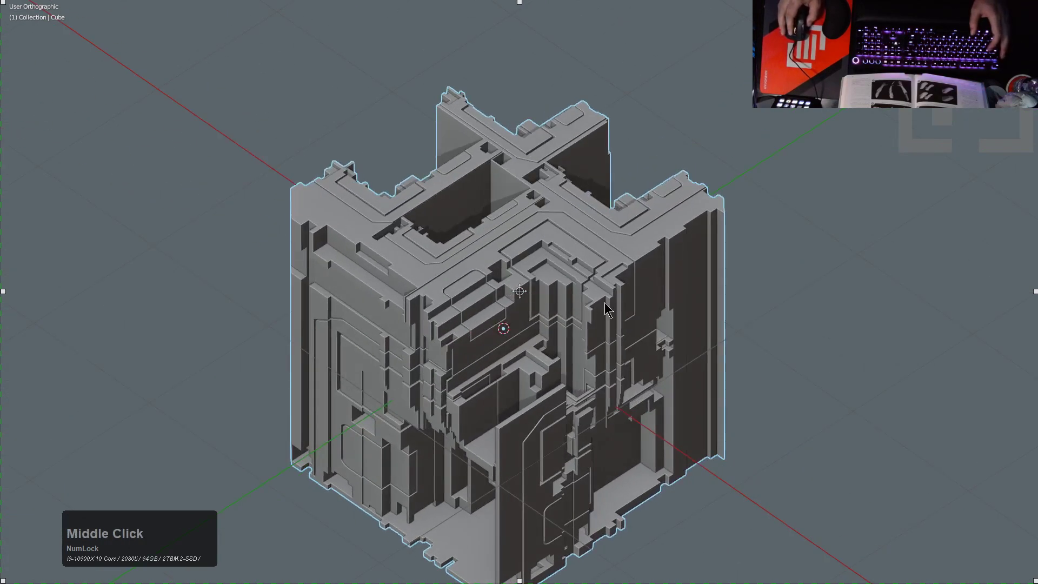
Step: Assign a blank principled material in a dusty red colour to the detailed cube with Material Scroll
key("m")
left_click(588, 341)
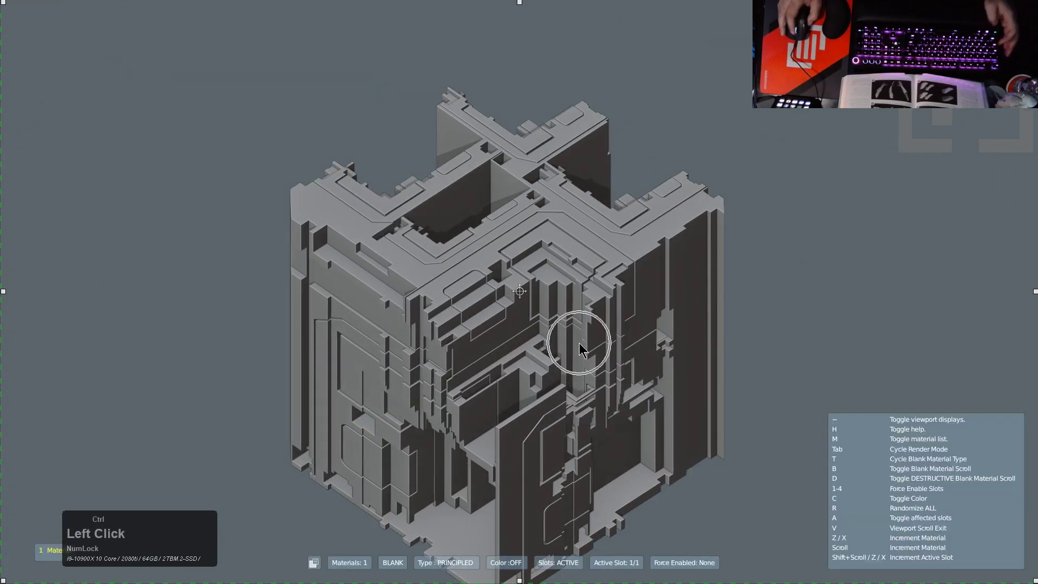
scroll(584, 340, "up", 1)
left_click(585, 340)
Step: Create a box shape enclosing the detailed cube with the HardOps To_Shape operation
middle_click_drag(582, 335, 633, 232, "shift")
key("shift+a")
left_click(633, 234)
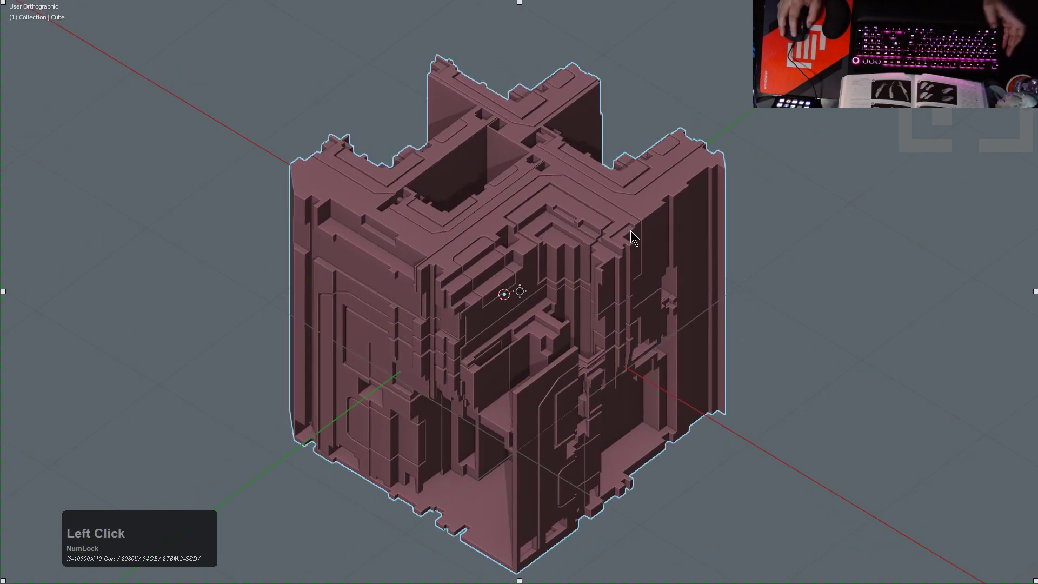
key("q")
key("o")
key("t")
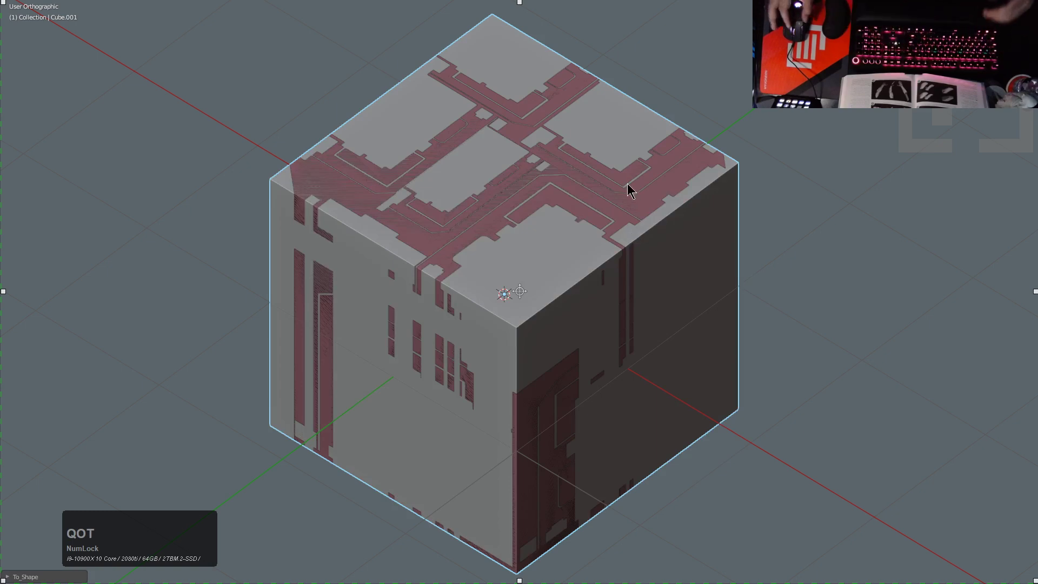
Step: Bevel the enclosing box's edges into smooth rounded corners about 0.11 wide
scroll(627, 301, "up", 2)
key("q")
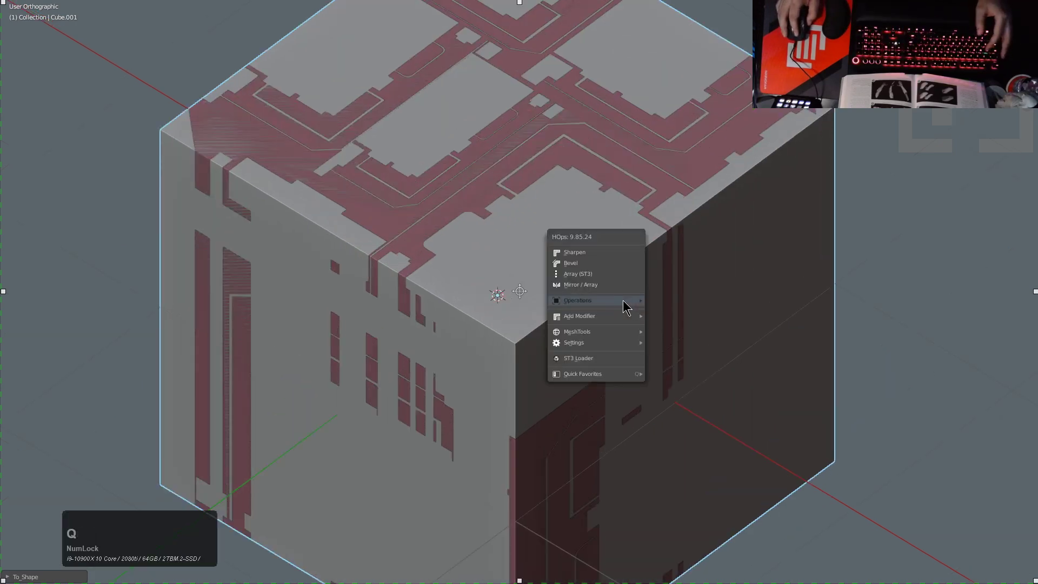
left_click(608, 270)
scroll(566, 264, "up", 2)
left_click(566, 268)
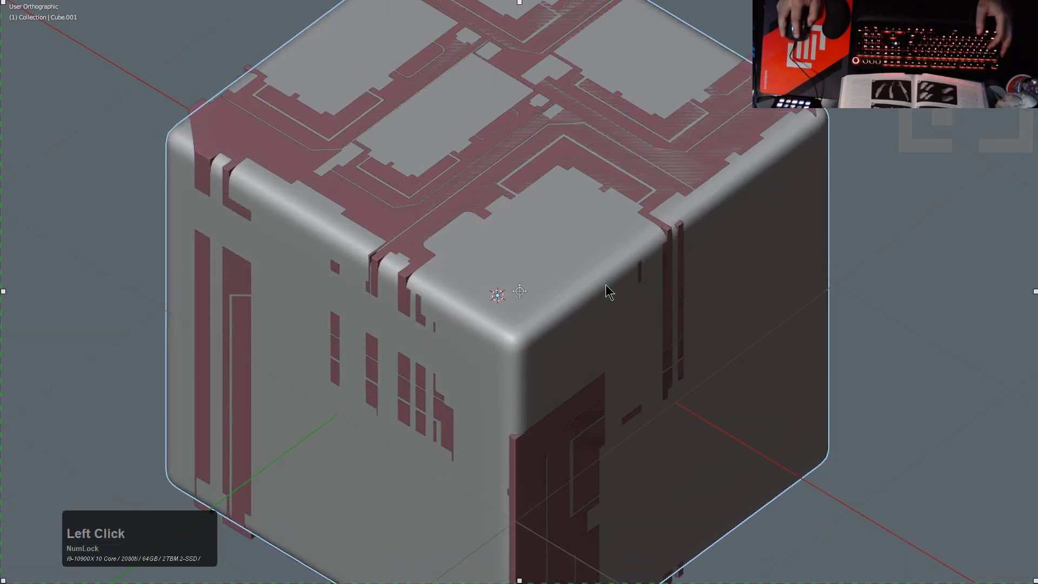
Step: Add a Solidify modifier to the box with offset -1 and thickness about -0.06 to form an outer shell
key("q")
mouse_move(651, 352)
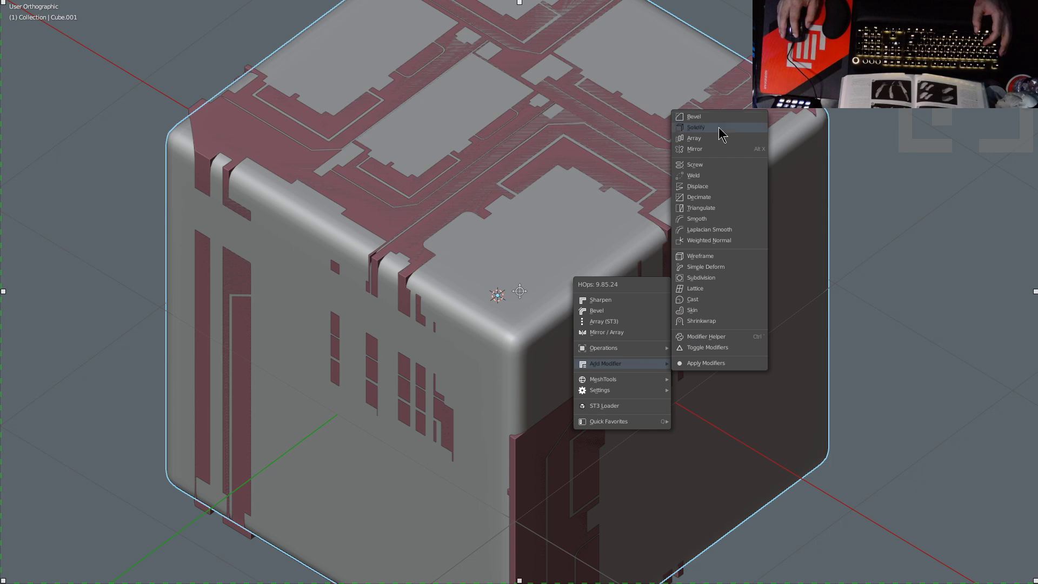
key("s")
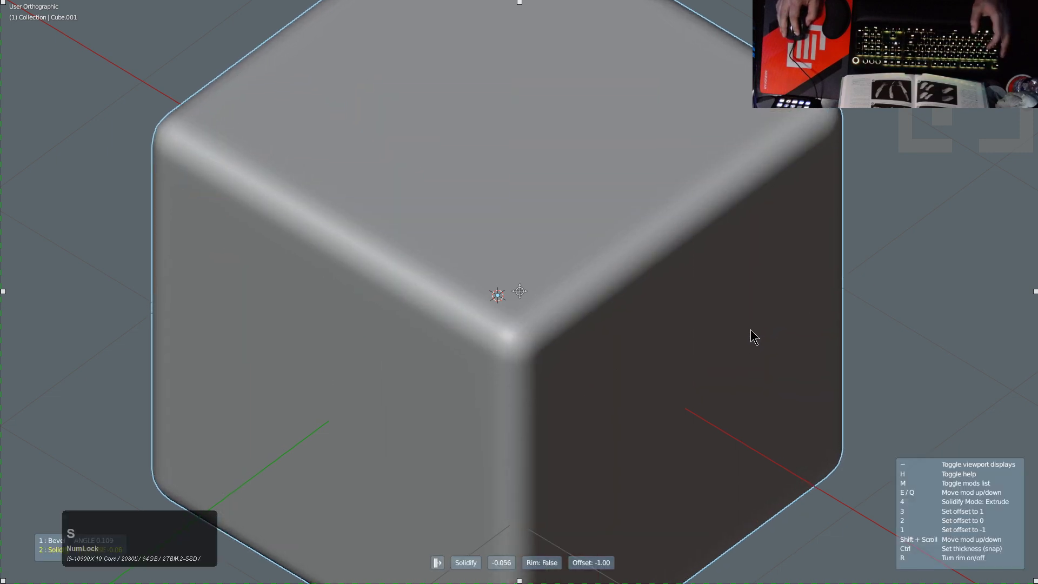
left_click(727, 316)
Step: Add a blank glass material to the rounded outer shell so the detailed cube shows through
scroll(640, 315, "down", 2)
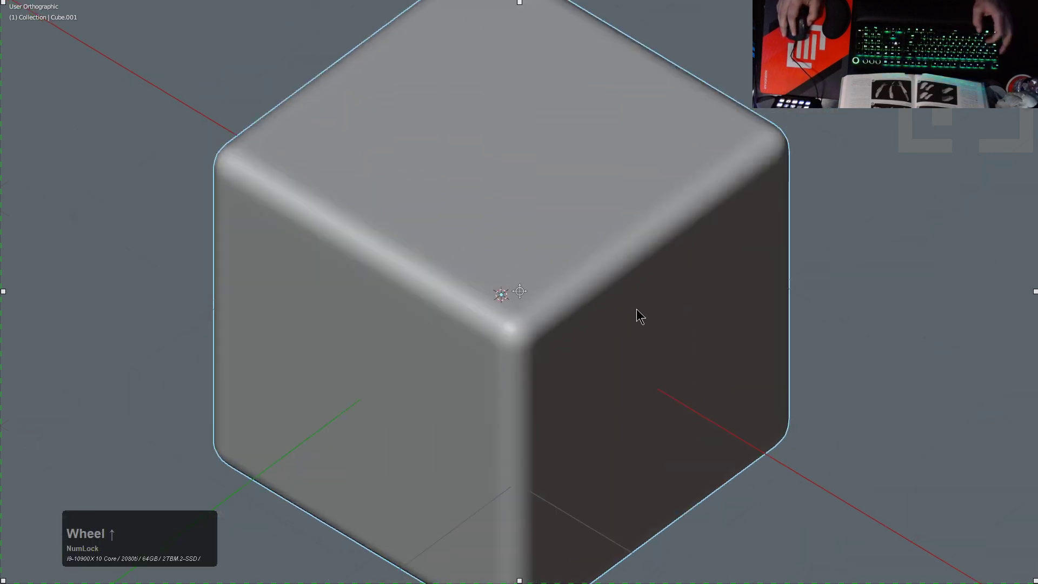
scroll(640, 314, "up", 2)
key("alt+m")
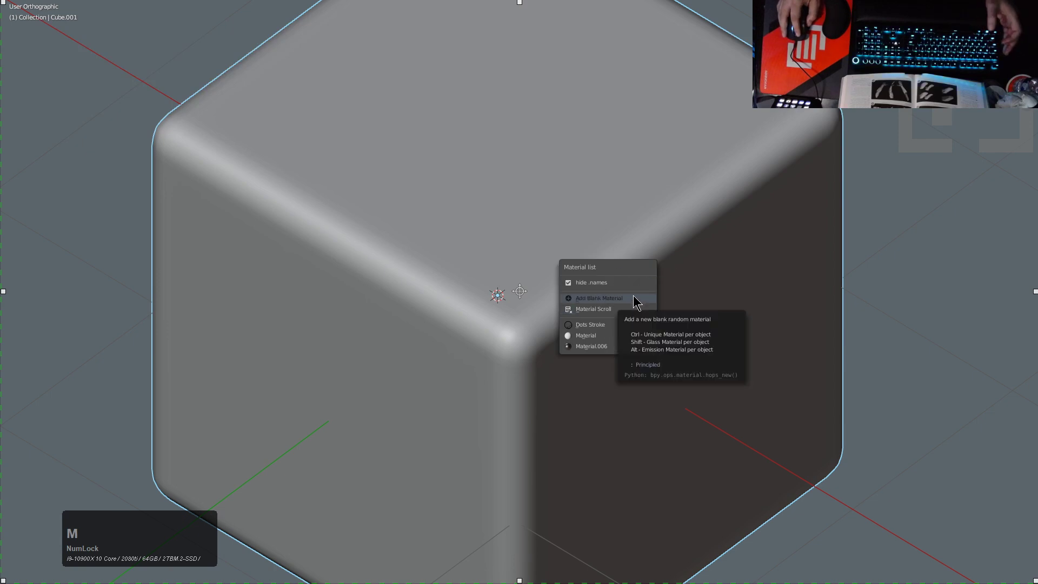
left_click(636, 299)
scroll(637, 301, "down", 3)
middle_click_drag(637, 301, 796, 345)
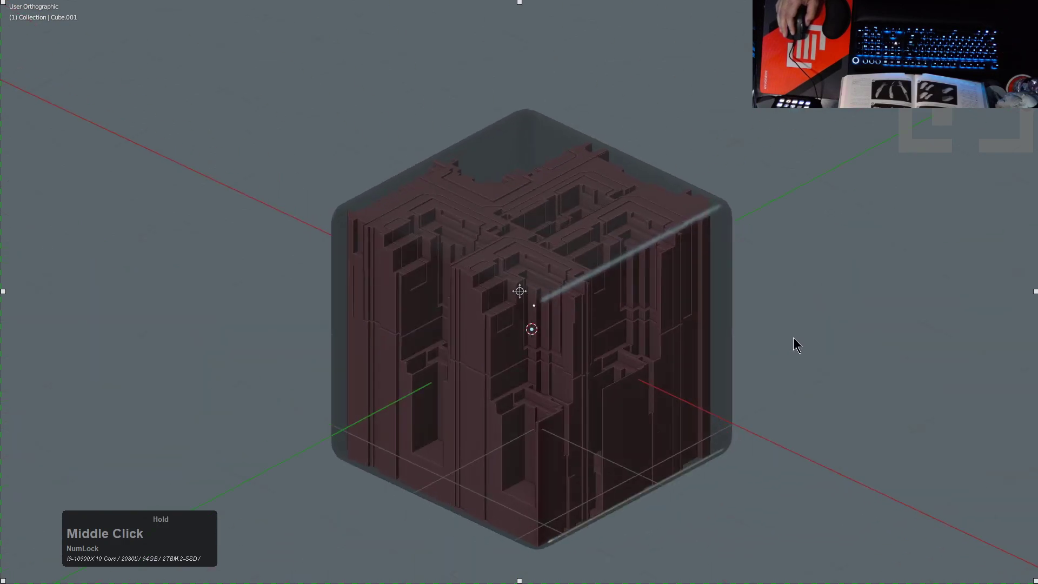
left_click(730, 322)
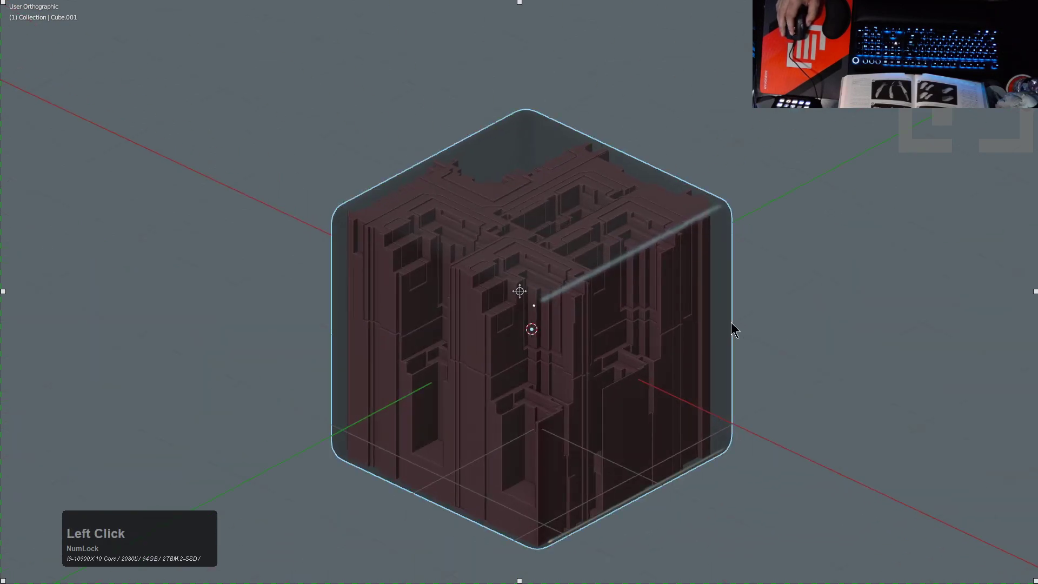
scroll(731, 322, "up", 2)
key("q")
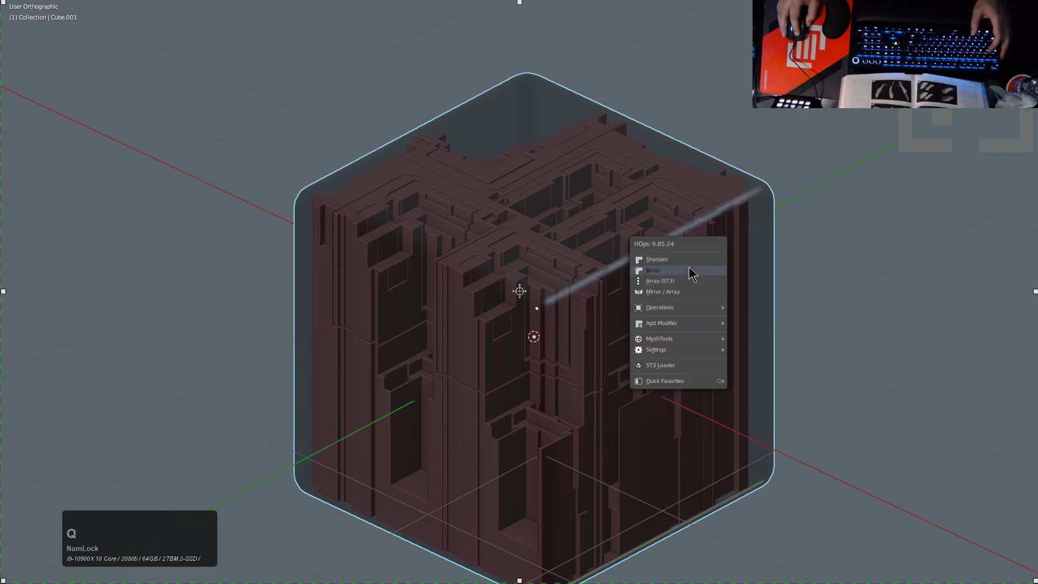
middle_click_drag(794, 281, 710, 322)
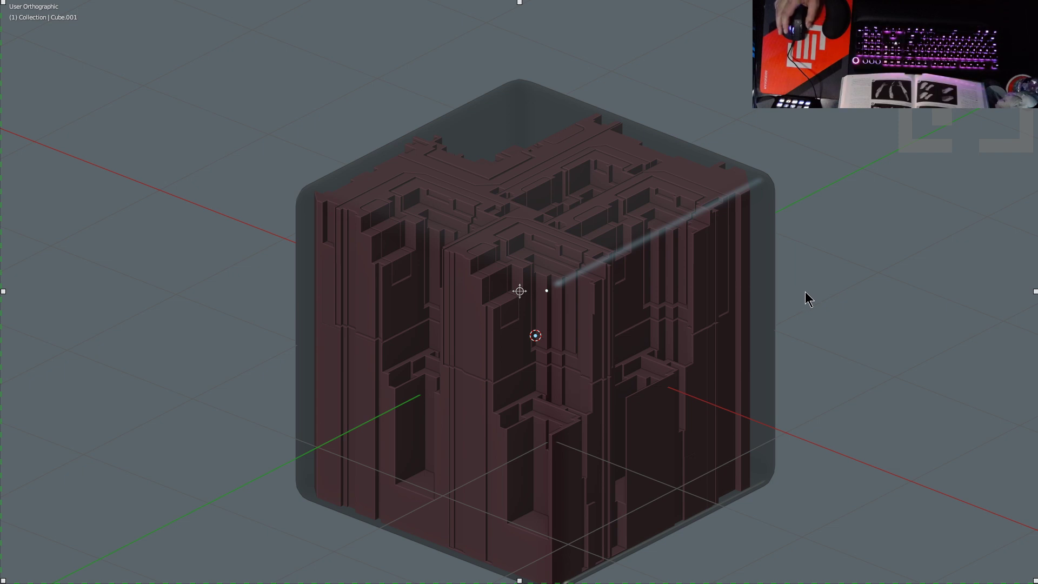
Step: Start a new file with the default cube, discarding the unsaved changes
left_click(762, 309)
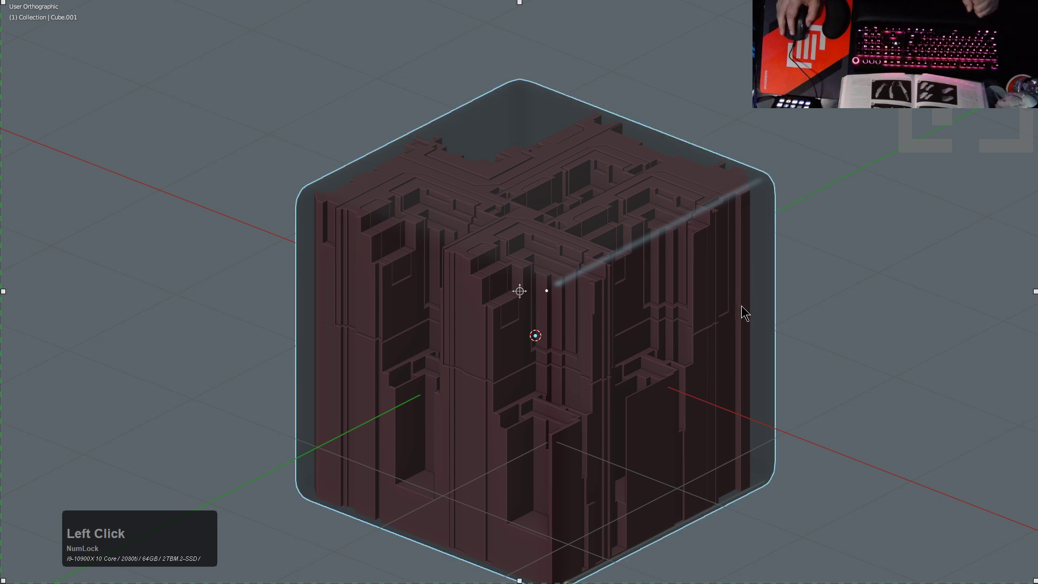
scroll(741, 309, "down", 2)
middle_click_drag(741, 309, 811, 291)
key("ctrl+n")
key("d")
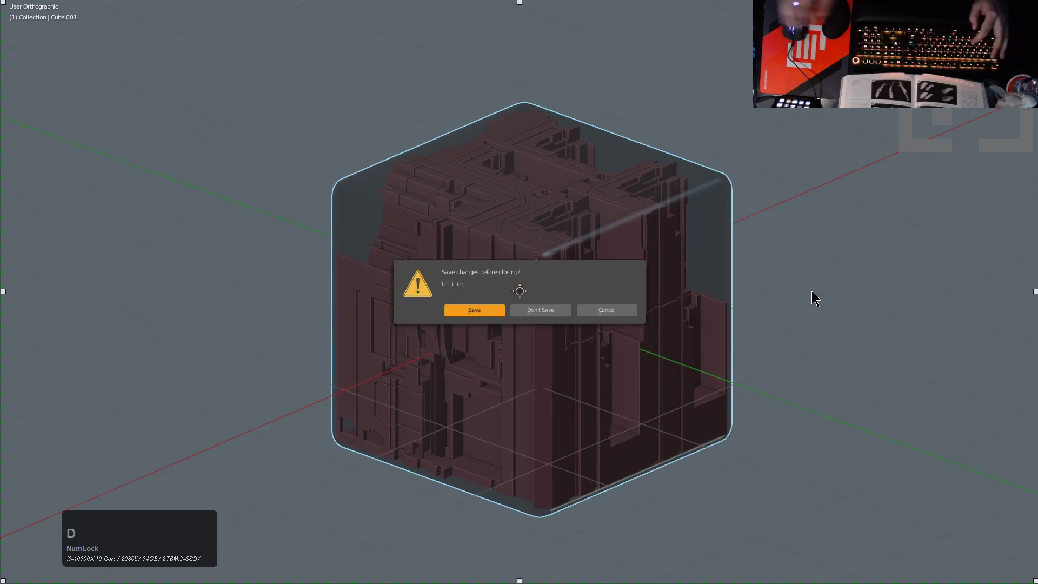
scroll(567, 338, "down", 2)
middle_click_drag(619, 297, 571, 352)
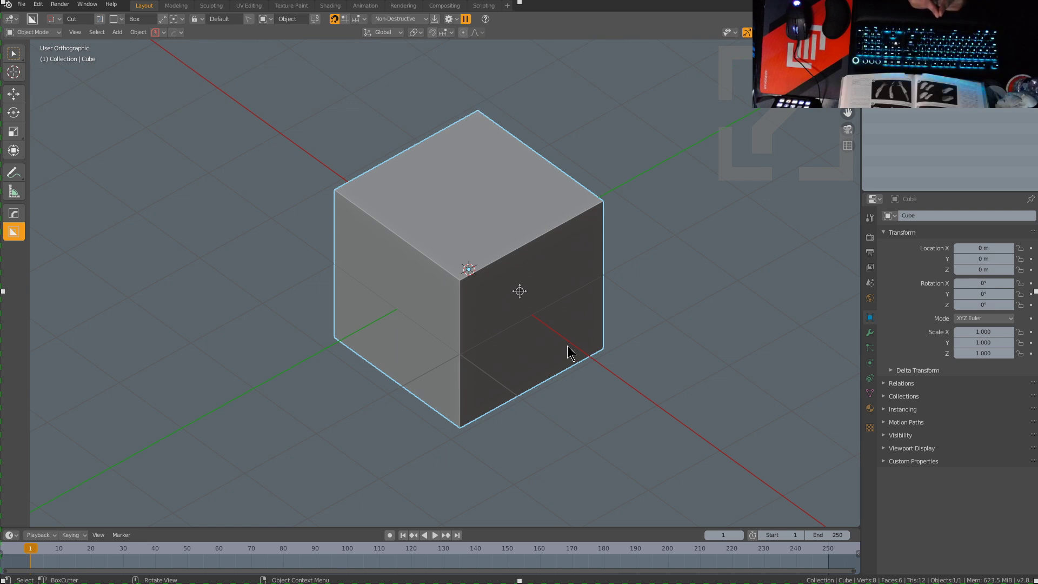
left_click(569, 352)
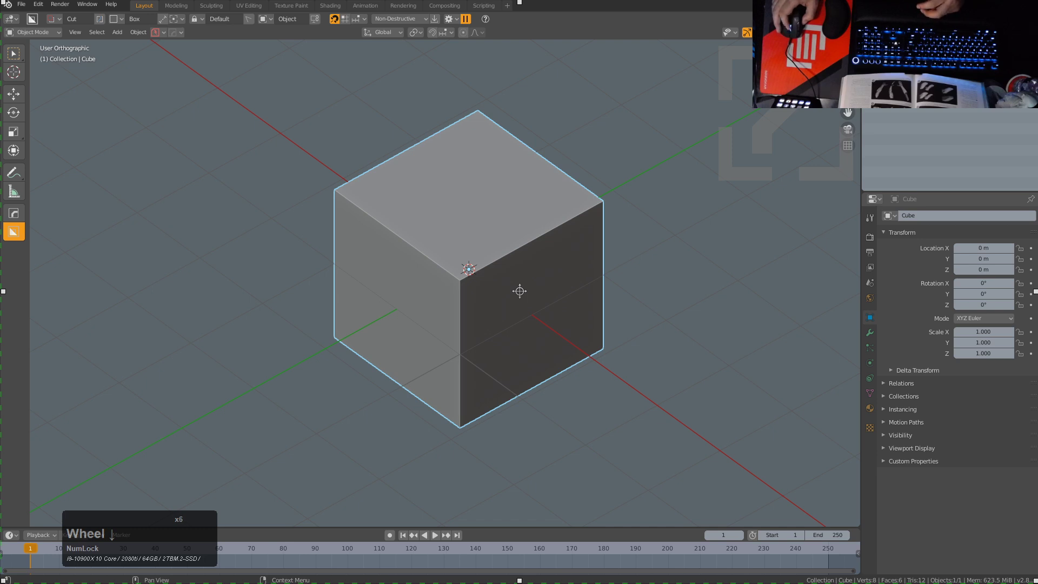
left_click(519, 290)
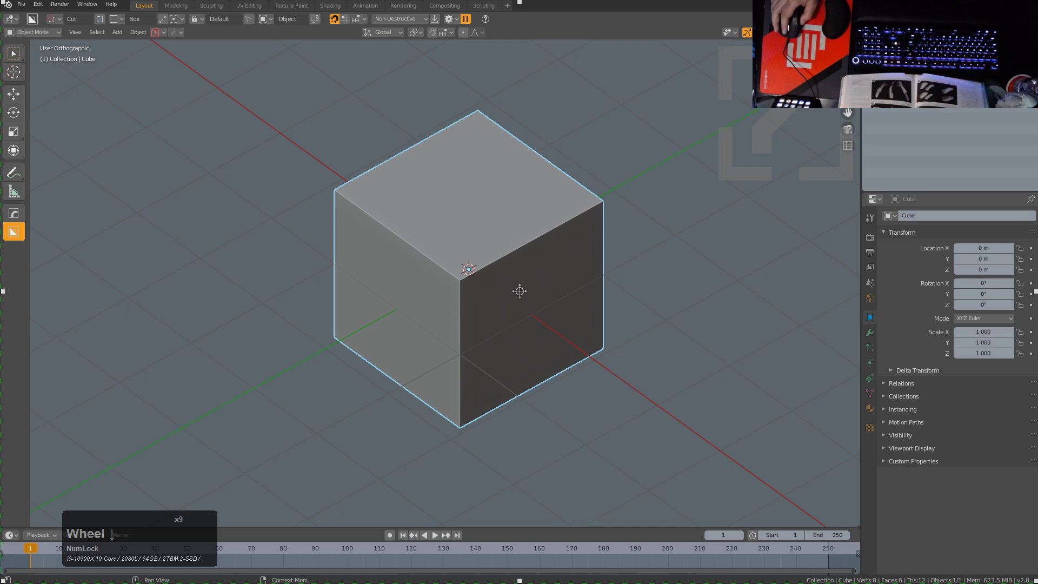
double_click(519, 291)
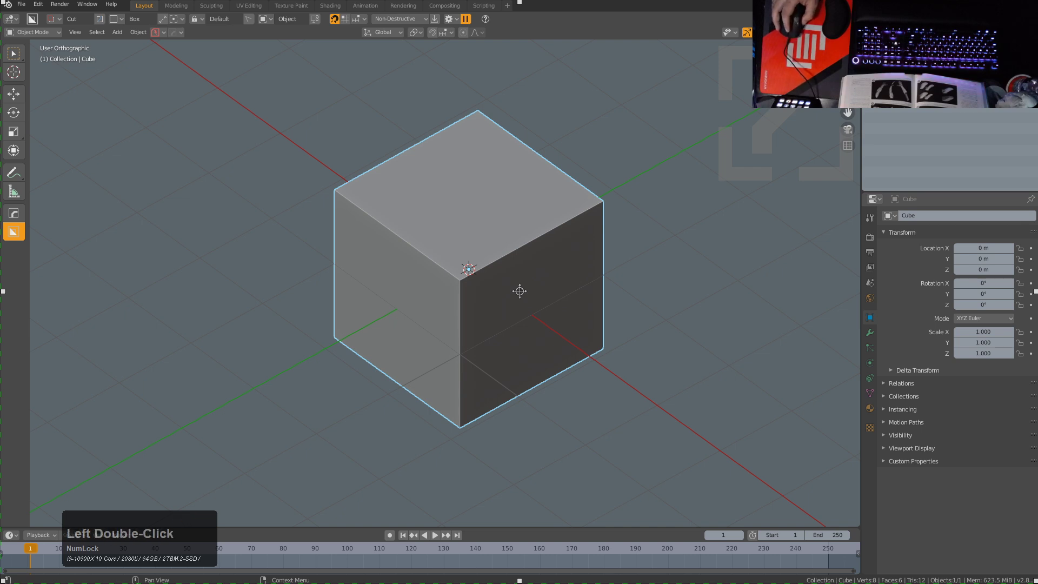
scroll(520, 290, "down", 3)
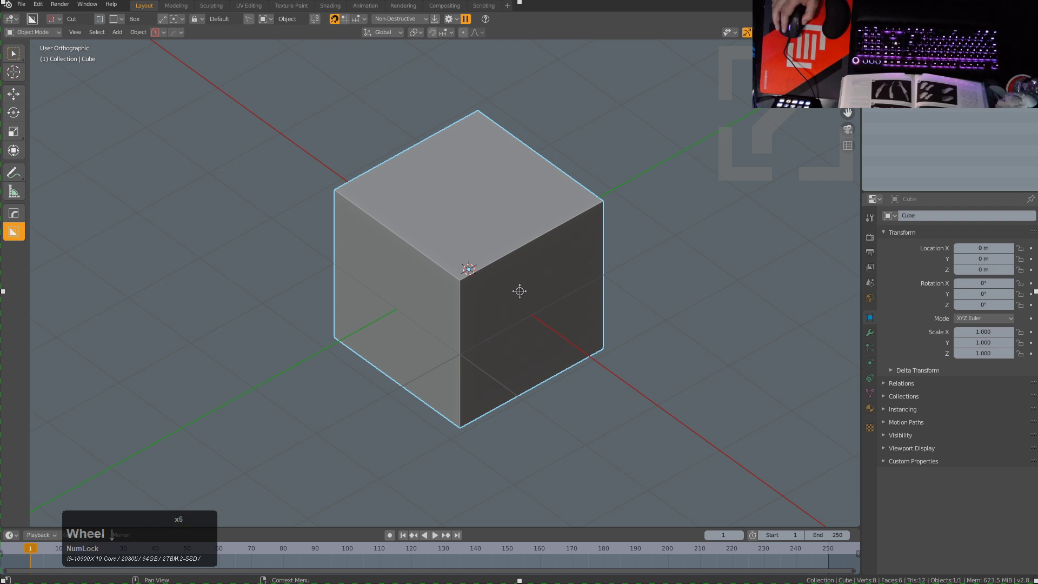
scroll(519, 290, "down", 5)
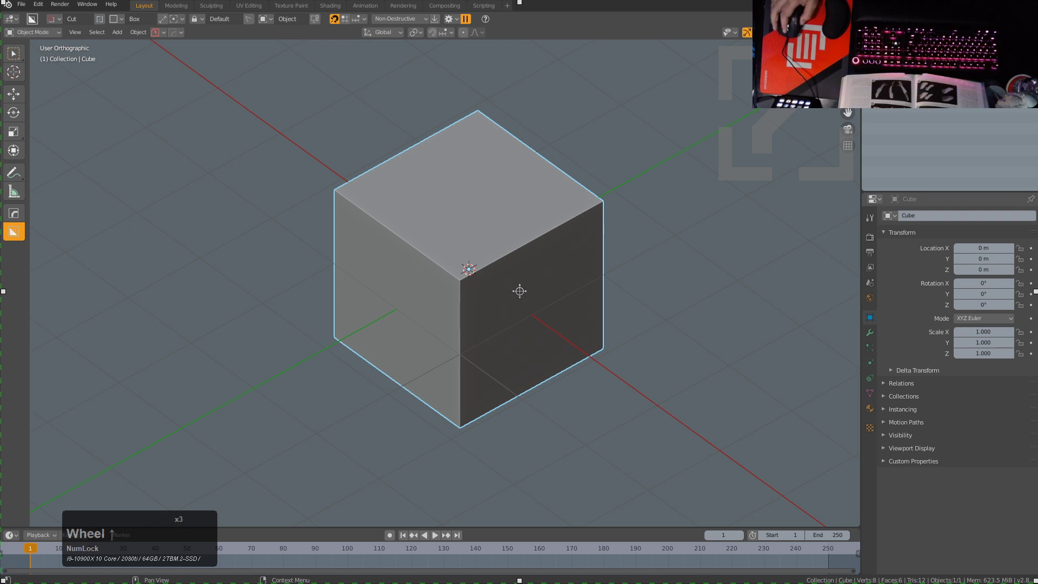
double_click(519, 290)
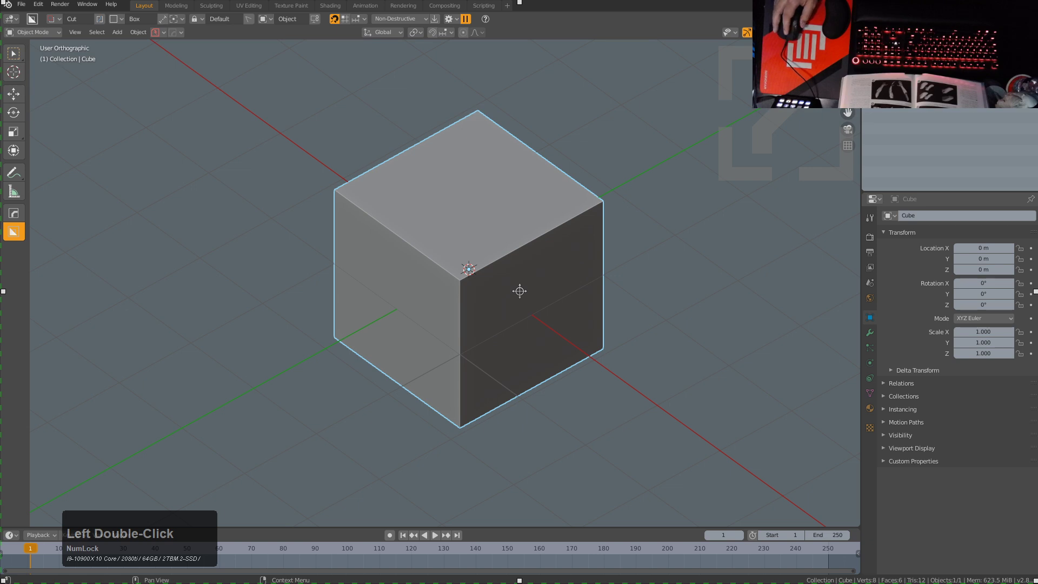
scroll(520, 291, "down", 3)
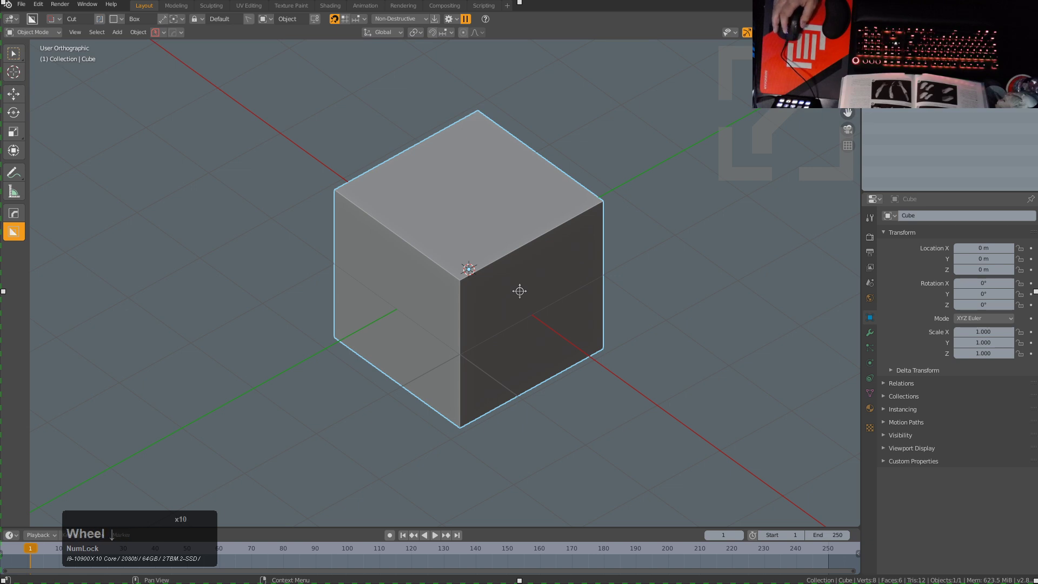
left_click(520, 291)
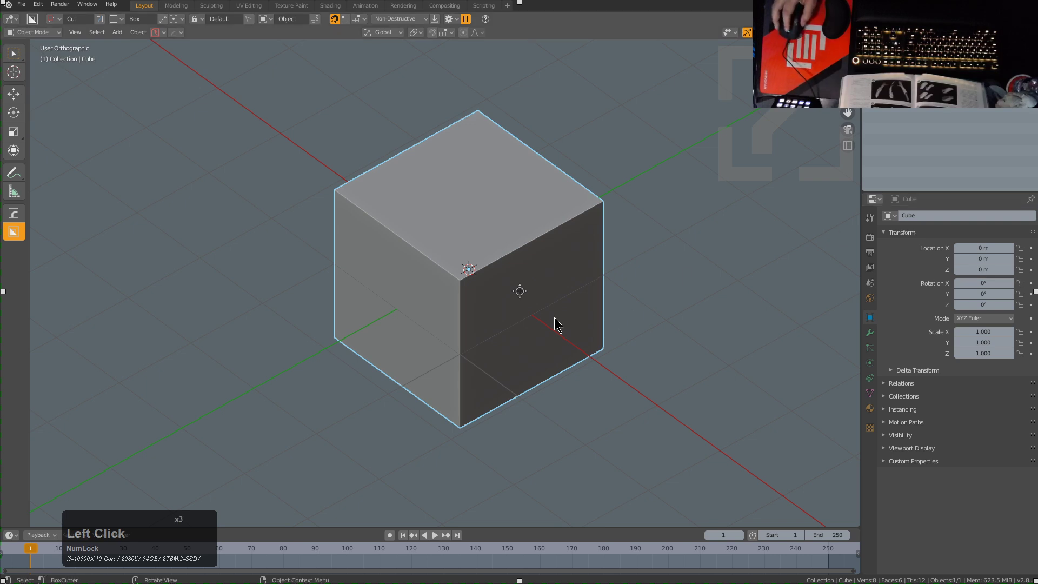
Step: Add a text object and move it along the X axis to about -4.08 m, beside the cube
middle_click_drag(610, 313, 520, 346)
key("KP_7")
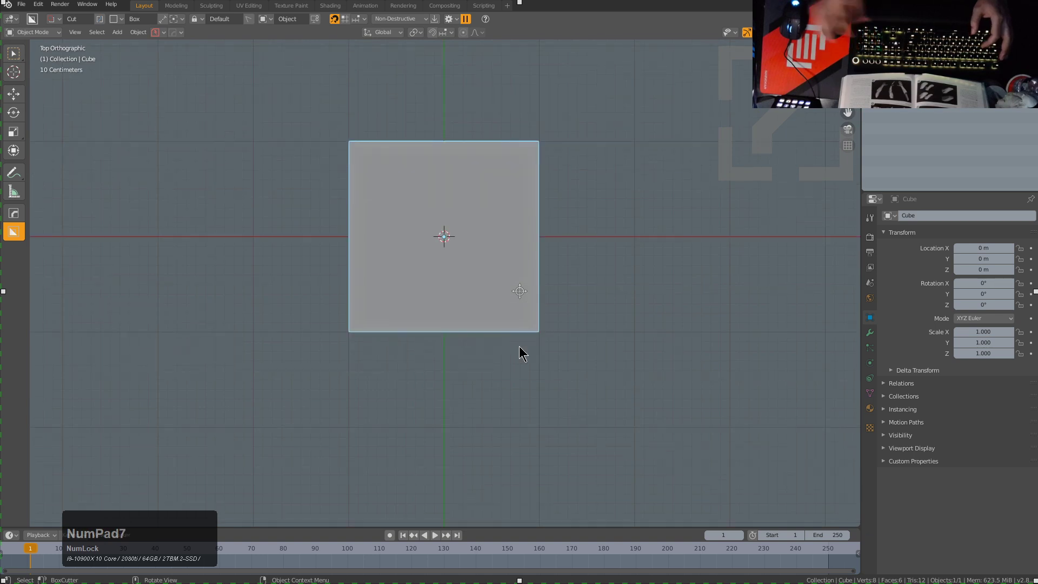
middle_click_drag(261, 315, 354, 358, "shift")
middle_click_drag(432, 377, 397, 368, "shift")
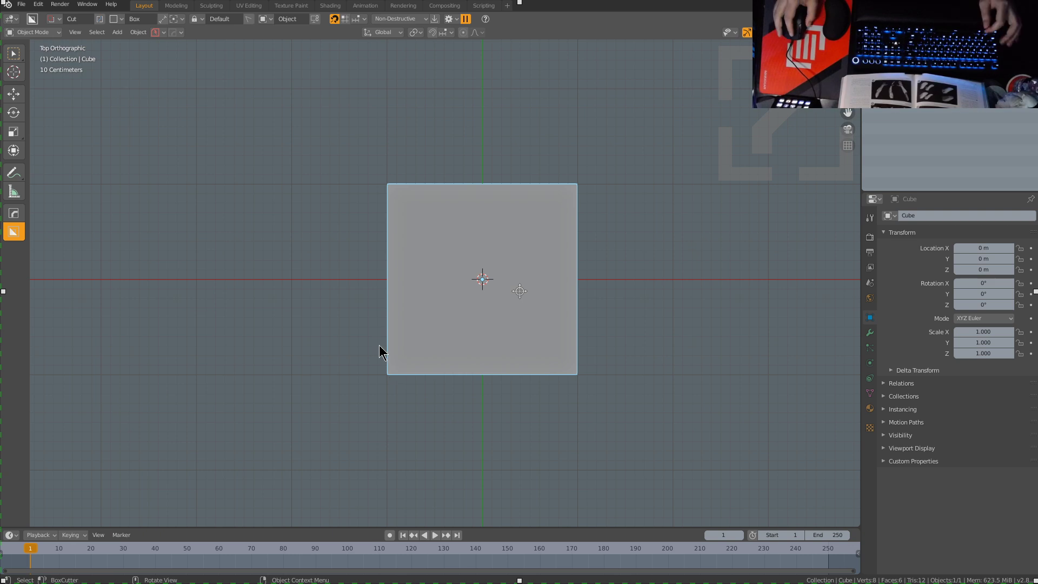
middle_click_drag(547, 144, 516, 287)
key("KP_1")
key("shift+a")
left_click(456, 266)
key("g")
key("x")
left_click(313, 303)
Step: Change the text object's content to "CUSTOM" and scale it uniformly to about 0.536
middle_click_drag(312, 303, 439, 267)
left_click(439, 267)
left_click(321, 322)
key("Tab")
key("ctrl+a")
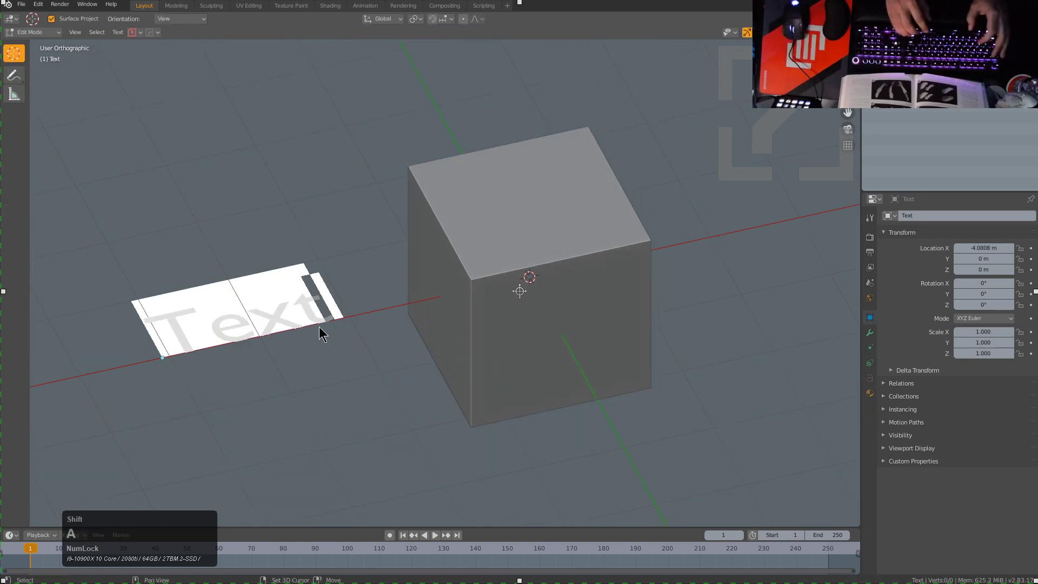
type("CUSTO")
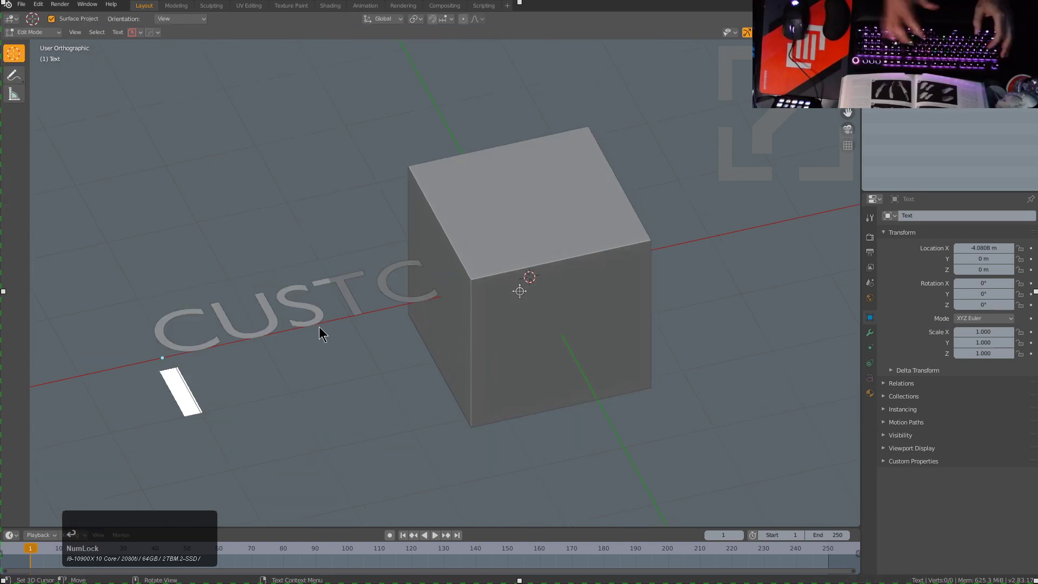
type("M")
key("Tab")
key("s")
left_click(319, 314)
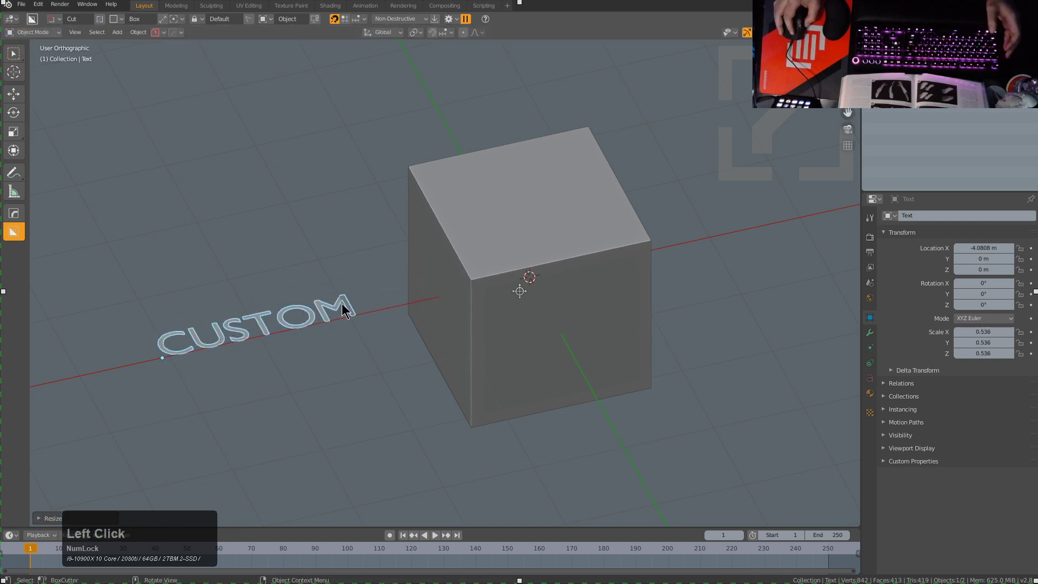
Step: Set the BoxCutter shape to Custom using the text object, and cut CUSTOM into the cube's front face along its upper edge
scroll(344, 308, "up", 1)
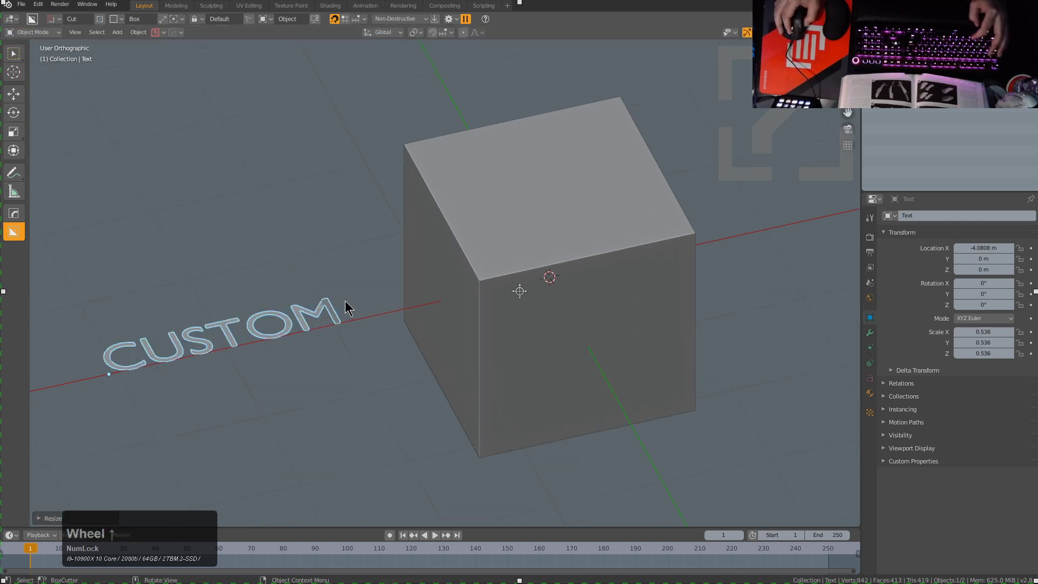
left_click(115, 19)
left_click(118, 45)
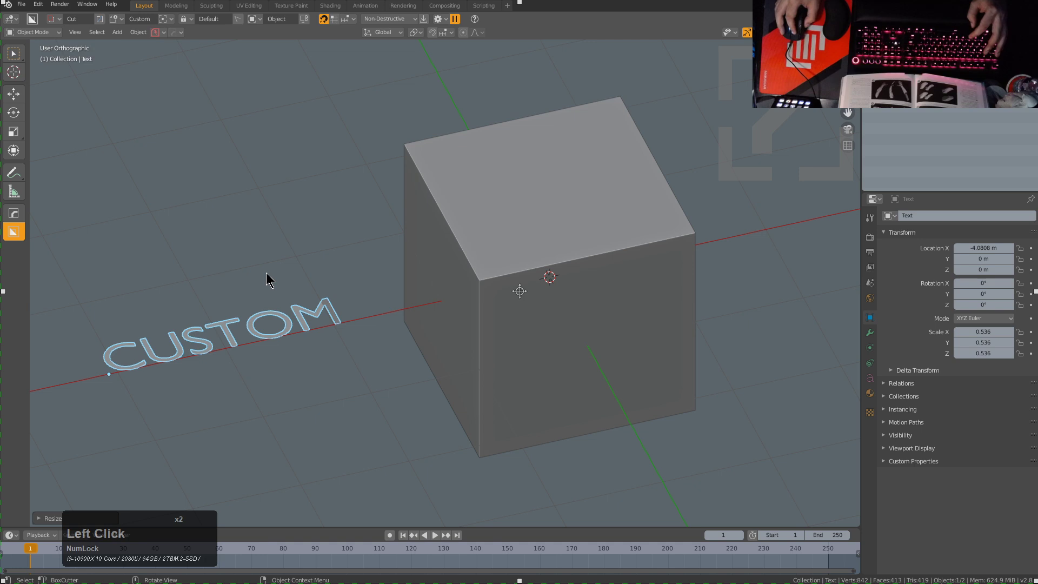
left_click(527, 372)
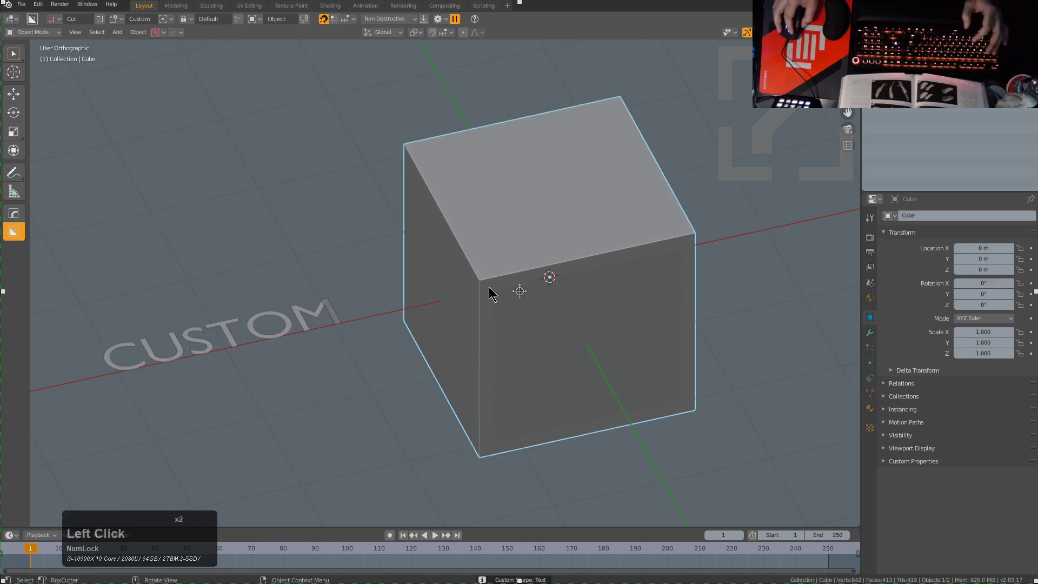
left_click_drag(487, 287, 654, 311)
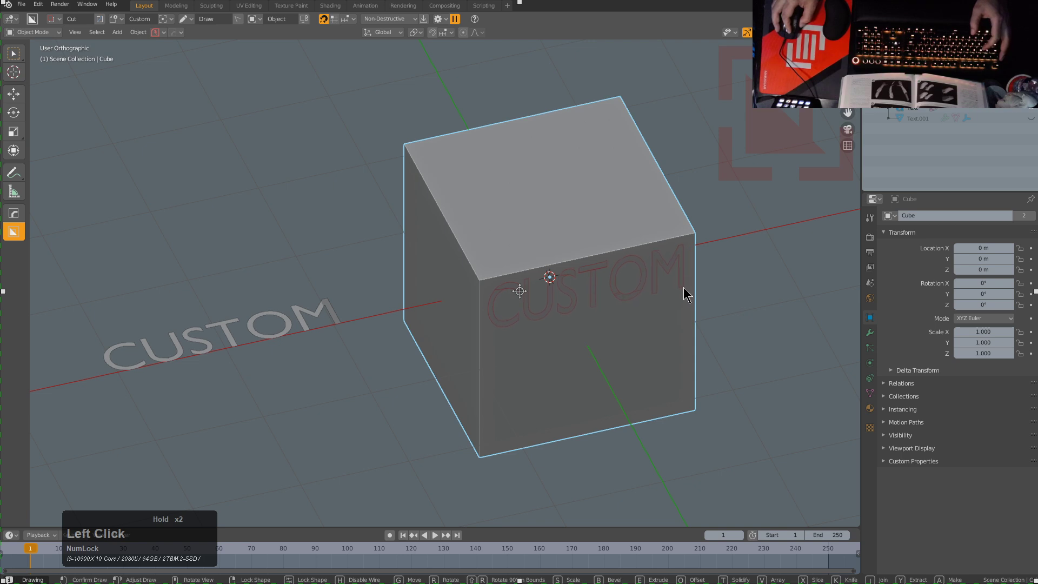
left_click_drag(685, 294, 672, 287)
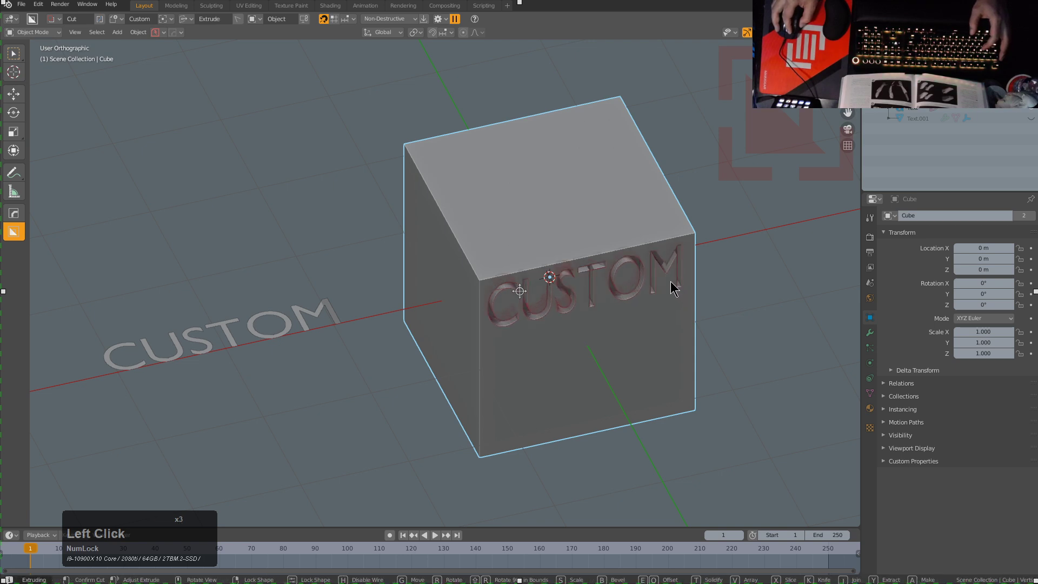
left_click(670, 288)
Step: Replace the text object's content with "makes sense"
left_click(336, 316)
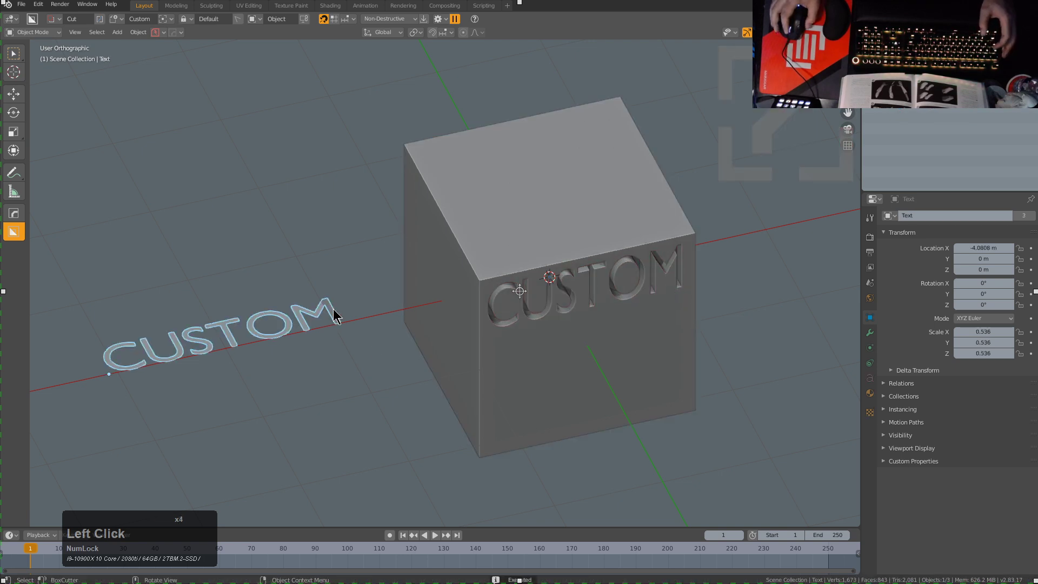
key("Tab")
key("ctrl+a")
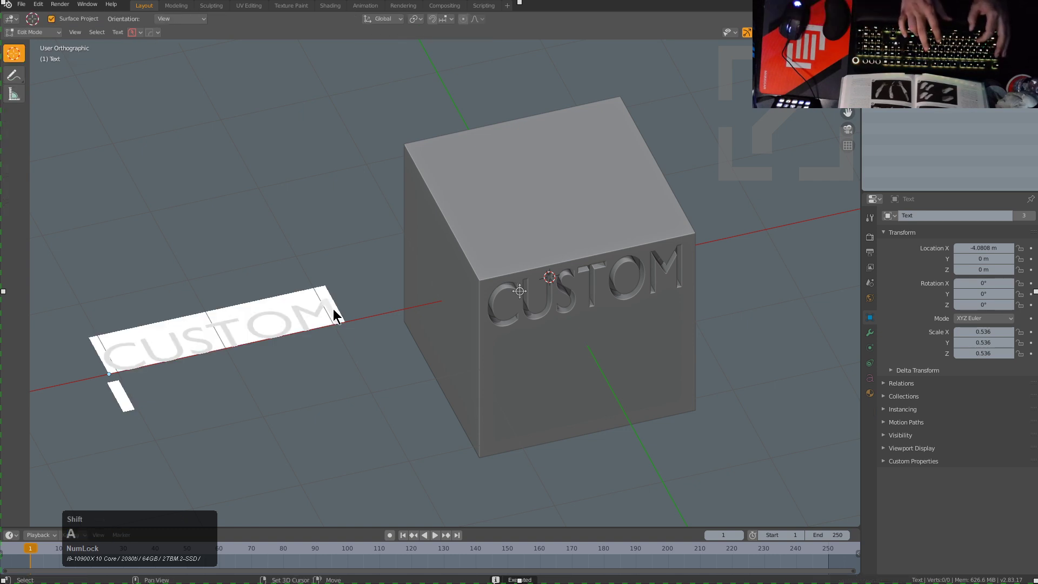
type("makes sense")
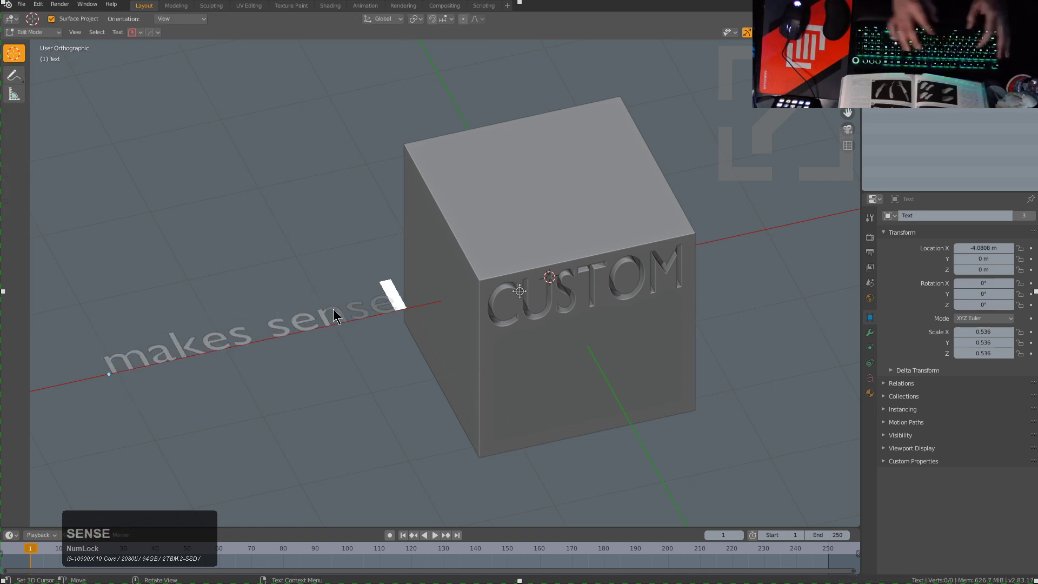
key("Tab")
Step: Cut the "makes sense" text into the cube's front face directly below CUSTOM
left_click(496, 358)
left_click_drag(490, 343, 679, 353)
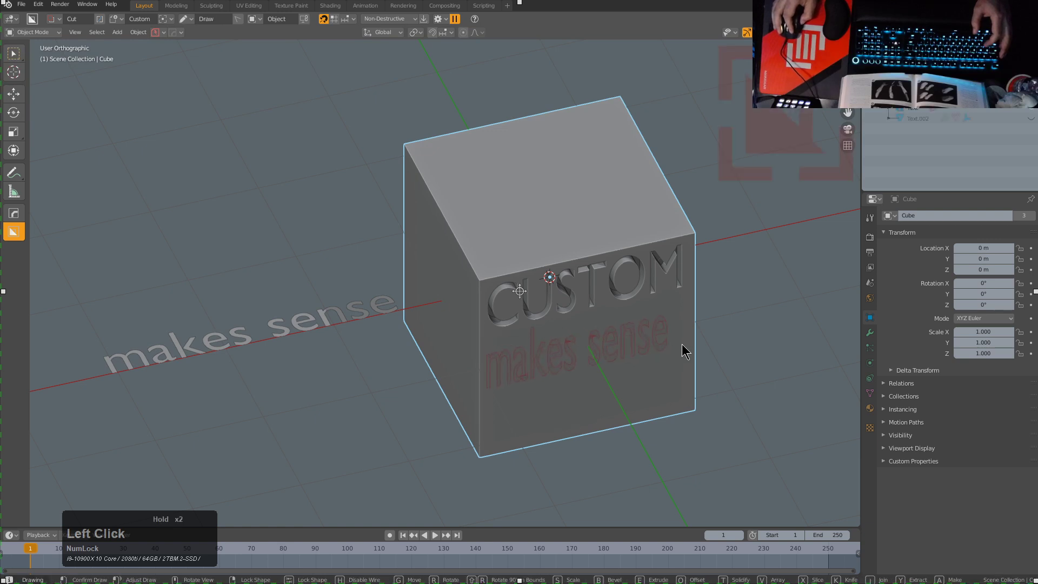
left_click(683, 339)
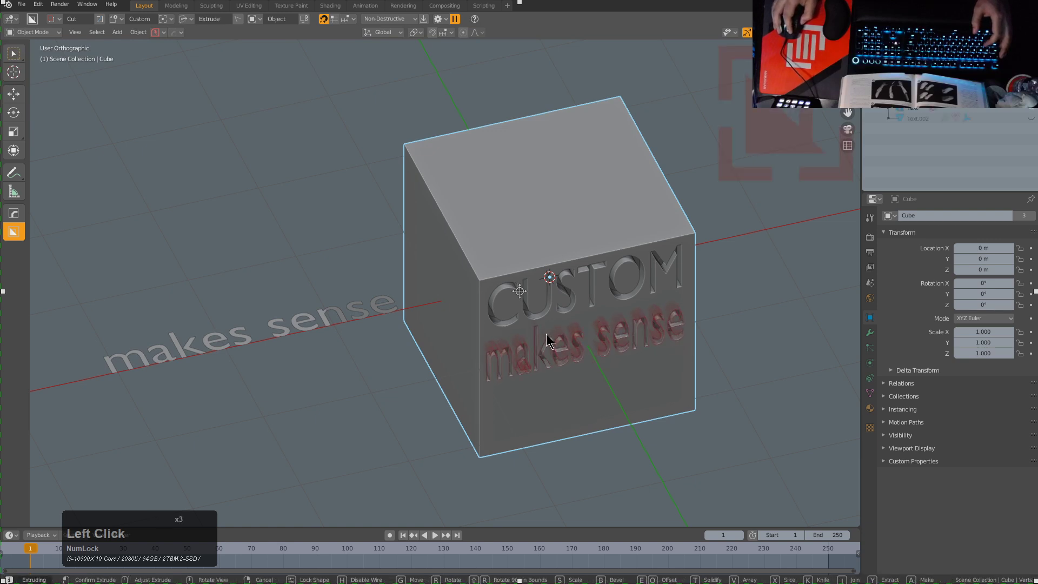
Step: Replace the text object's content with "sorry bro" and assign it as the custom cutter shape
left_click(307, 318)
key("Tab")
key("ctrl+a")
key("BackSpace")
type("sorry bro")
key("Tab")
key("c")
Step: Cut the "sorry bro" text into the cube's front face below the "makes sense" line
left_click(514, 381)
scroll(510, 370, "up", 3)
mouse_move(510, 371)
middle_mouse_down()
mouse_move(533, 390)
mouse_move(419, 349)
mouse_move(423, 368)
middle_mouse_up()
mouse_move(423, 368)
left_mouse_down()
mouse_move(615, 403)
mouse_move(598, 408)
left_mouse_up()
left_click(540, 385)
middle_click_drag(540, 384, 518, 309)
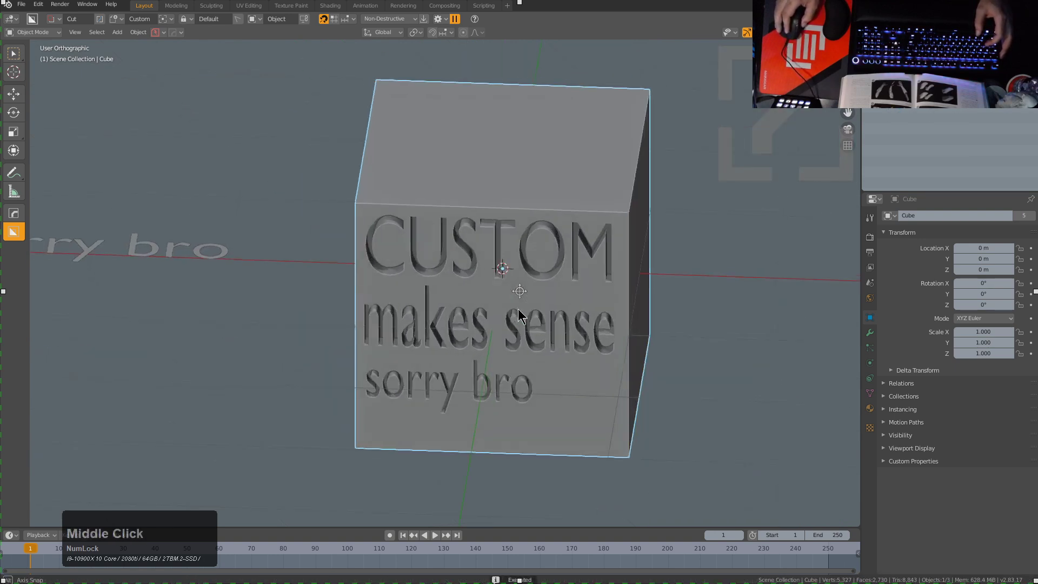
middle_click_drag(423, 284, 456, 286)
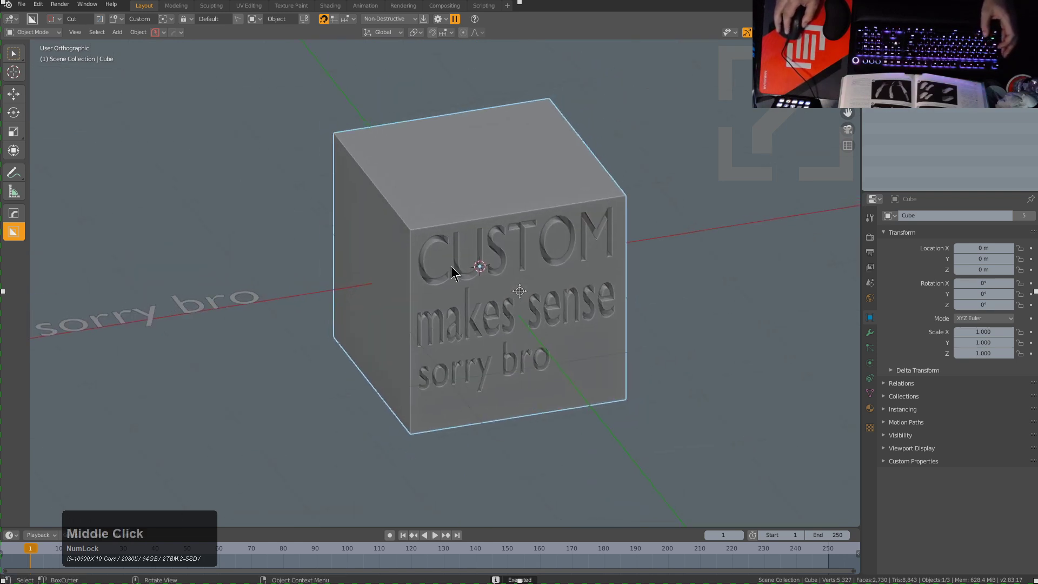
middle_click_drag(474, 378, 496, 384)
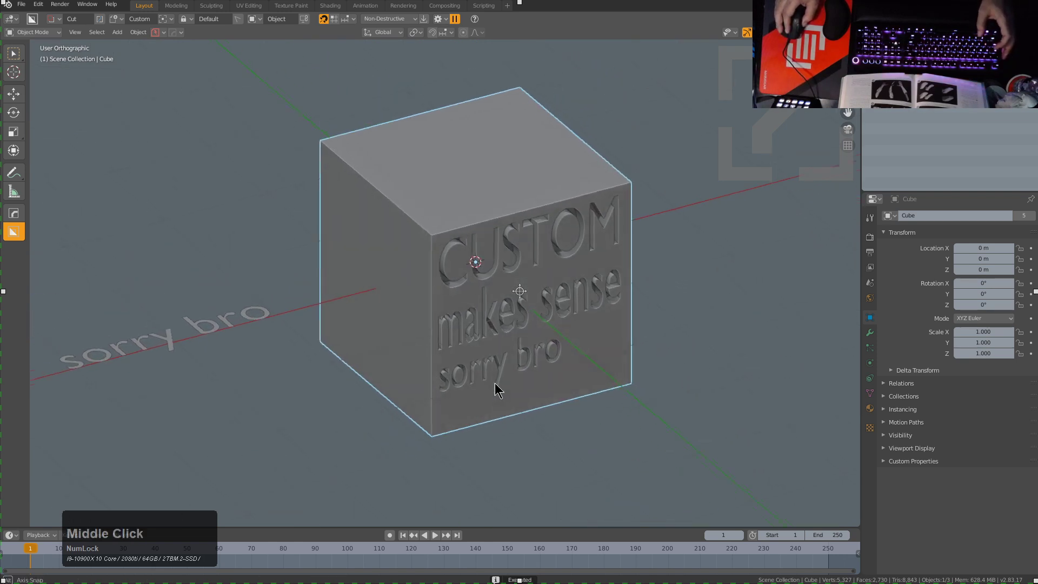
Step: Discard the text-cutting scene without saving and start over with a fresh default cube
key("ctrl+q")
key("d")
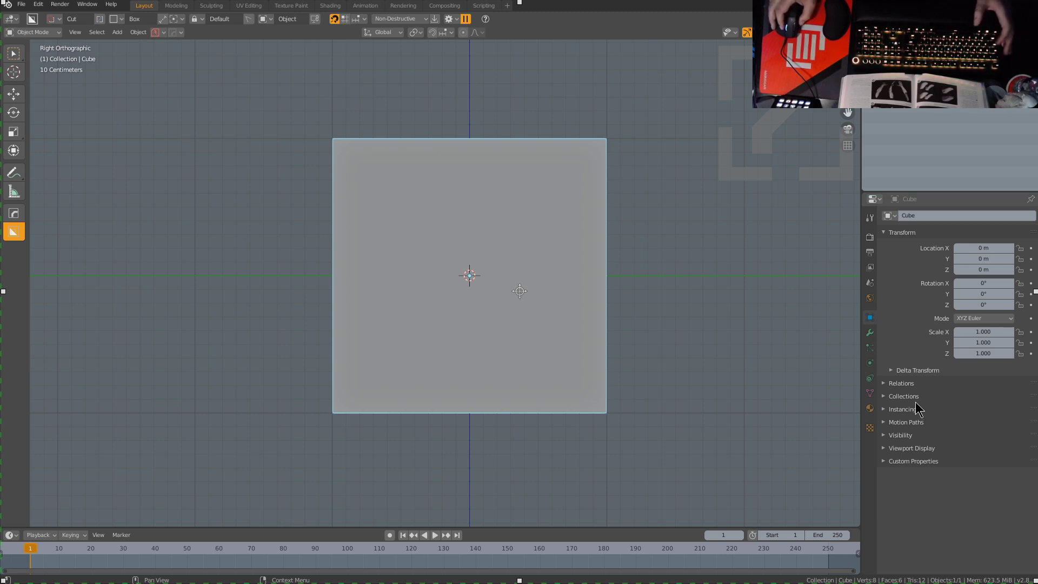
middle_click_drag(543, 259, 500, 329)
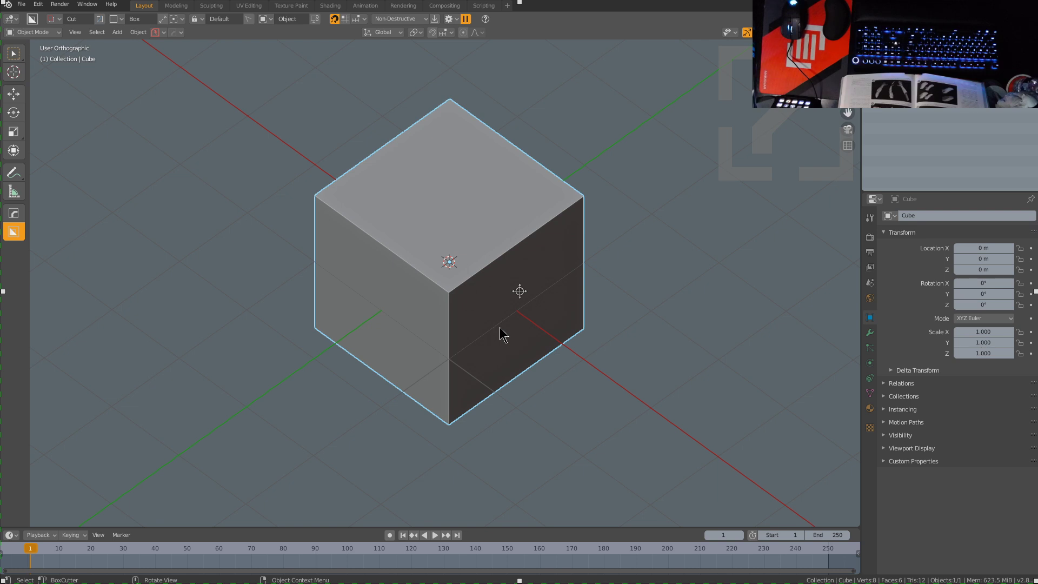
Step: Scale the cube down along the global Y axis to flatten it
scroll(481, 314, "down", 2)
middle_click_drag(473, 294, 507, 323)
key("KP_1")
key("KP_7")
key("KP_1")
key("KP_7")
key("KP_Decimal")
scroll(464, 419, "up", 1)
scroll(471, 404, "down", 3)
key("s")
key("y")
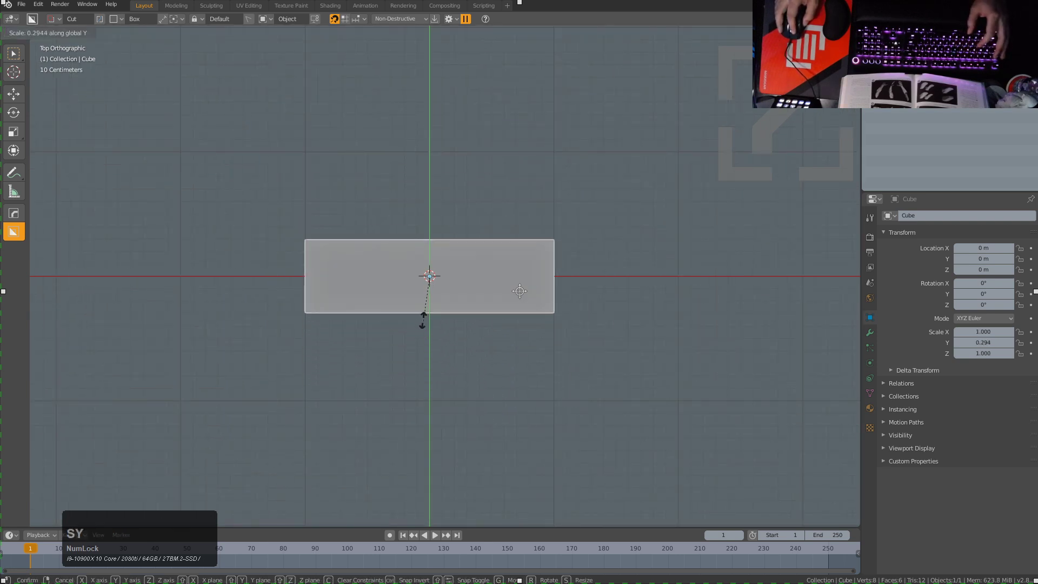
left_click(421, 281)
Step: Clear the cube's scale to restore its original proportions
middle_click_drag(456, 348, 453, 301)
key("KP_1")
key("KP_7")
key("alt+s")
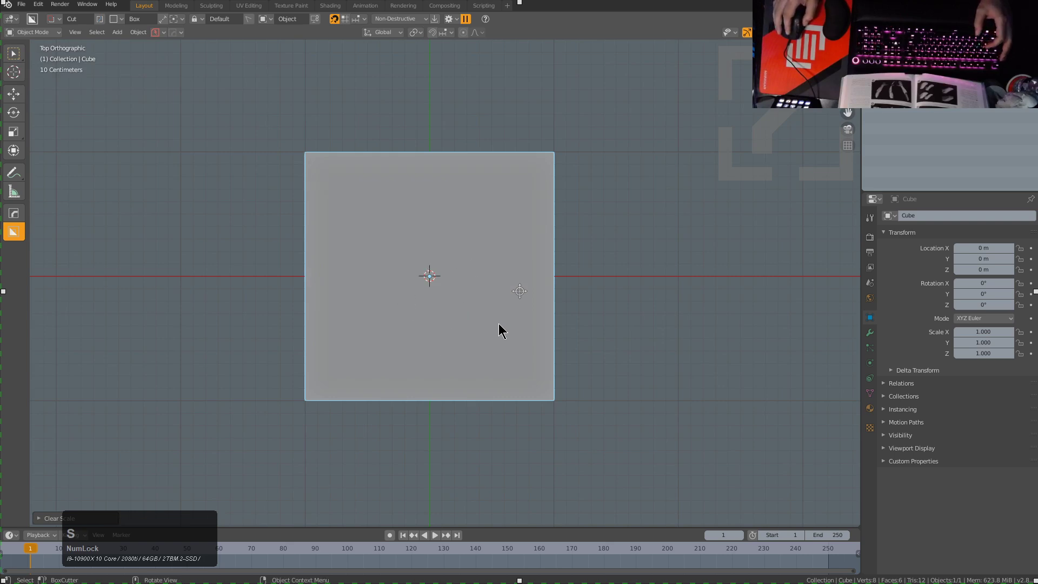
middle_click_drag(496, 322, 580, 331)
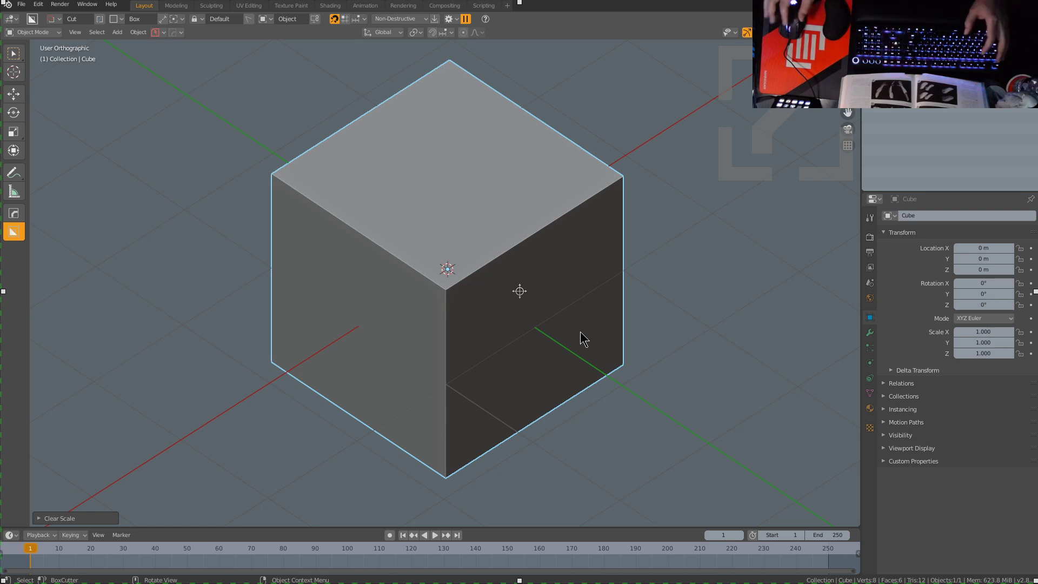
middle_click_drag(459, 300, 465, 297)
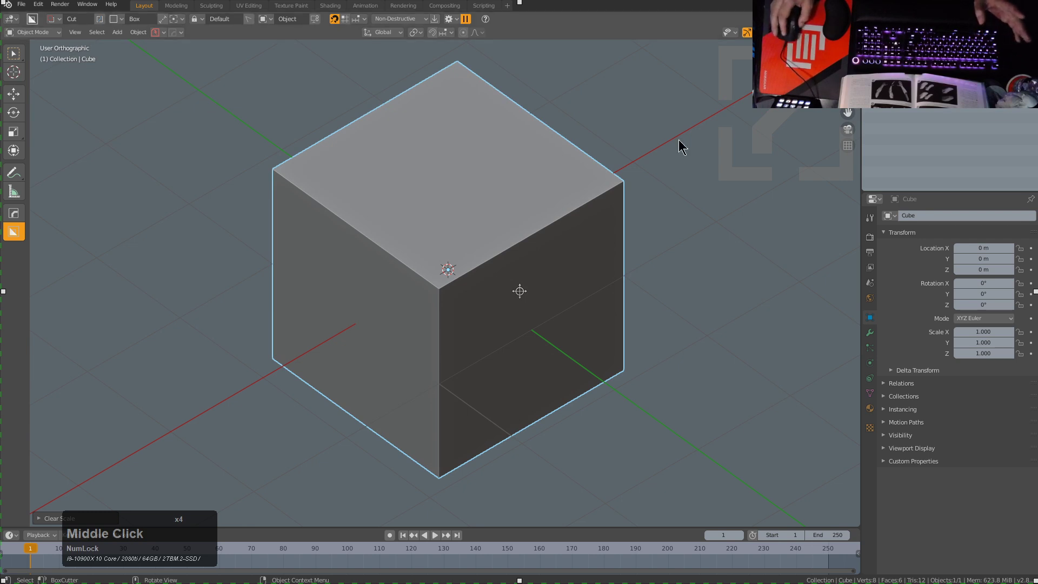
middle_click_drag(609, 209, 613, 216)
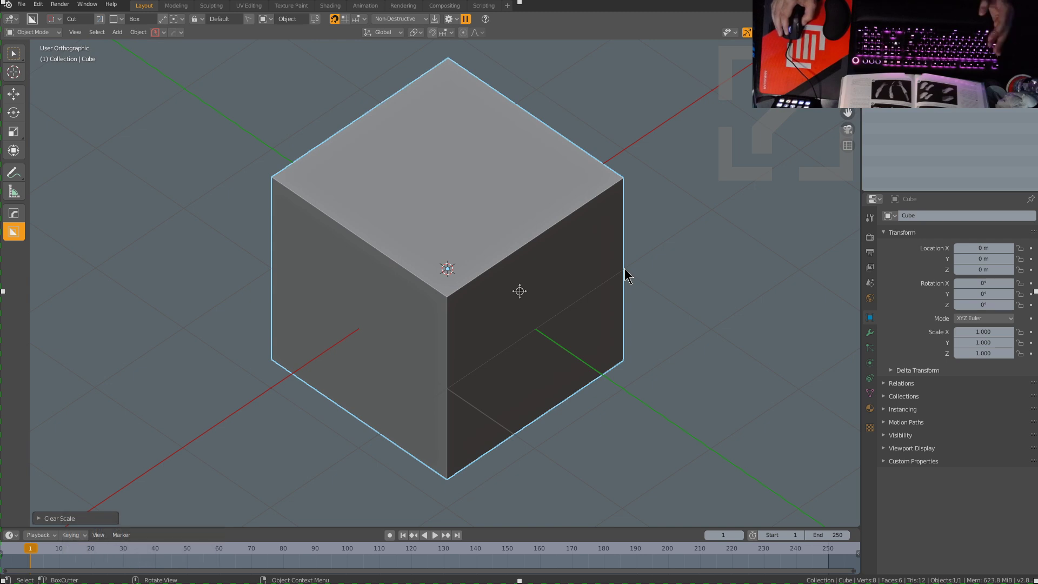
key("KP_1")
middle_click_drag(526, 246, 512, 327)
key("shift+a")
left_click(479, 324)
key("g")
key("x")
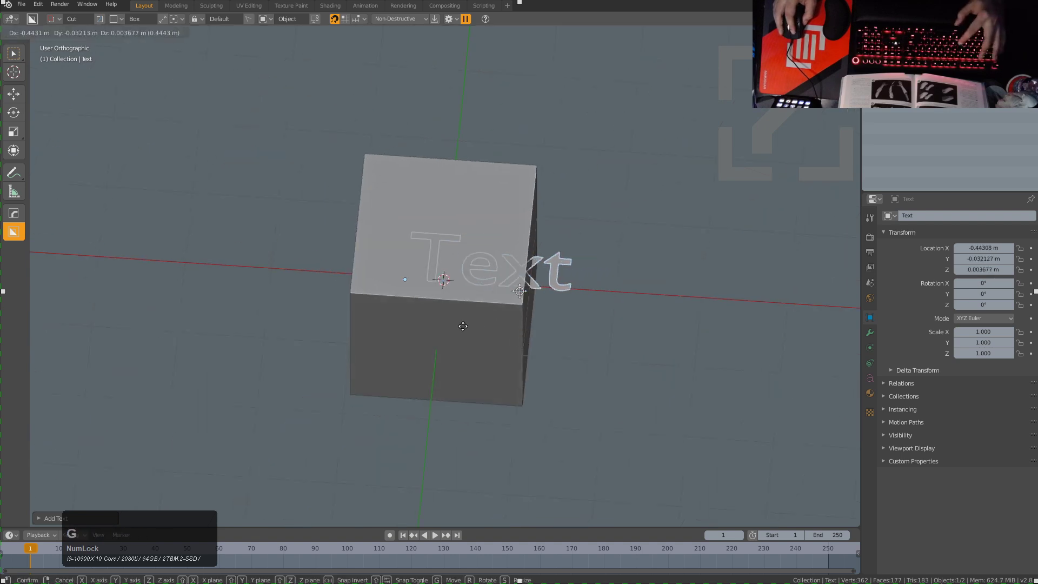
right_click(197, 307)
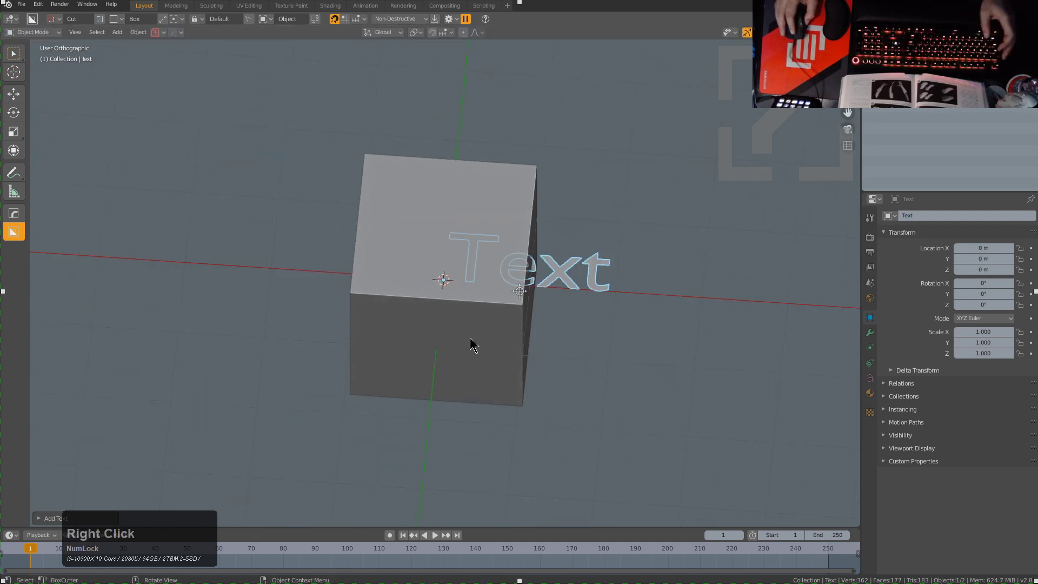
Step: Discard the trial text object and start over with a fresh default cube scene
key("x")
key("ctrl+n")
key("g")
key("d")
left_click(540, 310)
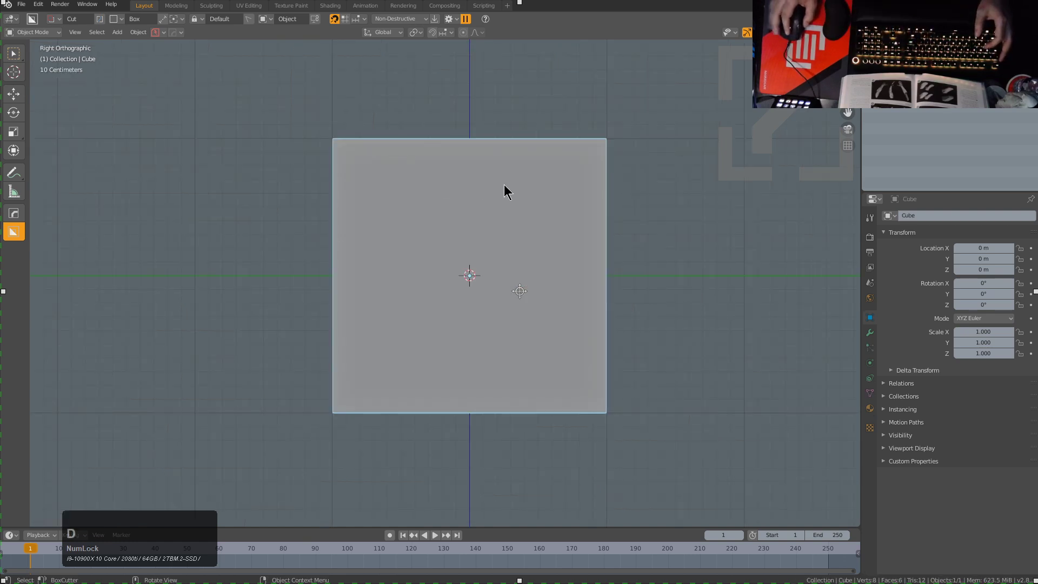
Step: Place the 3D cursor well away from the cube, at about X -5.3 m, and add a text object there
key("KP_1")
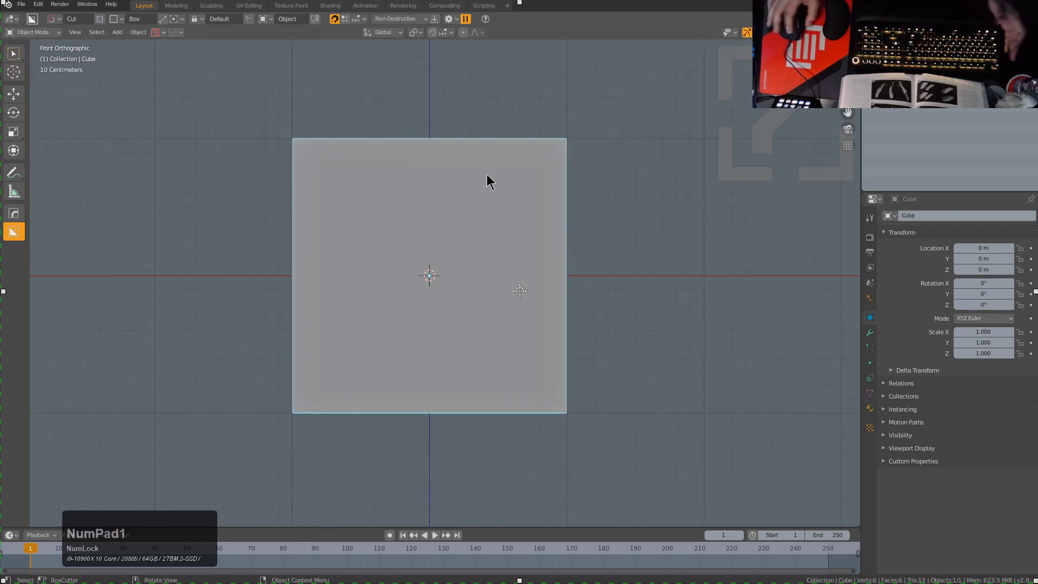
key("KP_1")
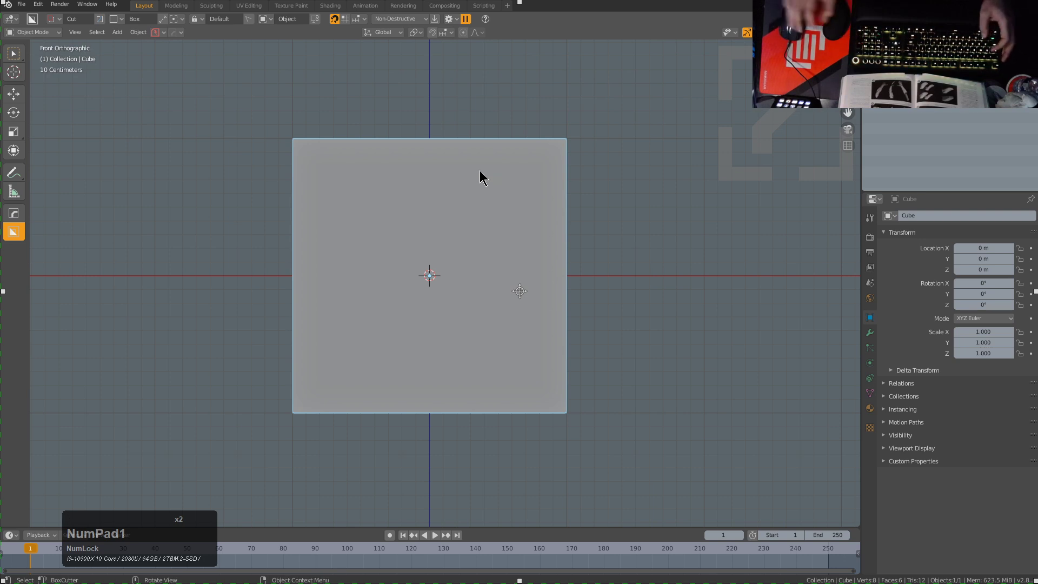
middle_click_drag(473, 166, 464, 277)
scroll(440, 268, "down", 5)
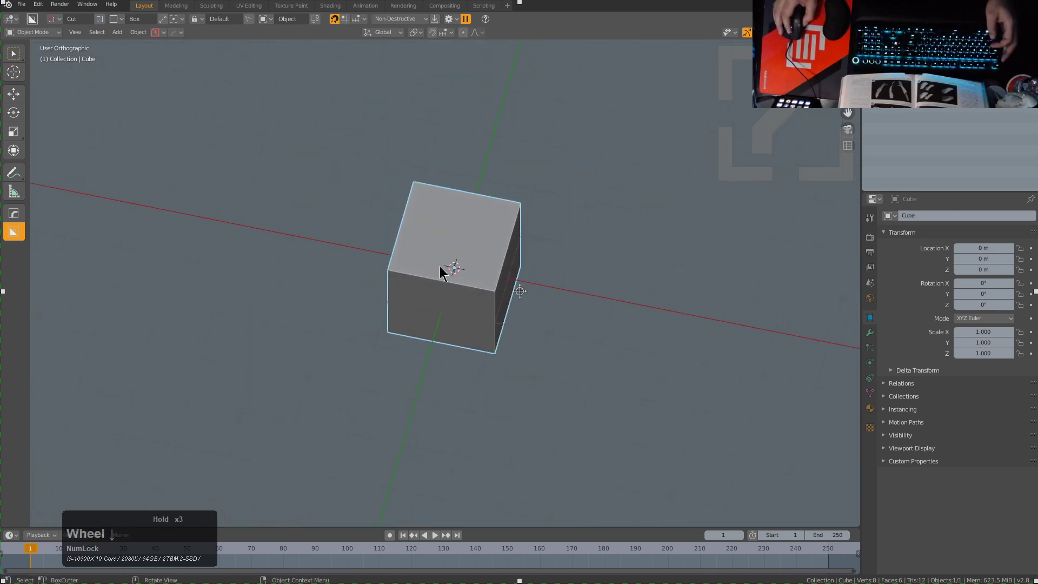
right_click(168, 197, "shift")
key("shift+a")
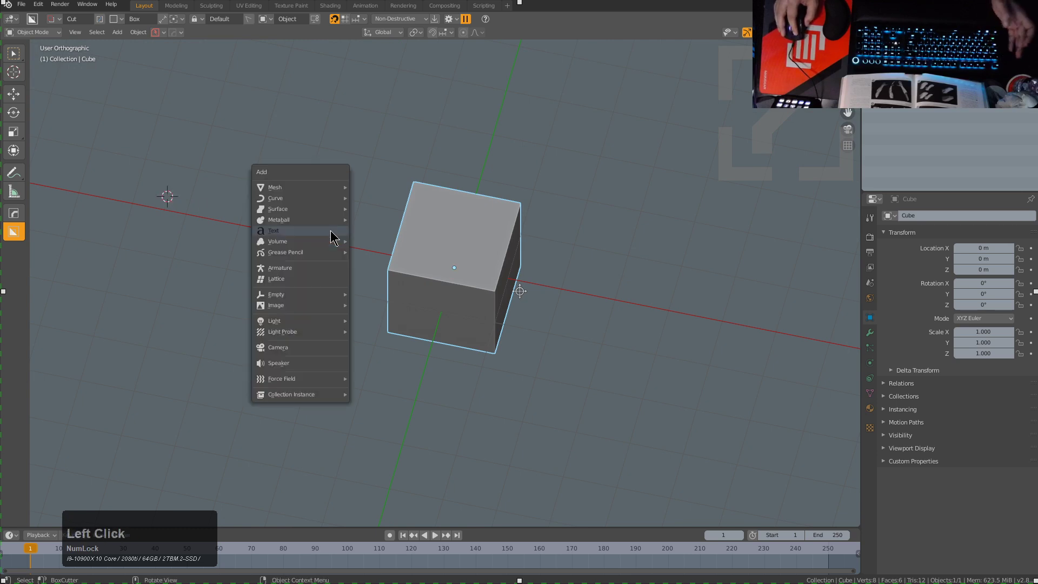
left_click(331, 237)
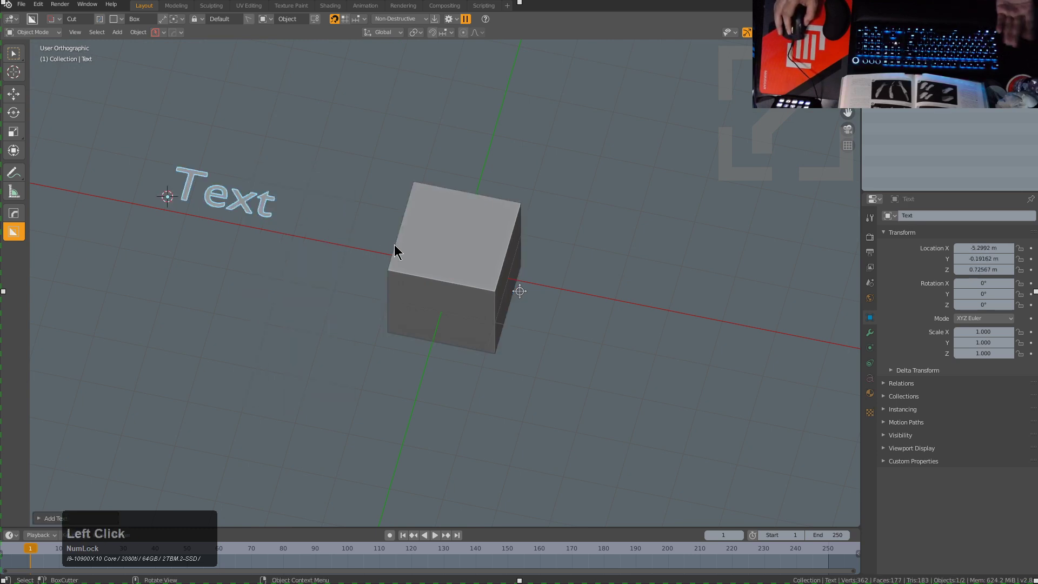
Step: Switch the BoxCutter shape to Custom and assign the text object as the custom cutting shape
left_click(122, 19)
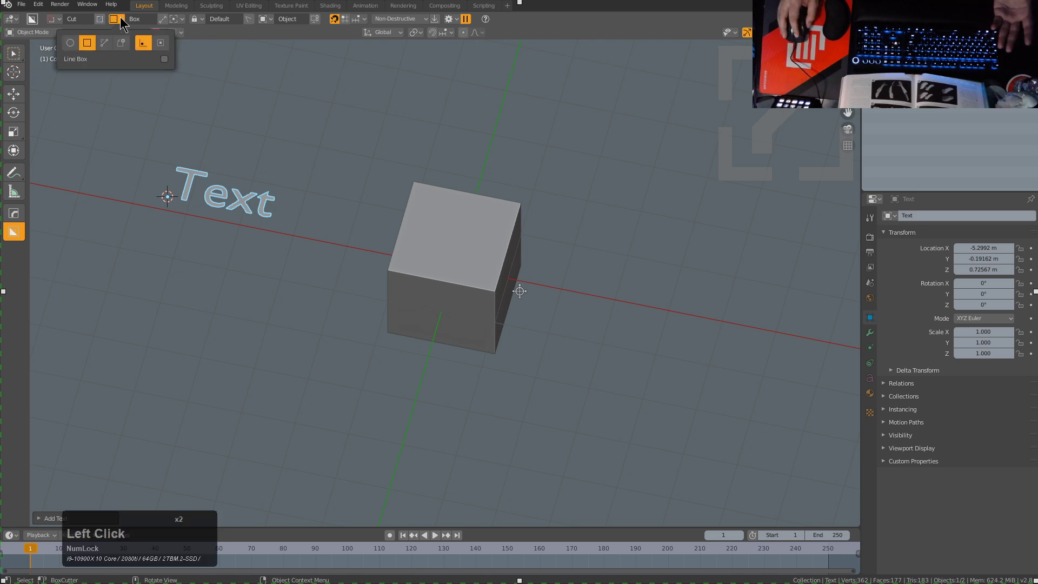
left_click(125, 21)
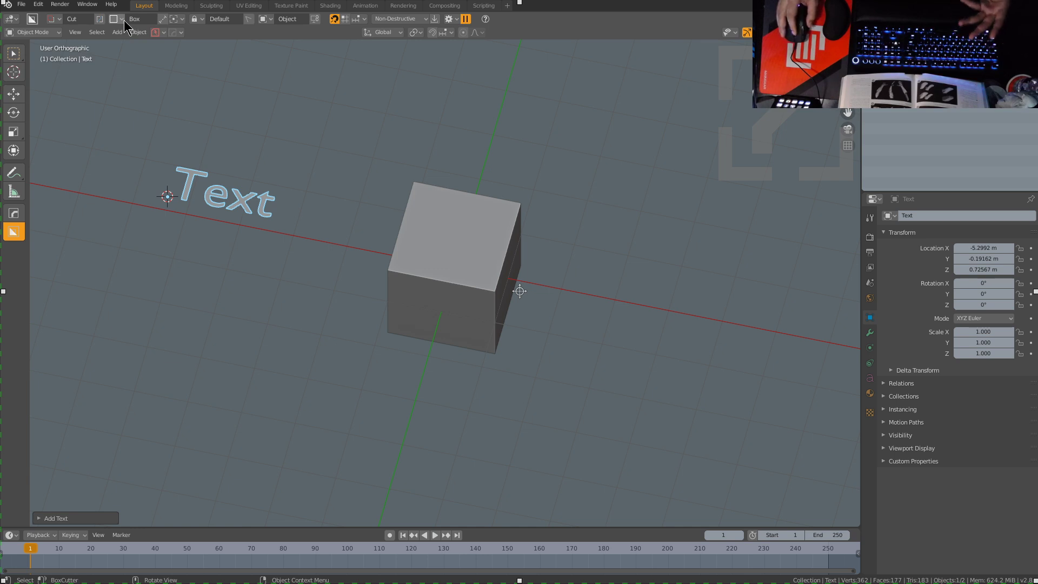
left_click(124, 21)
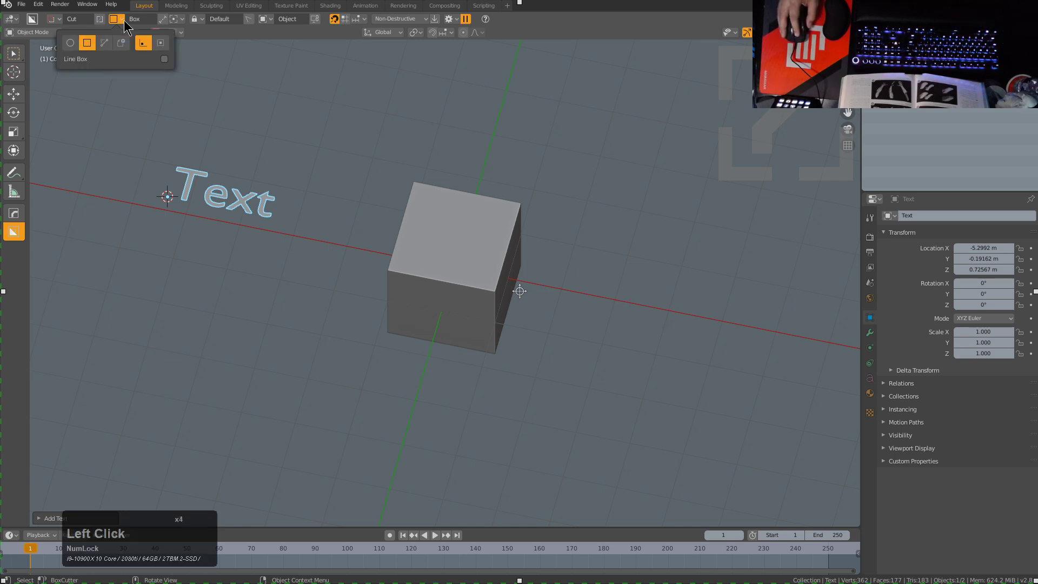
left_click(122, 44)
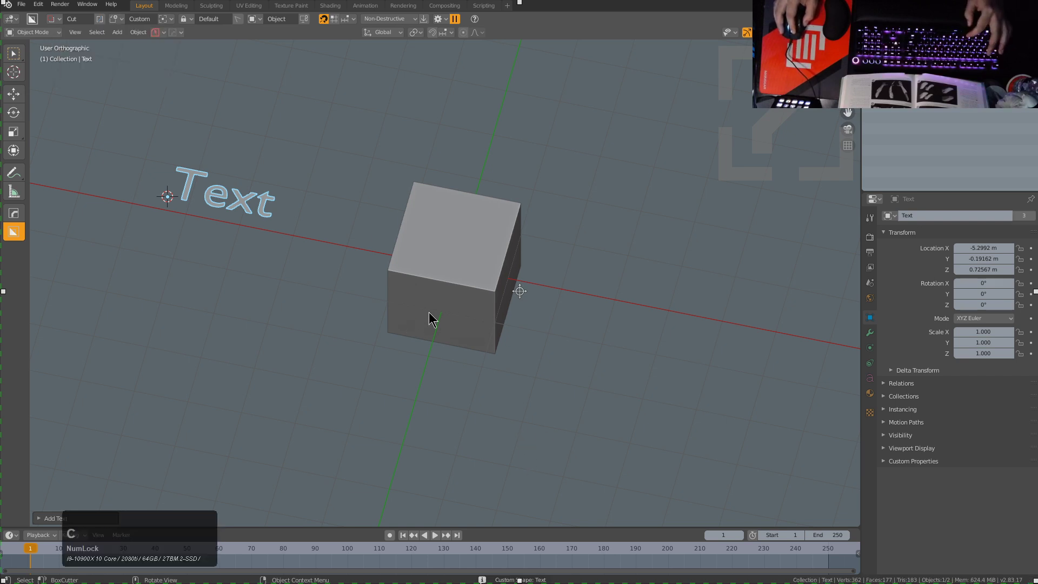
key("c")
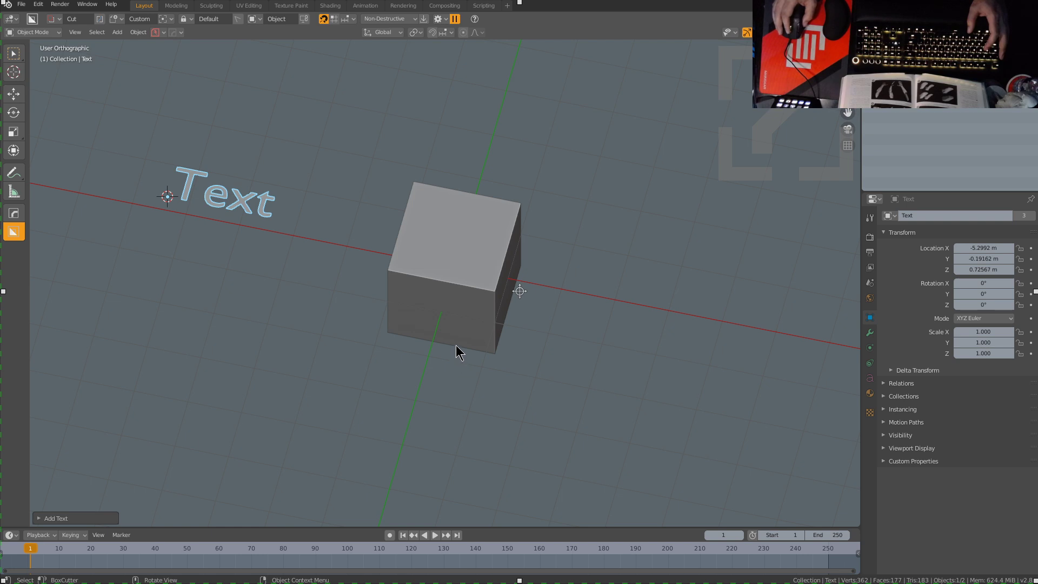
Step: Move the text along Y to about -0.87 m and along X to about -4.21 m, closer to the cube
middle_click_drag(457, 317, 469, 309)
middle_click_drag(380, 313, 428, 321, "shift")
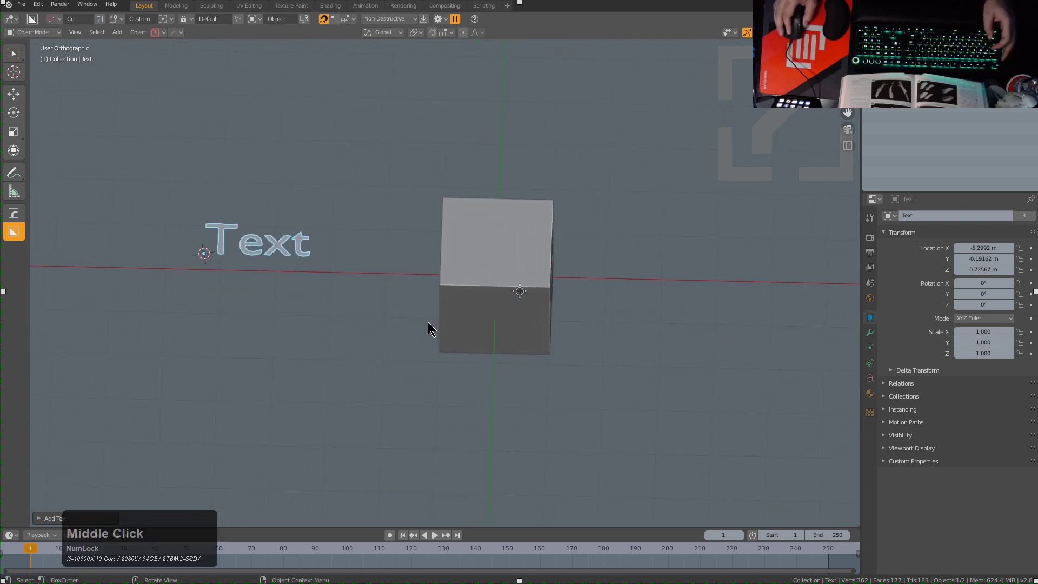
scroll(430, 328, "up", 1)
middle_click_drag(544, 342, 553, 321)
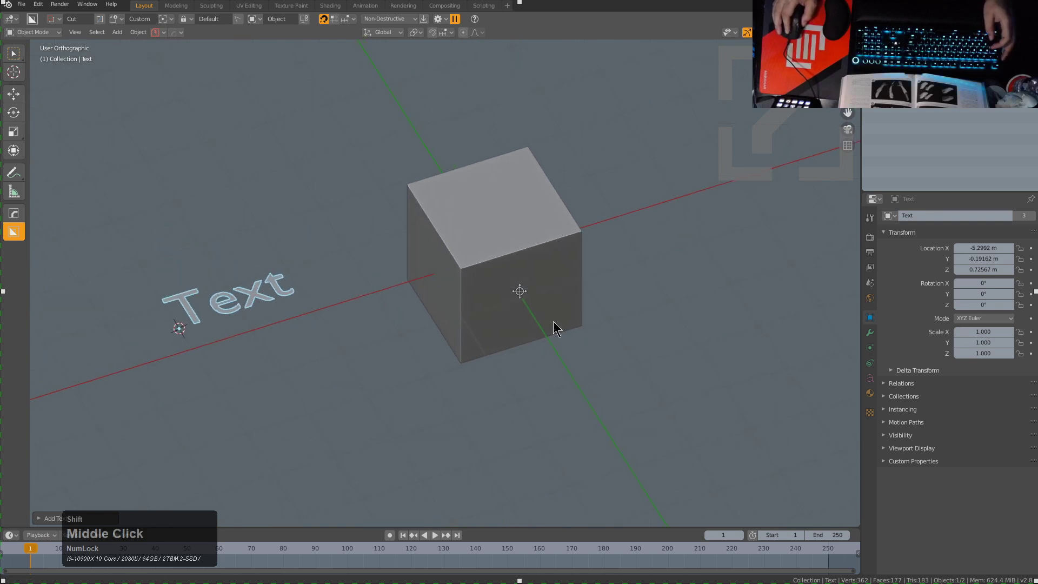
key("g")
key("y")
left_click(284, 331)
key("g")
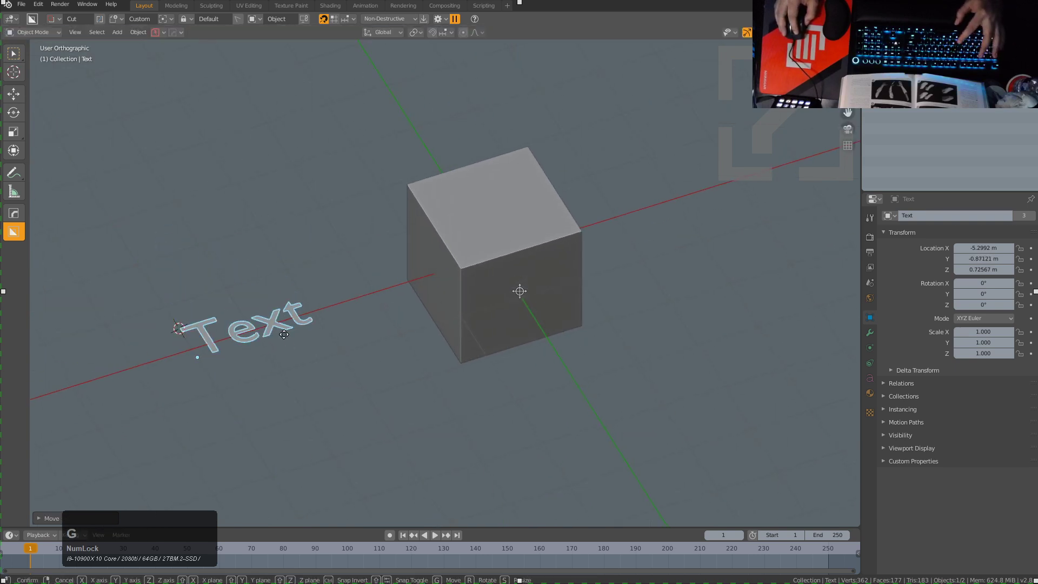
key("x")
left_click(351, 319)
Step: Reposition the 3D cursor beside the text and assign the text again as the custom cutting shape
middle_click_drag(508, 317, 464, 343)
left_click(466, 351)
key("ctrl+n")
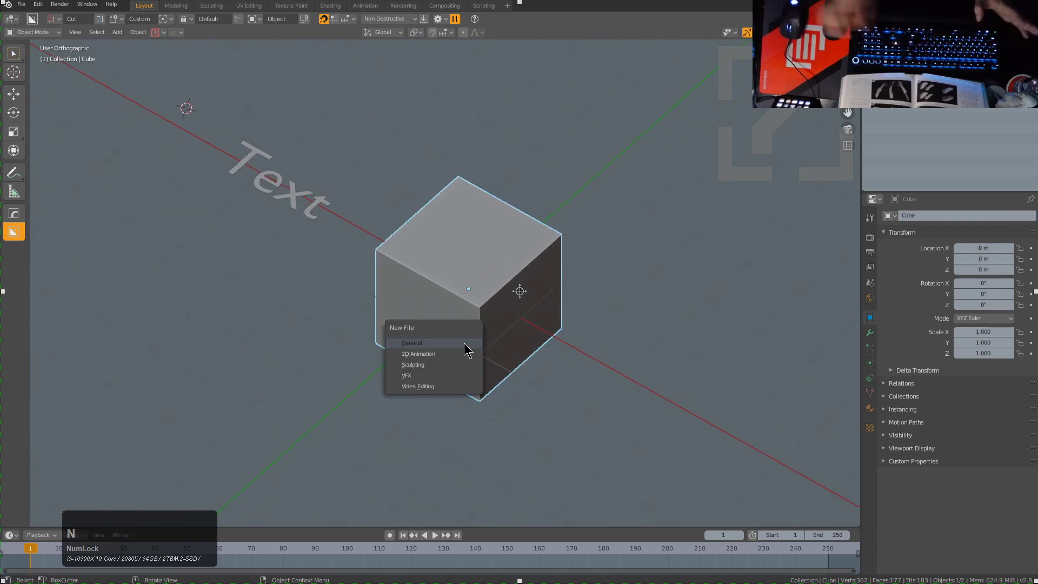
right_click(226, 152, "shift")
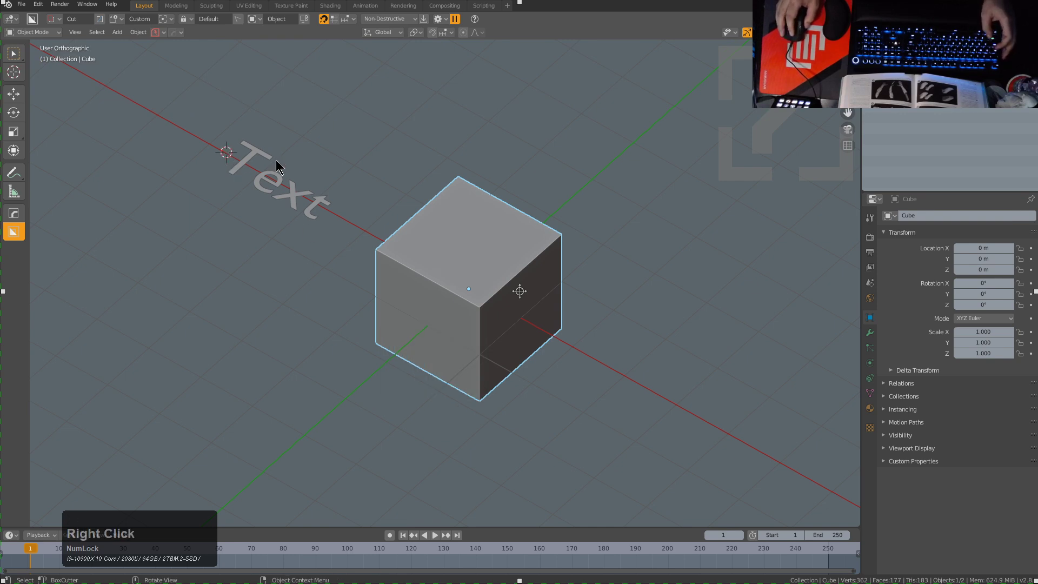
left_click(274, 165)
key("c")
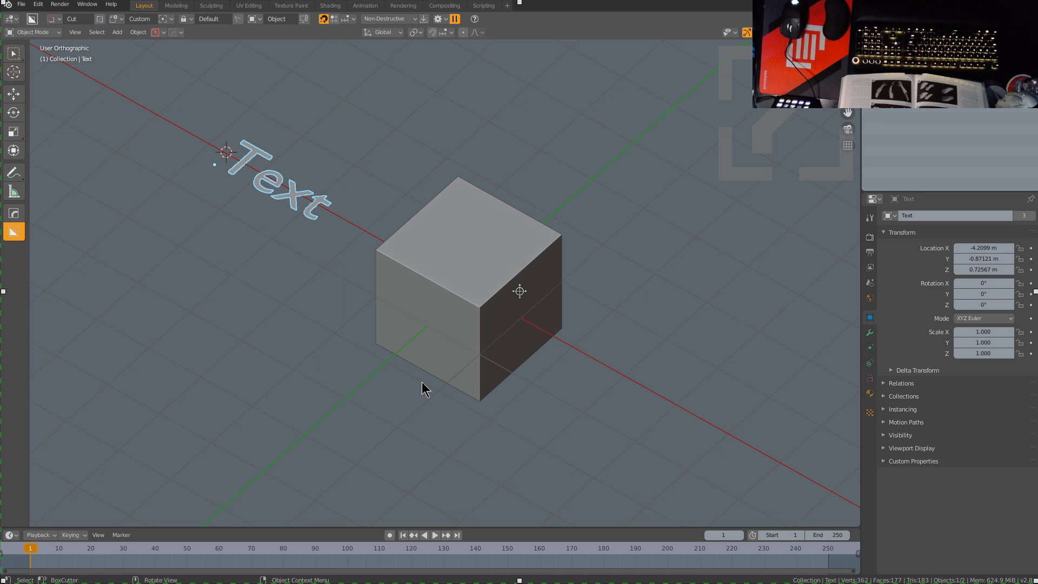
Step: Select the cube and raise it along Z to about 2.46 m
left_click(424, 359)
scroll(465, 399, "down", 2)
scroll(465, 401, "down", 1)
key("g")
key("z")
left_click(458, 274)
Step: Lazorcut the text shape through the cube's body, then cut a smaller copy across its upper part
left_click(472, 364)
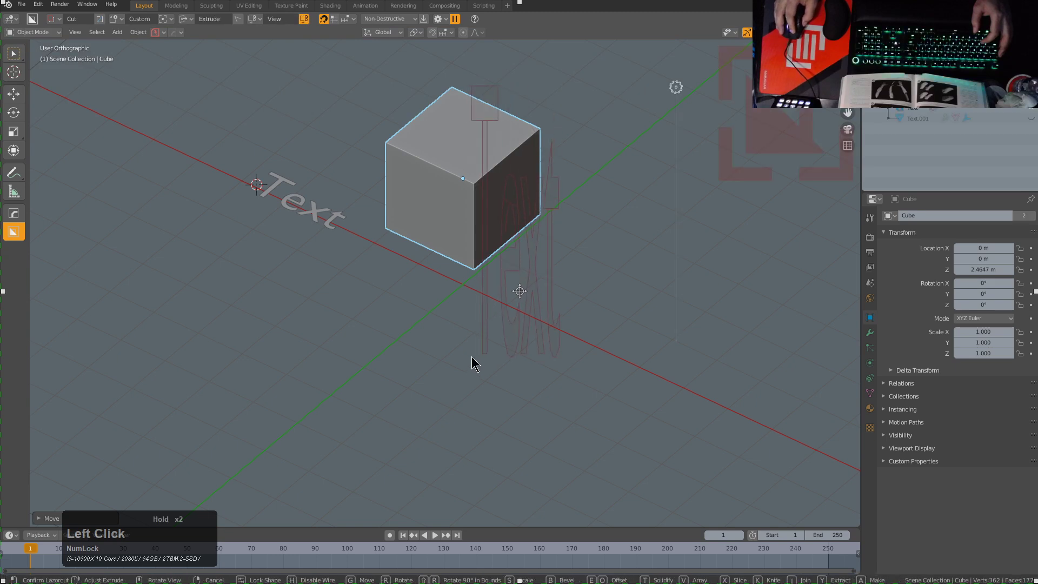
double_click(470, 331)
double_click(579, 270)
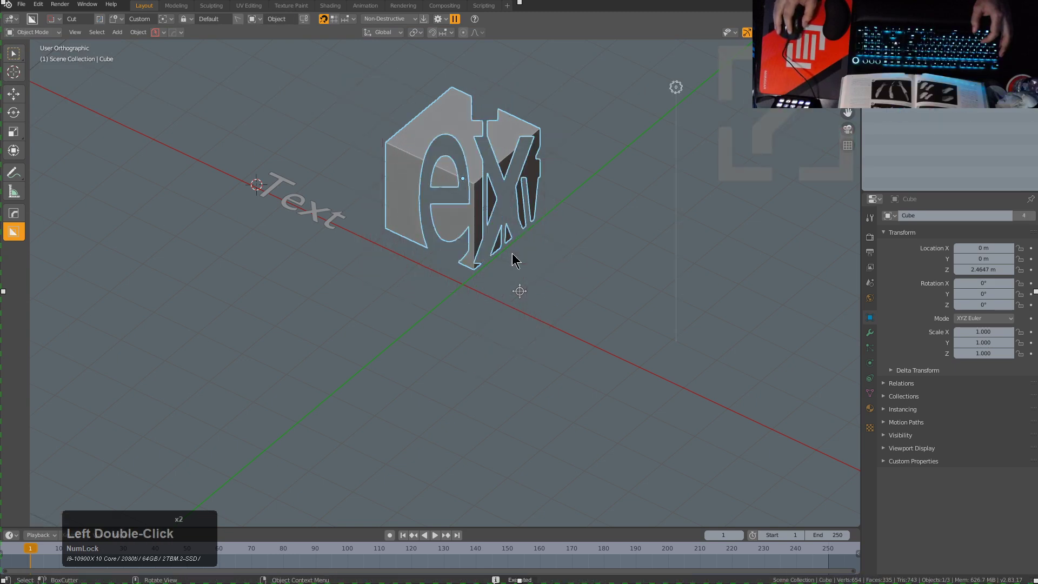
mouse_move(385, 95)
left_mouse_down()
mouse_move(550, 172)
mouse_move(526, 144)
left_mouse_up()
double_click(524, 145)
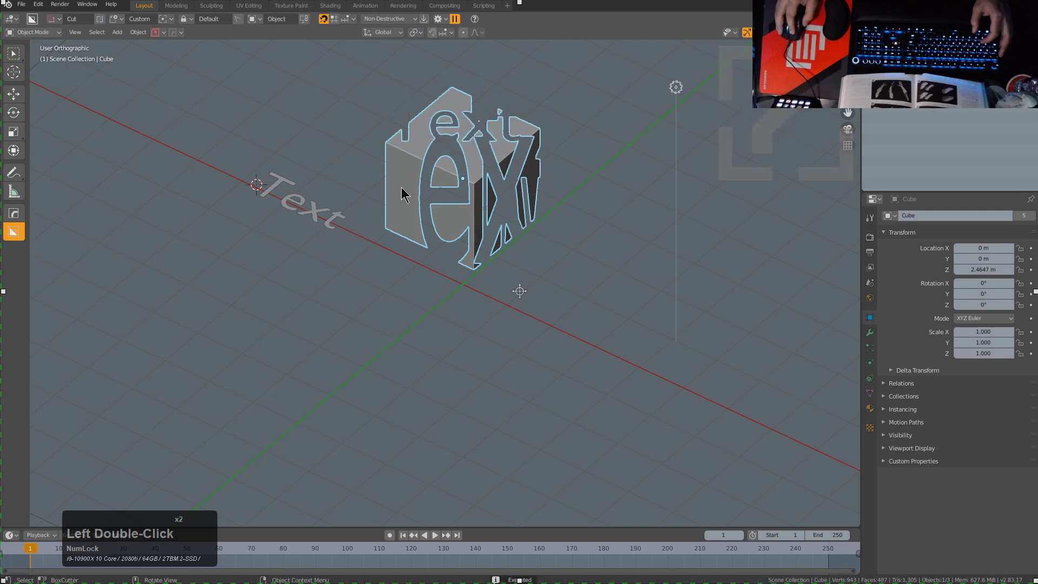
Step: Draw a narrow text cutter over the cube's side, rotate it 90° within its bounds, and apply the cut
left_click_drag(394, 113, 419, 226)
right_click(430, 228)
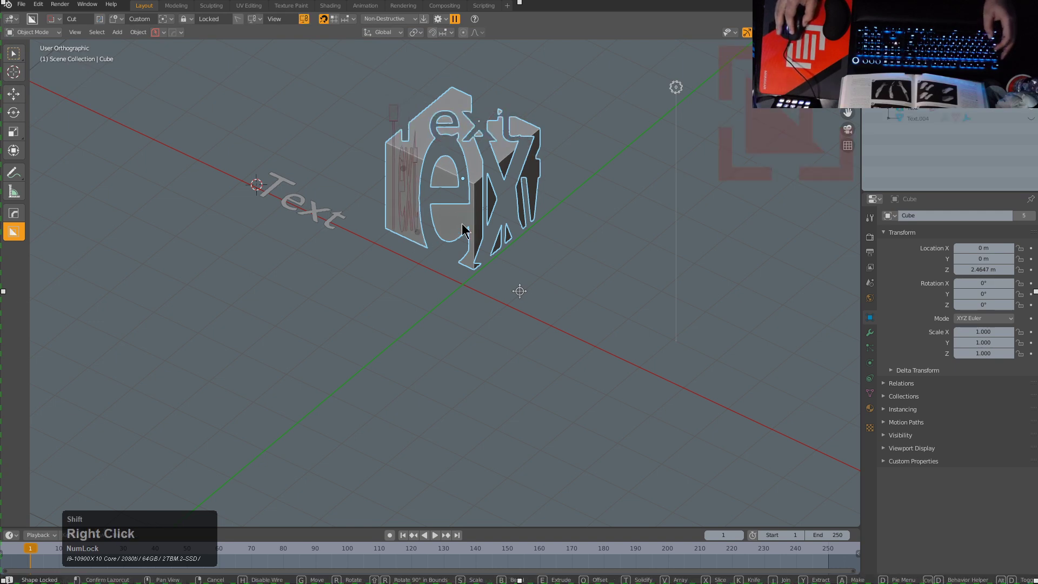
key("shift+r")
left_click(453, 210)
scroll(449, 190, "up", 2)
middle_click_drag(521, 171, 524, 222)
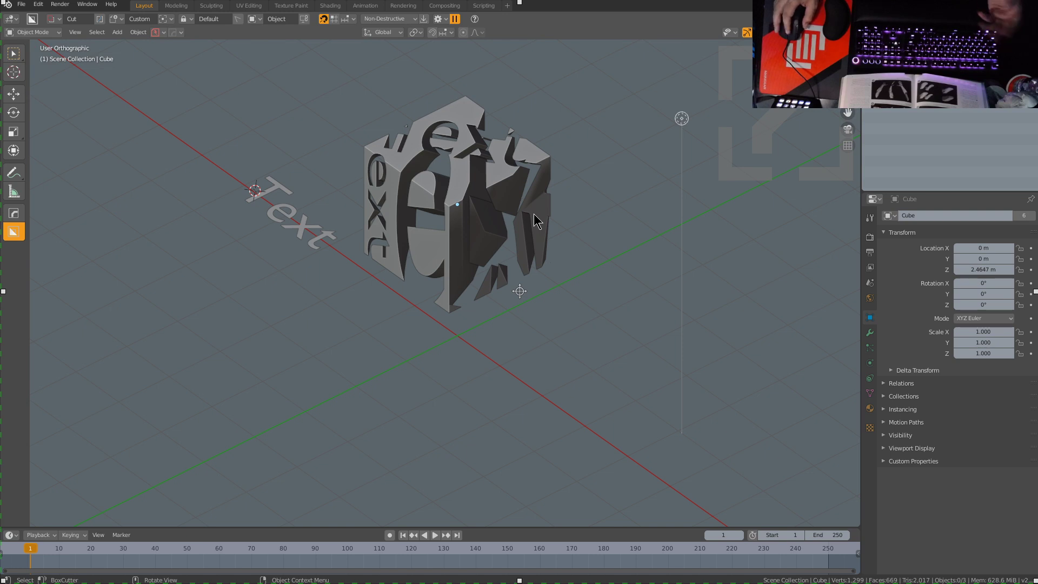
left_click(490, 223)
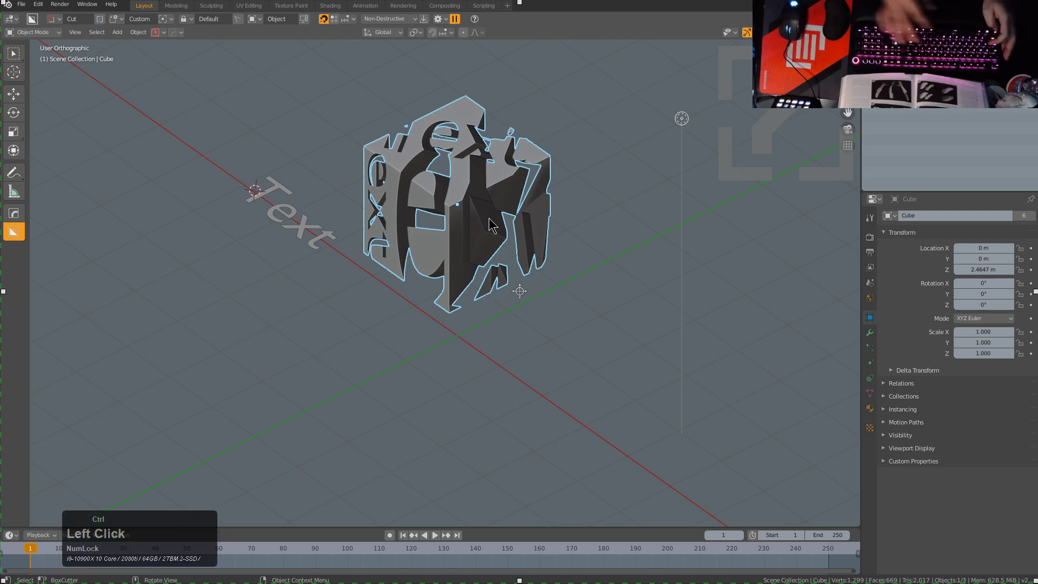
Step: Discard the text-cut cube scene without saving and start a new General file
key("ctrl+n")
key("Return")
left_click(537, 316)
left_click(539, 312)
middle_click_drag(483, 279, 556, 330)
scroll(541, 333, "down", 1)
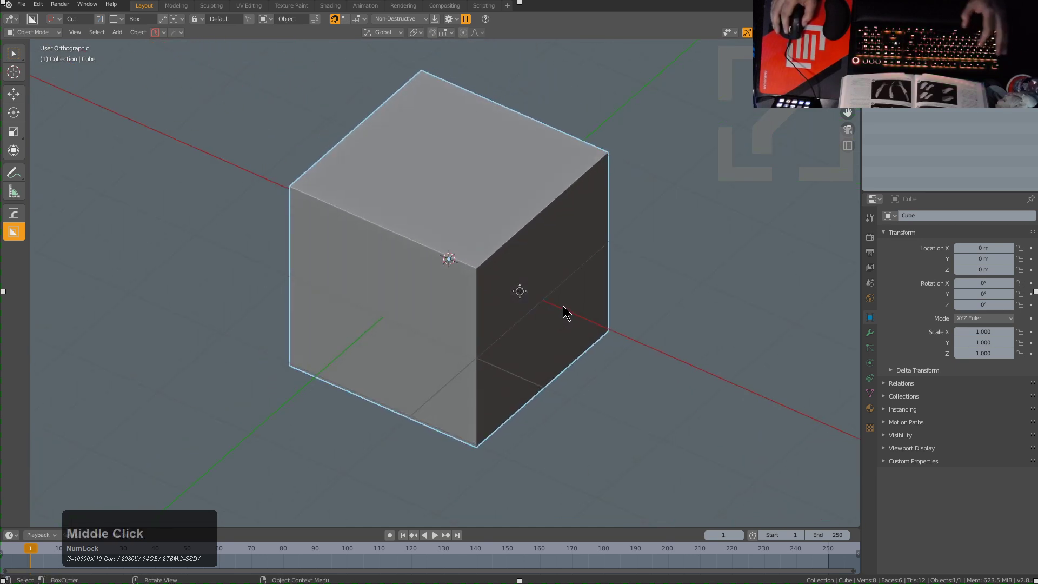
scroll(573, 297, "down", 1)
middle_click_drag(573, 297, 556, 306)
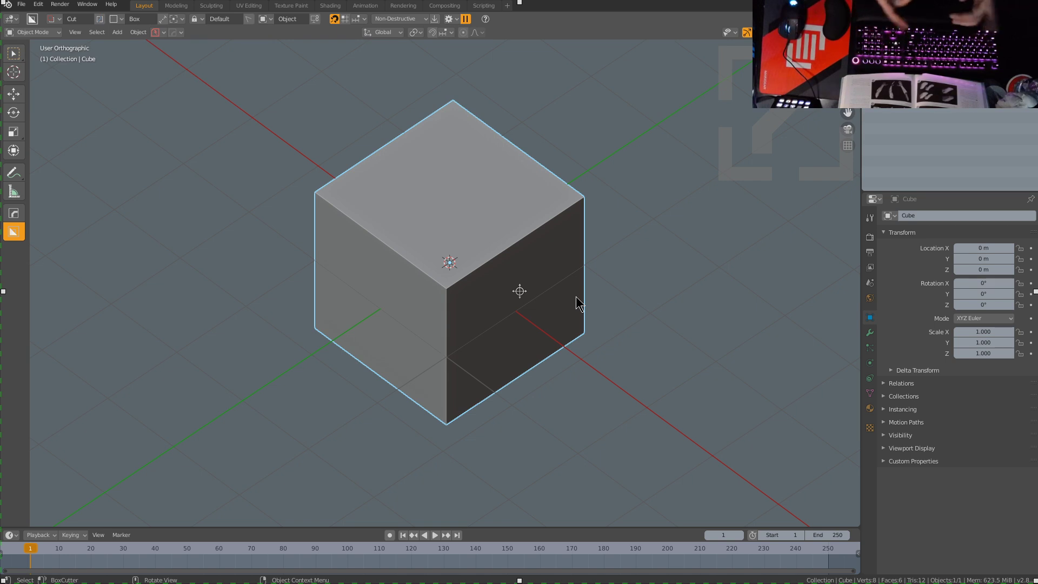
middle_click_drag(403, 309, 428, 303)
key("KP_1")
key("KP_7")
key("KP_4")
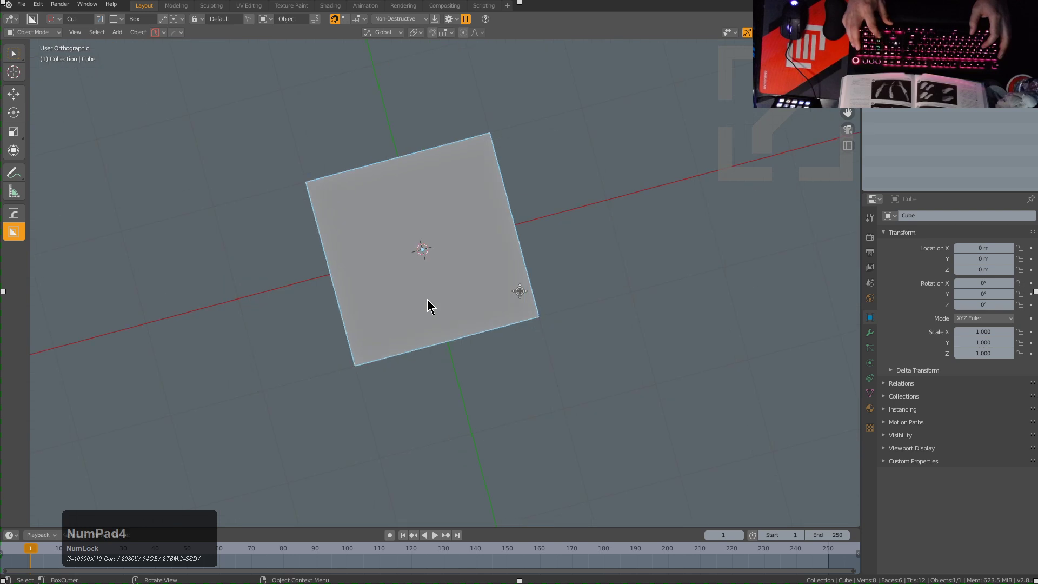
key("KP_1")
middle_click_drag(427, 299, 472, 326, "shift")
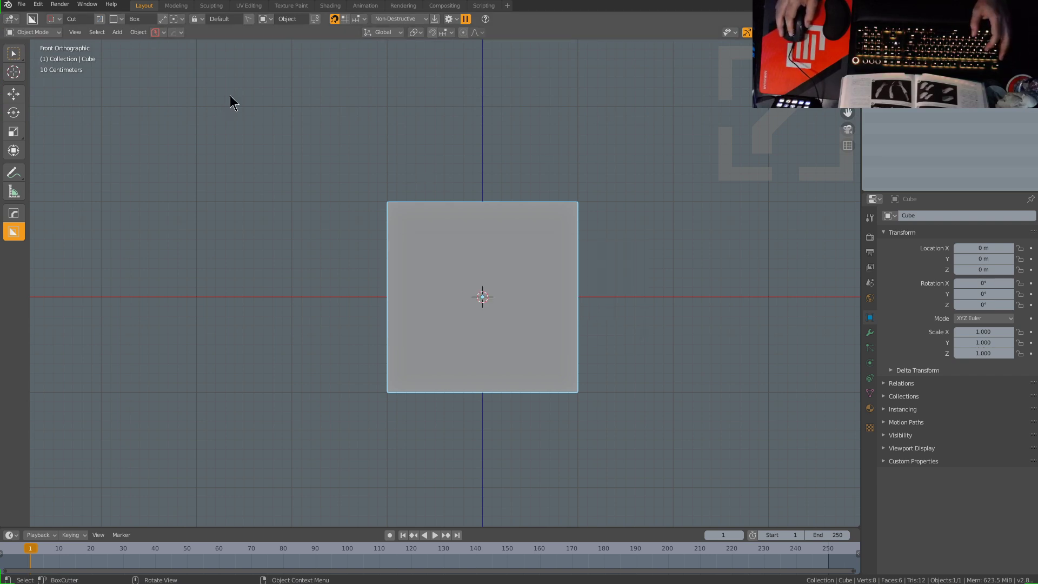
Step: Place the 3D cursor beside the cube at about Y 3.38 m, switch the cutter shape to Custom, and add a text object there
middle_click_drag(271, 157, 339, 190)
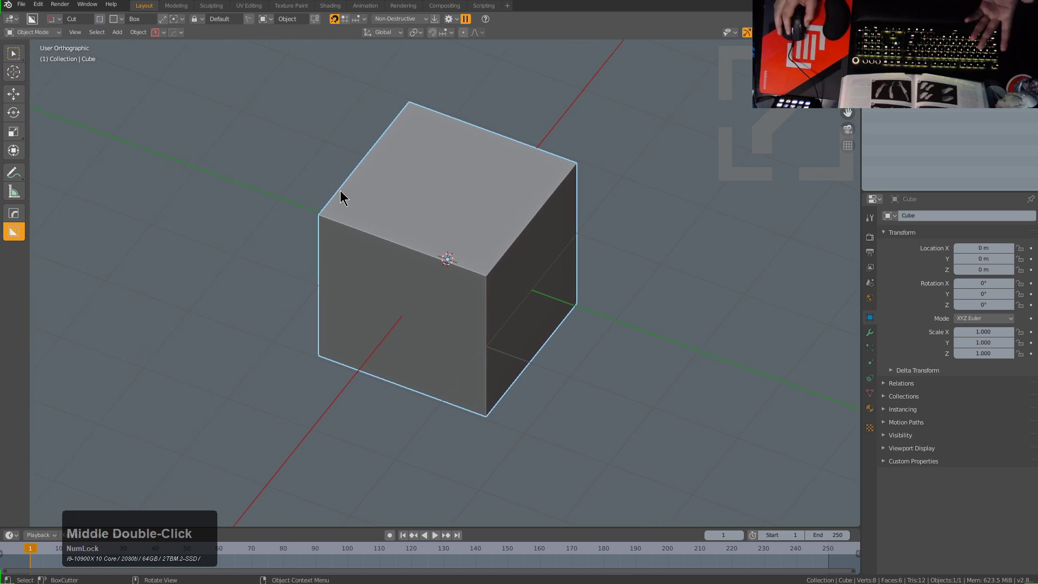
middle_click_drag(349, 195, 461, 250, "shift")
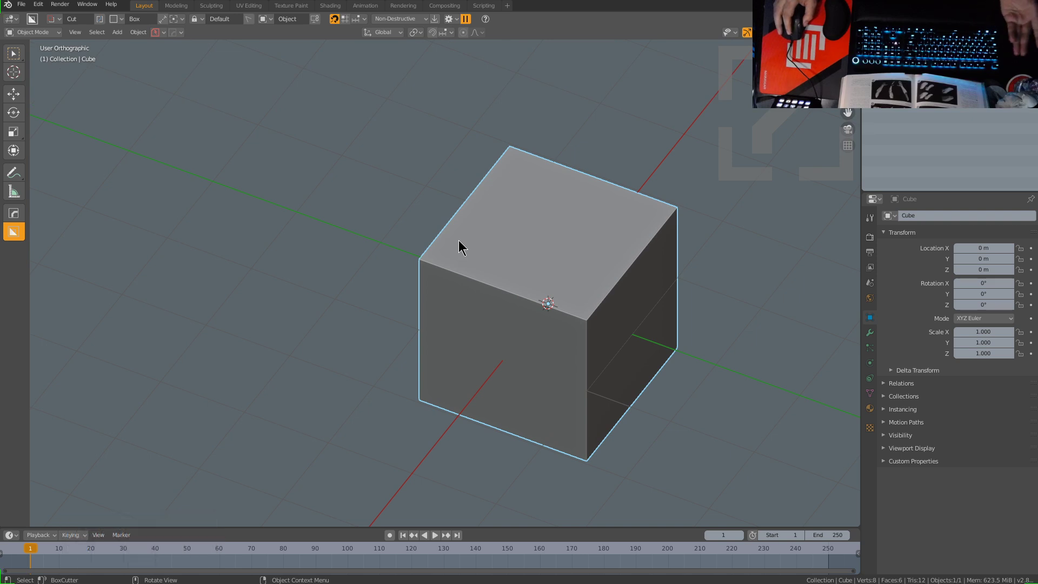
middle_click_drag(459, 248, 474, 261, "shift")
right_click(276, 187, "shift")
key("shift")
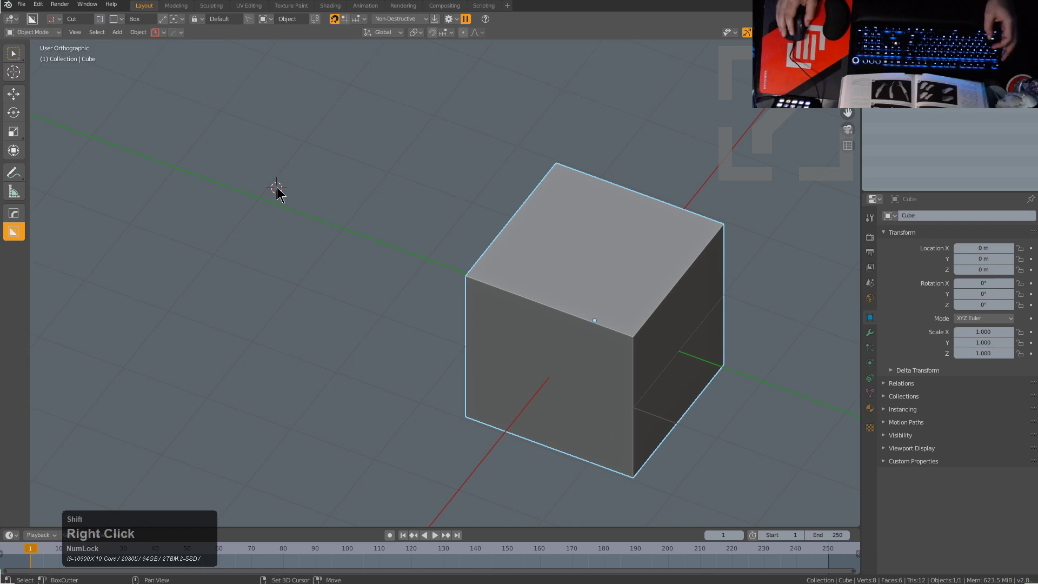
left_click(115, 18)
left_click(132, 43)
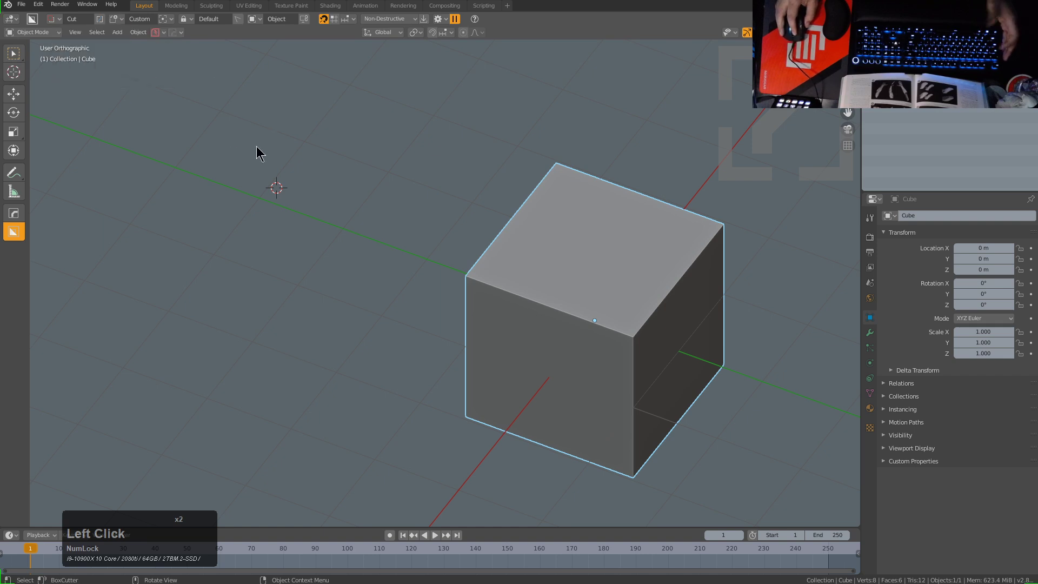
key("shift+a")
left_click(286, 174)
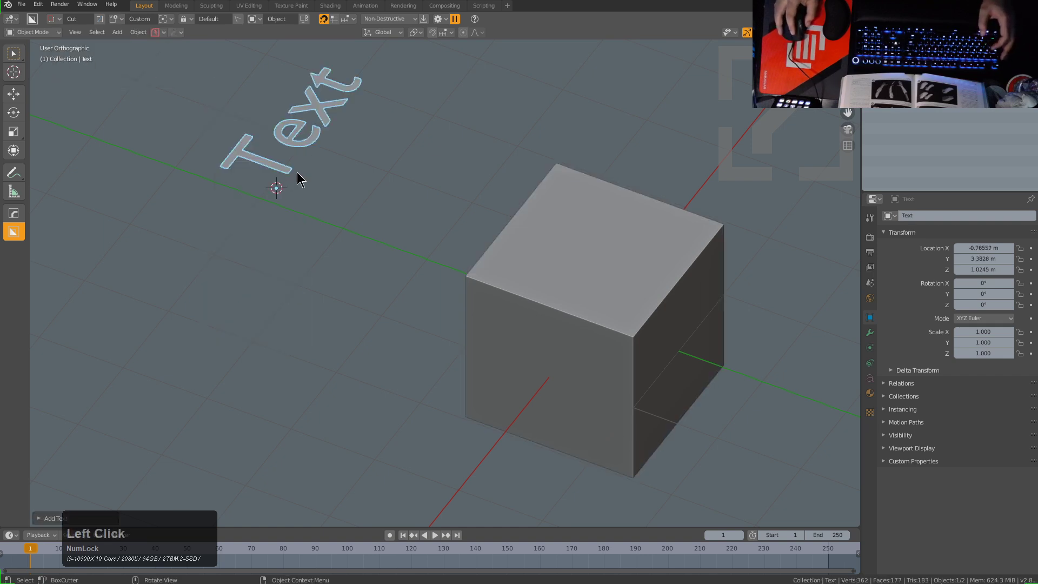
Step: Replace the text object's wording with "TEST!test" and assign it as the custom cutter shape
key("Tab")
key("ctrl+a")
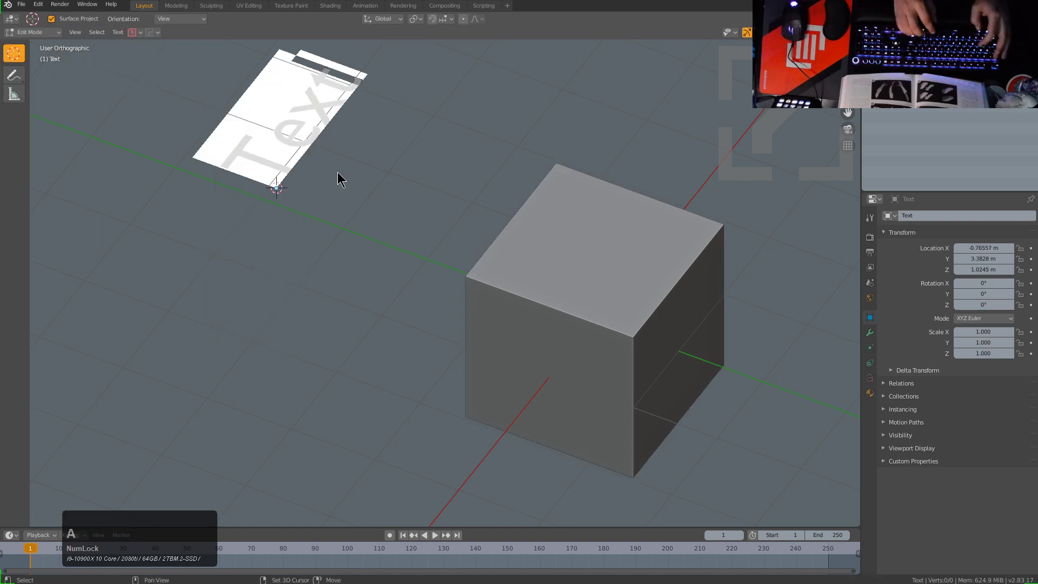
type("TEST")
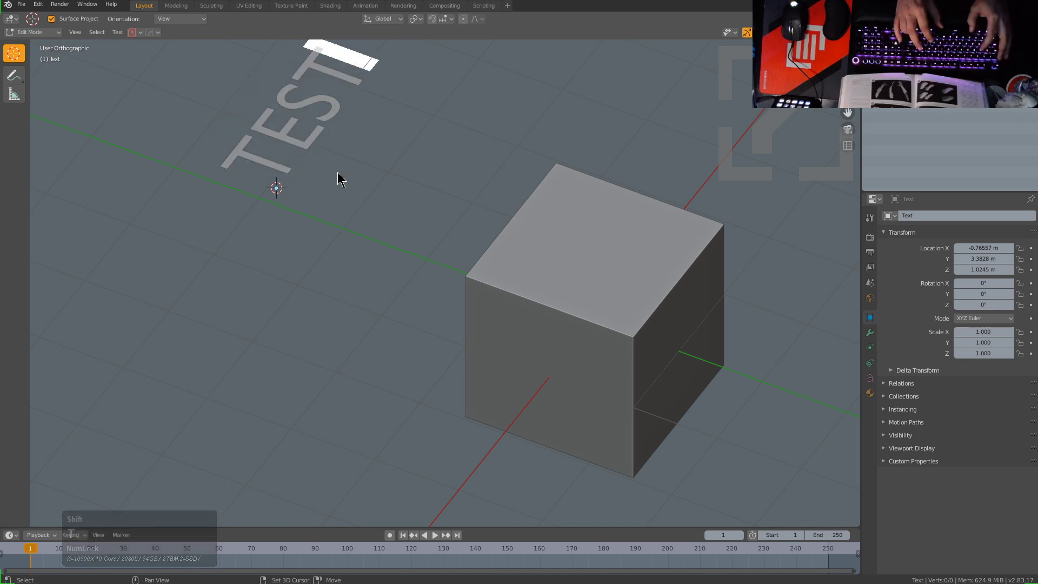
type("!test")
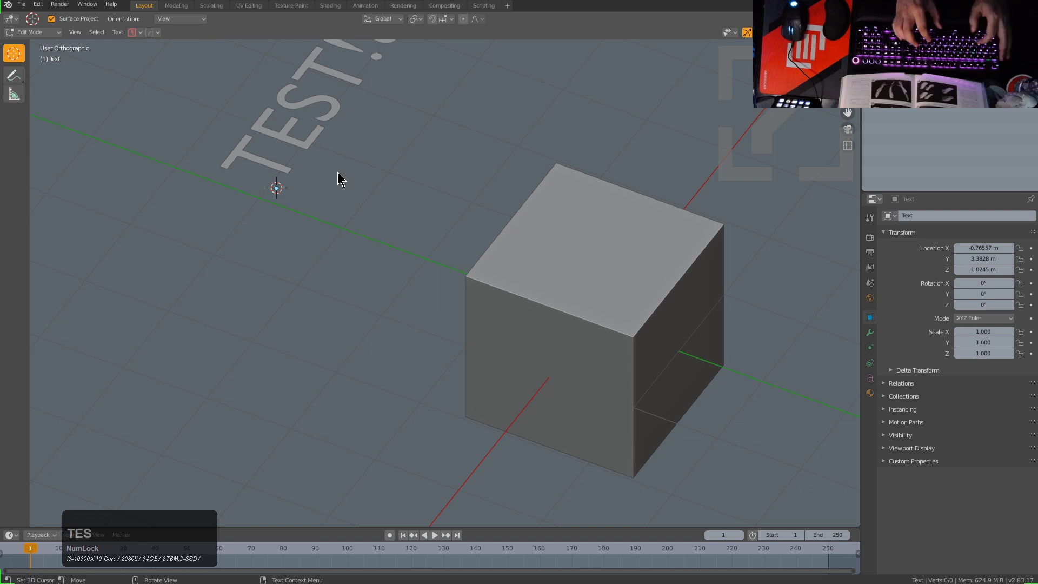
scroll(359, 158, "down", 3)
middle_click_drag(360, 158, 343, 183, "shift")
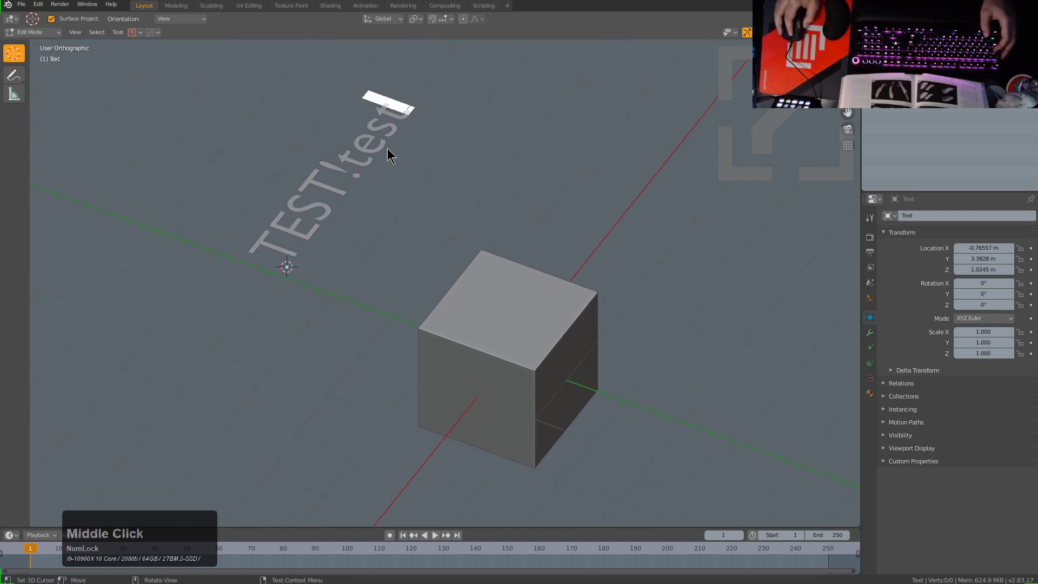
key("Tab")
middle_click_drag(419, 188, 379, 158, "shift")
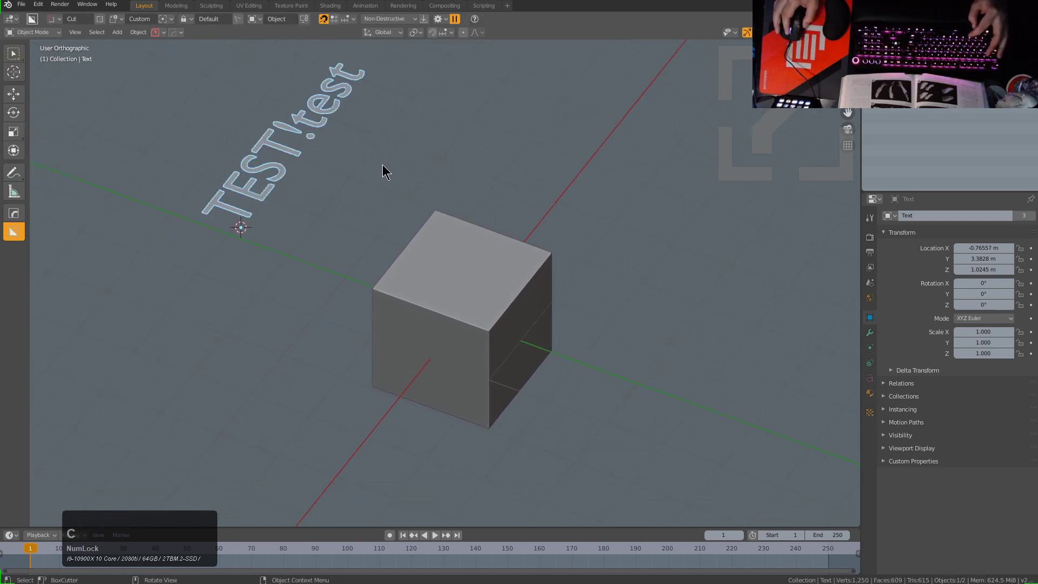
Step: Flatten the cube along Z to a scale of about 0.043 and apply its scale
left_click(435, 287)
key("KP_1")
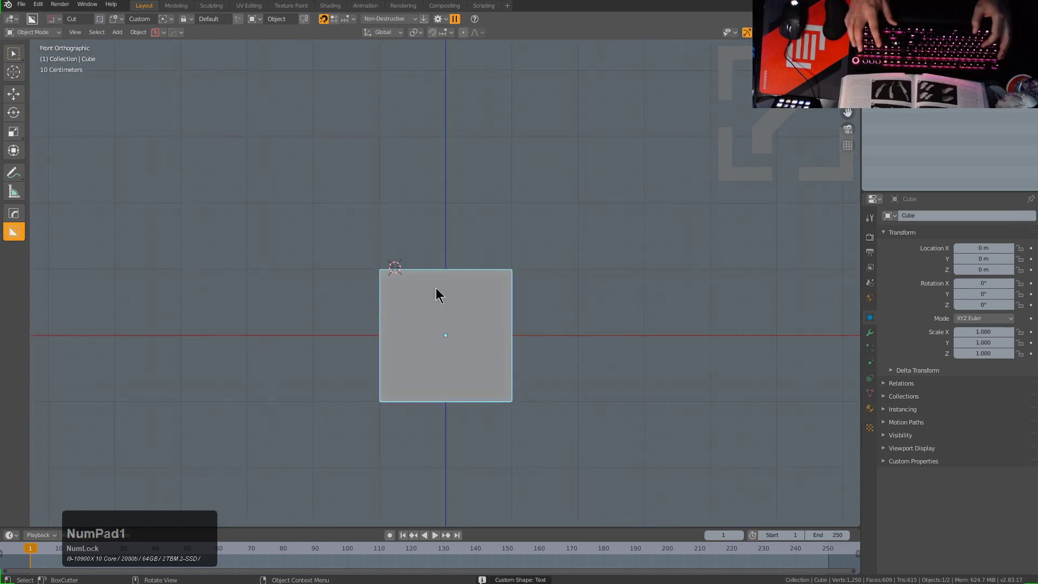
key("KP_7")
key("s")
right_click(552, 374)
middle_click_drag(562, 449, 561, 375)
key("s")
key("z")
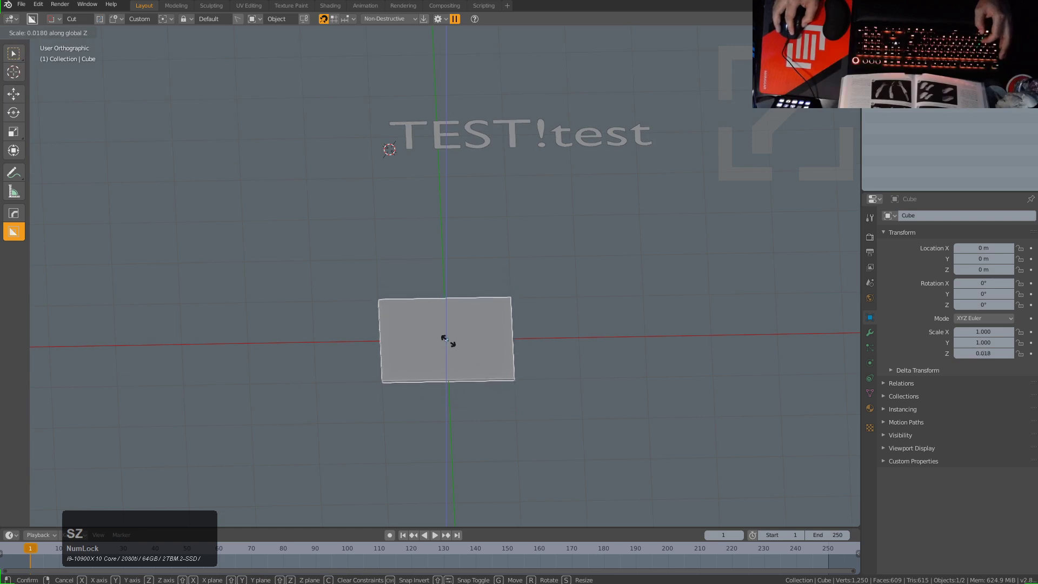
left_click(446, 341)
key("KP_Decimal")
key("ctrl+a")
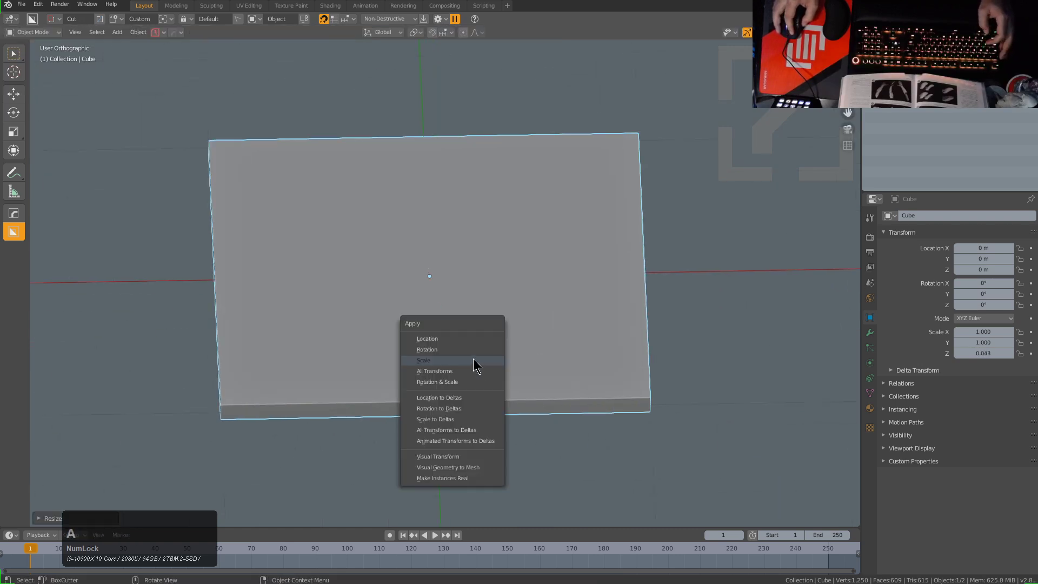
left_click(476, 361)
Step: Select the TEST!test text in top view and assign it again as the custom cutter shape
scroll(461, 359, "down", 4)
key("KP_7")
scroll(467, 354, "down", 3)
middle_click_drag(542, 235, 552, 284, "shift")
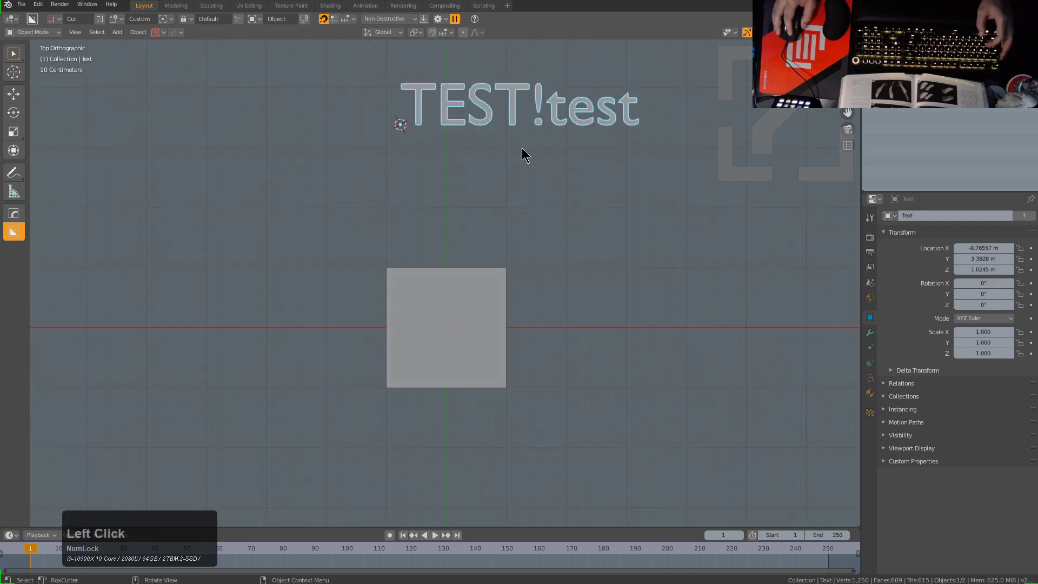
key("c")
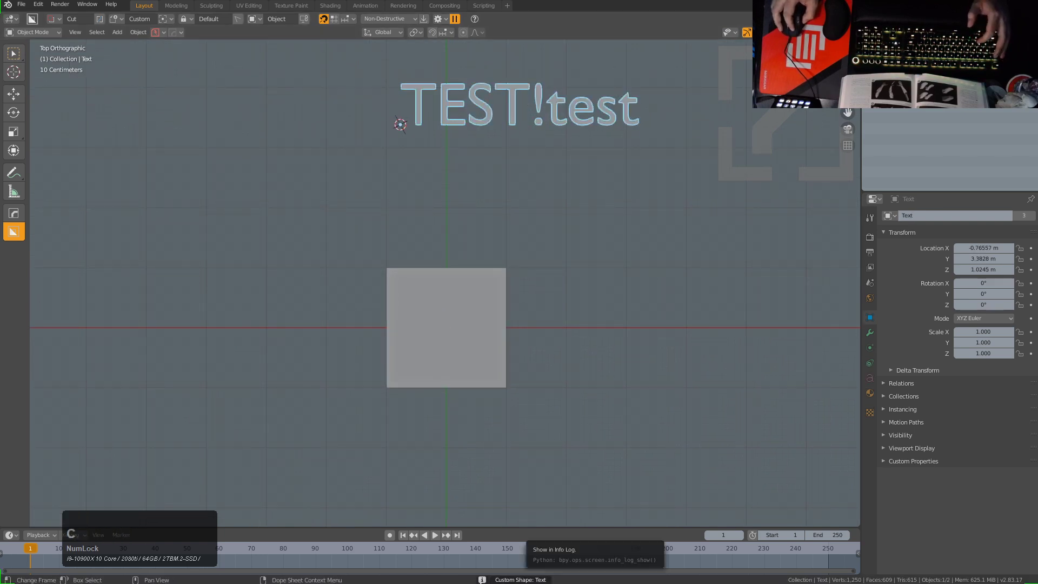
scroll(449, 310, "up", 4)
Step: Switch BoxCutter to Slice mode and slice the text shape across the upper part of the flattened cube
left_click(463, 316)
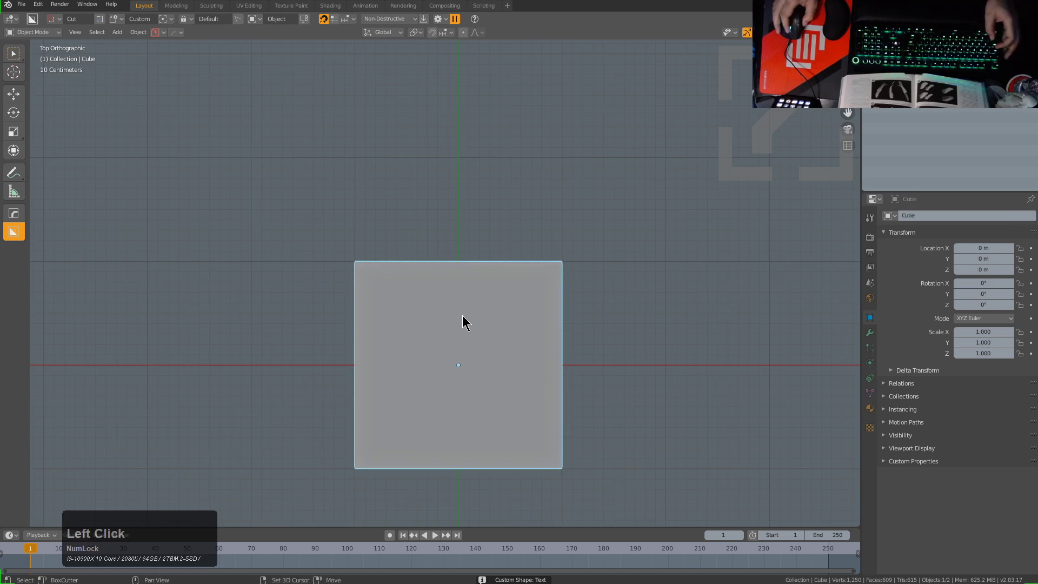
scroll(463, 265, "up", 2)
scroll(460, 258, "up", 1)
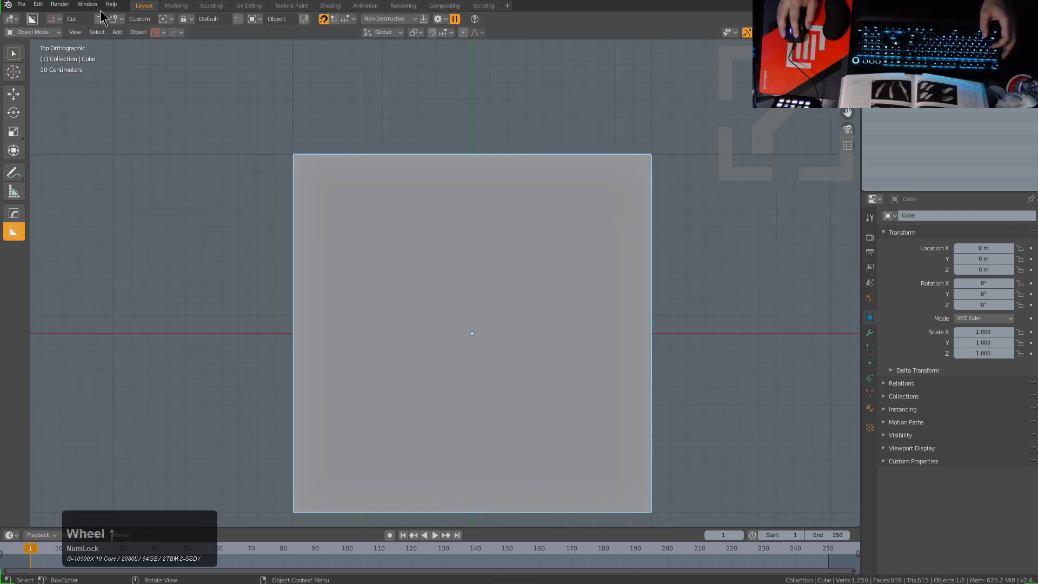
left_click(60, 19)
left_click(34, 40)
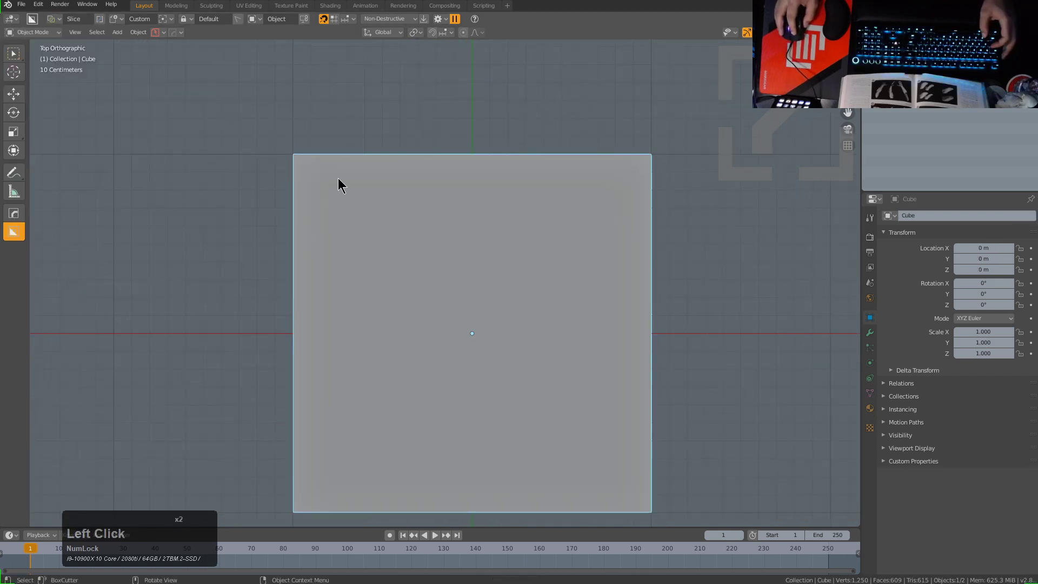
left_click_drag(289, 151, 540, 249)
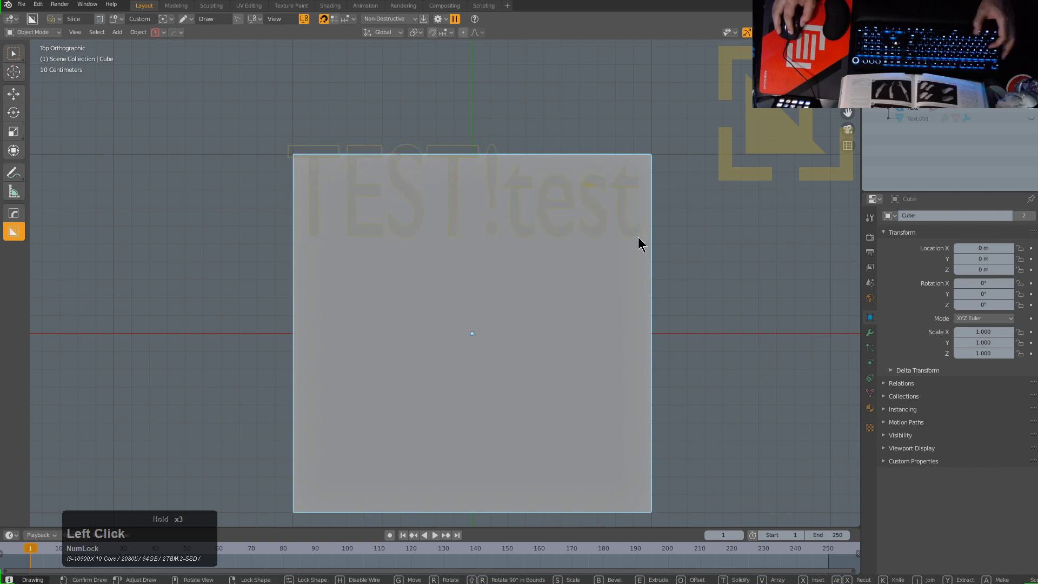
left_click_drag(640, 244, 638, 244)
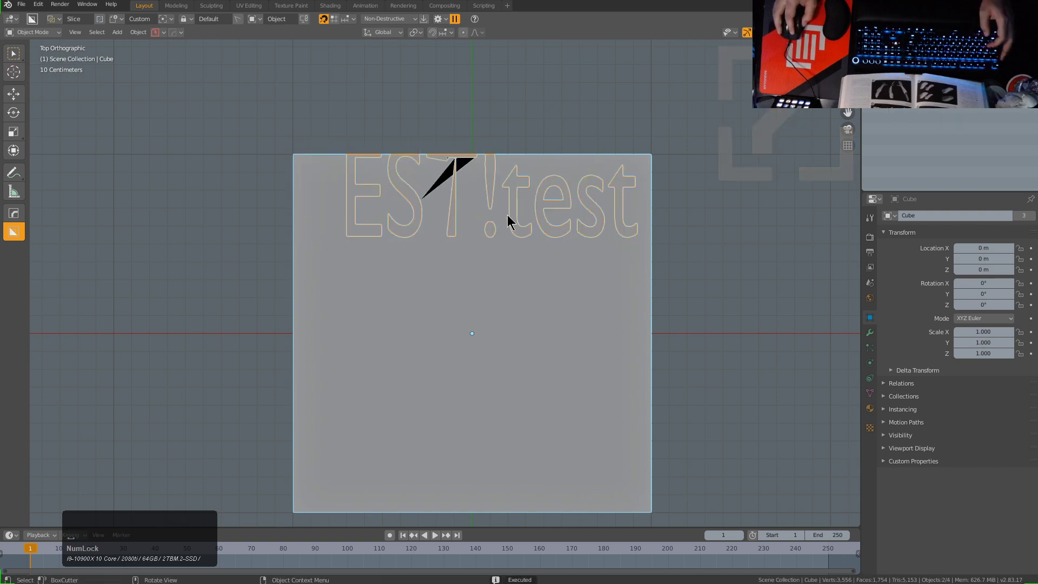
Step: Select the sliced text piece and examine its letters along the slab's upper edge
scroll(429, 267, "down", 2)
middle_click_drag(496, 268, 487, 274, "shift")
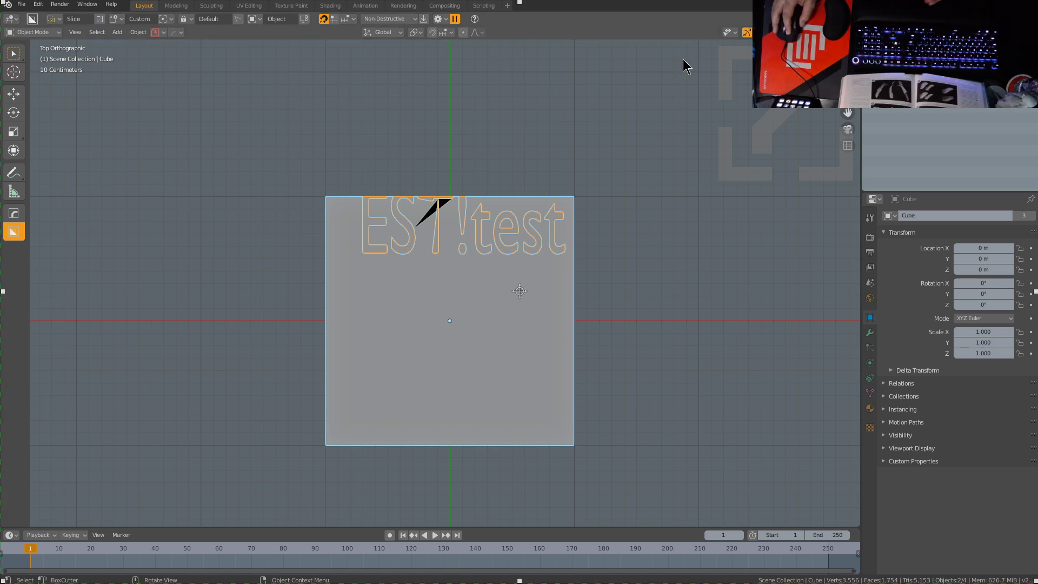
left_click(438, 247)
scroll(436, 232, "up", 4)
scroll(463, 220, "down", 2)
scroll(466, 222, "up", 1)
middle_click_drag(464, 208, 480, 326, "shift")
scroll(491, 342, "down", 3)
scroll(496, 347, "up", 3)
key("q")
left_click(480, 310)
scroll(480, 310, "up", 3)
scroll(480, 310, "up", 4)
Step: Examine the edges around the second T of the sliced text mesh in Edit Mode, using X-ray shading
key("Tab")
scroll(439, 305, "up", 1)
key("2")
left_click(442, 324)
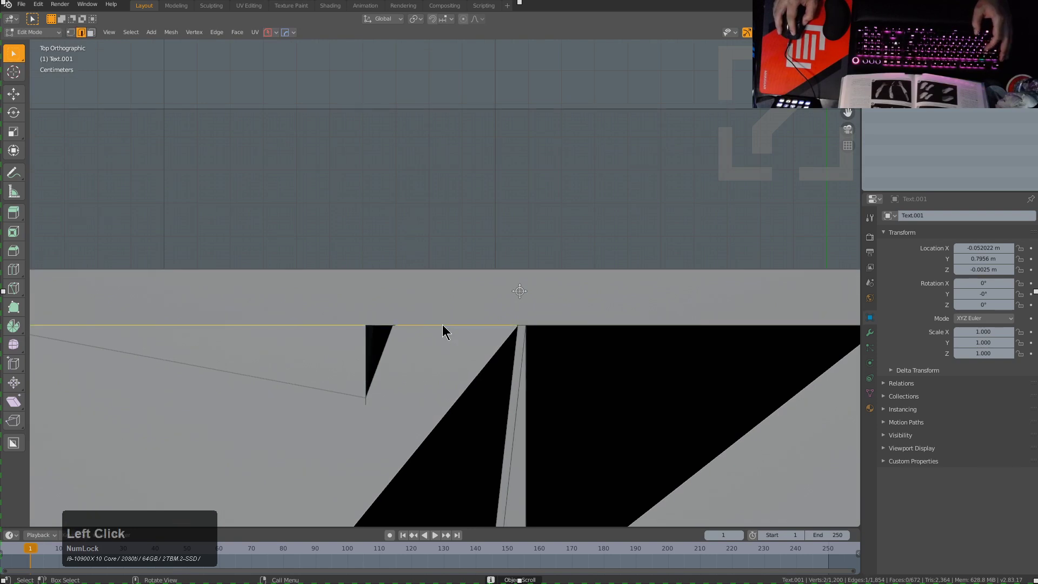
key("g")
right_click(477, 277)
scroll(471, 289, "down", 10)
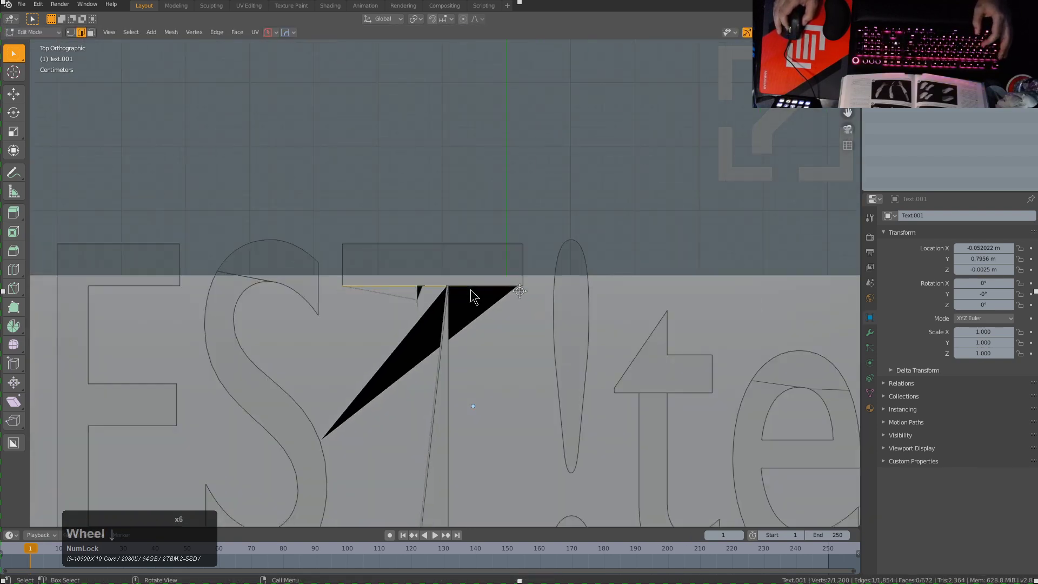
scroll(464, 324, "up", 4)
key("Left")
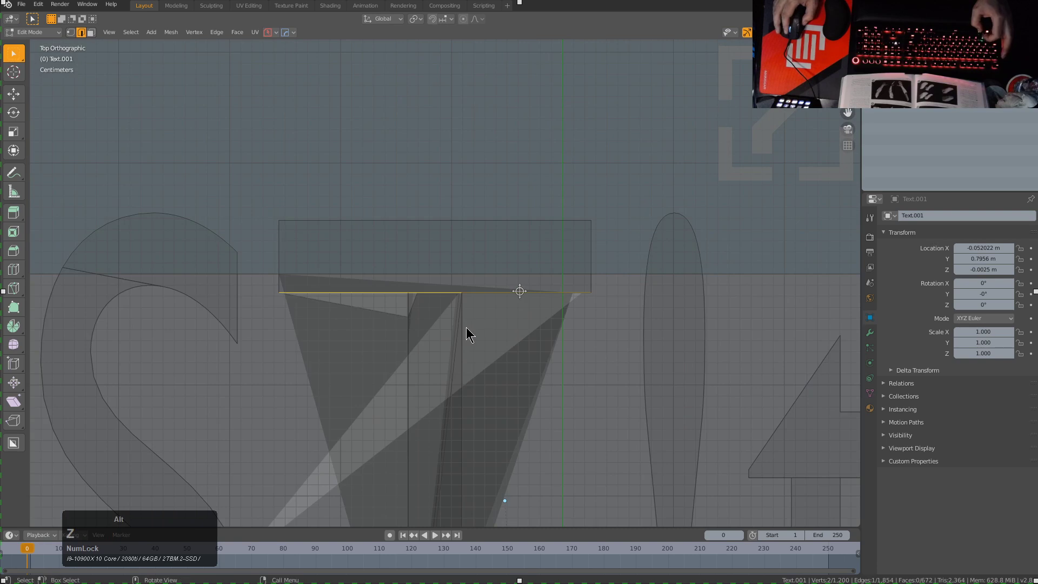
scroll(463, 325, "down", 4)
scroll(462, 321, "up", 2)
mouse_move(457, 336)
middle_mouse_down()
mouse_move(475, 252)
mouse_move(447, 342)
middle_mouse_up()
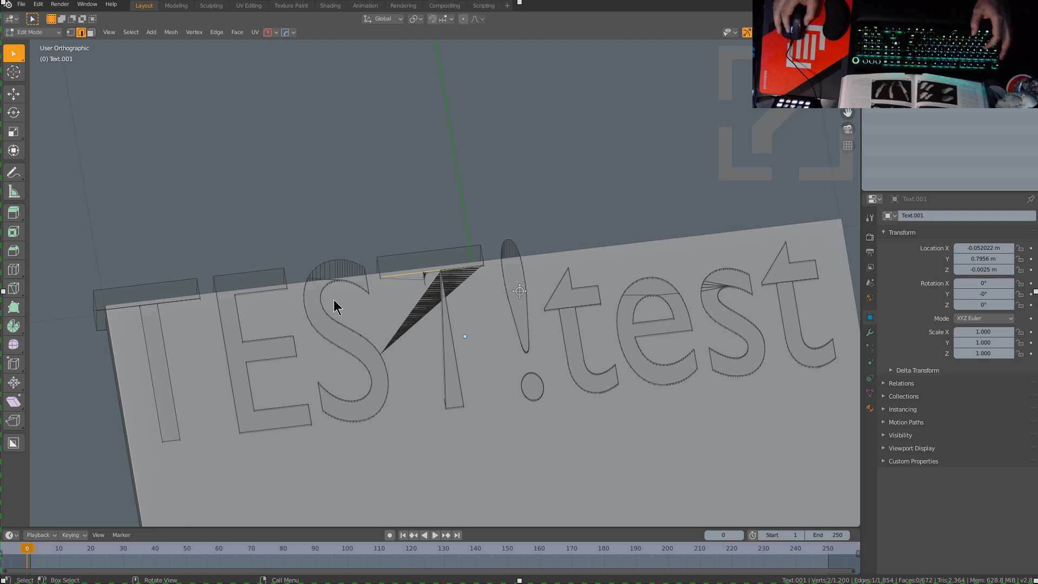
Step: Return to Object Mode and delete the sliced text piece
key("Tab")
middle_click_drag(371, 278, 519, 277)
scroll(467, 242, "down", 3)
key("x")
left_click(403, 243)
Step: Widen the character spacing of the original TEST!test text with the HOps Spacing tool
scroll(461, 262, "down", 3)
scroll(406, 377, "up", 3)
left_click(401, 260)
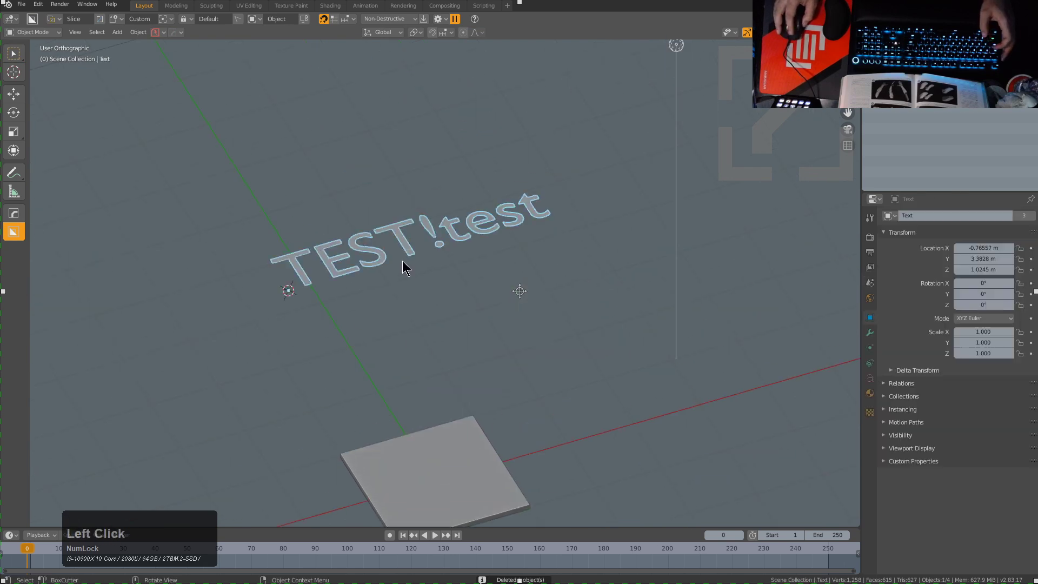
middle_click_drag(401, 260, 394, 256)
scroll(394, 265, "up", 3)
key("q")
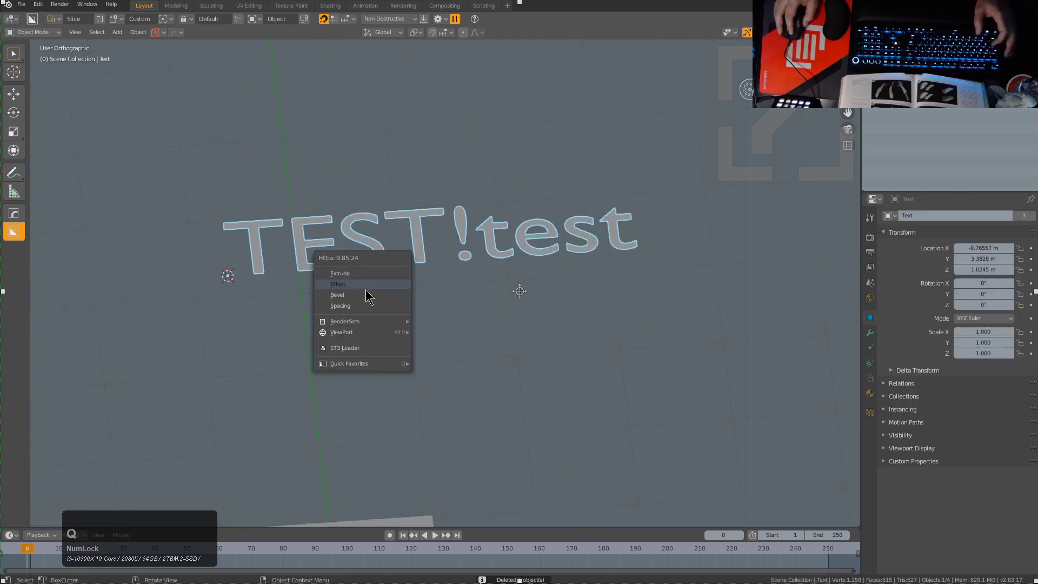
left_click(343, 307)
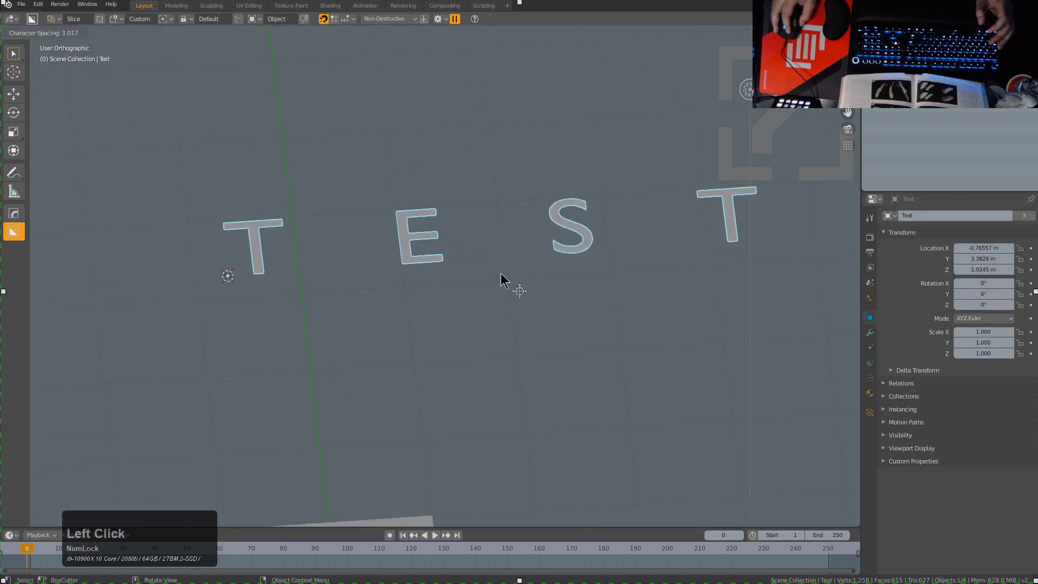
left_click(203, 331)
Step: Discard the text scene without saving and start a new file with the default cube
scroll(630, 284, "down", 3)
middle_click_drag(630, 285, 535, 281)
scroll(622, 276, "down", 3)
scroll(532, 277, "up", 3)
key("ctrl+q")
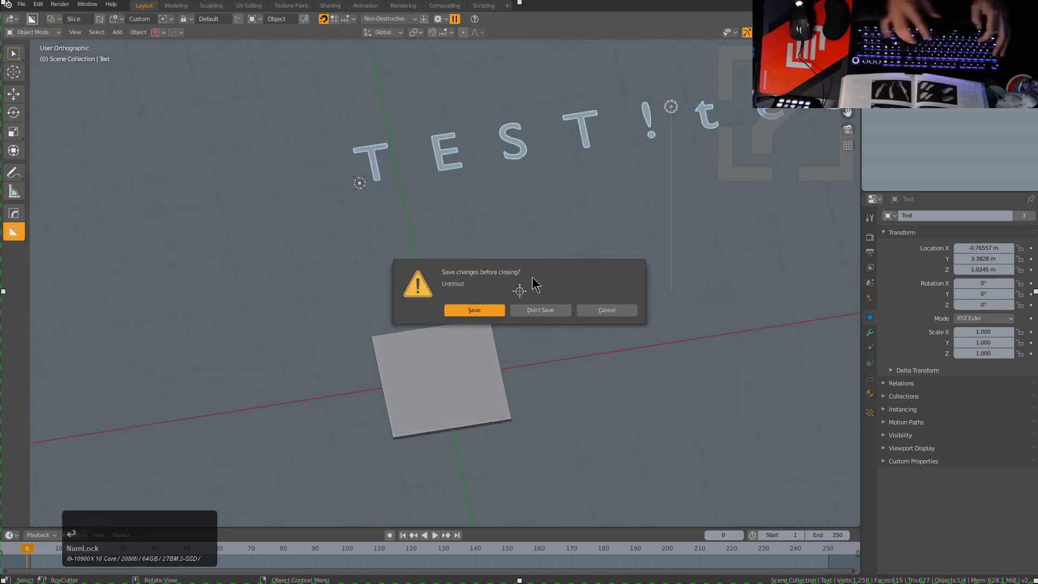
key("d")
middle_click_drag(511, 277, 537, 306)
scroll(576, 343, "down", 2)
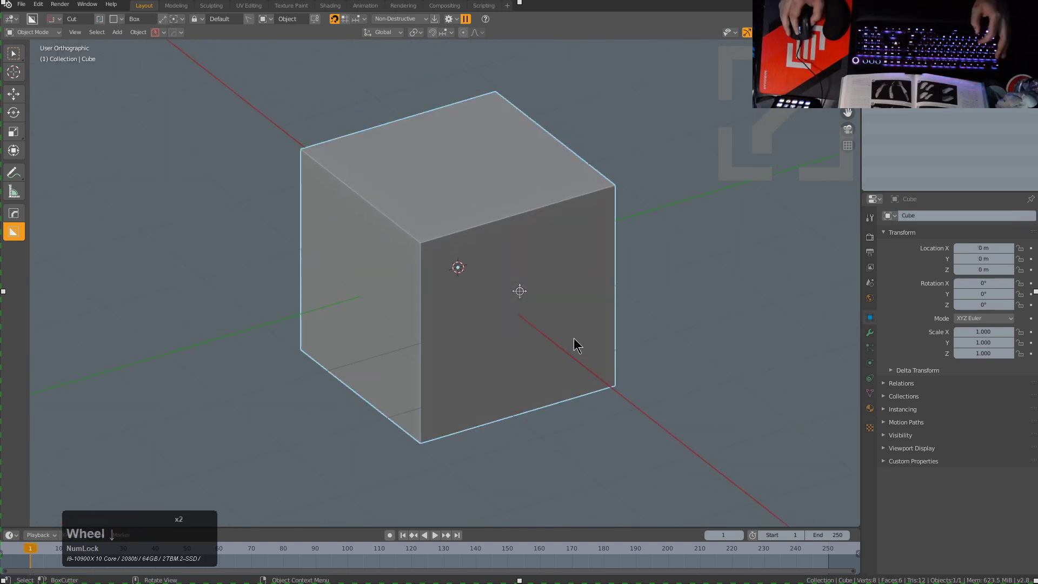
key("shift+KP_1")
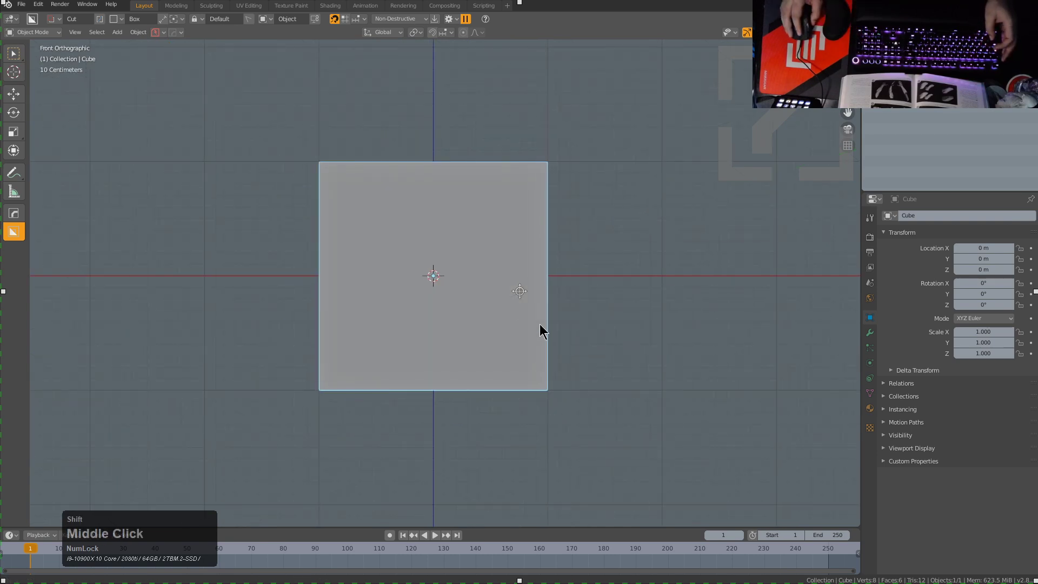
middle_click_drag(522, 324, 543, 327, "shift")
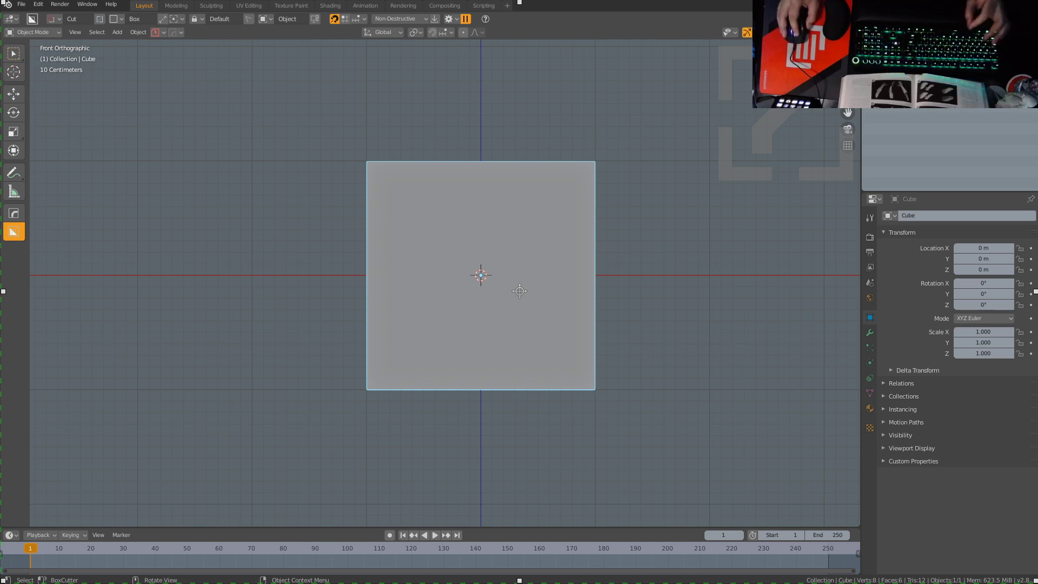
middle_click_drag(547, 240, 554, 258)
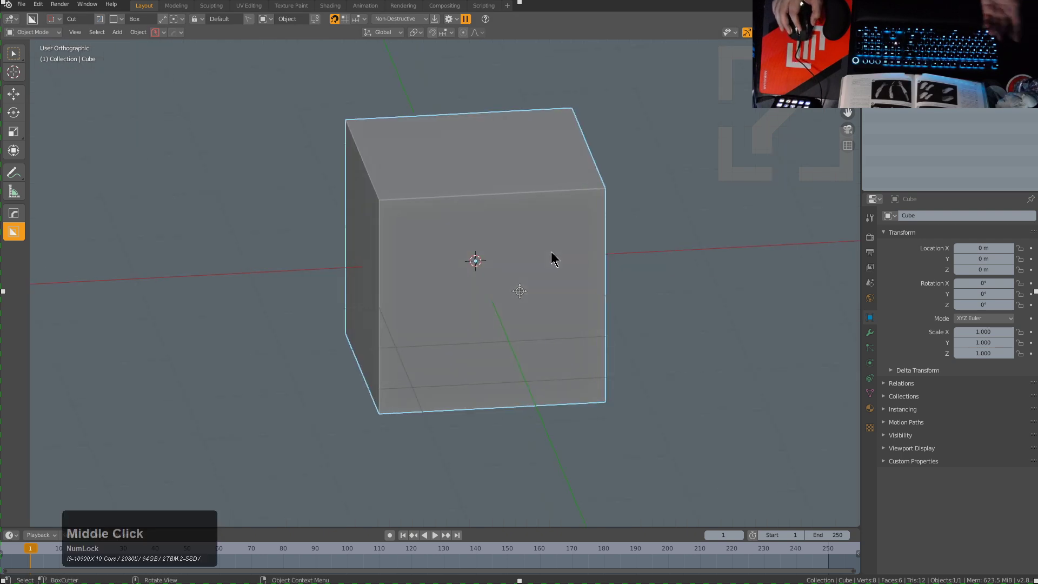
key("KP_1")
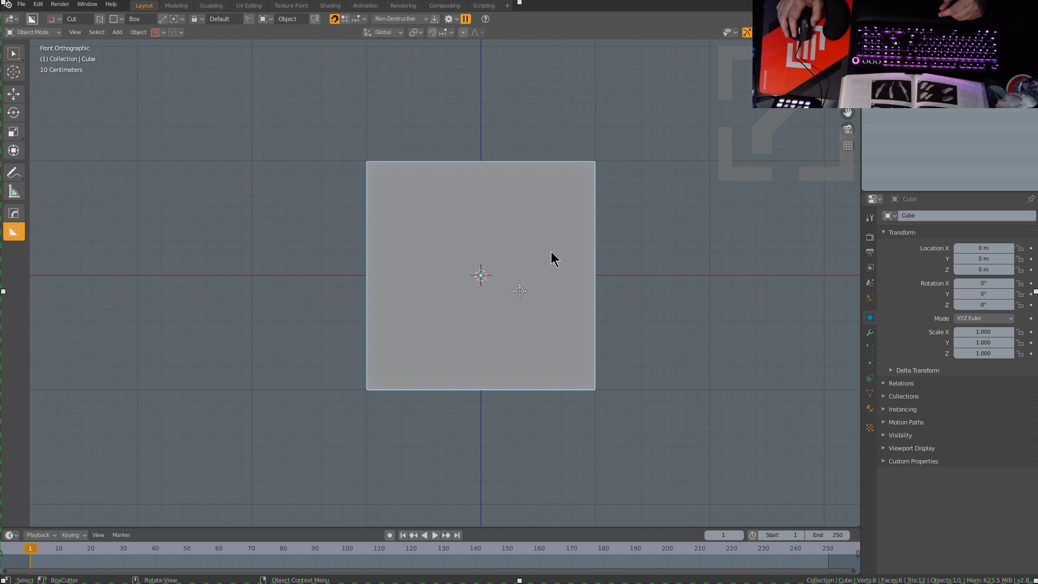
middle_click_drag(442, 207, 470, 259)
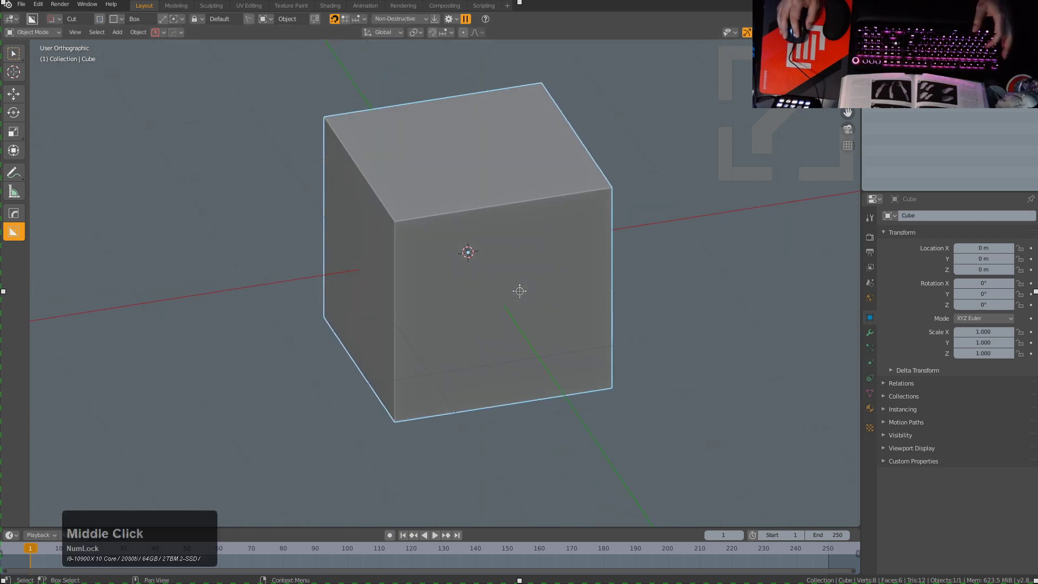
key("3")
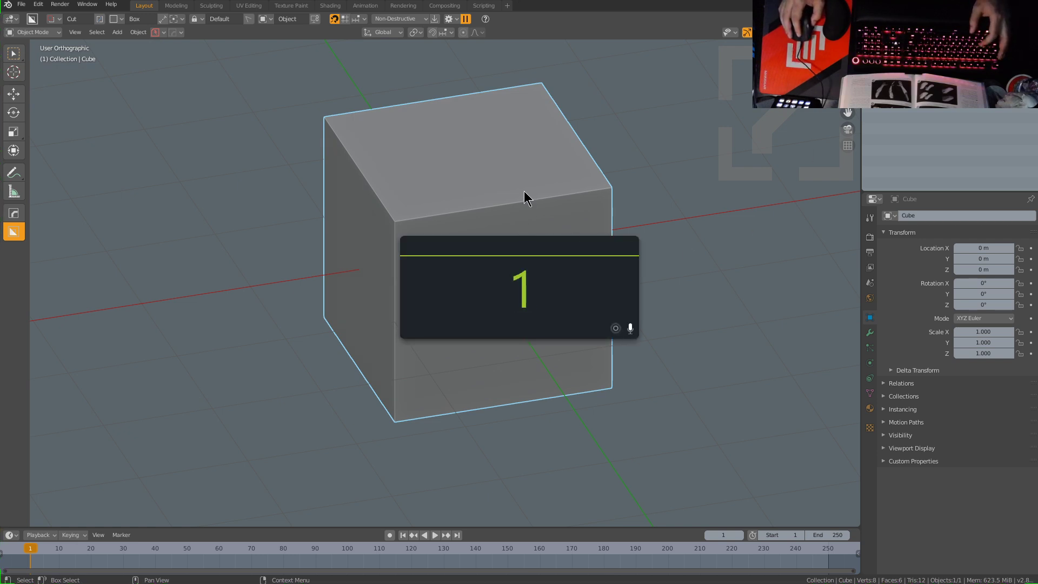
Step: Flatten the default cube along Z to a scale of about 0.04, making a thin plate
middle_click_drag(651, 280, 593, 280)
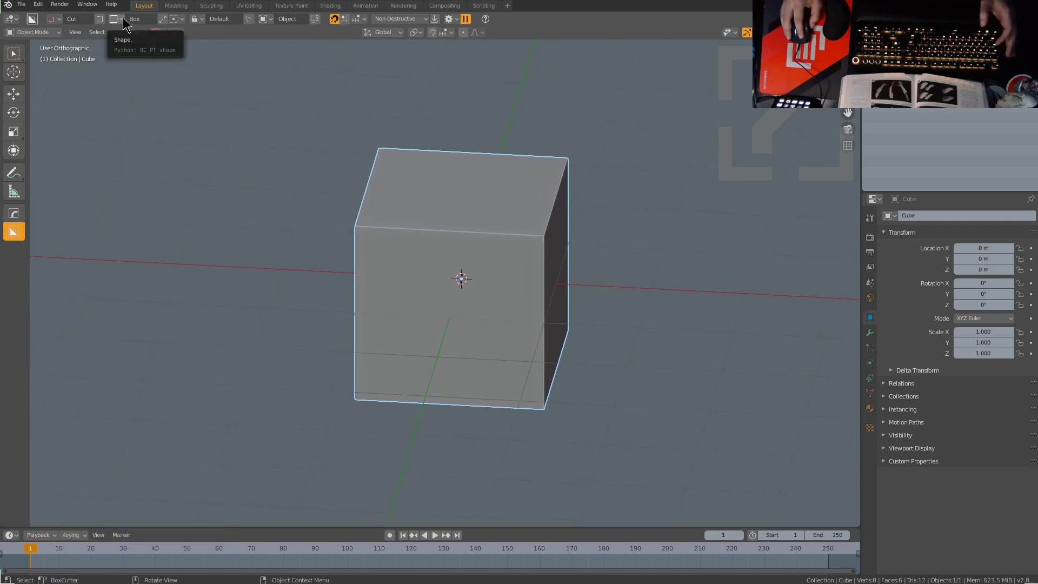
middle_click_drag(557, 303, 607, 306)
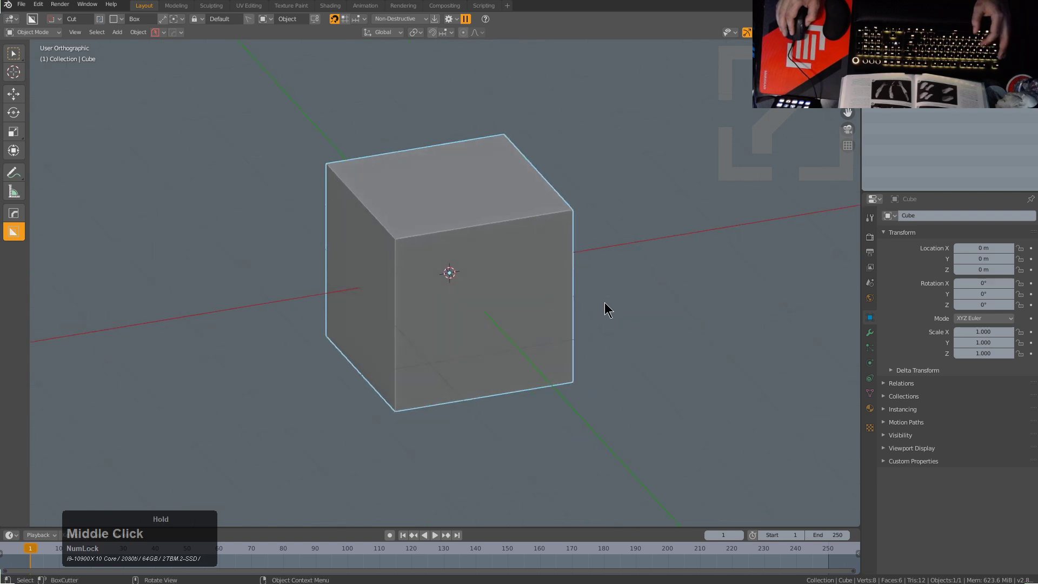
key("s")
key("z")
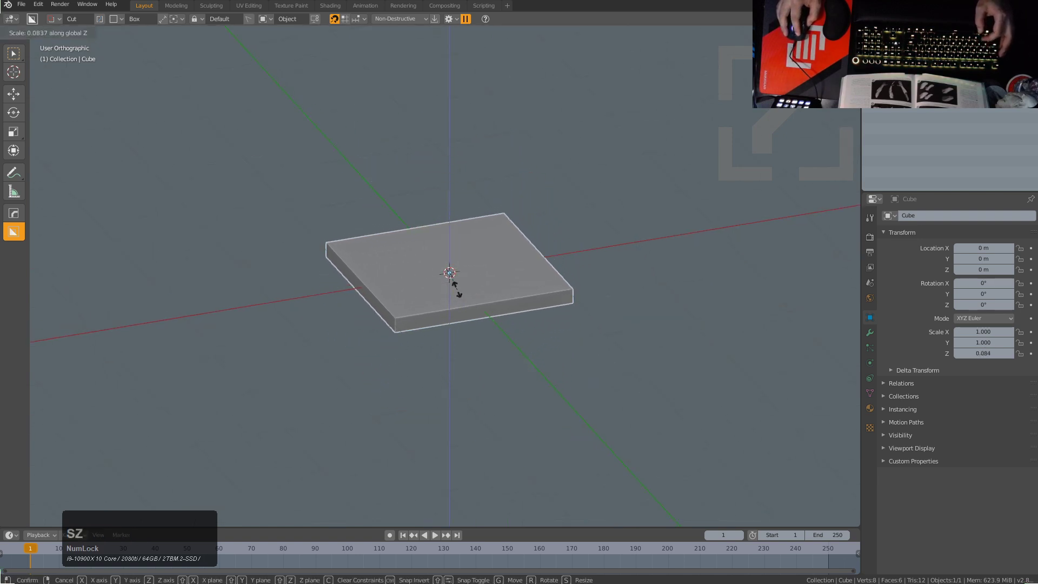
left_click(477, 292)
scroll(508, 290, "up", 3)
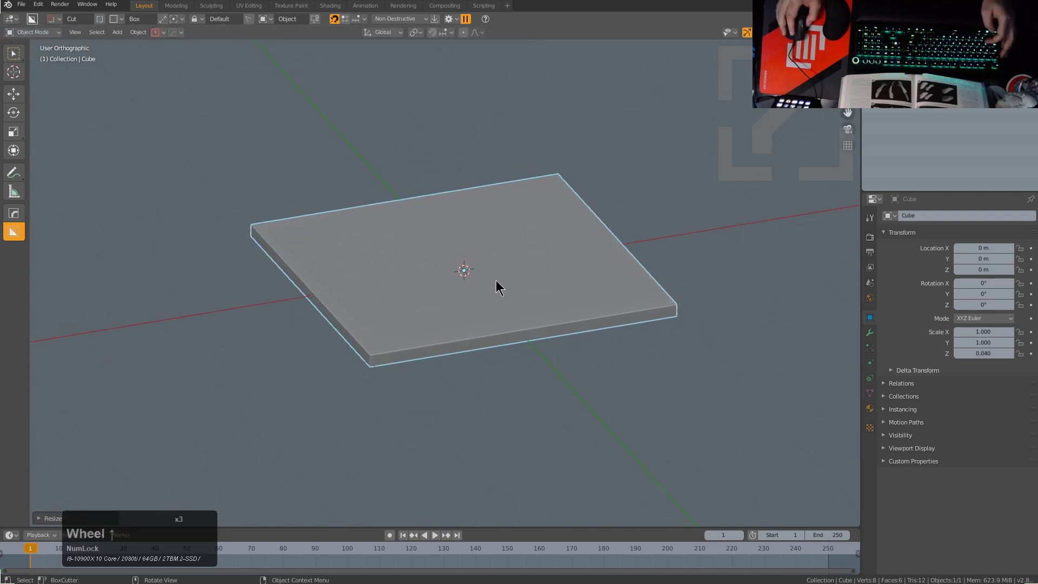
Step: Apply the thin plate's scale
key("ctrl+a")
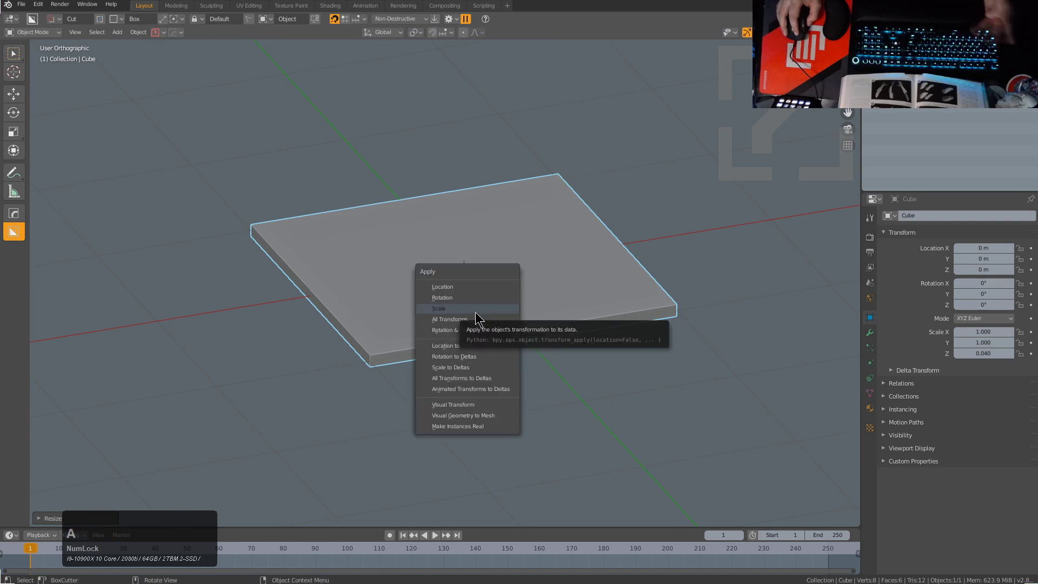
left_click(475, 310)
middle_click_drag(474, 304, 473, 307)
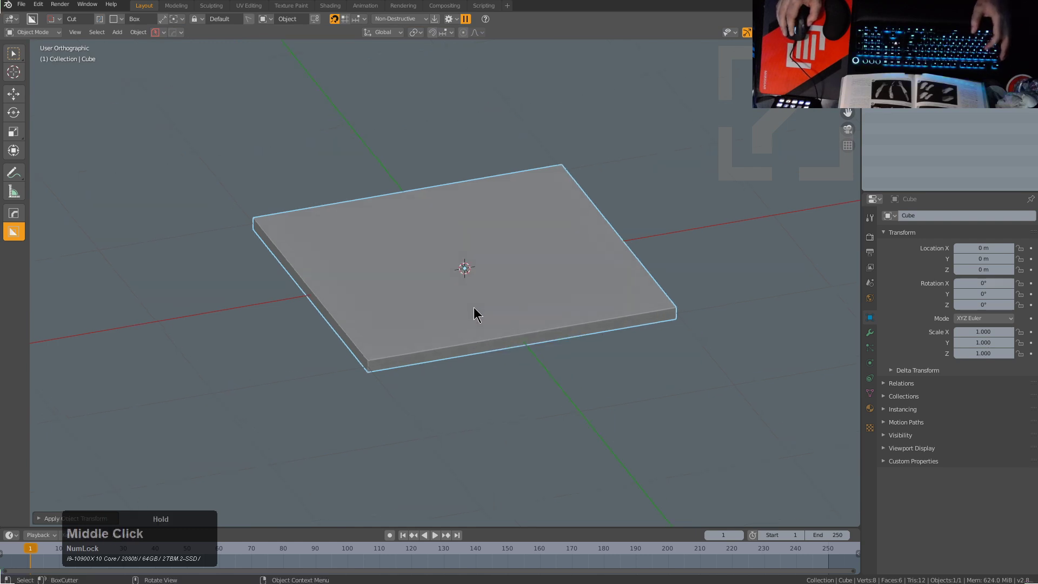
Step: In top view, place the 3D cursor in the empty space on the negative X side of the plate and add a text object
key("KP_7")
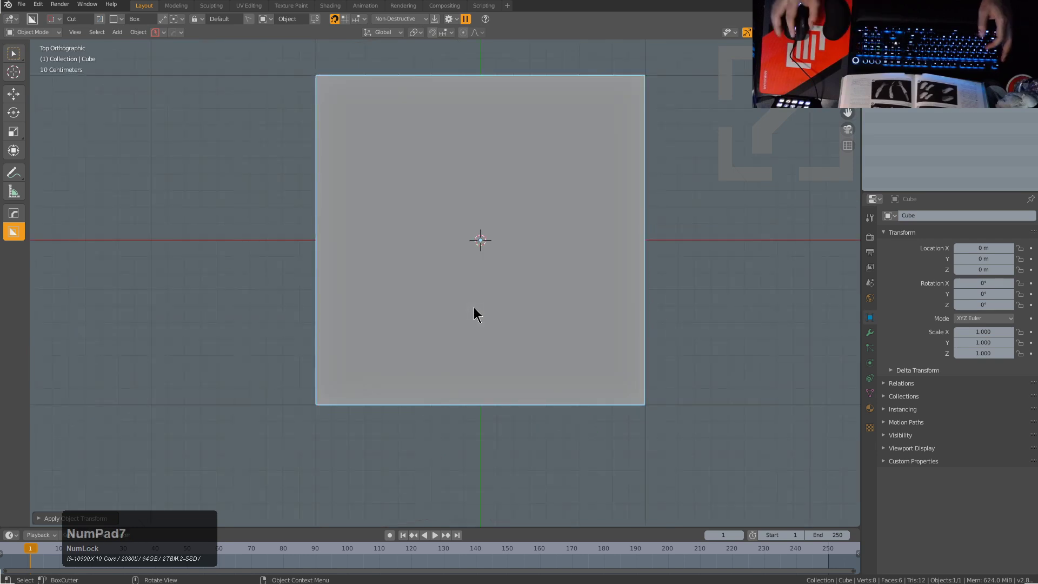
scroll(456, 281, "down", 3, "shift")
middle_click_drag(457, 282, 528, 310, "shift")
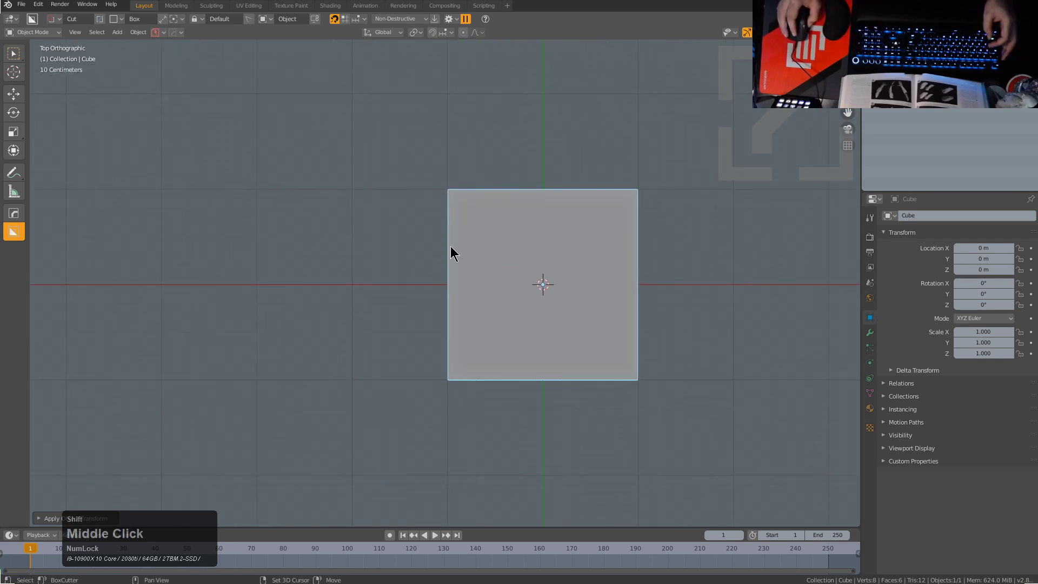
right_click(186, 252, "shift")
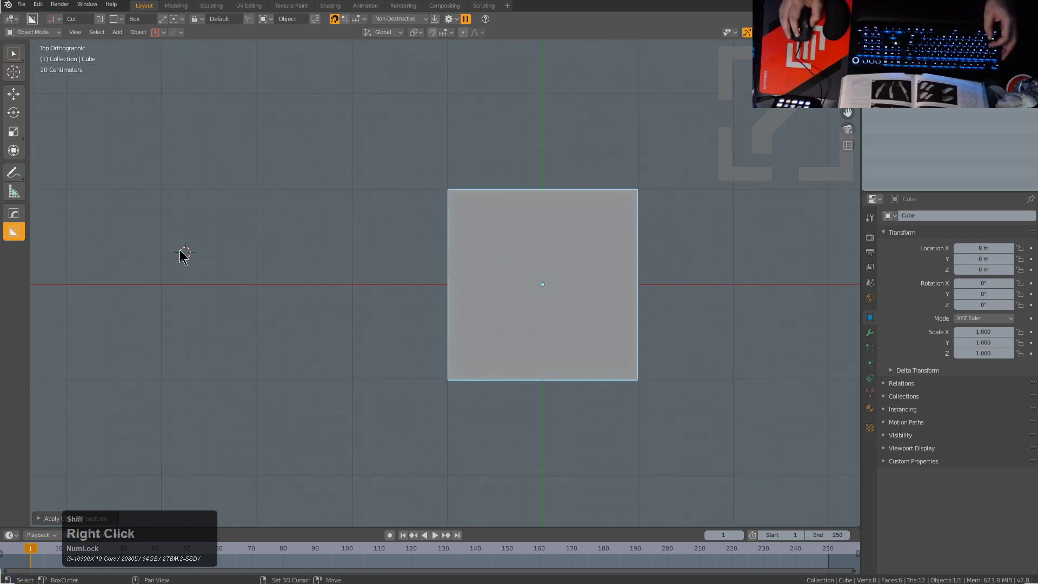
key("shift+a")
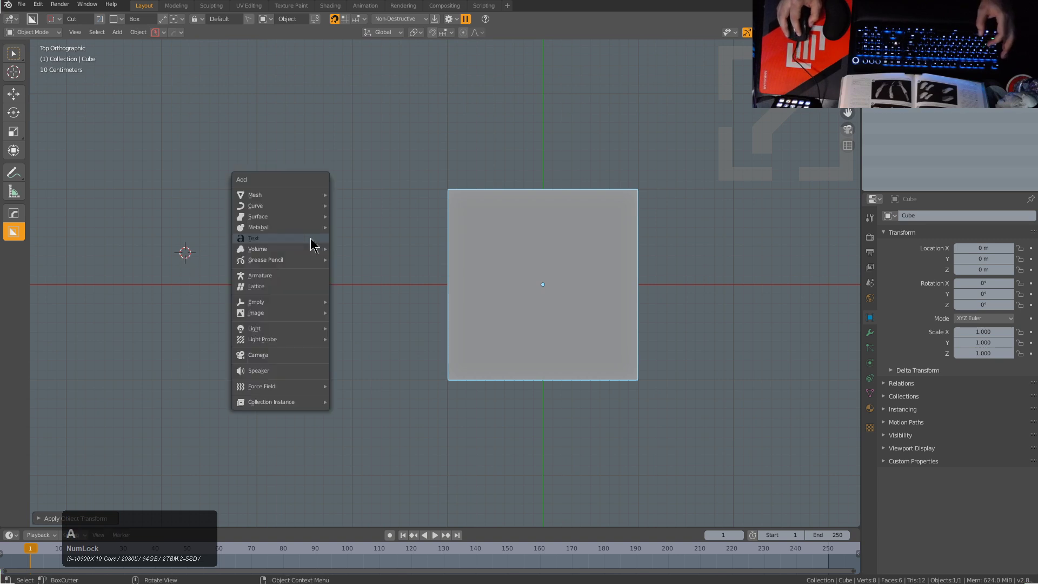
left_click(312, 241)
Step: Replace the text object's content with TEST and return to Object Mode
scroll(350, 236, "up", 1)
key("Tab")
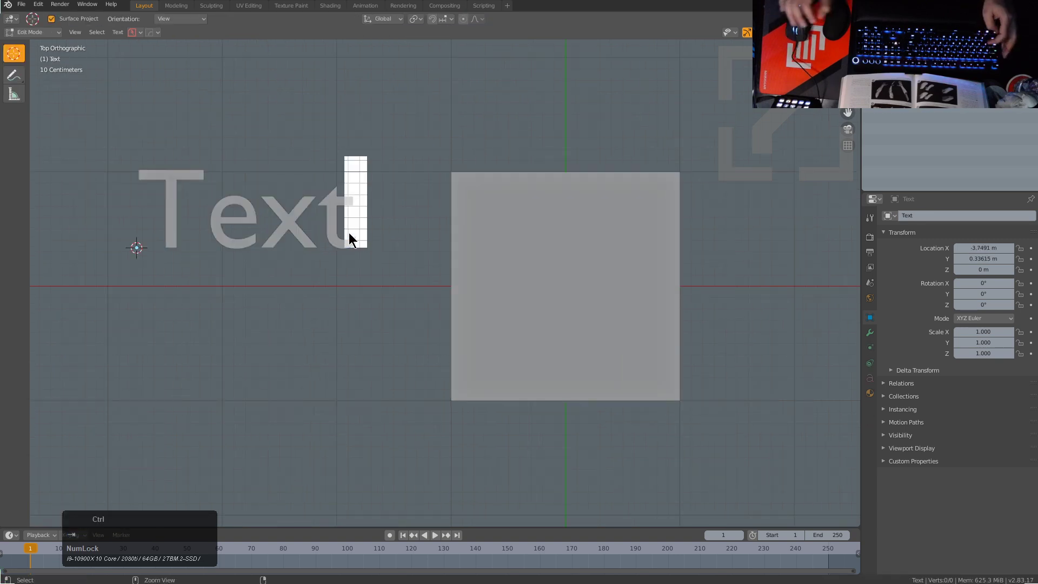
key("ctrl+a")
type("TERS")
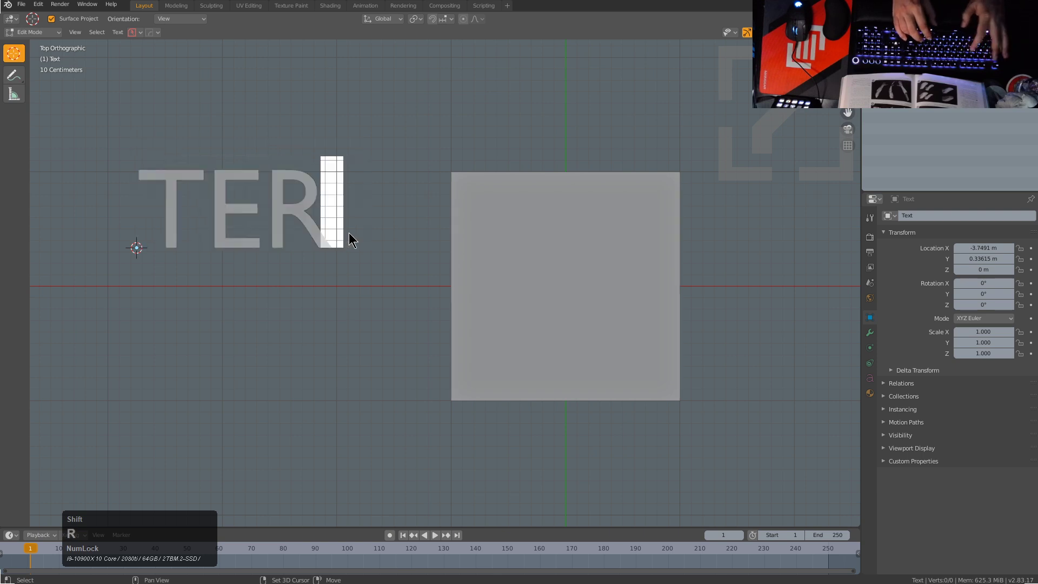
key("BackSpace")
key("BackSpace")
type("ST")
key("Tab")
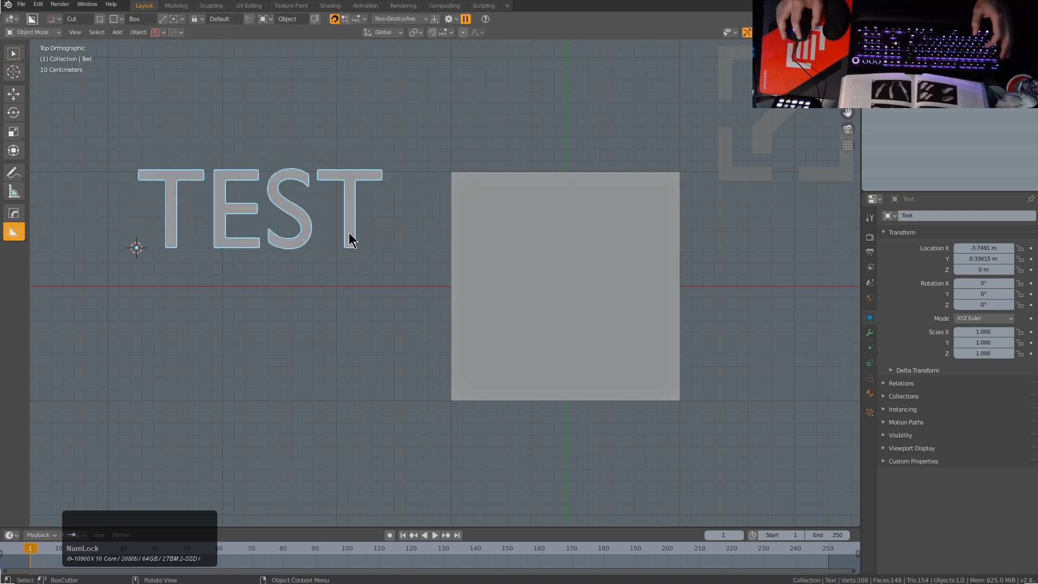
Step: Switch the BoxCutter shape to Custom using the TEST text and make the plate the selected object
left_click(115, 19)
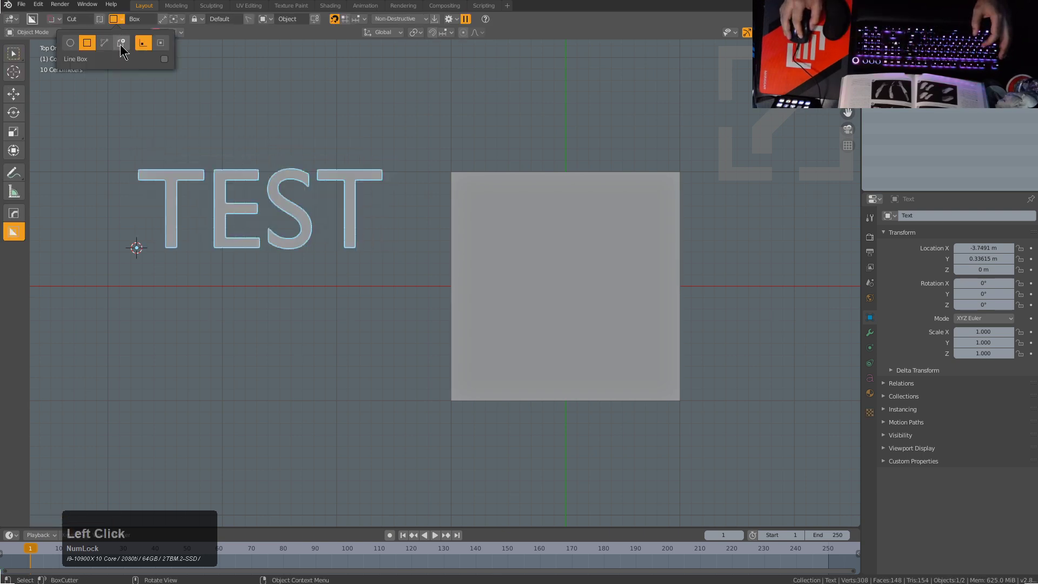
left_click(121, 44)
middle_click_drag(313, 214, 281, 204, "shift")
scroll(489, 338, "up", 3)
scroll(461, 267, "down", 1)
scroll(470, 220, "down", 1)
middle_click_drag(470, 220, 488, 250, "shift")
scroll(411, 192, "up", 1)
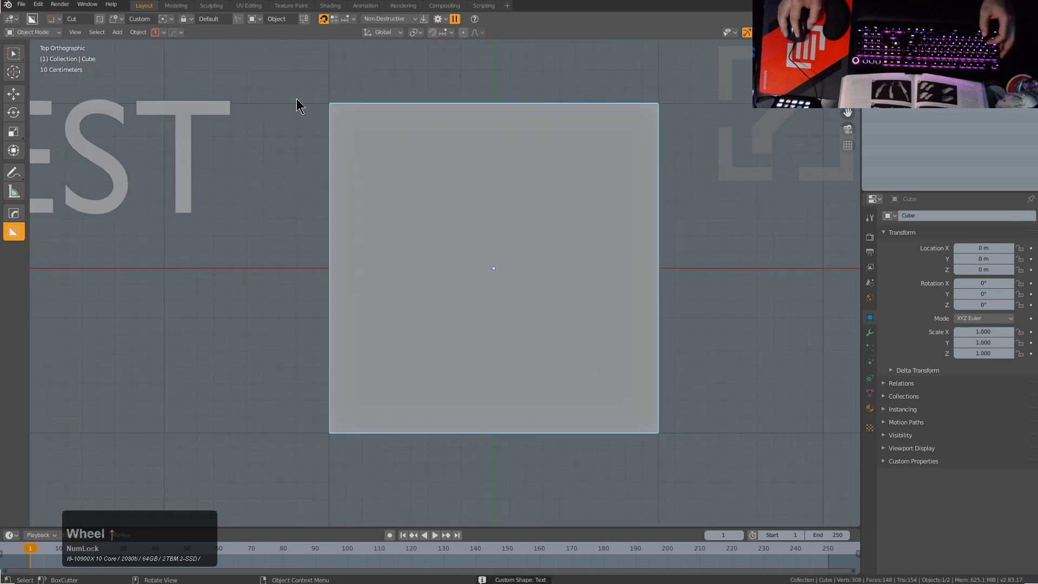
Step: Set BoxCutter to Slice mode with Destructive behavior
left_click(52, 19)
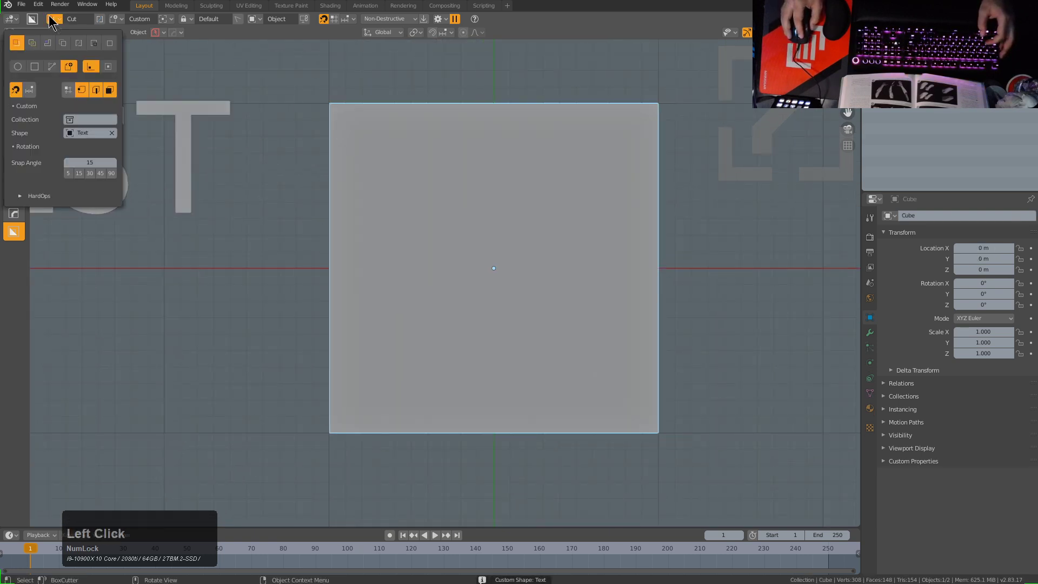
left_click(33, 44)
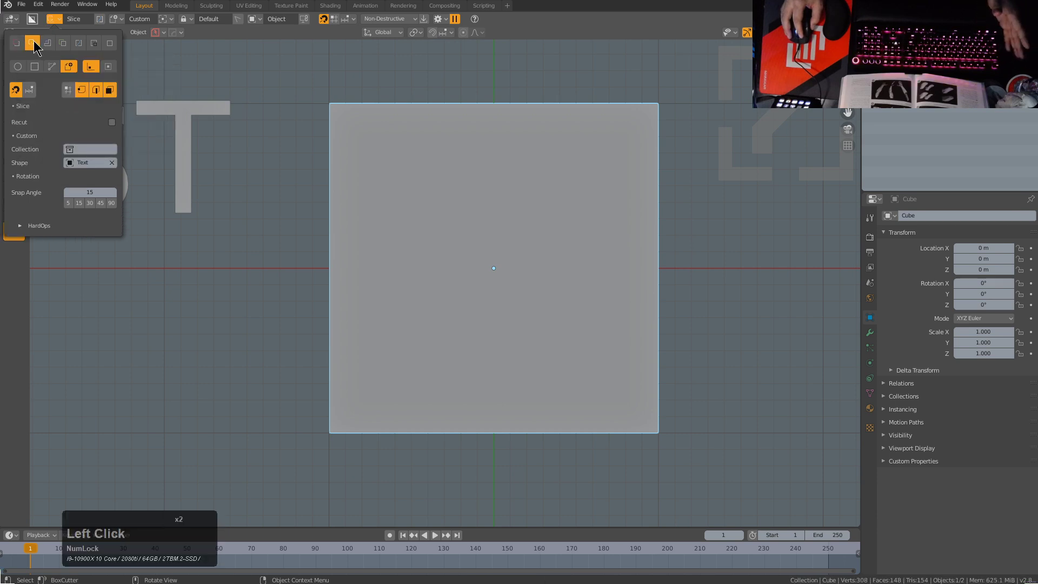
left_click(384, 20)
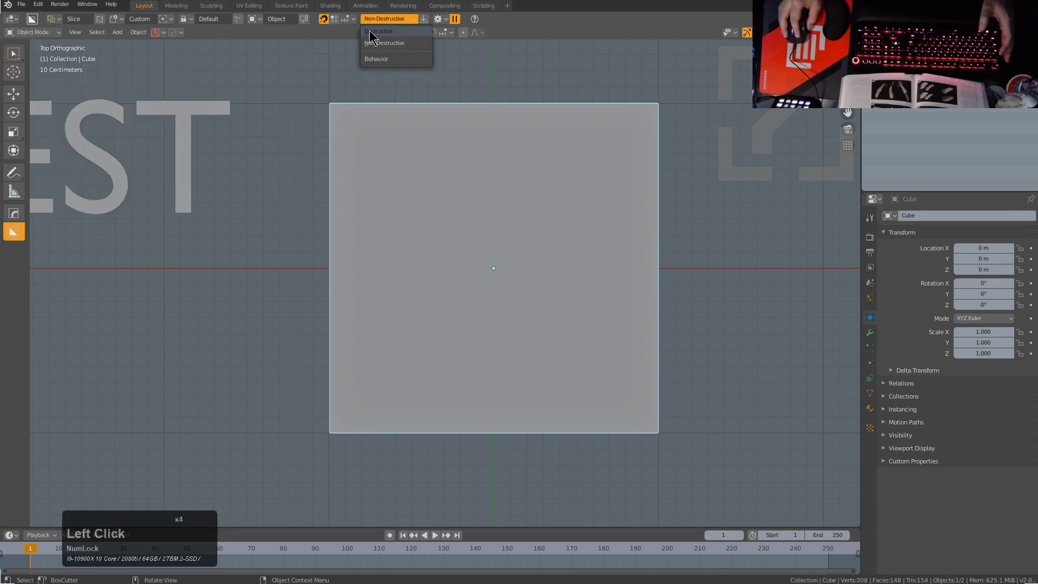
left_click(370, 31)
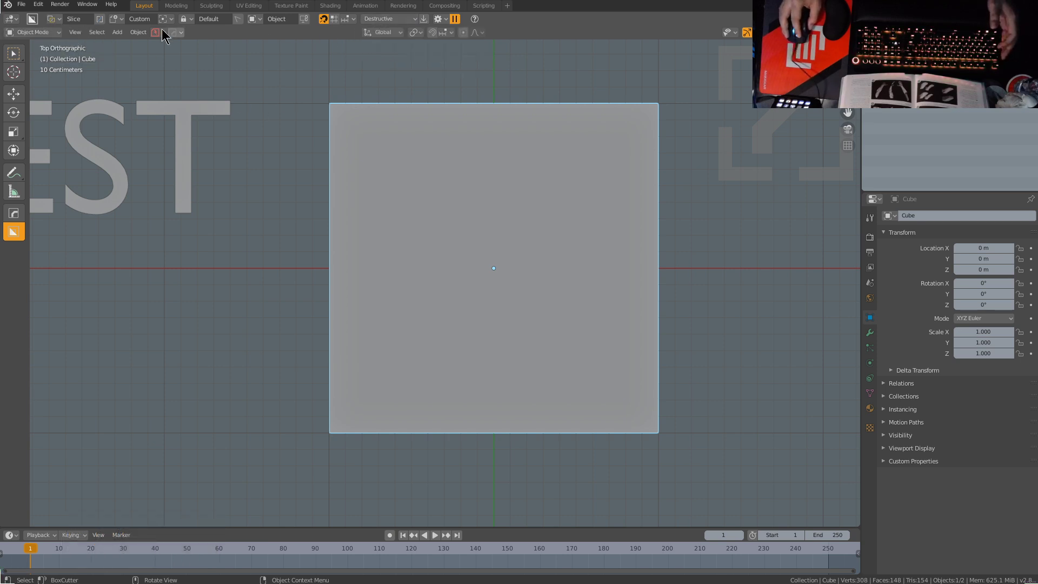
Step: Reassign the TEST text as the BoxCutter custom shape and reselect the plate as the target
left_click(121, 20)
left_click(178, 107)
key("c")
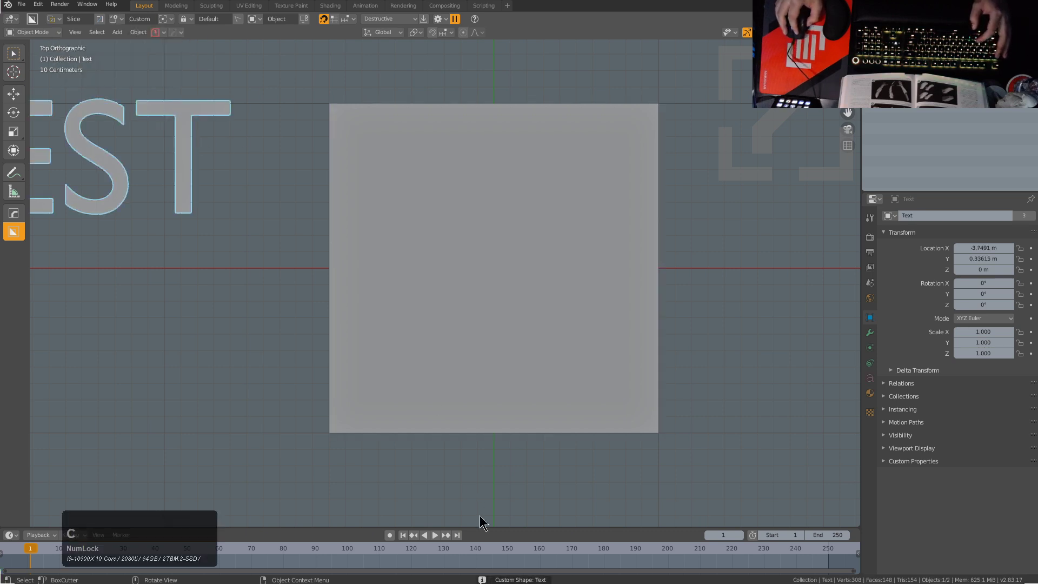
left_click(506, 258)
middle_click_drag(500, 236, 493, 270, "shift")
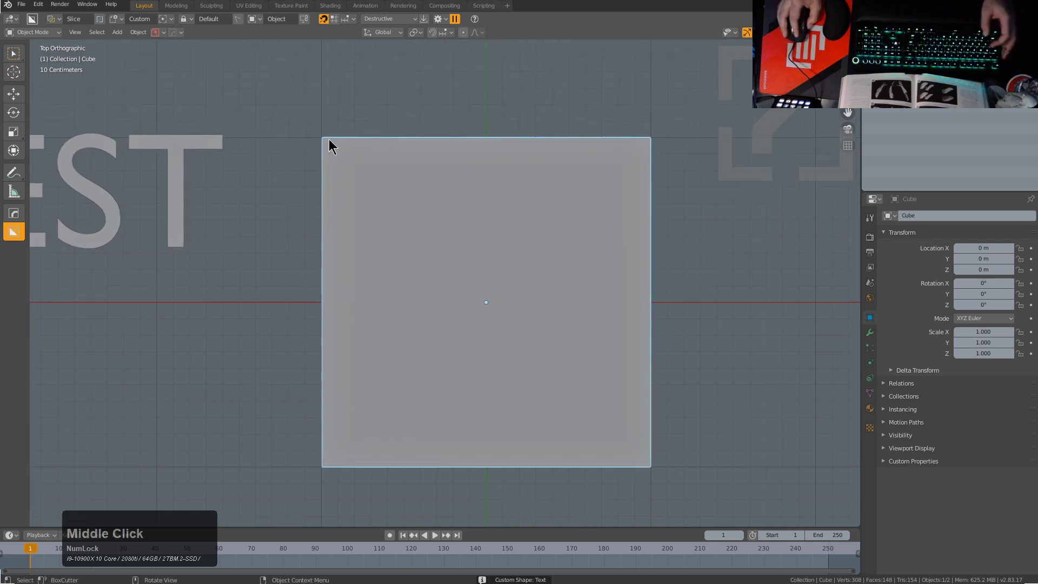
Step: Slice the upper part of the plate with the TEST custom shape and select the resulting slice piece
mouse_move(313, 136)
left_mouse_down()
mouse_move(502, 227)
mouse_move(612, 254)
left_mouse_up()
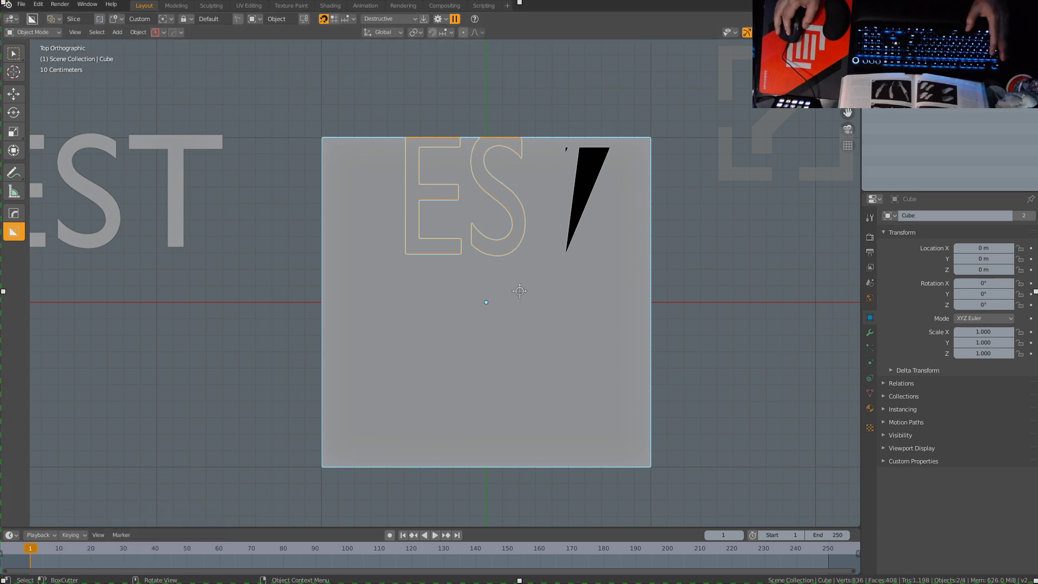
left_click(503, 204)
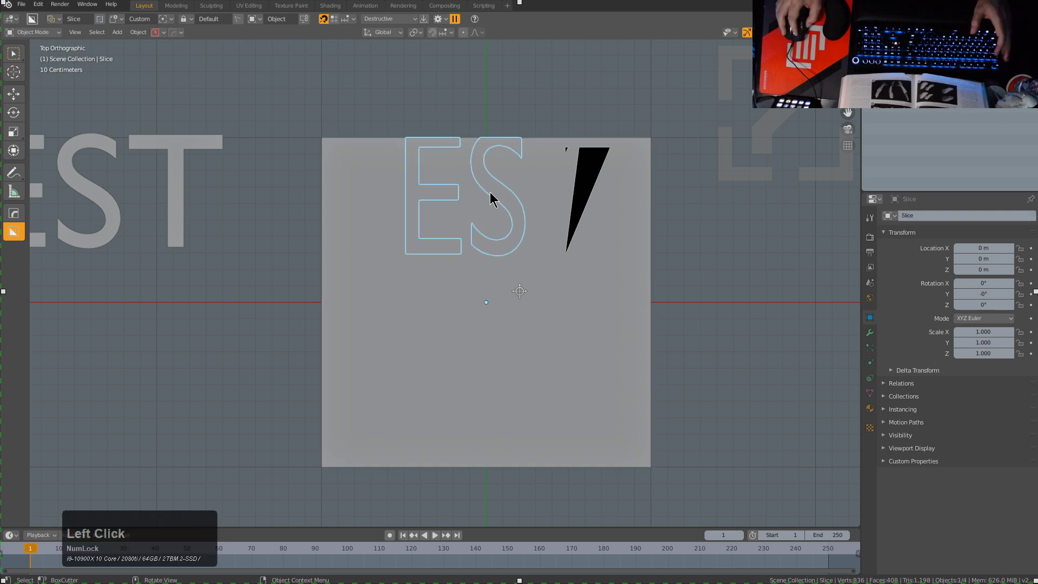
scroll(498, 192, "down", 1)
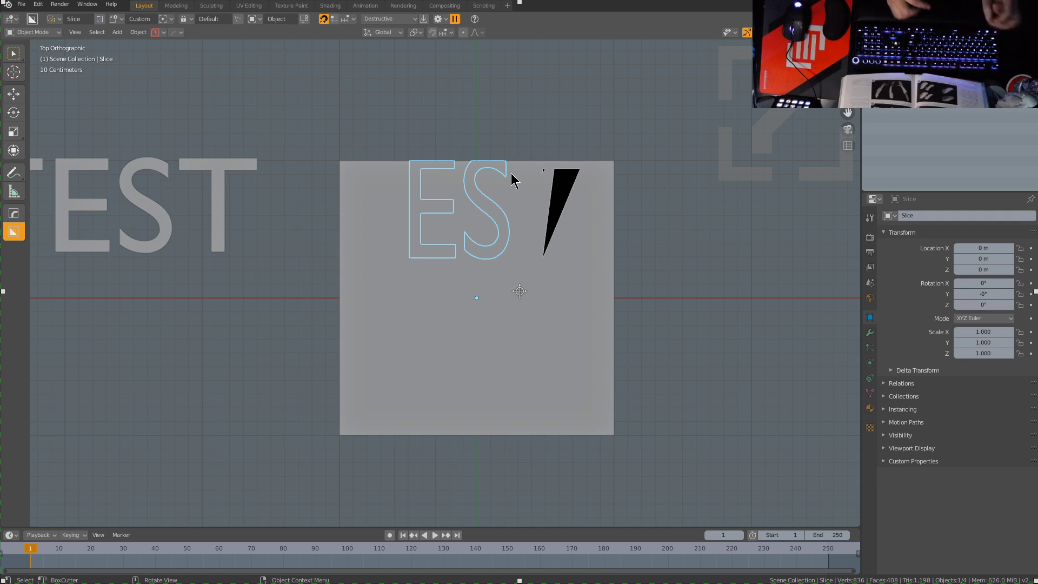
Step: Discard the sliced plate scene without saving and start a new general file
key("ctrl+n")
key("Return")
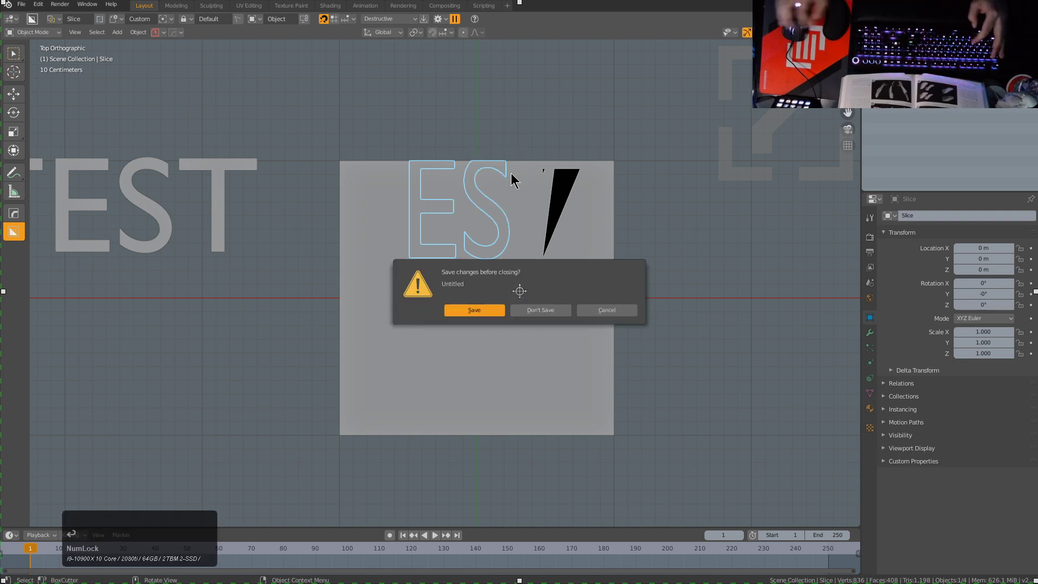
left_click(534, 310)
middle_click_drag(484, 299, 488, 229)
scroll(480, 227, "down", 1)
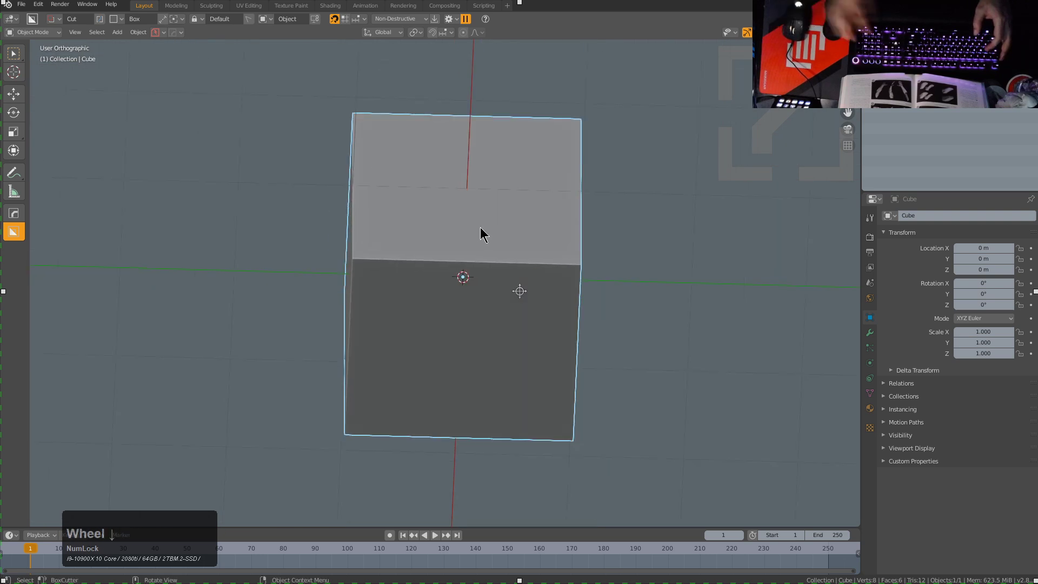
key("KP_1")
key("KP_1")
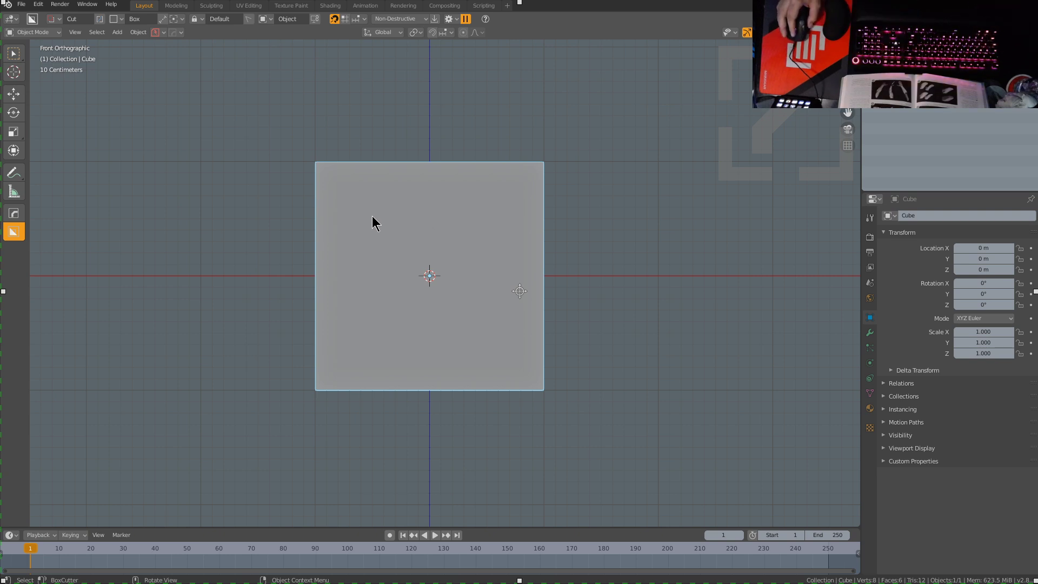
middle_click_drag(386, 218, 416, 227)
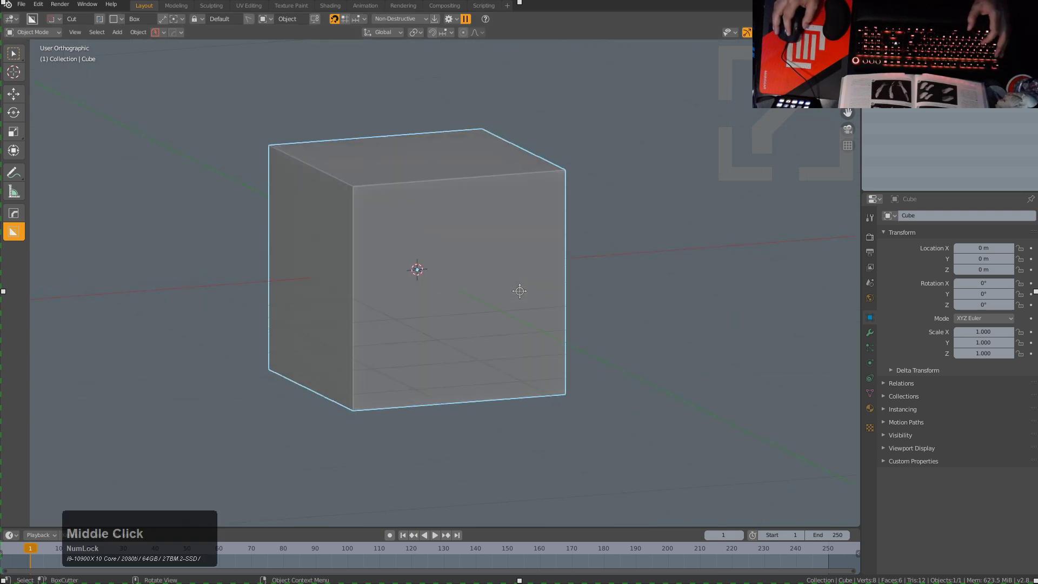
middle_click_drag(395, 216, 452, 253)
key("KP_1")
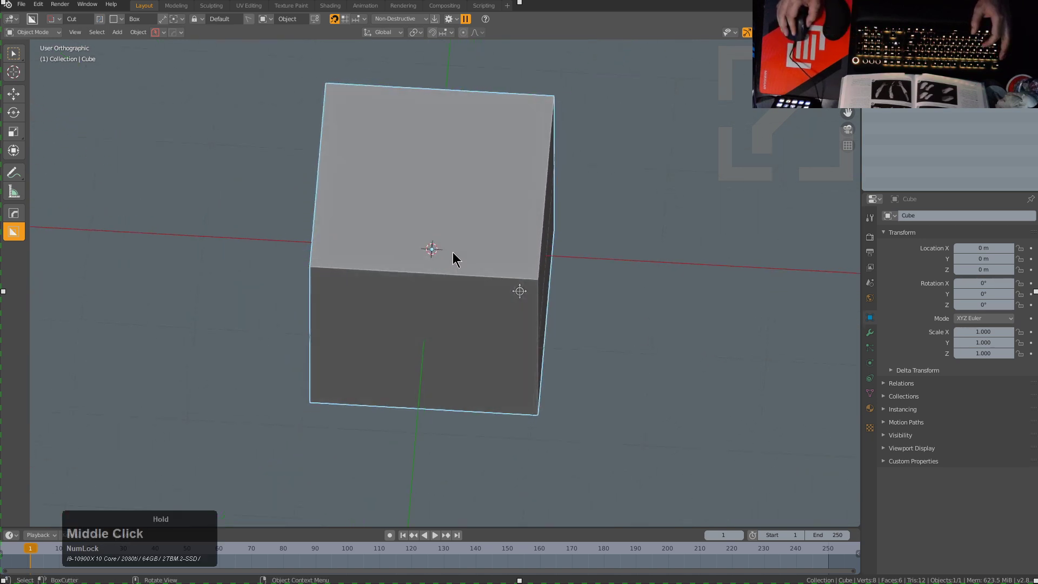
key("KP_1")
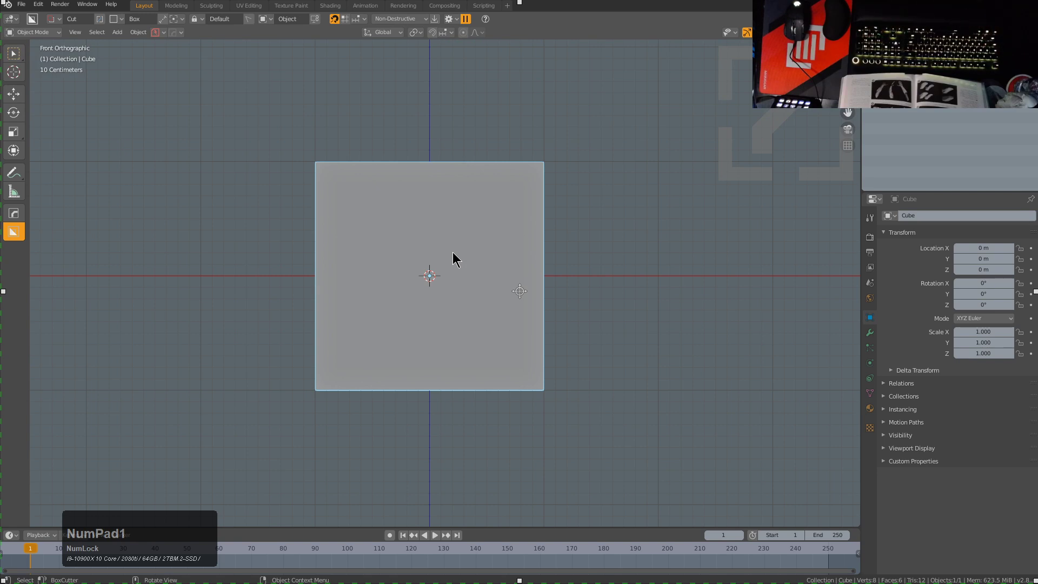
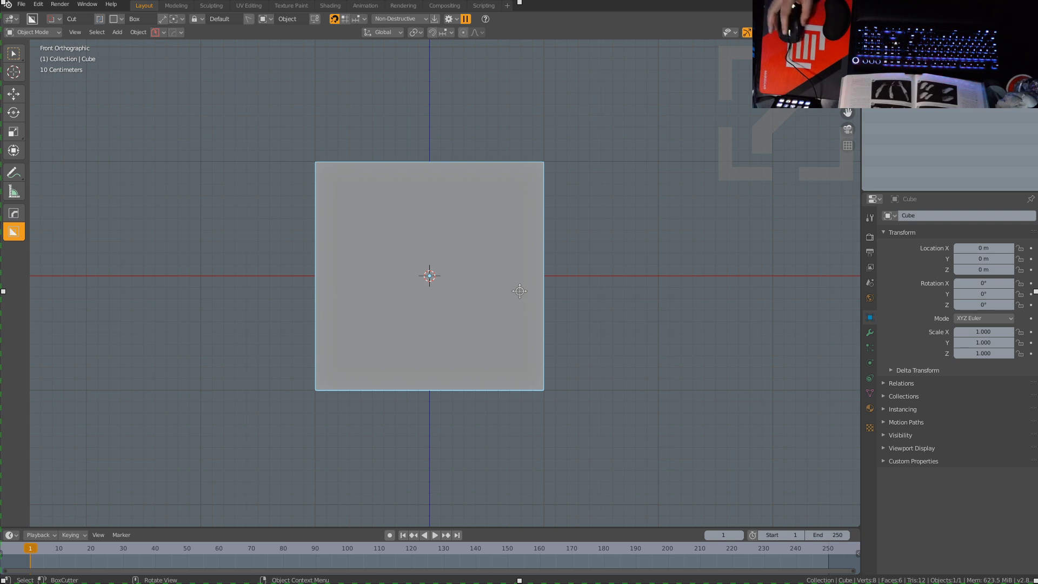
left_click(519, 291)
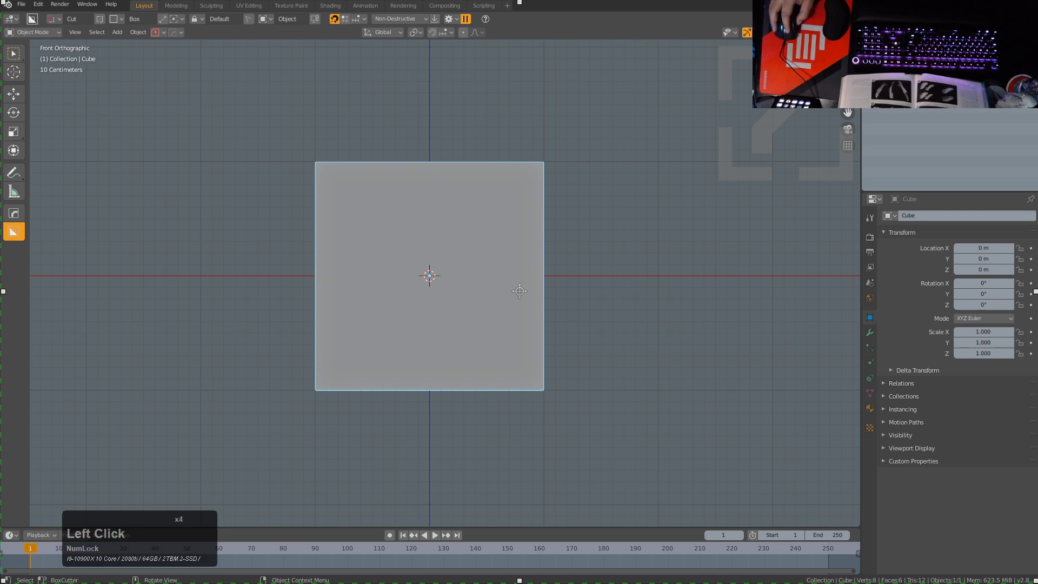
scroll(519, 291, "down", 1)
double_click(519, 290)
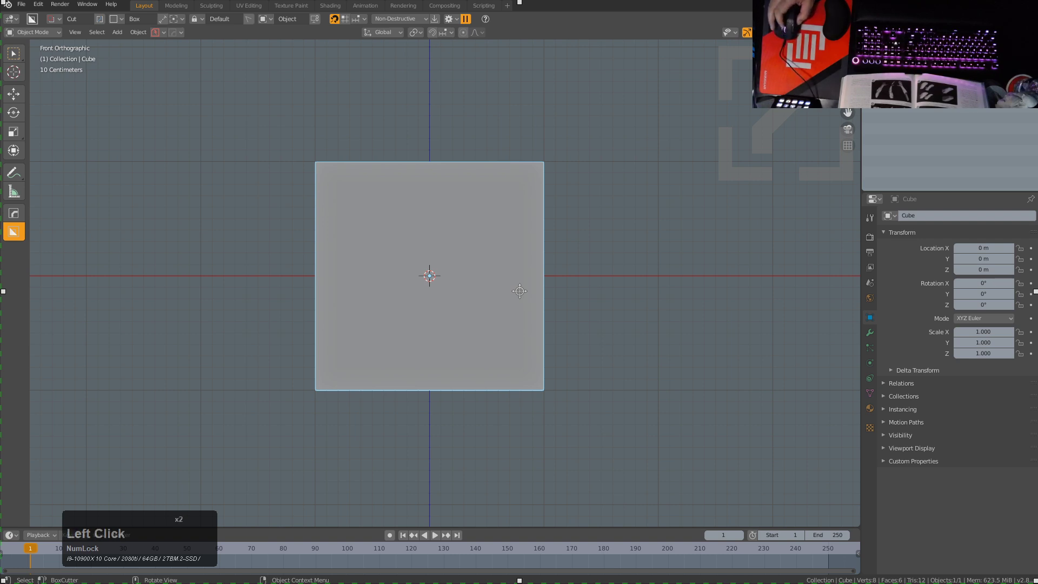
scroll(520, 291, "down", 1)
left_click(519, 291)
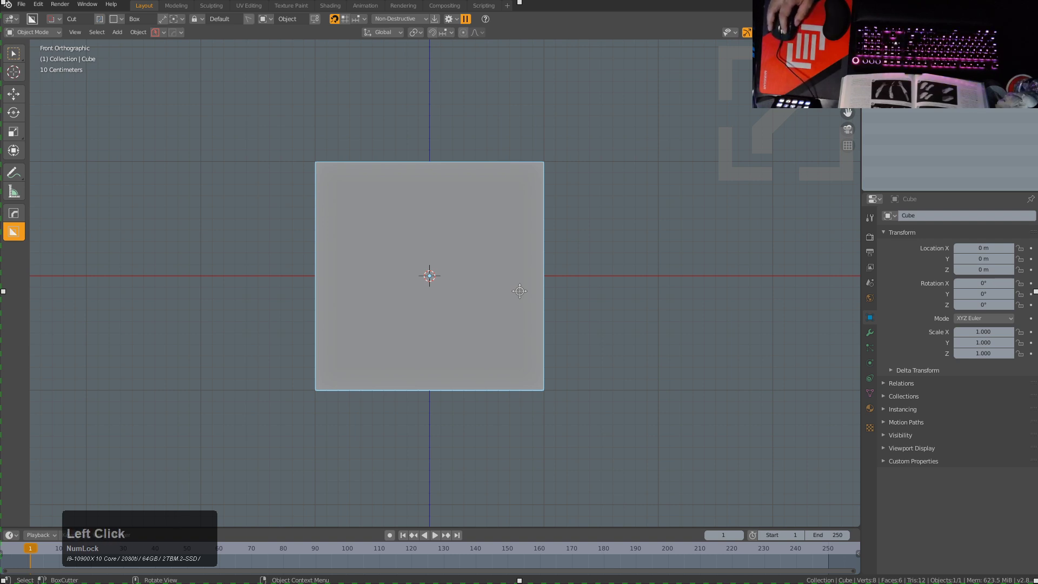
left_click(519, 291)
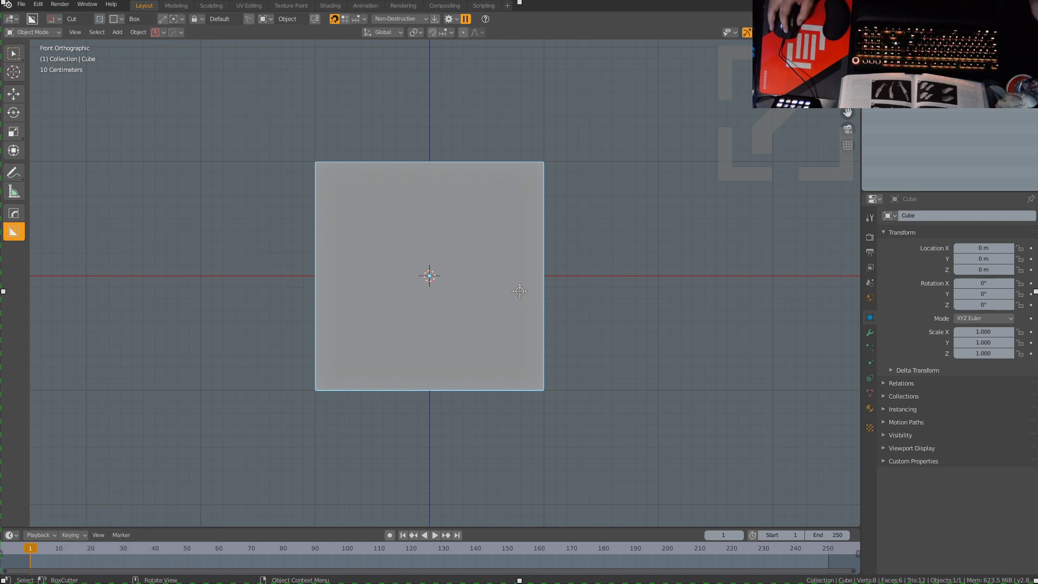
scroll(520, 291, "down", 2)
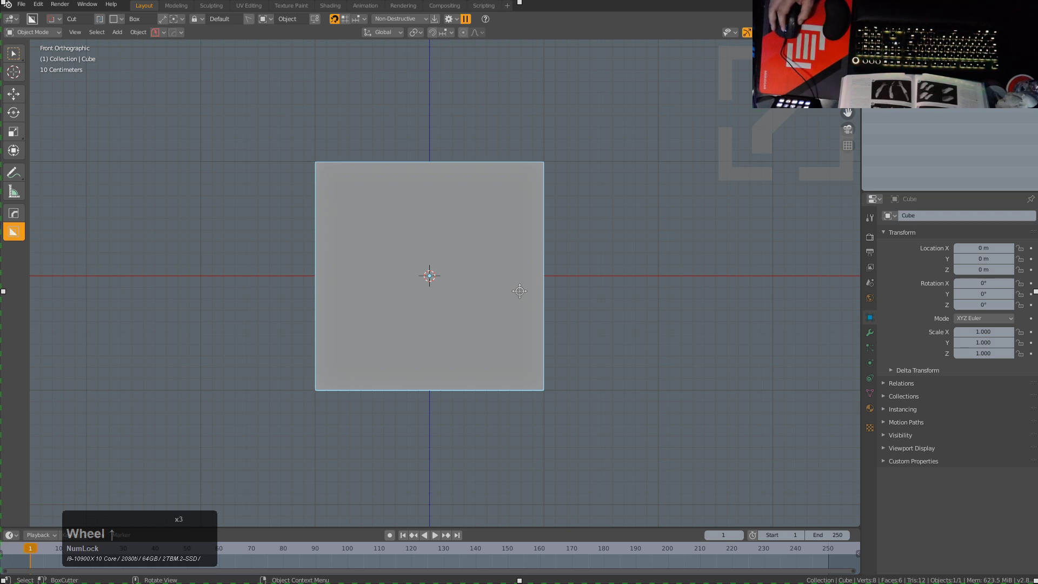
left_click(520, 291)
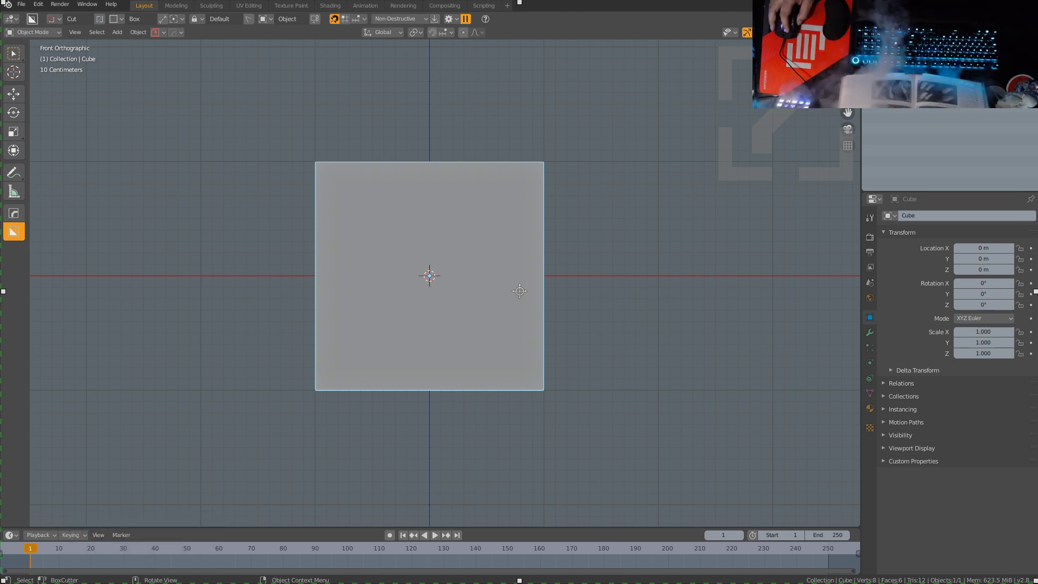
left_click(519, 291)
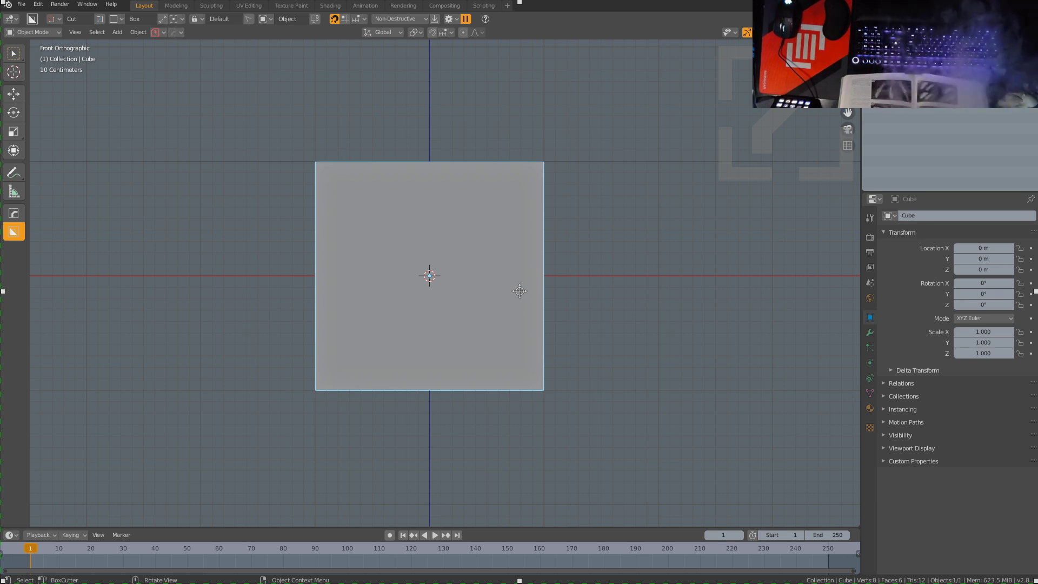
left_click(518, 291)
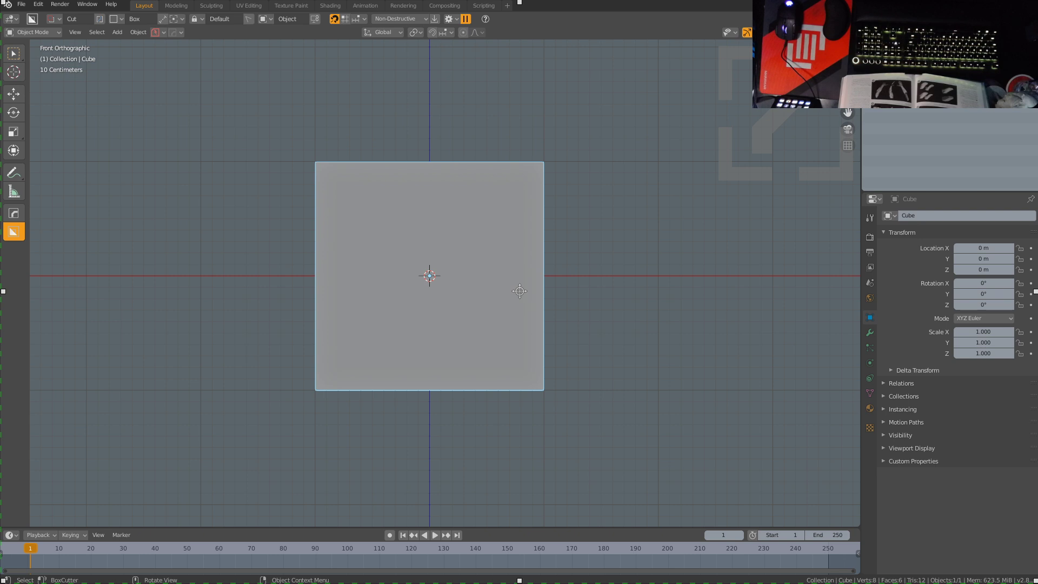
Step: Scale the cube along Z to about 0.048 to make a thin plate
middle_click_drag(349, 184, 504, 316)
scroll(504, 316, "down", 1)
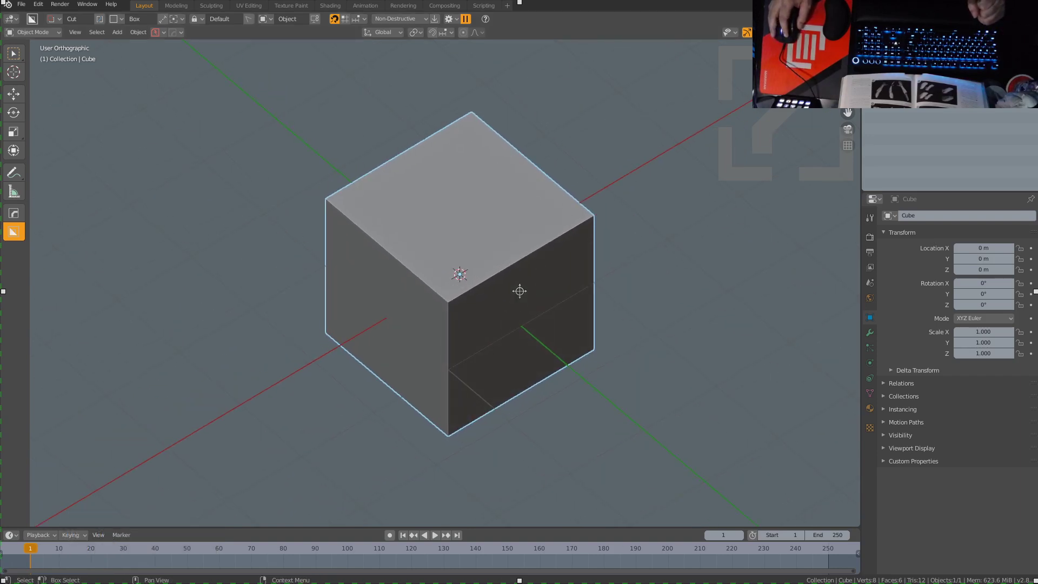
middle_click_drag(529, 254, 546, 244)
key("KP_1")
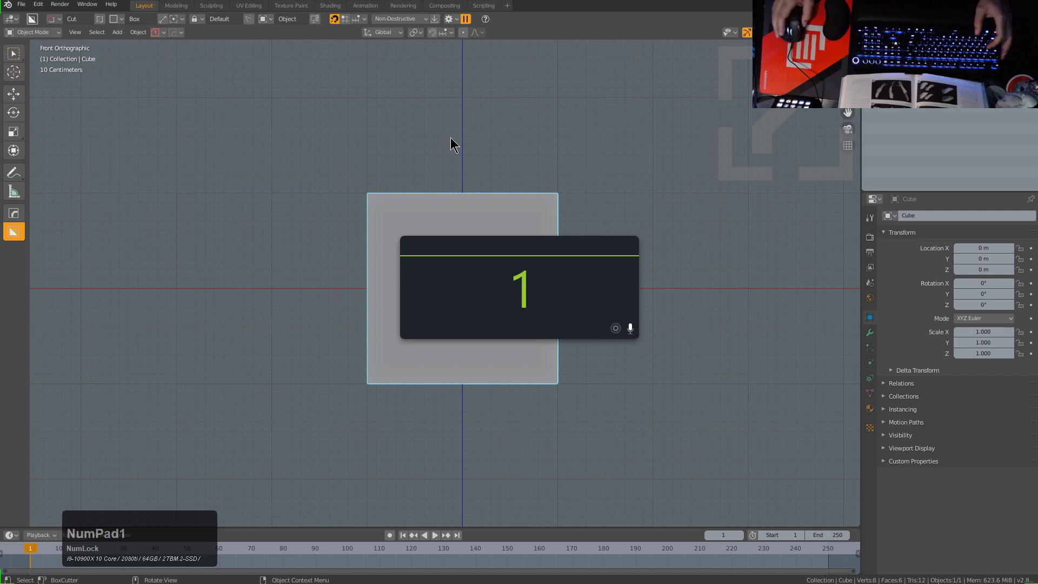
middle_click_drag(452, 145, 482, 194)
key("s")
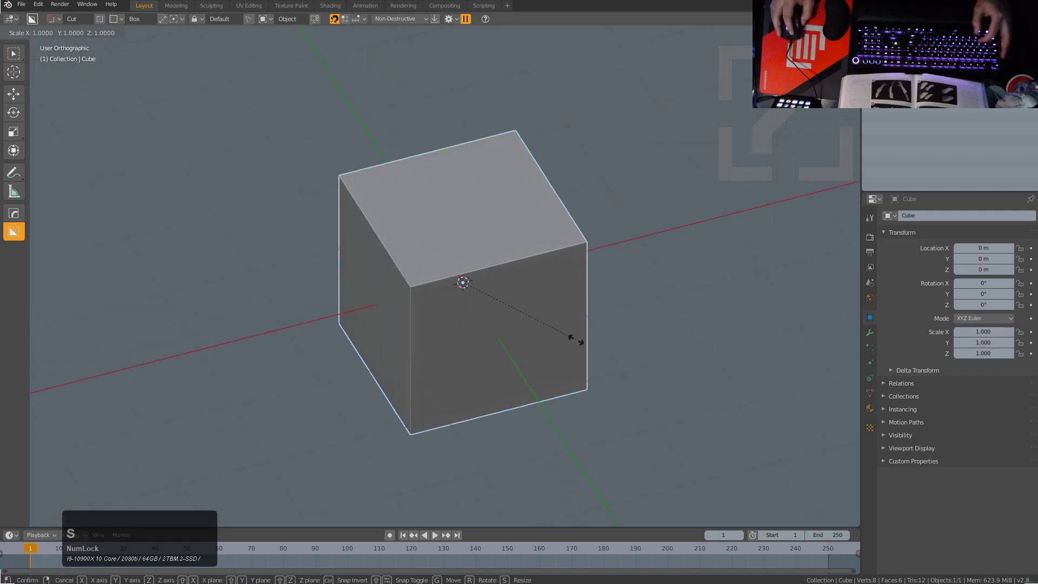
key("z")
left_click(469, 289)
Step: Add a text object and move it along X to about -3.23 m, beside the plate
middle_click_drag(469, 290, 481, 306)
key("shift+a")
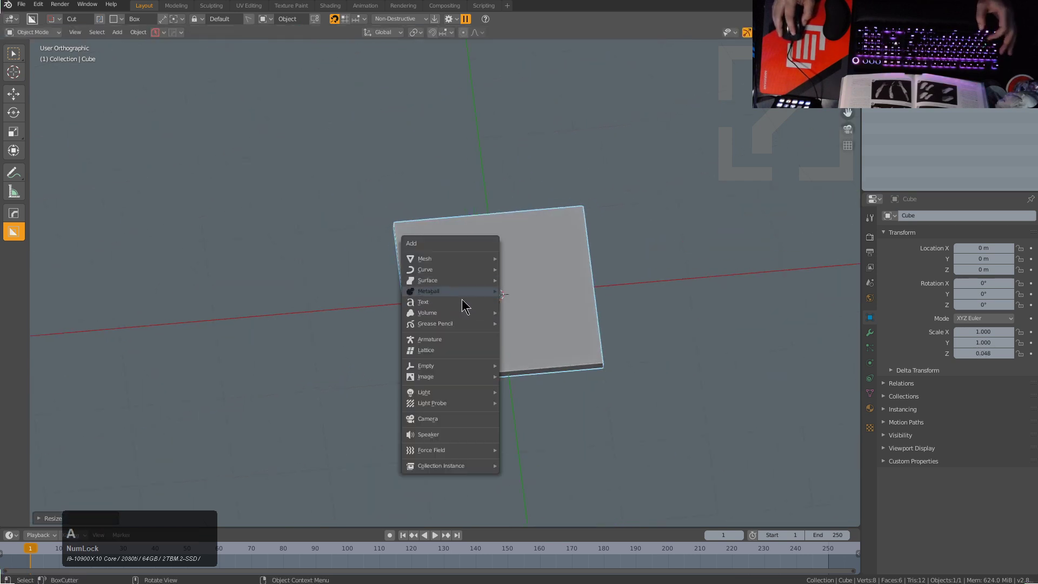
left_click(456, 302)
key("g")
key("x")
left_click(285, 346)
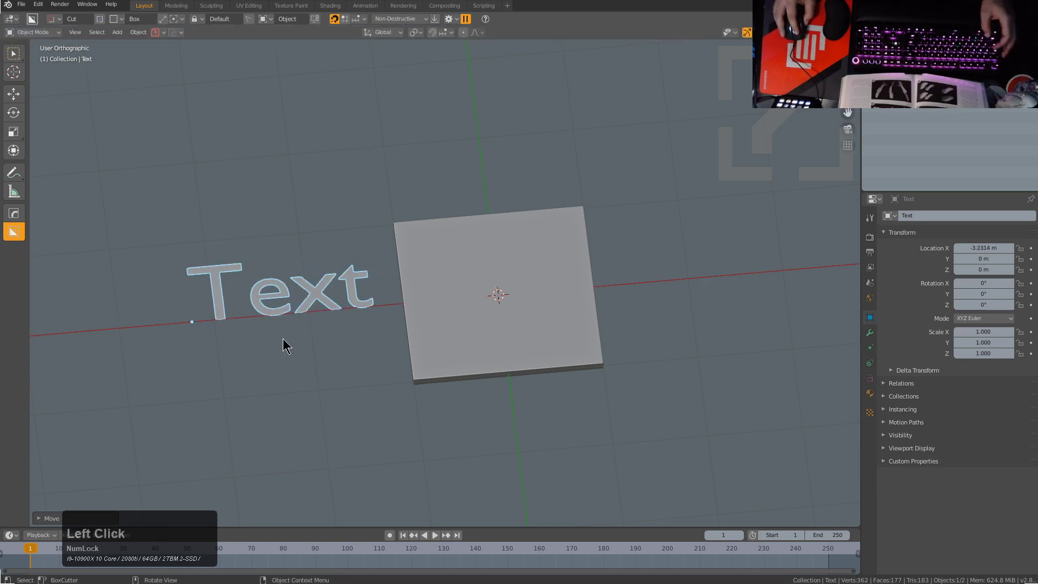
middle_click_drag(285, 346, 440, 329)
Step: Move the text object farther from the plate along X, to about -4.75 m
key("Tab")
scroll(483, 300, "up", 2)
key("ctrl+a")
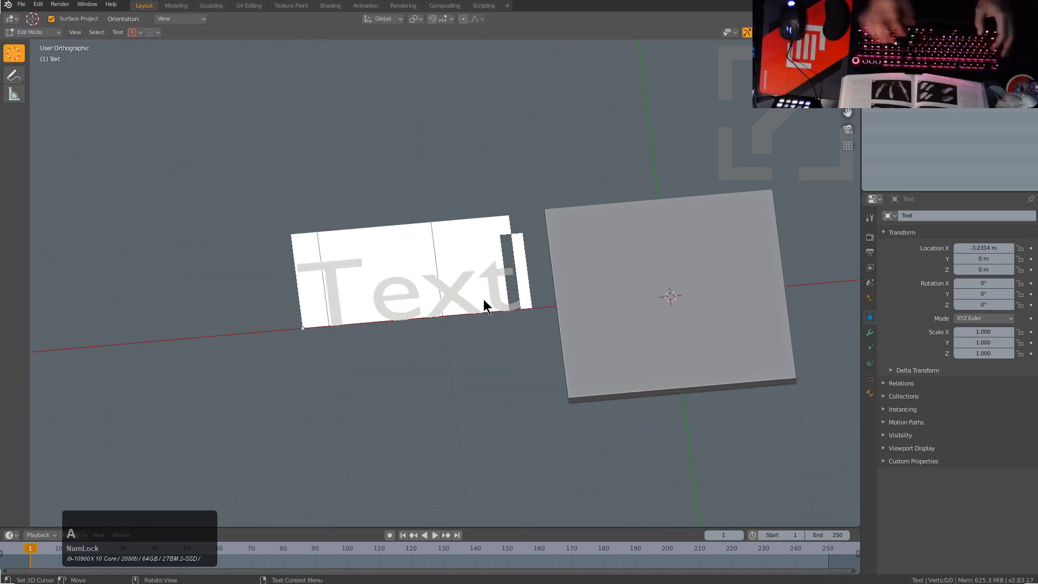
key("Tab")
key("g")
key("x")
left_click(311, 306)
Step: Replace the text with BOXCUTTER and scale the text object down to about 0.63
key("Tab")
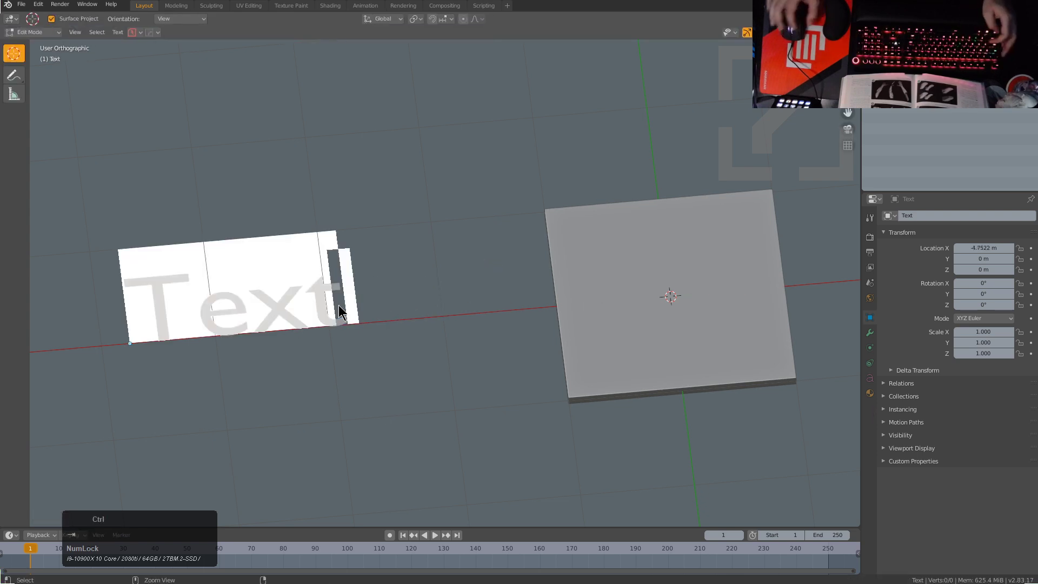
type("BOXC")
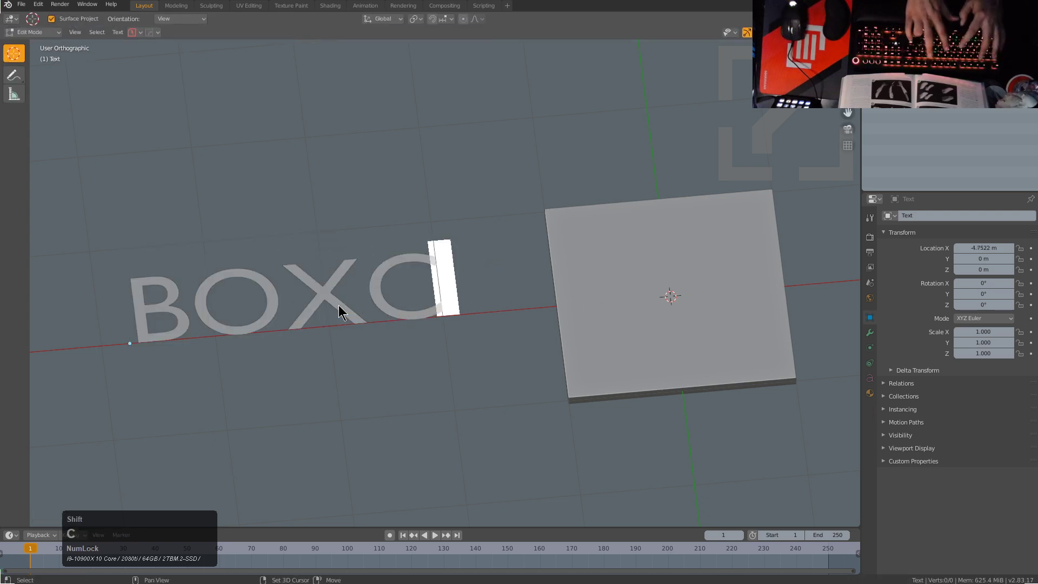
type("UTTER")
key("Tab")
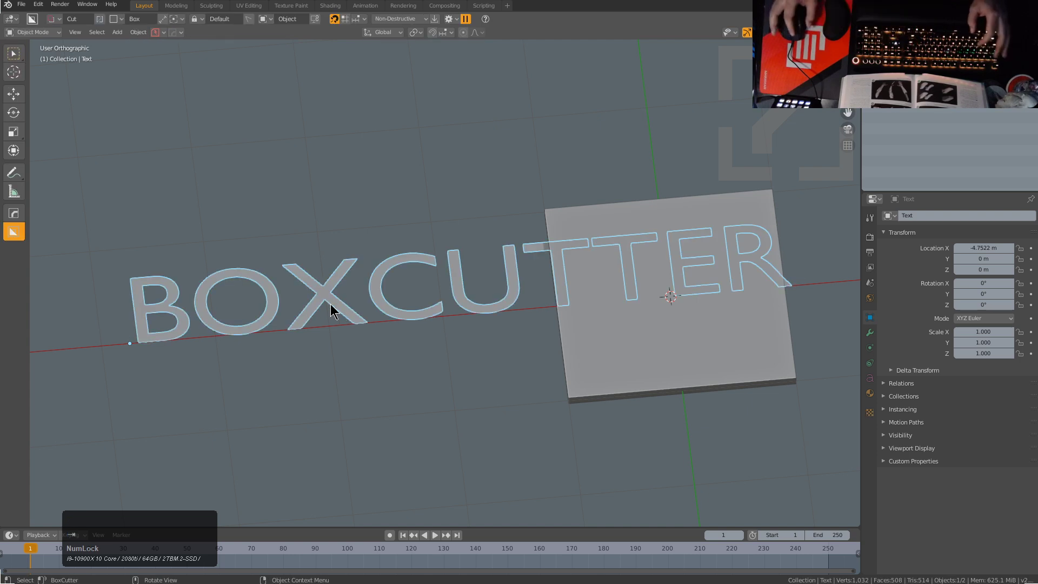
key("s")
left_click(383, 310)
Step: Set the BOXCUTTER text as BoxCutter's custom shape and select the plate as the target
middle_click_drag(383, 310, 409, 282, "shift")
key("d")
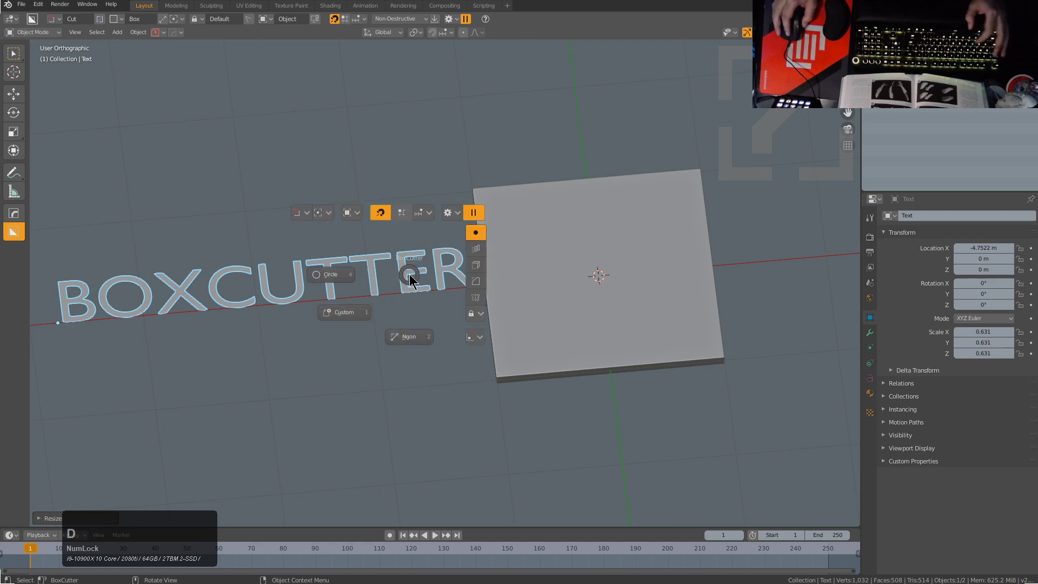
left_click(344, 311)
left_click(546, 270)
Step: Slice the plate along its upper edge with the BOXCUTTER custom shape in top view
key("KP_7")
left_click_drag(488, 180, 703, 226)
key("x")
scroll(641, 219, "up", 3)
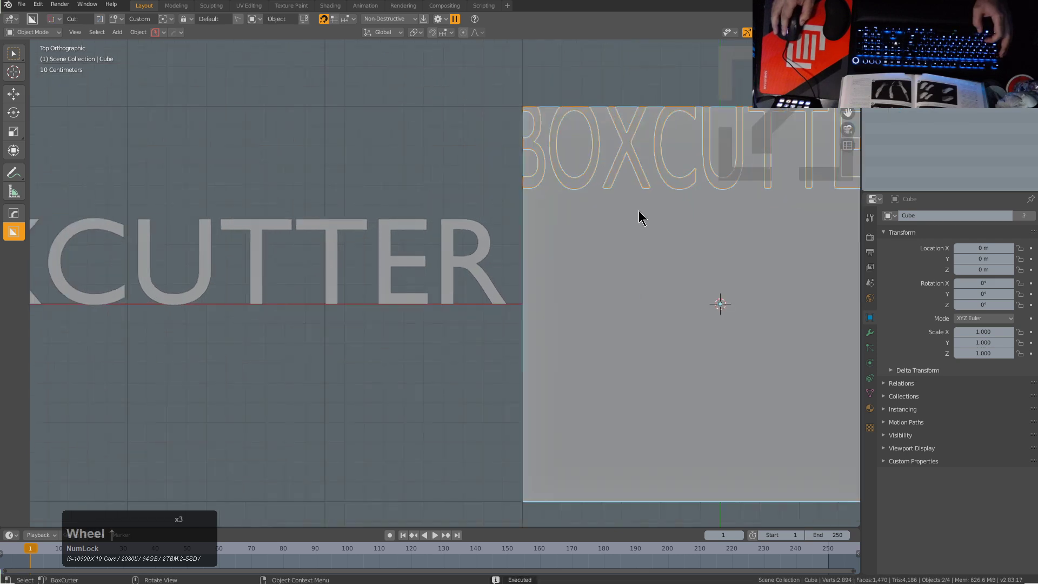
middle_click_drag(648, 157, 475, 189, "shift")
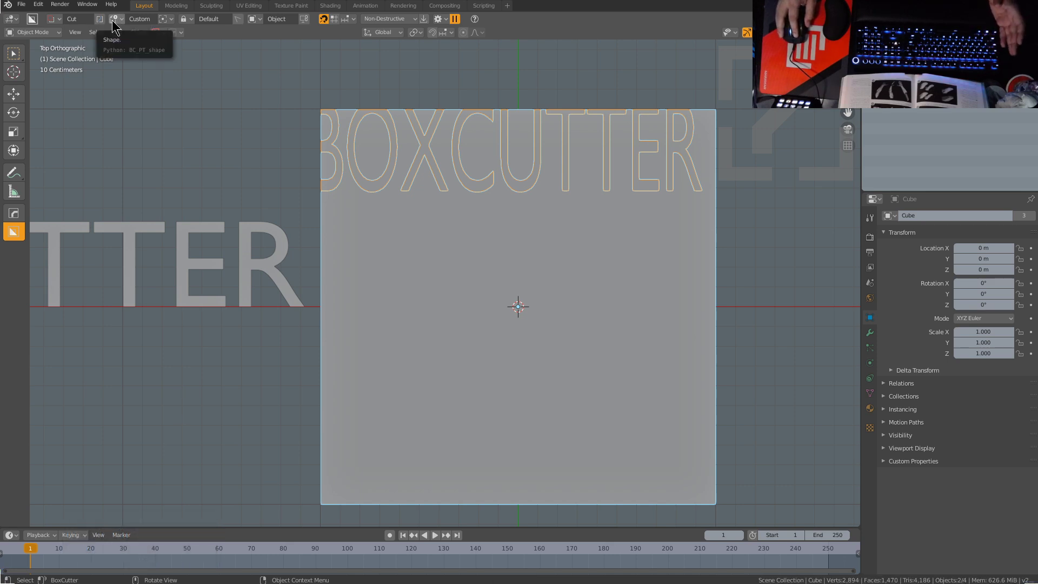
Step: Bring up the plate's Boolean cutter with Bool Scroll and select the BOXCUTTER cutter object
left_click(427, 221)
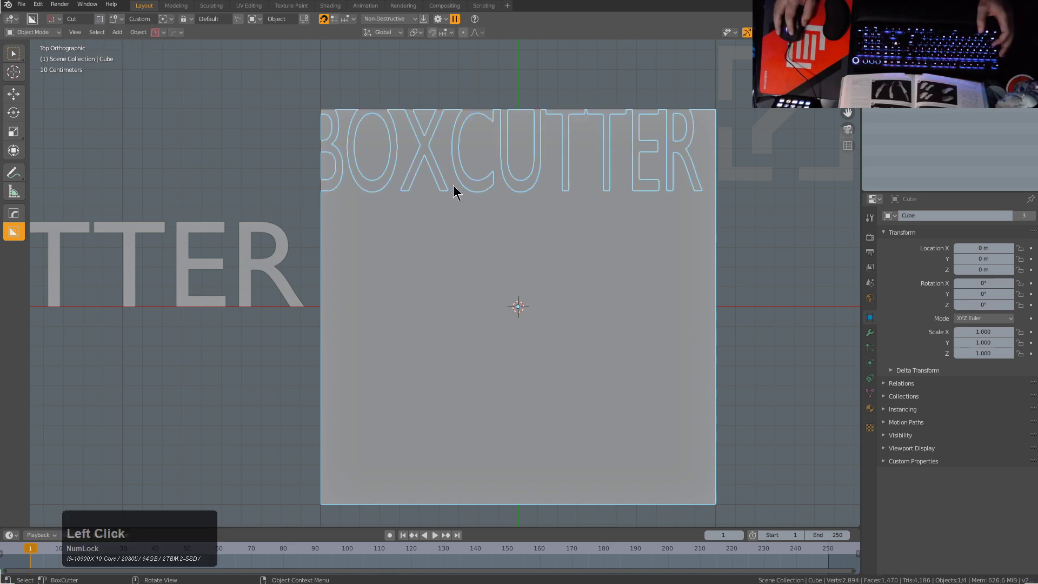
left_click(234, 282, "shift")
scroll(404, 222, "up", 2)
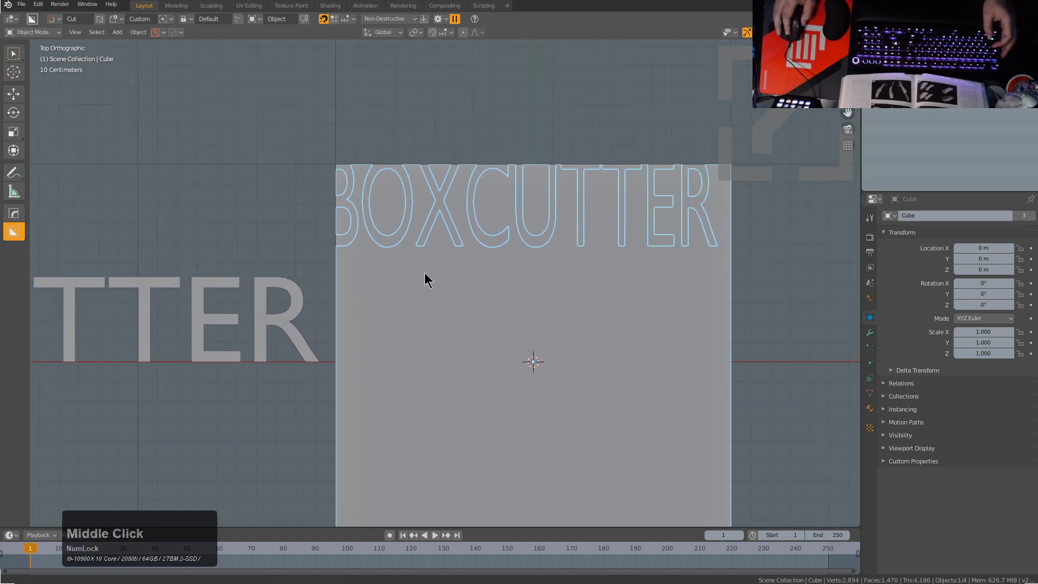
key("alt+a")
left_click(432, 294)
key("q")
left_click(420, 317)
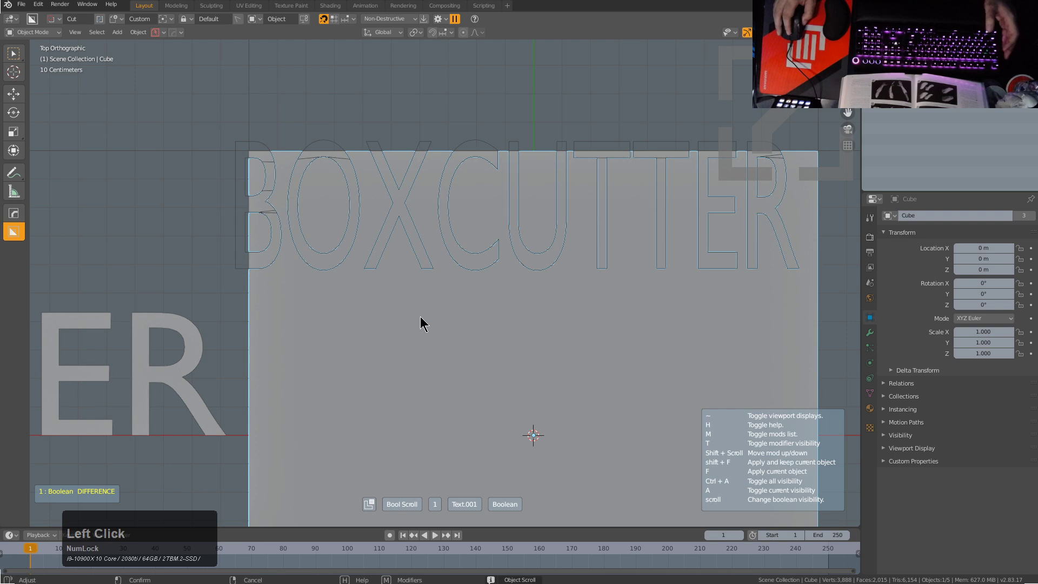
left_click(420, 317)
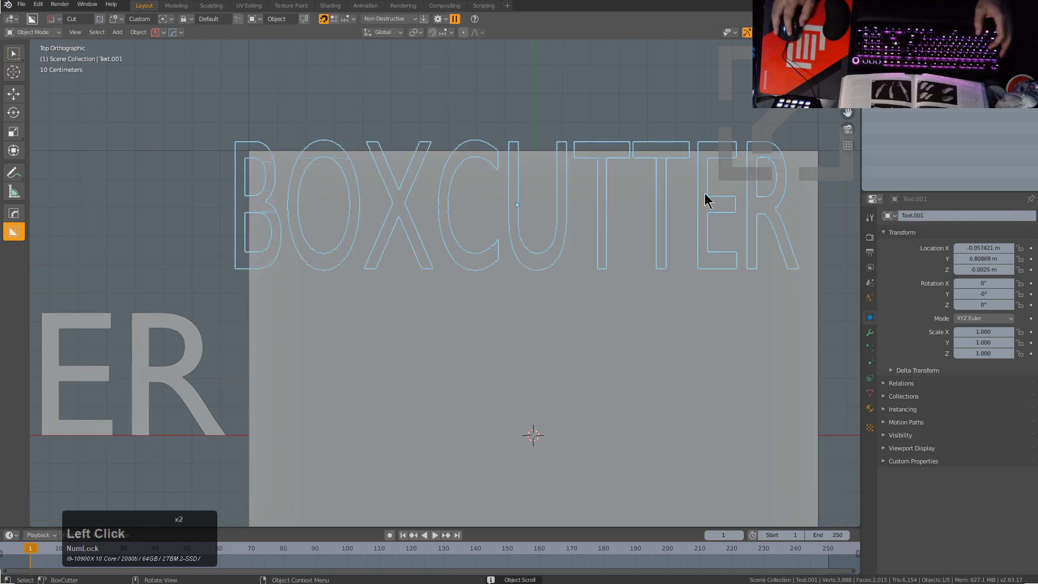
Step: Turn on the wireframe display for the objects in the viewport
key("alt")
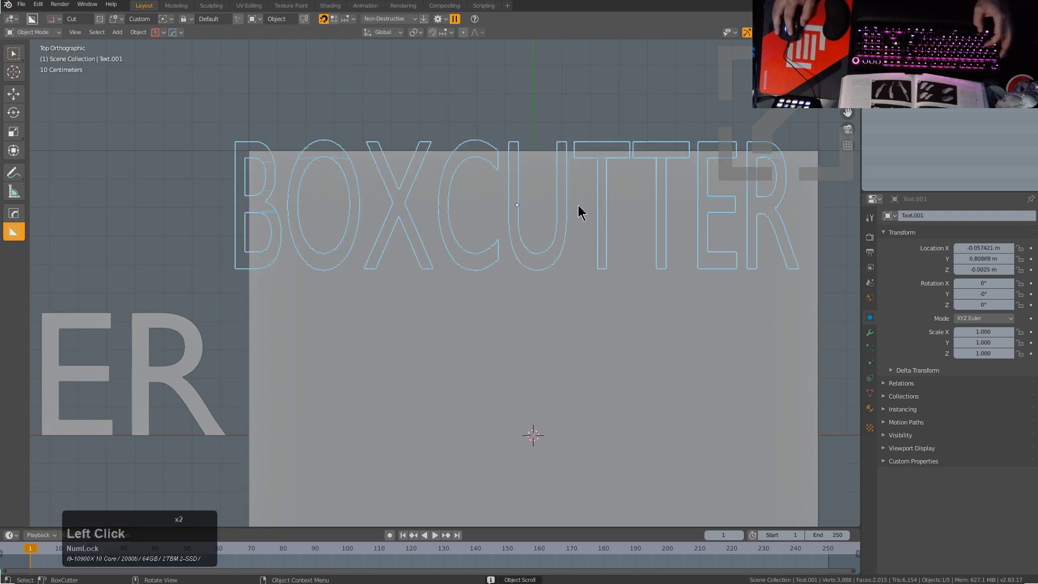
key("alt+v")
left_click(573, 209)
middle_click_drag(565, 227, 431, 266, "shift")
Step: Try to move the short edge where the first T's stem meets its crossbar in the cutter mesh
key("Tab")
middle_click_drag(547, 234, 525, 254)
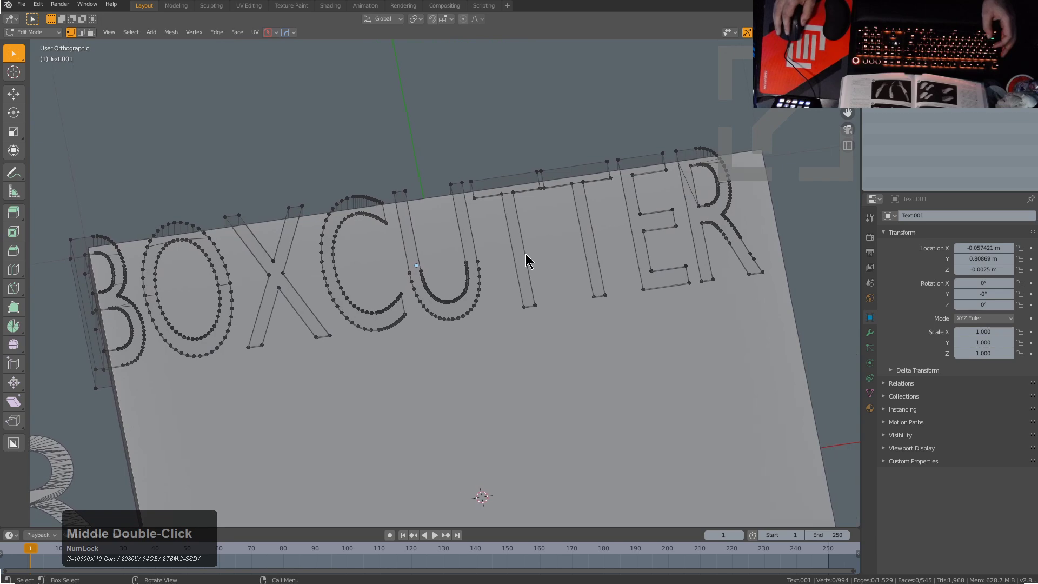
scroll(550, 193, "up", 5)
left_click(547, 179)
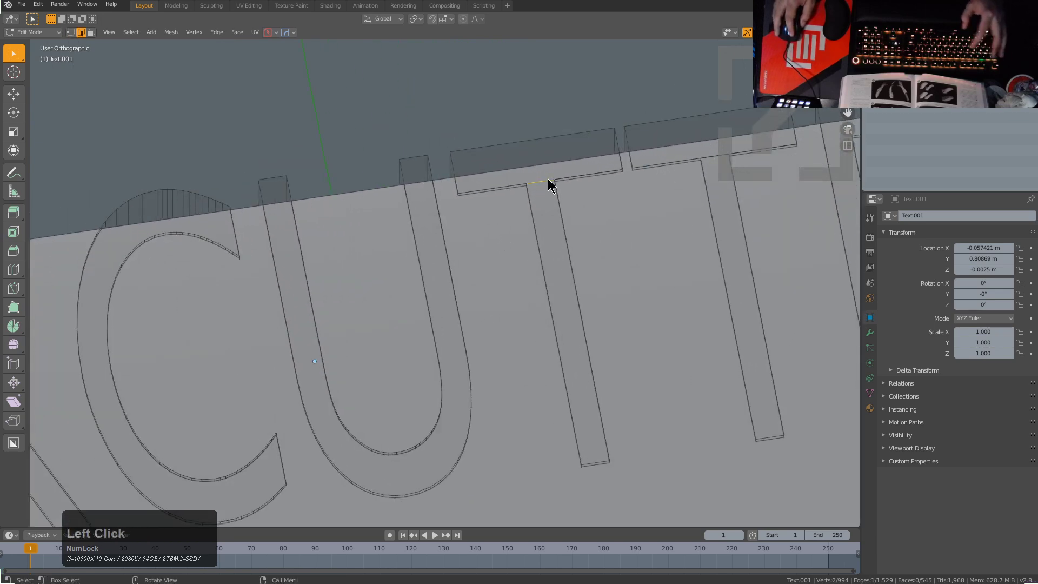
key("g")
right_click(545, 183)
key("Tab")
Step: Check the cutter letters overhanging the plate, and hide the BOXCUTTER cutter object
scroll(542, 217, "down", 2)
mouse_move(538, 288)
middle_mouse_down()
mouse_move(524, 286)
mouse_move(504, 255)
mouse_move(583, 304)
mouse_move(555, 287)
middle_mouse_up()
scroll(527, 260, "down", 2)
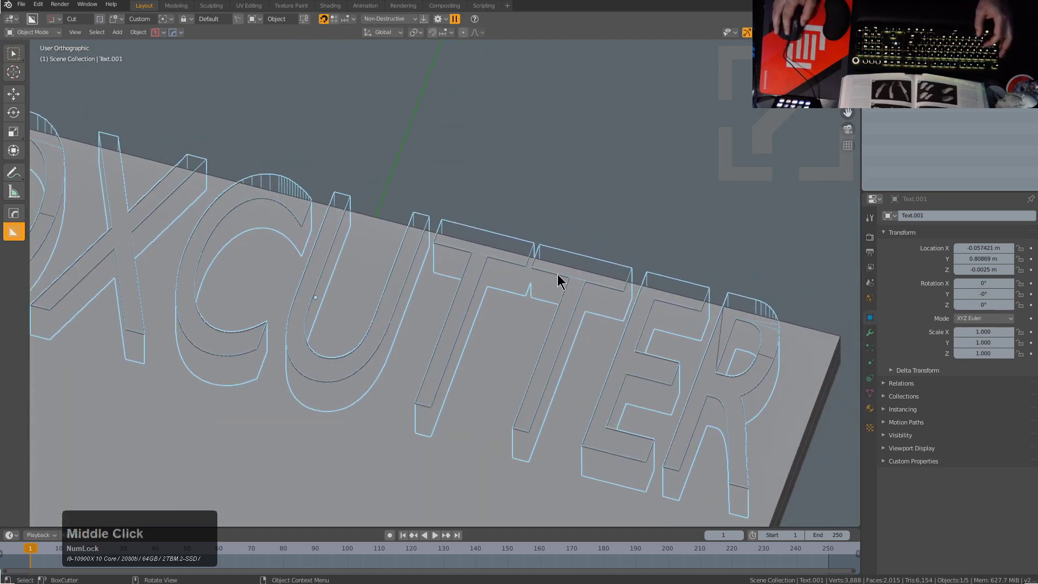
scroll(581, 260, "down", 3)
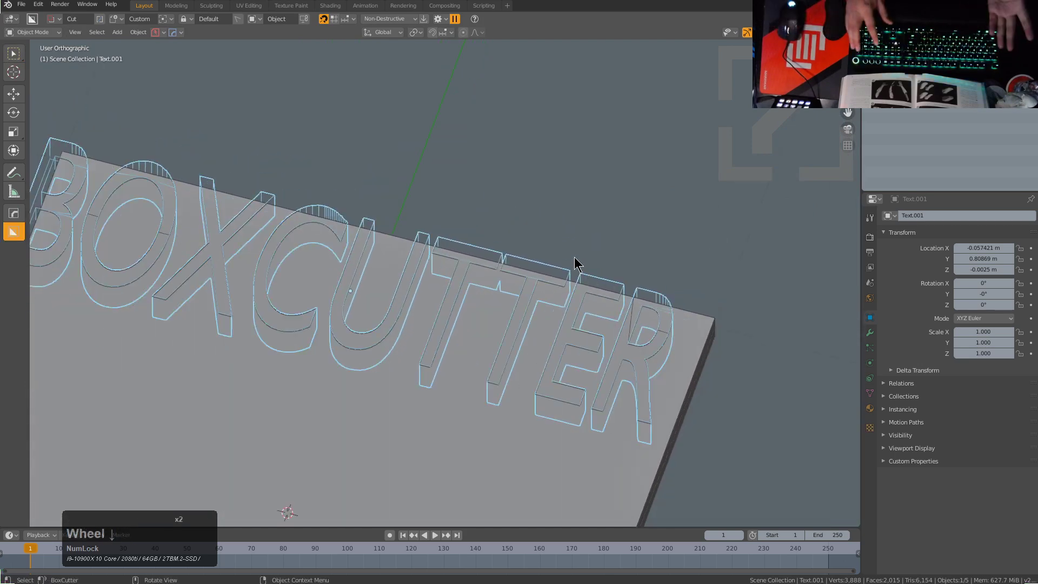
key("KP_7")
scroll(458, 297, "down", 1)
middle_click_drag(458, 296, 485, 274, "shift")
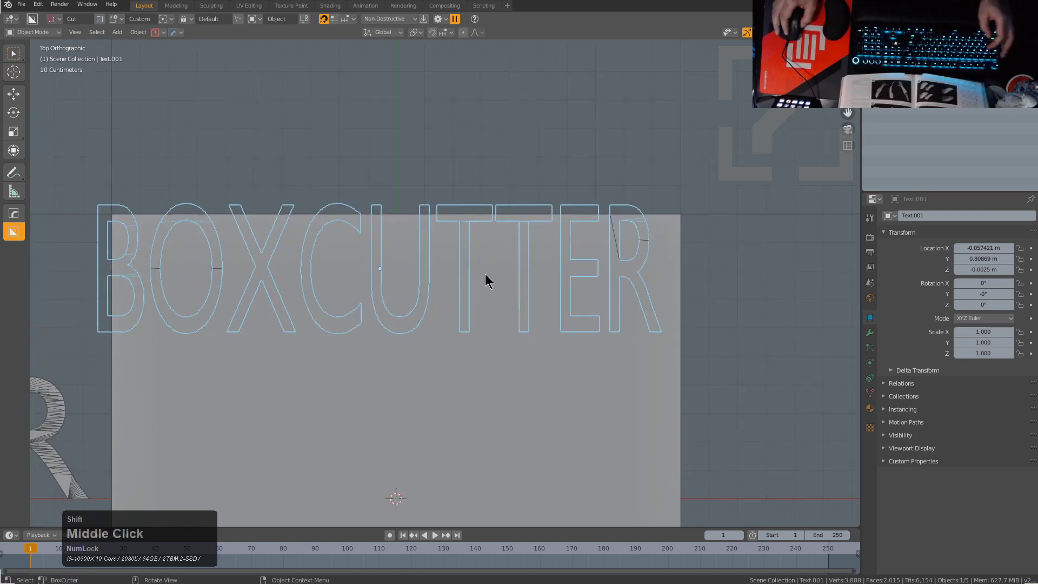
key("h")
Step: Compare the source BOXCUTTER text's mesh with the lettering sliced into the plate
scroll(482, 276, "down", 1)
middle_click_drag(389, 317, 445, 243, "shift")
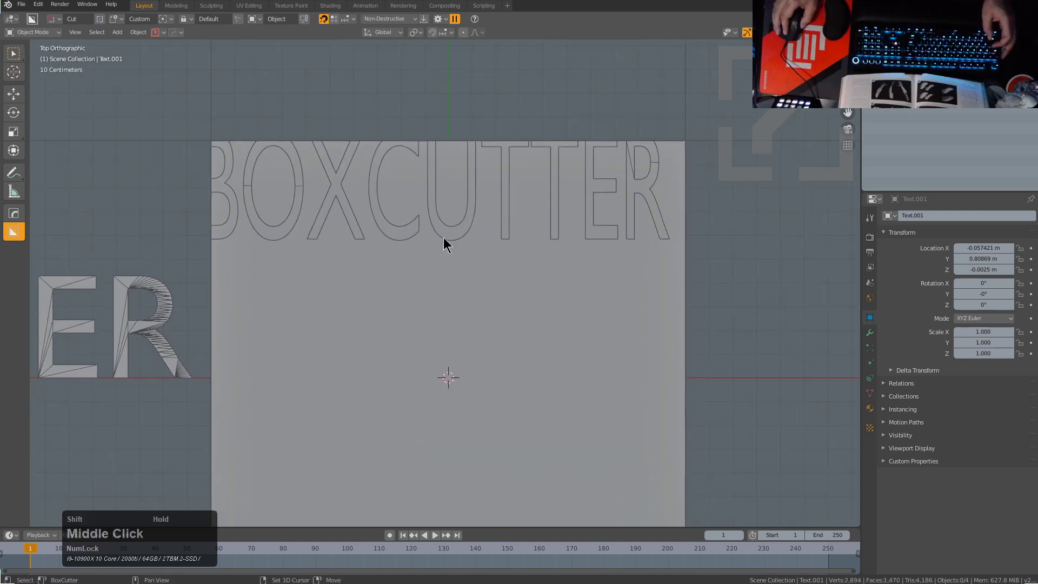
middle_click_drag(250, 293, 305, 266, "shift")
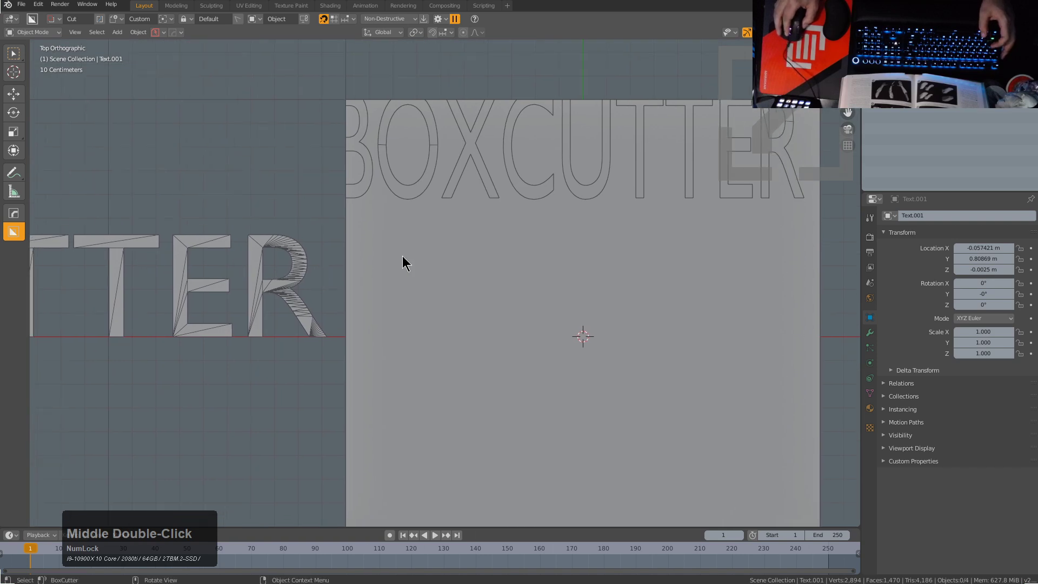
scroll(414, 255, "down", 2)
middle_click_drag(414, 256, 416, 244, "shift")
scroll(343, 237, "up", 1)
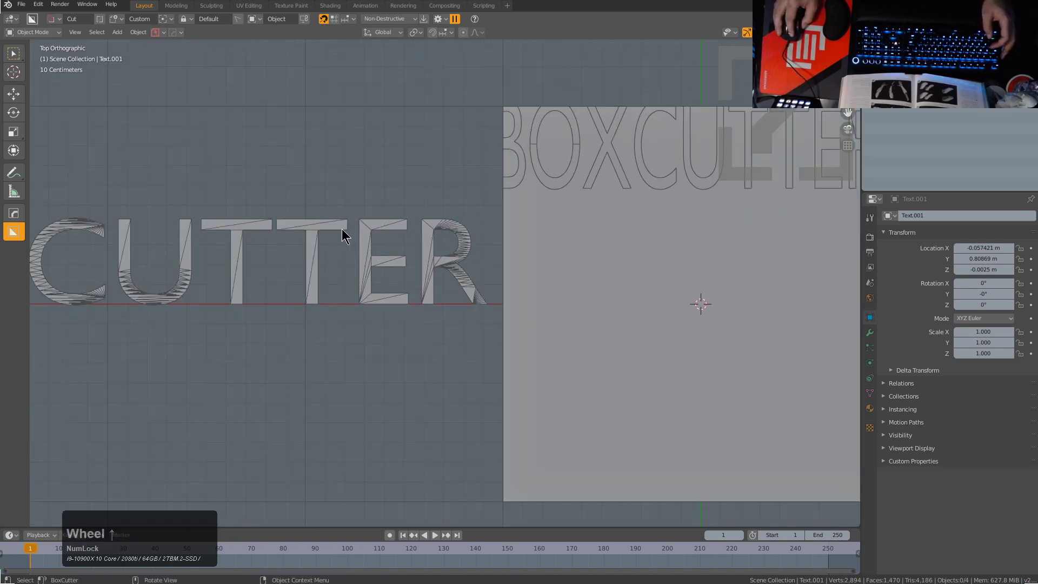
key("alt+h")
middle_click_drag(255, 236, 515, 237, "shift")
scroll(515, 236, "down", 2)
middle_click_drag(411, 262, 406, 211, "shift")
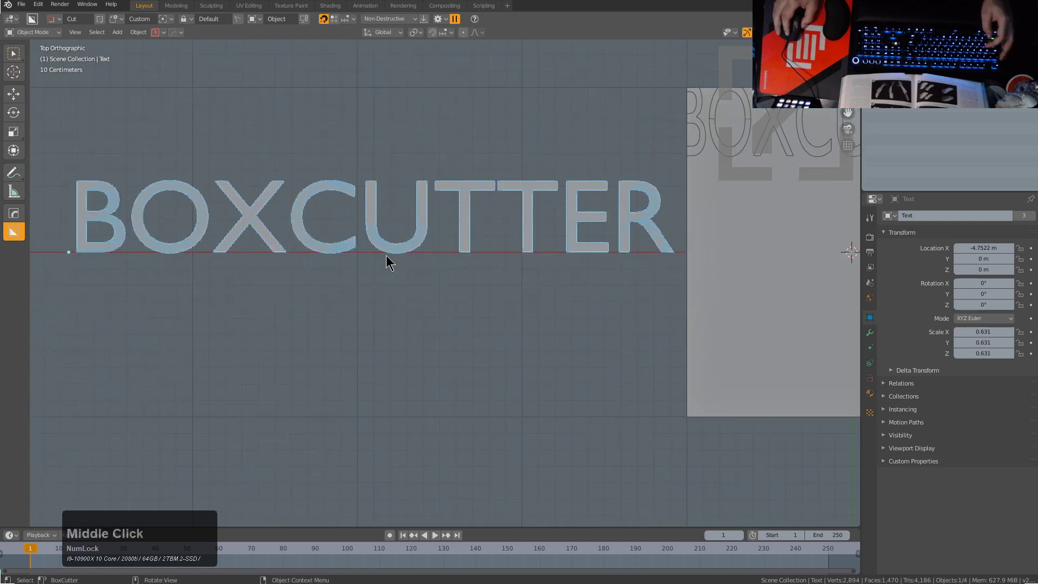
middle_click_drag(606, 224, 283, 247, "shift")
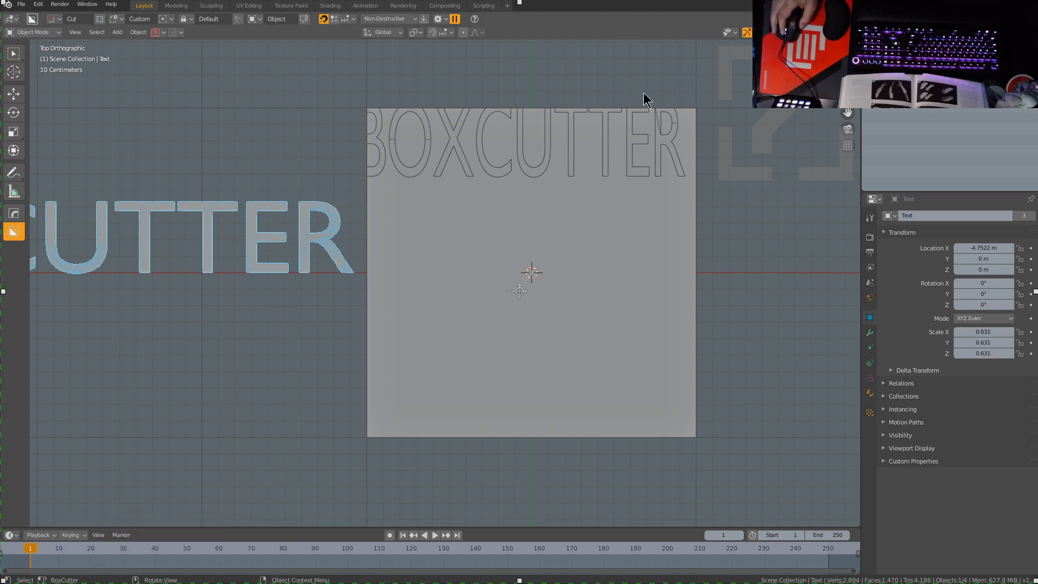
Step: Discard the BOXCUTTER plate scene without saving and start a new general file
left_click(474, 329)
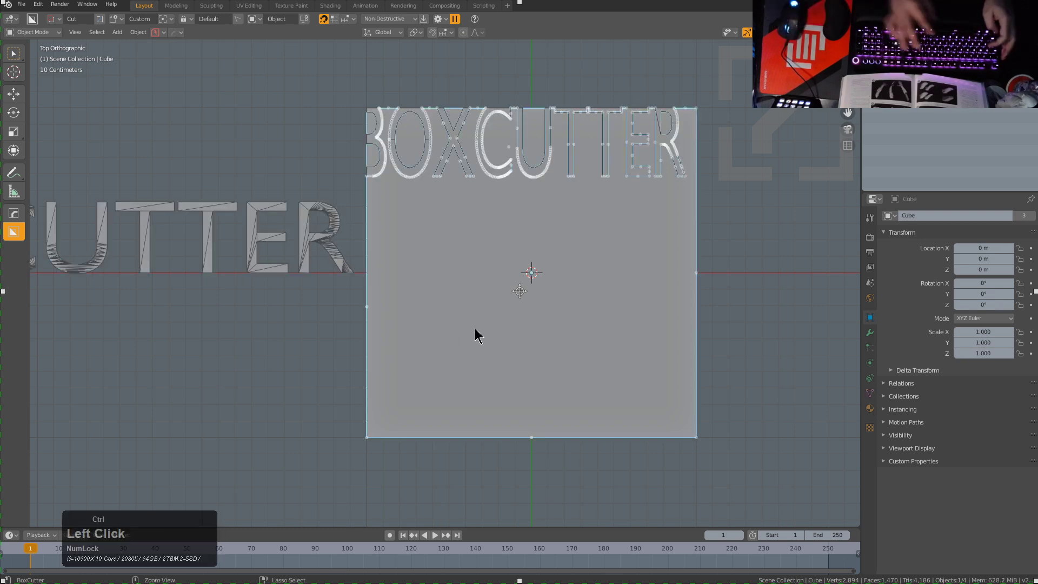
key("ctrl+n")
key("Return")
key("d")
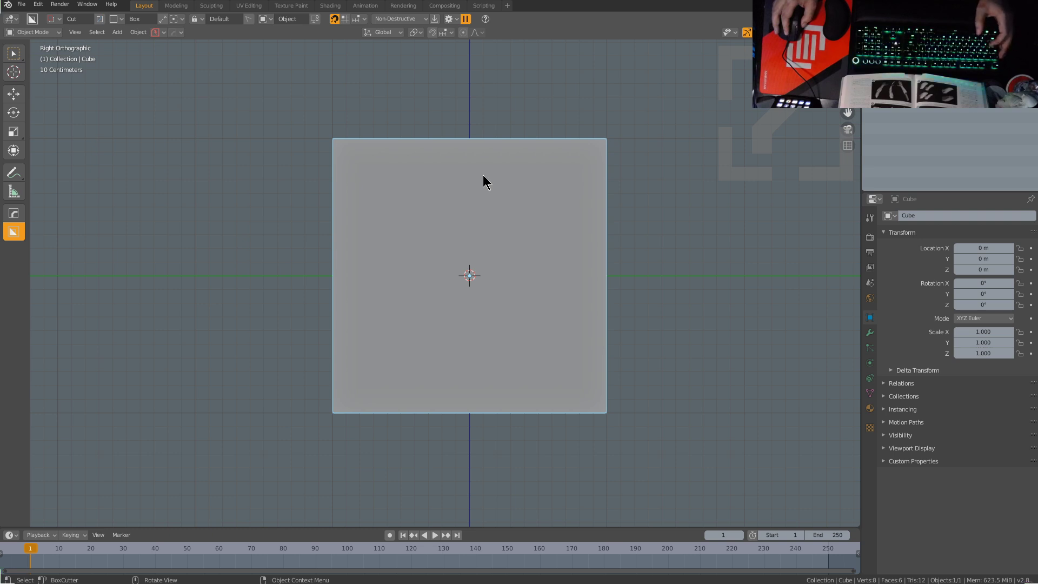
Step: Add a text object and move it along X to about -4.01 m, beside the cube
scroll(482, 174, "down", 1)
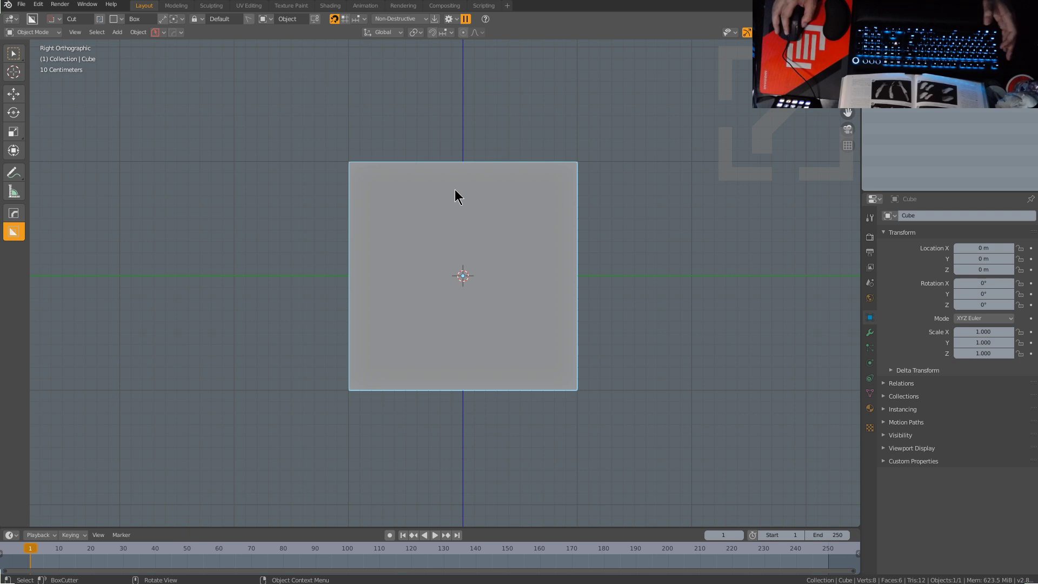
middle_click_drag(454, 190, 491, 320)
key("shift+a")
left_click(489, 317)
key("g")
key("x")
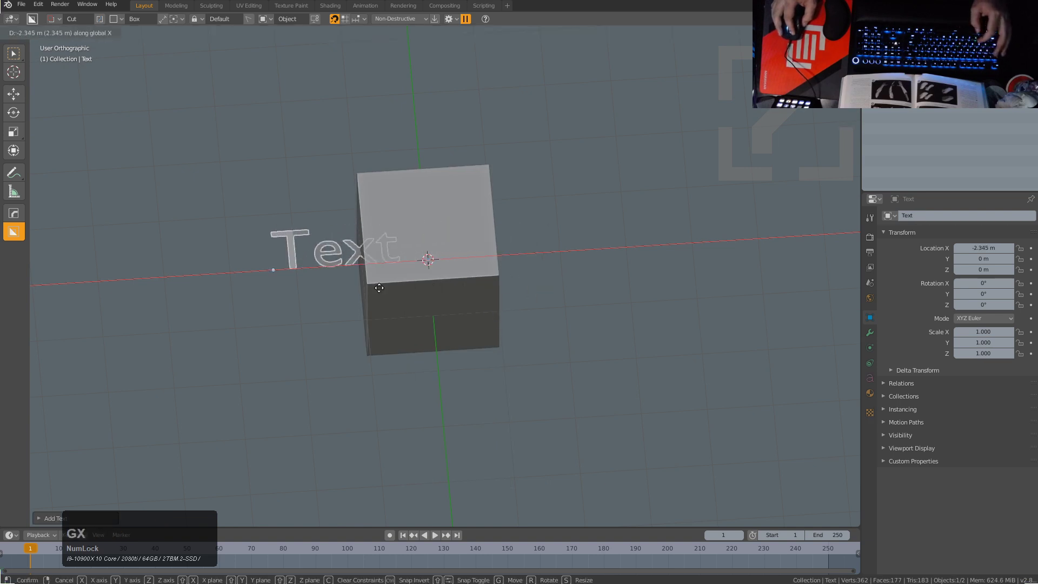
left_click(253, 287)
scroll(358, 293, "up", 3)
Step: Replace the default text with BOXCUTTER and scale the text object to 0.5
key("Tab")
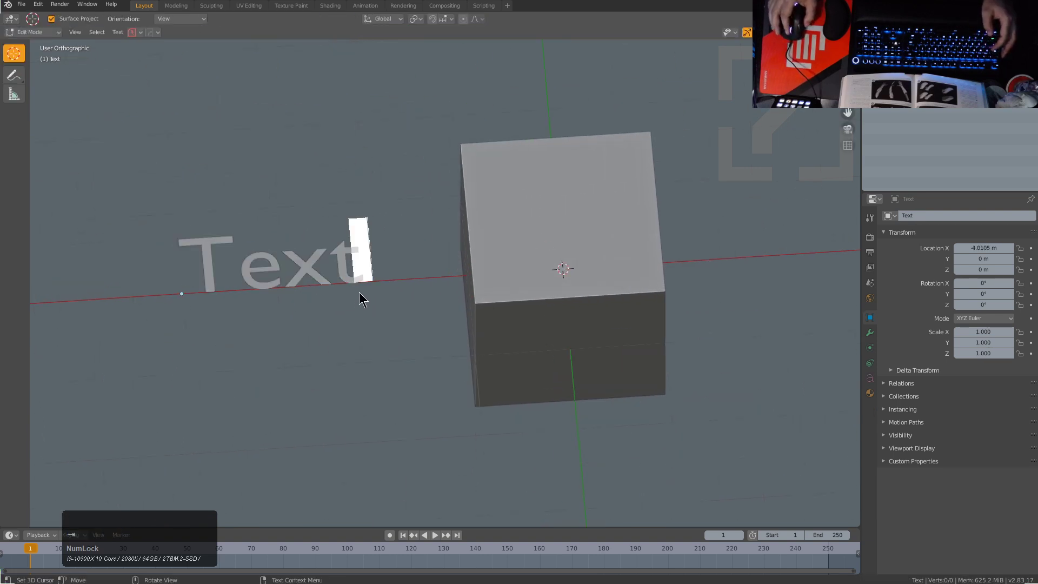
key("ctrl+a")
type("BOXCUTTER")
key("Tab")
key("s")
left_click(339, 326)
Step: Flatten the cube along Z into a thin plate
left_click(506, 268)
key("s")
key("z")
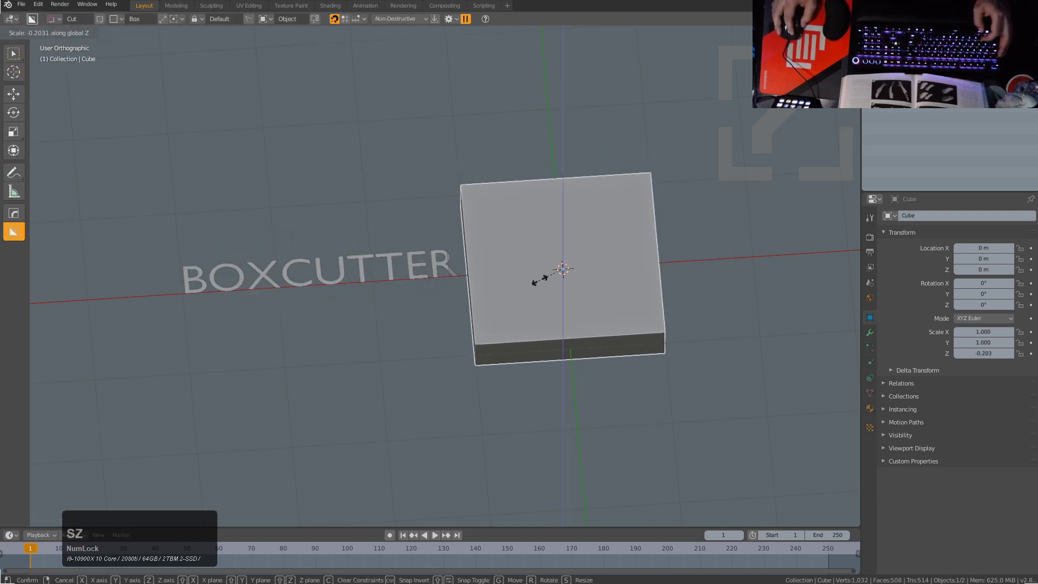
left_click(560, 278)
Step: Set the BOXCUTTER text object as the cutter's custom shape
left_click(298, 278)
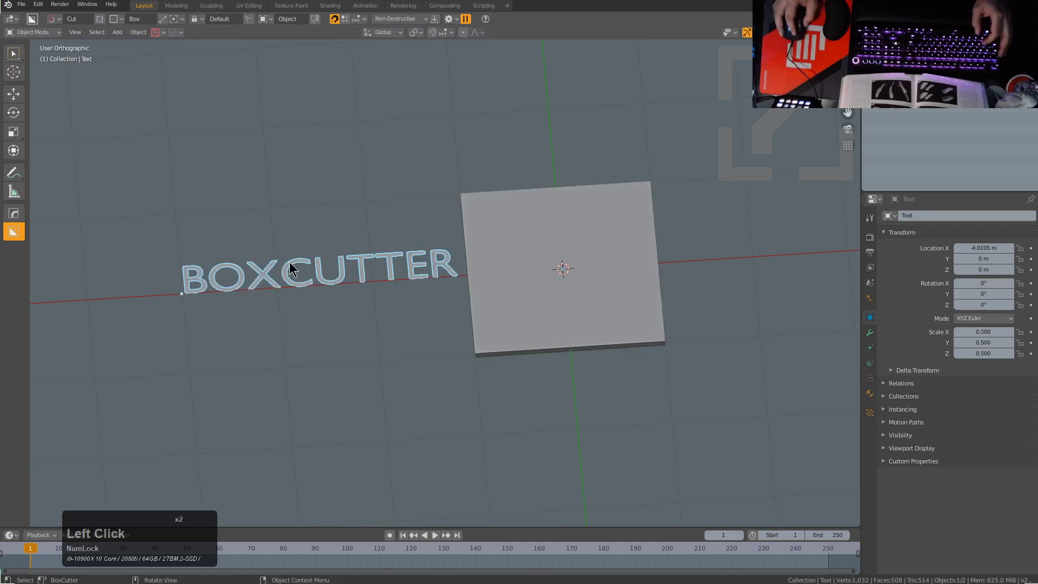
left_click(116, 19)
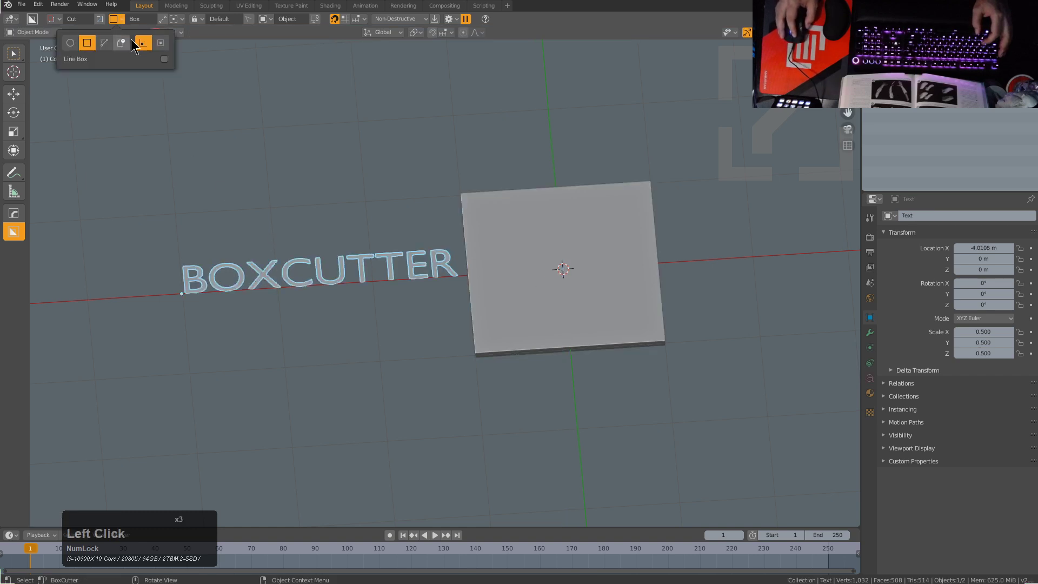
left_click(124, 42)
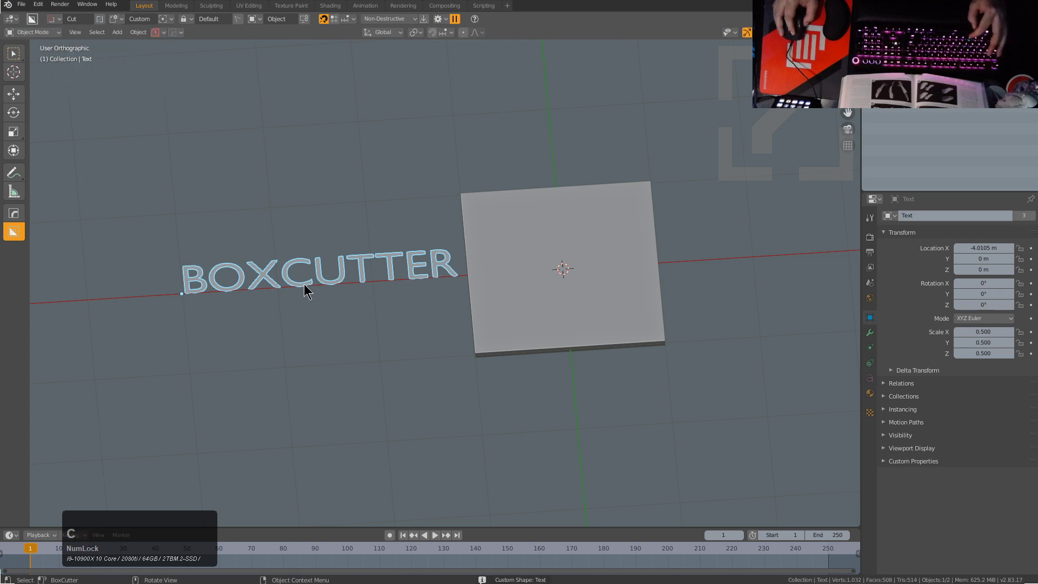
key("c")
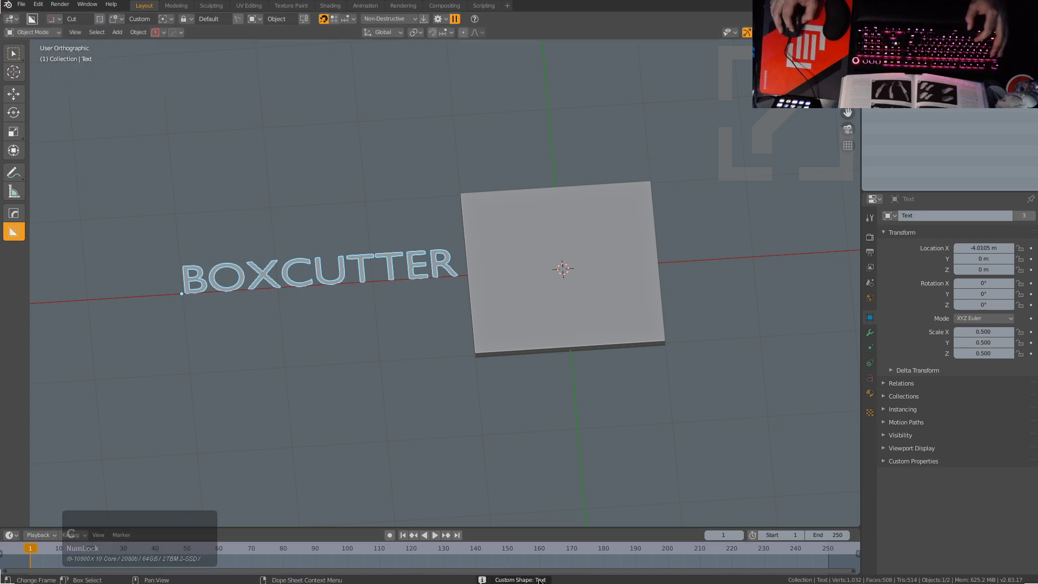
Step: In Slice mode, slice the plate in top view with the BOXCUTTER text stretched along its upper edge
left_click(502, 243)
key("KP_7")
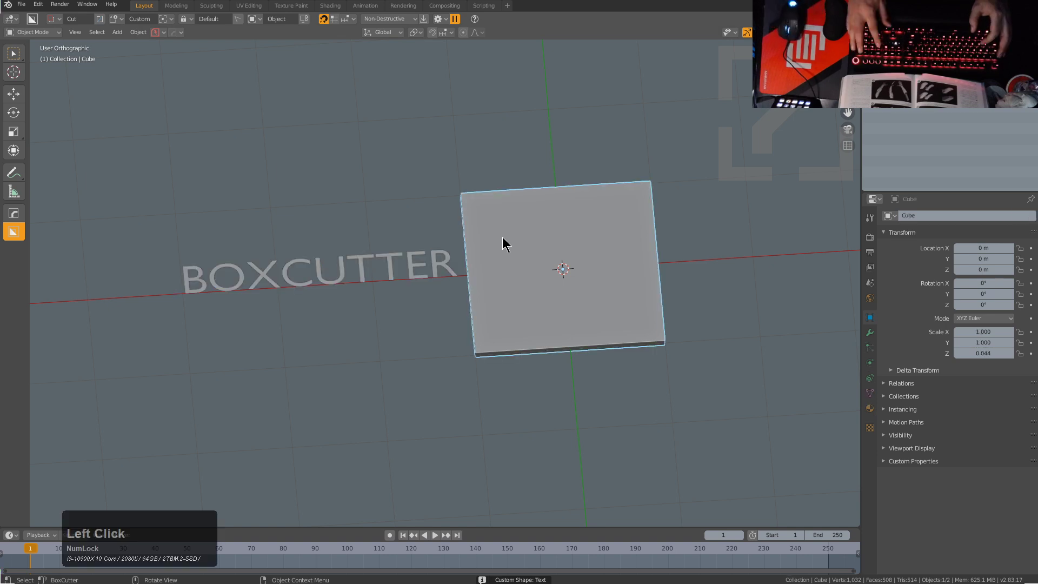
key("KP_Decimal")
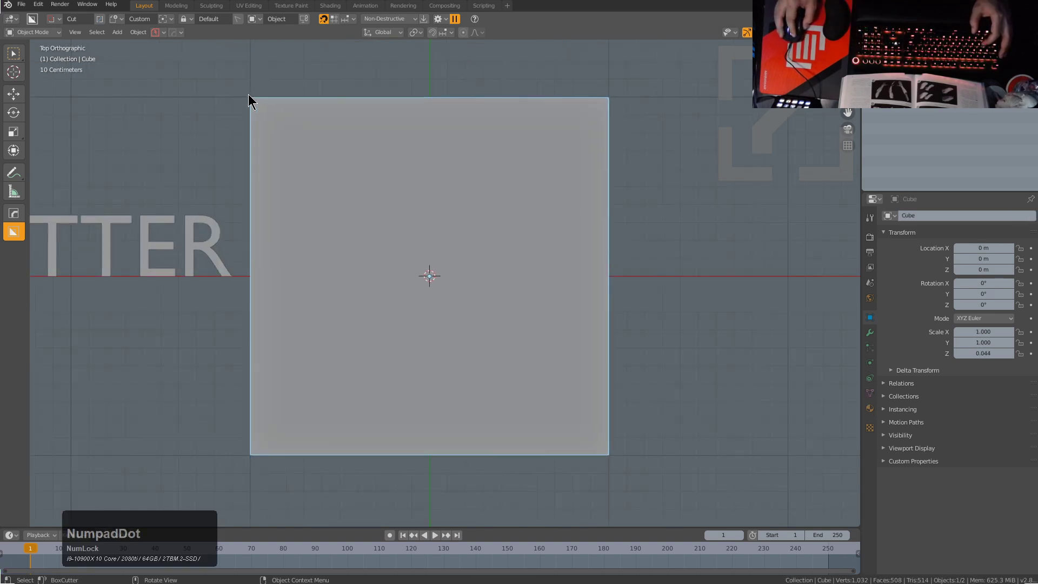
left_click(54, 19)
left_click(27, 43)
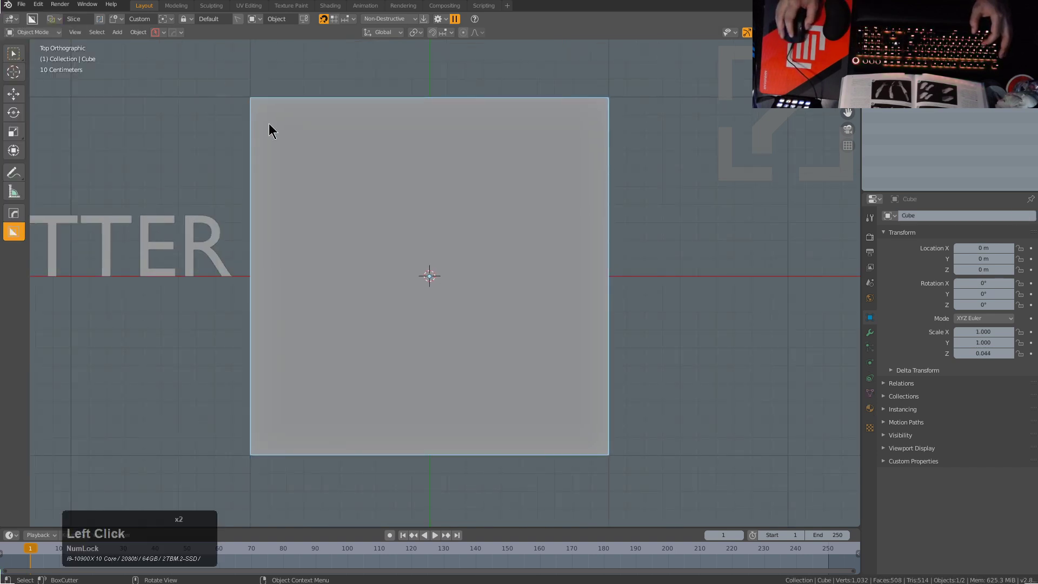
mouse_move(268, 102)
left_mouse_down()
mouse_move(524, 184)
mouse_move(585, 167)
left_mouse_up()
key("x")
key("x")
key("x")
left_click(263, 162)
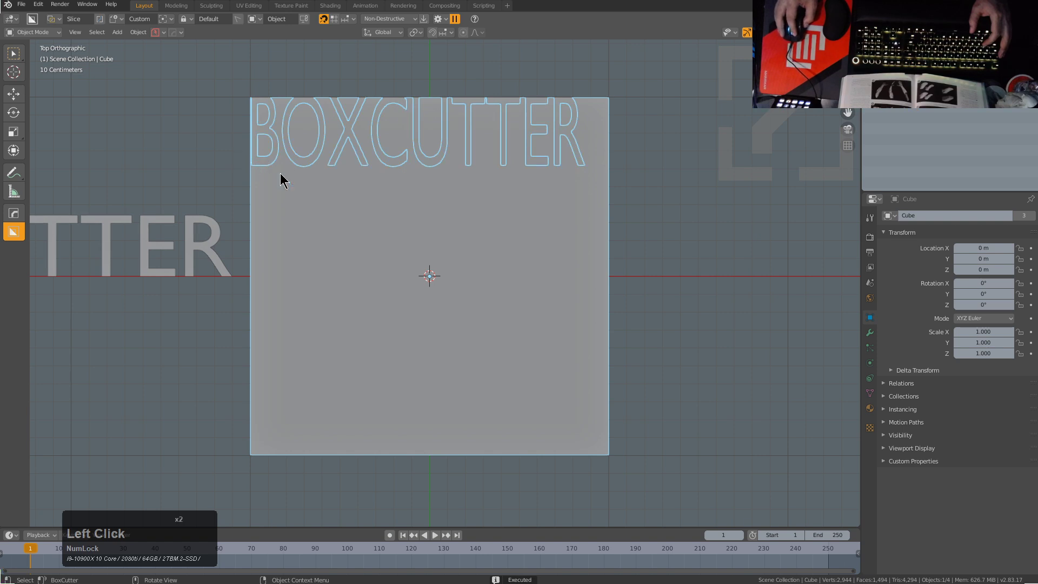
Step: Slice two more BOXCUTTER rows into the plate below the first, with the lower row reversed
double_click(604, 229)
left_click(295, 211)
double_click(618, 284)
double_click(618, 283)
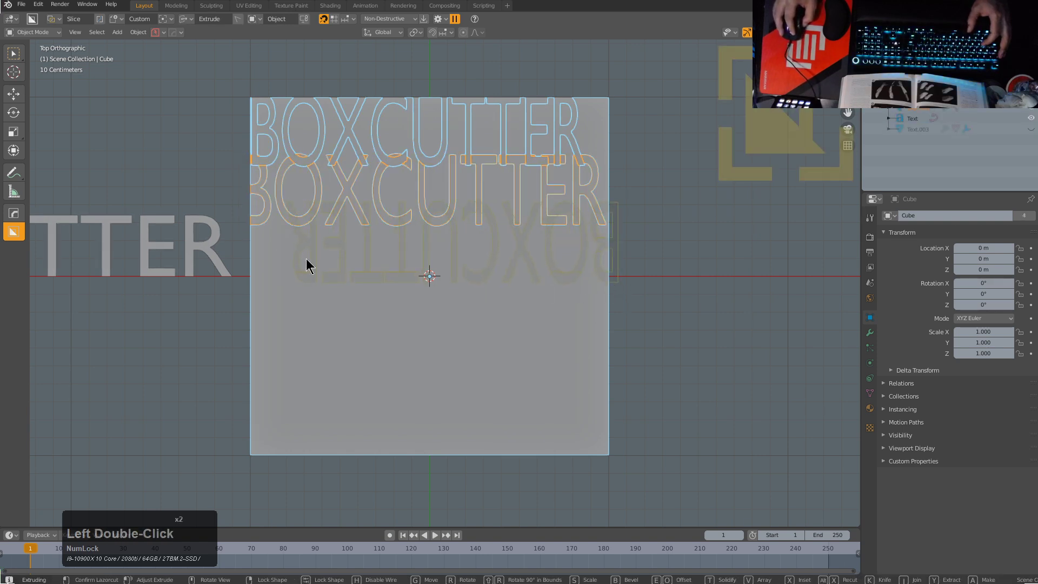
Step: Slice three more slightly overlapping BOXCUTTER rows into the plate, working from just below the reversed row toward the lower edge
mouse_move(243, 251)
left_mouse_down()
mouse_move(591, 333)
mouse_move(319, 348)
left_mouse_up()
double_click(319, 347)
double_click(272, 324)
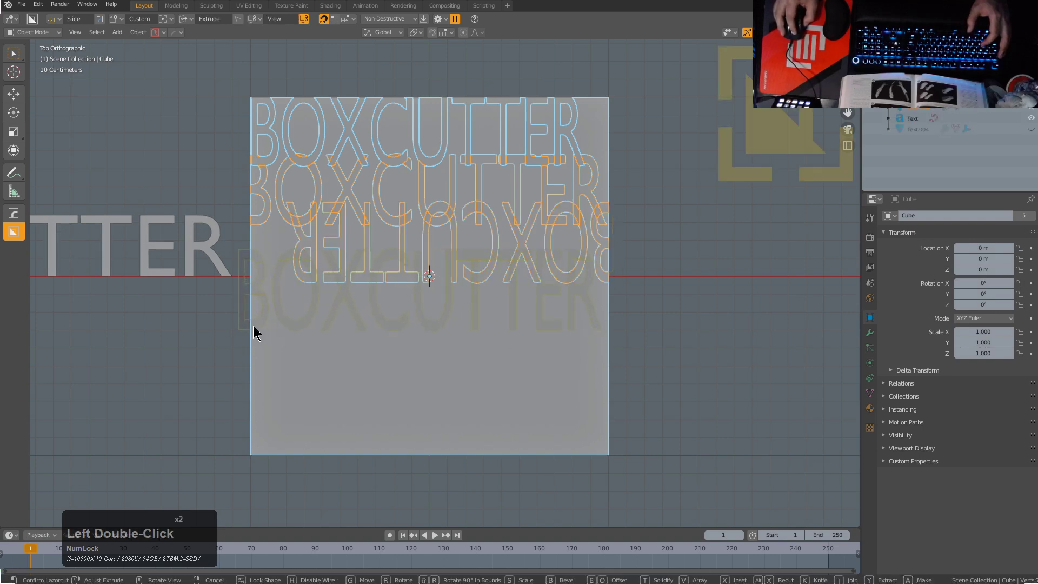
left_click(246, 319)
left_click_drag(242, 316, 569, 381)
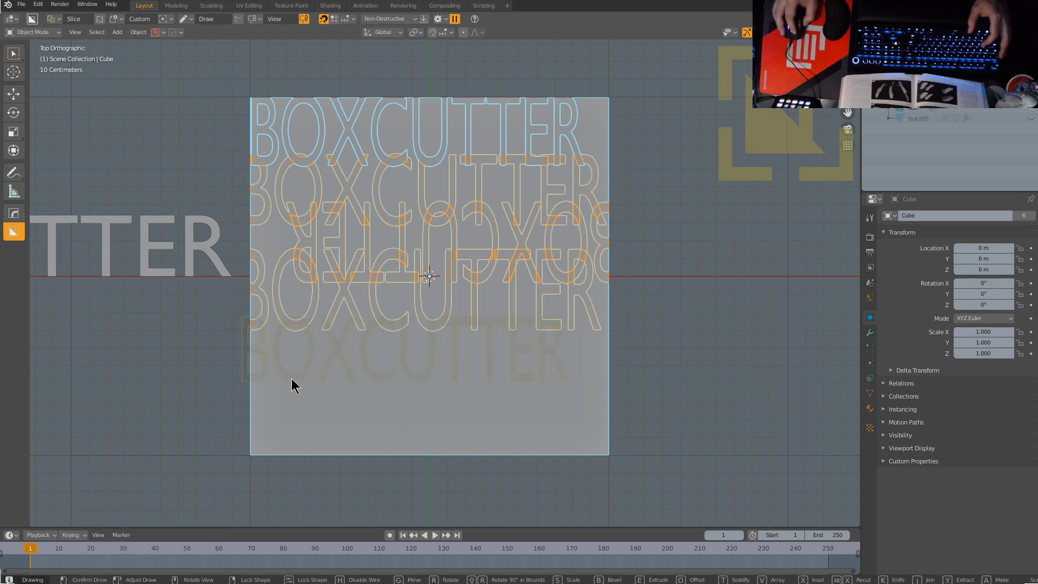
left_click(290, 359)
left_click_drag(290, 359, 616, 422)
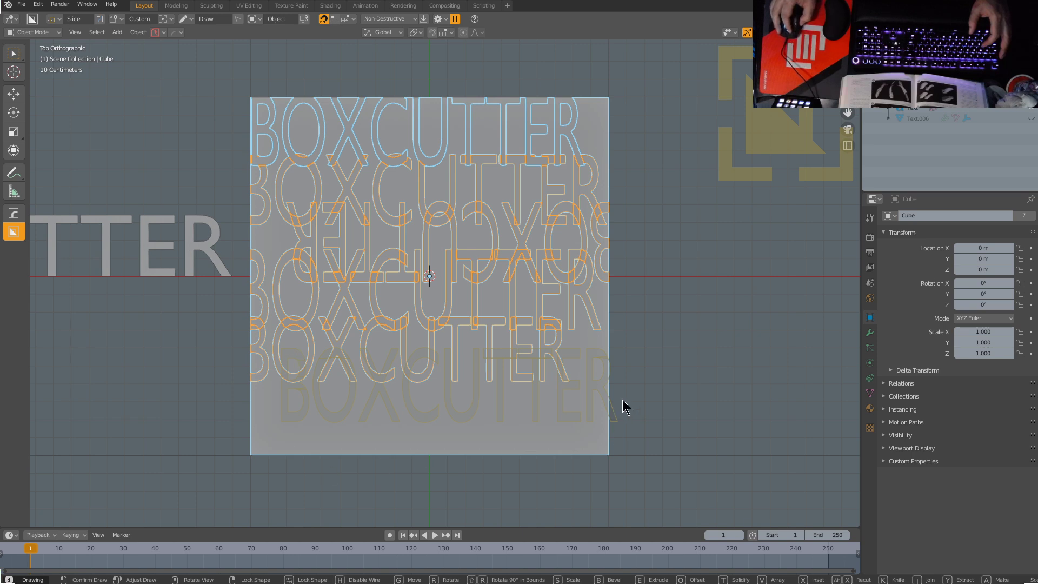
Step: Slice a BOXCUTTER row over the plate's lower edge and another across its middle, overlapping the existing rows
left_click(338, 442)
mouse_move(231, 369)
left_mouse_down()
mouse_move(482, 421)
mouse_move(592, 466)
left_mouse_up()
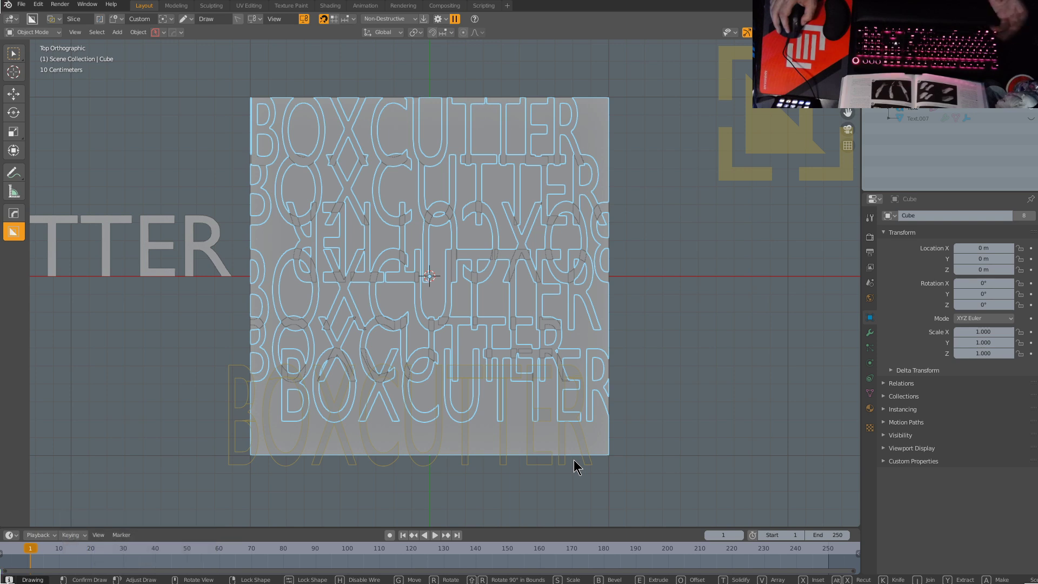
left_click(575, 461)
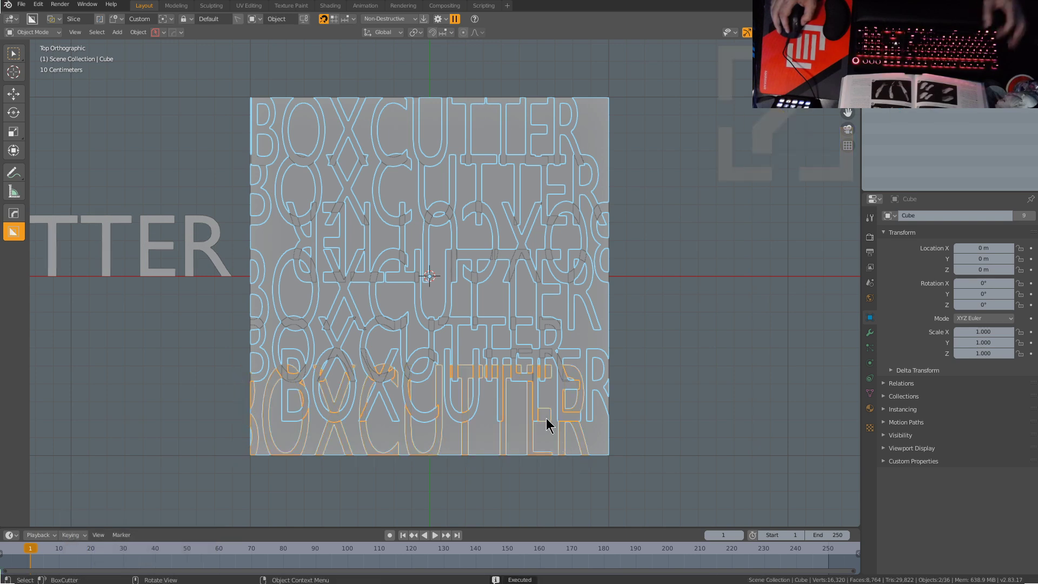
left_click(408, 302)
mouse_move(245, 250)
left_mouse_down()
mouse_move(494, 308)
mouse_move(531, 313)
mouse_move(533, 303)
left_mouse_up()
mouse_move(547, 238)
left_mouse_down()
mouse_move(603, 130)
mouse_move(547, 117)
left_mouse_up()
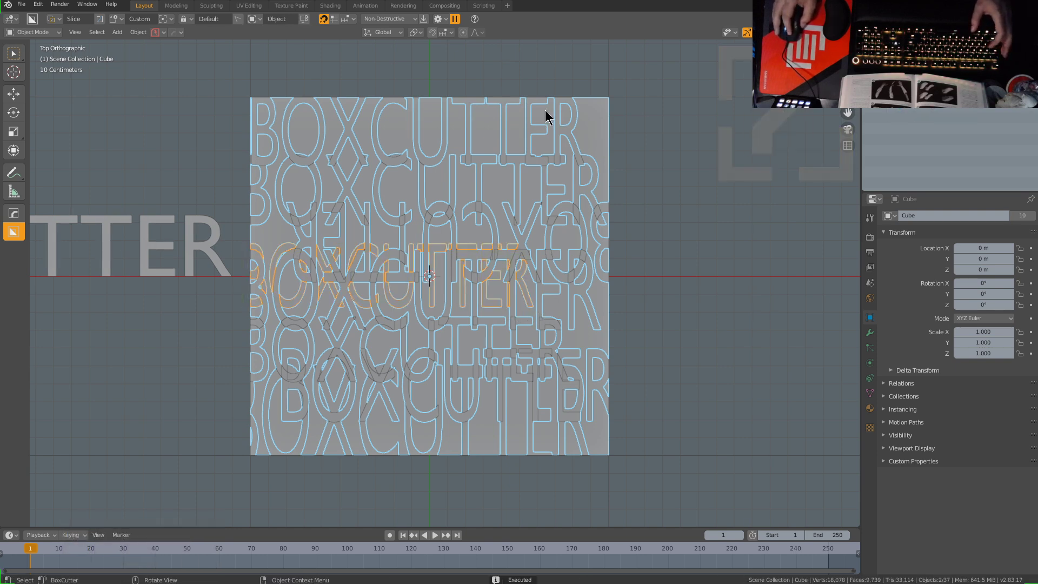
Step: Draw another BOXCUTTER slice over the plate's upper edge, overlapping the first row
left_click(409, 126)
left_click(526, 157)
left_click_drag(598, 173, 608, 176)
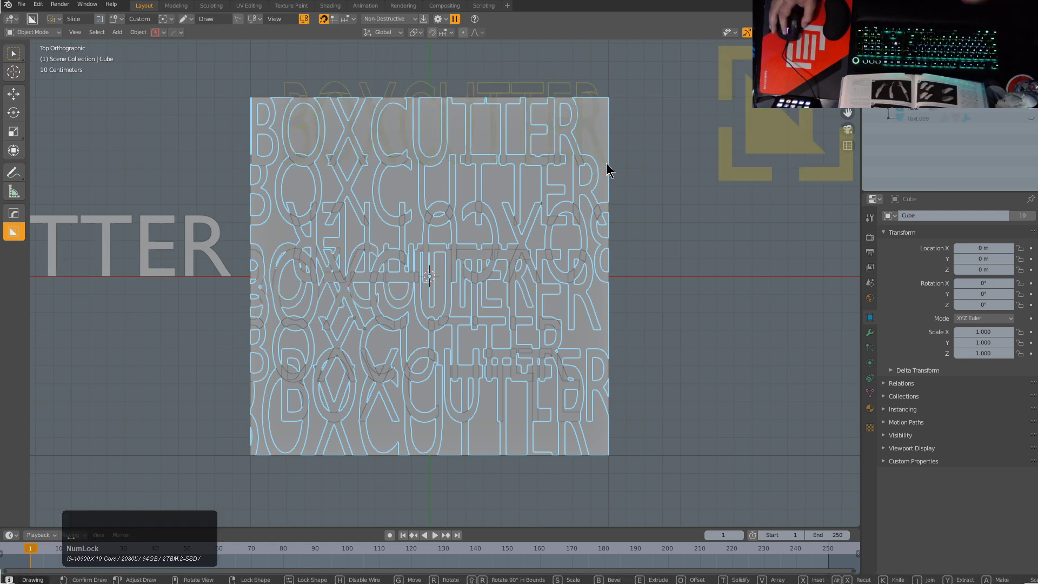
key("alt")
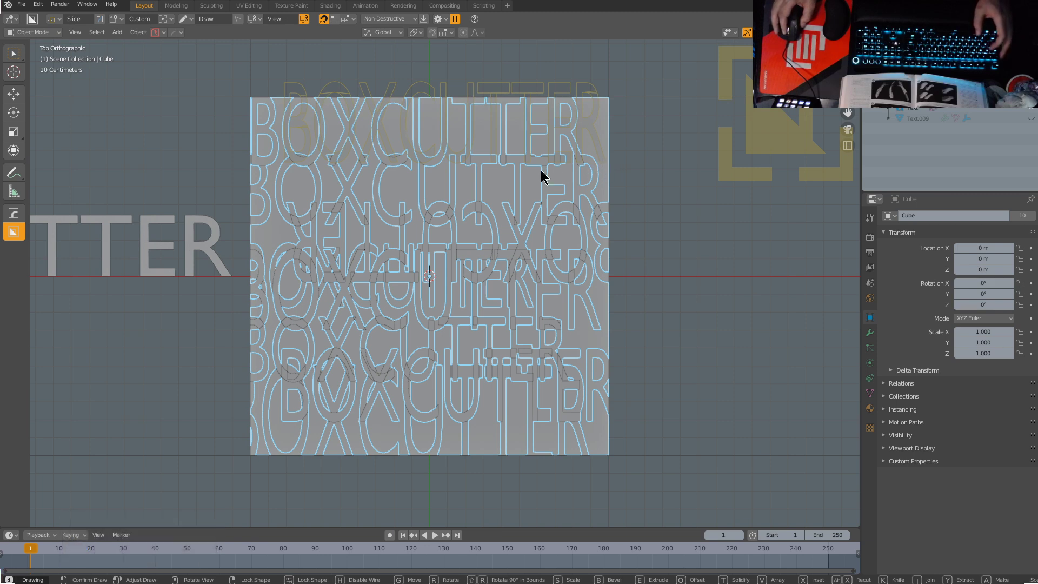
Step: Slice the cube with the BOXCUTTER text shape across its top edge, and again over the second row of lettering
left_click(501, 173)
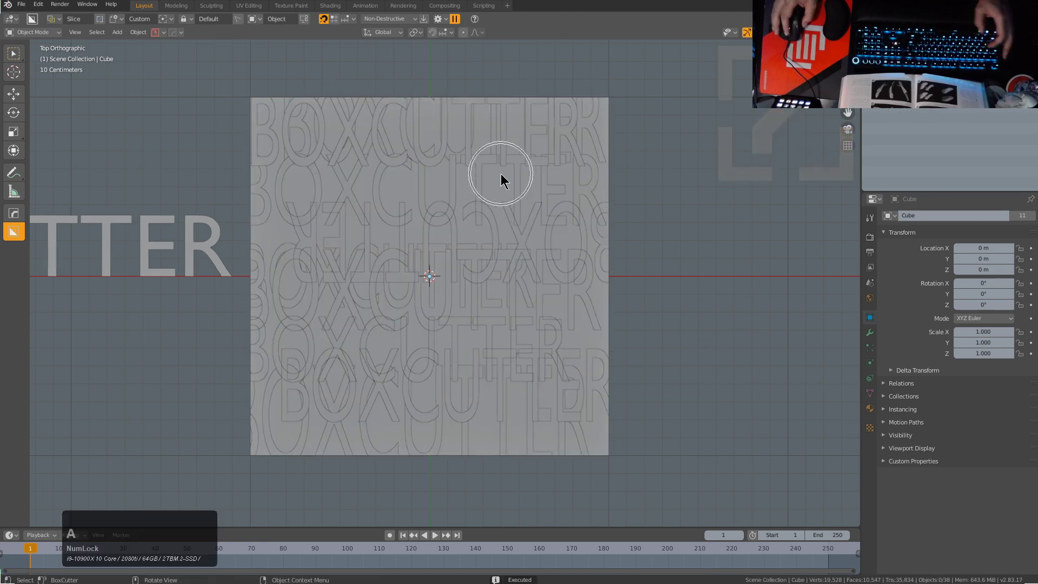
middle_click(531, 223)
left_click(434, 215)
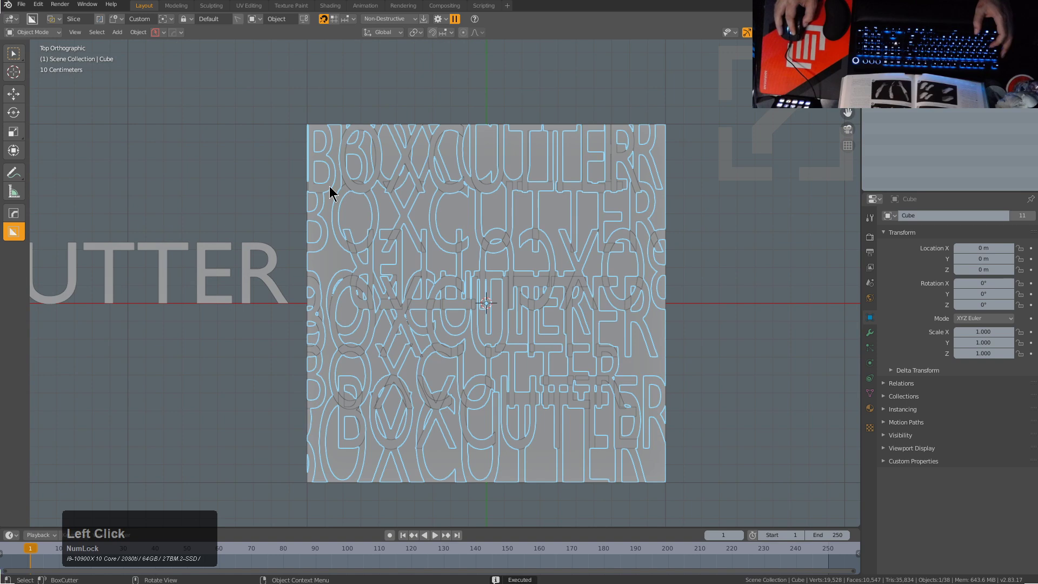
left_click_drag(618, 265, 624, 266)
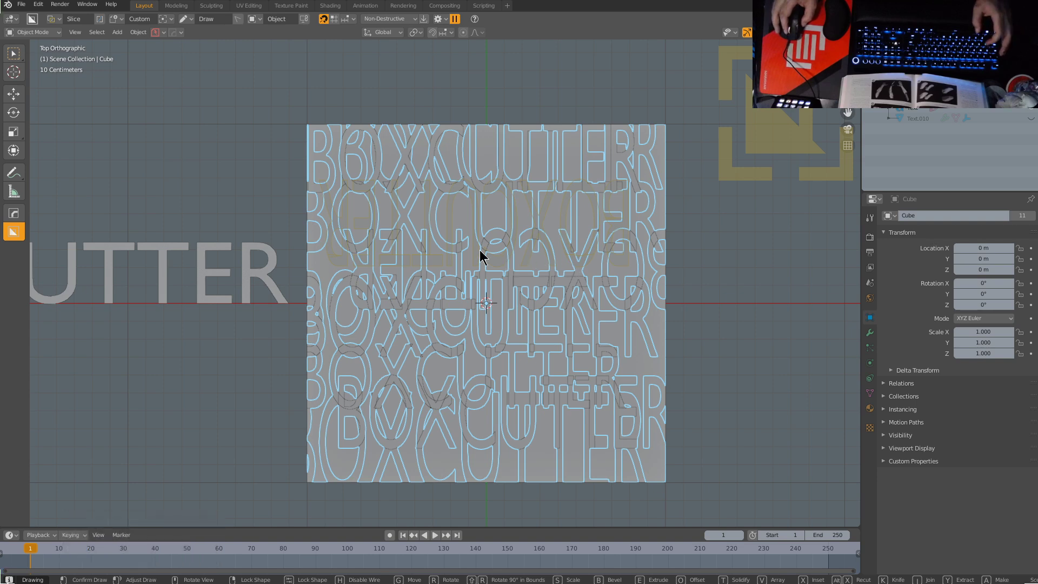
key("a")
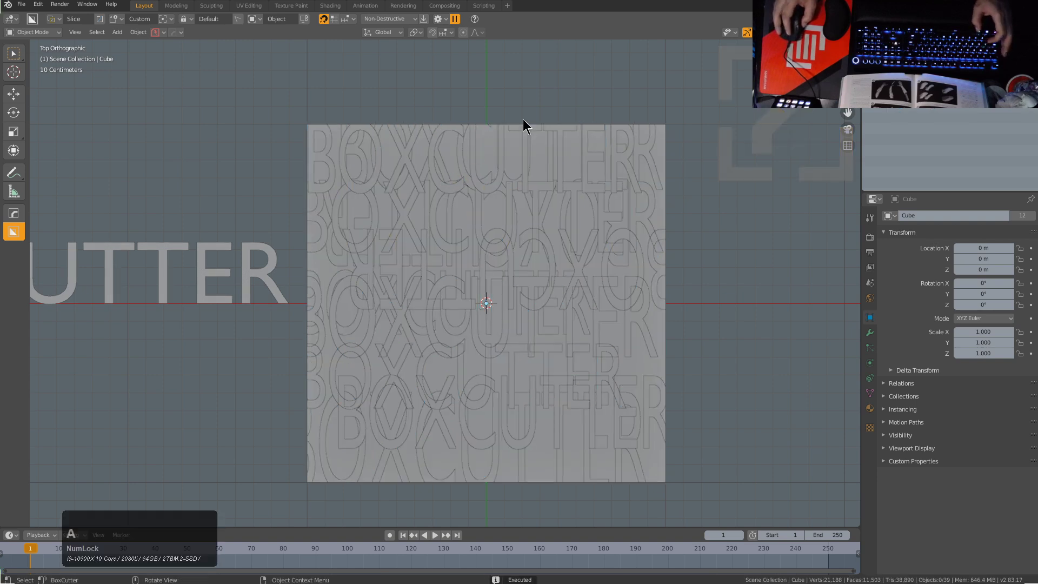
Step: Select the slice in the top row and use Mod Scroll/Toggle to reveal its BOXCUTTER text cutter
left_click(475, 142)
key("q")
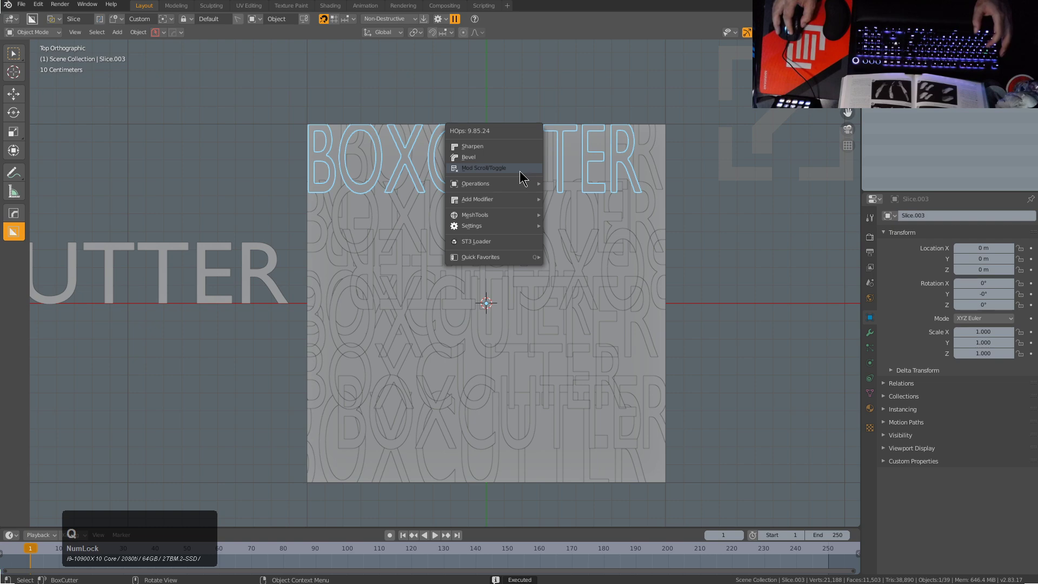
scroll(519, 176, "down", 1)
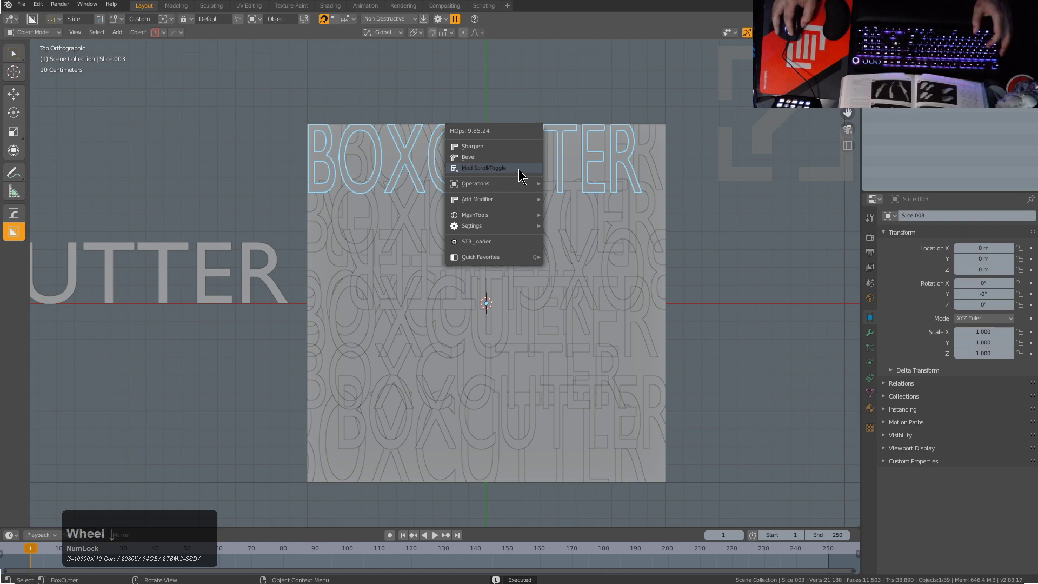
left_click(518, 170)
middle_click(526, 239)
scroll(533, 162, "up", 3)
middle_click_drag(527, 239, 417, 312)
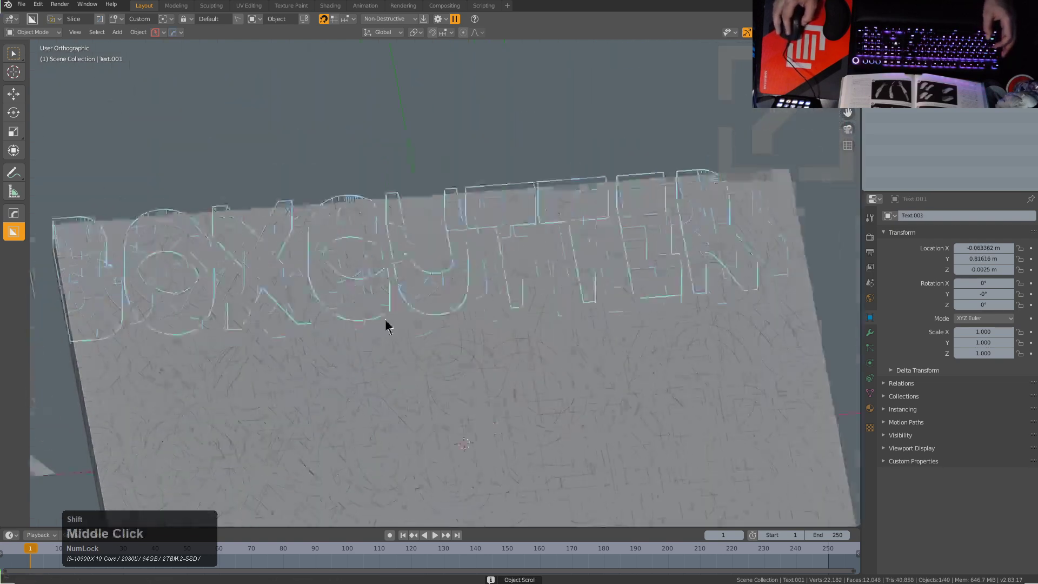
Step: Try to move the edge joining the stem and crossbar of the cutter's first T
key("Tab")
scroll(564, 208, "up", 2)
key("2")
left_click(575, 158)
key("g")
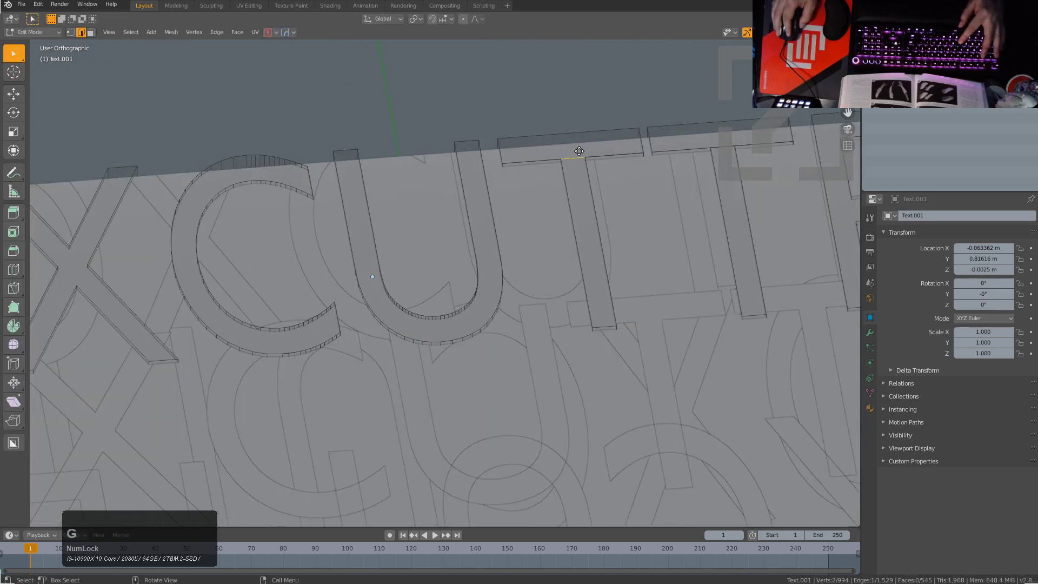
right_click(587, 180)
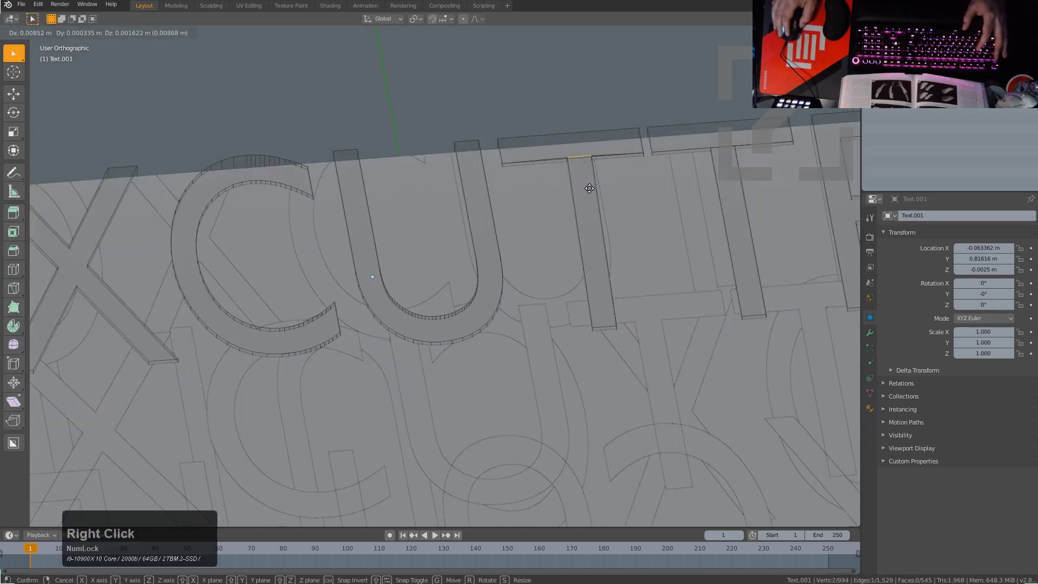
Step: Examine the cutter's mesh topology around the B and O letters
scroll(590, 181, "down", 3)
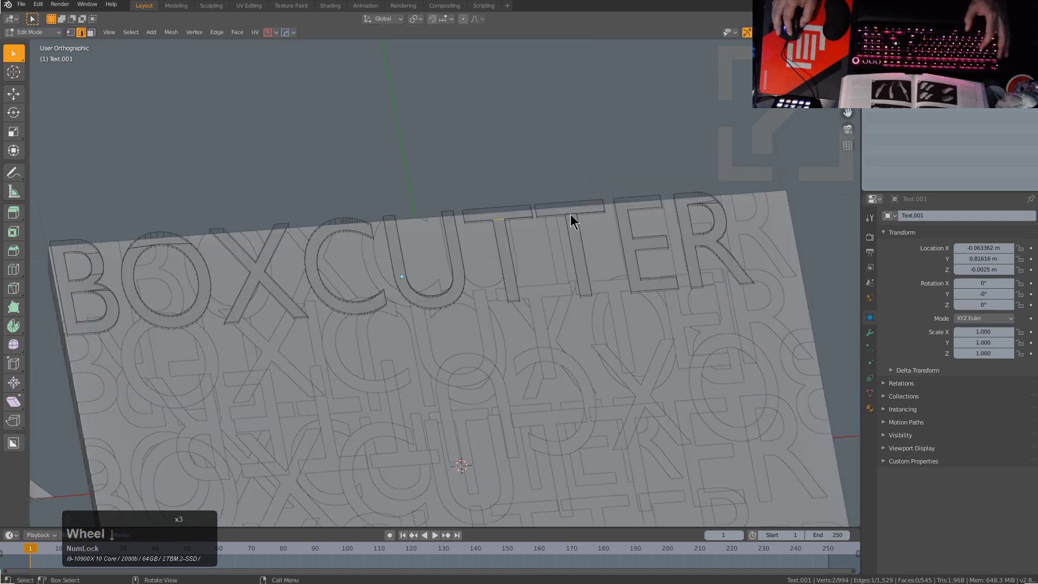
scroll(174, 282, "up", 2)
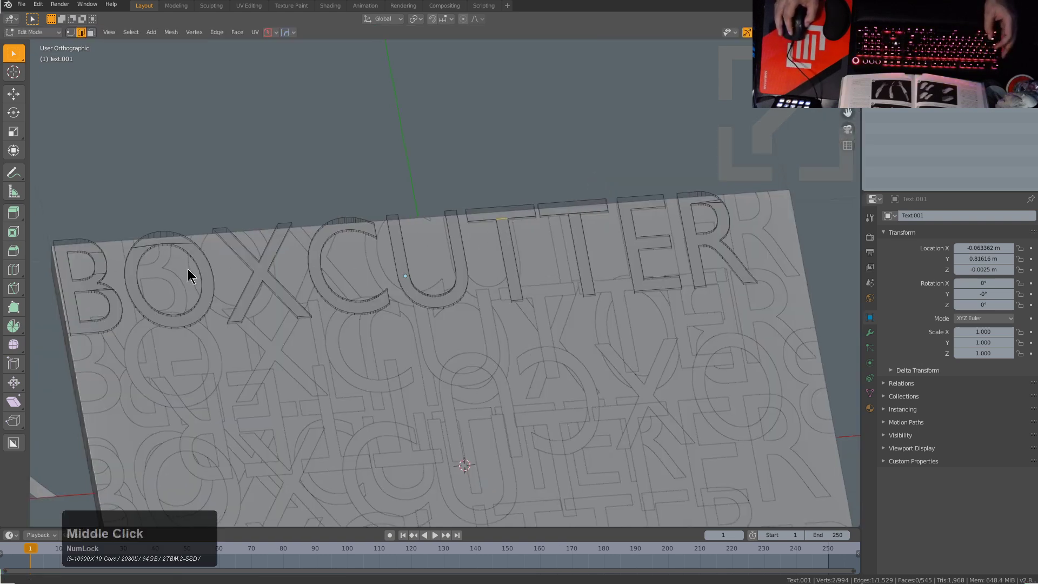
middle_click_drag(398, 234, 389, 248)
scroll(478, 181, "up", 3)
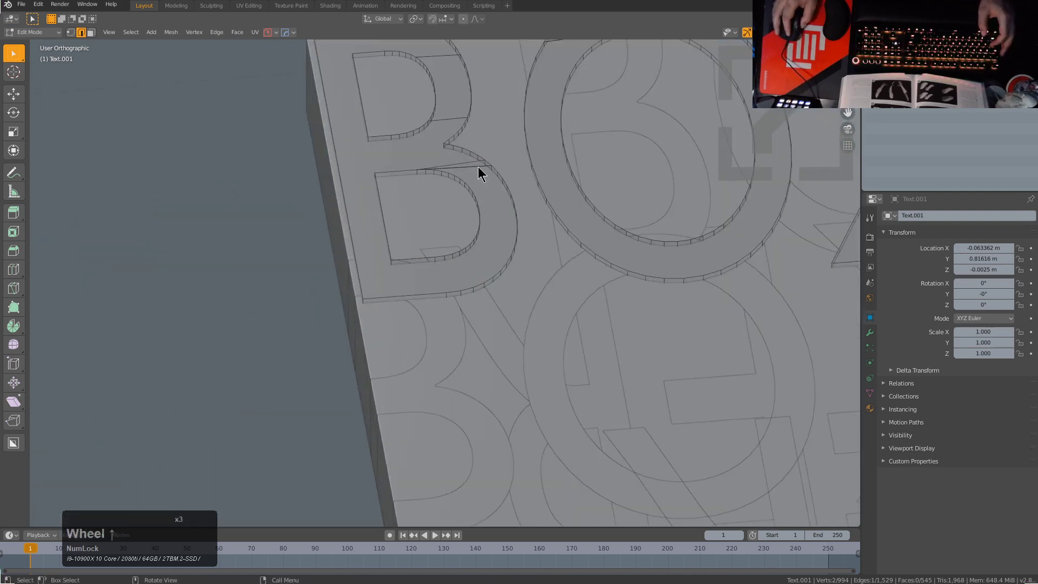
middle_click_drag(470, 157, 461, 186)
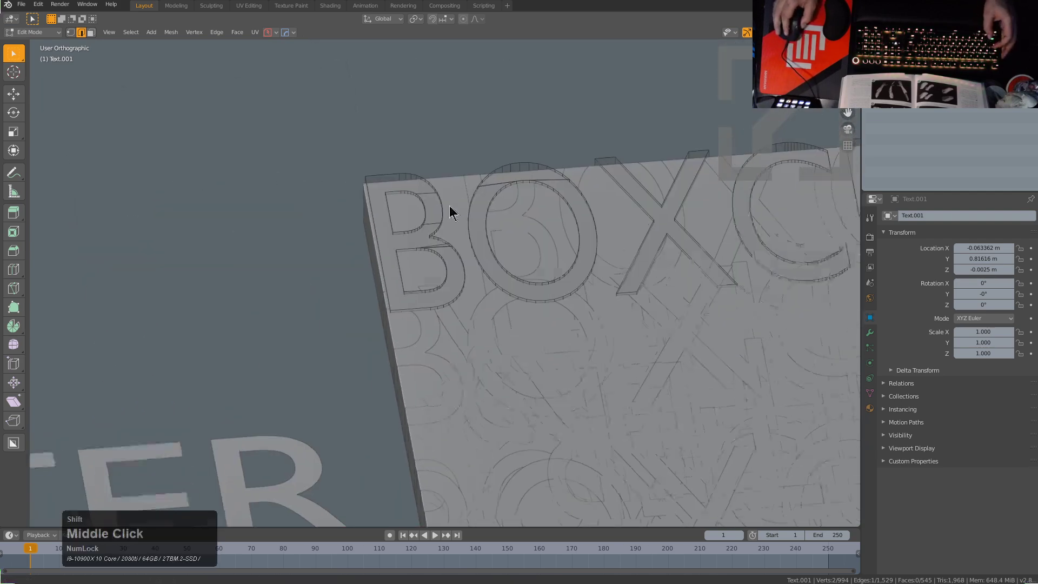
scroll(318, 291, "up", 2)
scroll(482, 272, "down", 4)
middle_click_drag(482, 272, 336, 334)
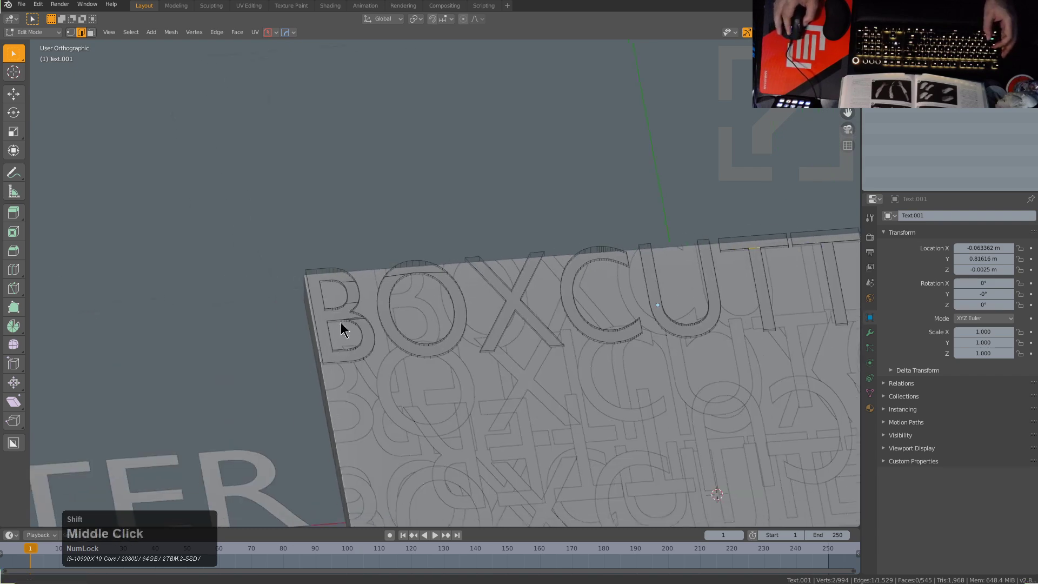
scroll(265, 316, "down", 2)
middle_click(546, 243)
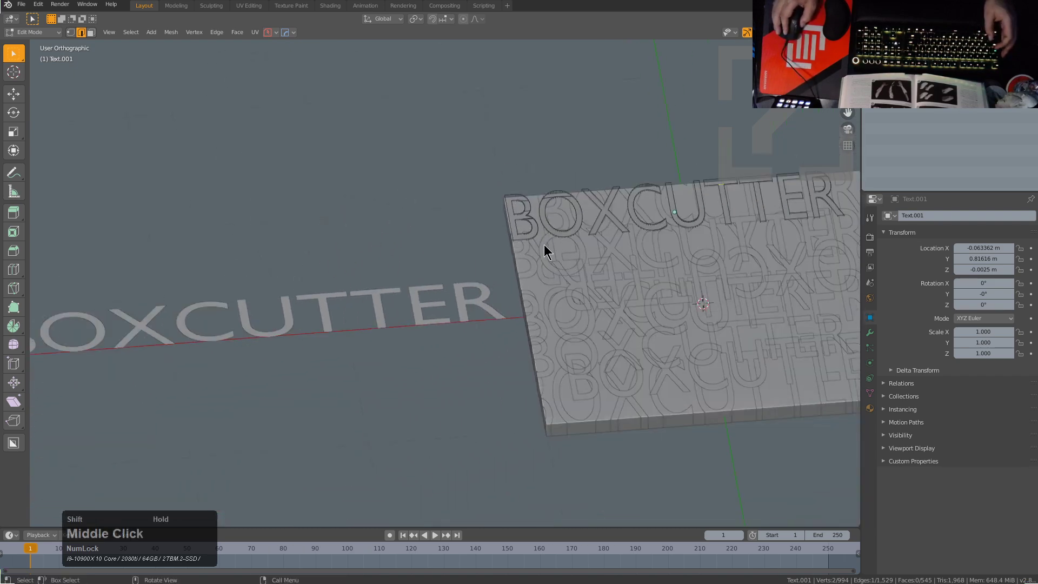
key("Tab")
Step: Add a plane below the original BOXCUTTER text, scaled to about 0.336 and stretched along X to about 1.403
key("KP_8")
key("KP_7")
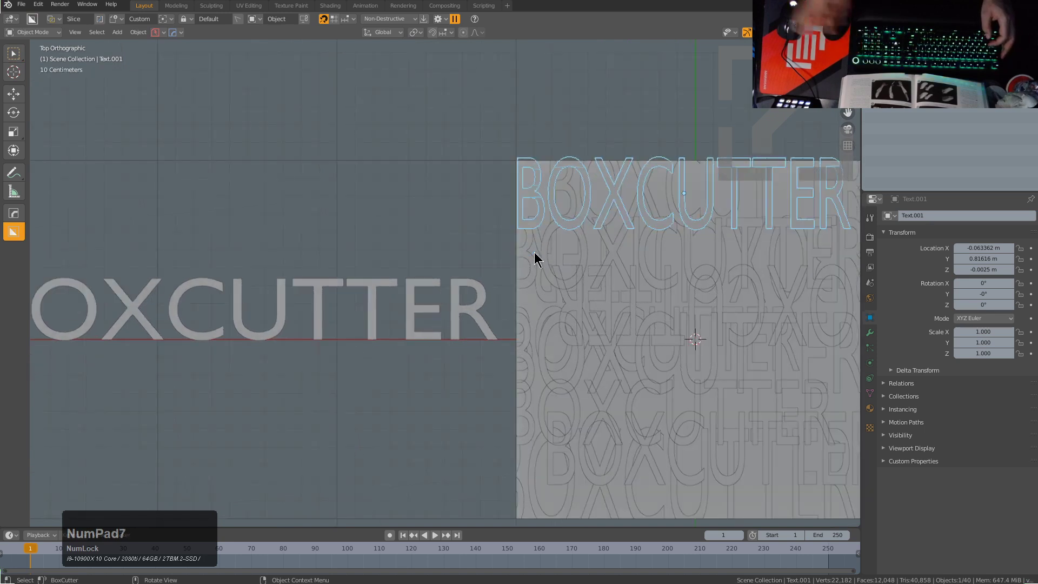
middle_click_drag(482, 331, 591, 296, "shift")
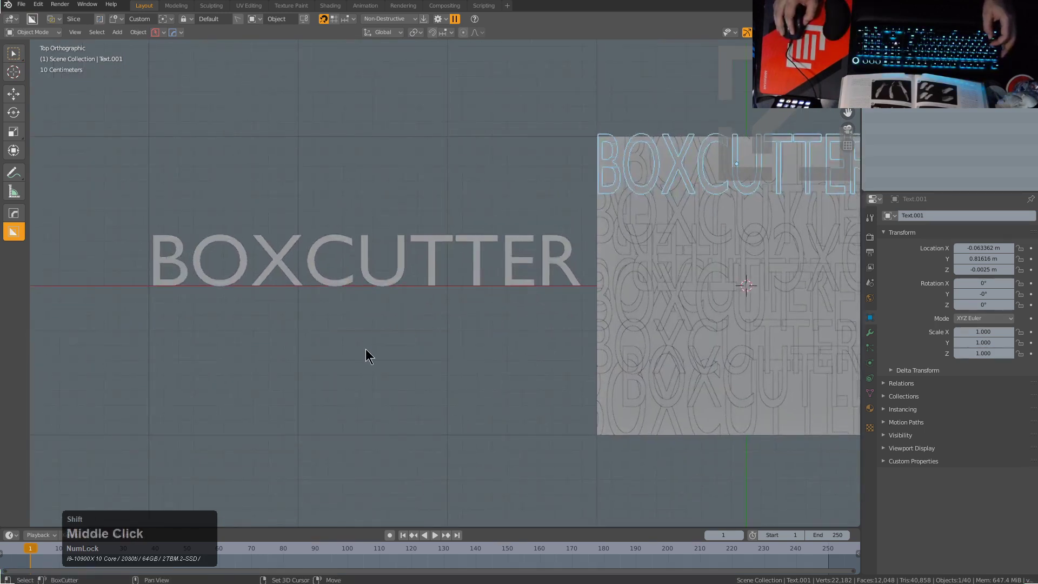
right_click(372, 364, "shift")
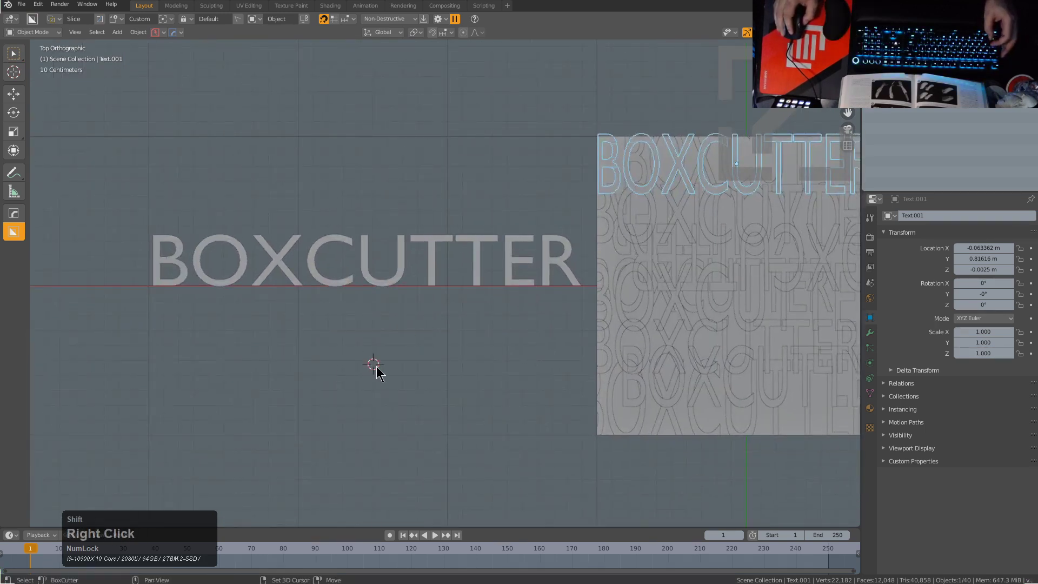
key("shift+a")
left_click(409, 309)
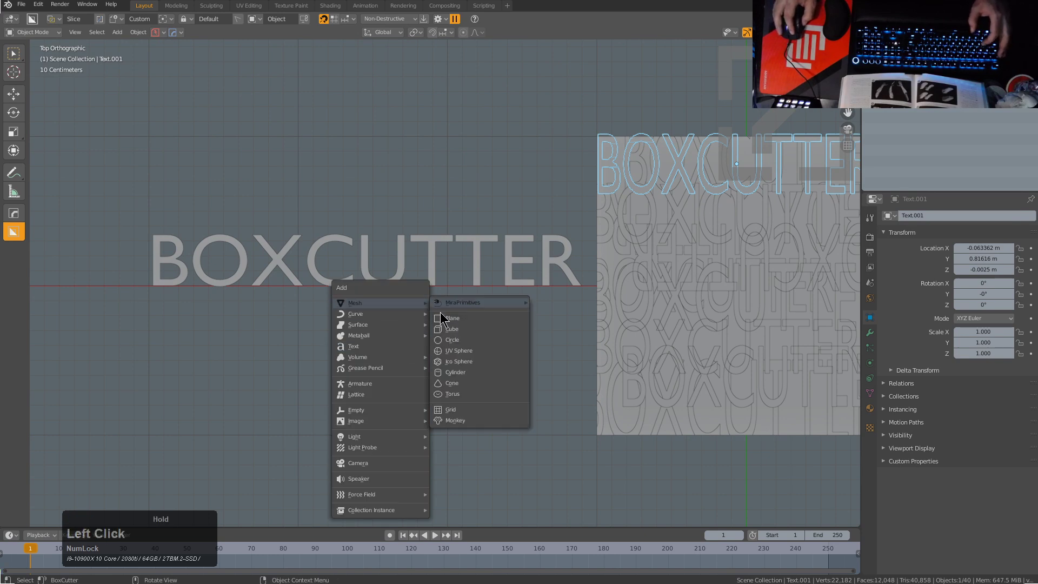
left_click(435, 318)
key("s")
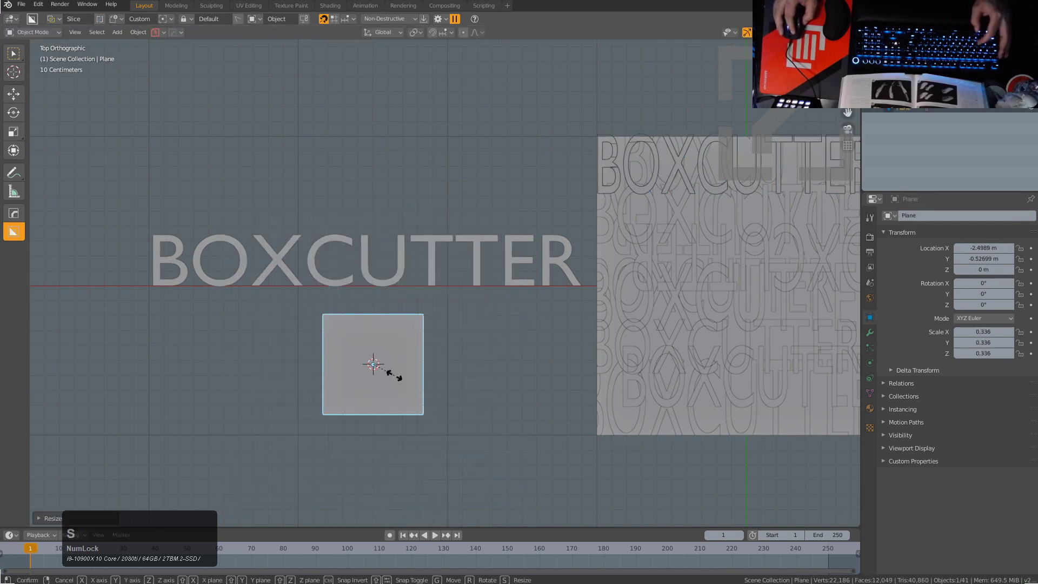
key("x")
left_click(465, 374)
Step: Duplicate the original BOXCUTTER text and move the copy along Y onto the plane, to about Y -0.673 m
left_click(404, 267)
key("shift+d")
key("y")
left_click(417, 366)
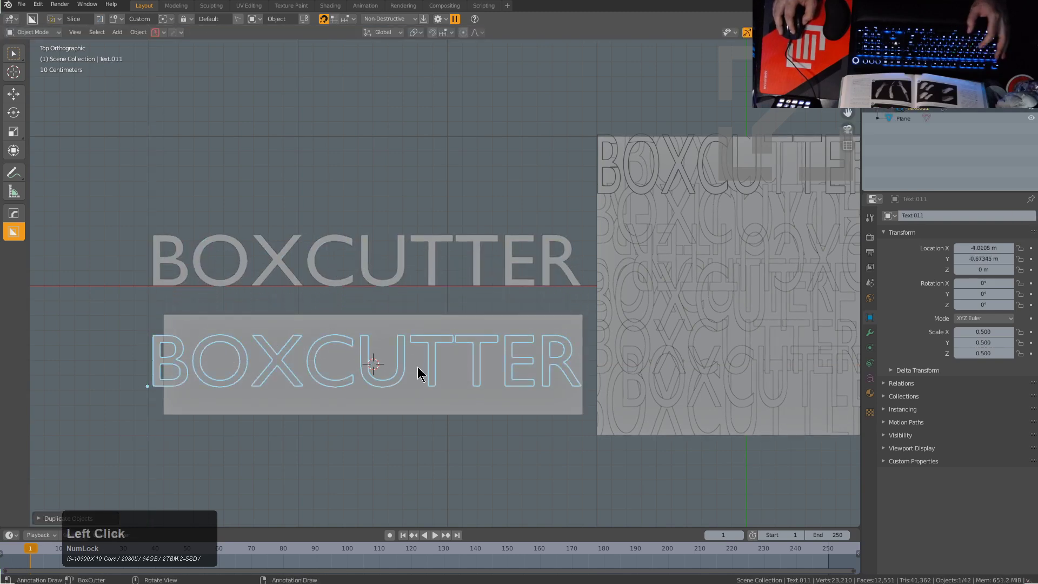
Step: Extend the plane's left edge along X until it lies beyond the B of the duplicated text
left_click(325, 354)
key("Tab")
left_click(180, 360)
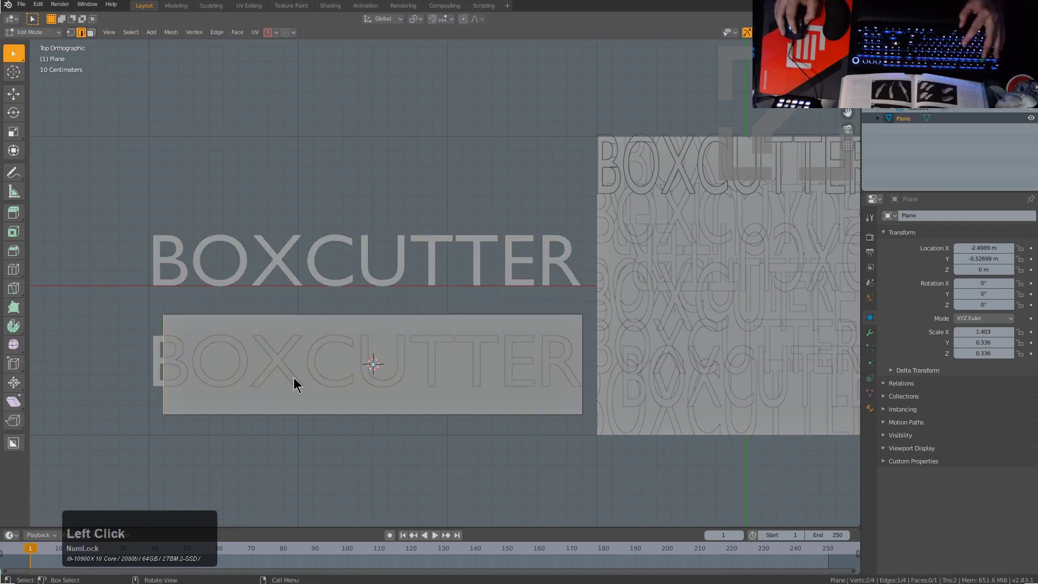
key("g")
key("x")
left_click(274, 375)
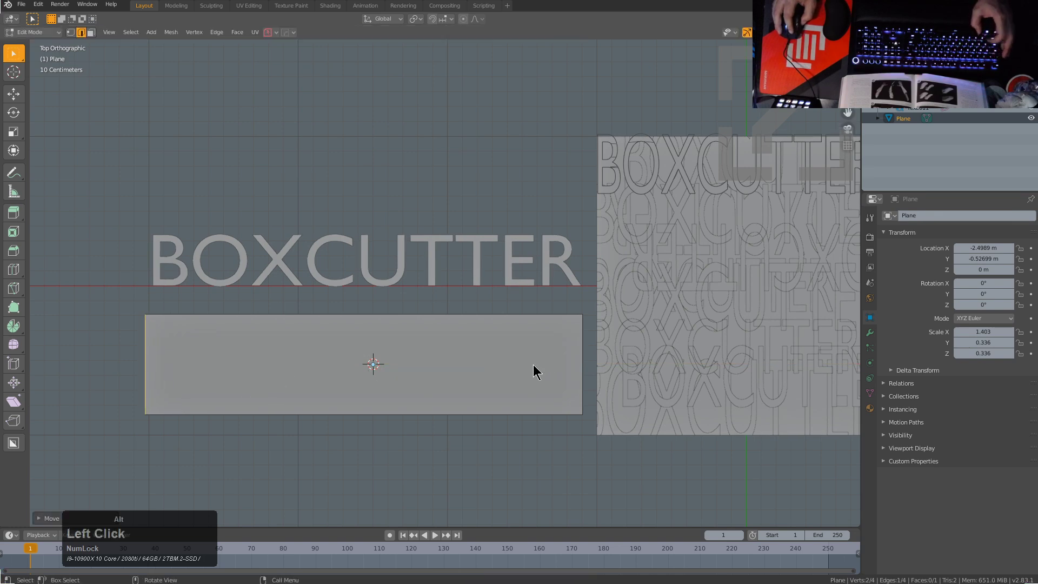
key("Tab")
Step: Switch to see-through shading with wireframes and convert the duplicated text to a curve
key("w")
key("alt+z")
left_click(438, 364)
scroll(426, 359, "up", 2)
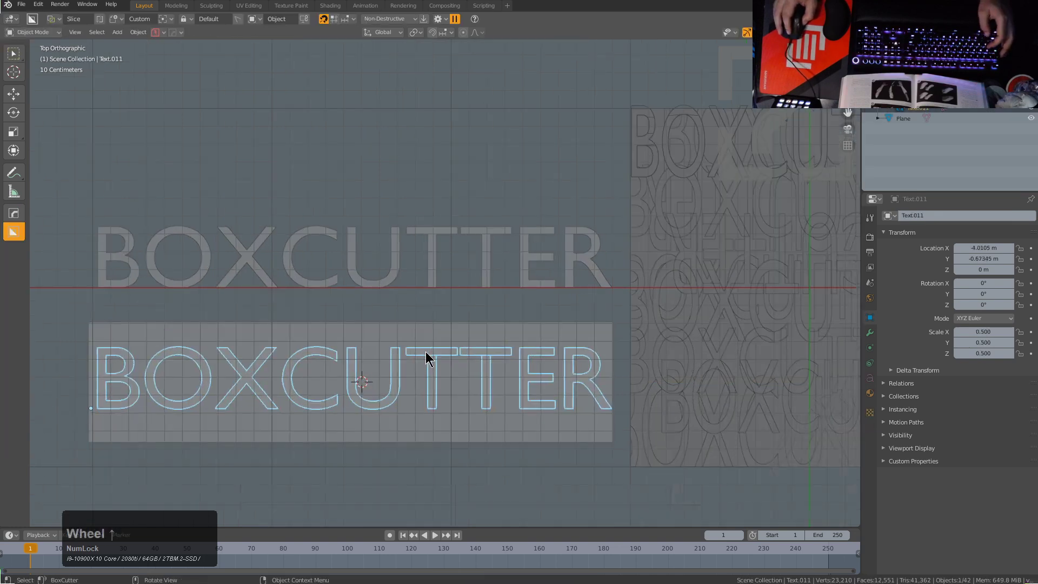
left_click(174, 32)
left_click(138, 32)
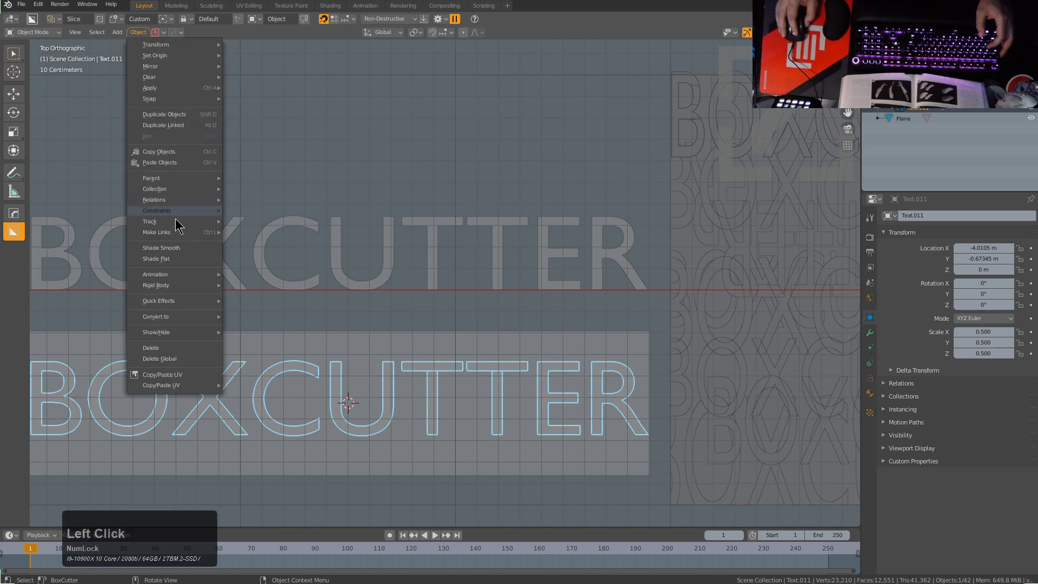
mouse_move(194, 317)
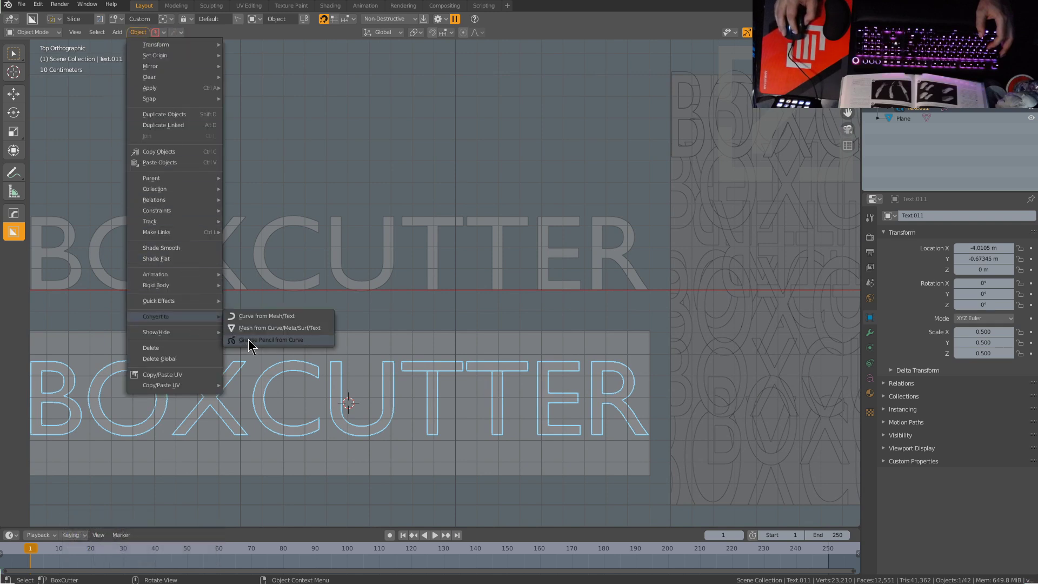
left_click(260, 327)
middle_click_drag(261, 386, 381, 341, "shift")
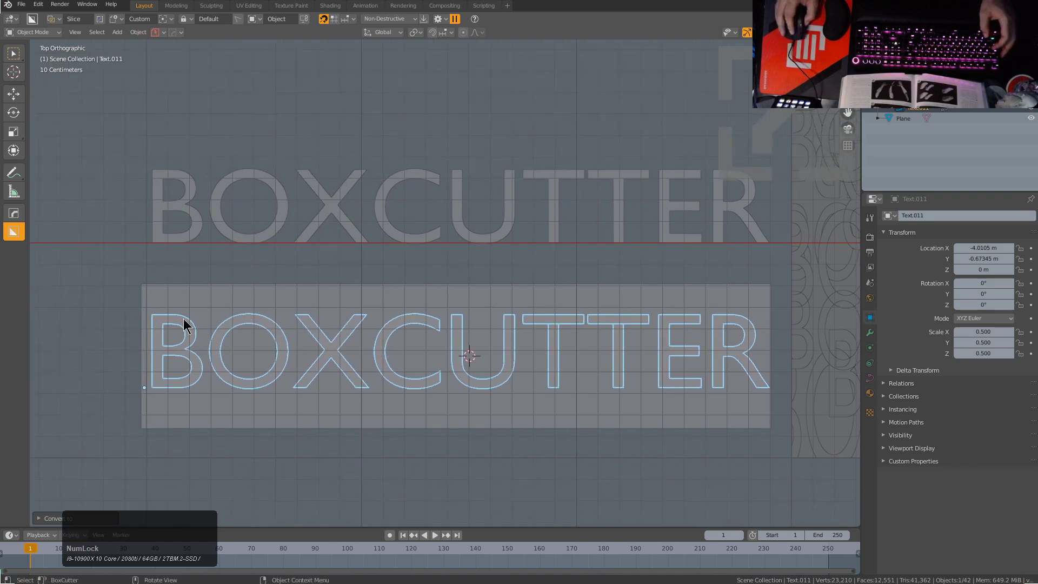
key("Tab")
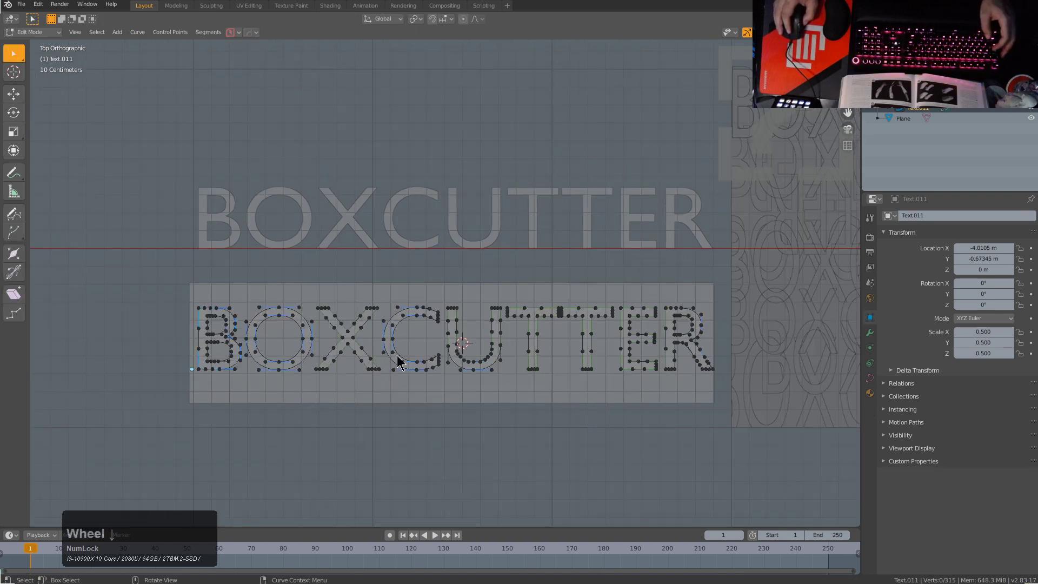
key("Tab")
Step: Add vertical loop cuts to the plane through the middle of the letters B and O
left_click(394, 325)
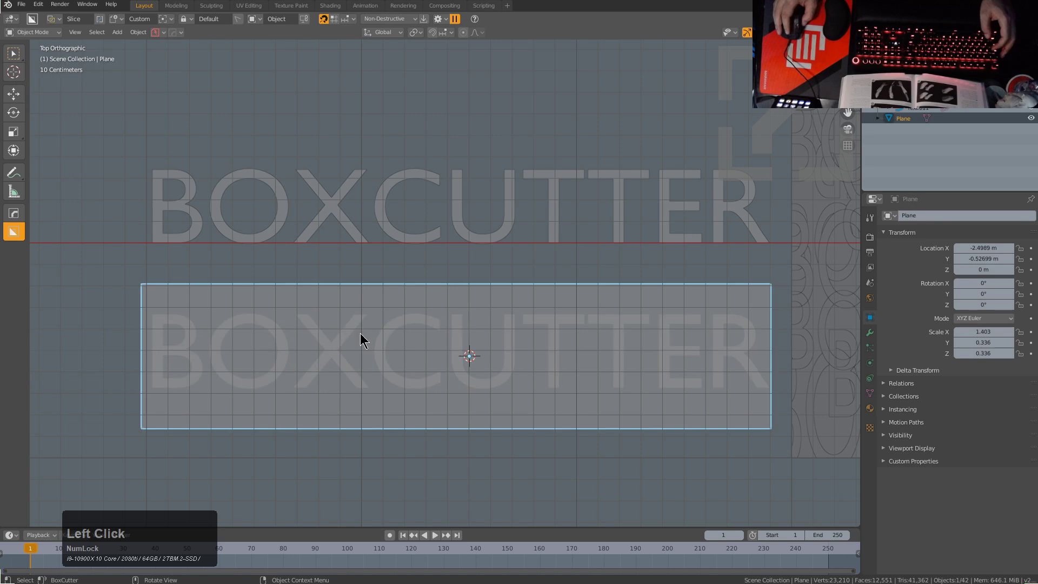
key("Tab")
middle_click_drag(263, 364, 313, 352, "shift")
scroll(263, 258, "up", 2)
key("ctrl+r")
left_click(245, 253)
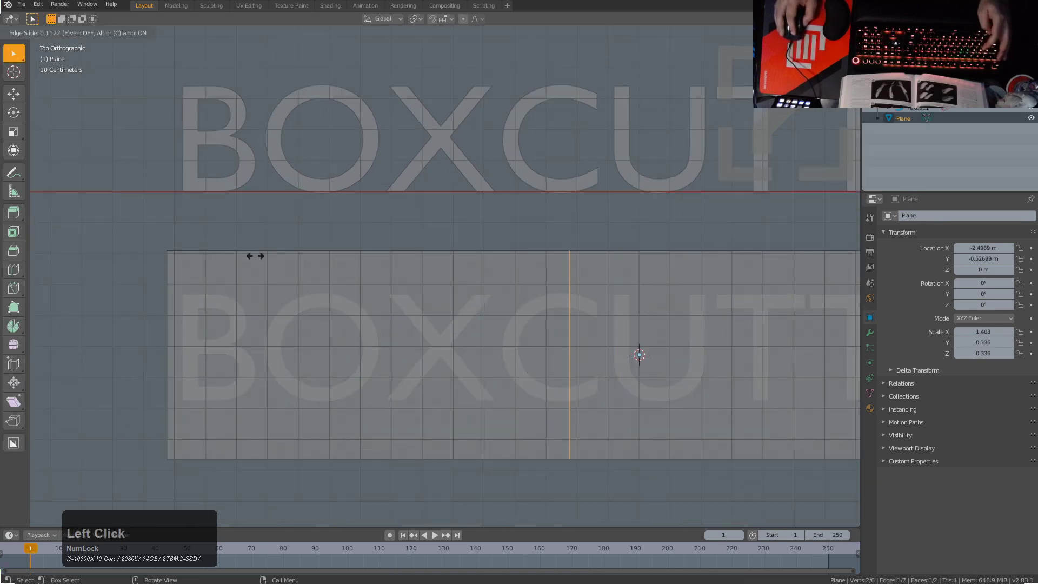
left_click(627, 267)
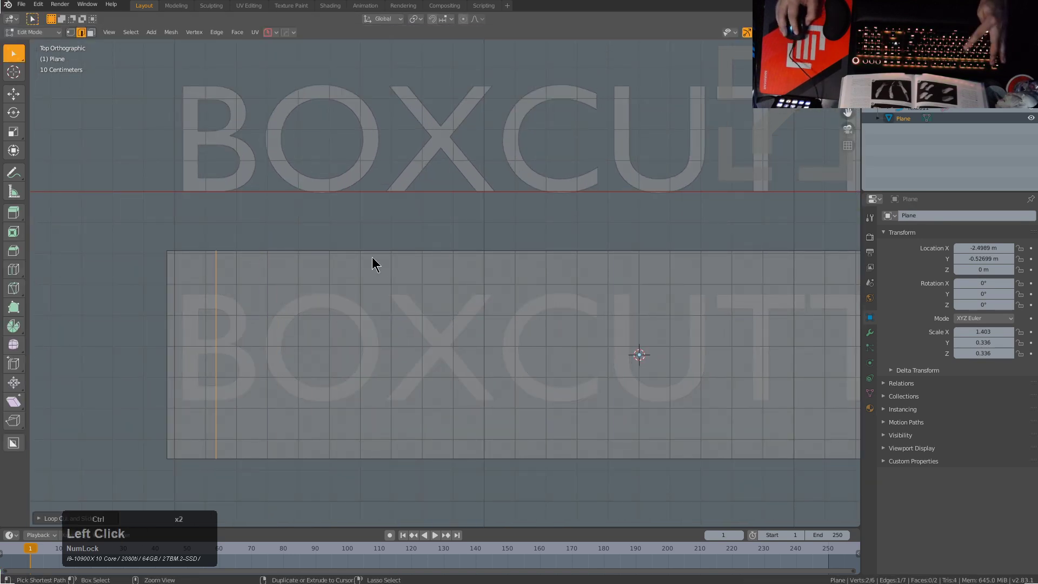
key("ctrl+r")
left_click(385, 260)
left_click(71, 236)
Step: Add vertical loop cuts to the plane through the middle of the letters X, C and U
key("ctrl+r")
left_click(464, 247)
left_click(204, 212)
key("ctrl+r")
left_click(539, 250)
left_click(344, 226)
key("ctrl+r")
left_click(710, 270)
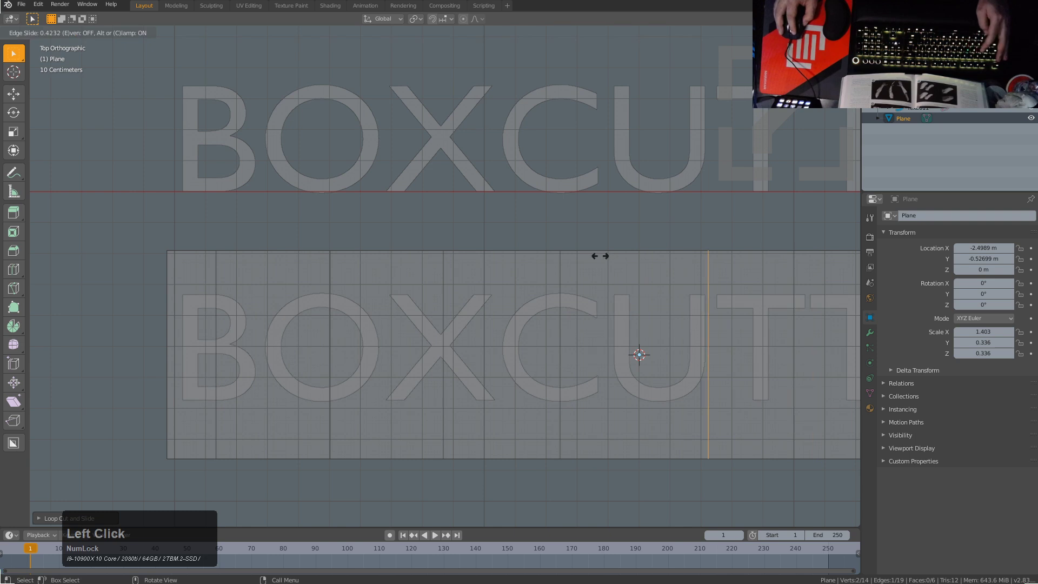
left_click(559, 250)
Step: Add a vertical loop cut to the plane through the stem of each T
key("ctrl+r")
left_click(745, 249)
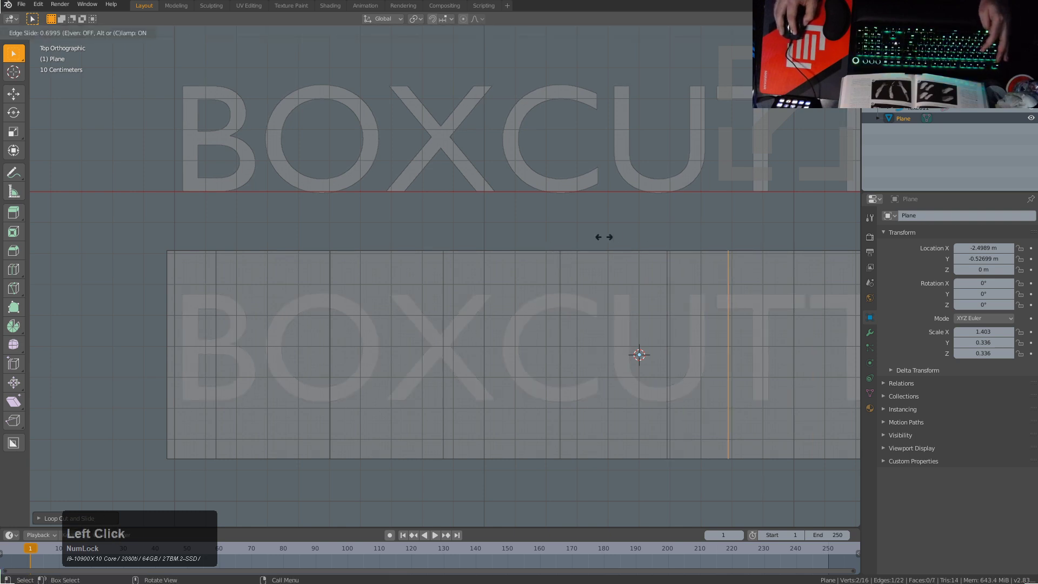
left_click(756, 265)
middle_click_drag(757, 265, 465, 225, "shift")
key("ctrl+r")
left_click(463, 213)
left_click(478, 219)
Step: Add vertical loop cuts to the plane through the letters E and R, and finish editing the mesh
key("ctrl+r")
left_click(621, 232)
left_click(594, 219)
key("ctrl+r")
left_click(660, 215)
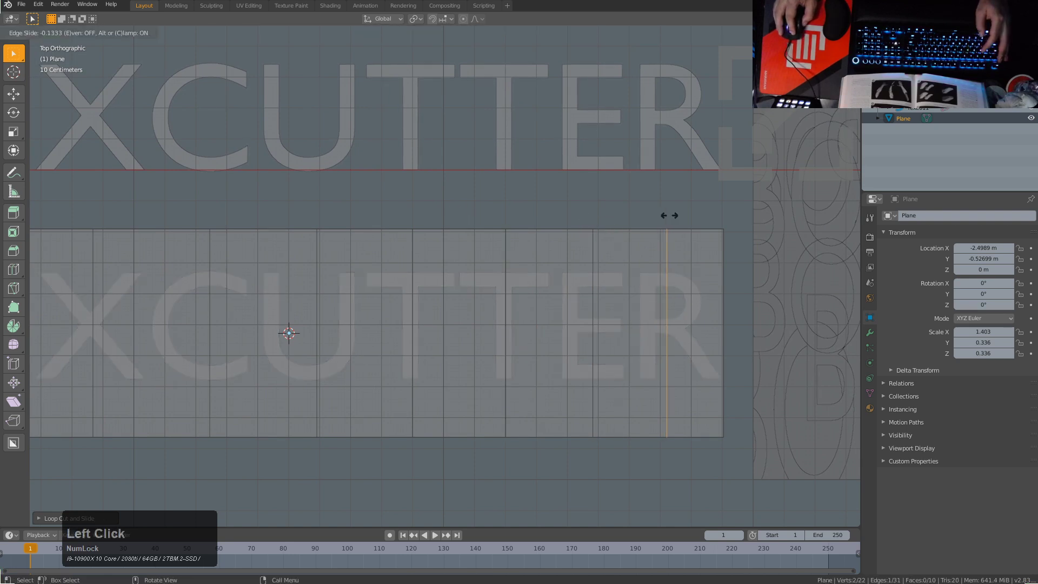
left_click(669, 216)
scroll(650, 237, "down", 2)
key("Tab")
Step: Raise the curve text along Z to about 0.139 m above the plane
middle_click_drag(498, 313, 533, 245)
left_click(534, 245)
key("g")
left_click(533, 235)
scroll(532, 250, "up", 3)
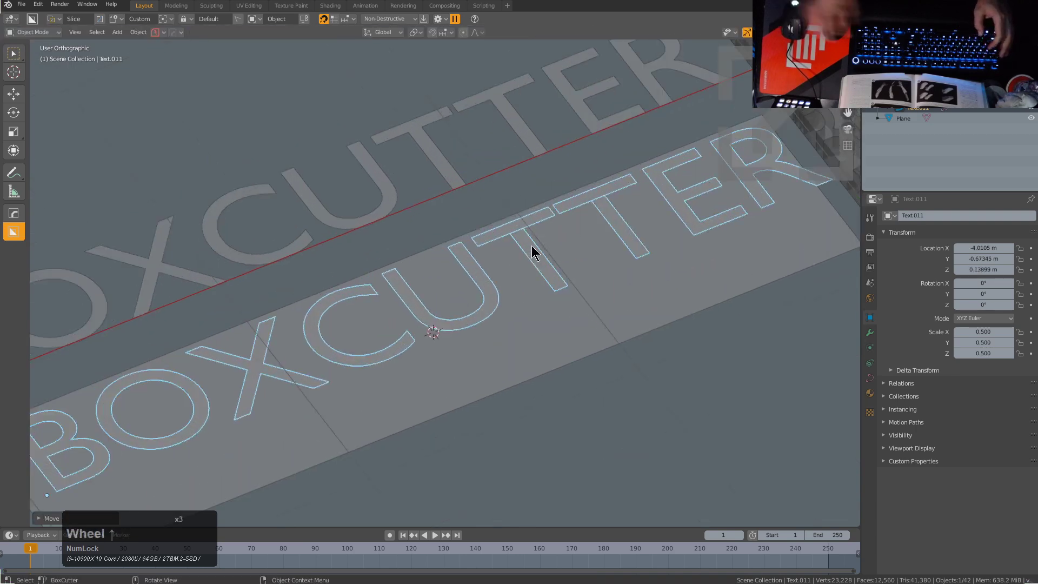
Step: Knife Project the curve text onto the loop-cut plane from the top view
key("KP_7")
key("Tab")
key("Tab")
left_click(486, 239, "shift")
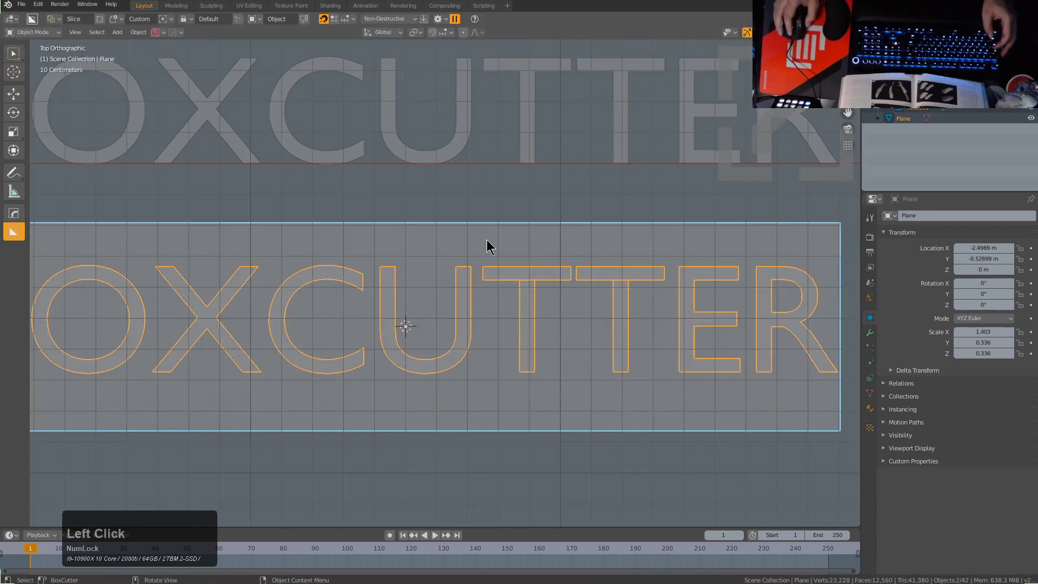
scroll(486, 239, "down", 1)
middle_click_drag(419, 251, 431, 253, "shift")
scroll(430, 253, "down", 2)
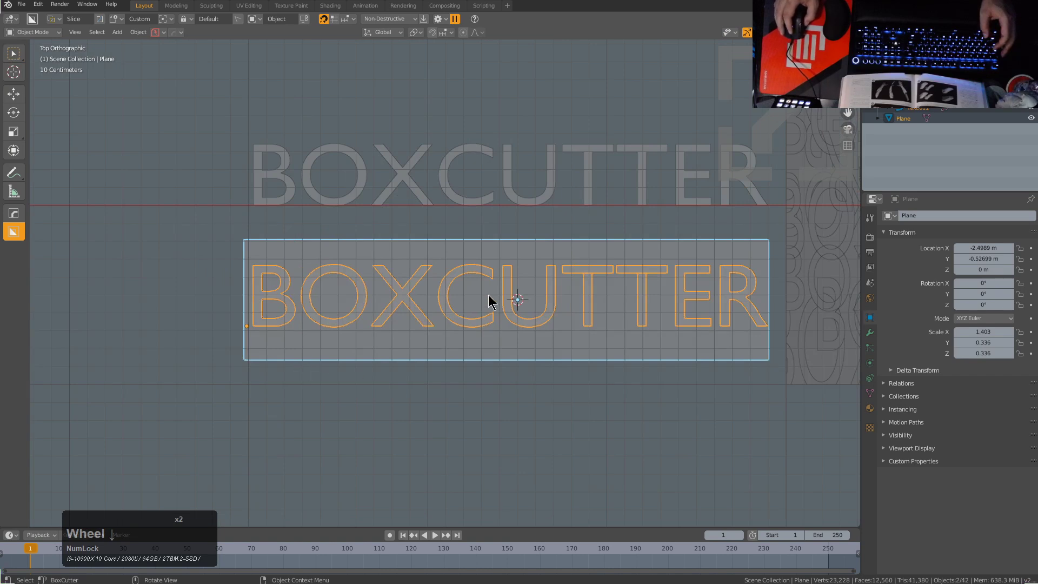
left_click(498, 273)
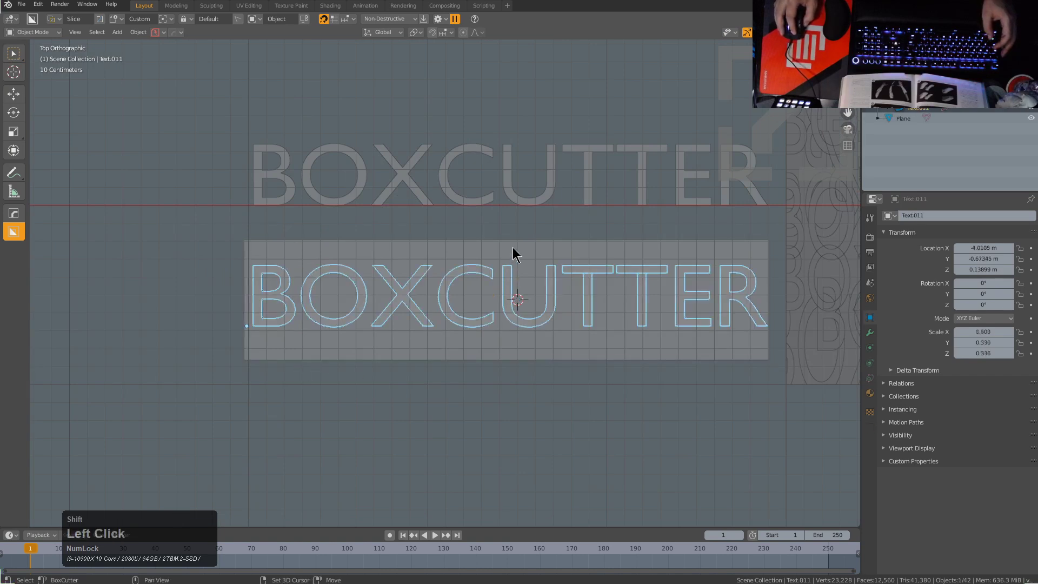
key("Tab")
key("F3")
type("knife")
left_click(535, 297)
scroll(470, 283, "up", 3)
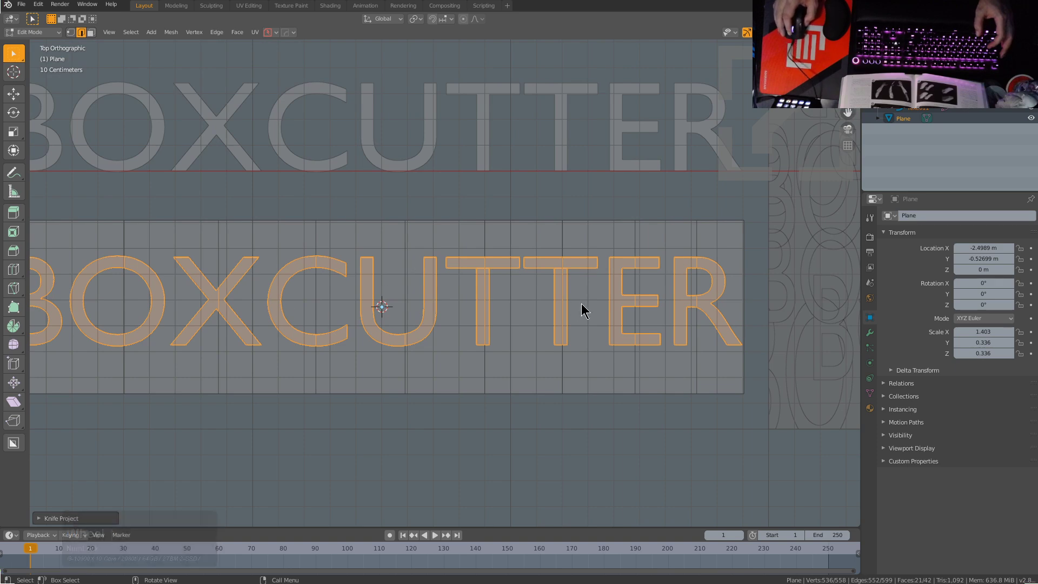
Step: Separate the projected letter faces from the plane into their own object and finish editing the mesh
key("p")
left_click(535, 257)
scroll(518, 312, "down", 2)
key("Tab")
Step: Delete the leftover plane and the raised curve text, keeping only the separated lettering
mouse_move(515, 311)
middle_mouse_down()
mouse_move(539, 212)
mouse_move(510, 309)
middle_mouse_up()
key("a")
left_click(510, 311)
left_click(515, 247)
key("x")
left_click(515, 247)
left_click(469, 277)
Step: Compare the topology of the separated lettering with that of the original text
middle_click_drag(469, 277, 250, 309)
scroll(471, 289, "up", 3)
scroll(510, 282, "down", 2)
middle_click(489, 284, "alt")
key("v")
left_click(480, 289)
key("a")
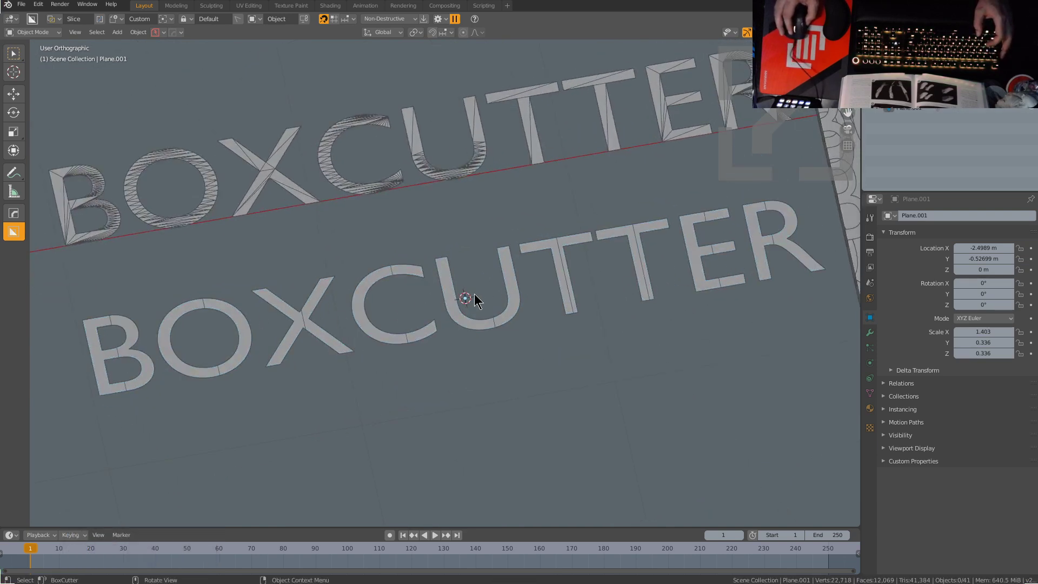
middle_click_drag(563, 269, 651, 269)
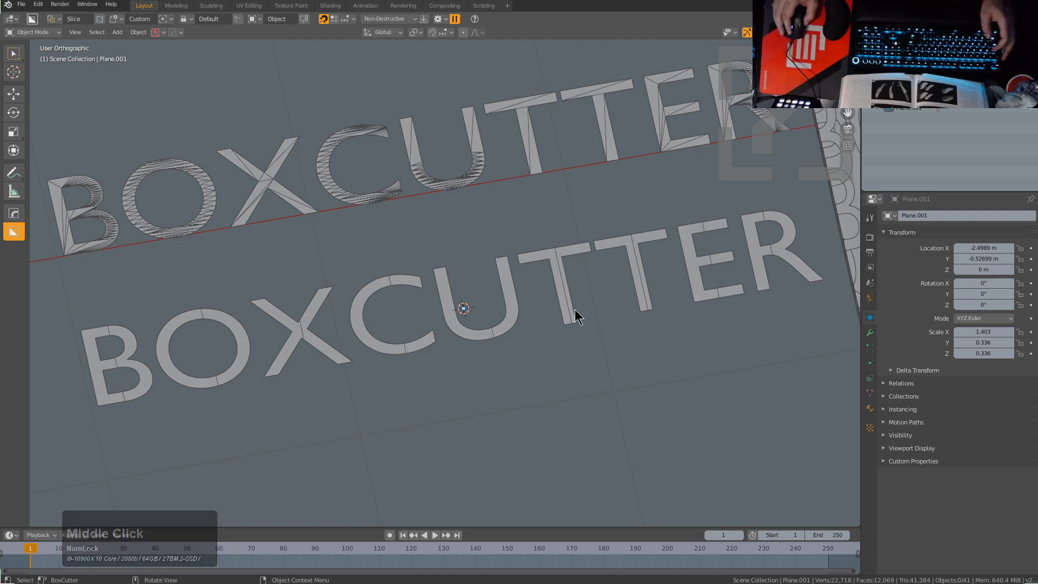
Step: Add a cube at the lettering and flatten it along Z to a scale of about 0.099
scroll(490, 335, "down", 3)
middle_click_drag(491, 342, 475, 371)
scroll(568, 255, "down", 1)
key("shift+a")
mouse_move(564, 248)
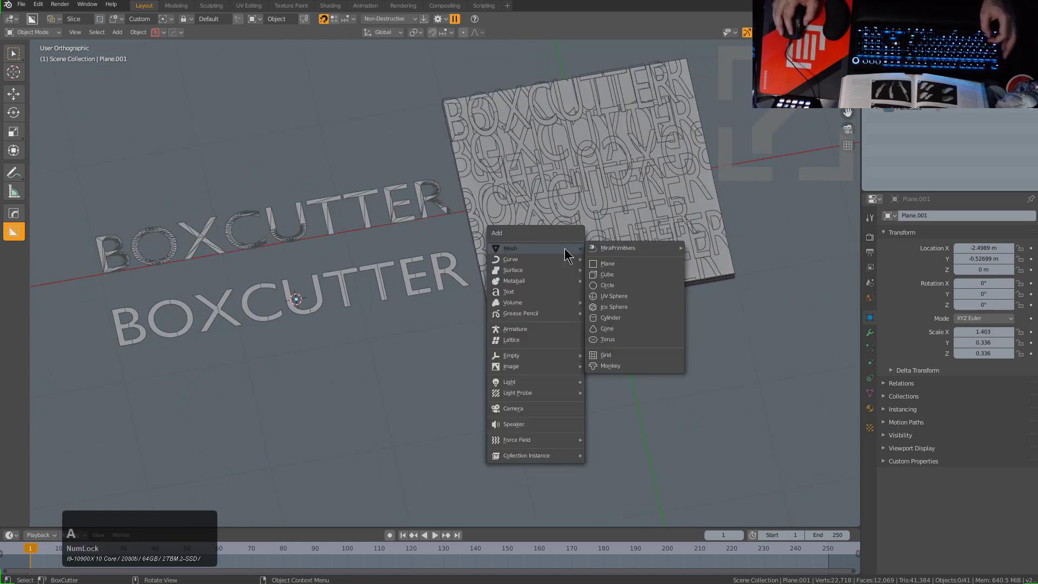
left_click(609, 274)
key("s")
key("z")
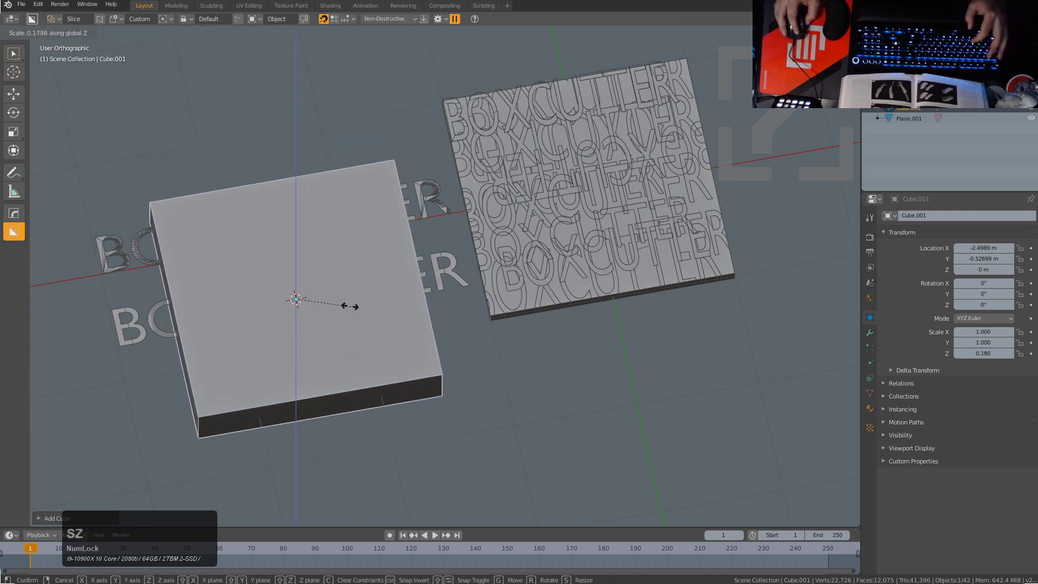
left_click(325, 300)
Step: Move the flattened cube below the lettering in the top view, to about X -2.57 m, Y -1.98 m
key("KP_7")
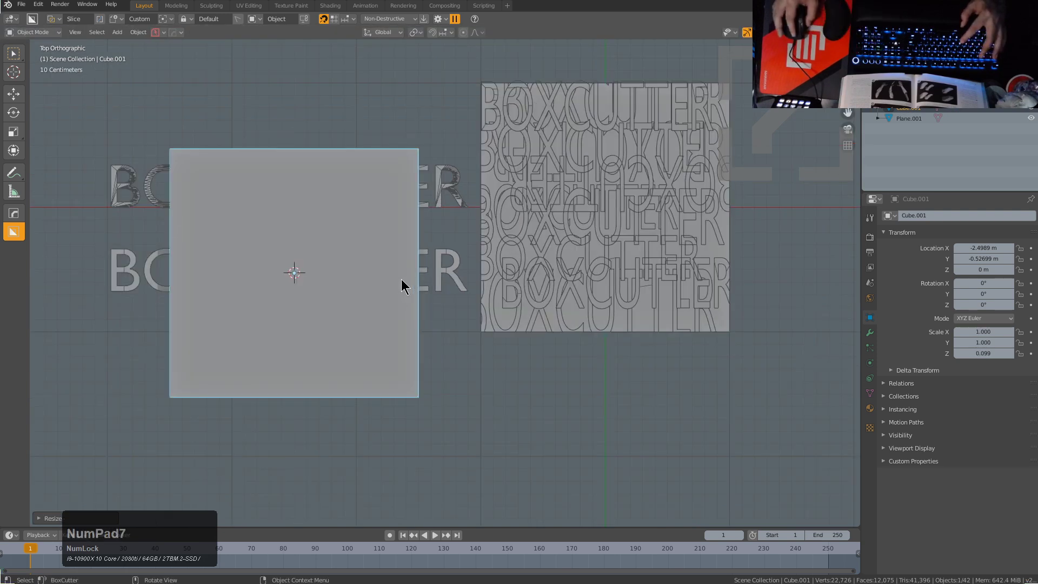
key("g")
left_click(396, 452)
middle_click_drag(396, 451, 494, 332, "shift")
scroll(484, 336, "up", 2)
Step: Set the separated lettering as the custom cutter shape and try a slice on the upper part of the cube
left_click(417, 143)
left_click(415, 158)
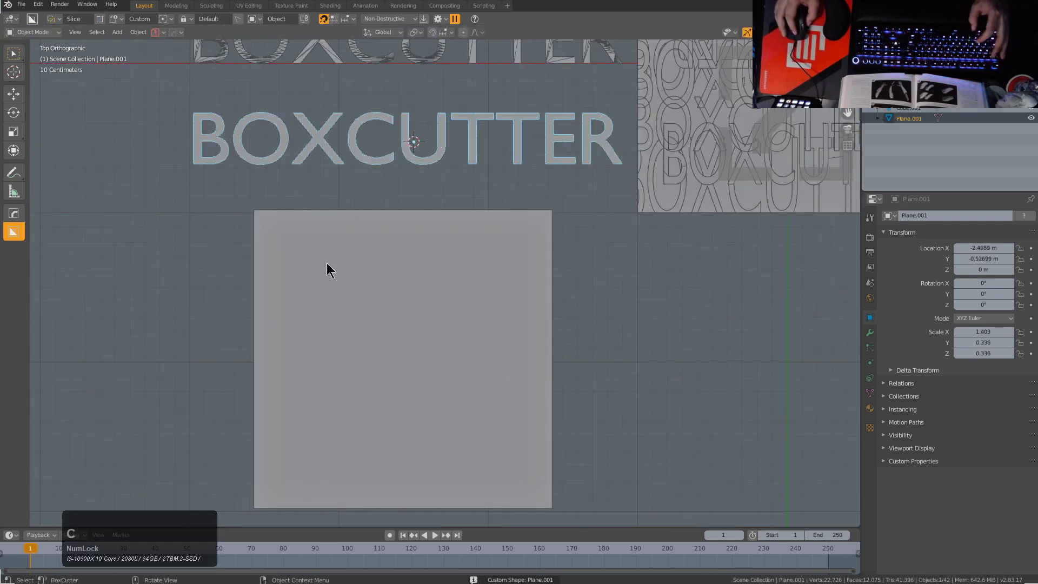
left_click(332, 297)
left_click_drag(244, 208, 423, 265)
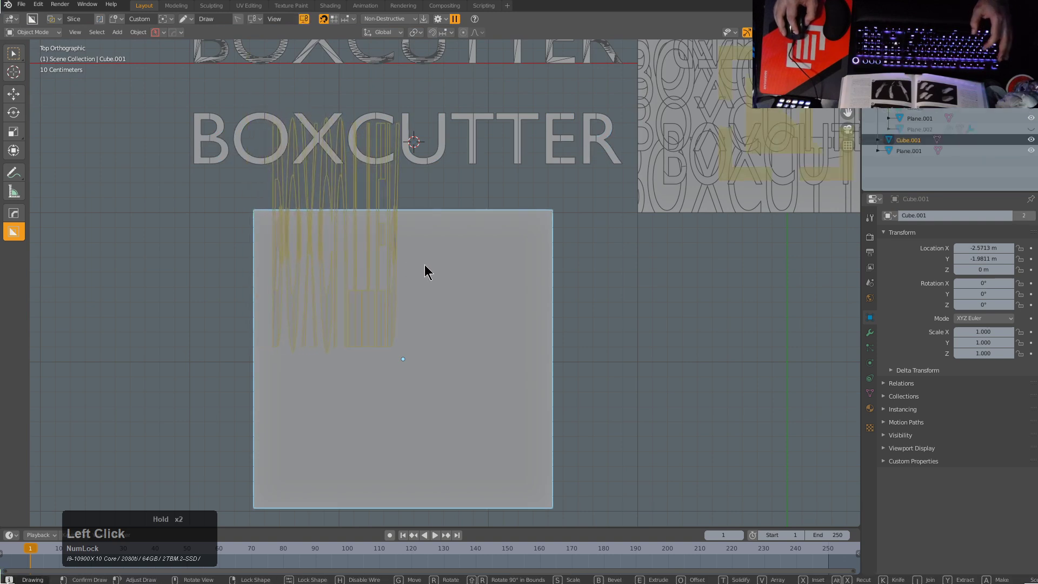
right_click(424, 264)
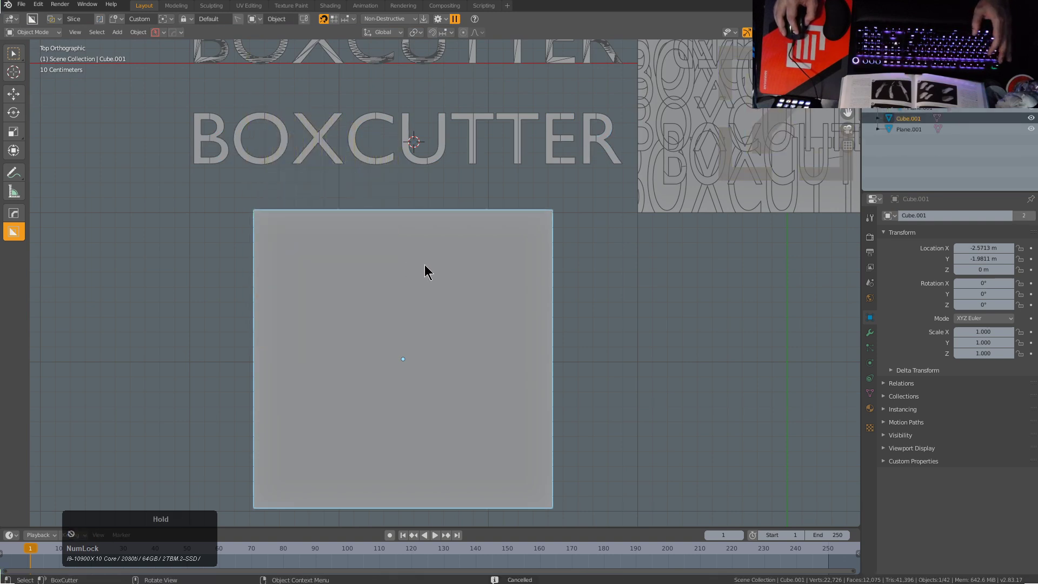
Step: Apply the scale of the separated lettering
left_click(421, 165)
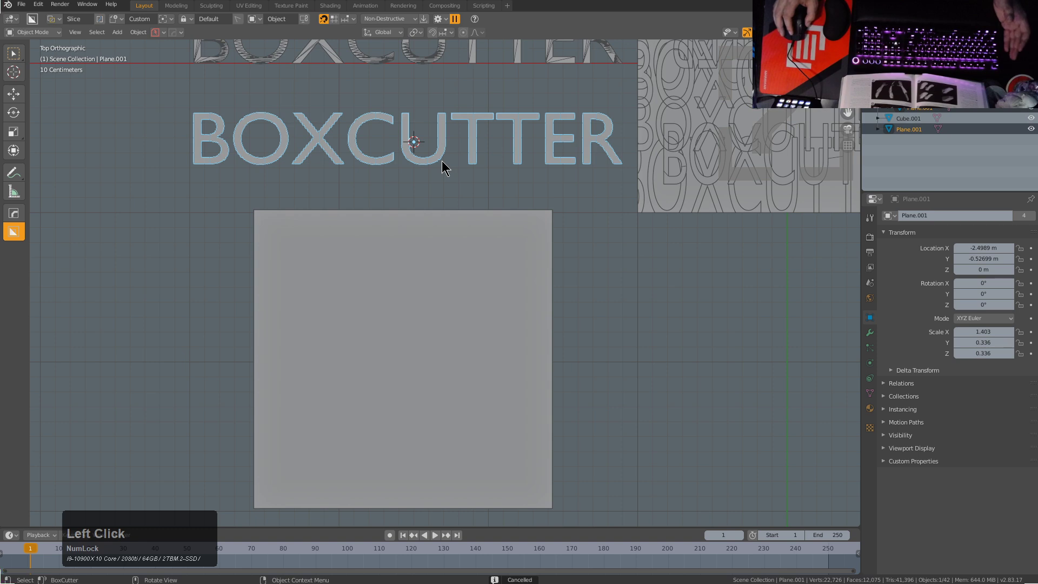
key("ctrl+a")
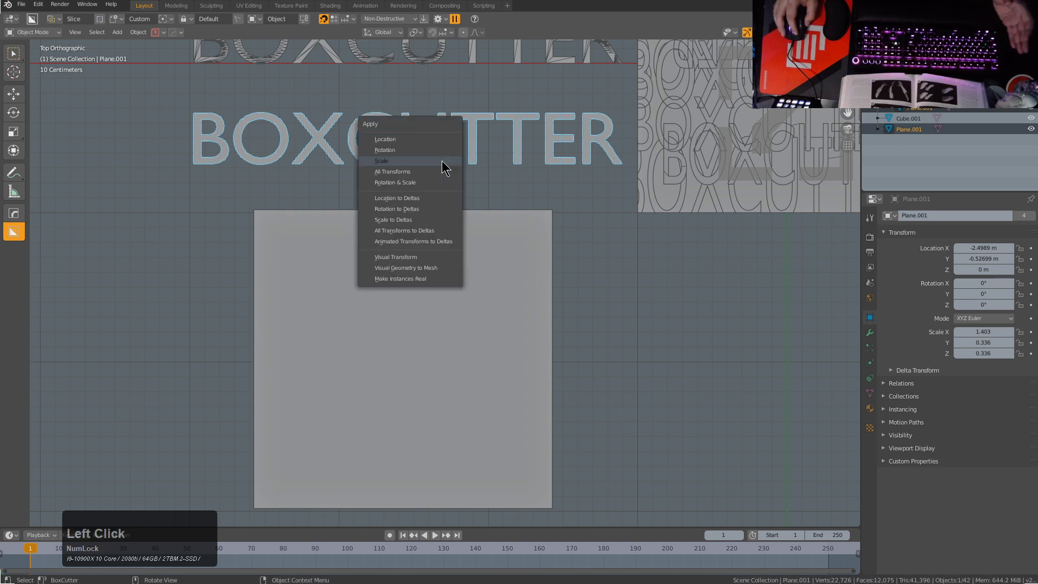
left_click(442, 161)
Step: Slice the lettering across the cube's upper edge and again in a second row directly beneath it
left_click(263, 221)
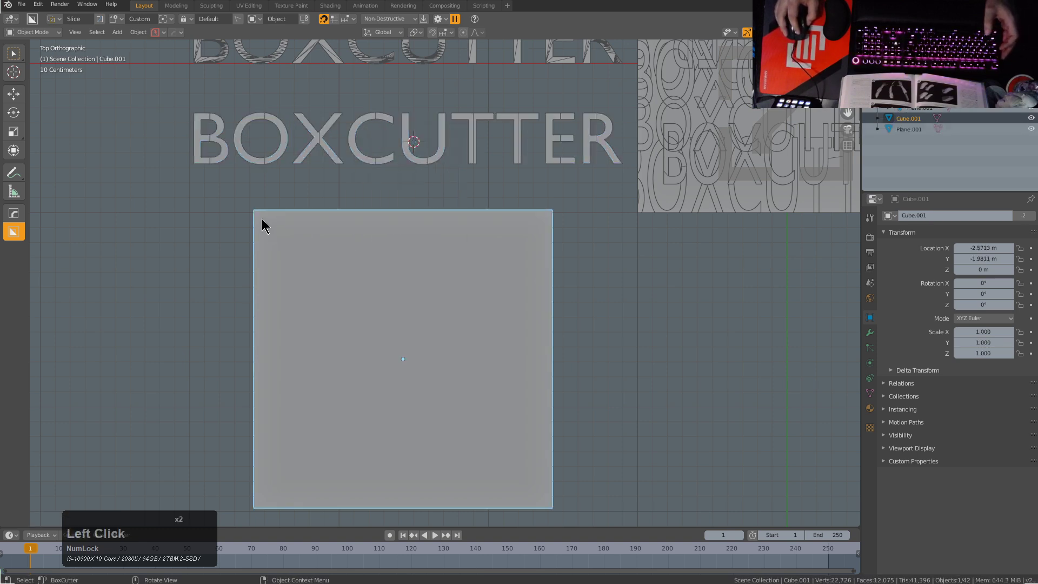
left_click_drag(251, 204, 358, 246)
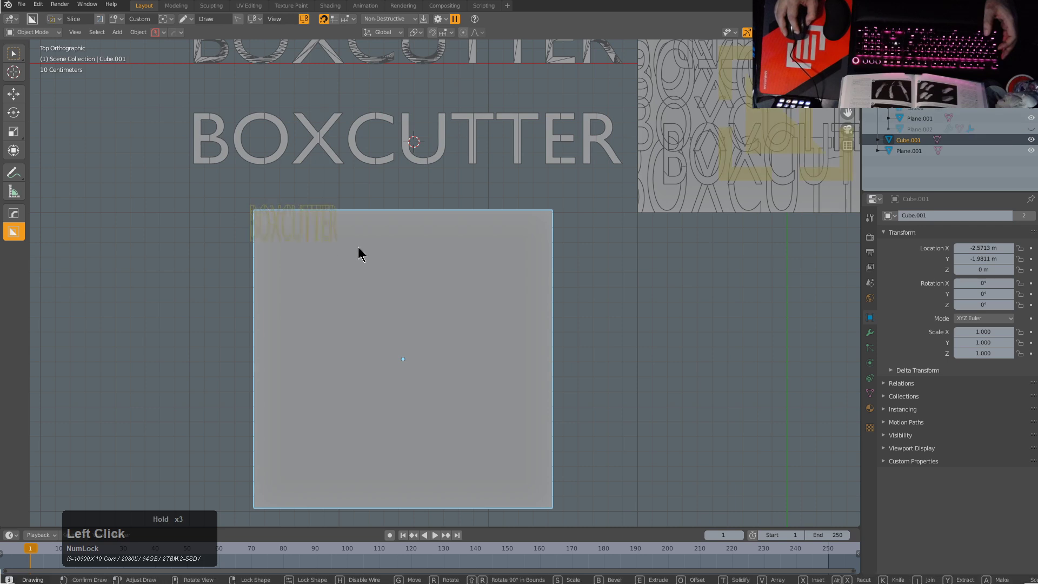
double_click(530, 284)
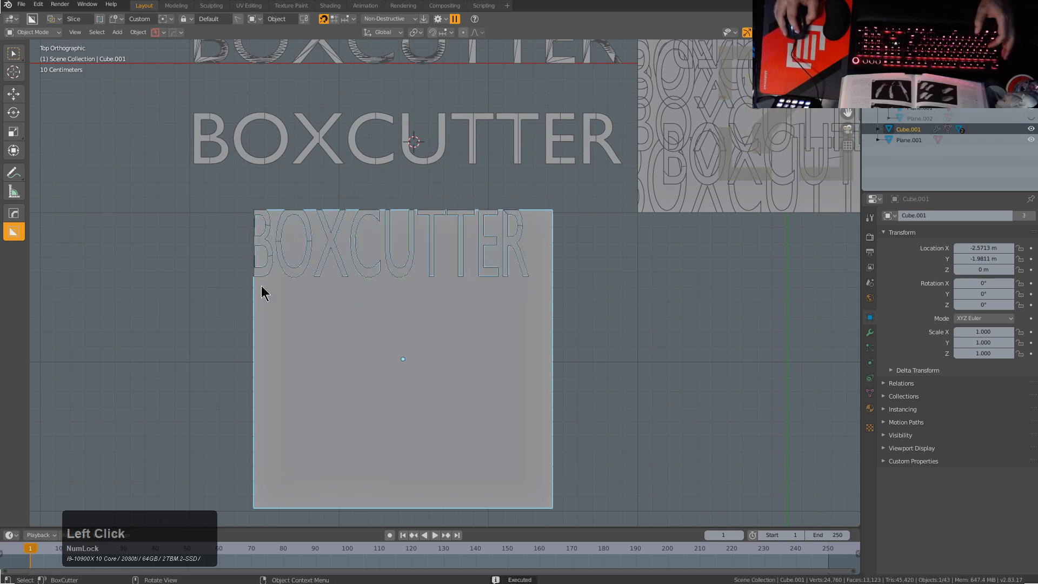
mouse_move(225, 285)
left_mouse_down()
mouse_move(426, 343)
mouse_move(522, 353)
left_mouse_up()
double_click(533, 357)
Step: Slice a third lettering row just below the cube's middle and two more overlapping rows near its lower edge
mouse_move(507, 366)
middle_mouse_down("shift")
mouse_move(465, 322)
mouse_move(421, 336)
middle_mouse_up("shift")
left_click(243, 311)
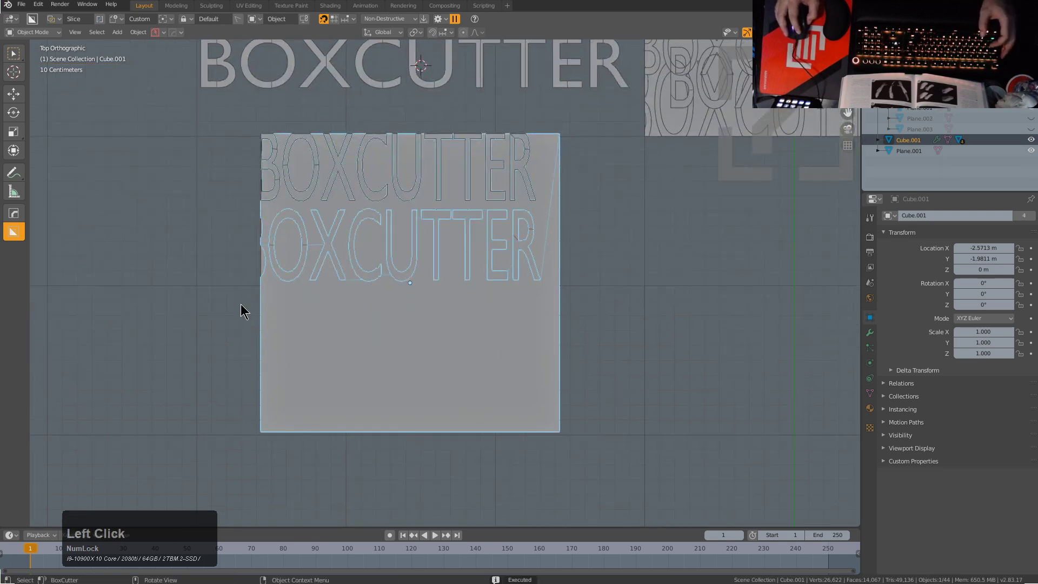
mouse_move(249, 293)
left_mouse_down()
mouse_move(591, 369)
mouse_move(579, 368)
left_mouse_up()
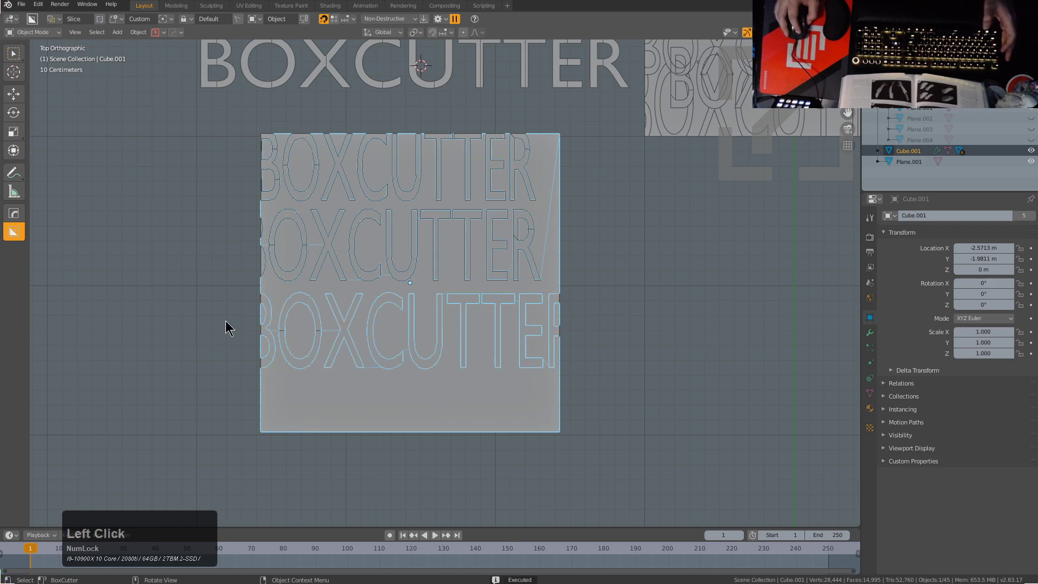
left_click_drag(227, 327, 459, 405)
mouse_move(512, 431)
left_mouse_down()
mouse_move(539, 424)
mouse_move(319, 347)
left_mouse_up()
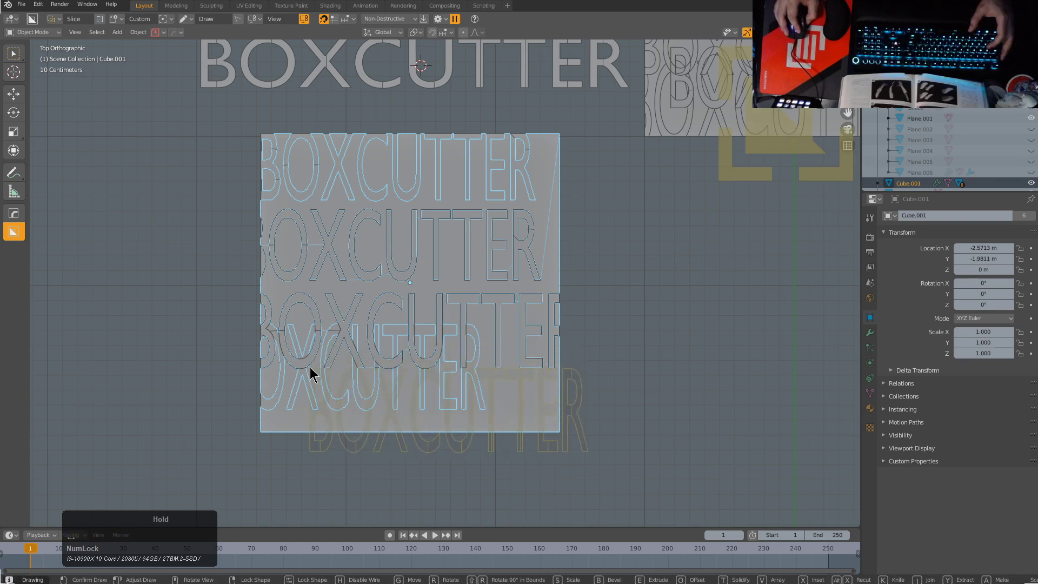
left_click(438, 281)
Step: Slice further overlapping lettering over the cube's second row, over its first row and across the gap between them
mouse_move(586, 238)
left_mouse_down()
mouse_move(408, 273)
mouse_move(280, 315)
left_mouse_up()
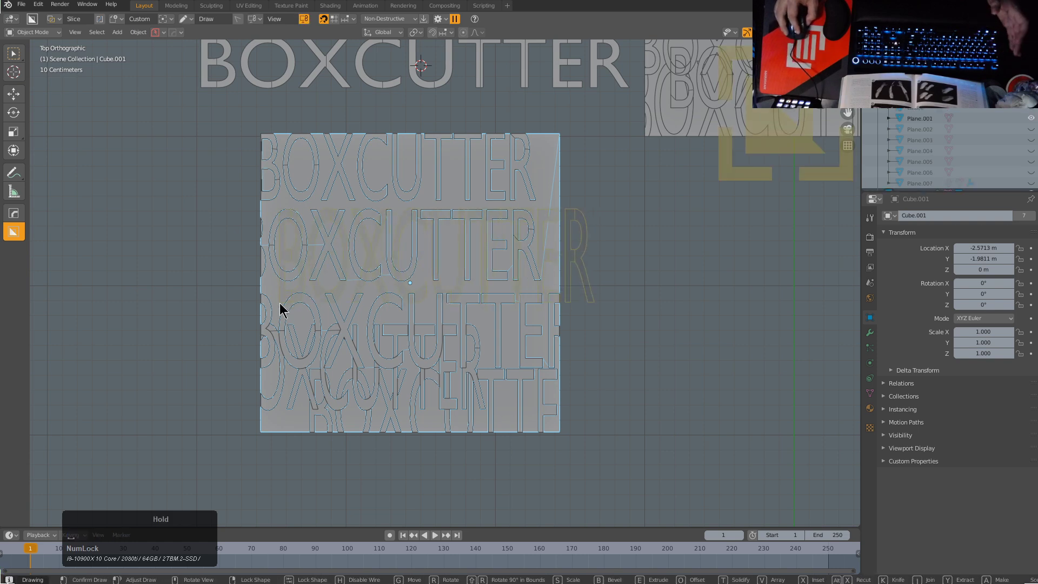
mouse_move(281, 310)
left_mouse_down()
mouse_move(329, 268)
mouse_move(346, 232)
left_mouse_up()
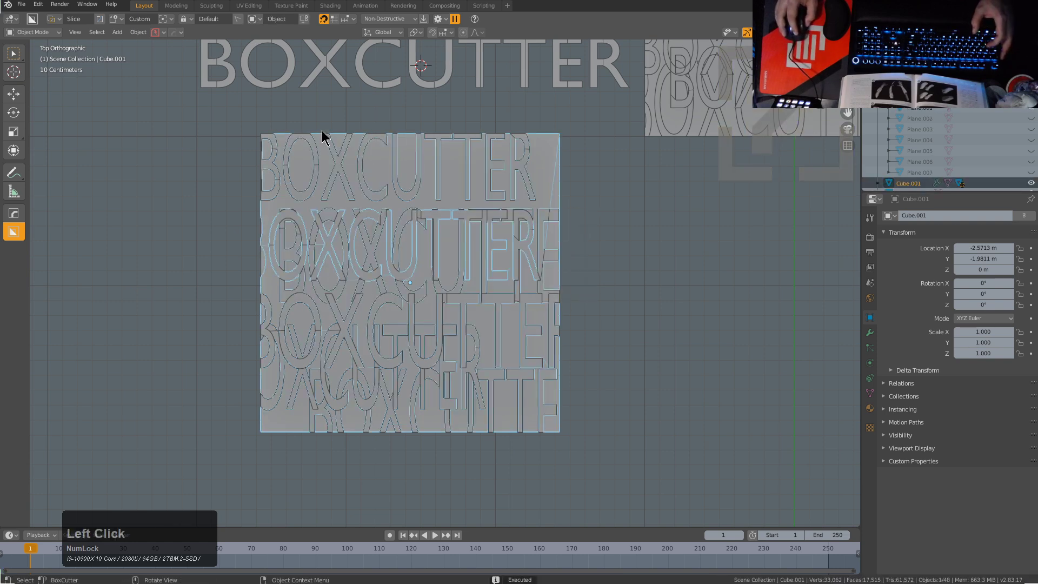
left_click_drag(477, 188, 549, 186)
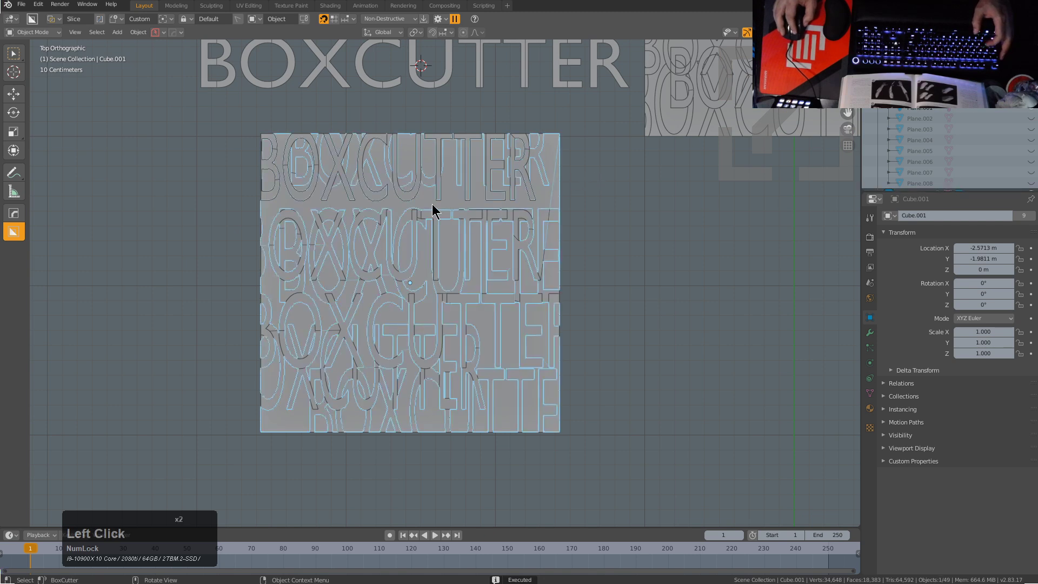
left_click_drag(468, 205, 281, 237)
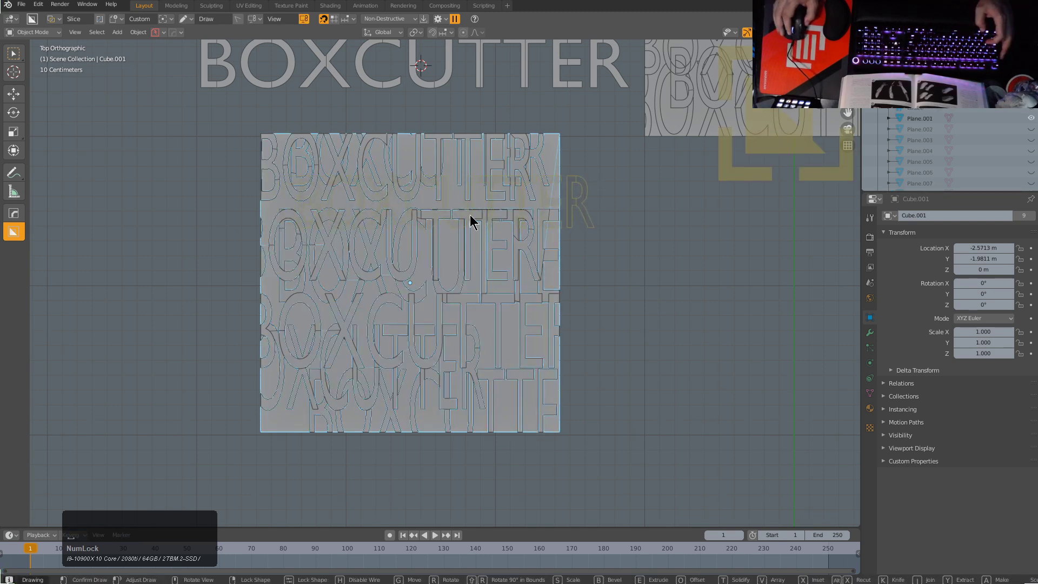
mouse_move(470, 220)
middle_mouse_down()
mouse_move(442, 296)
mouse_move(449, 269)
middle_mouse_up()
left_click(447, 257)
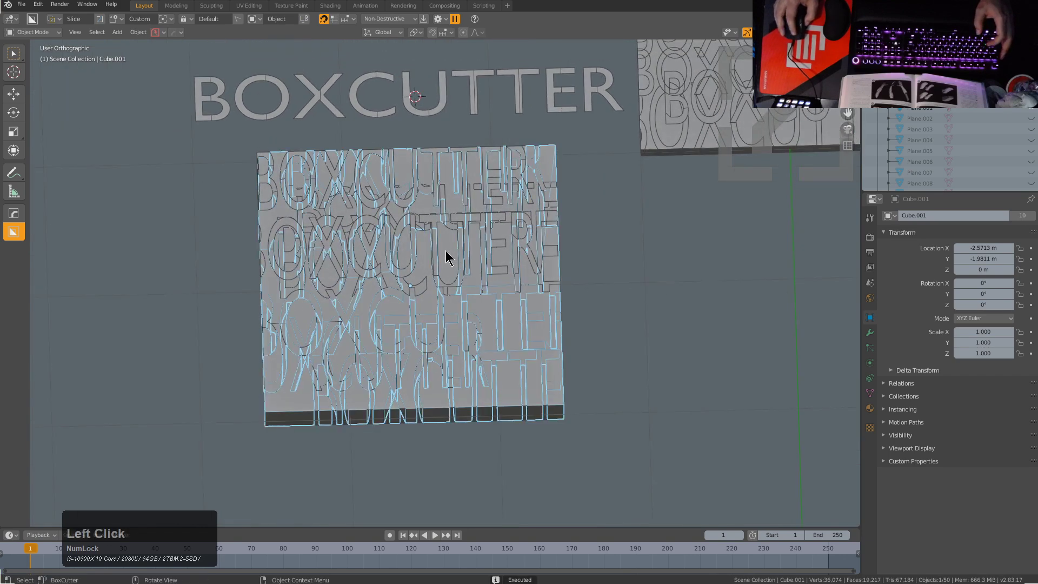
key("KP_7")
left_click(446, 258)
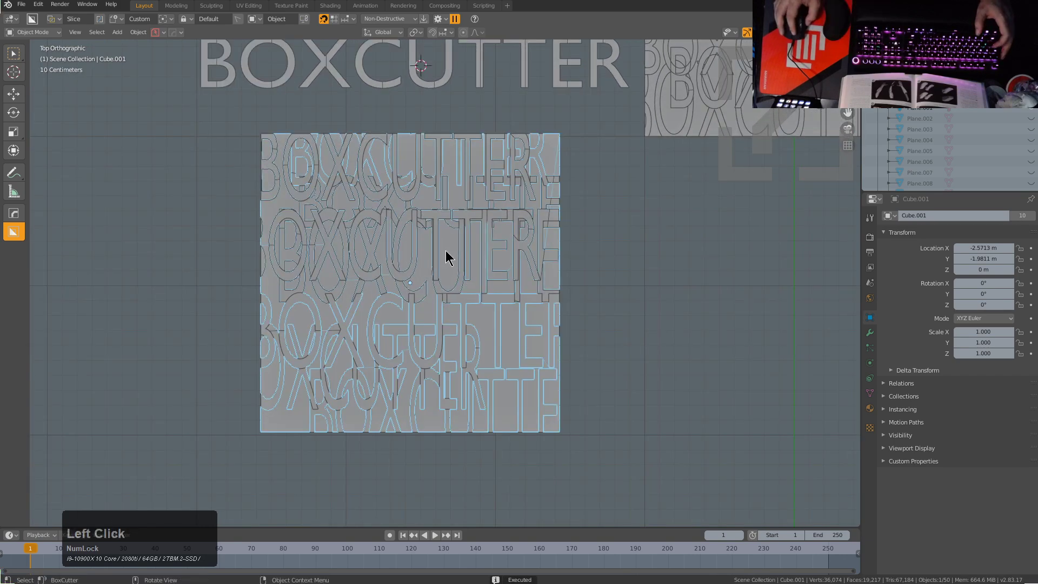
Step: Slice one rotated lettering column vertically through the full height of the cube, slightly right of its centre
mouse_move(460, 331)
left_mouse_down()
mouse_move(486, 449)
mouse_move(498, 443)
left_mouse_up()
right_click(497, 443)
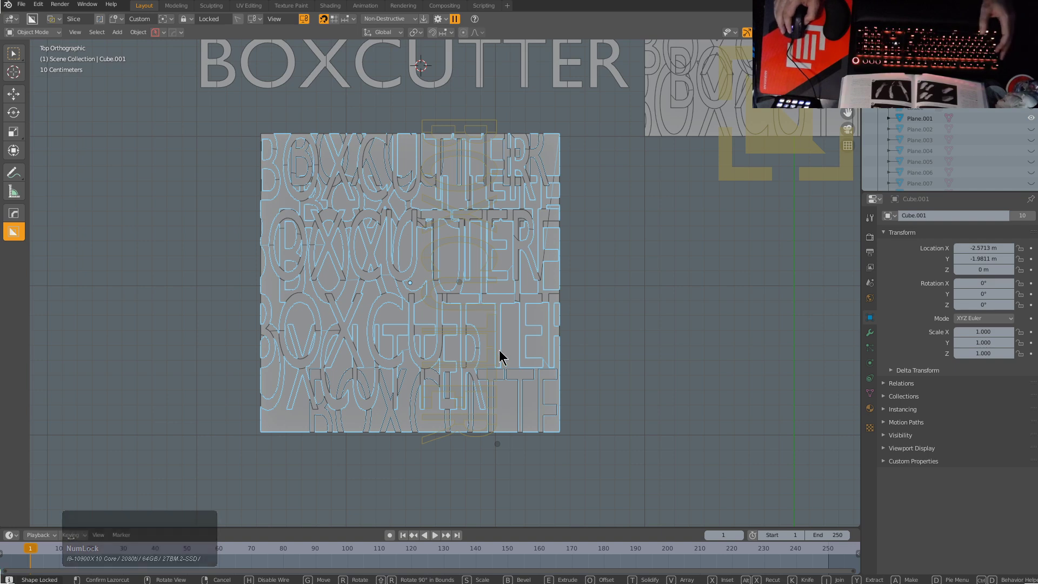
left_click(489, 329)
Step: Compare the cuts on the two sliced cubes and the two lettering versions
middle_click_drag(489, 328, 475, 259)
scroll(420, 221, "down", 1)
scroll(421, 222, "down", 1)
scroll(472, 266, "down", 1)
scroll(429, 251, "up", 2)
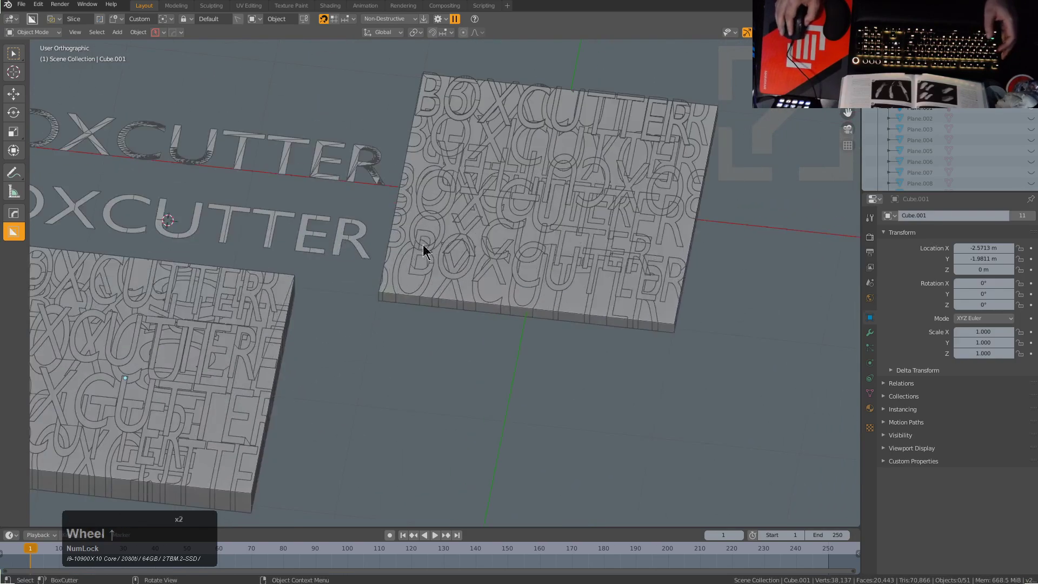
scroll(324, 238, "down", 1)
middle_click_drag(399, 301, 301, 243)
scroll(389, 218, "down", 1)
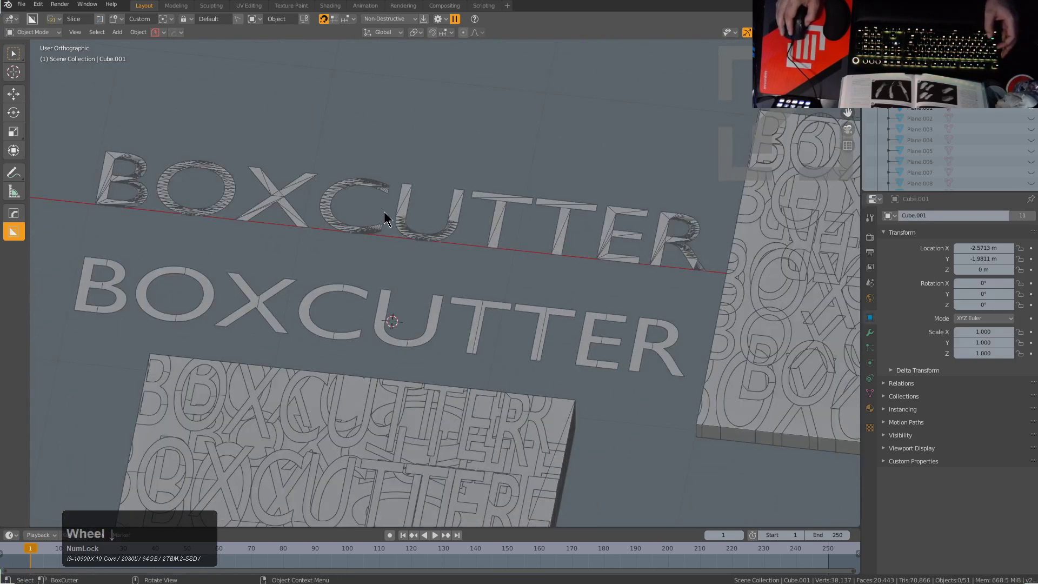
Step: Duplicate the original BOXCUTTER text along Y to about 0.503 m
left_click(355, 235)
middle_click_drag(371, 227, 377, 292, "shift")
key("shift+d")
key("y")
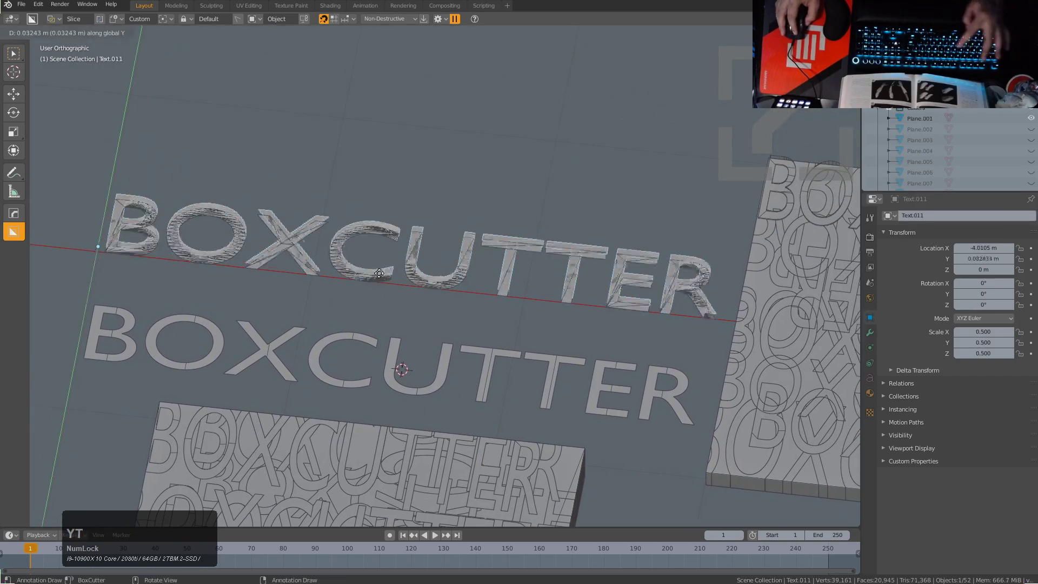
left_click(349, 225)
middle_click_drag(349, 225, 374, 232, "shift")
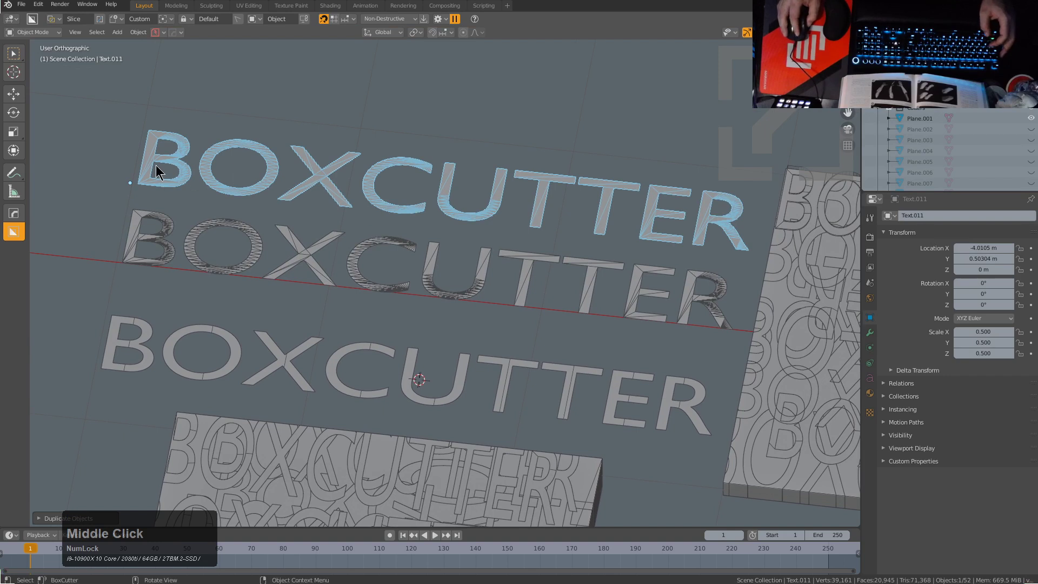
Step: Convert the duplicated text to a mesh with Visual Geometry to Mesh and simplify it with Clean Mesh
key("alt+c")
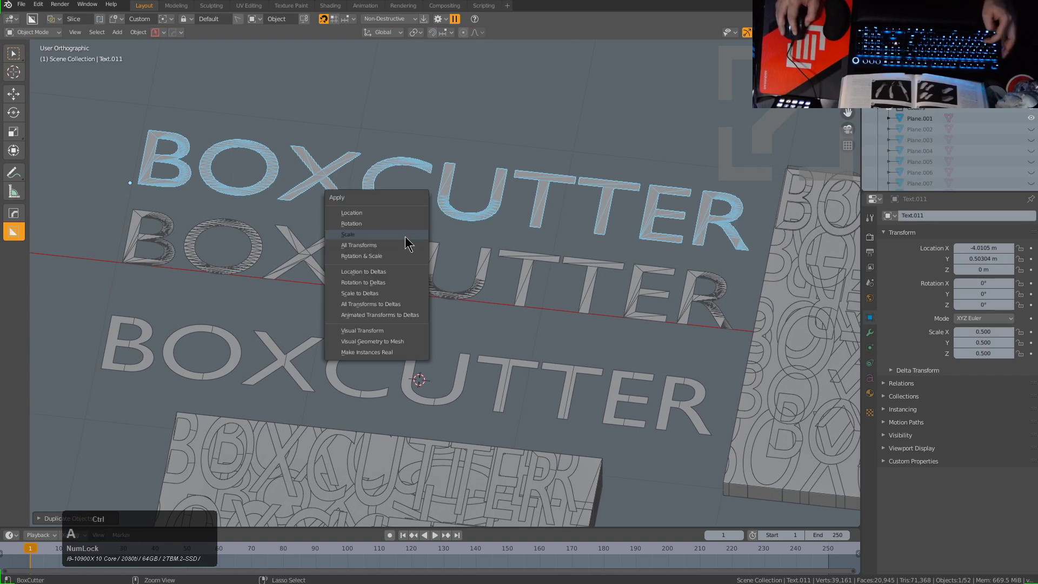
left_click(377, 341)
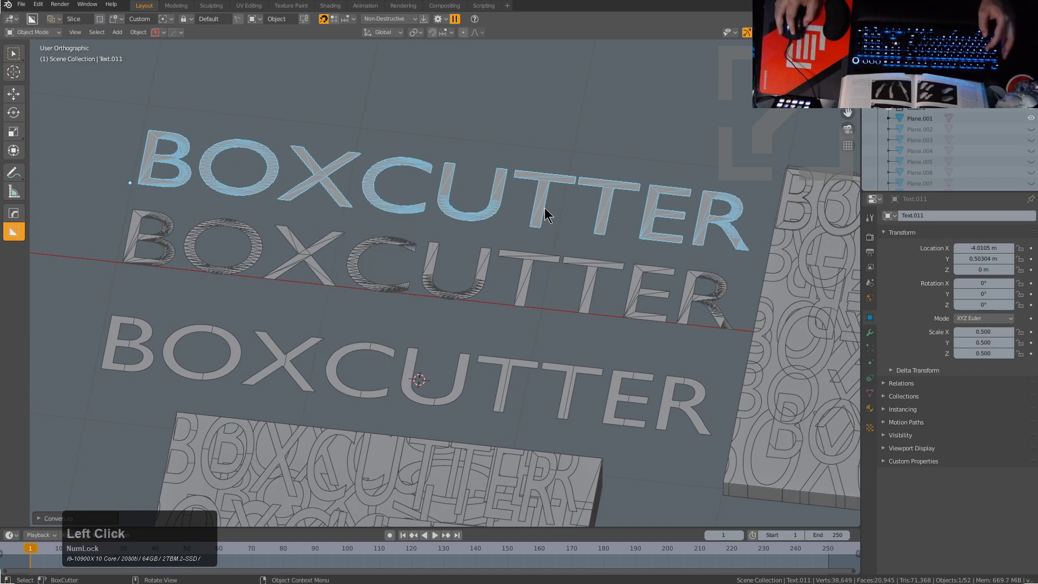
key("q")
mouse_move(539, 252)
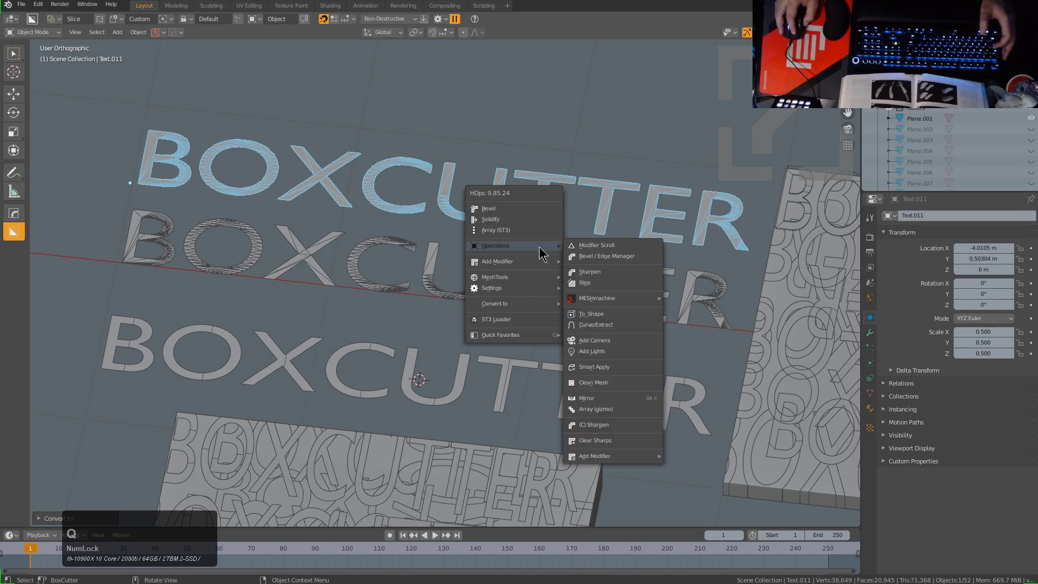
left_click(595, 384)
middle_click(365, 230)
key("a")
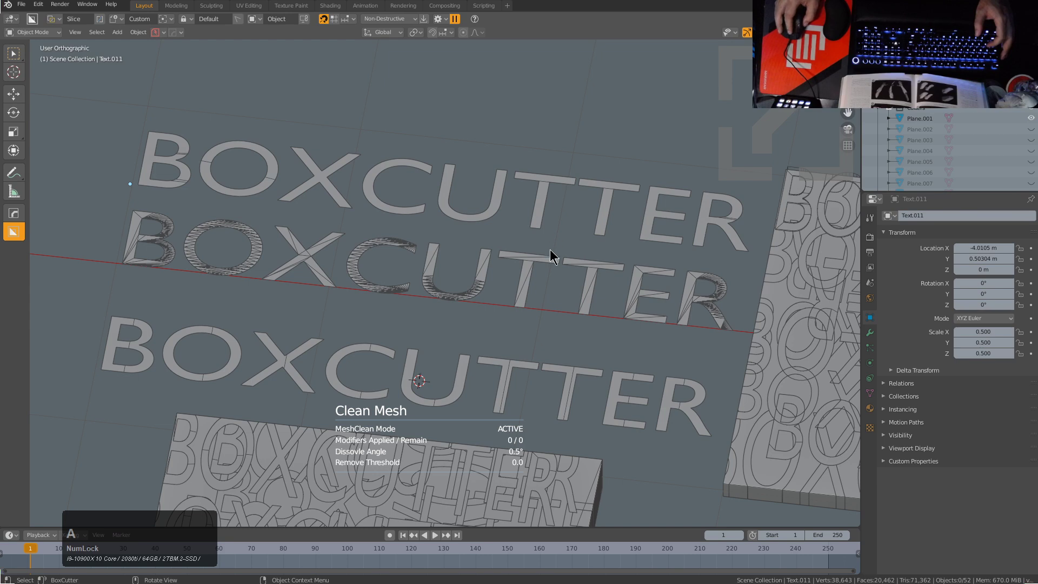
Step: Move the lowest BOXCUTTER lettering along Y to about 1.075 m, above the other two versions
left_click(280, 357)
key("g")
key("y")
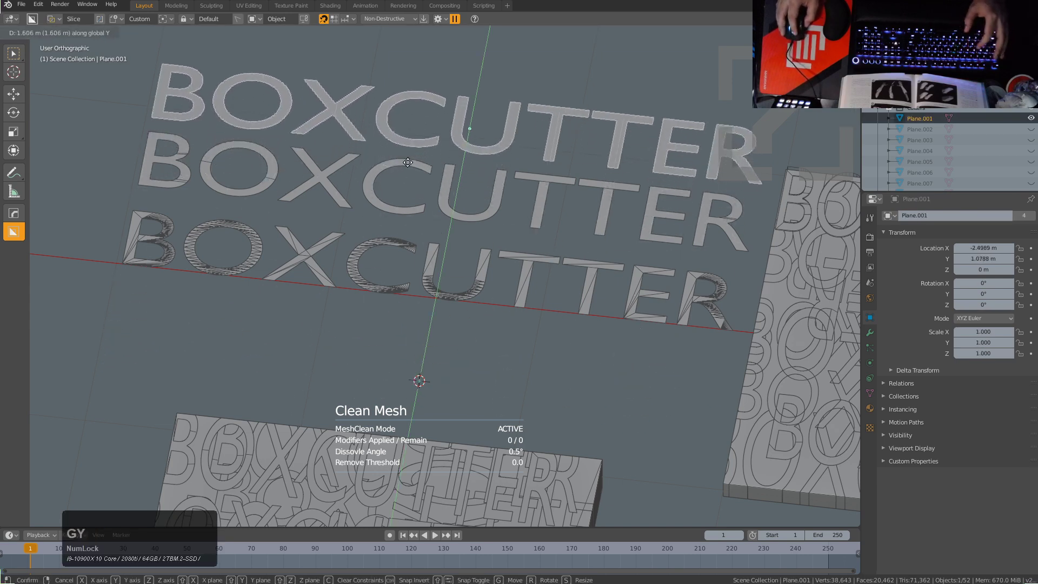
left_click(405, 164)
middle_click_drag(401, 185, 427, 247, "shift")
scroll(378, 248, "up", 3)
key("a")
scroll(307, 297, "down", 3)
middle_click_drag(336, 269, 445, 261)
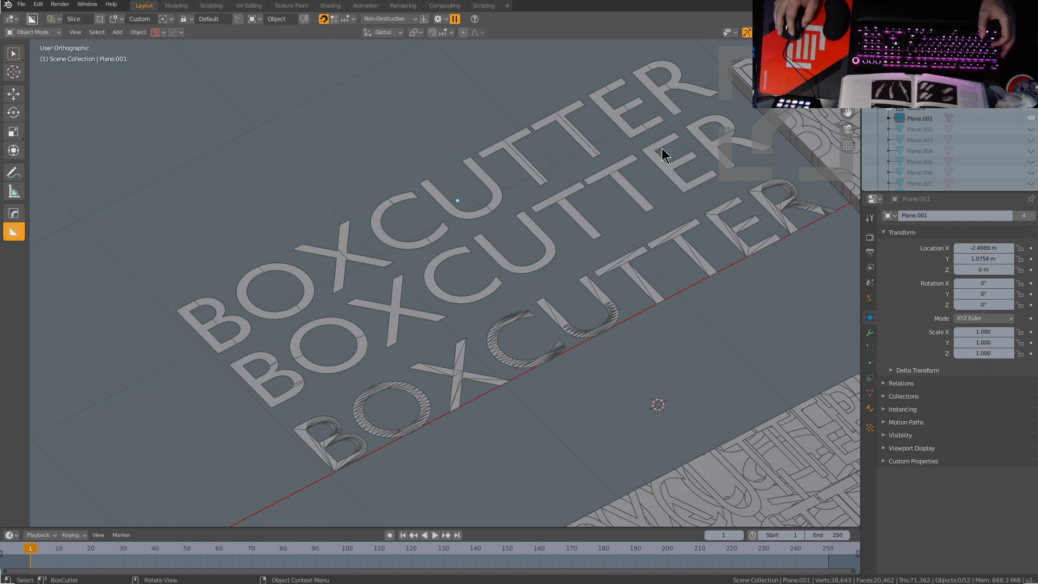
Step: Try moving the short edge where the first T's stem meets its crossbar in the middle lettering
middle_click_drag(568, 236, 551, 241)
scroll(398, 218, "up", 4)
left_click(403, 198)
key("Tab")
right_click(392, 121)
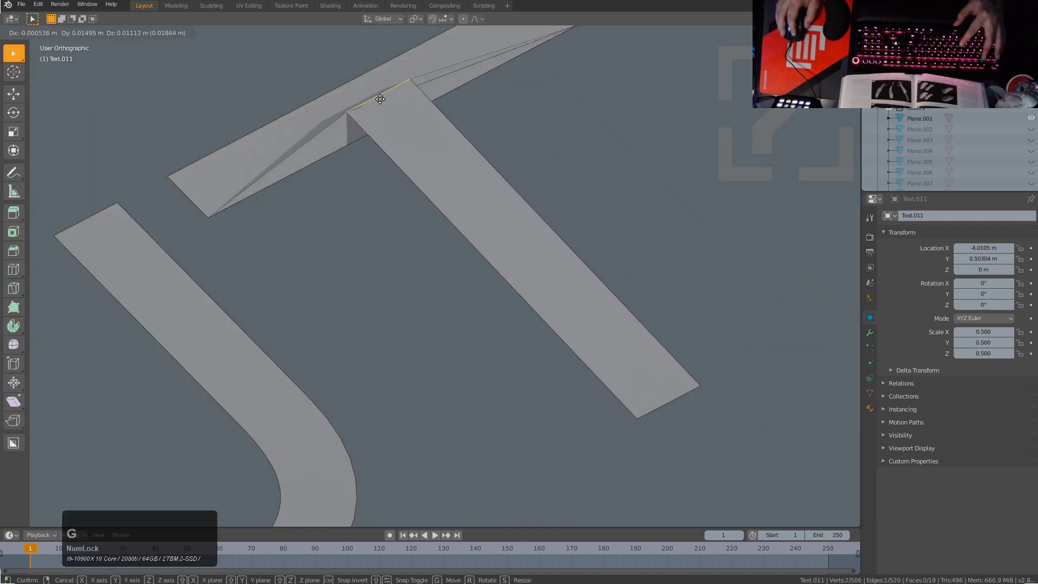
key("g")
right_click(379, 100)
key("ctrl+z")
left_click(387, 123)
key("g")
right_click(373, 100)
scroll(443, 173, "down", 7)
key("Tab")
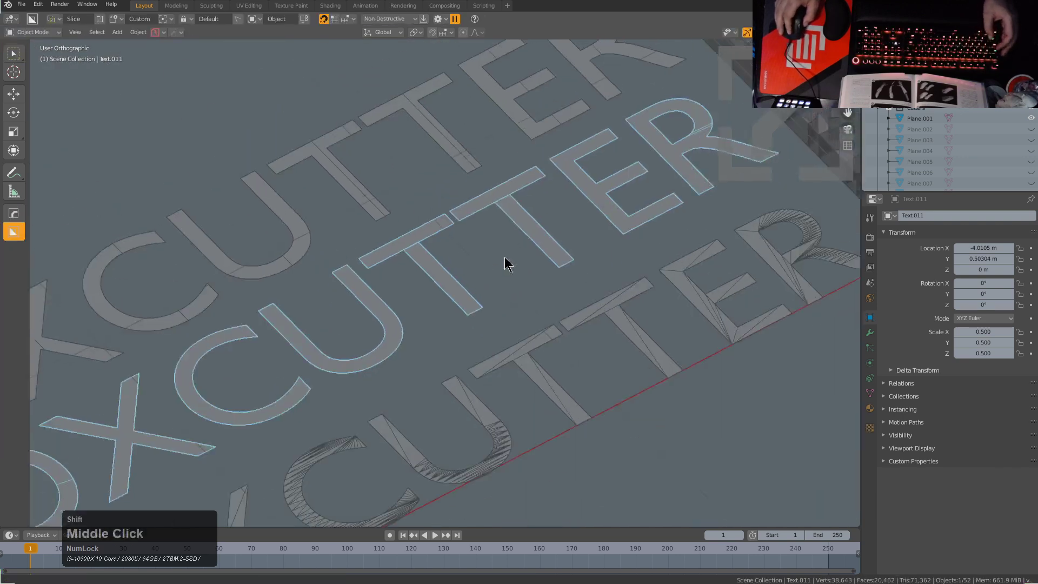
Step: Try moving the underside edge of the second T's crossbar in the middle lettering
middle_click_drag(520, 249, 398, 285, "shift")
scroll(318, 300, "up", 2)
middle_click_drag(280, 303, 315, 252, "shift")
scroll(361, 194, "up", 2)
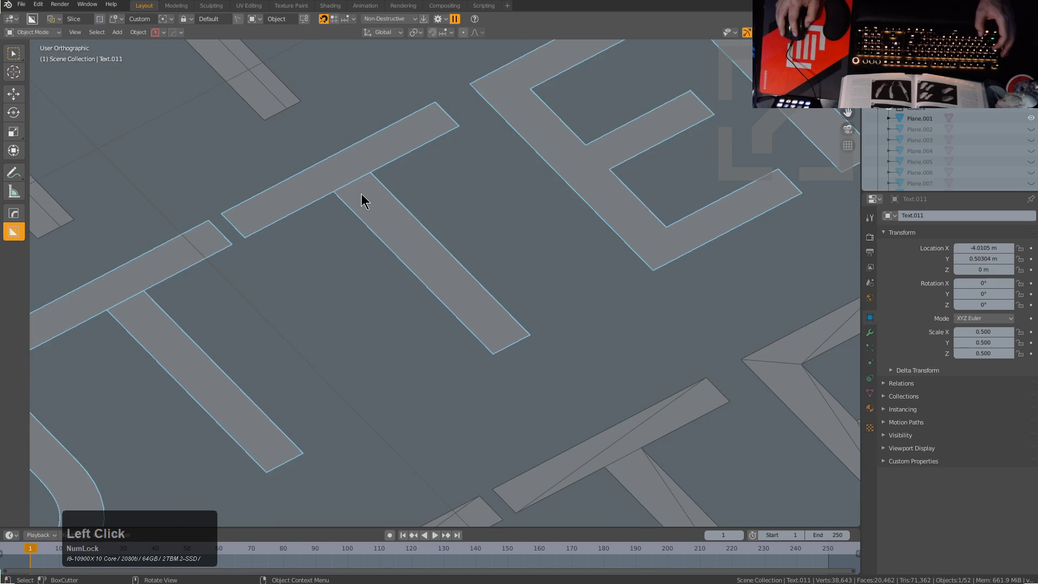
key("Tab")
left_click(348, 187)
key("g")
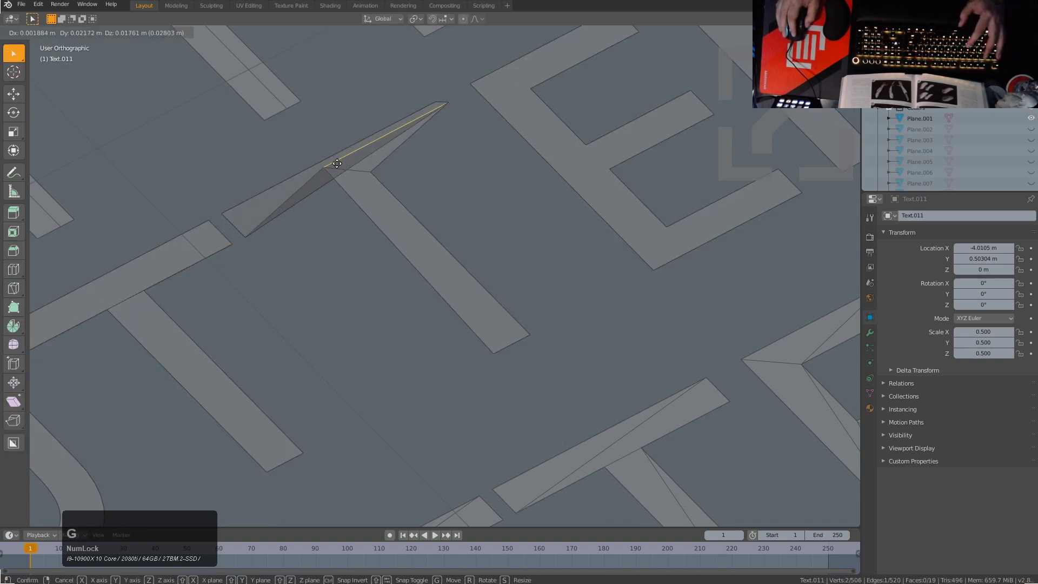
right_click(324, 184)
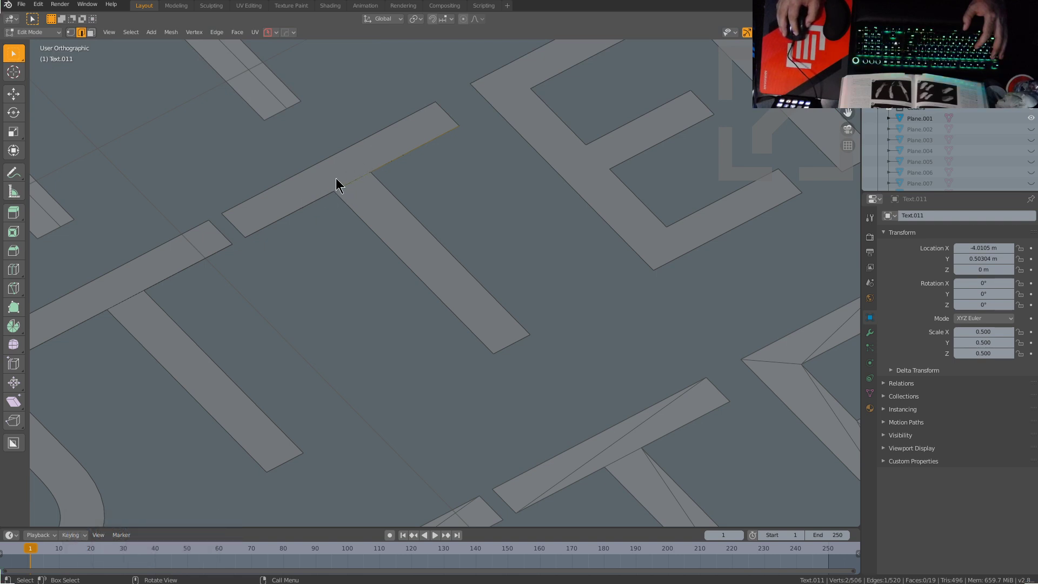
scroll(346, 190, "down", 2)
key("Tab")
Step: Select the uppermost lettering and compare the three lettering versions with the two sliced cubes
scroll(400, 199, "down", 7)
scroll(400, 201, "up", 4)
key("a")
left_click(216, 209)
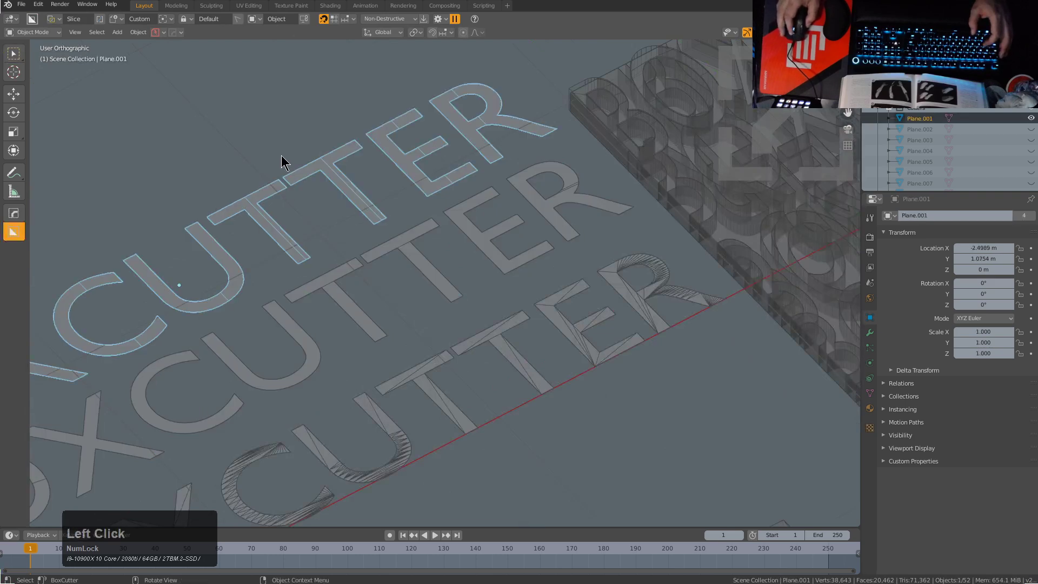
scroll(565, 229, "down", 6)
middle_click_drag(444, 210, 500, 278)
scroll(497, 270, "up", 2)
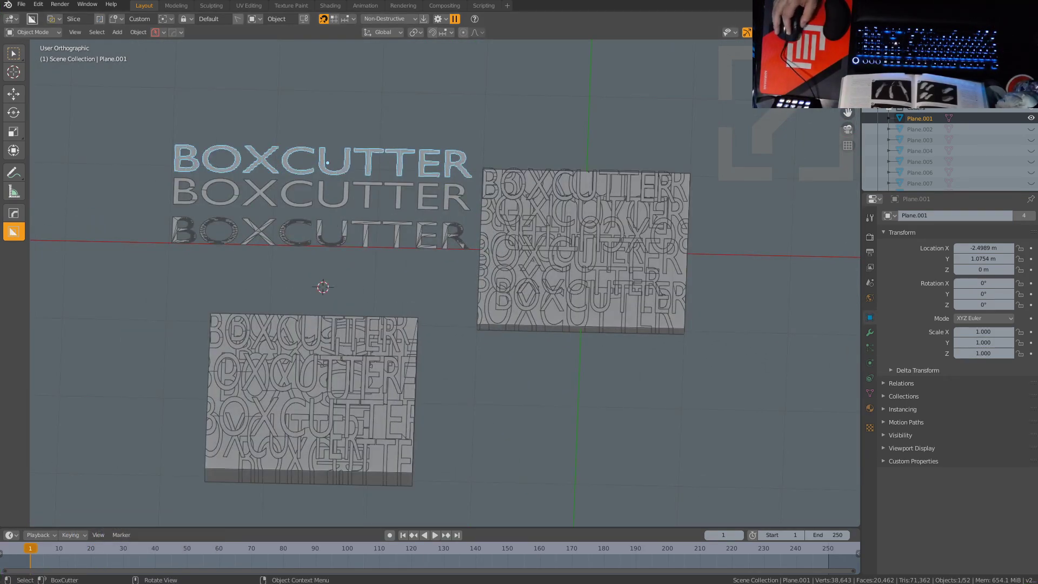
Step: Switch to Camtasia and place the newest 05-17-20 screen recording on the timeline after the intro clips
left_click(339, 300)
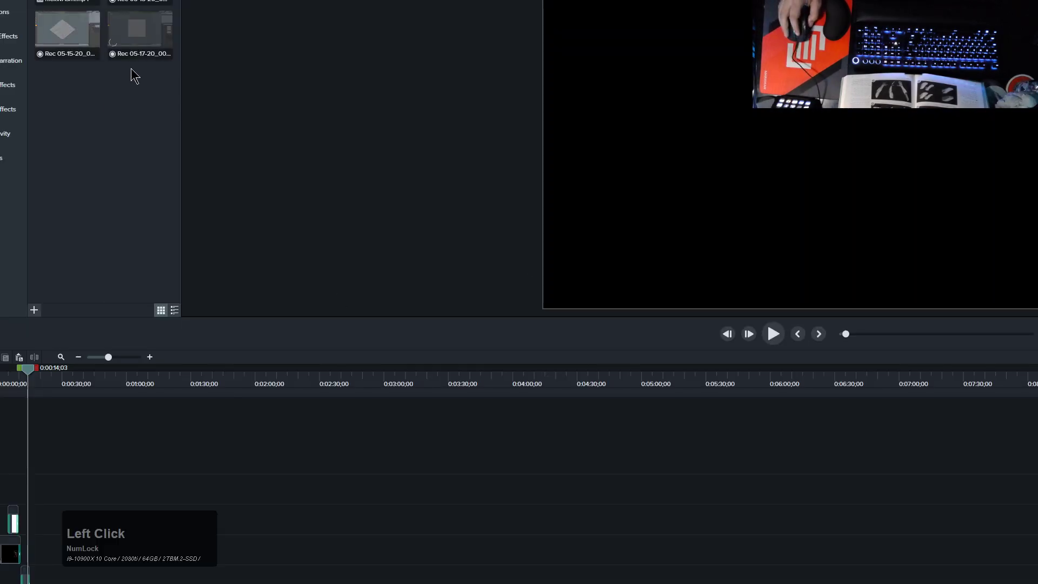
left_click_drag(132, 35, 33, 579)
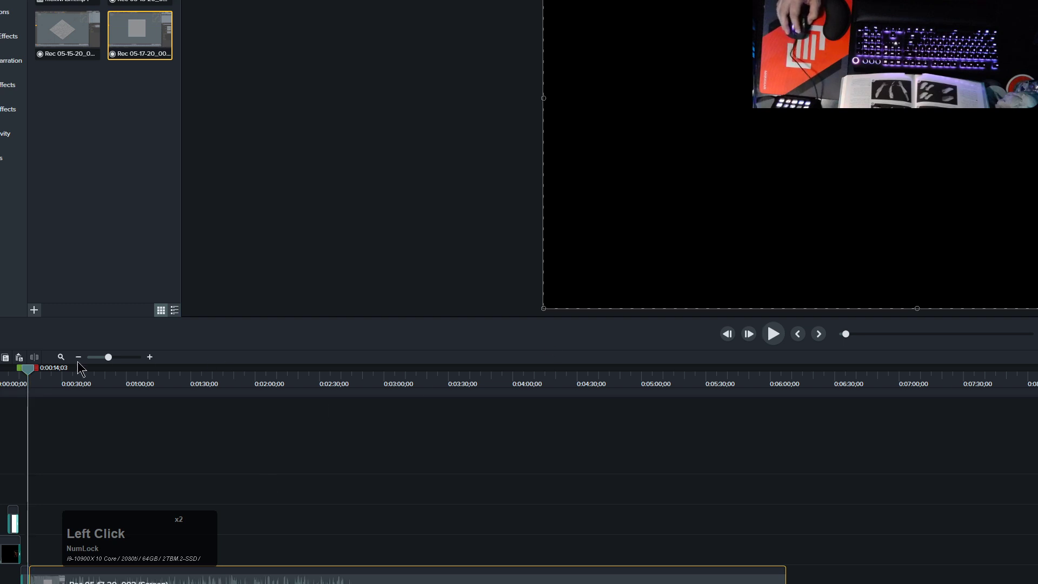
left_click_drag(892, 444, 30, 582)
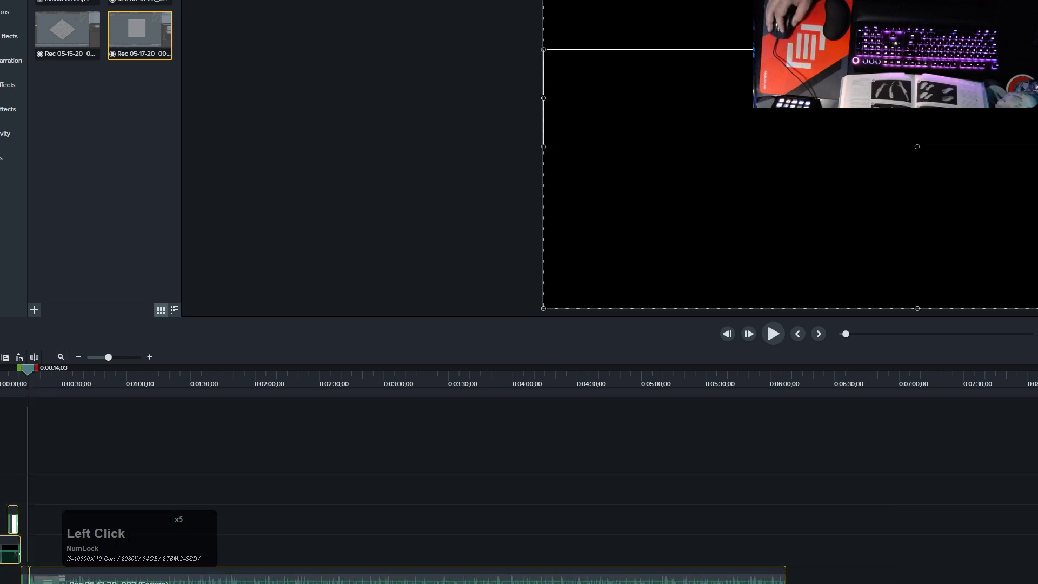
Step: Produce the timeline as a video without a watermark, replacing selfcut_mini in the production name with Fontcutter
left_click(459, 176)
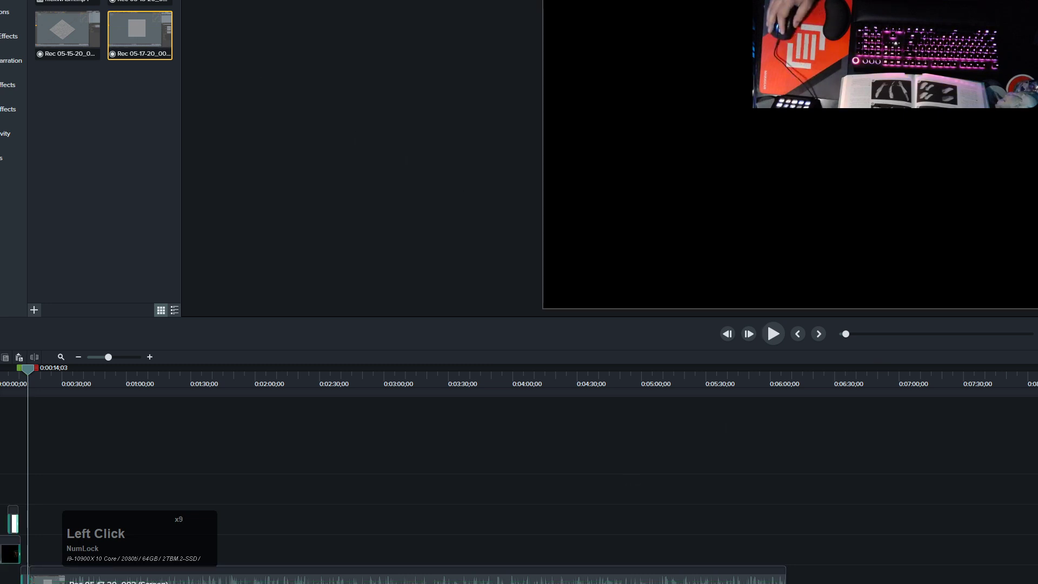
left_click(964, 375)
left_click(964, 375)
left_click(963, 375)
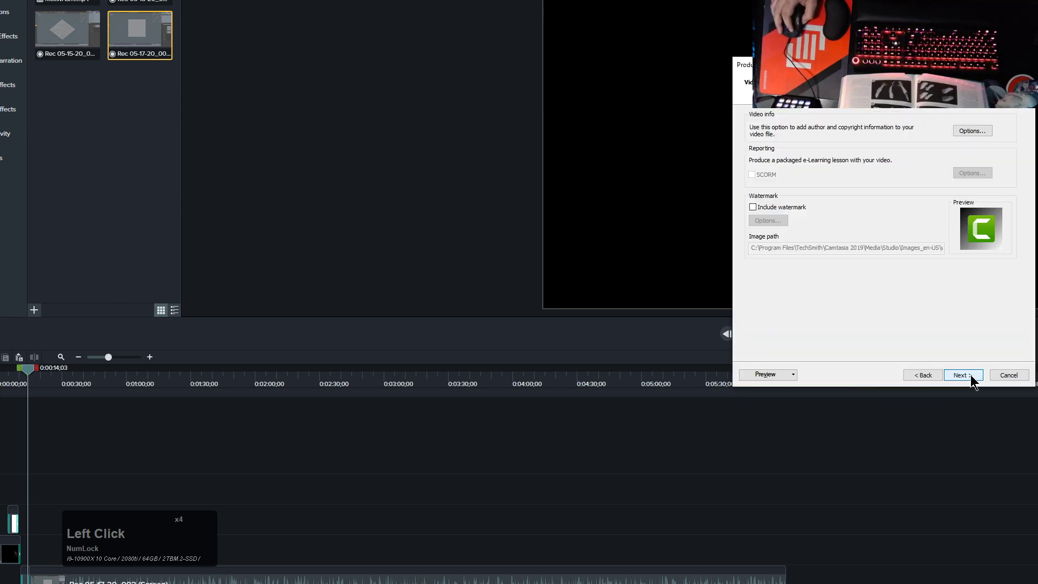
left_click(964, 375)
left_click(796, 140)
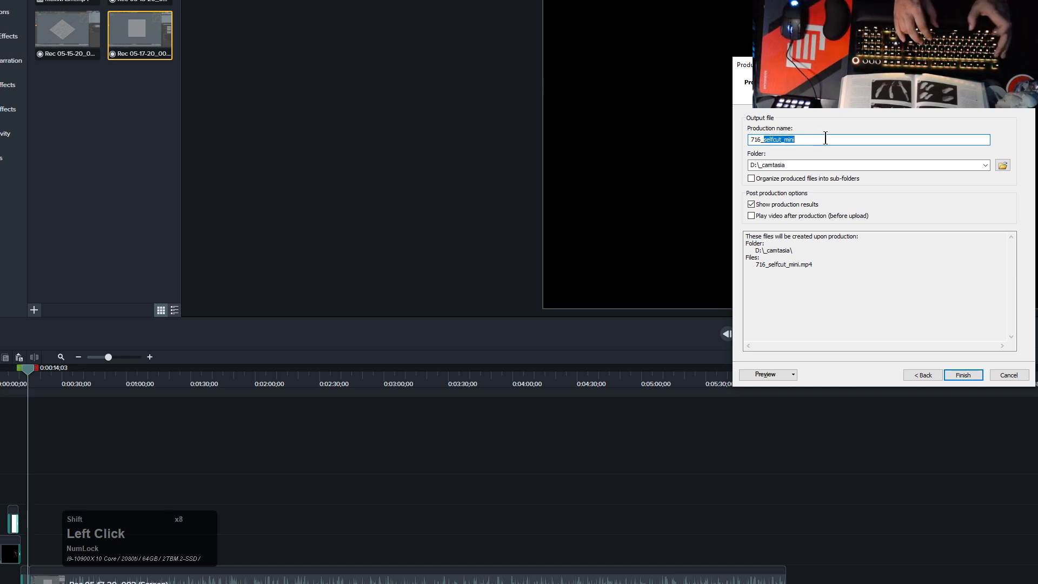
type("Fontcutter")
key("Return")
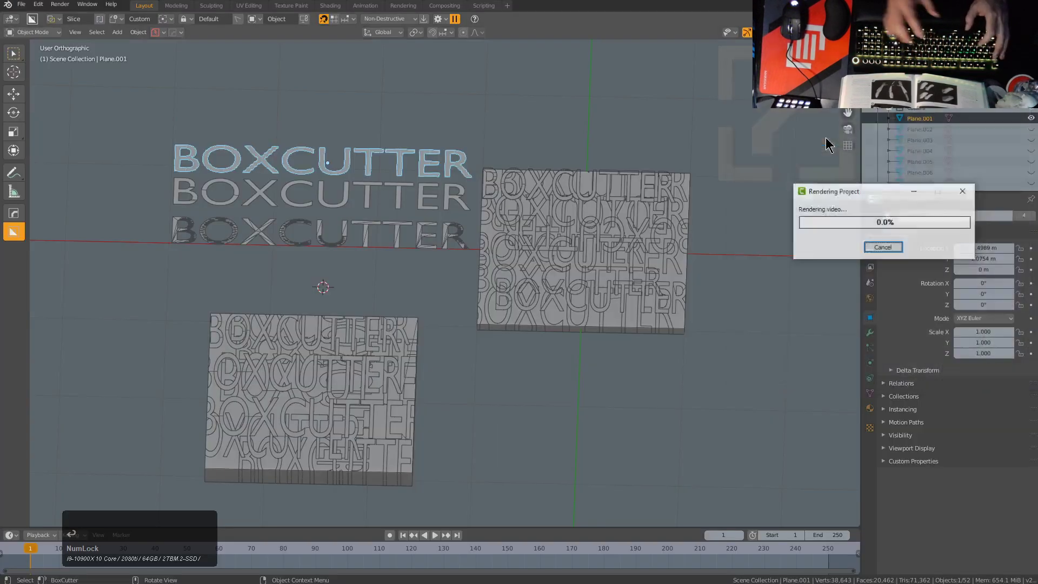
Step: Move the Rendering Project window out of the Blender viewport and deselect all objects
left_click(327, 162)
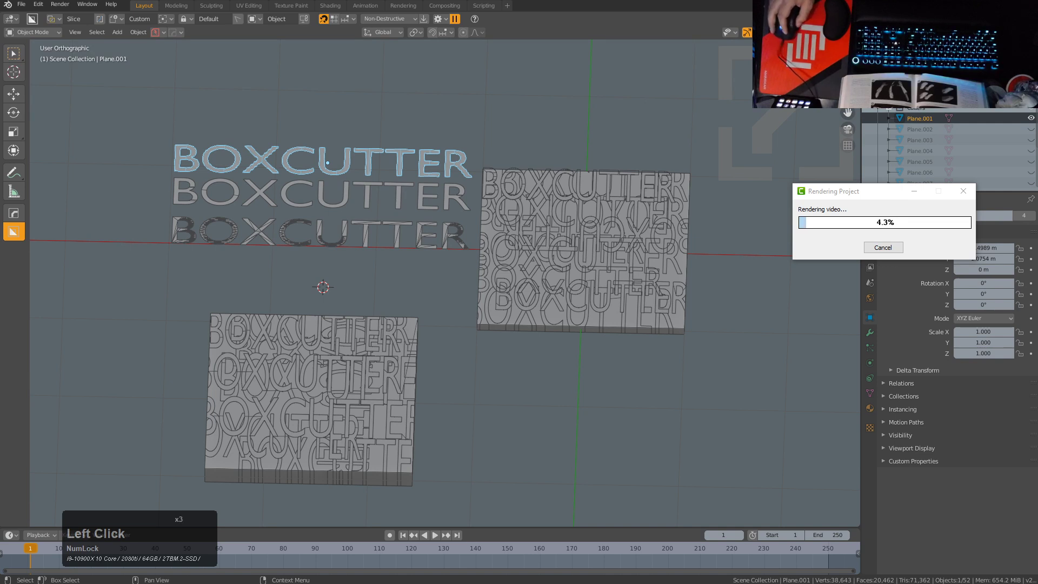
left_click_drag(869, 192, 697, 160)
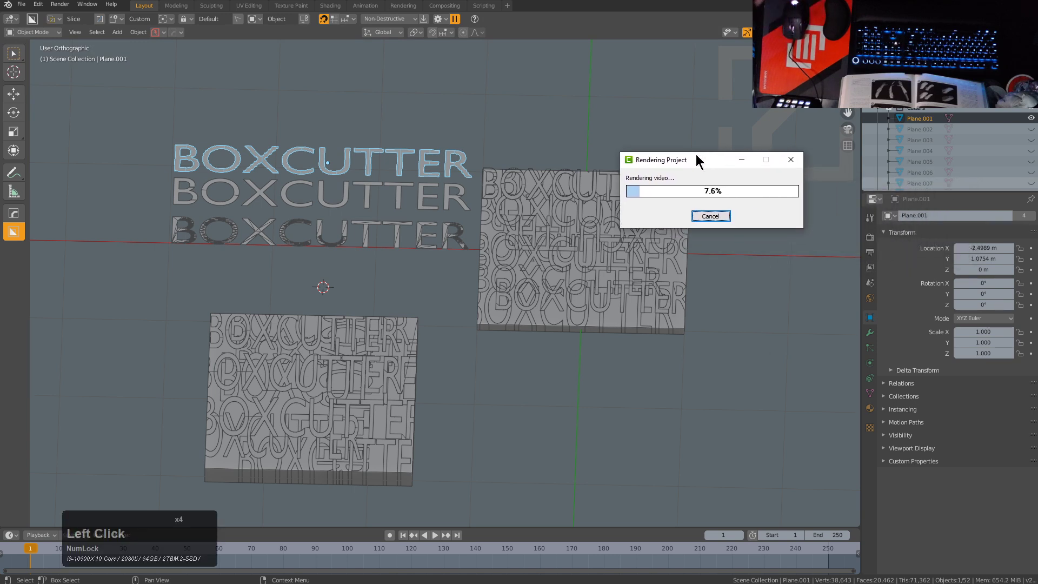
left_click(254, 328)
left_click_drag(686, 162, 529, 0)
middle_click_drag(446, 316, 418, 282)
key("a")
scroll(418, 282, "down", 1)
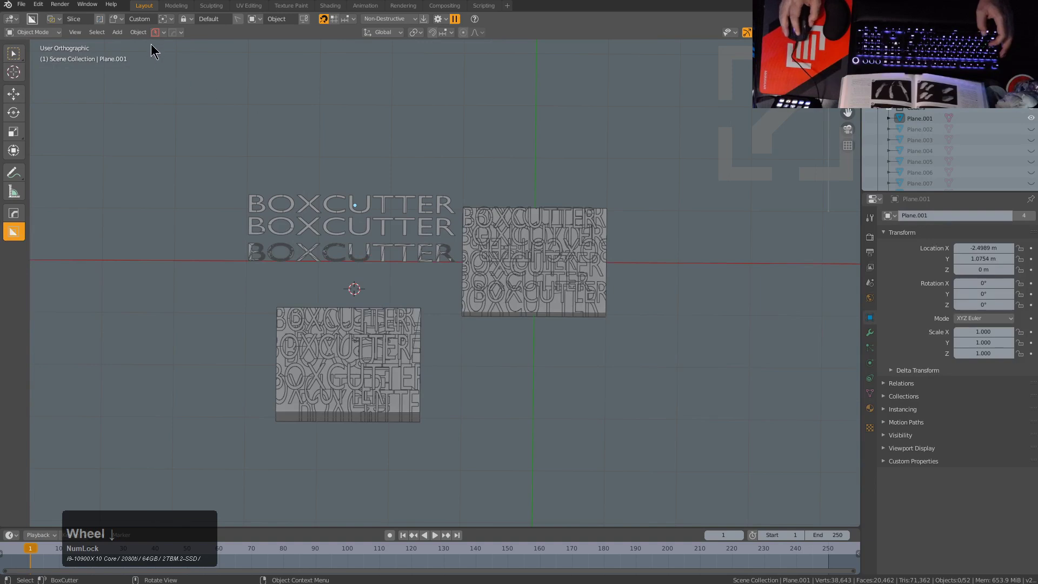
Step: Save the blend file with PowerSave under the name bc_demo_fontcutter
left_click(165, 32)
left_click(156, 67)
type("power")
key("ctrl+BackSpace")
type("fibc")
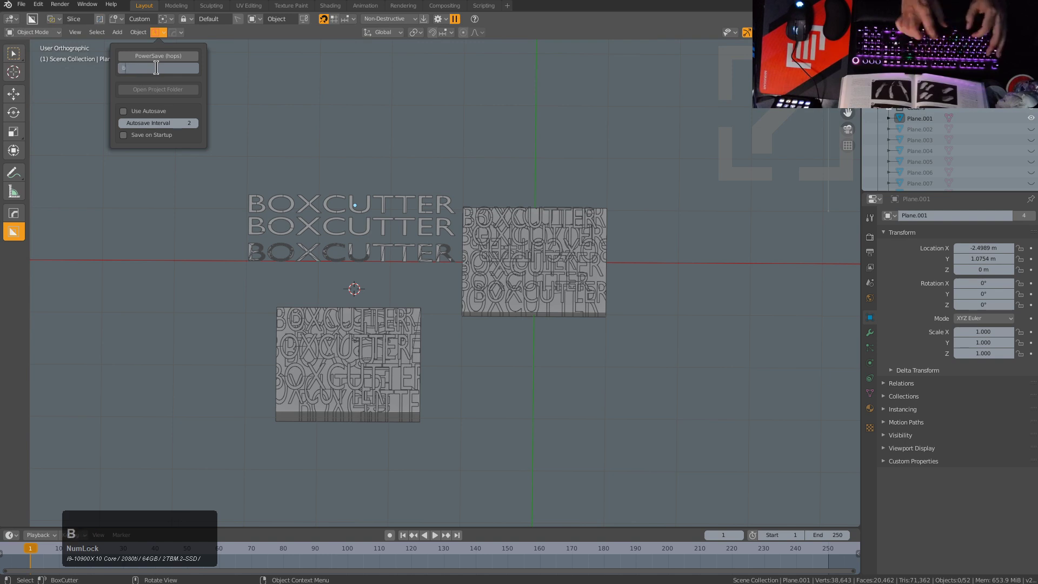
type("_demo_")
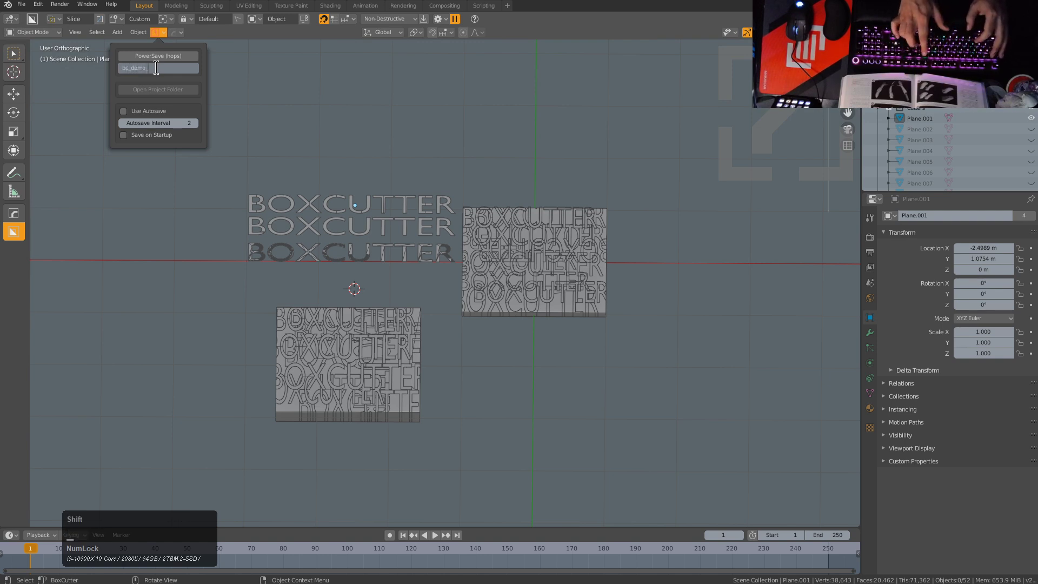
type("fontcutter")
key("Return")
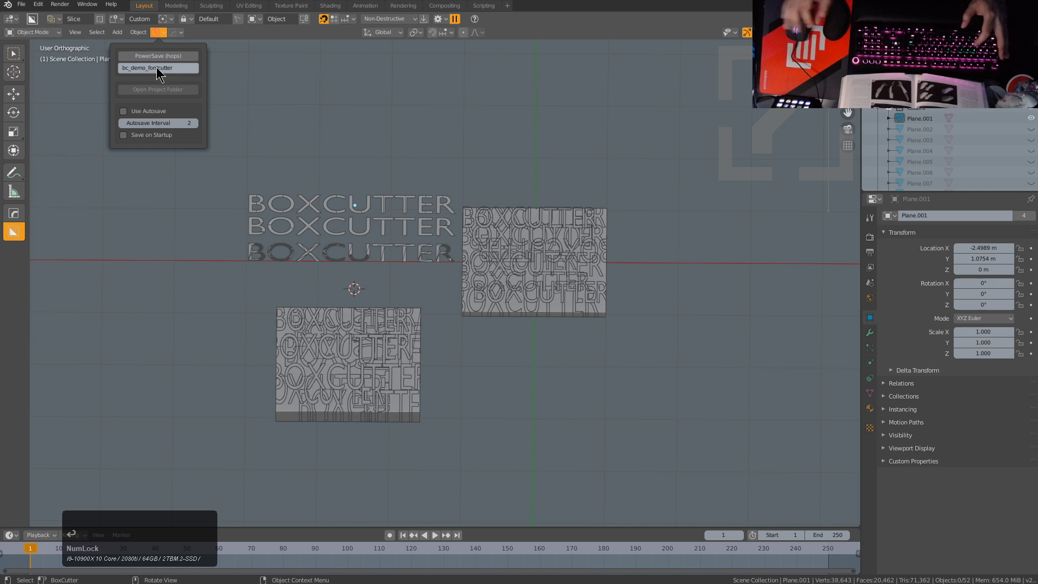
left_click(142, 61)
left_click(150, 57)
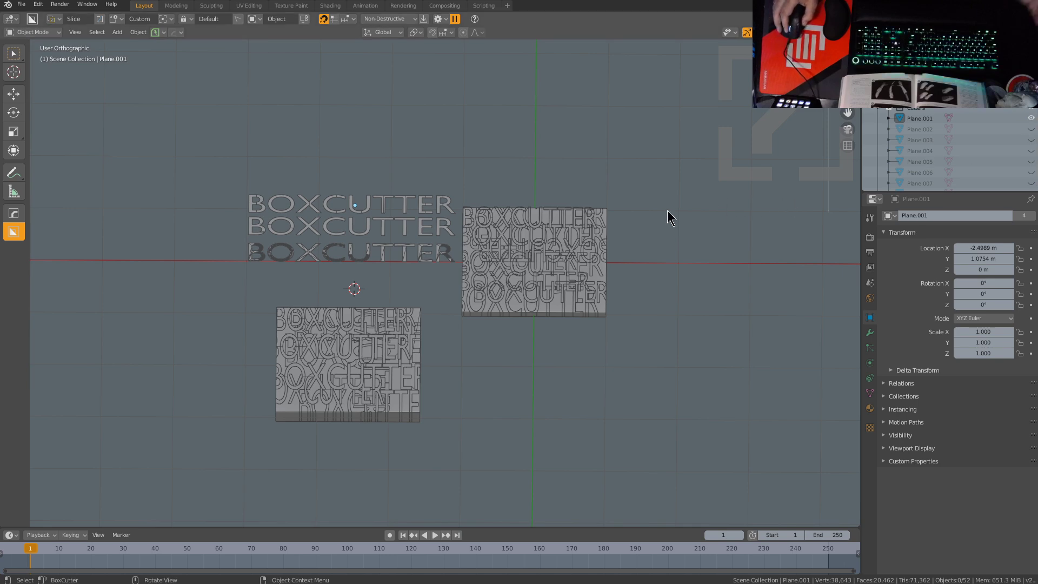
Step: Delete the three BOXCUTTER letterings together with the sliced cube below them
scroll(667, 210, "up", 2)
scroll(541, 205, "down", 1)
key("a")
key("b")
scroll(273, 215, "up", 3)
scroll(272, 211, "down", 3)
middle_click_drag(271, 210, 268, 208)
key("b")
left_click_drag(119, 141, 453, 456)
scroll(408, 302, "up", 2)
key("x")
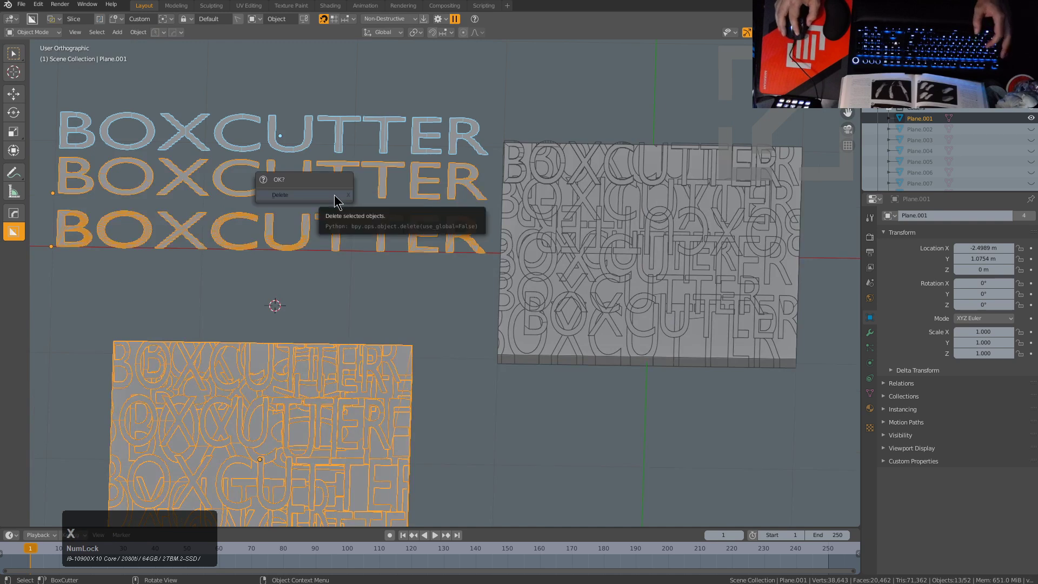
left_click(335, 196)
middle_click_drag(545, 255, 128, 63)
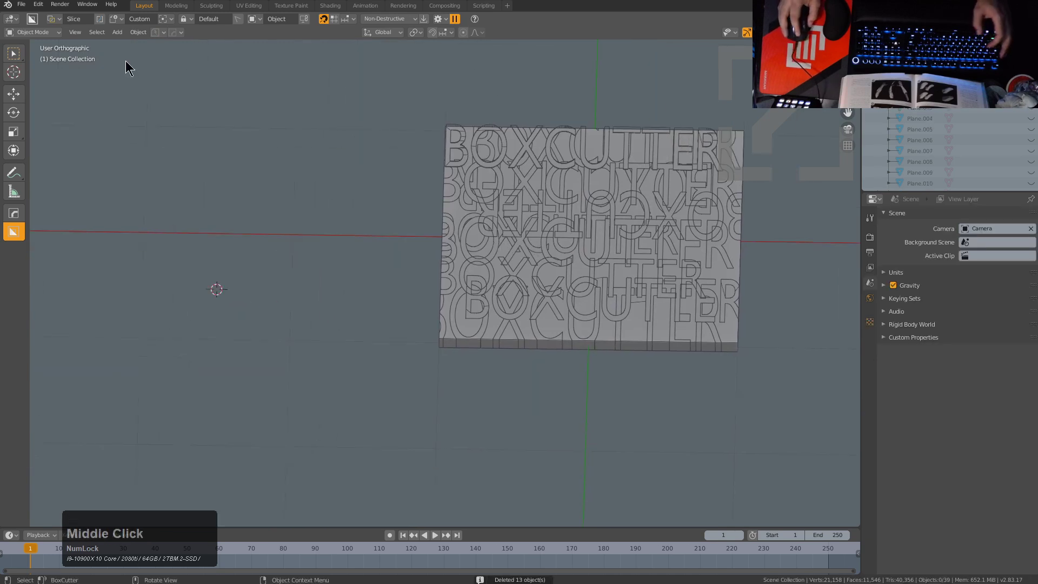
Step: Set the PowerSave file name to bc_demo_fontcutter1 and save the current file
left_click(158, 32)
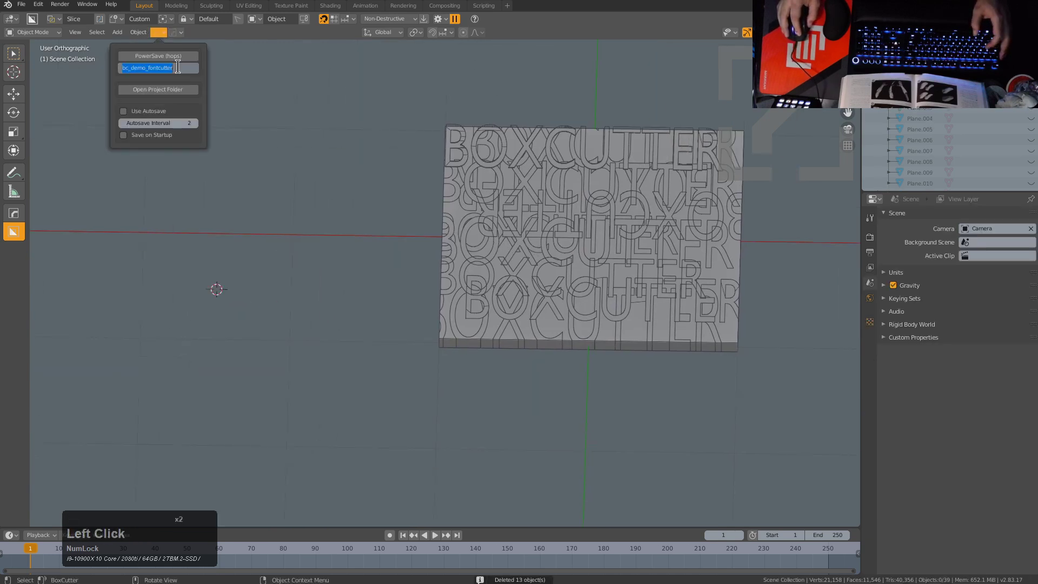
left_click(176, 68)
type("1")
key("KP_Enter")
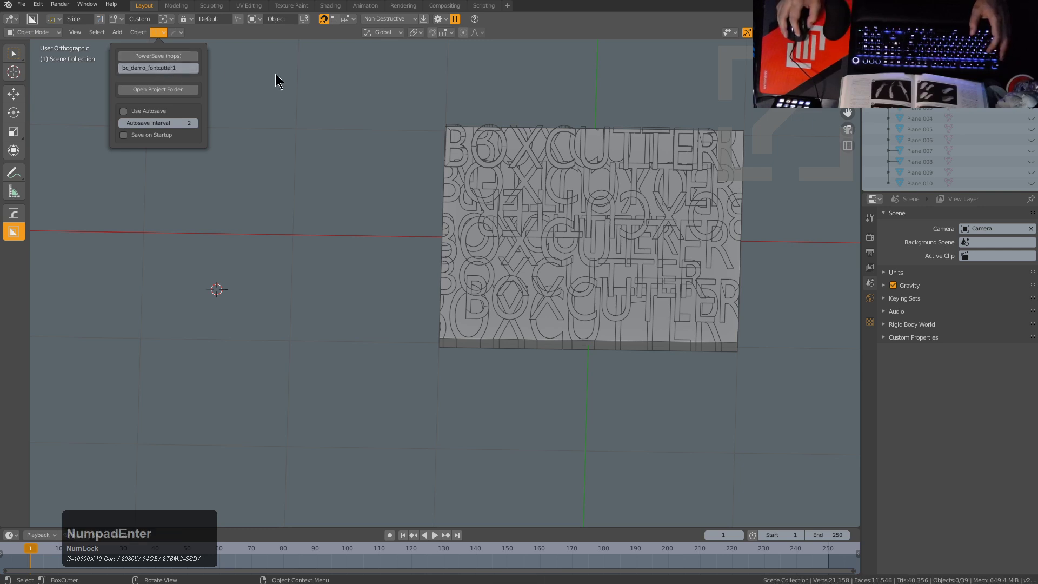
key("ctrl+s")
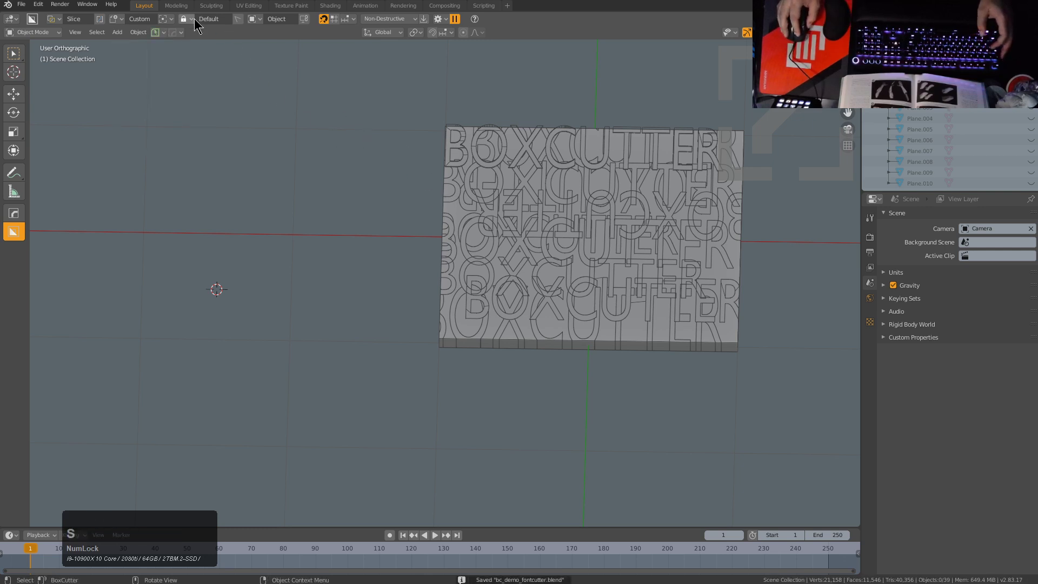
left_click(161, 33)
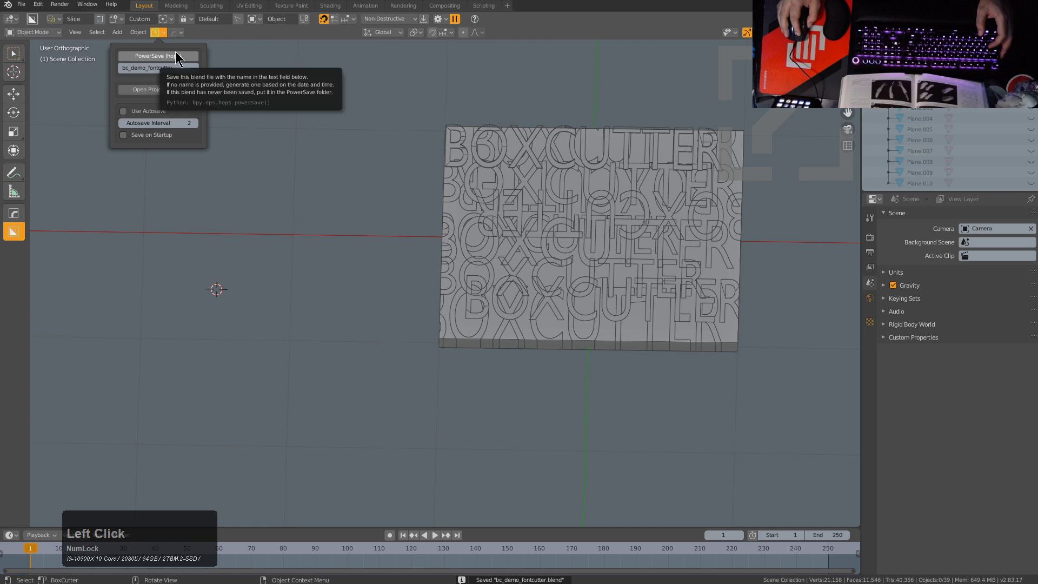
Step: Delete the light located beside the remaining sliced cube
middle_click_drag(562, 217, 486, 224)
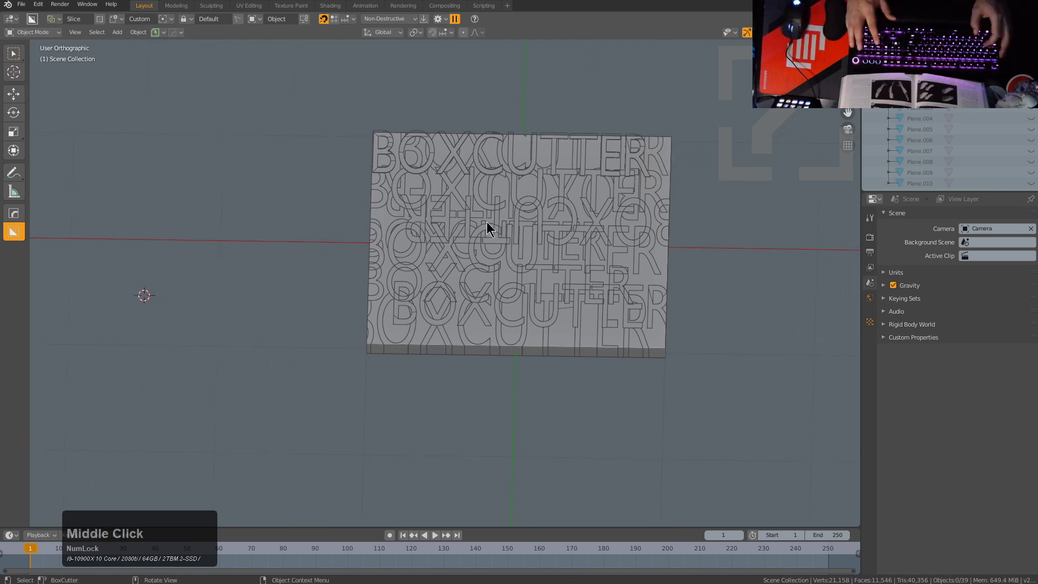
key("KP_7")
key("a")
key("KP_Decimal")
scroll(493, 237, "up", 3)
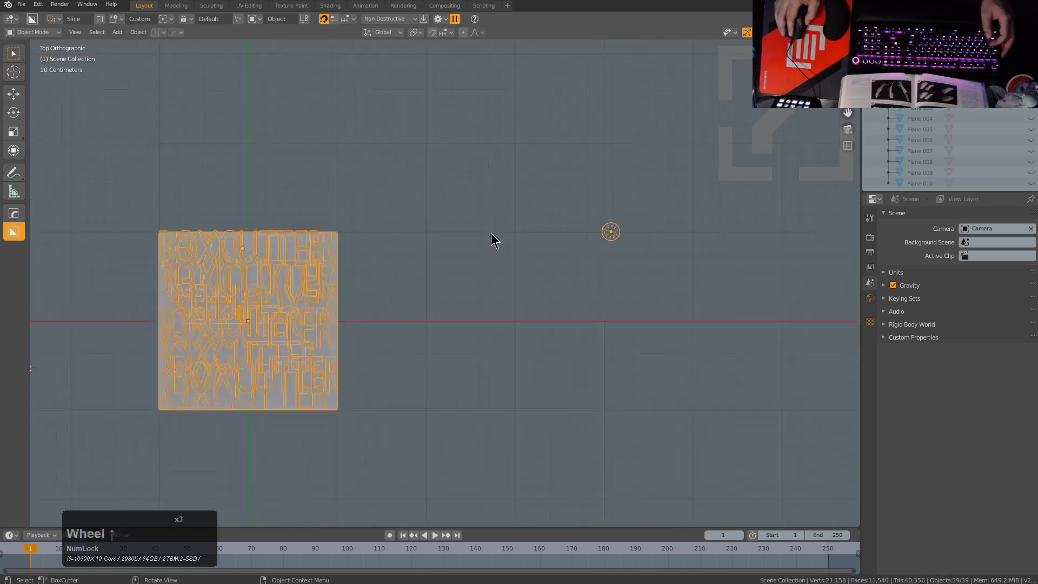
left_click(610, 233)
key("x")
left_click(609, 238)
Step: Convert all remaining slab pieces to plain meshes with Visual Geometry to Mesh, keeping the main cube as the active object
middle_click_drag(417, 330, 465, 287, "shift")
scroll(502, 319, "up", 5)
scroll(503, 292, "down", 3)
scroll(458, 395, "up", 7)
scroll(456, 280, "down", 1)
key("a")
scroll(517, 283, "down", 2)
middle_click(787, 248)
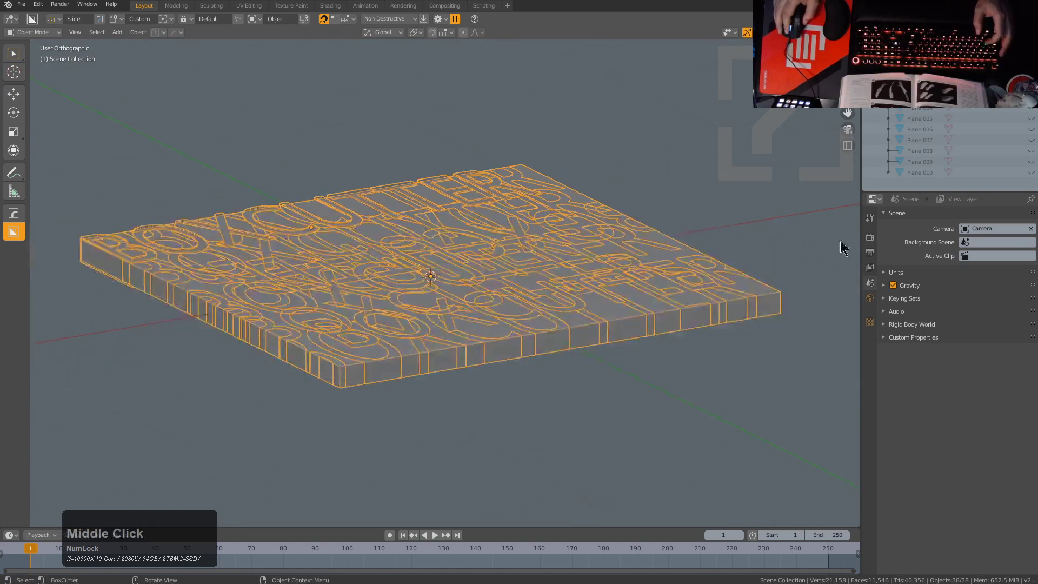
left_click(778, 303)
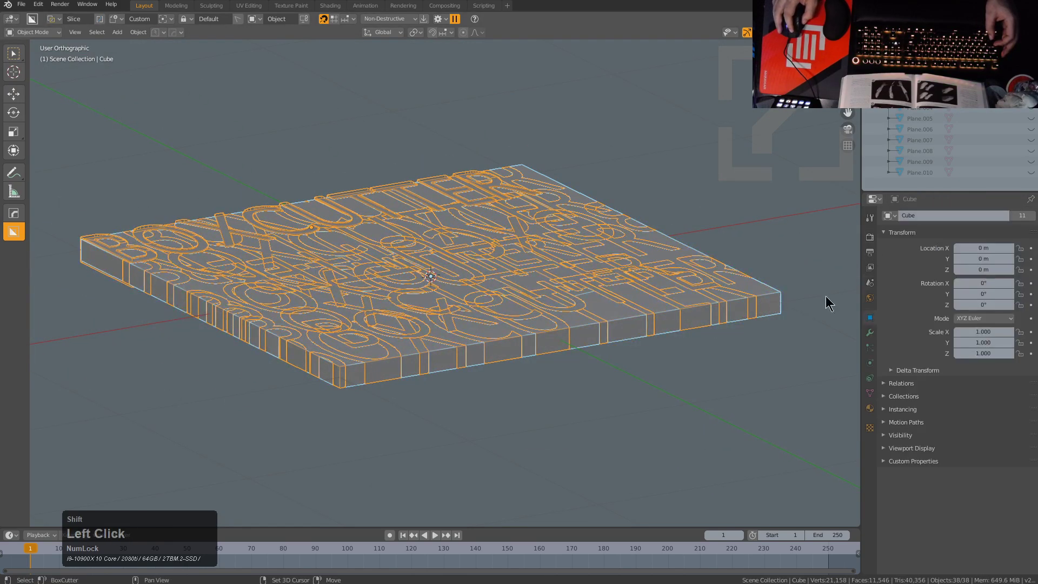
mouse_move(595, 302)
middle_mouse_down()
mouse_move(591, 280)
mouse_move(587, 294)
middle_mouse_up()
middle_click(577, 306)
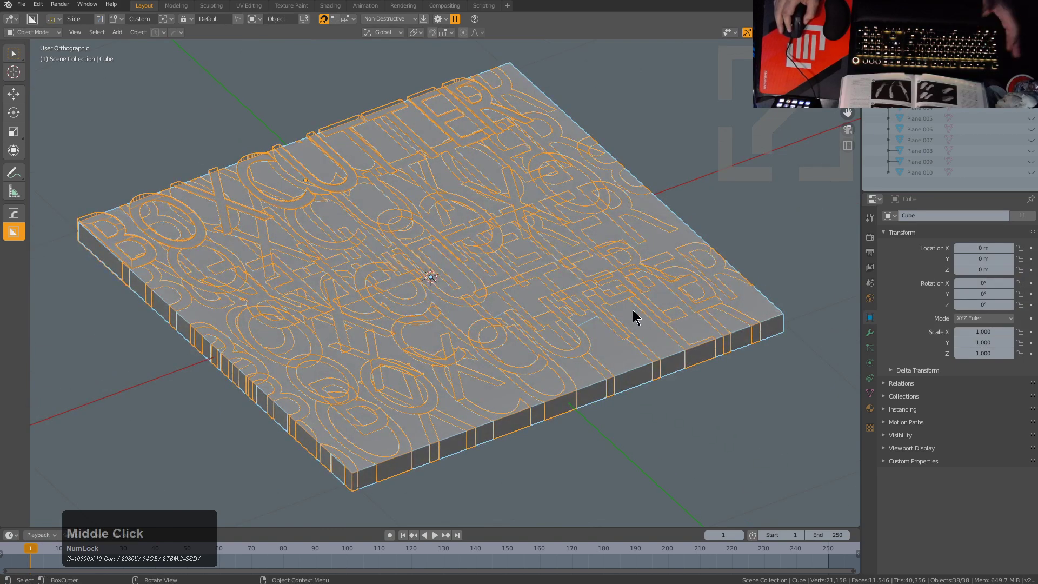
key("ctrl+a")
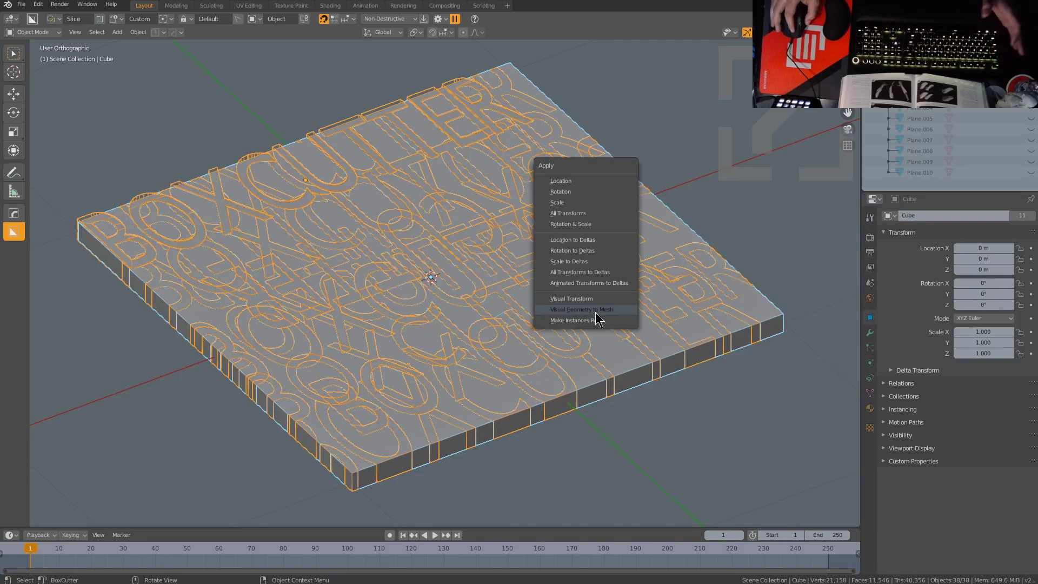
left_click(596, 310)
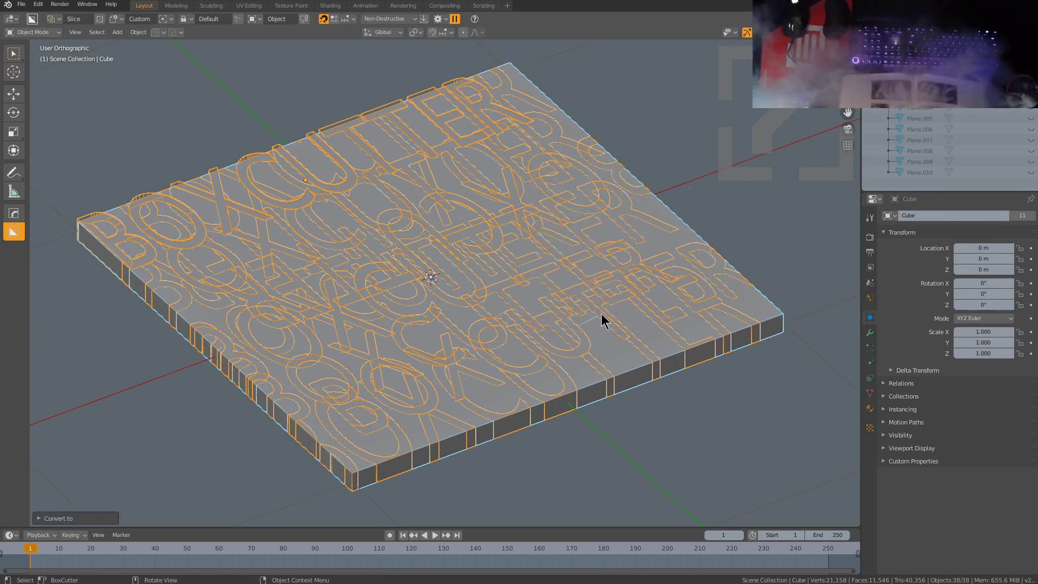
Step: Separate the geometry of all slab pieces by loose parts and return to Object Mode
middle_click_drag(701, 372, 728, 352)
scroll(688, 378, "up", 3)
key("a")
key("a")
scroll(716, 333, "down", 2)
key("Tab")
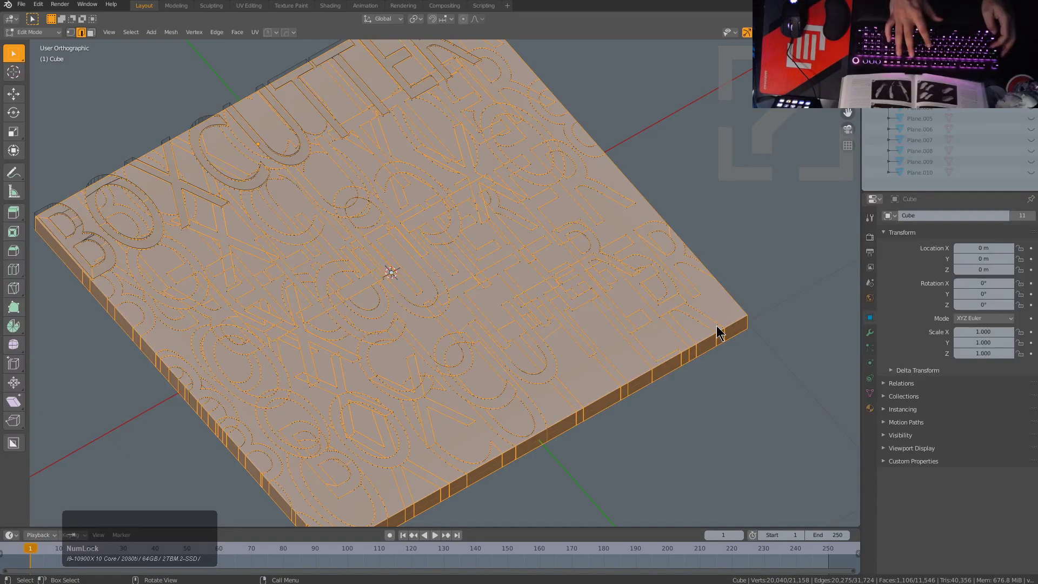
key("p")
left_click(698, 349)
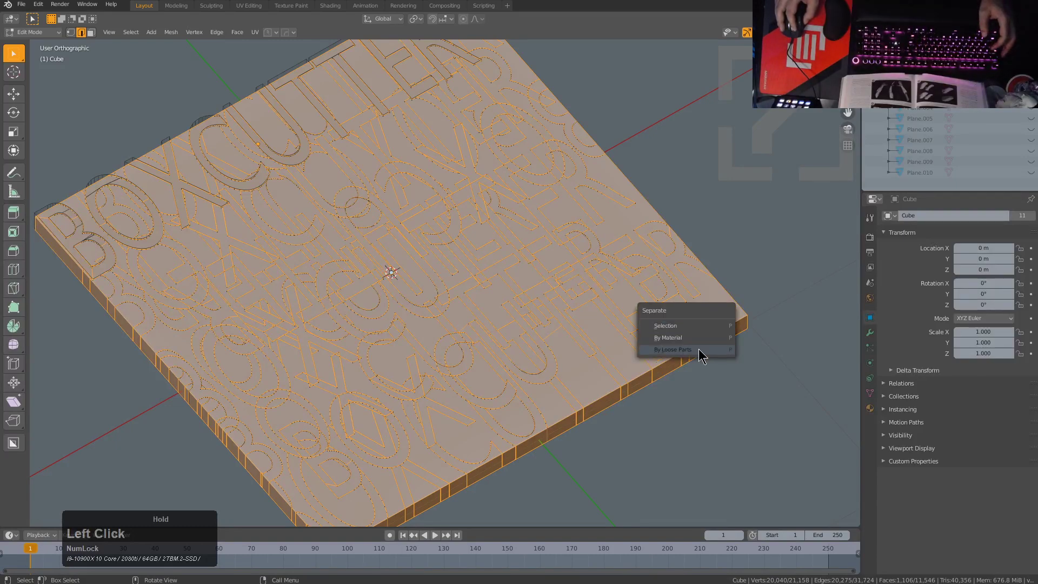
key("Tab")
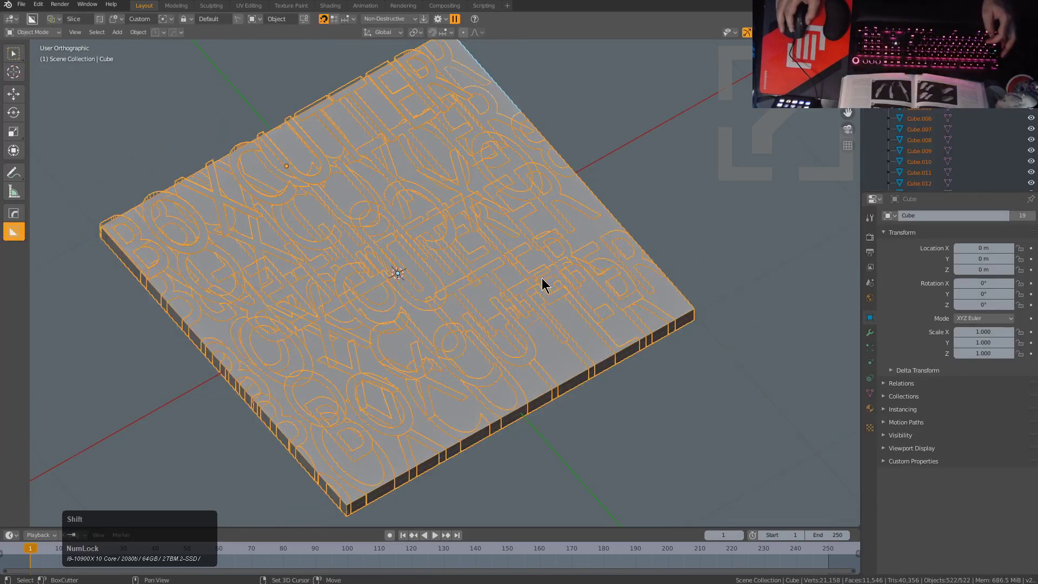
Step: Set the origin of every separated piece to its geometry and select the U-shaped piece near the slab's centre
key("shift+s")
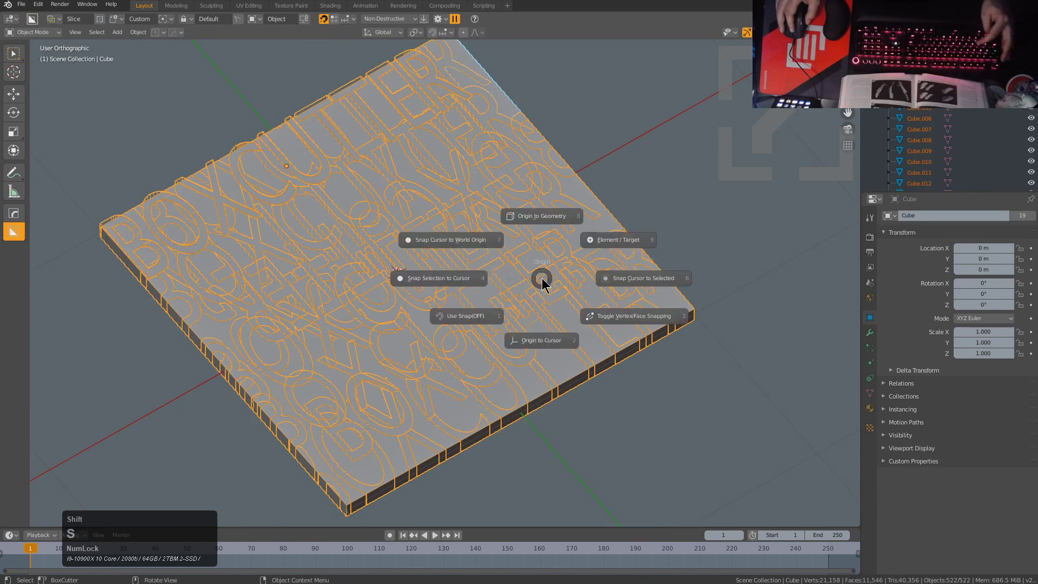
left_click(549, 235)
key("alt+a")
middle_click_drag(549, 225, 439, 294)
left_click(415, 246)
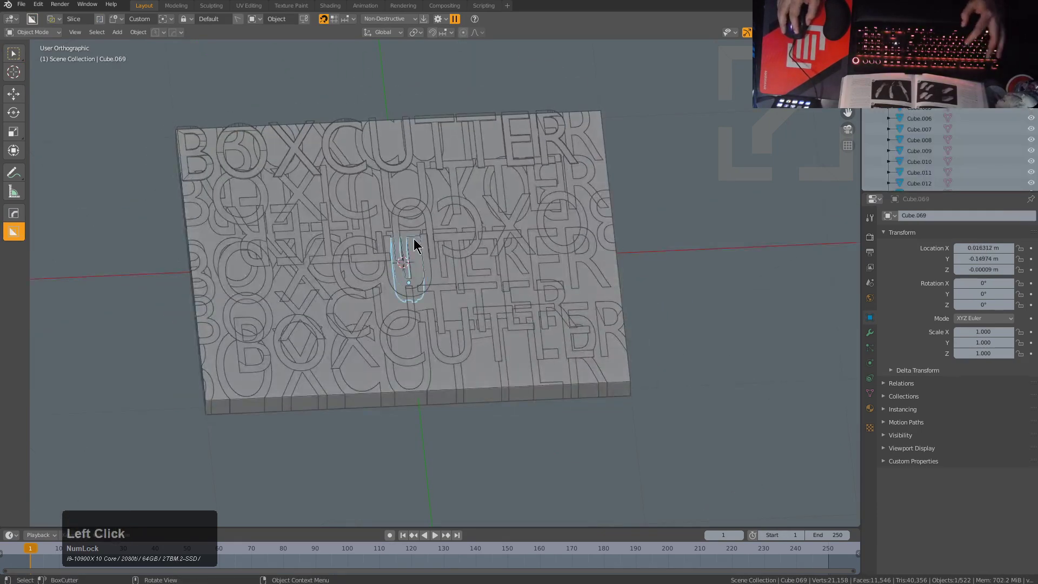
middle_click_drag(415, 246, 459, 336)
key("a")
scroll(449, 230, "up", 2)
key("alt+a")
left_click(412, 282)
right_click(604, 206)
Step: Clear the parents of all pieces while keeping their transformation, and apply Visual Geometry to Mesh to them
scroll(537, 254, "down", 5)
key("a")
key("alt+p")
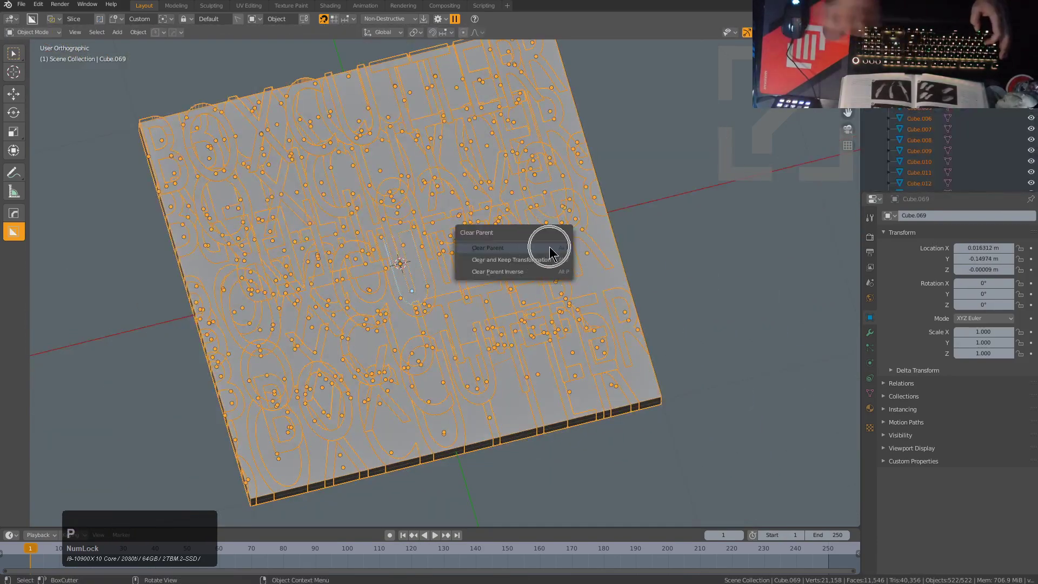
left_click(539, 261)
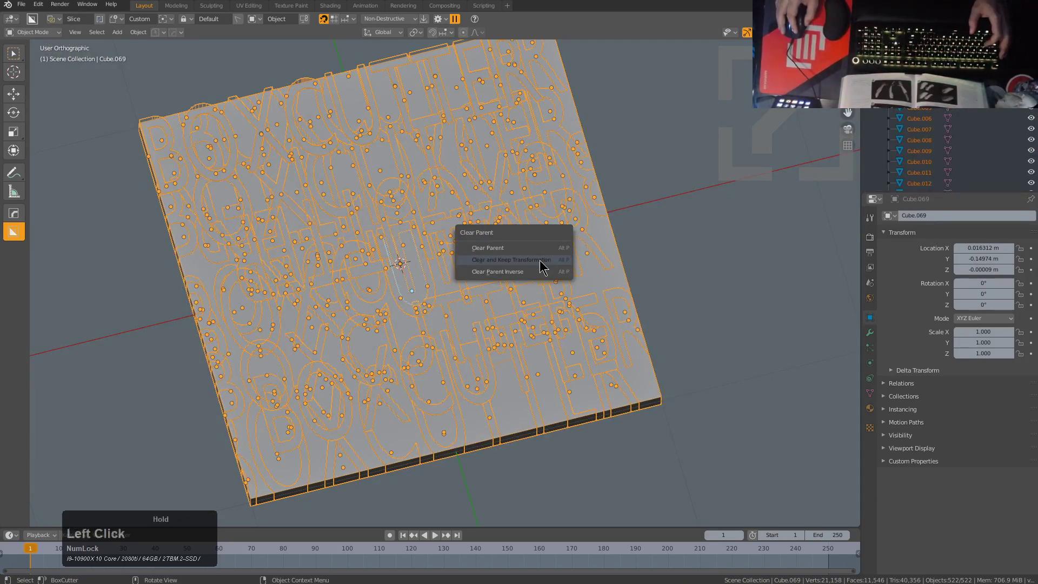
key("ctrl+a")
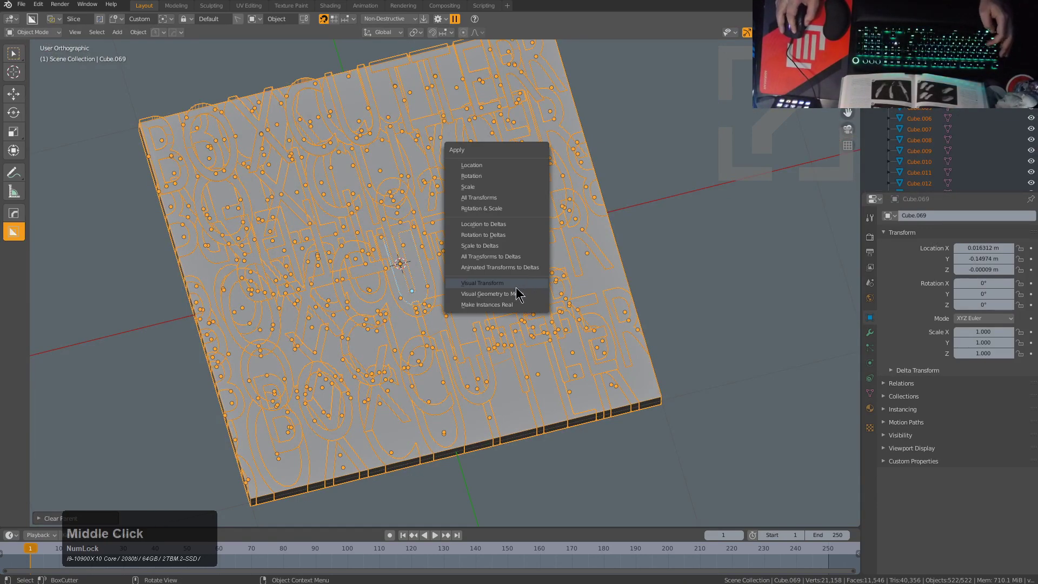
left_click(511, 295)
key("alt+a")
Step: Add a sphere empty in top view and move it to the slab's upper-left corner, about X -1.2 m, Y 0.98 m
key("KP_7")
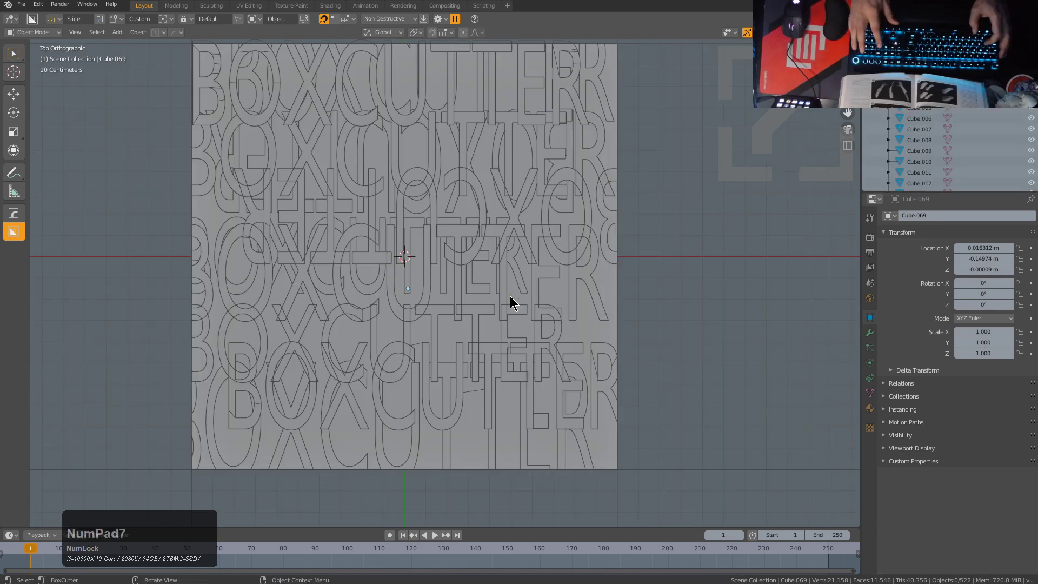
scroll(549, 284, "down", 3)
middle_click_drag(482, 225, 537, 257, "shift")
scroll(537, 257, "up", 2)
key("shift+a")
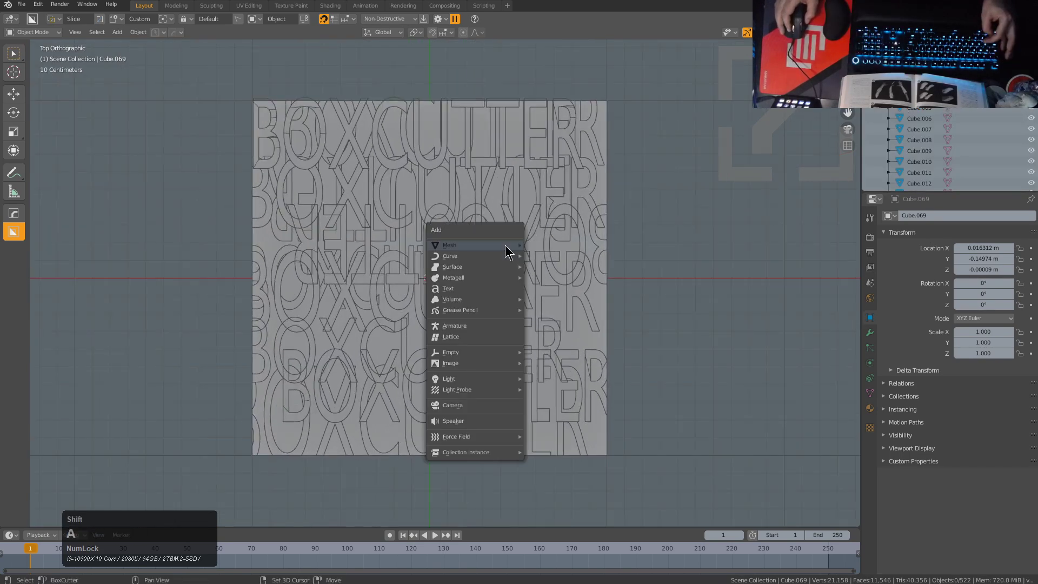
left_click(486, 354)
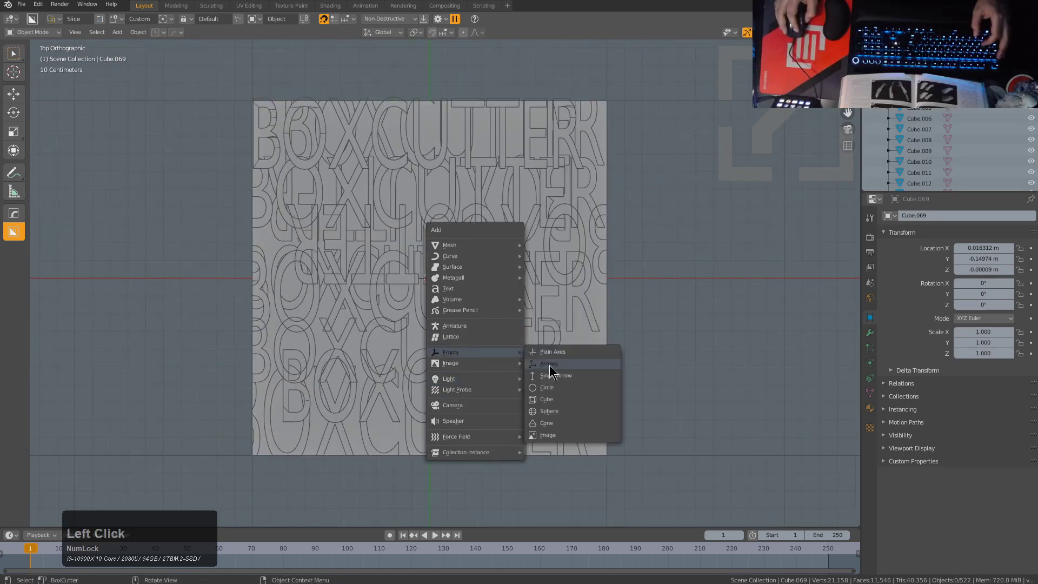
left_click(569, 415)
right_click(467, 295)
left_click(464, 298)
left_click(436, 293)
key("g")
left_click(274, 139)
Step: Enable Commotion's Proximity Effector and move the sphere empty clear of the slab to about X -1.69 m, Y 1.02 m
key("n")
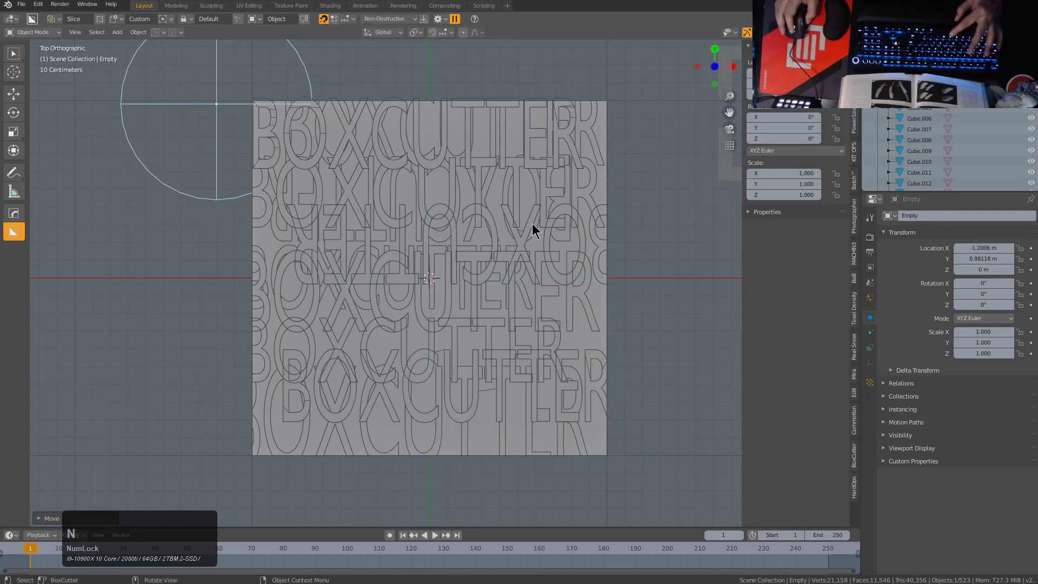
left_click(853, 420)
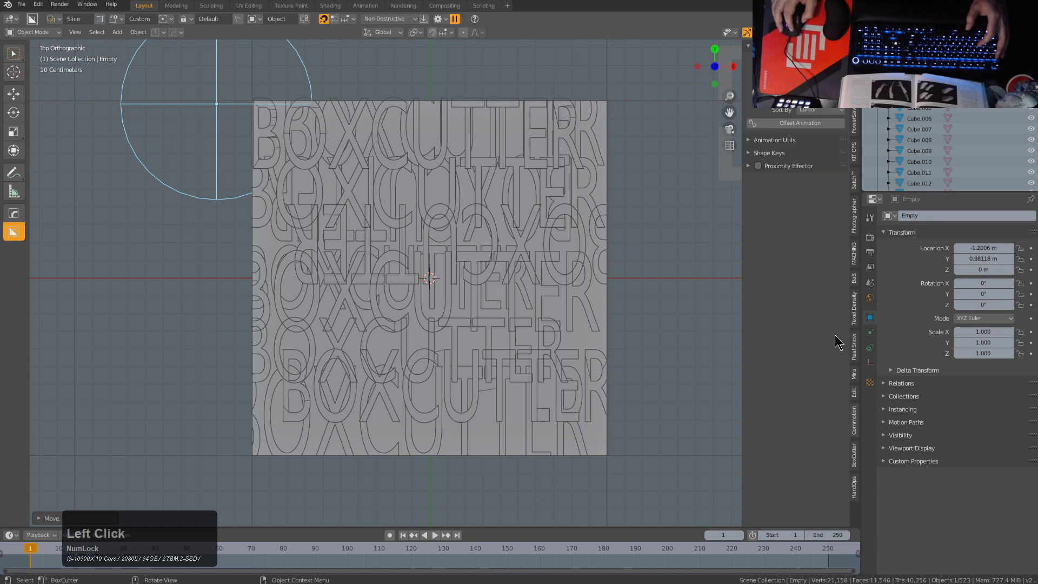
scroll(501, 258, "down", 1)
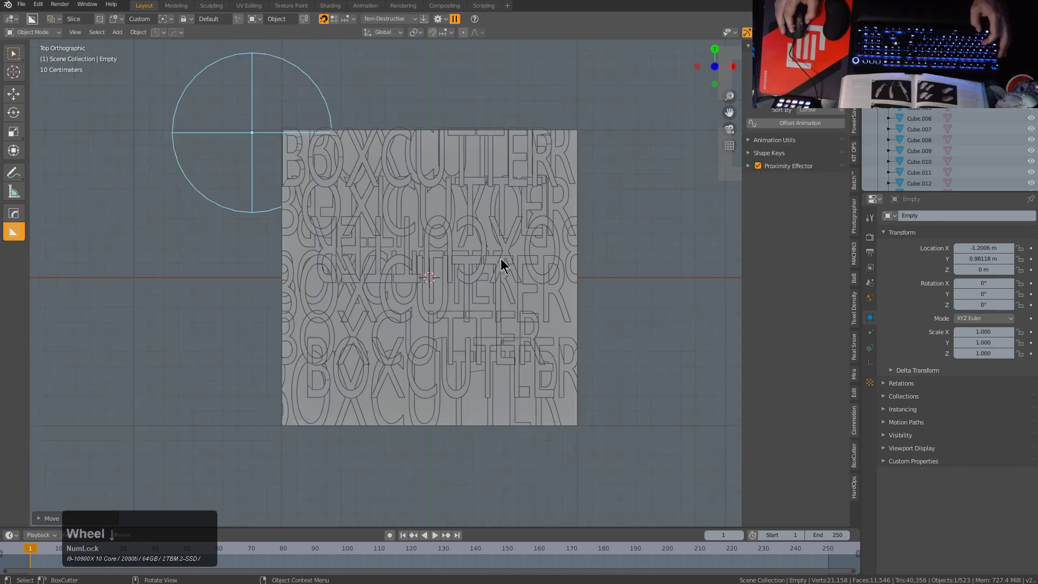
key("ctrl+z")
key("alt+a")
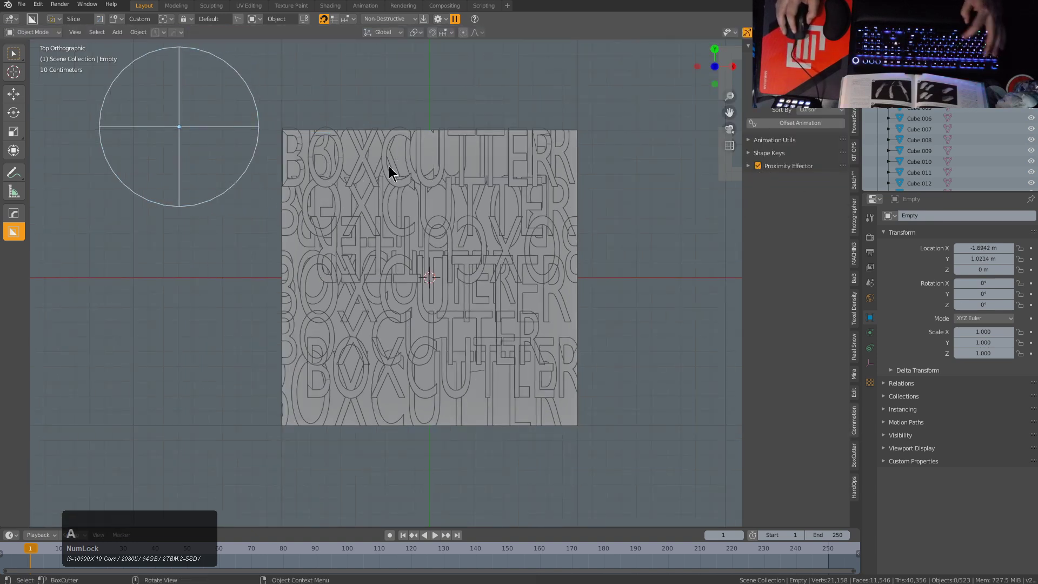
Step: Examine the BOXCUTTER letters overhanging the slab's upper edge by picking one T and the whole row
left_click_drag(617, 112, 282, 472)
scroll(528, 171, "up", 6)
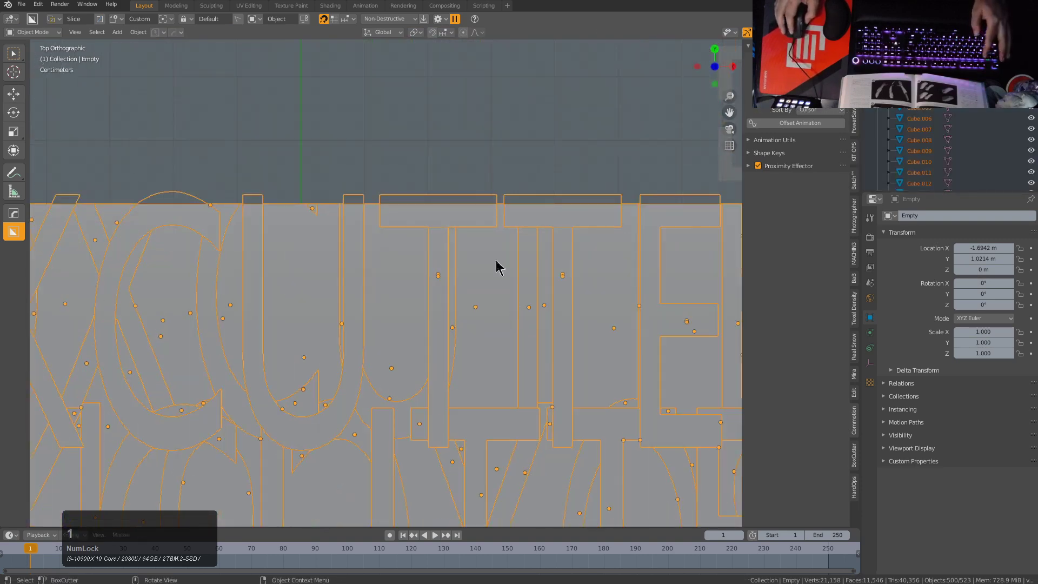
left_click(468, 181)
left_click(463, 202)
scroll(461, 200, "up", 2)
key("g")
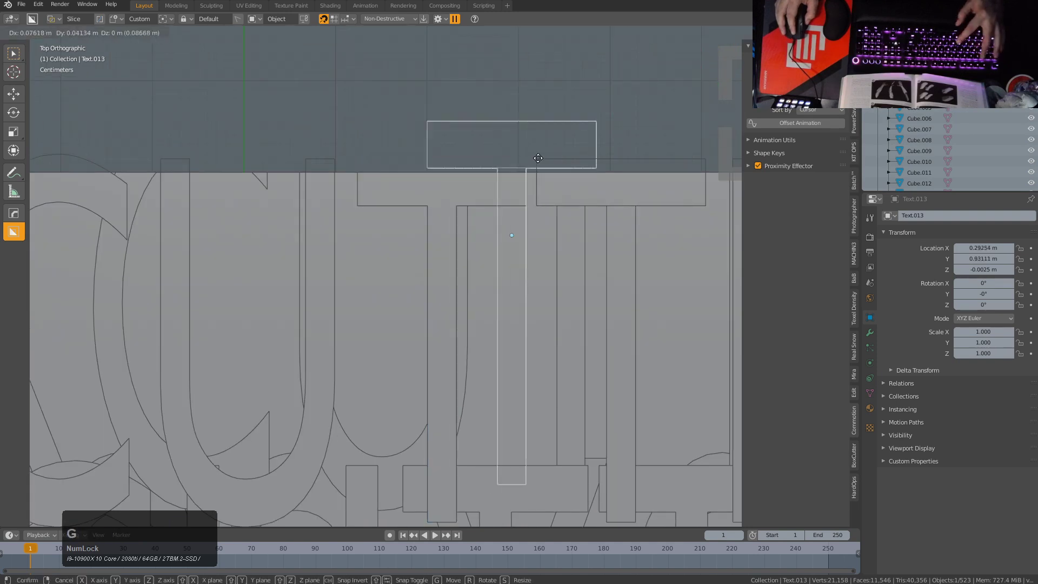
right_click(556, 184)
scroll(415, 201, "down", 4)
key("alt+a")
scroll(415, 201, "down", 1, "alt")
scroll(410, 201, "down", 2)
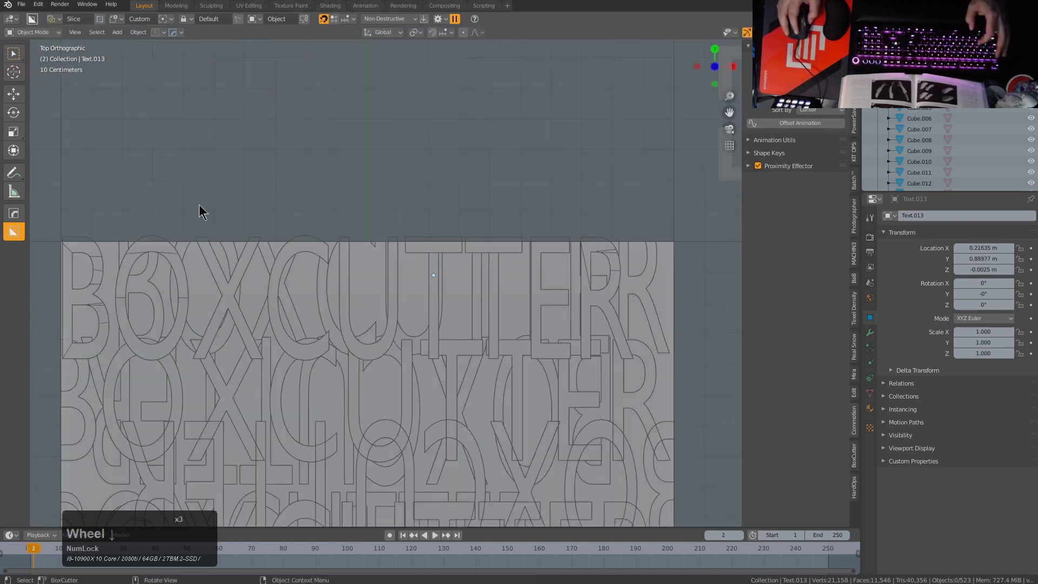
left_click_drag(55, 204, 659, 245)
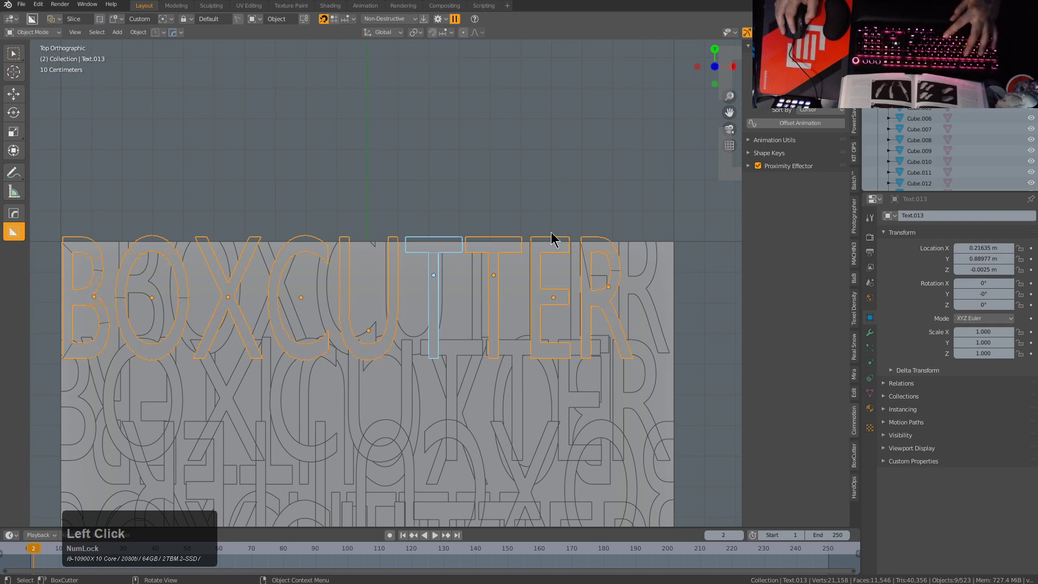
Step: Run the HardOps Evict operation on all objects to send the cutters to their own collection, and show only the main collection
scroll(473, 327, "down", 3)
key("a")
middle_click_drag(473, 328, 463, 263, "shift")
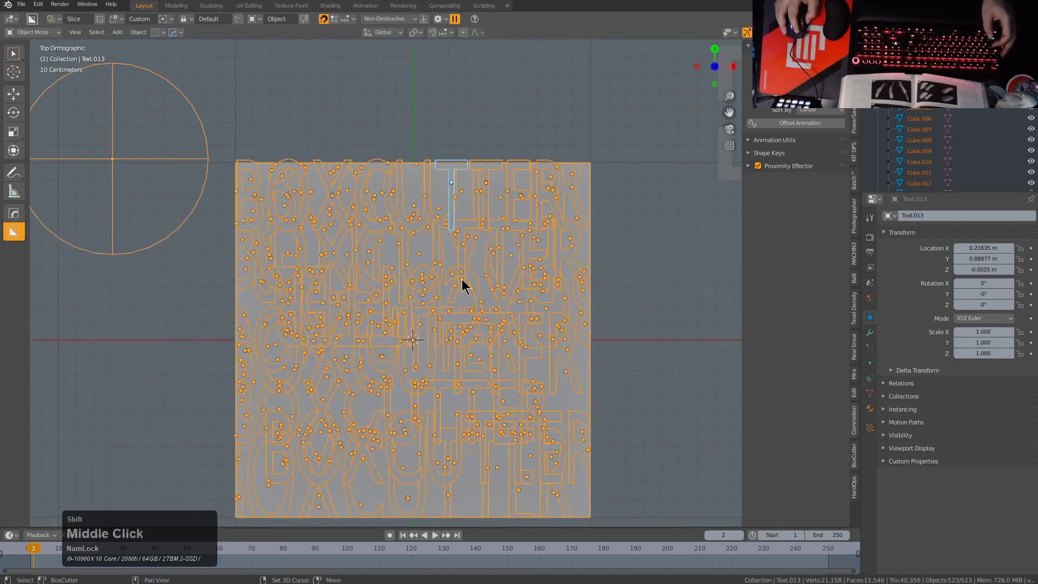
key("q")
mouse_move(498, 290)
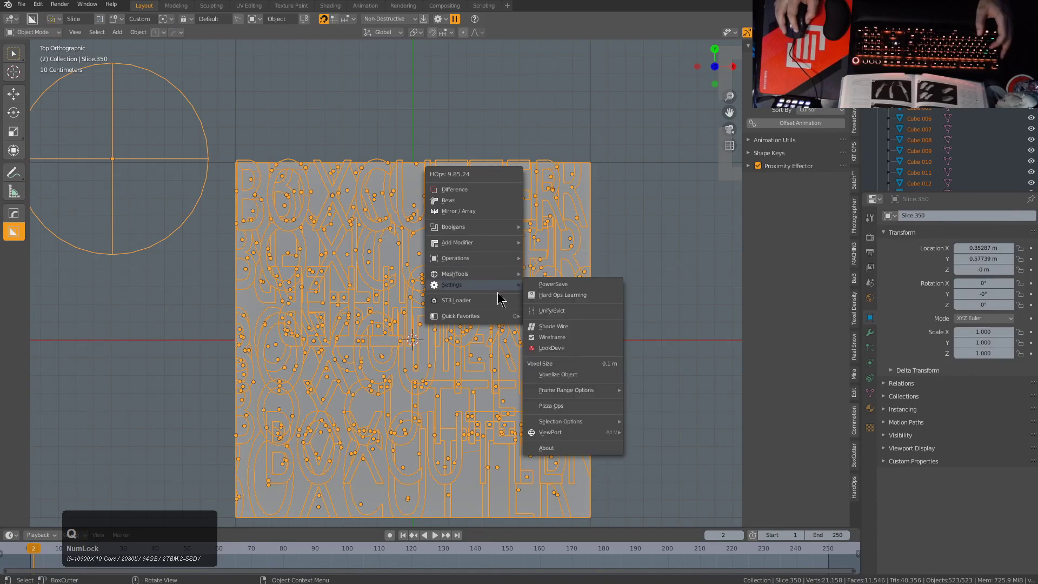
left_click(547, 311, "ctrl")
scroll(489, 275, "down", 3)
scroll(489, 276, "up", 3)
key("1")
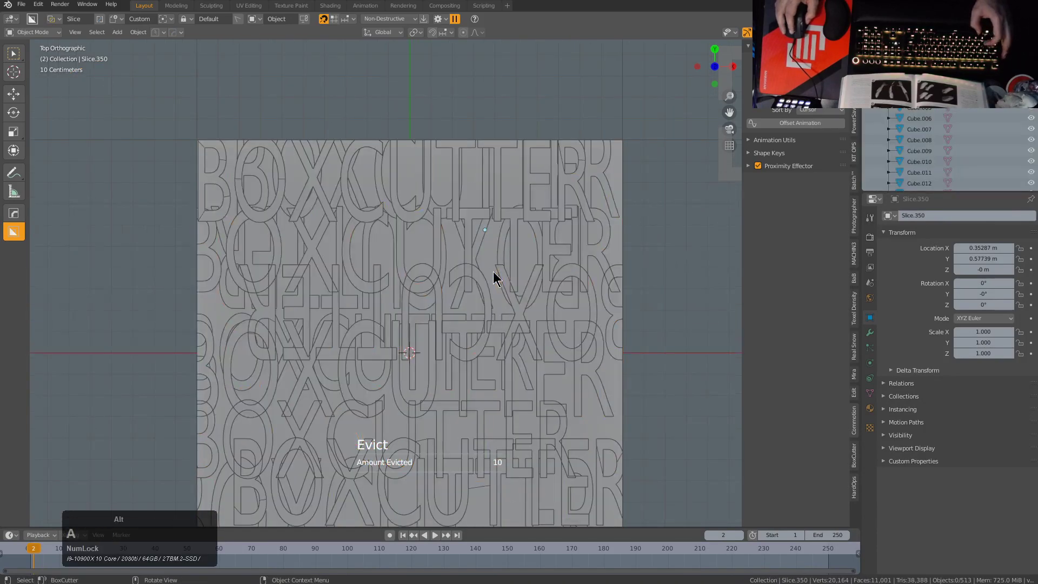
Step: Move the sphere empty from the Cutters collection into Collection and display that collection again
key("2")
left_click(153, 135)
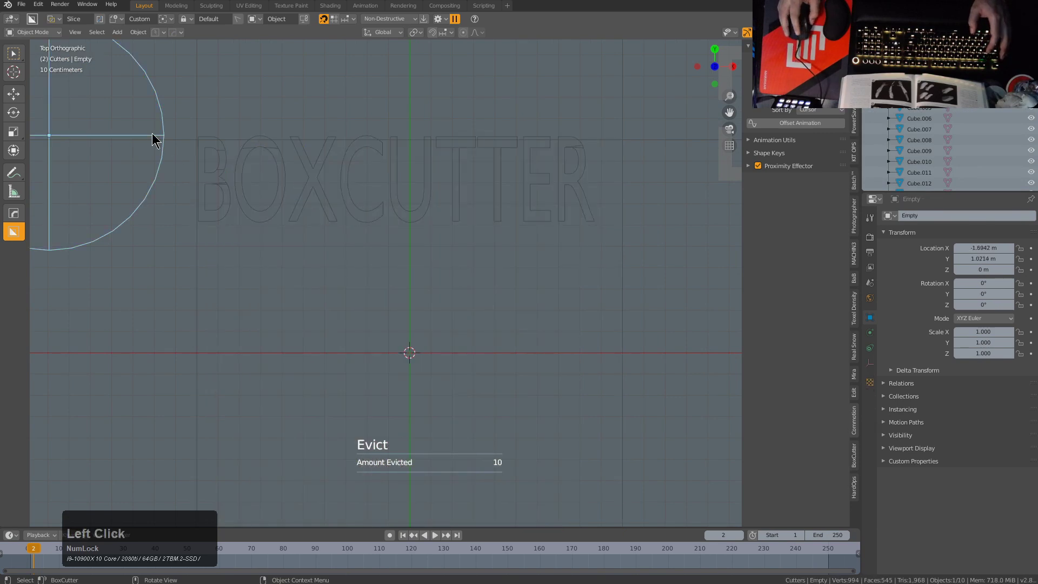
key("m")
left_click(144, 158)
key("1")
scroll(251, 164, "down", 2)
middle_click_drag(250, 164, 347, 229, "shift")
scroll(417, 219, "up", 1)
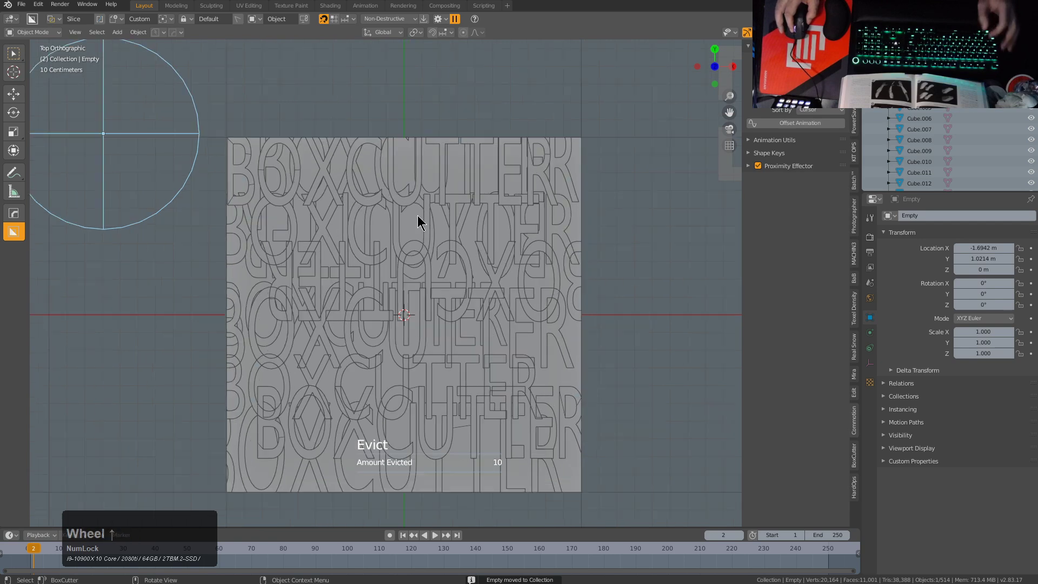
scroll(430, 273, "down", 1)
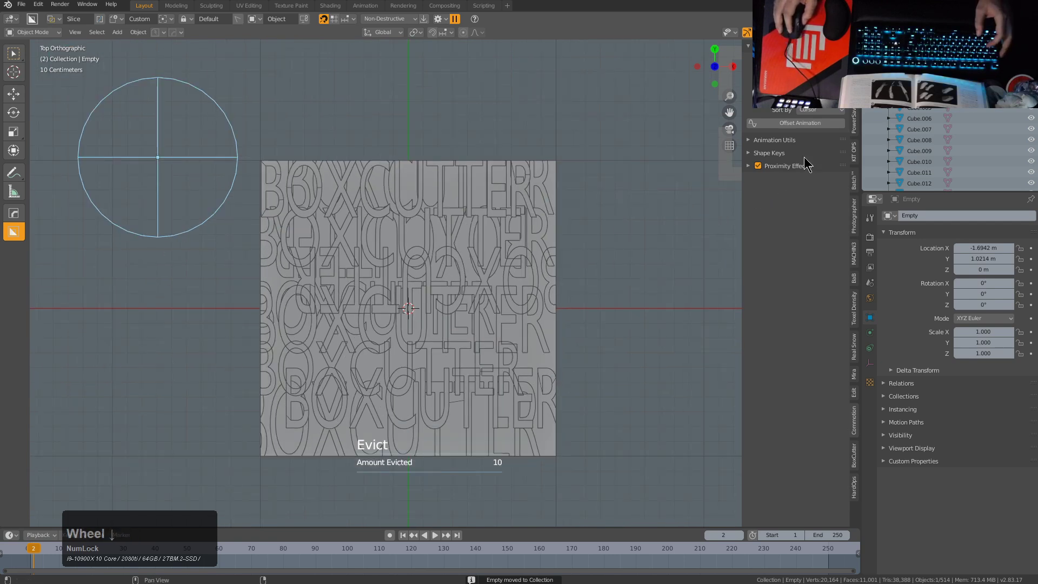
Step: Expand the Proximity Effector settings and move all slab pieces into a new collection named aff
left_click(776, 166)
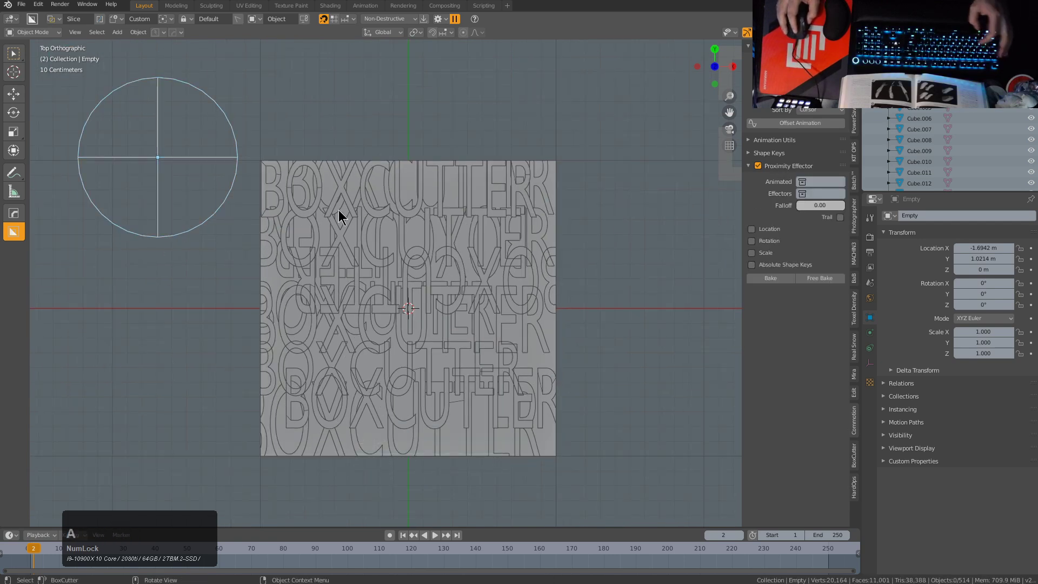
left_click_drag(543, 120, 264, 491)
key("g")
right_click(449, 326)
key("m")
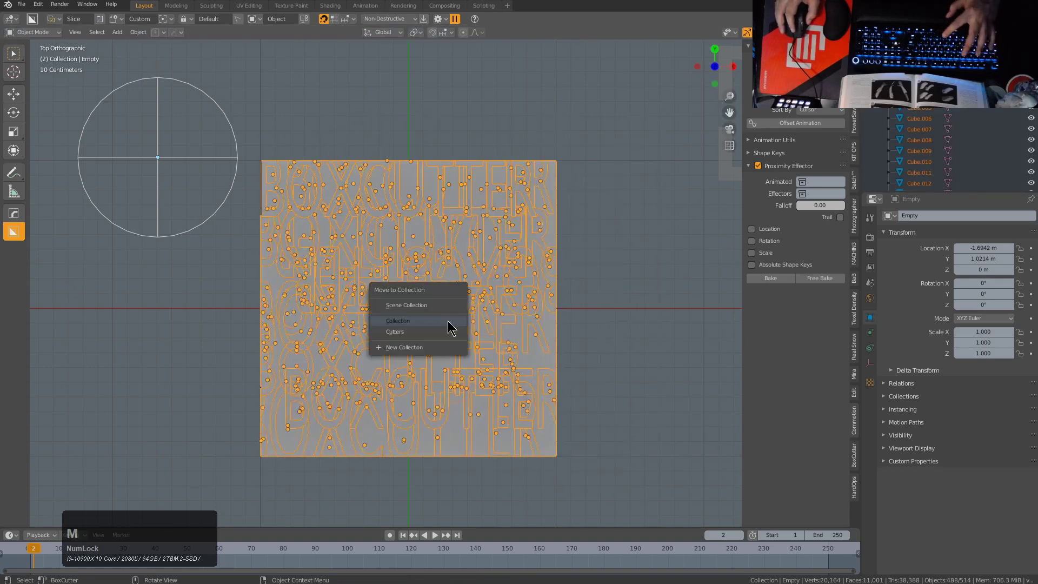
left_click(424, 346)
type("aff")
key("Return")
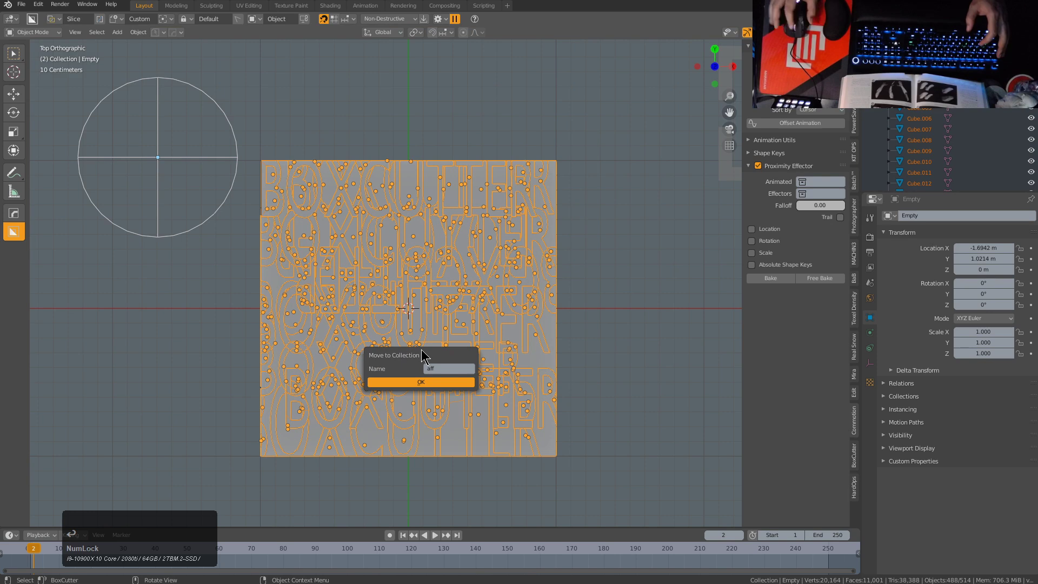
left_click(404, 381)
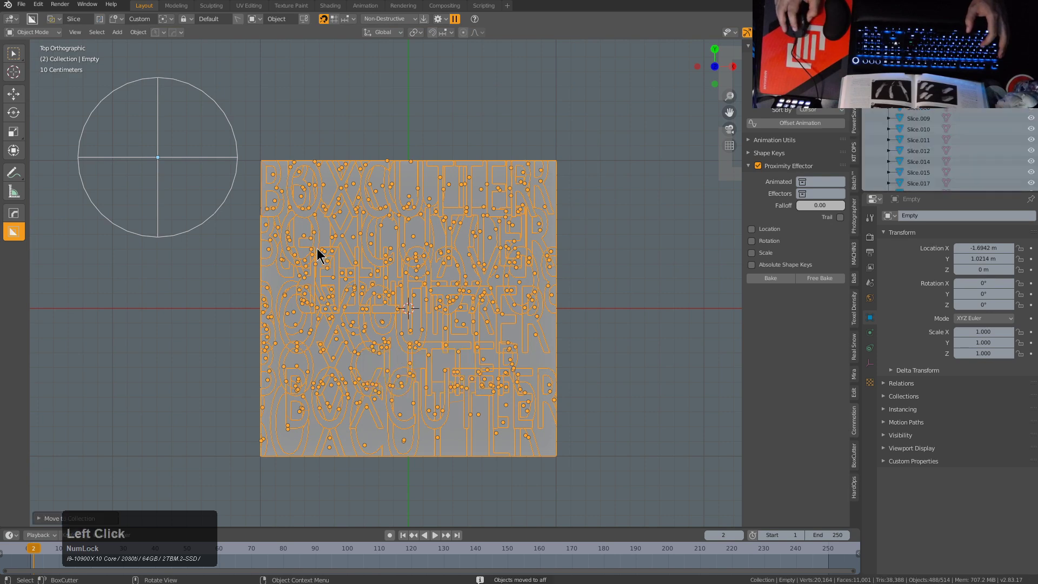
Step: Move the sphere empty into a new collection named eff
left_click(235, 180)
key("m")
left_click(235, 178)
type("eff")
key("Return")
left_click(241, 211)
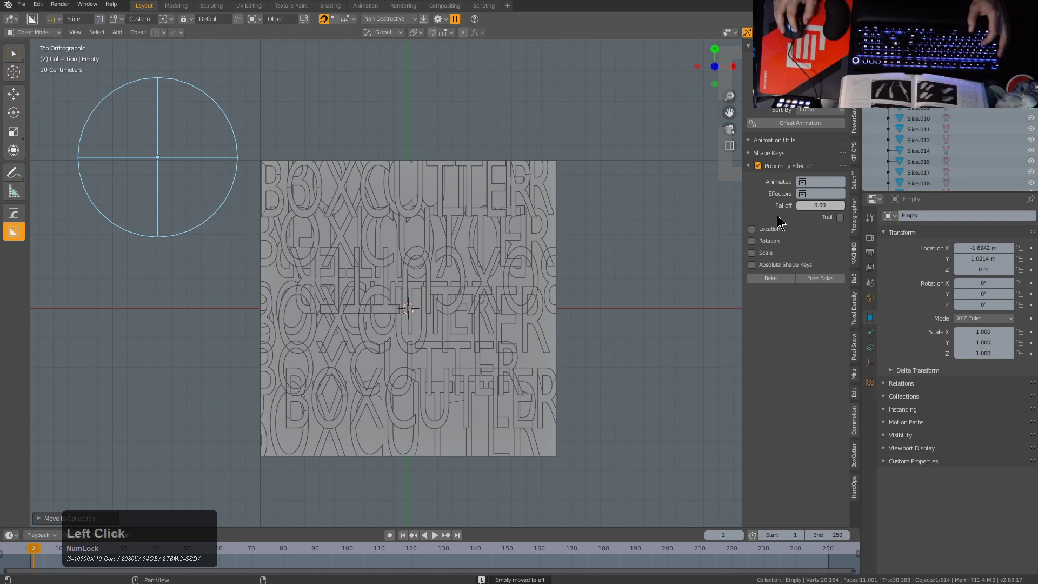
Step: Assign aff as the Animated collection and eff as the Effectors collection in the Proximity Effector settings
left_click(822, 185)
left_click(809, 204)
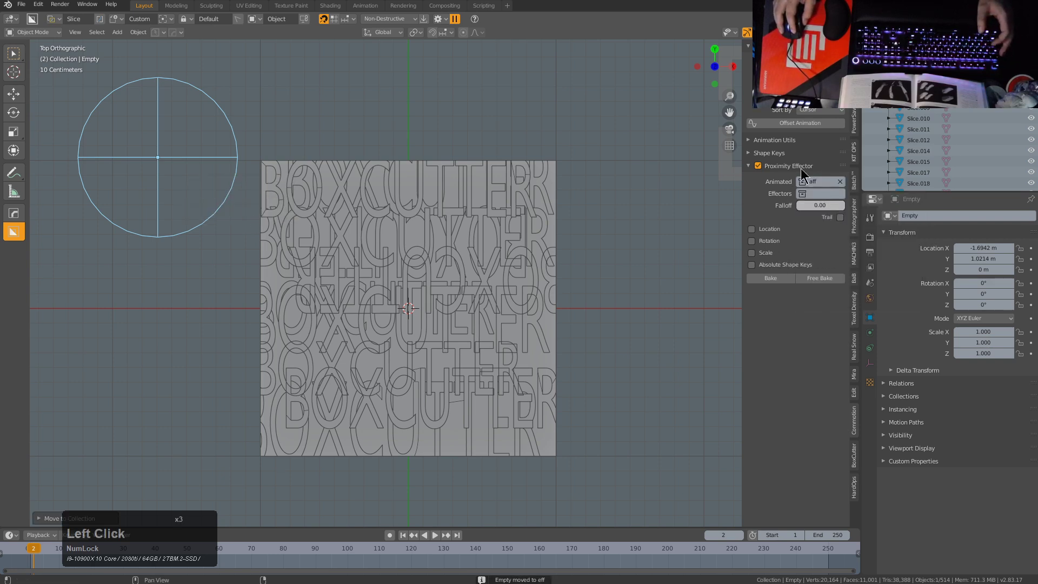
left_click(818, 194)
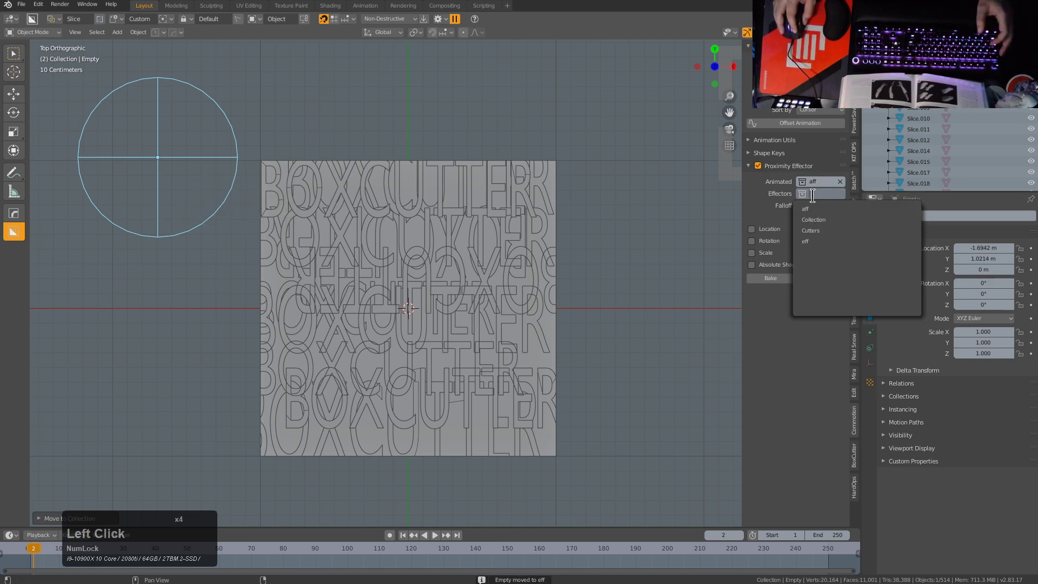
left_click(818, 244)
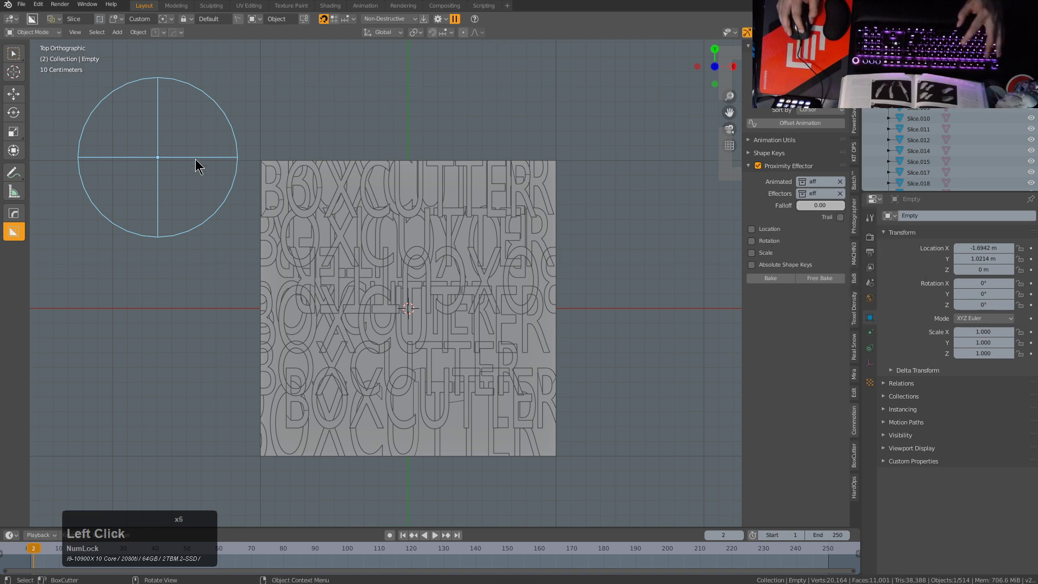
key("g")
right_click(365, 265)
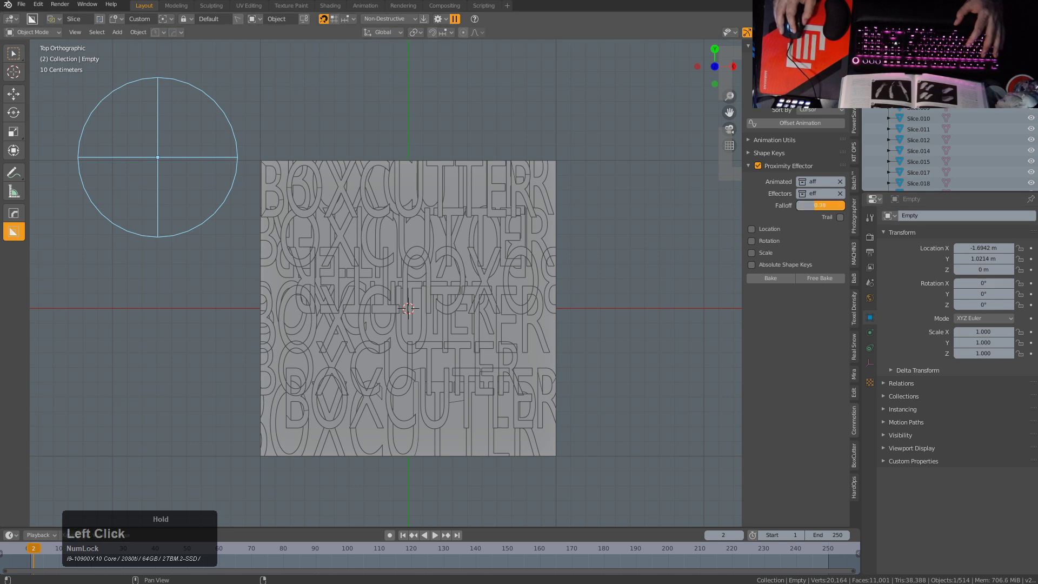
Step: Enable Trail and Scale on the Proximity Effector with a falloff of 0.58 and starting scale values of 0 m on all axes
left_click(840, 217)
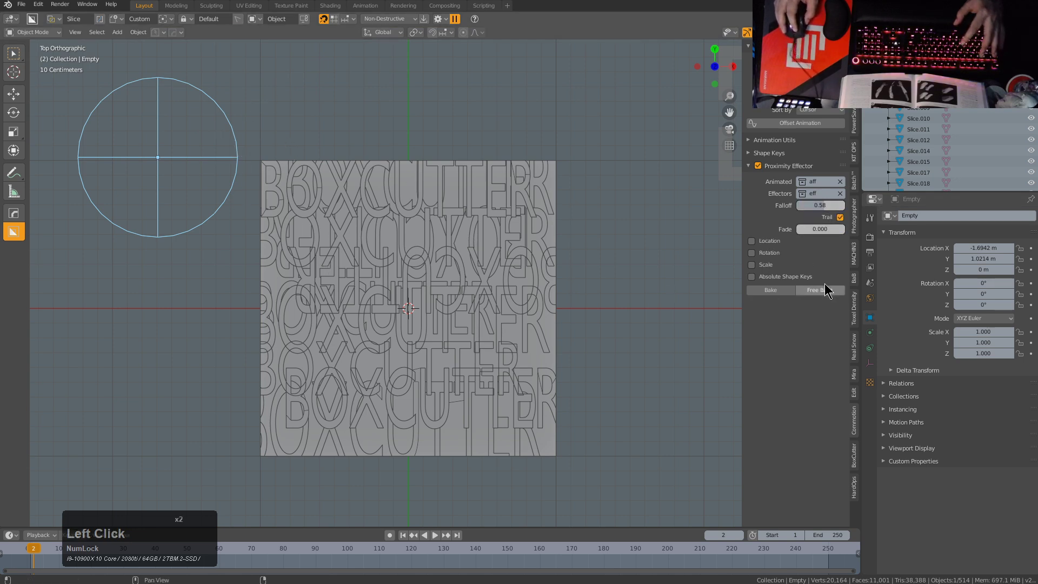
left_click(761, 266)
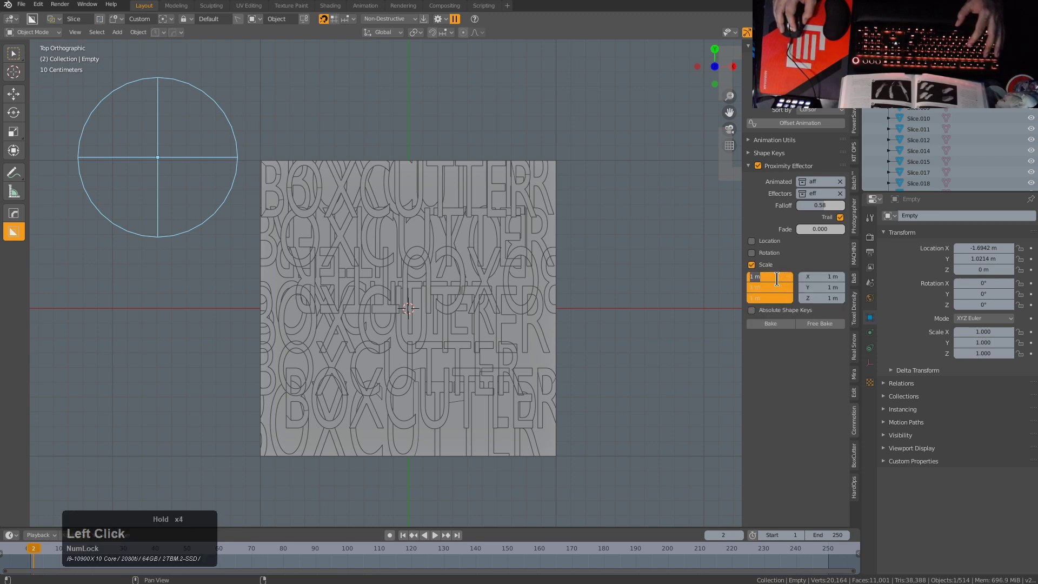
type("0")
key("KP_Enter")
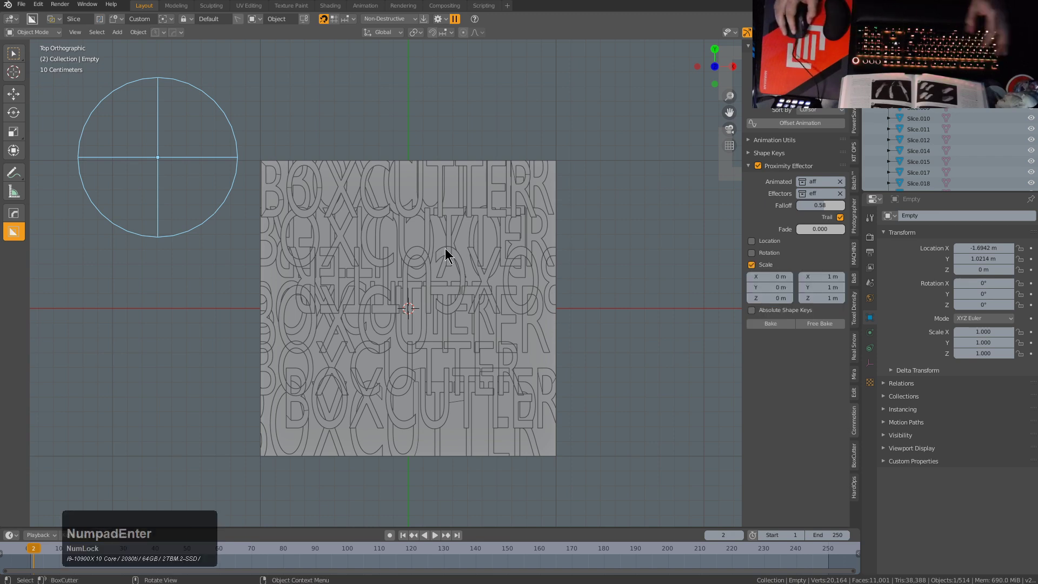
Step: Start animation playback and try moving the sphere empty over the slab
key("shift+space")
key("g")
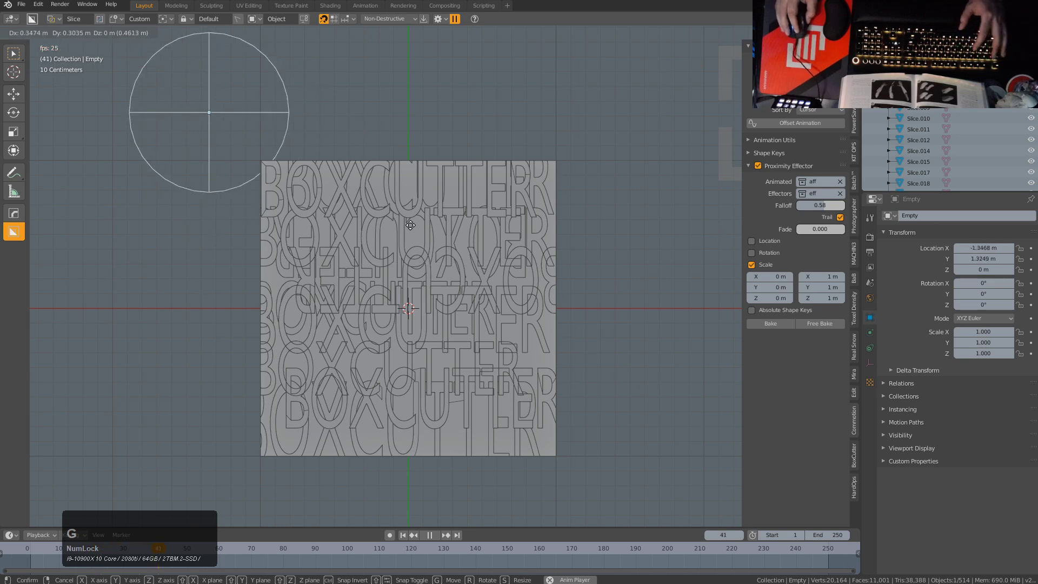
right_click(366, 233)
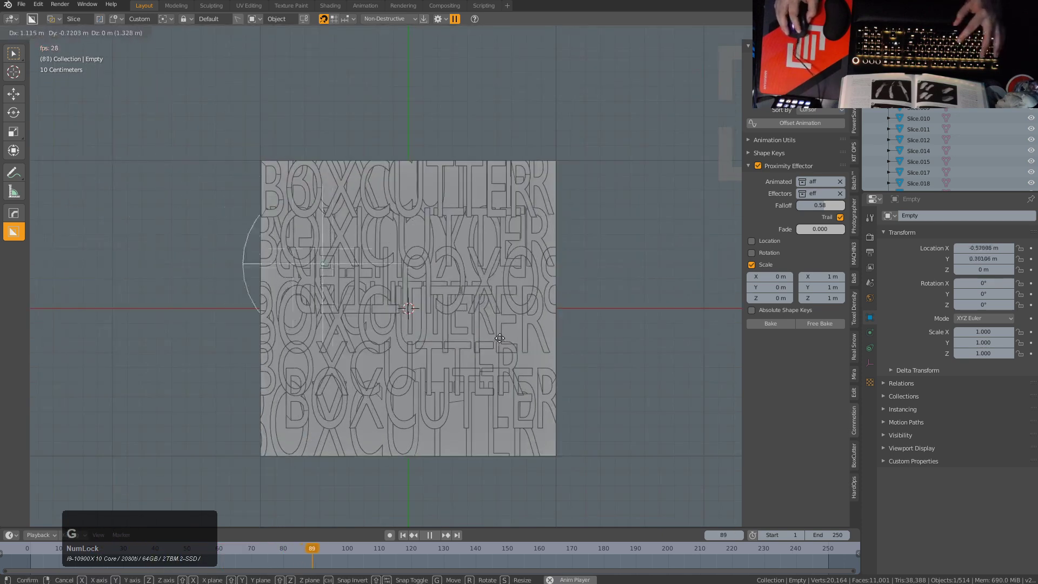
middle_click_drag(303, 287, 360, 205)
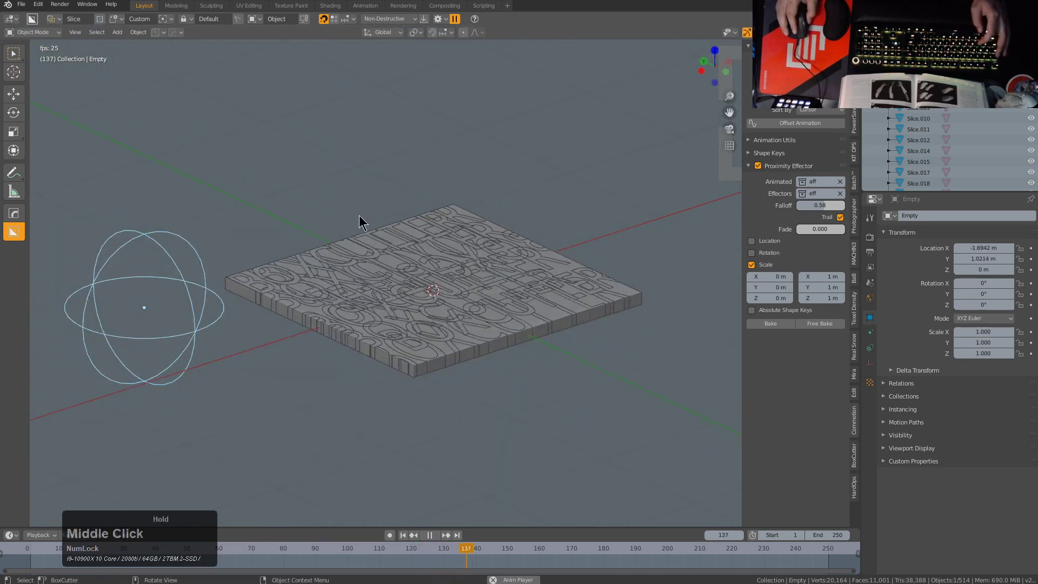
Step: Reset the empty's location to the origin and enlarge it to a scale of about 3.03
key("alt+g")
key("s")
left_click(642, 407)
Step: Enable Rotation on the Proximity Effector and set the final X rotation to 90°
left_click(767, 253)
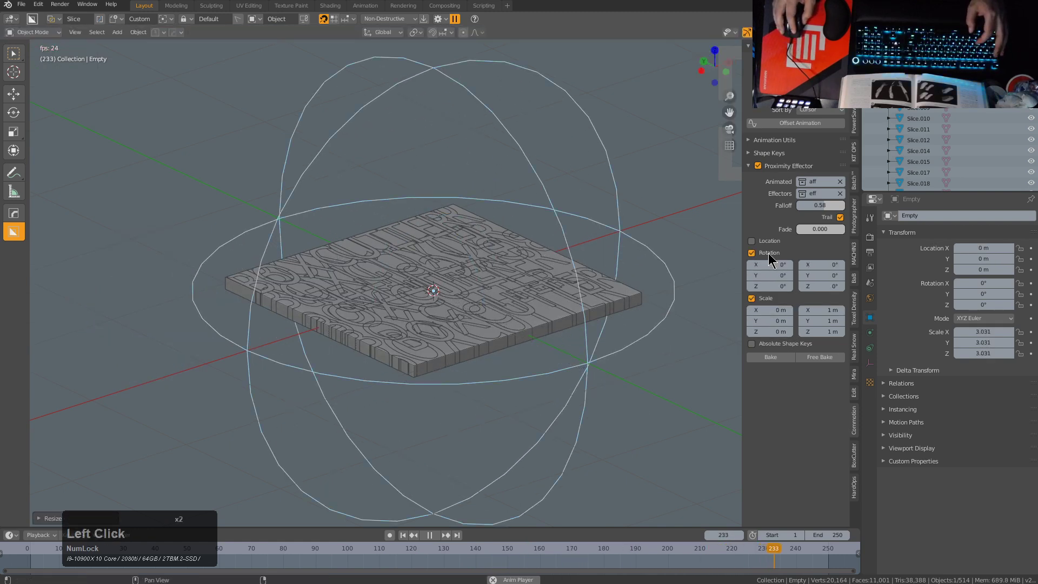
type("90")
key("KP_Enter")
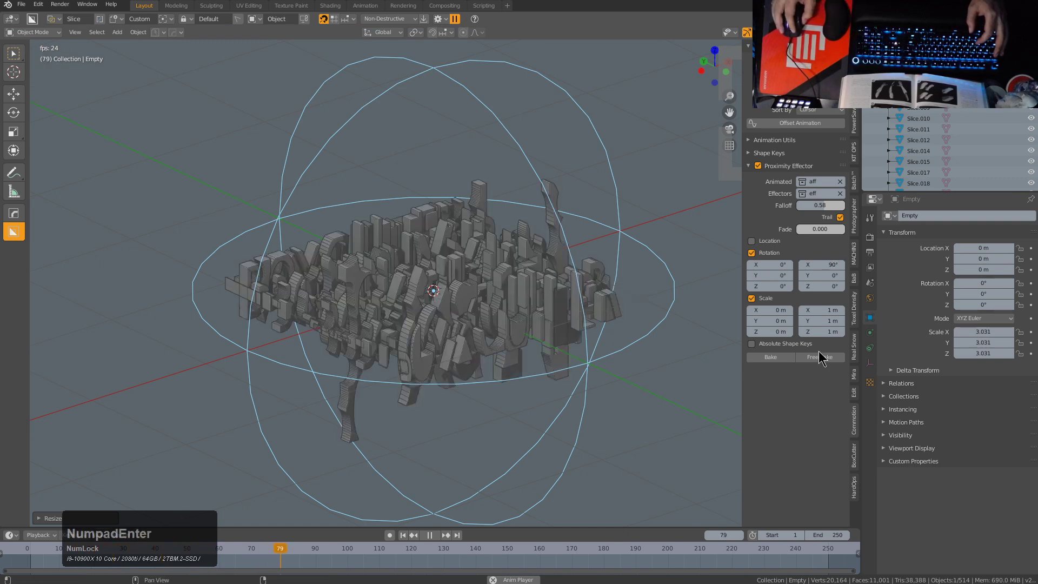
Step: Shrink the empty to a scale of about 1.28 and try moving it across the pieces
middle_click_drag(595, 305, 537, 332)
key("s")
right_click(286, 273)
key("s")
left_click(473, 309)
key("g")
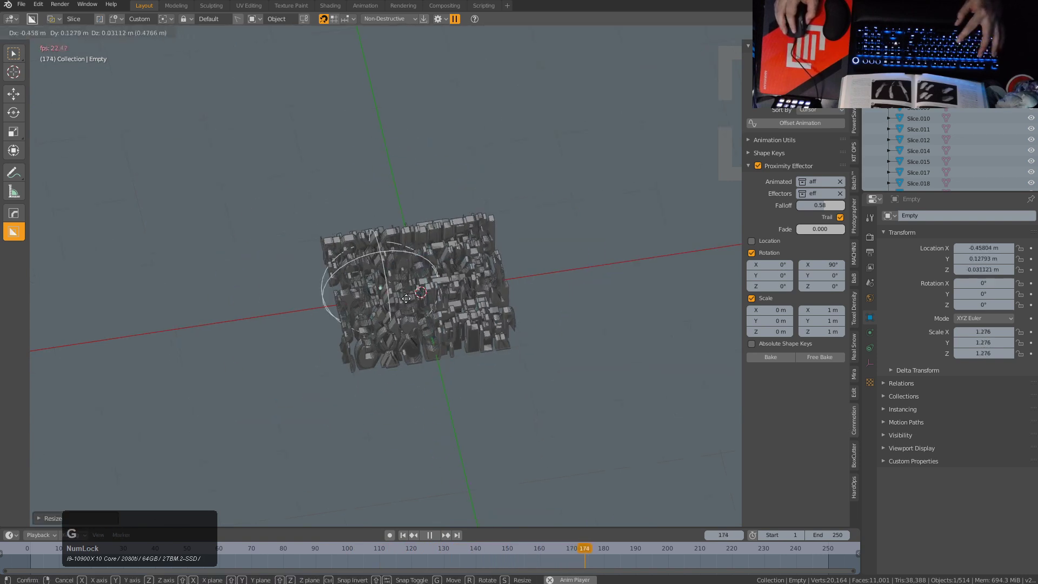
right_click(327, 275)
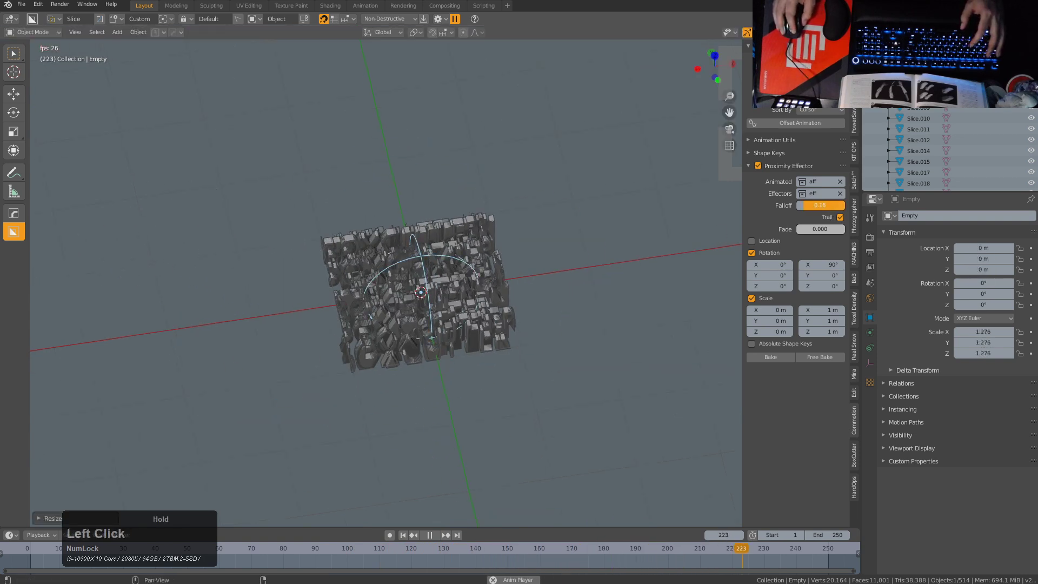
Step: Set the effector's falloff to 0.10 and fade to 0.620, and try moving the empty to test the trail
left_click_drag(810, 234, 828, 234)
scroll(567, 249, "up", 2)
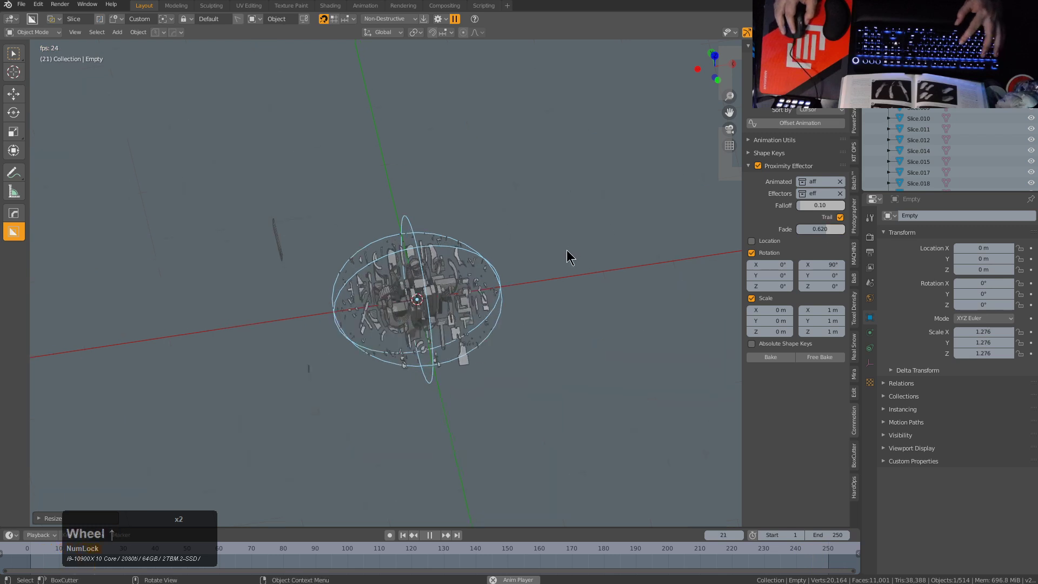
key("g")
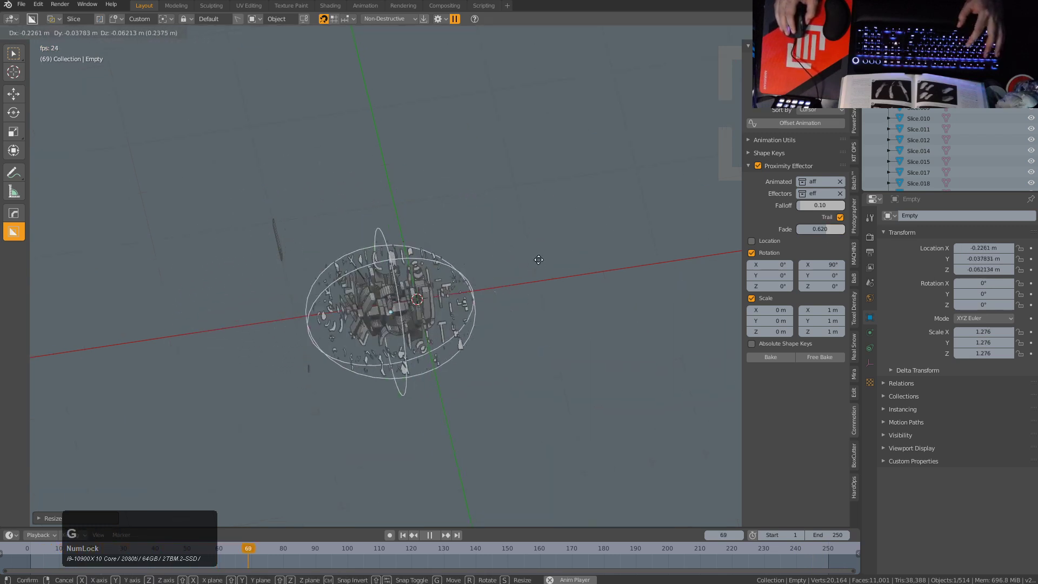
right_click(546, 254)
Step: Set the effector's final X rotation to 0° and its starting X rotation to 90°
left_click(820, 265)
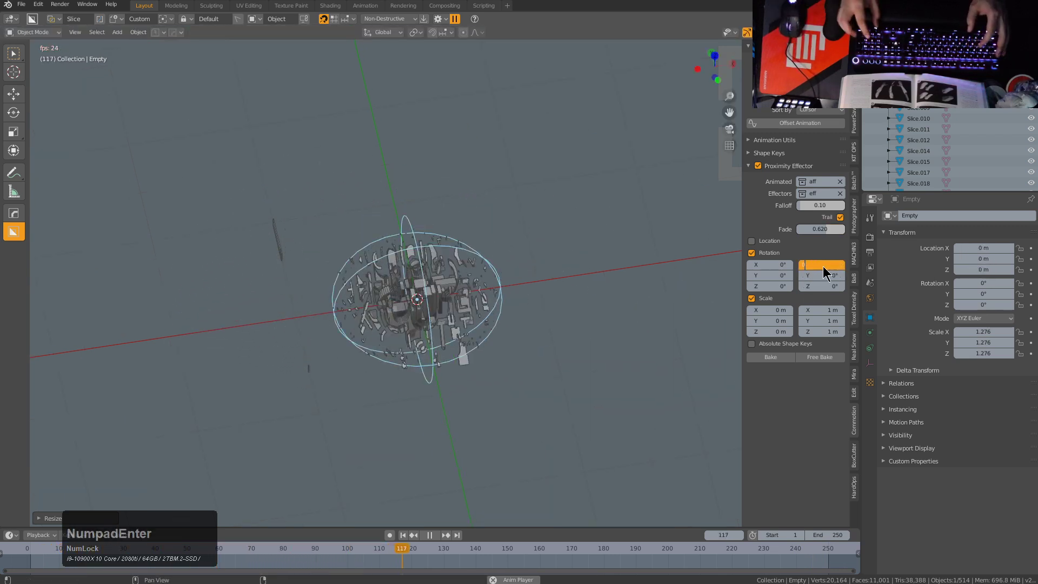
type("0")
key("KP_Enter")
type("90")
key("KP_Enter")
Step: In top view, move the empty close to the origin and resize it to a scale of about 0.95
scroll(517, 267, "up", 2)
key("KP_7")
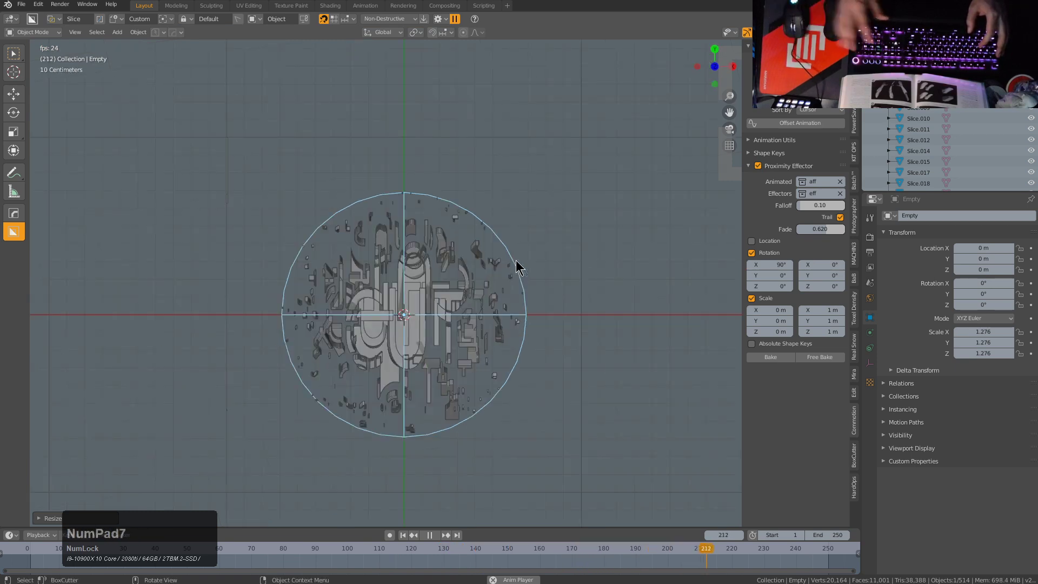
scroll(521, 267, "down", 1)
key("g")
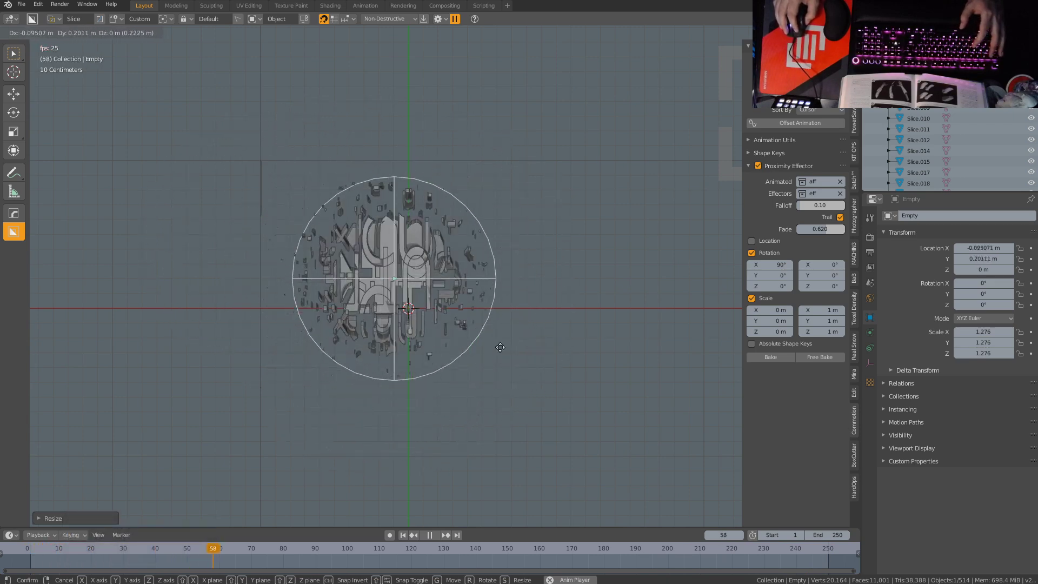
left_click(460, 347)
key("s")
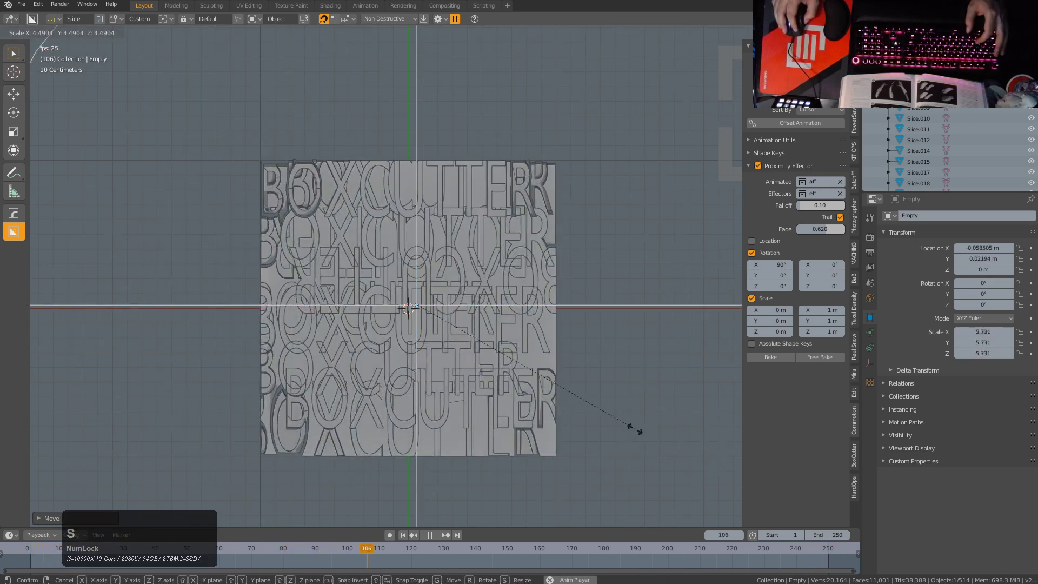
left_click(455, 320)
Step: Sweep the empty over the slab and back near the origin, resizing it to a scale of about 0.65
key("g")
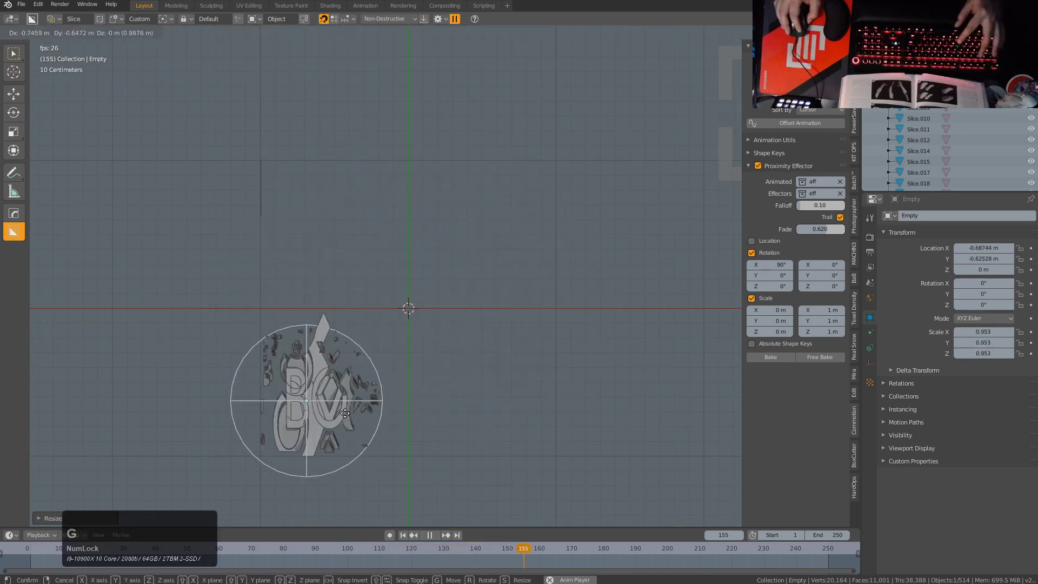
left_click(464, 312)
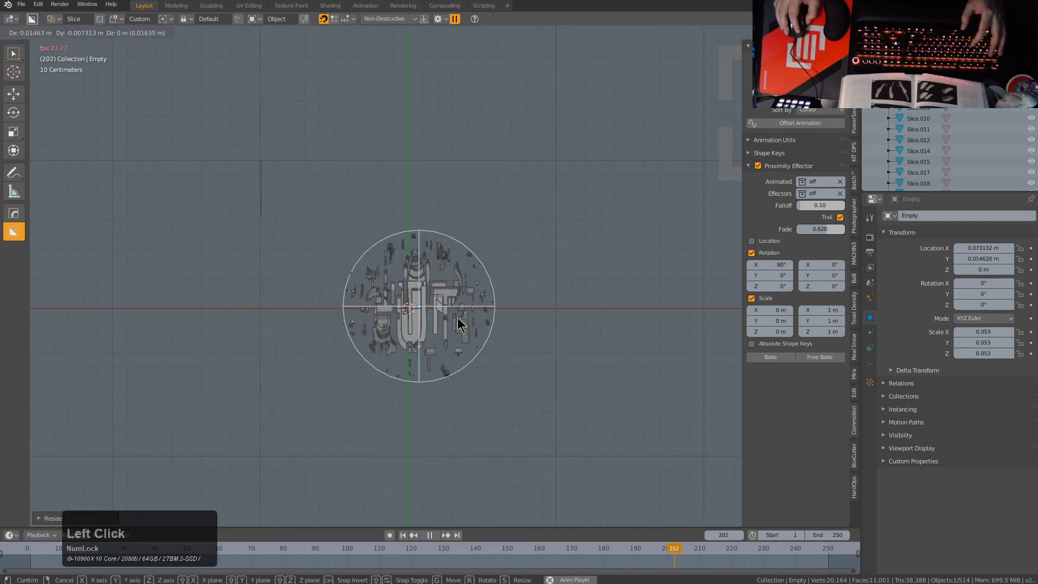
key("s")
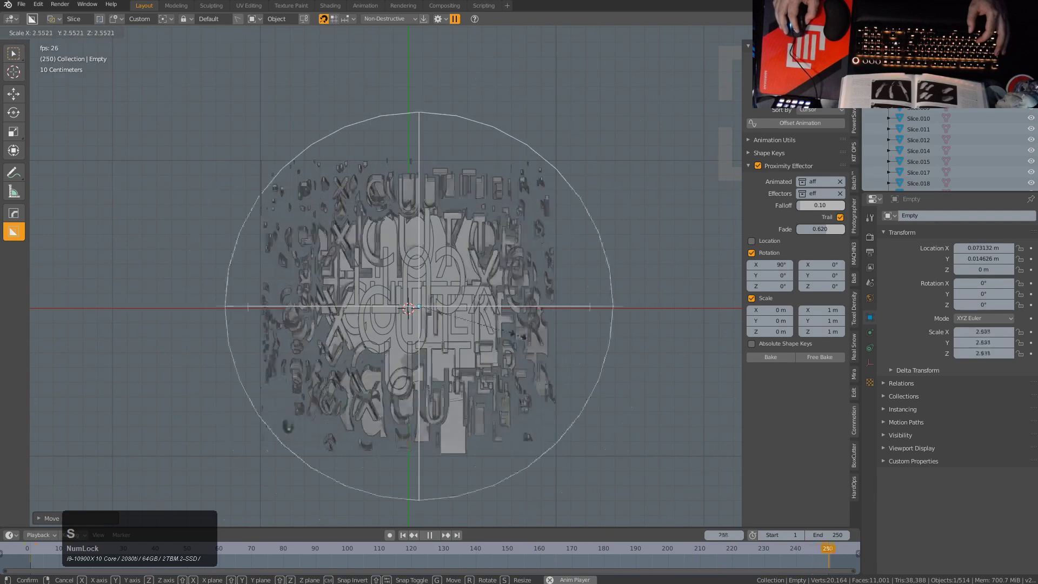
left_click(446, 309)
key("g")
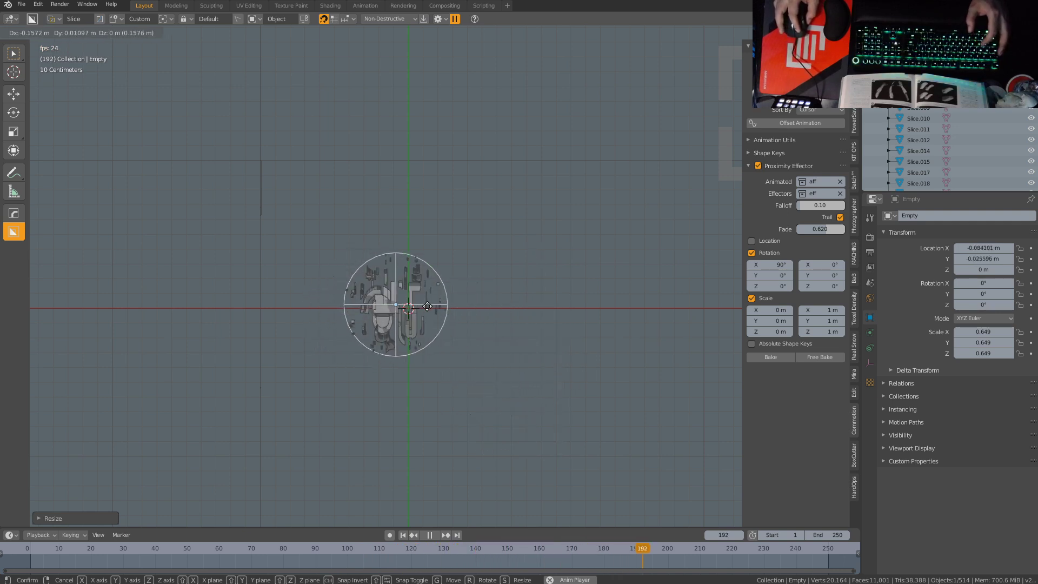
left_click(441, 308)
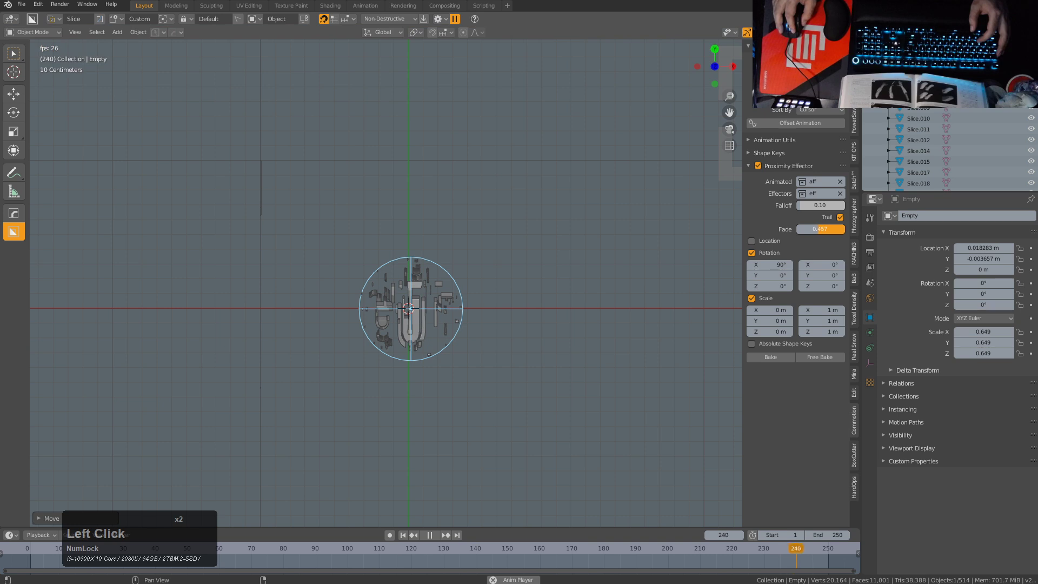
Step: Set the effector's fade to 0.500 and falloff to 0.11, and enlarge the empty to a scale of about 1.84
mouse_move(820, 205)
left_mouse_down()
mouse_move(835, 206)
mouse_move(805, 206)
left_mouse_up()
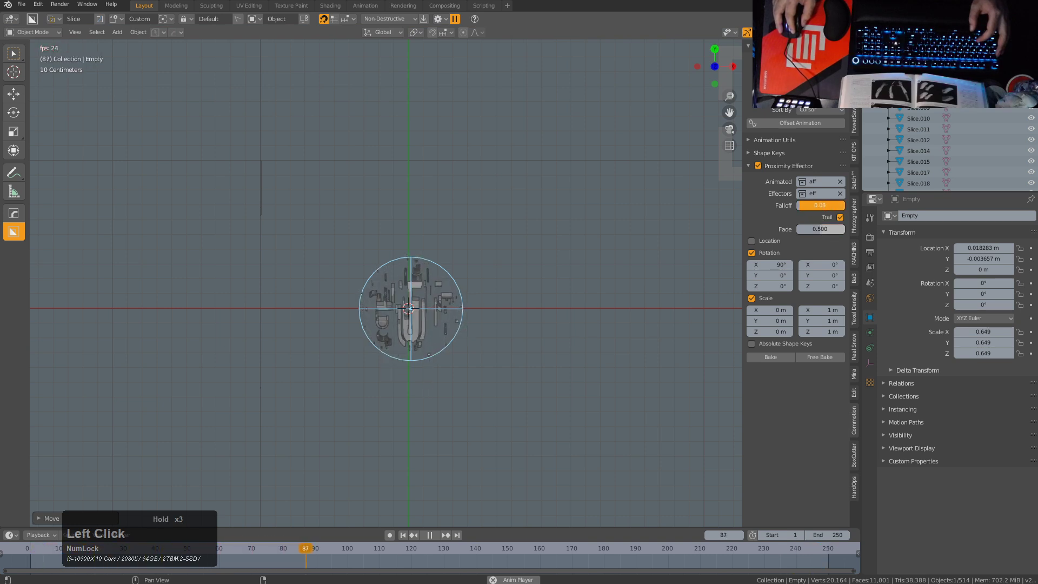
key("s")
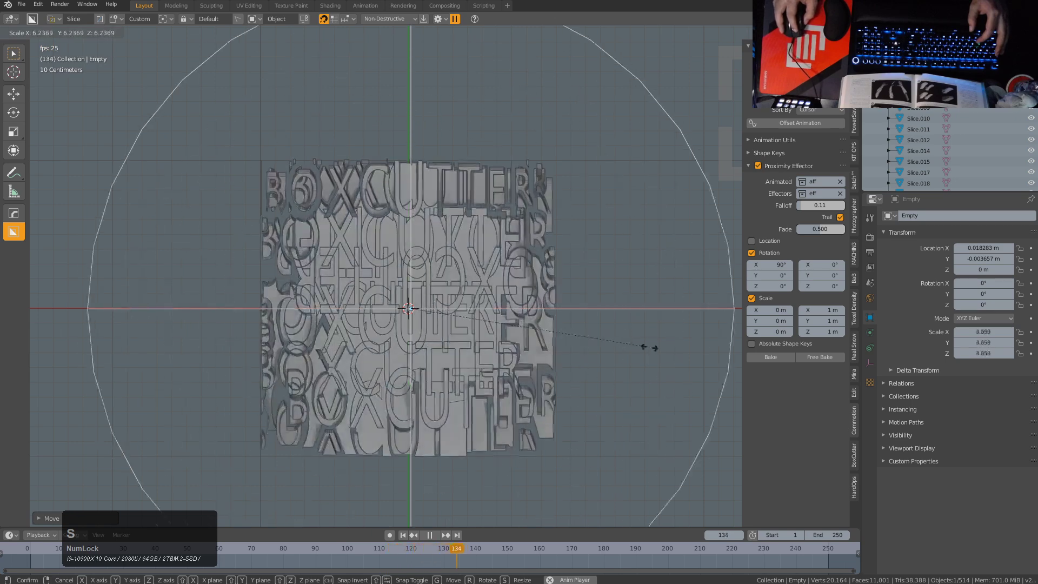
left_click(529, 302)
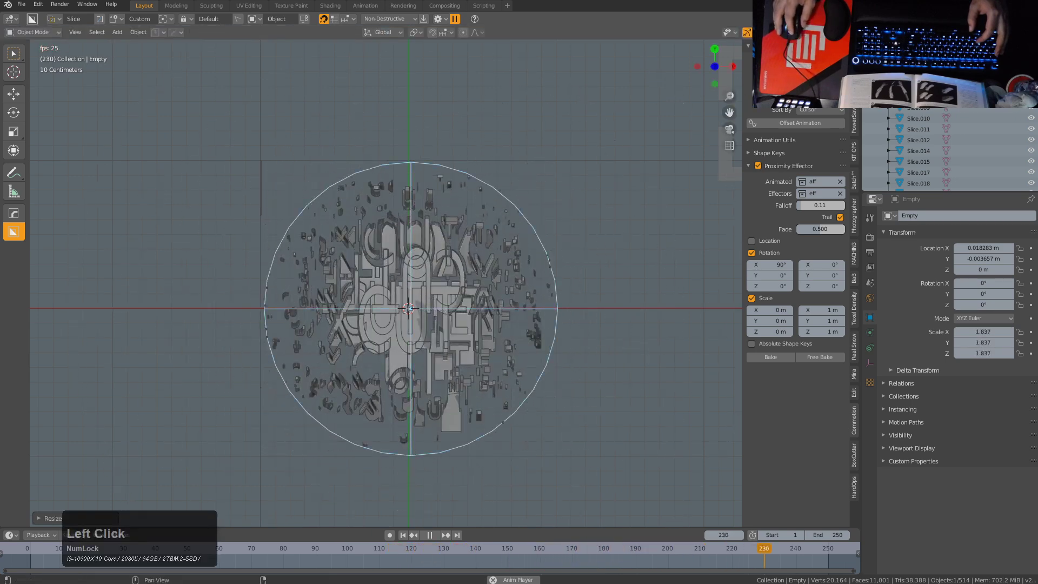
Step: Change the viewport shading and cycle the material of one sliced piece with Material Scroll
left_click(559, 174)
left_click(559, 174)
scroll(468, 270, "up", 1)
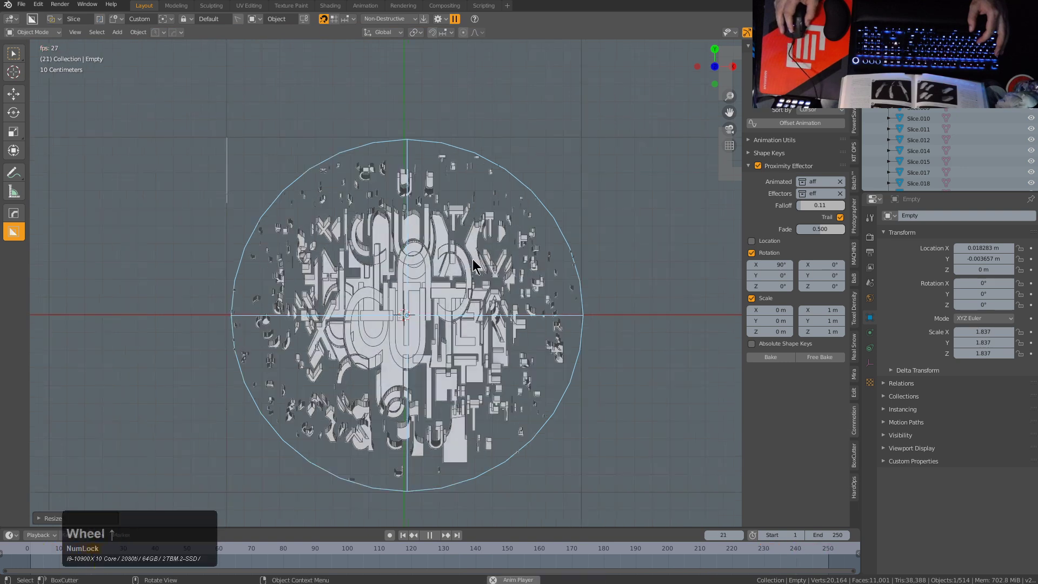
key("a")
left_click(475, 245)
key("m")
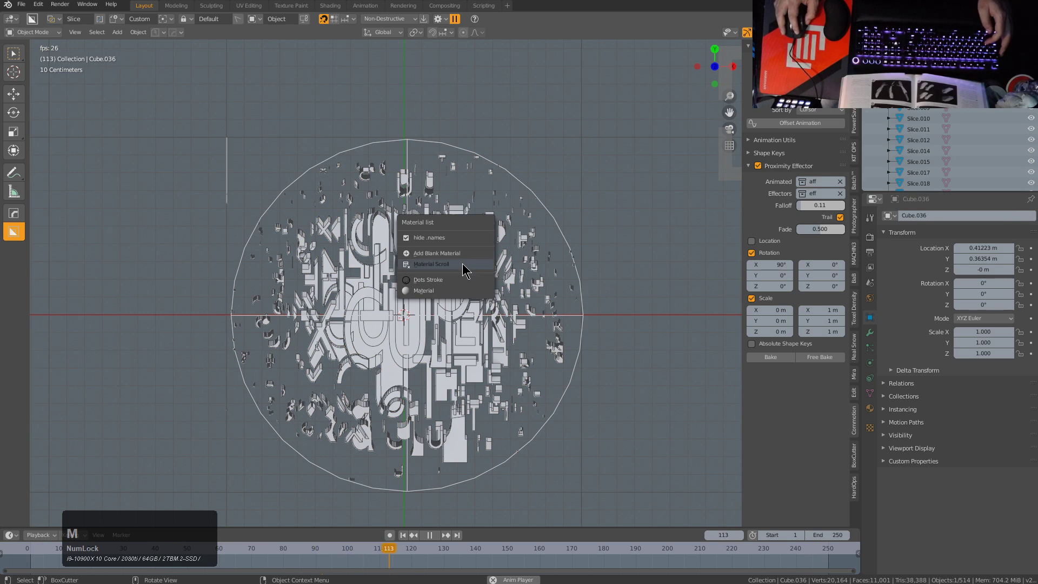
left_click(463, 265)
scroll(463, 265, "down", 2)
left_click(462, 264)
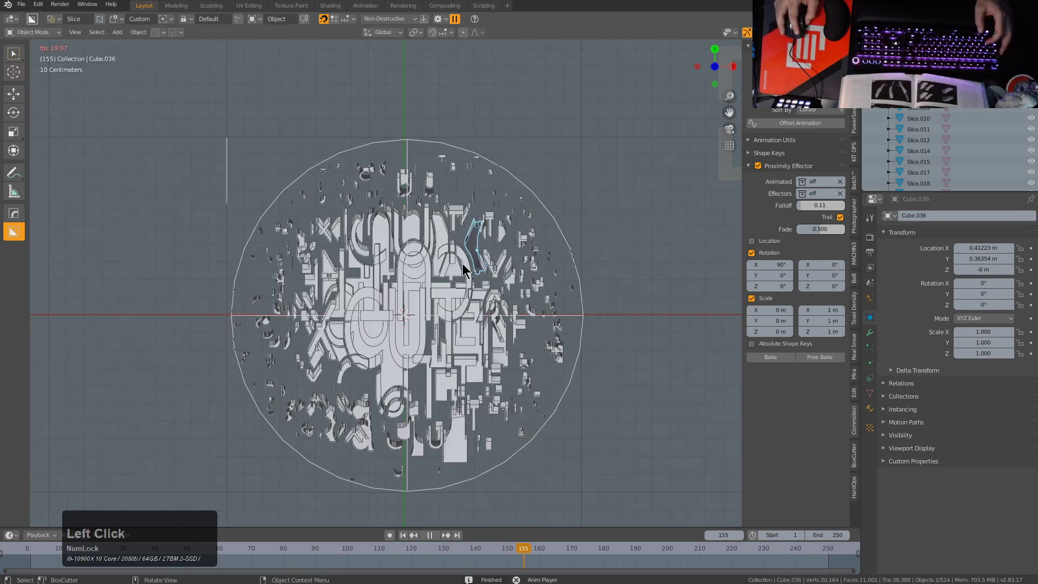
Step: Select all objects and give the slab pieces new materials through the HardOps material list
key("a")
key("m")
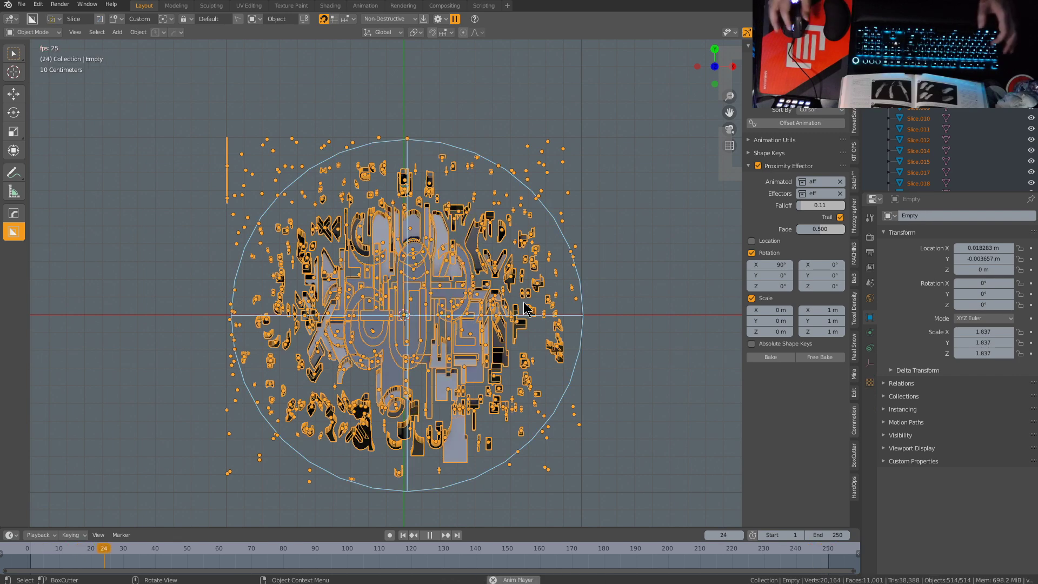
Step: Resize the empty to a scale of about 2.68 and delete the stray sliced piece beside the slab's upper corner
key("a")
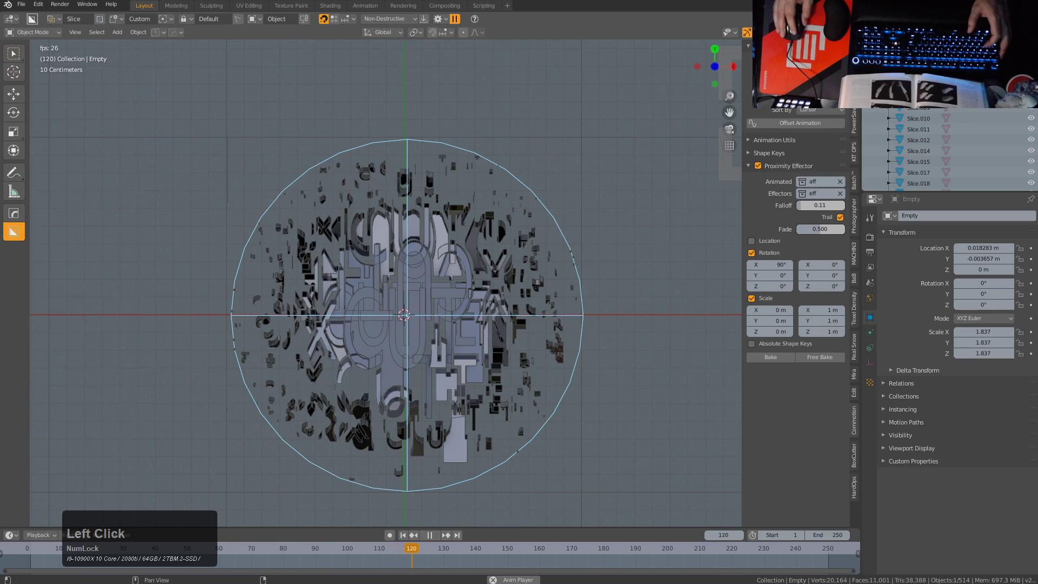
key("s")
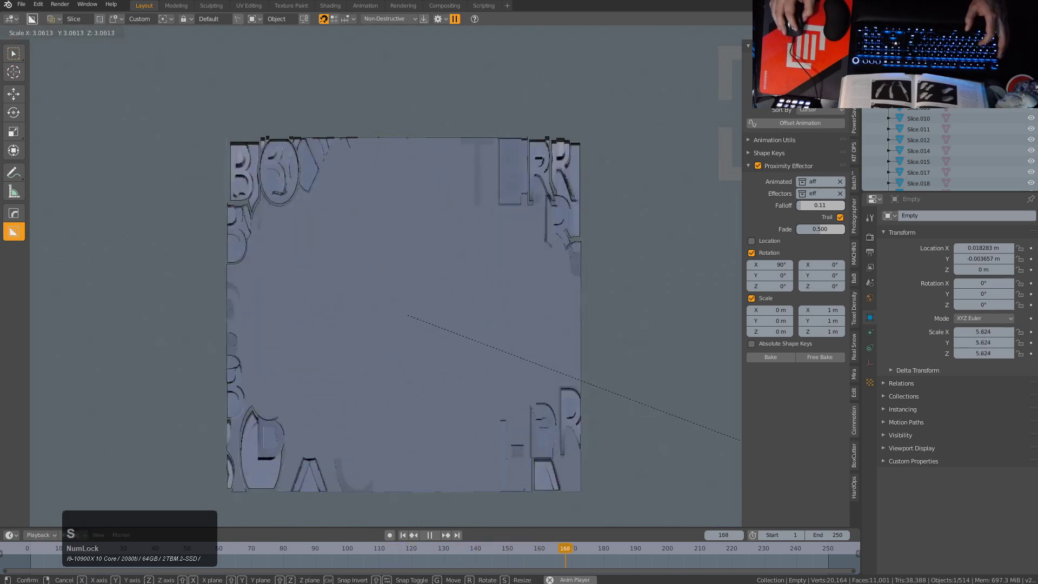
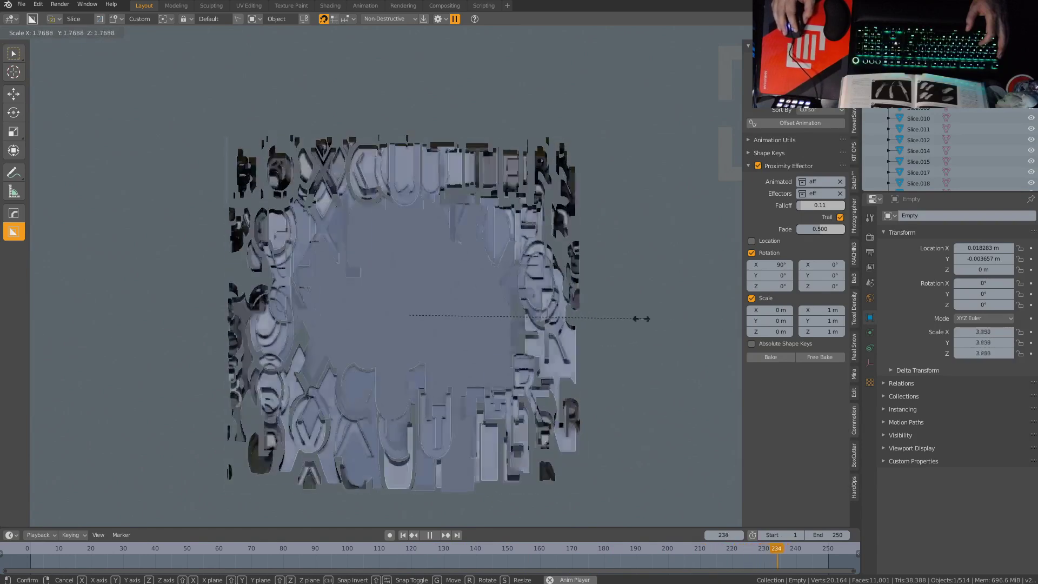
left_click(241, 171)
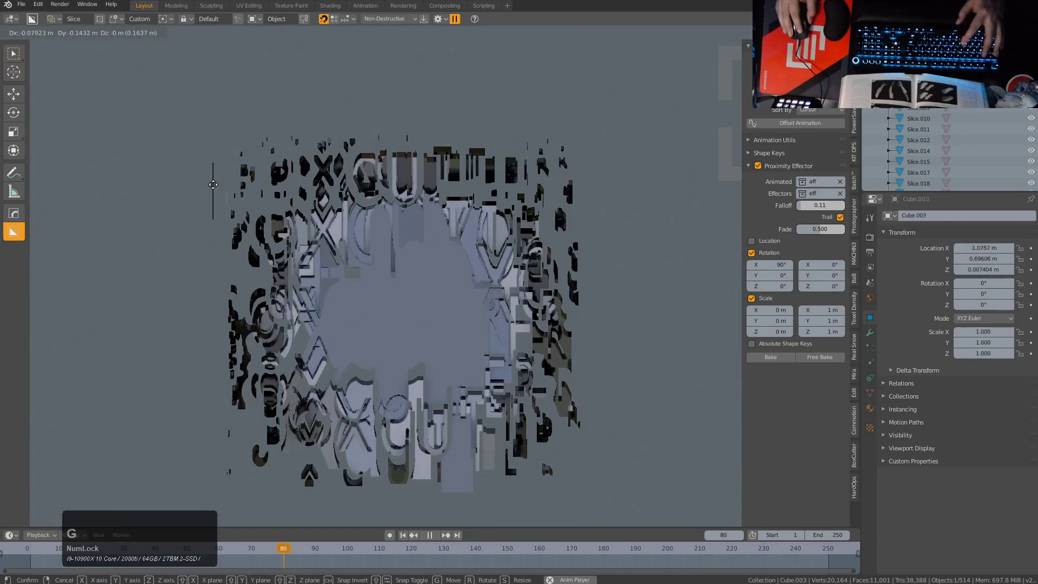
key("x")
left_click(219, 190)
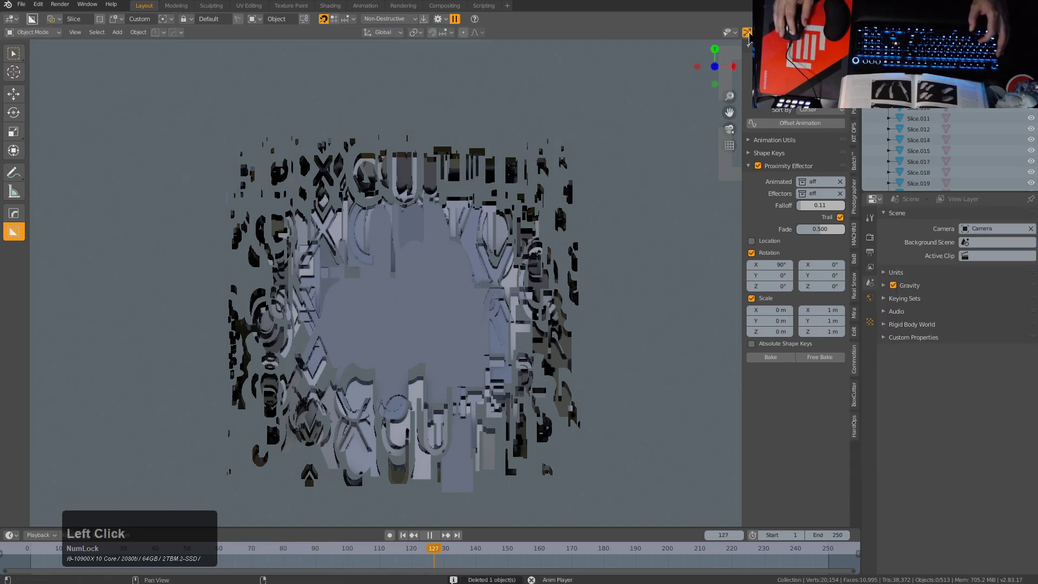
Step: Select the empty, resize it to a scale of about 2.30 and move it across the slab during playback
left_click(634, 128)
left_click(603, 162)
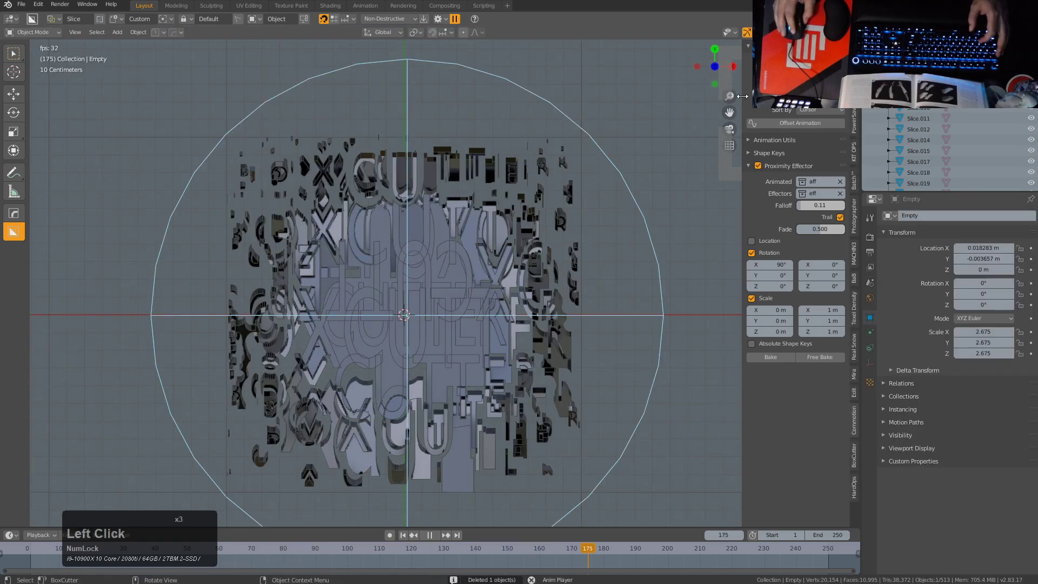
key("s")
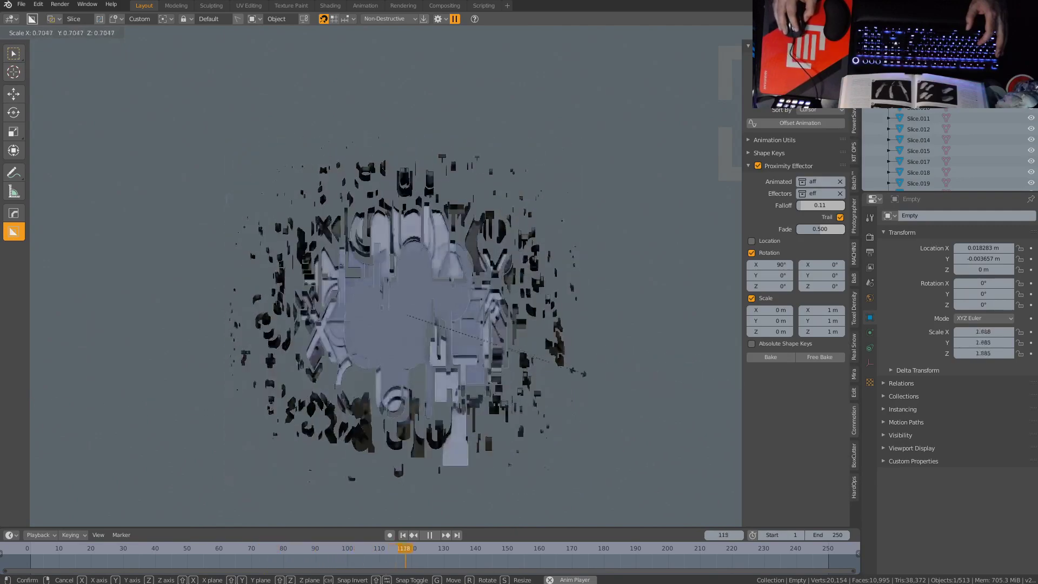
left_click(626, 378)
key("g")
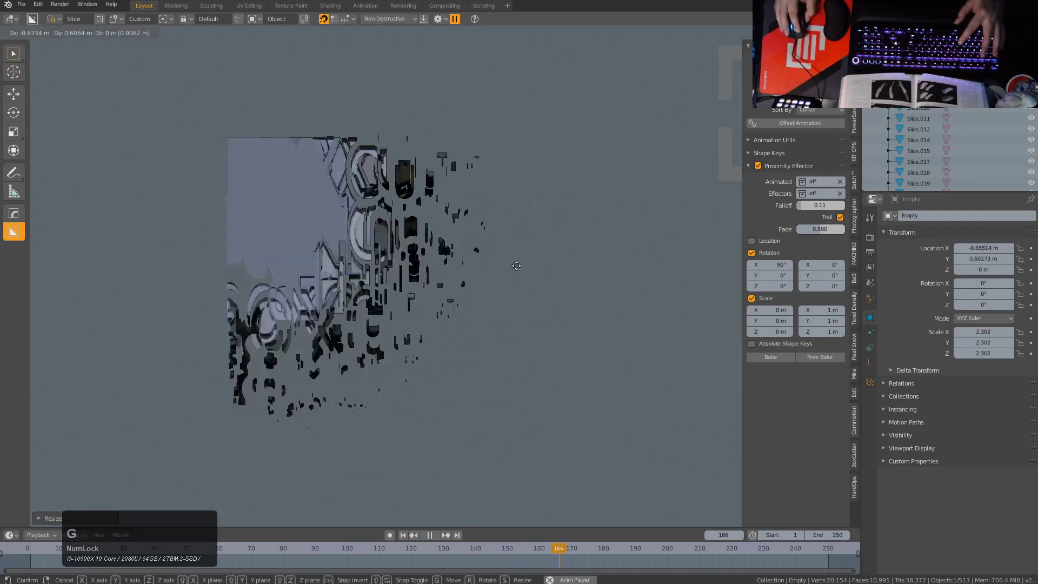
left_click(617, 300)
Step: Resize the empty to a scale of about 1.55, move it back near the origin and stop the animation
key("s")
left_click(550, 290)
key("g")
left_click(552, 366)
key("s")
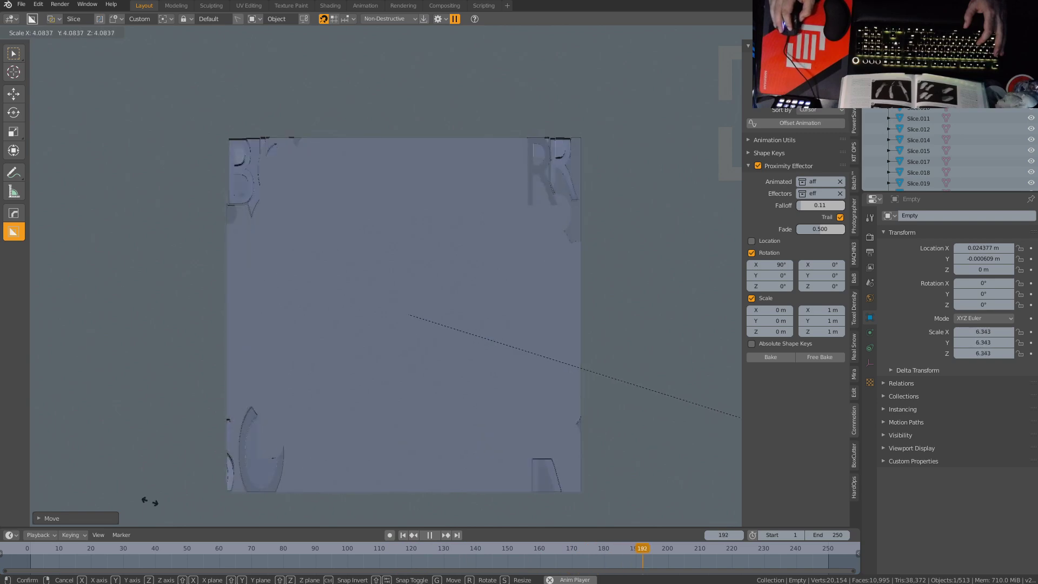
right_click(88, 458)
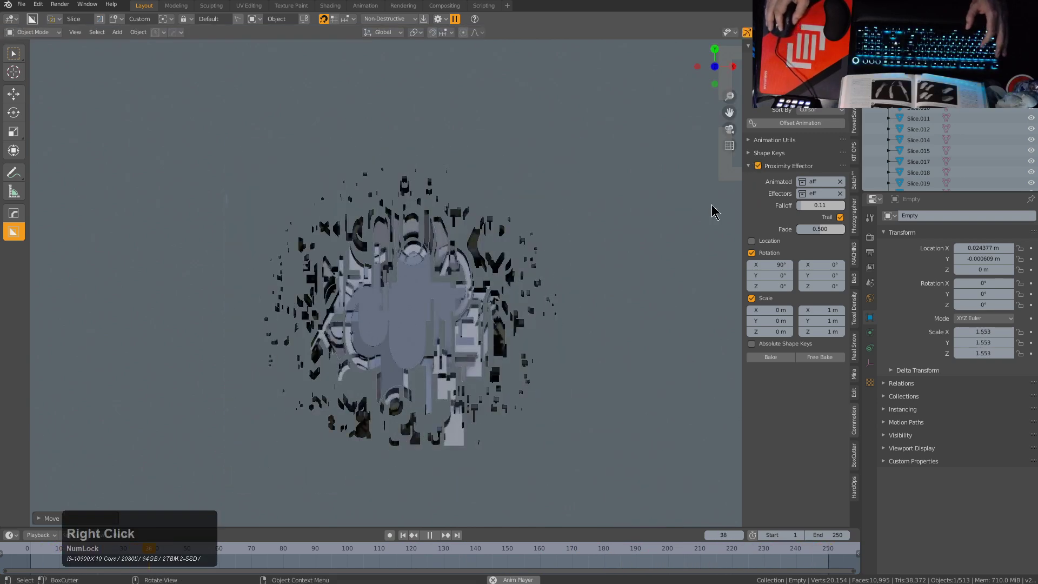
key("Escape")
Step: Restart the animation and enlarge the empty to a scale of about 11.57 while viewing the slab at an angle
middle_click_drag(664, 319, 588, 252)
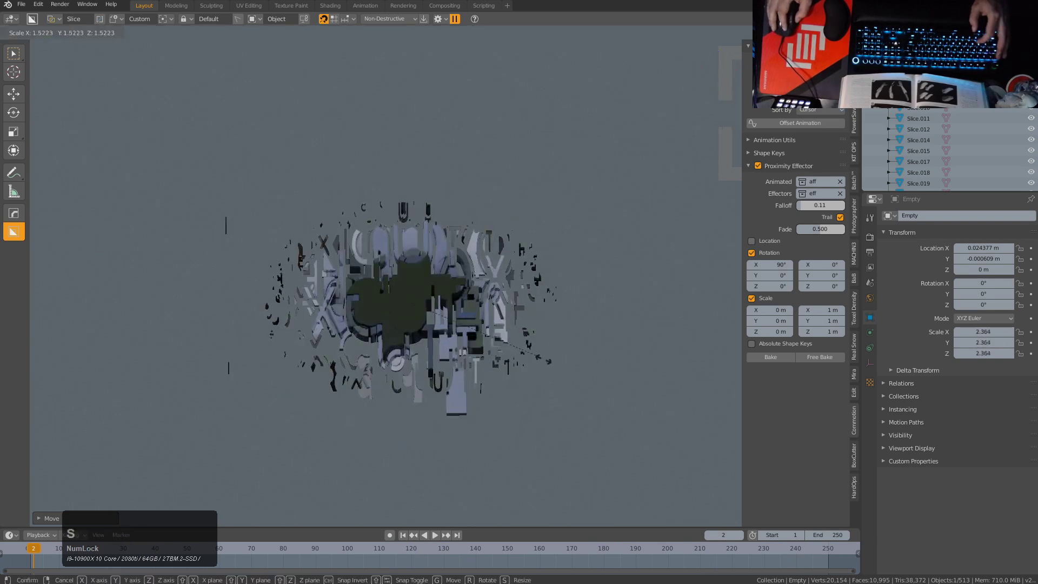
key("space")
key("s")
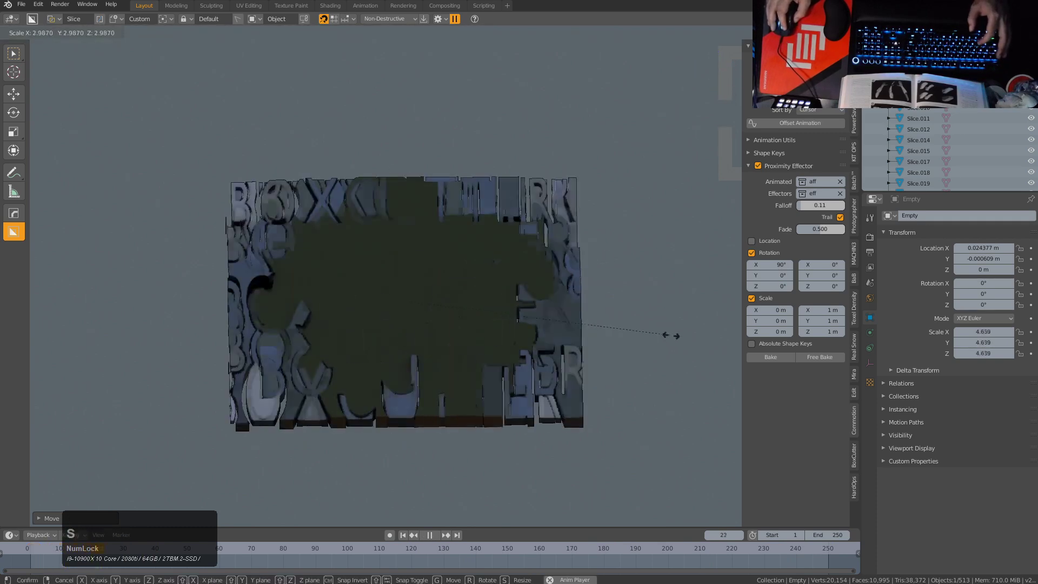
left_click(636, 335)
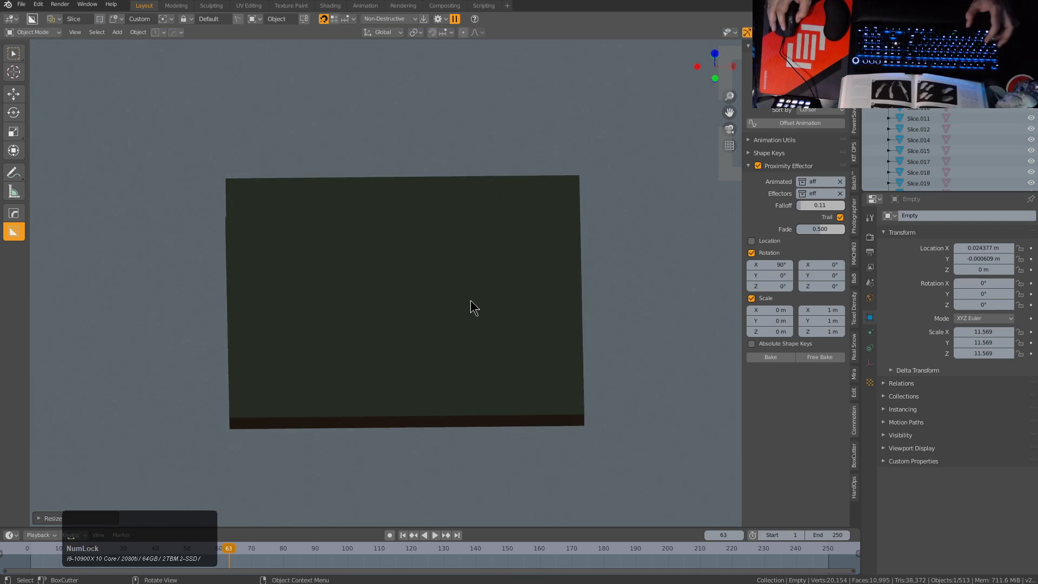
Step: Show the viewport overlays and enter edit mode on one sliced piece near the slab's centre
left_click(732, 66)
middle_click_drag(421, 303, 517, 251)
scroll(479, 275, "down", 1)
scroll(517, 251, "down", 3)
scroll(463, 283, "up", 7)
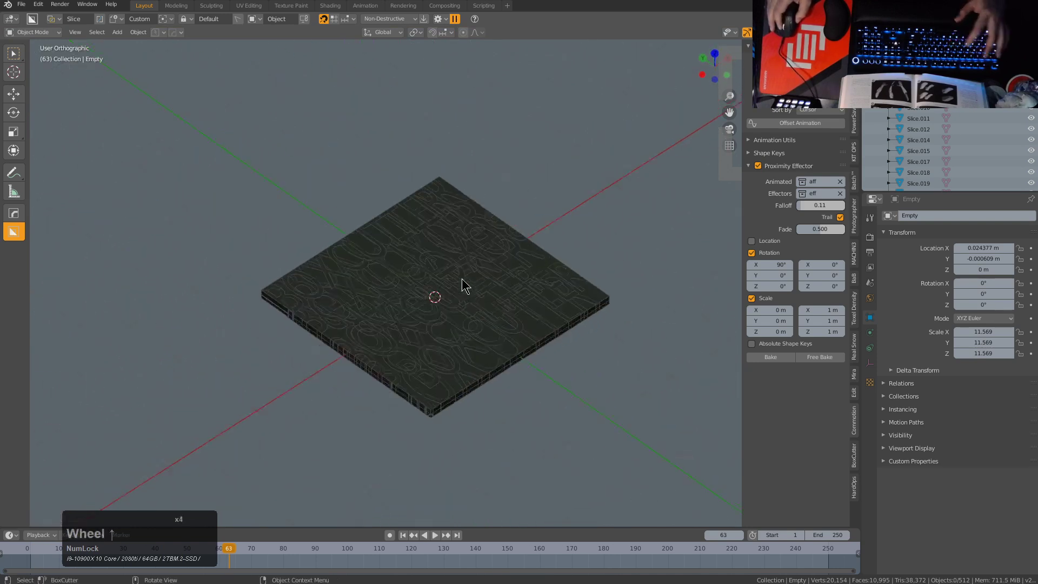
left_click(420, 285)
scroll(420, 285, "up", 2)
key("Tab")
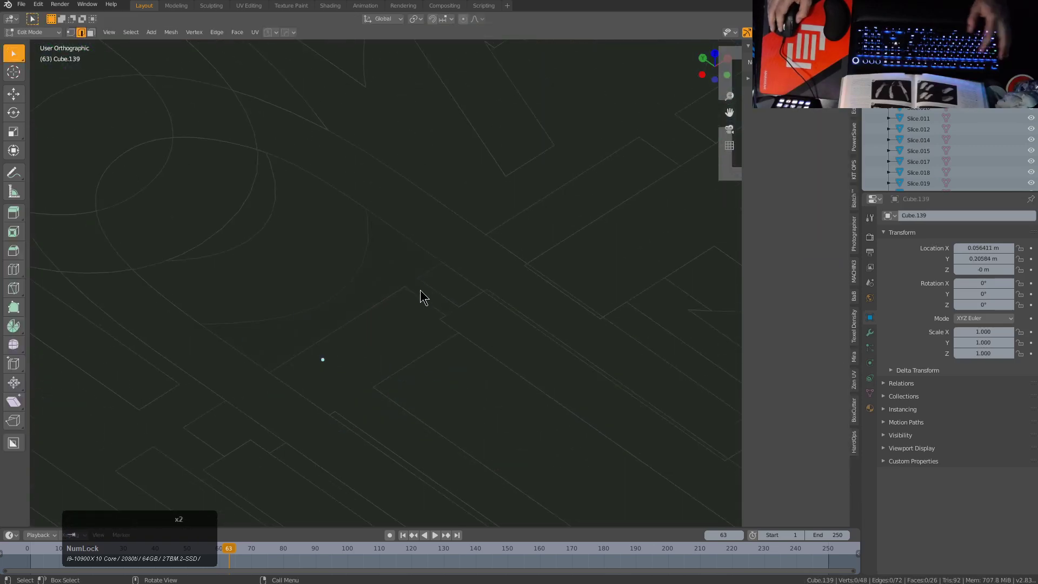
Step: Select the piece's top face and give it a new blank material with HardOps
left_click(381, 270)
scroll(382, 271, "down", 2)
scroll(389, 270, "up", 2)
key("q")
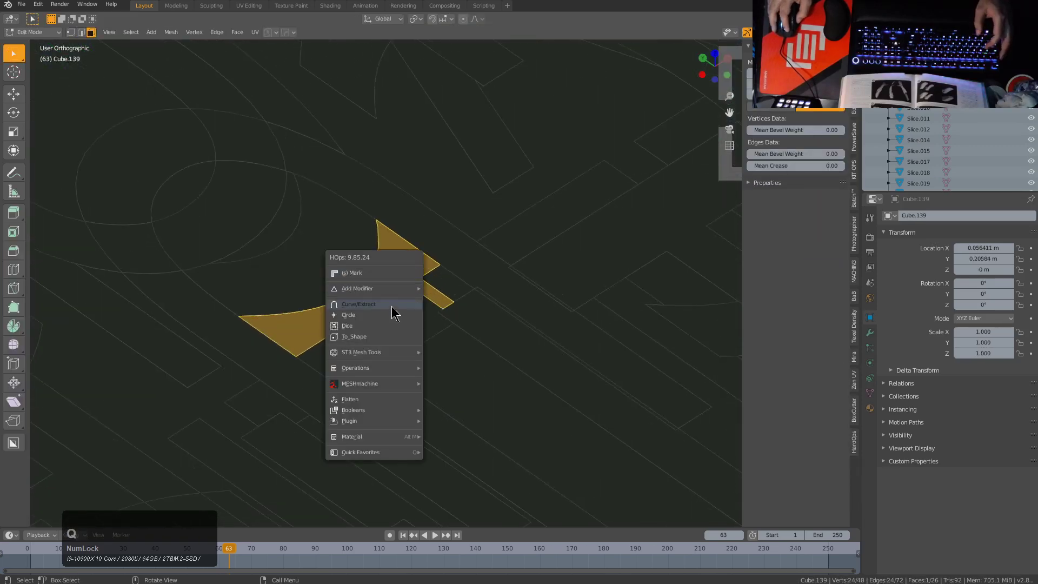
mouse_move(403, 435)
left_click(460, 453)
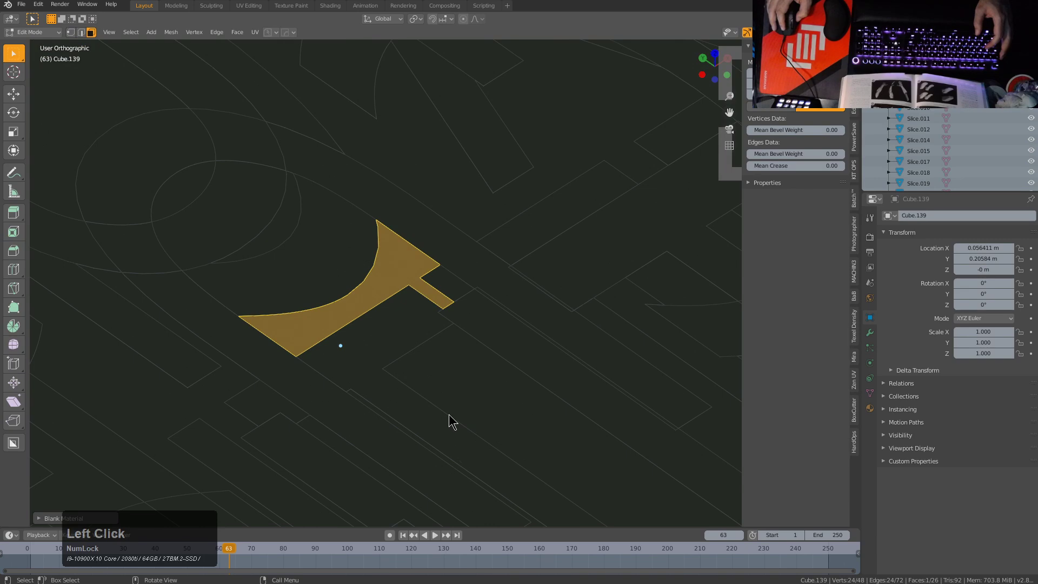
Step: Leave edit mode and examine the piece's top-face material against the surrounding slab
scroll(430, 354, "up", 3)
key("q")
key("Tab")
scroll(465, 303, "down", 2)
middle_click_drag(465, 303, 502, 344)
scroll(503, 345, "down", 1)
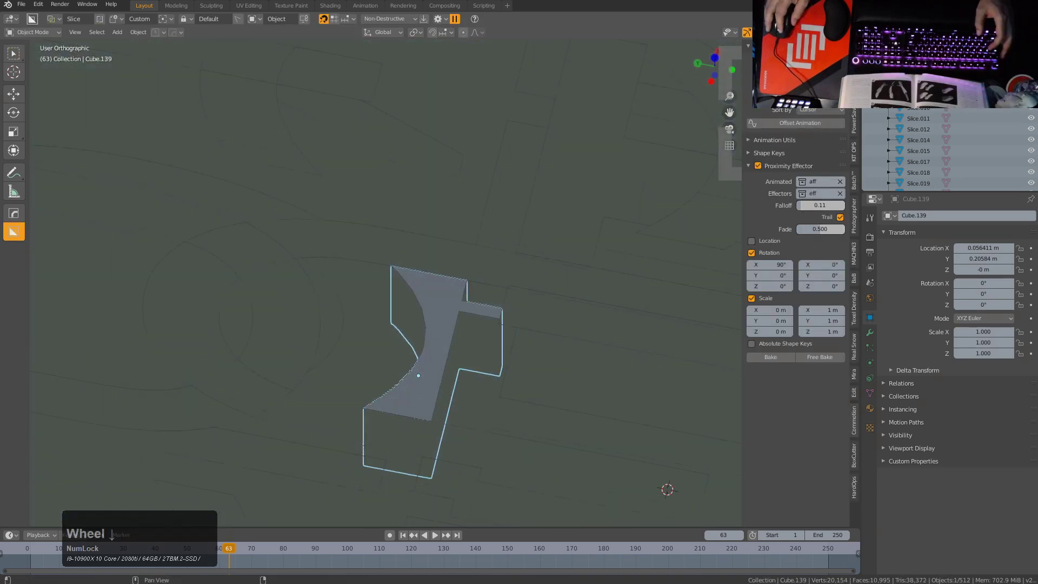
left_click(827, 33)
scroll(545, 275, "down", 3)
mouse_move(545, 274)
middle_mouse_down()
mouse_move(423, 334)
mouse_move(397, 299)
mouse_move(421, 278)
middle_mouse_up()
scroll(397, 299, "down", 2)
Step: Select all slab pieces and open them together in edit mode
key("a")
scroll(423, 280, "down", 4)
scroll(426, 282, "up", 2)
scroll(425, 295, "down", 1)
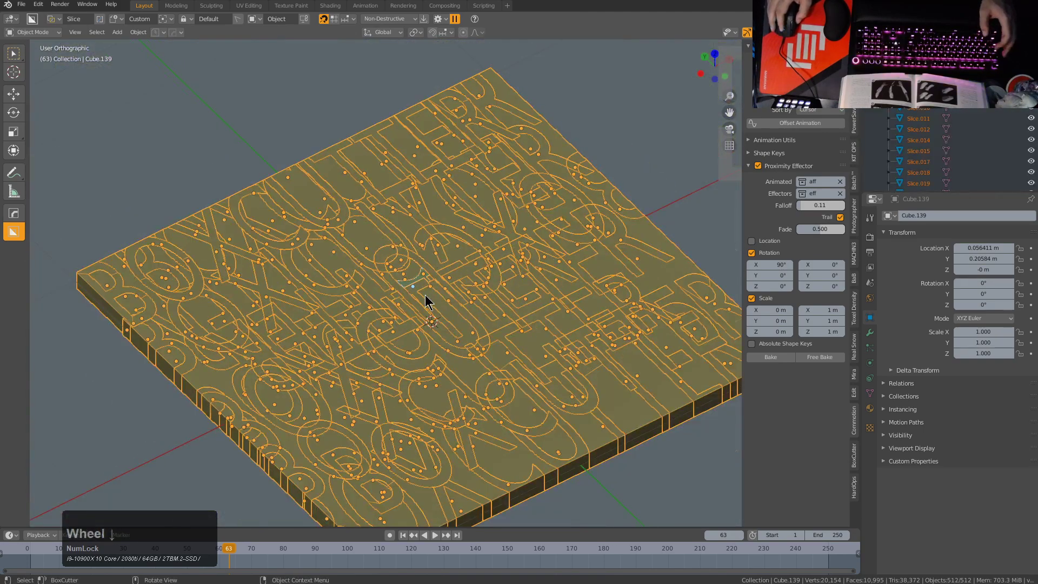
key("Tab")
scroll(421, 312, "up", 5)
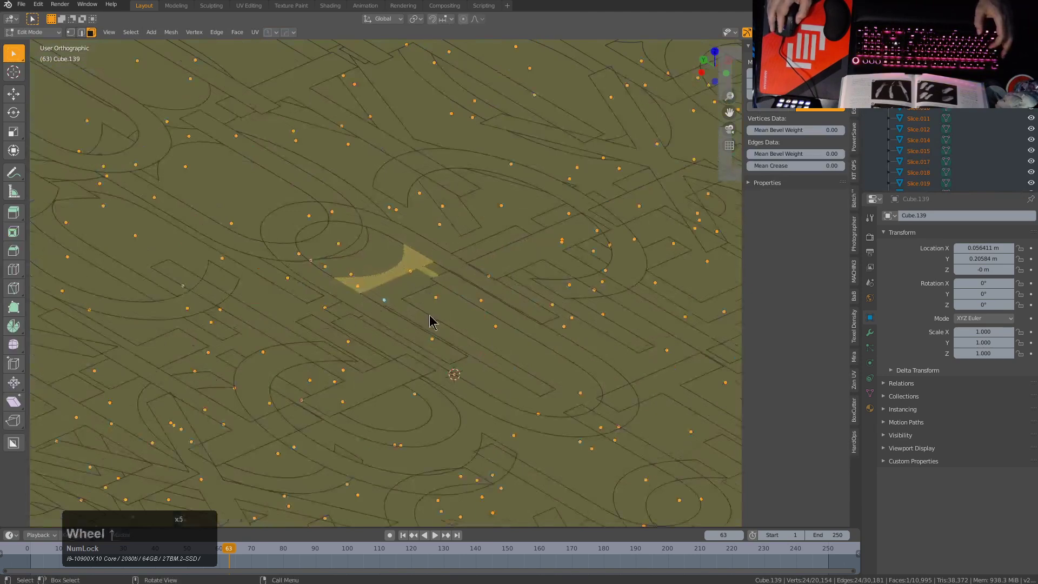
Step: Select one top face, extend the selection to all faces with a similar Normal and check it in front view
left_click(441, 321)
key("shift+g")
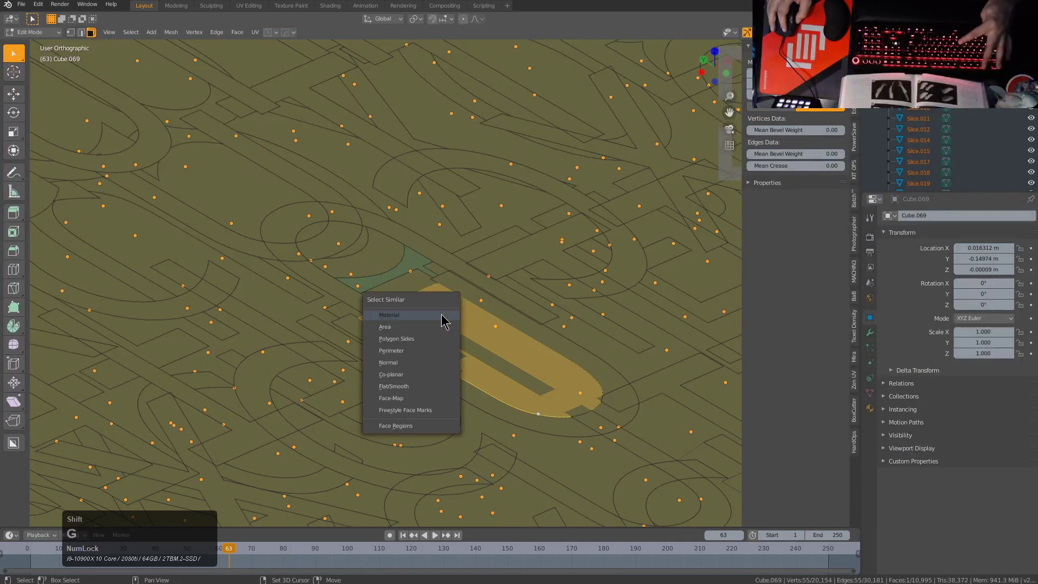
left_click(414, 362)
scroll(468, 306, "down", 5)
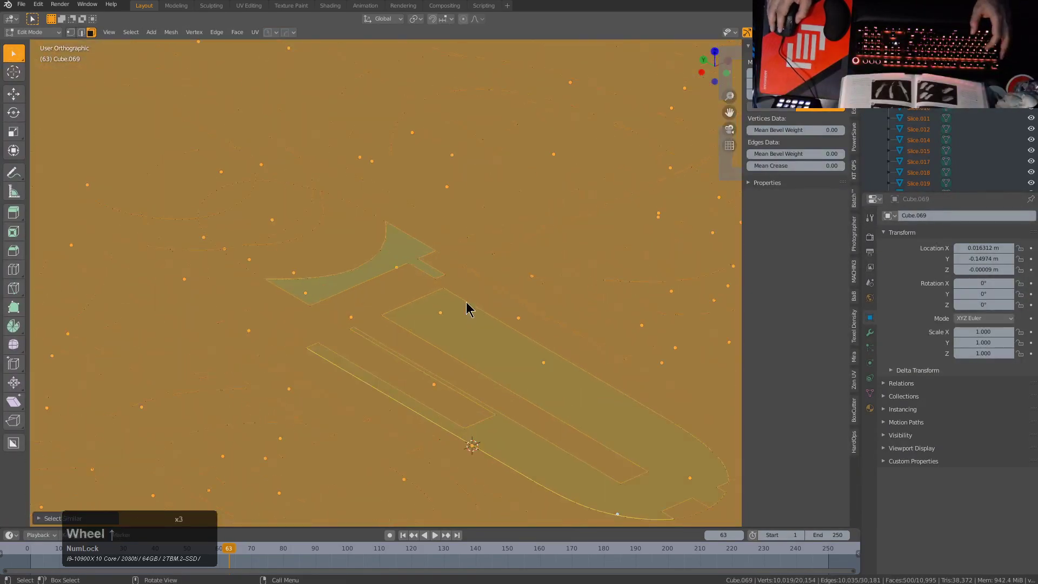
scroll(438, 338, "down", 3)
key("KP_1")
key("alt+z")
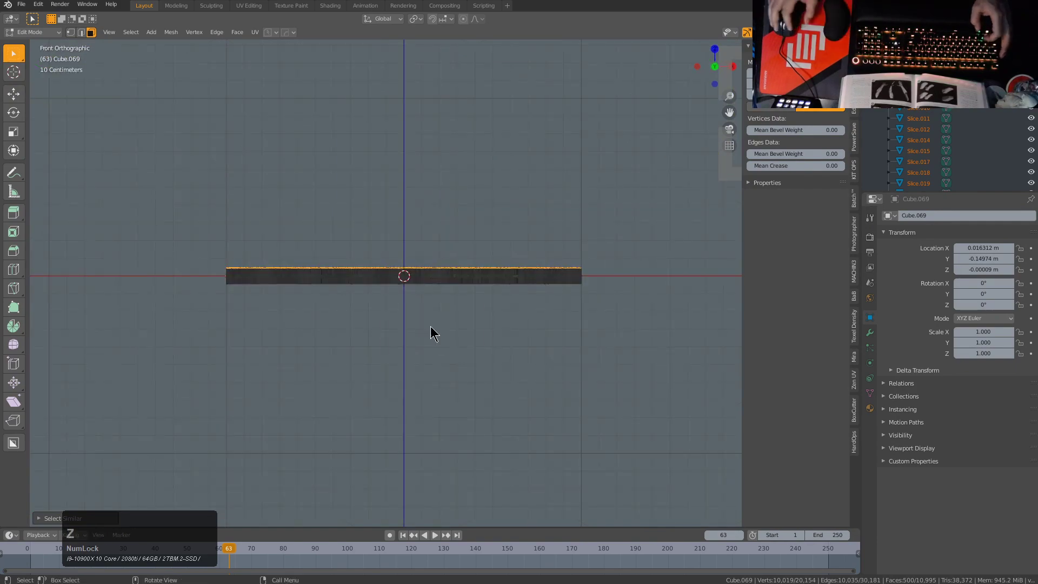
scroll(240, 210, "up", 3)
middle_click_drag(508, 266, 451, 307)
Step: Try to apply a HardOps material to the selected top faces, then undo the deselection of the pieces
key("q")
left_click(503, 374)
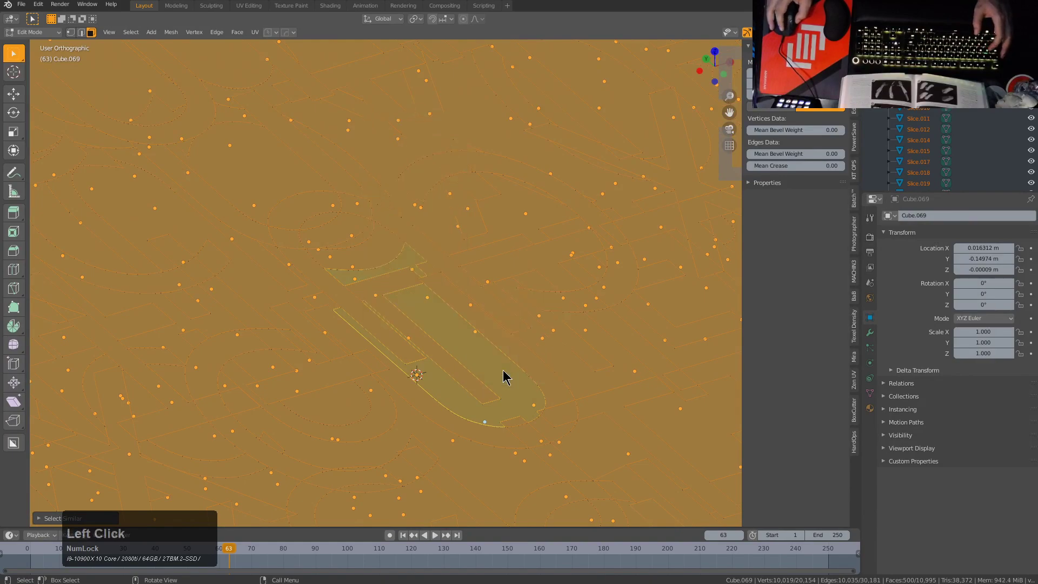
scroll(489, 358, "down", 5)
middle_click_drag(485, 352, 427, 346)
key("Tab")
key("alt+a")
key("ctrl+z")
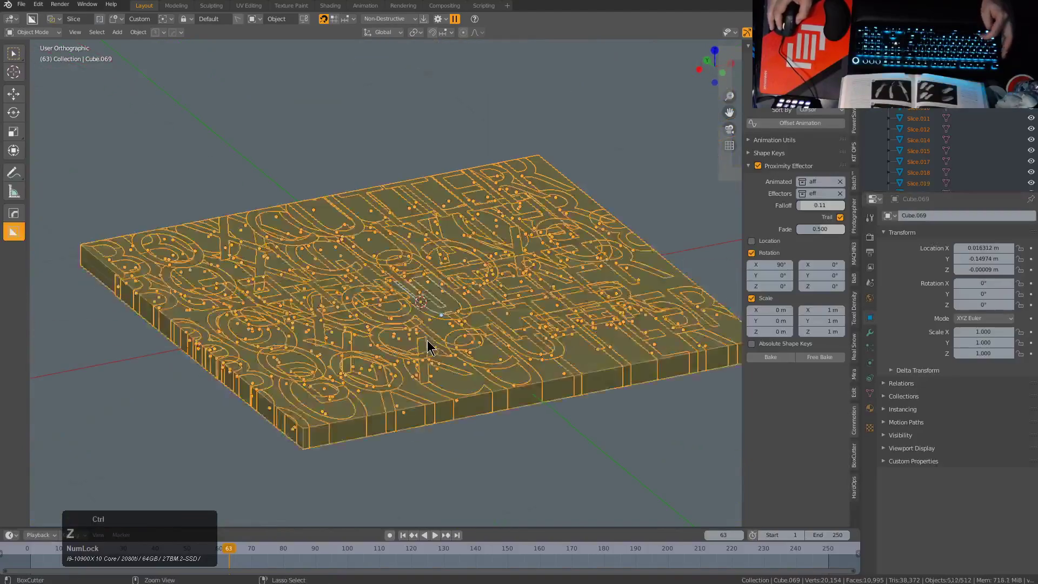
Step: Apply Material.001 to the selected top faces with HardOps and check the slab in object mode
scroll(427, 346, "up", 6)
key("Tab")
key("q")
mouse_move(429, 332)
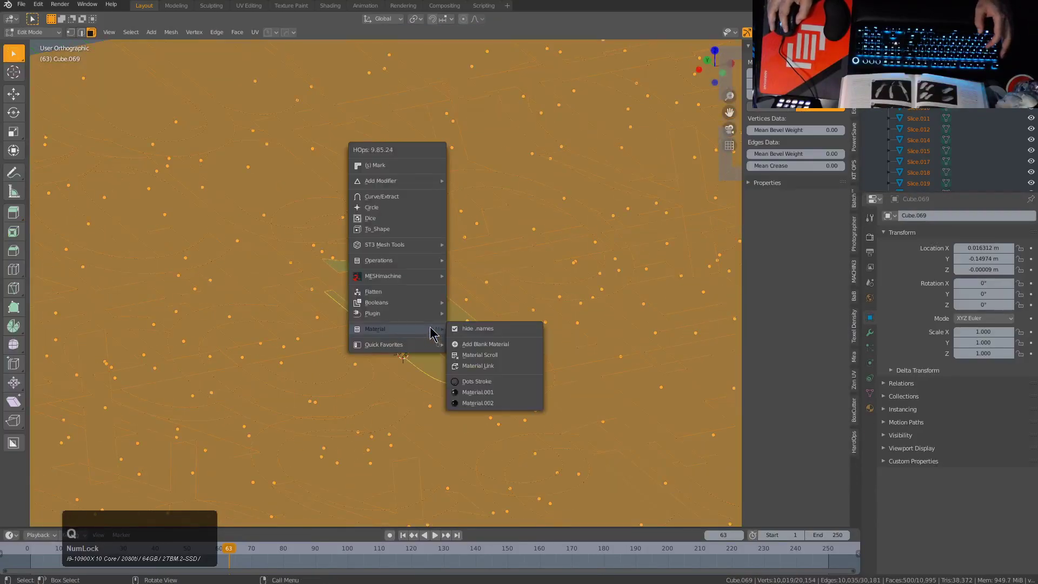
left_click(475, 391)
scroll(463, 368, "down", 4)
key("Tab")
middle_click_drag(438, 348, 433, 348)
key("Tab")
scroll(436, 340, "up", 3)
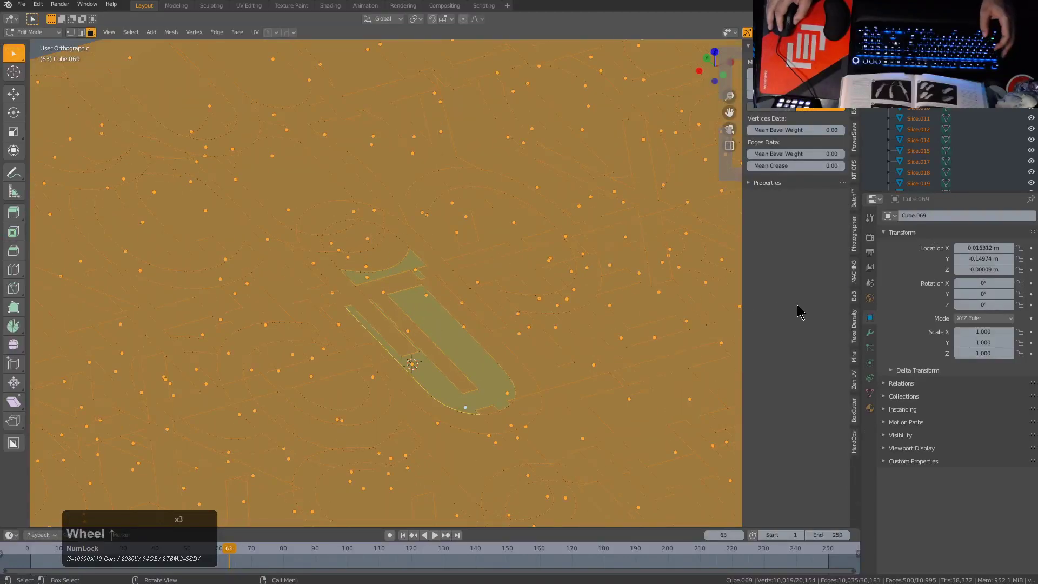
Step: Review the active piece's material slots and link its materials to all selected pieces
left_click(869, 408)
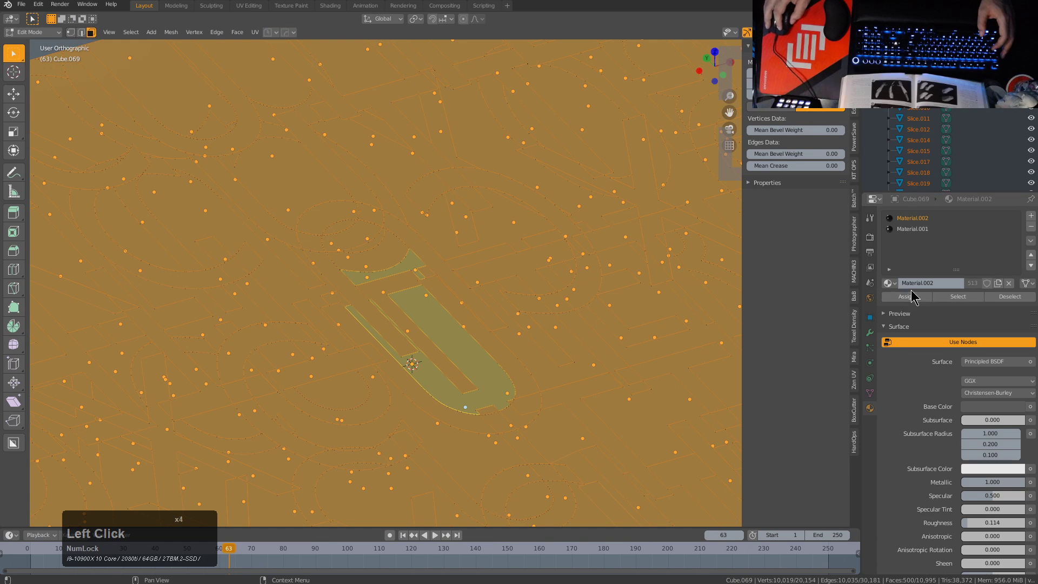
key("Tab")
scroll(519, 341, "down", 4)
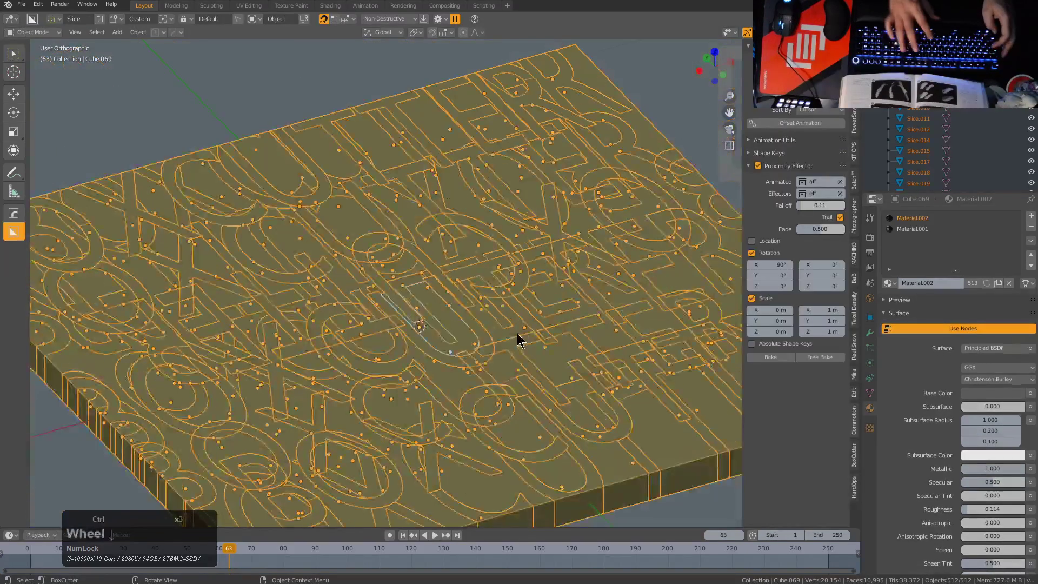
key("ctrl+l")
mouse_move(518, 340)
left_click(503, 359)
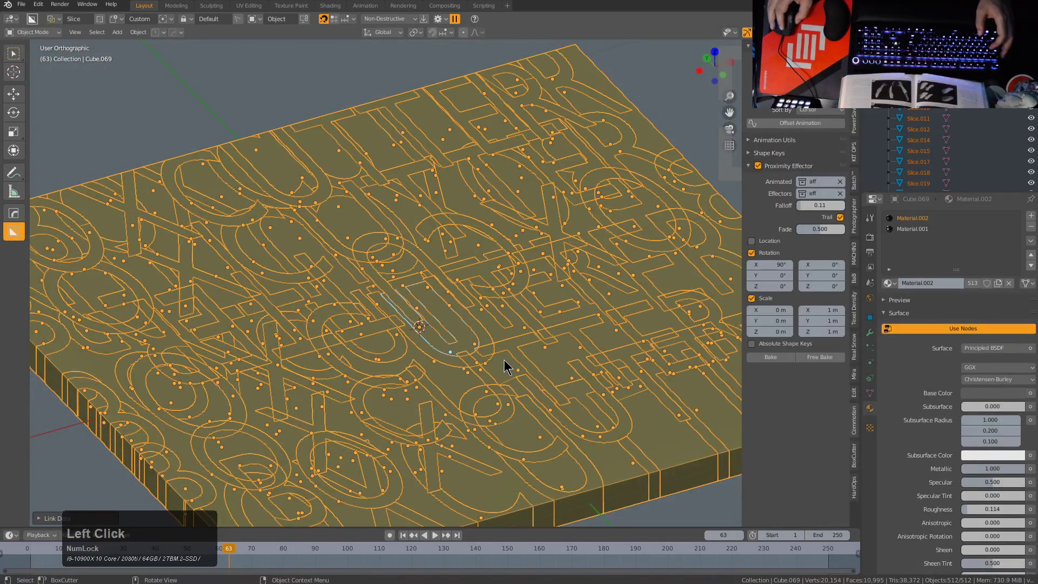
Step: Assign Material.001 to the selected top faces in edit mode, return to object mode and deselect the pieces
scroll(476, 319, "up", 5)
key("Tab")
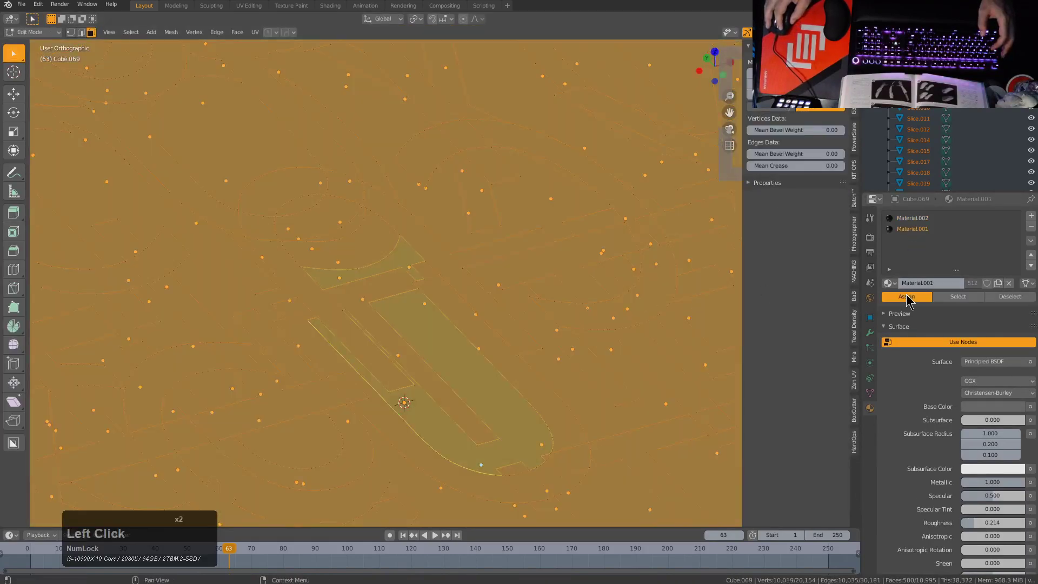
scroll(597, 352, "down", 8)
key("alt+a")
middle_click_drag(479, 348, 416, 352)
key("Tab")
key("alt+a")
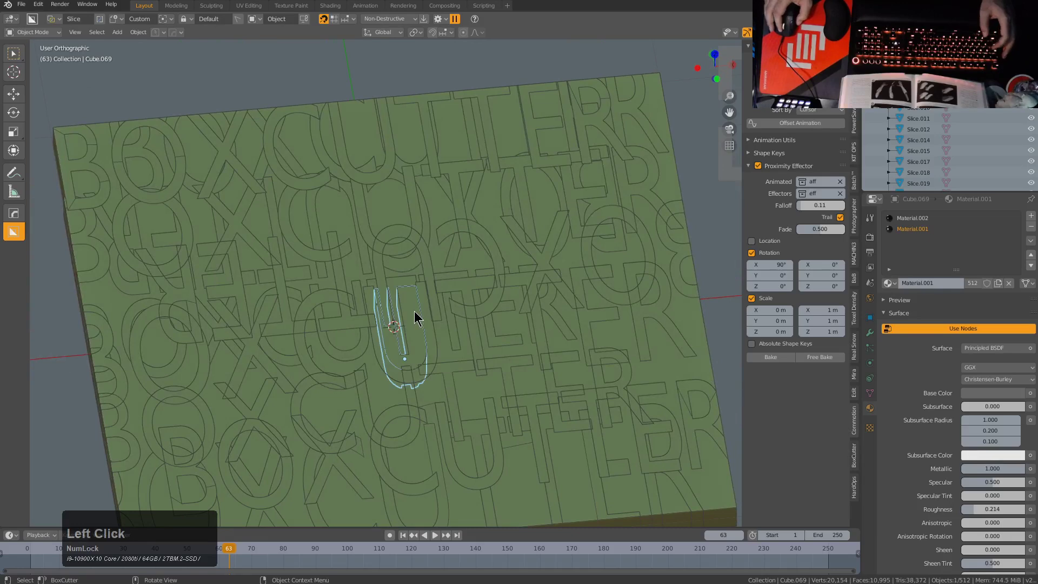
scroll(414, 310, "up", 2)
scroll(410, 325, "down", 2)
key("Tab")
key("Tab")
key("n")
Step: Select all slab pieces again and, in edit mode, select every top face by similar Normal from one central face
key("a")
scroll(455, 289, "down", 2)
scroll(458, 281, "up", 1)
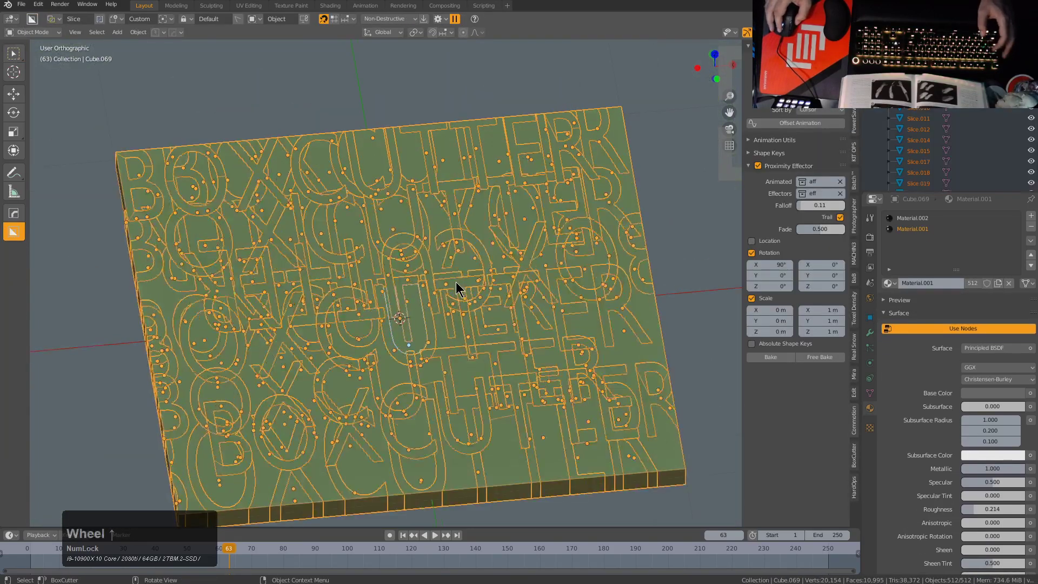
key("Tab")
middle_click_drag(457, 282, 468, 281)
scroll(468, 281, "up", 3)
left_click(425, 313)
left_click(430, 313, "shift")
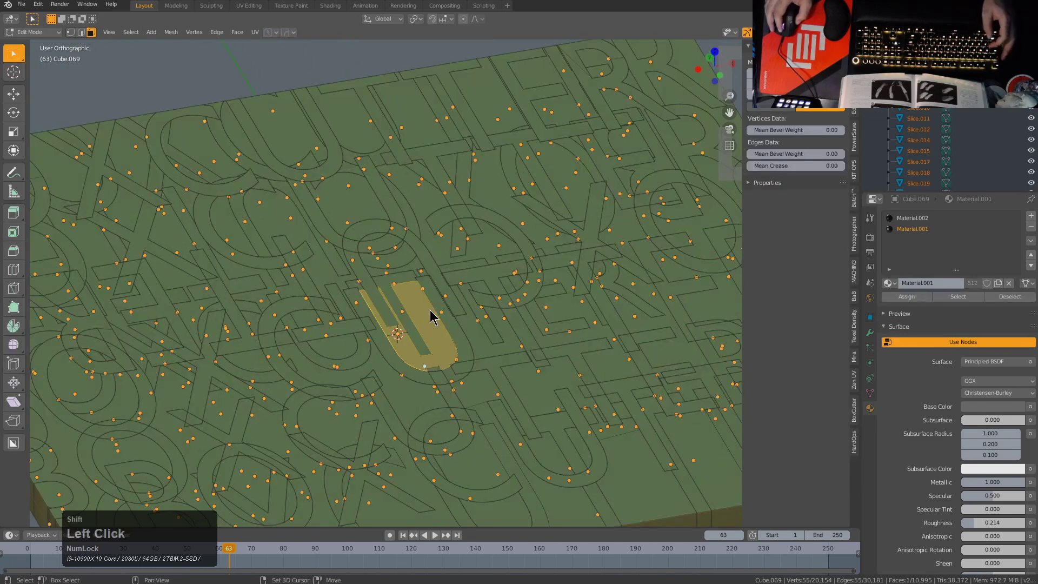
key("shift+g")
left_click(431, 312)
scroll(431, 312, "down", 3)
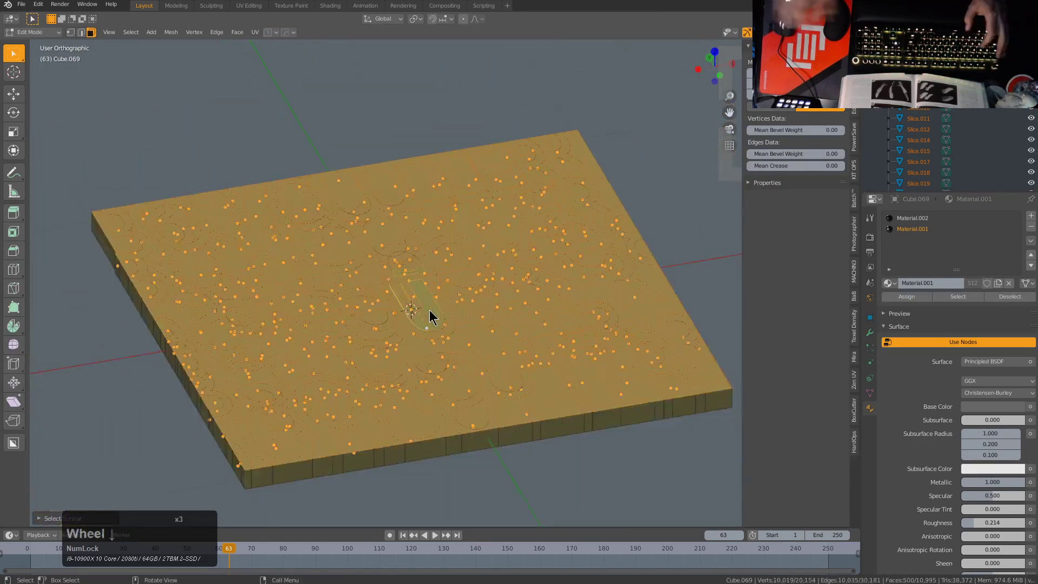
Step: Unwrap the selected top faces with Project From View in top orthographic view, and return to object mode
key("KP_7")
scroll(433, 325, "down", 1)
middle_click_drag(440, 352, 465, 285, "shift")
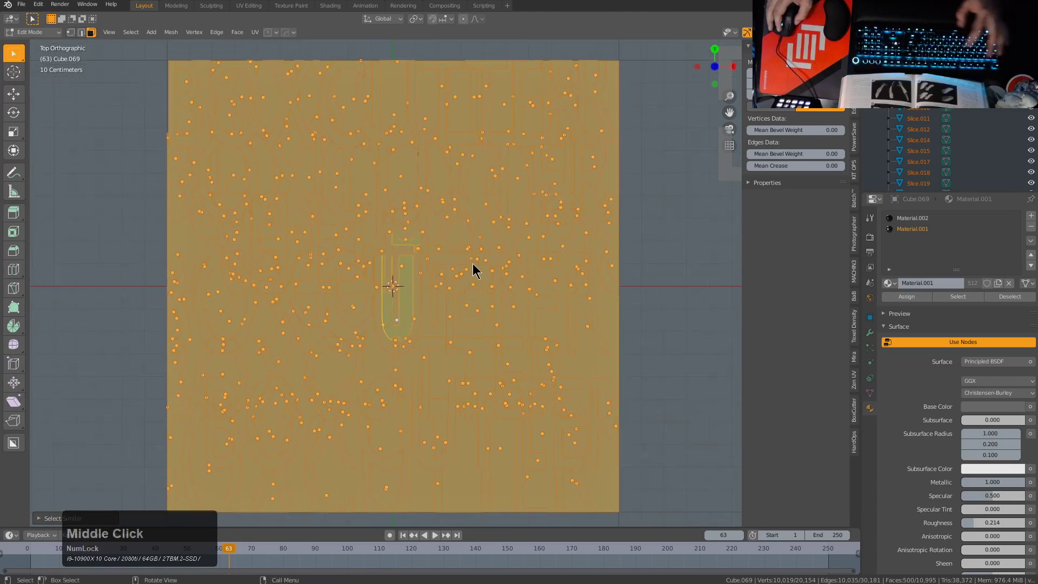
key("u")
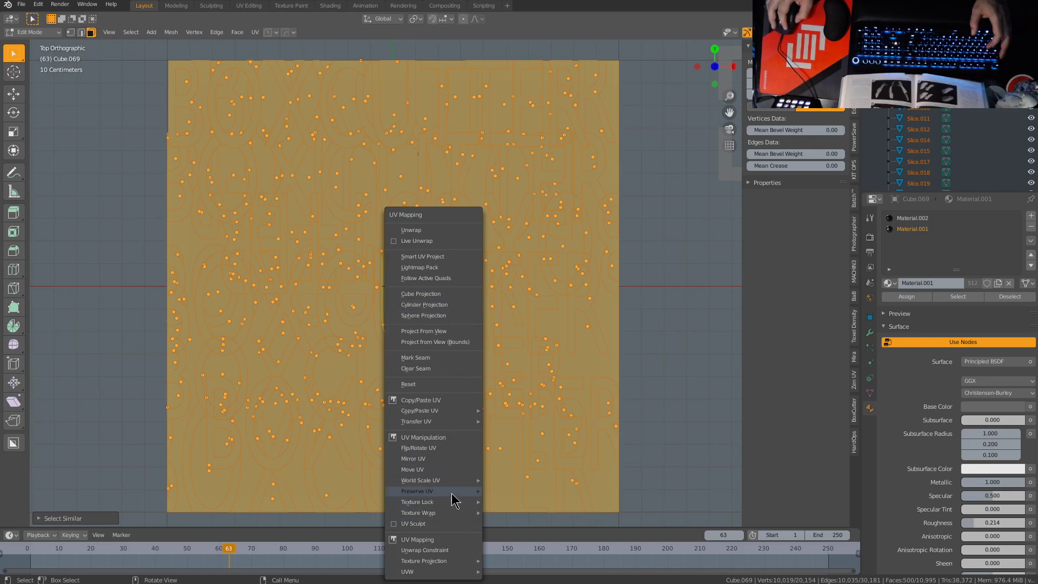
left_click(450, 333)
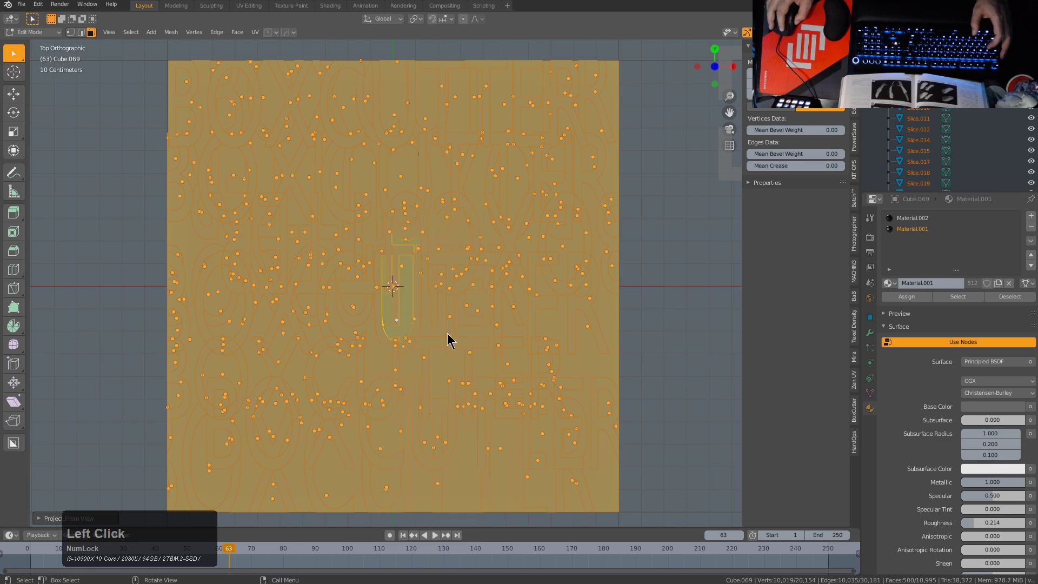
scroll(447, 338, "down", 3)
middle_click_drag(424, 324, 433, 313, "shift")
key("Tab")
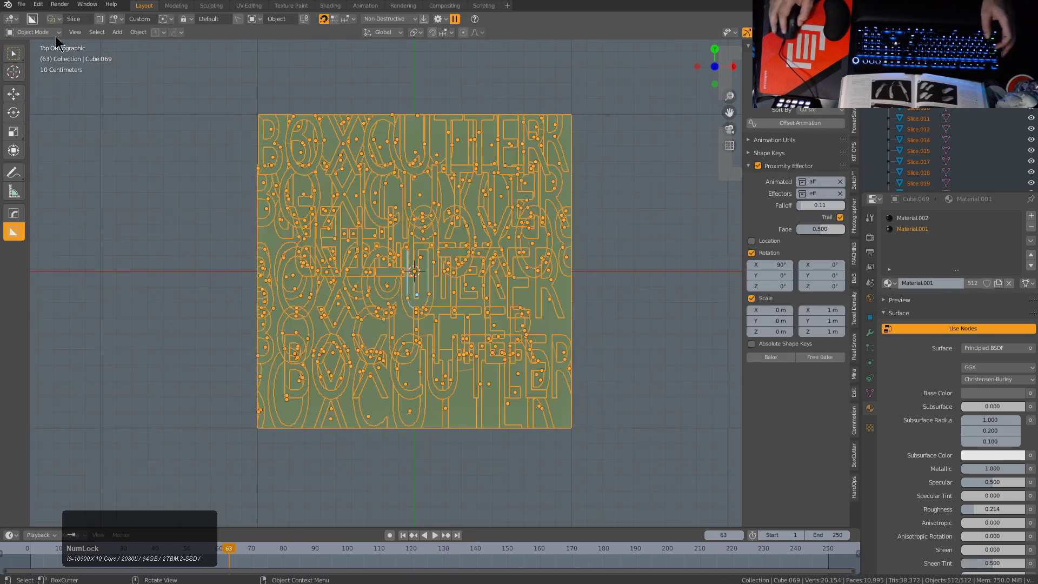
Step: Start an Images as Planes import and browse to D:\_img seq\BlenderImageSequences
left_click(22, 4)
mouse_move(64, 149)
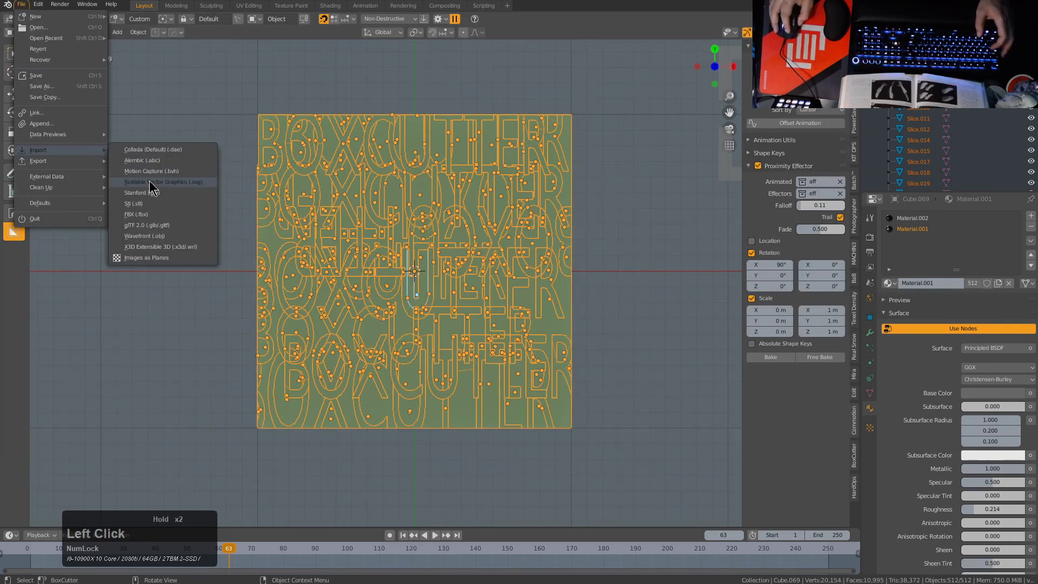
left_click(147, 244)
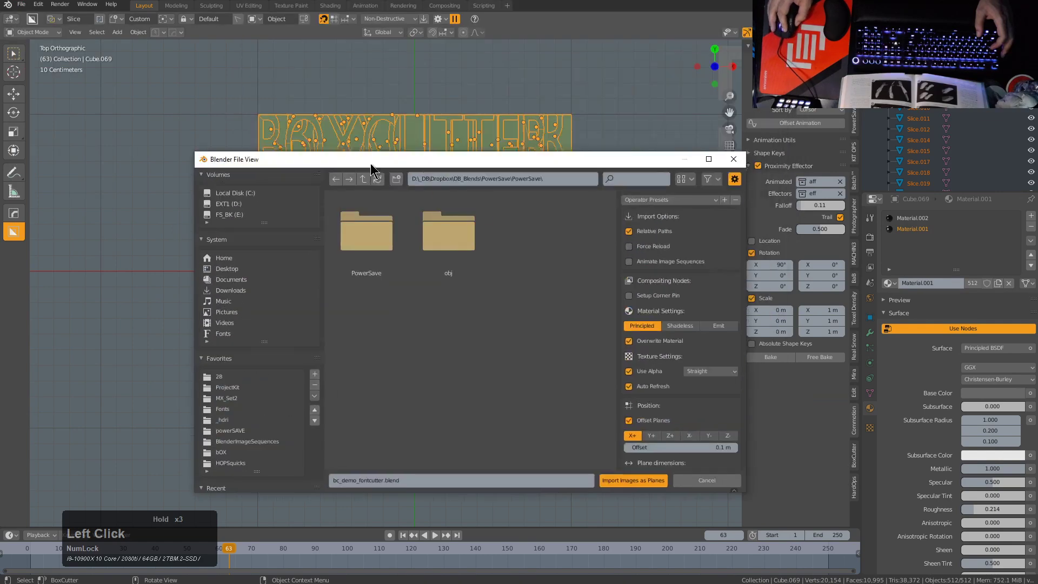
left_click(334, 244)
left_click(243, 174)
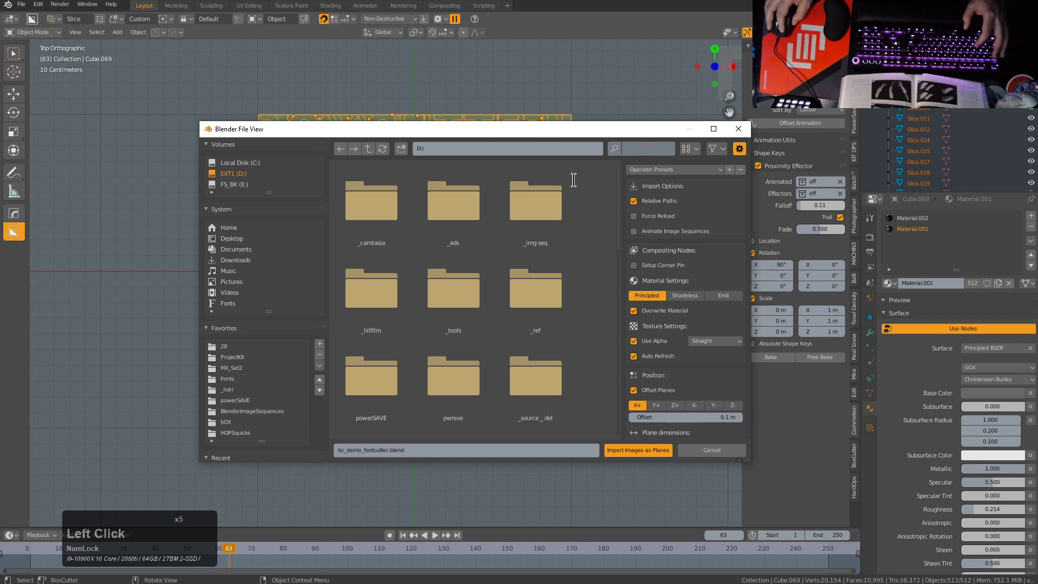
left_click(542, 210)
double_click(543, 210)
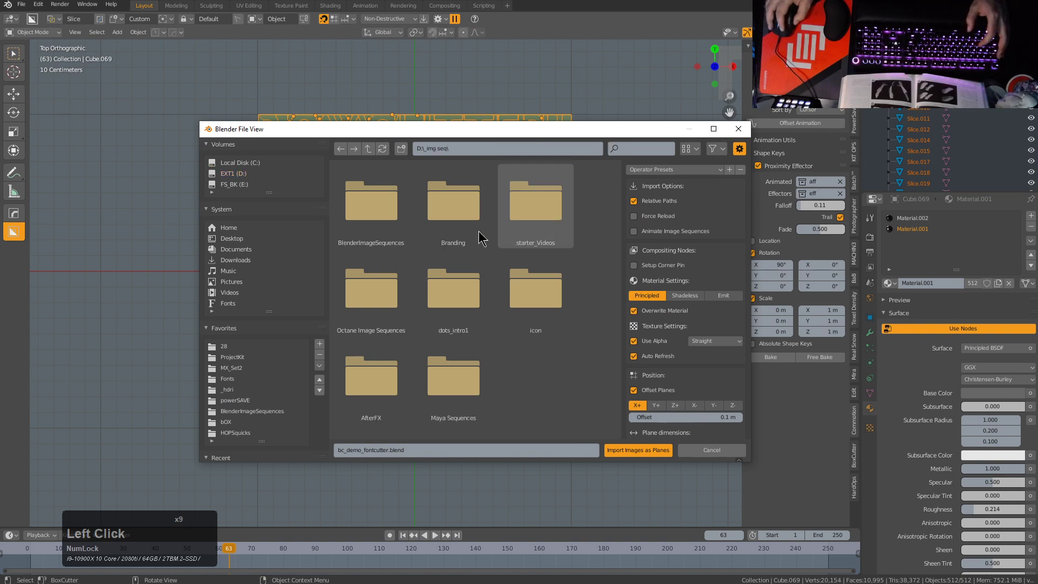
double_click(378, 227)
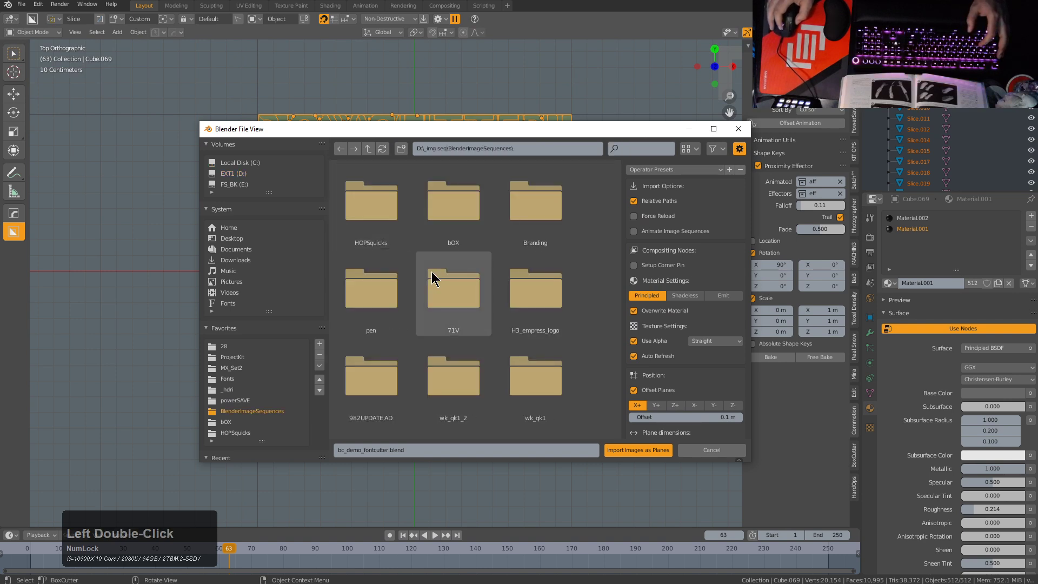
left_click(372, 212)
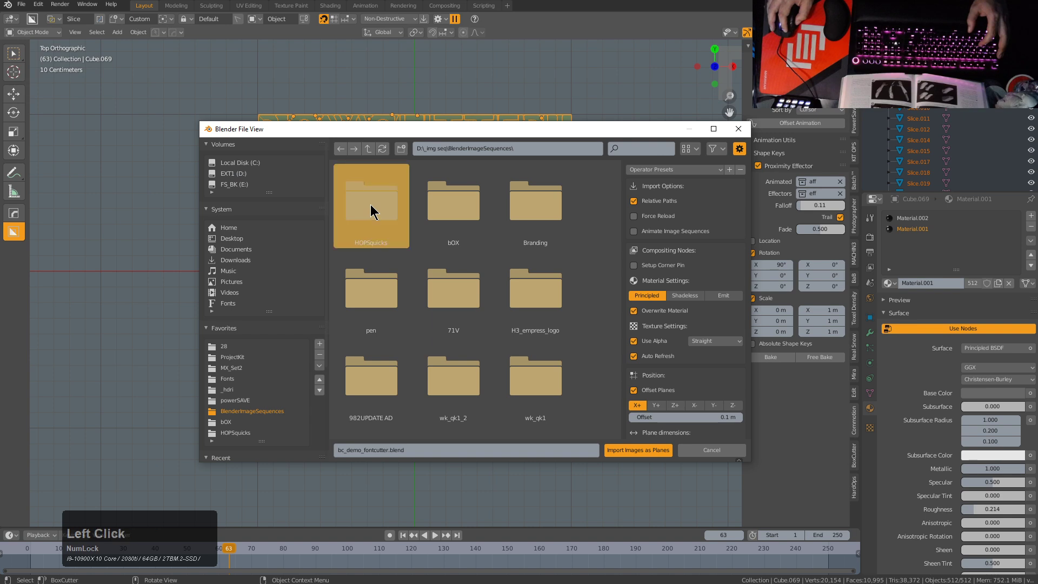
double_click(372, 212)
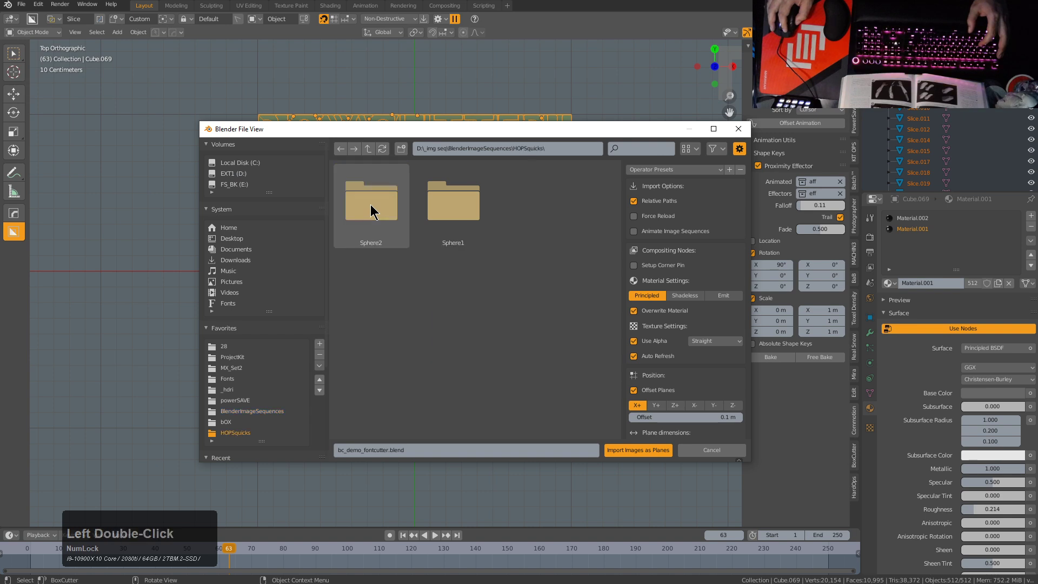
left_click(368, 149)
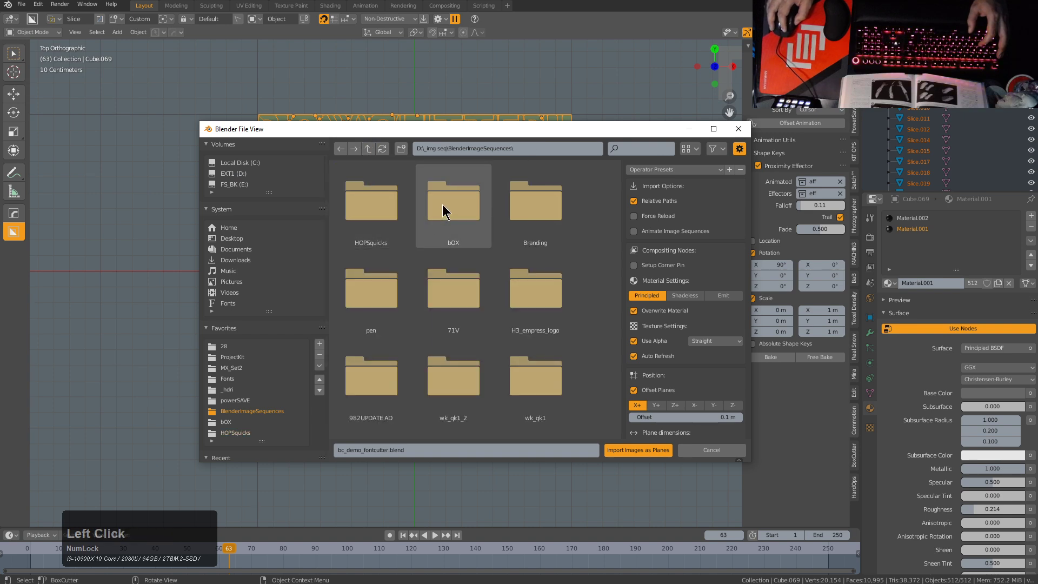
Step: Open the HopsTV folder inside Branding in the import file browser
double_click(537, 205)
left_click(393, 208)
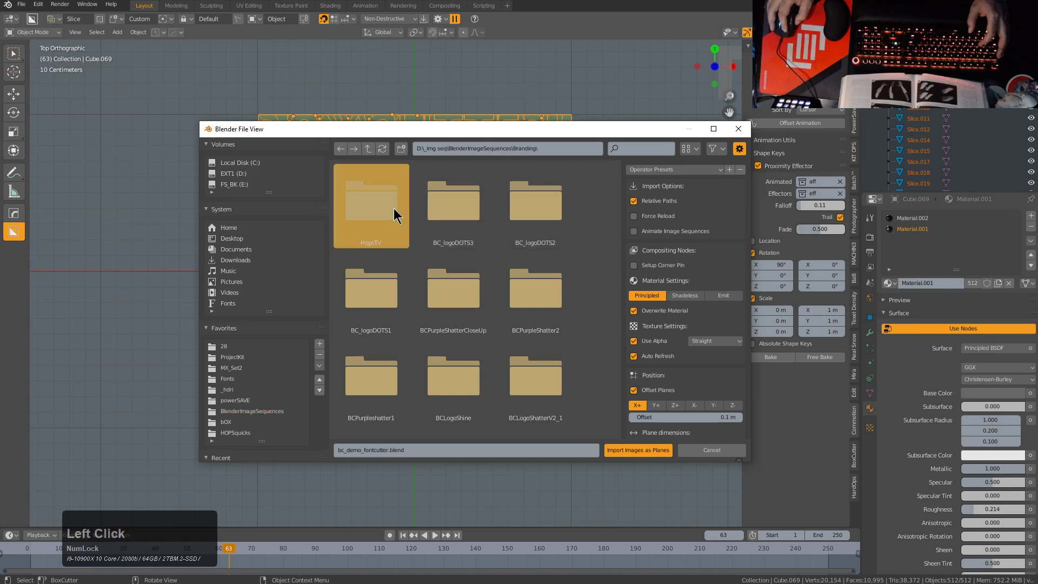
double_click(393, 209)
left_click(368, 148)
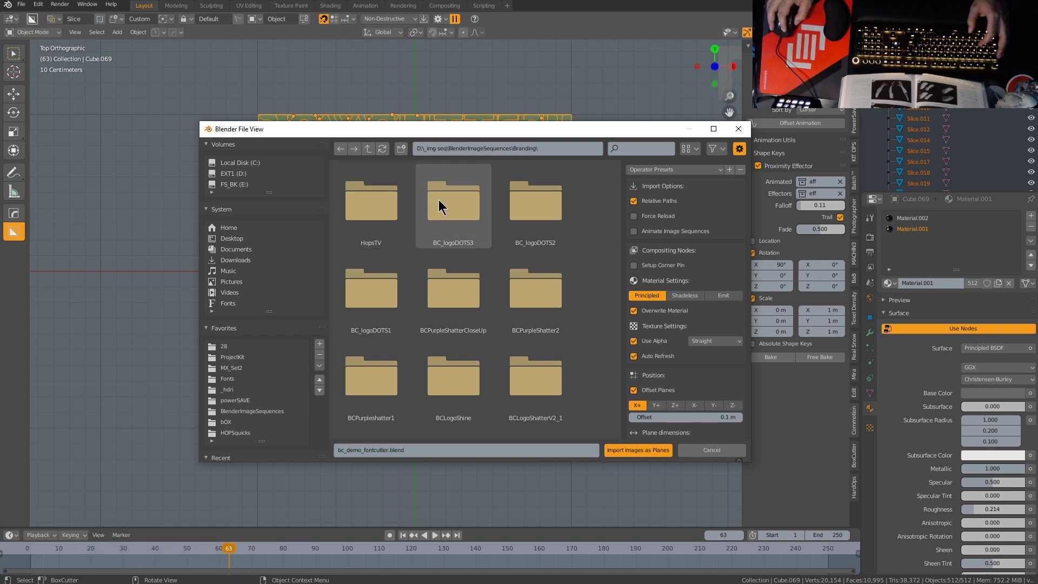
double_click(382, 201)
Step: Look through the frames in the Concept2 folder and return to the HopsTV folder
double_click(384, 205)
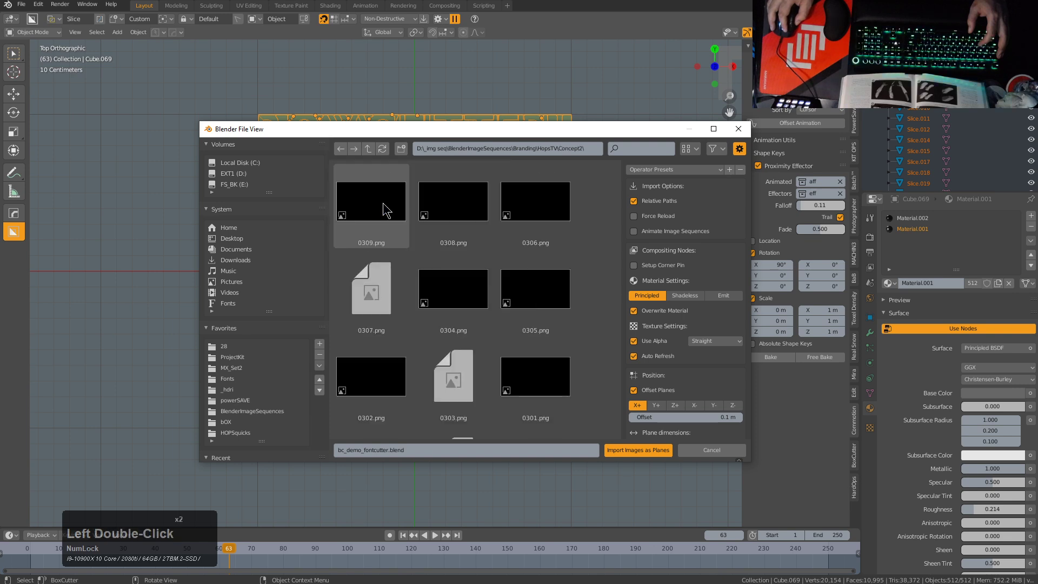
scroll(493, 277, "down", 7)
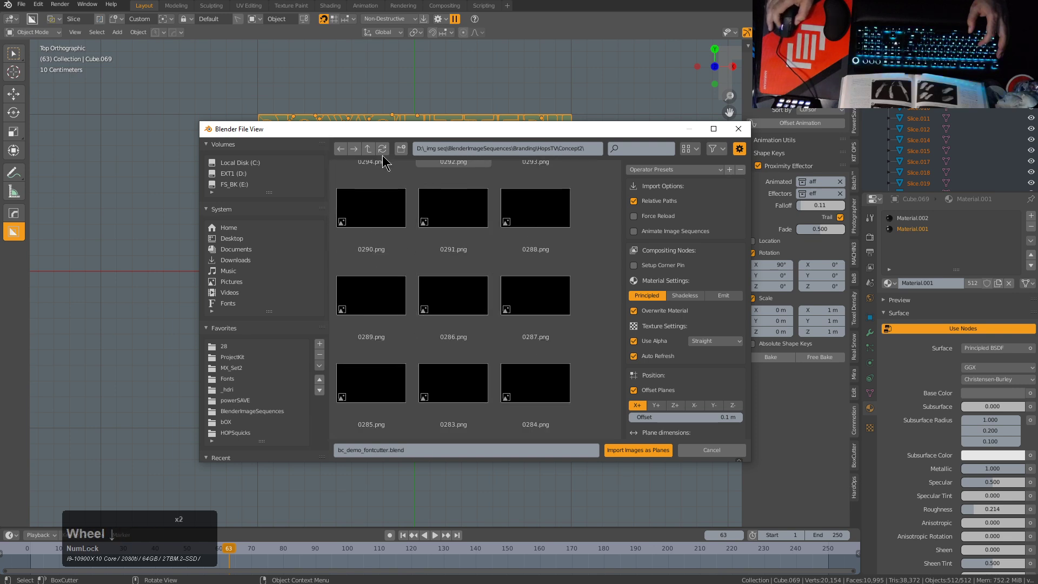
left_click(368, 149)
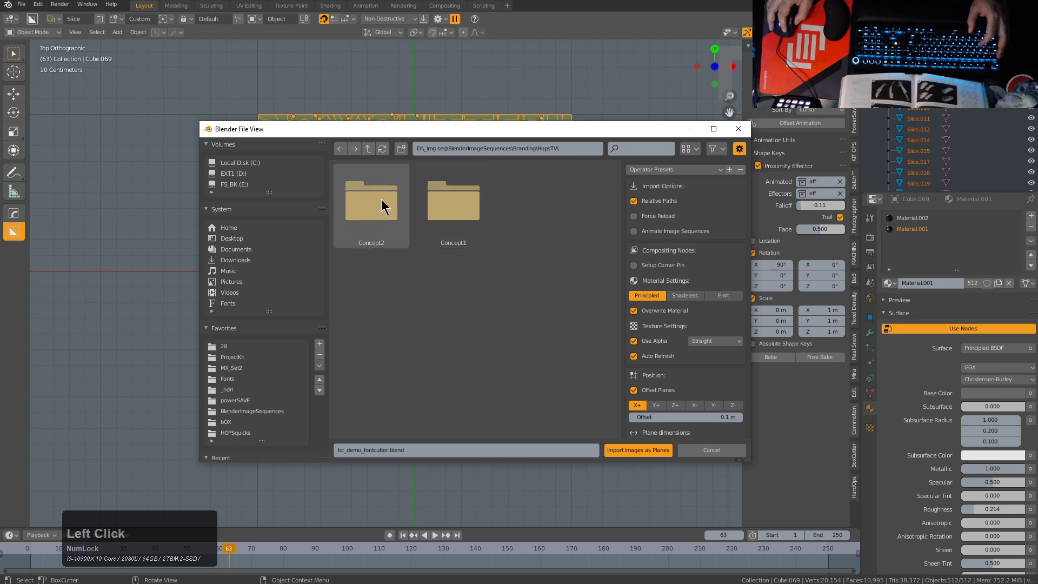
double_click(382, 203)
scroll(604, 241, "down", 6)
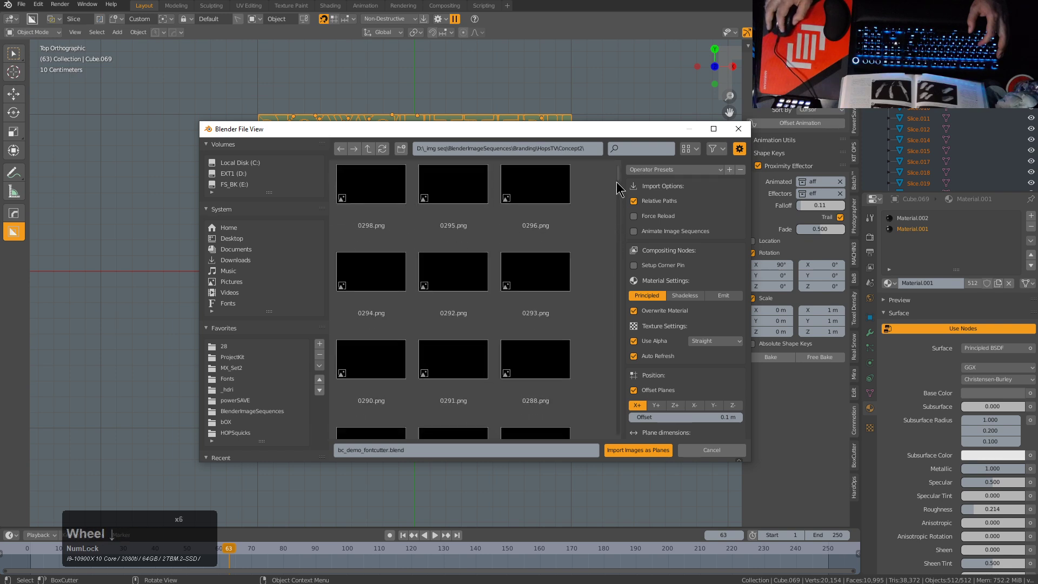
left_click_drag(617, 188, 618, 237)
left_click(367, 148)
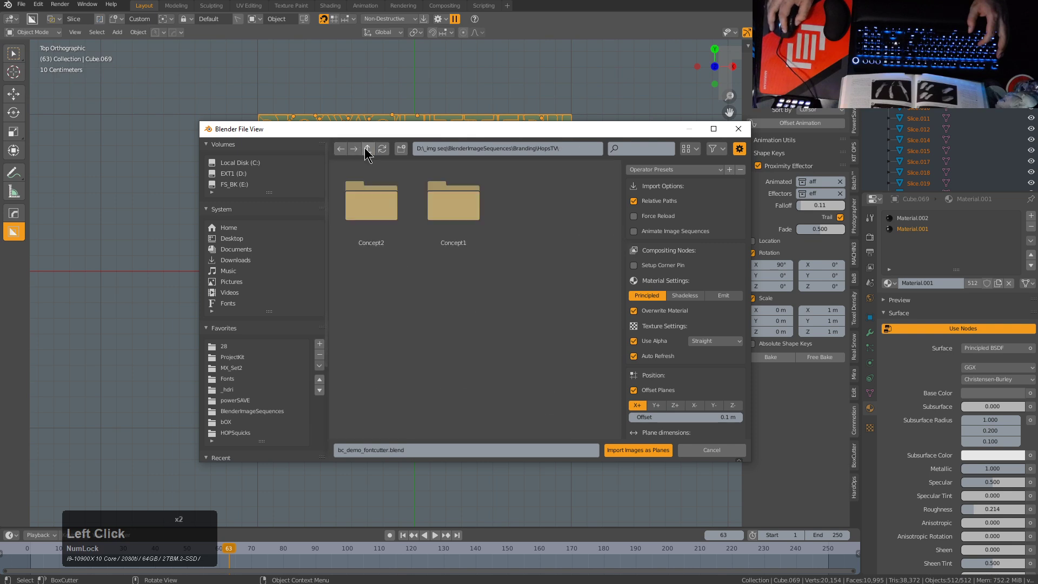
Step: Select all frames in the Concept1 folder and import them as one plane with Animate Image Sequences enabled
double_click(434, 205)
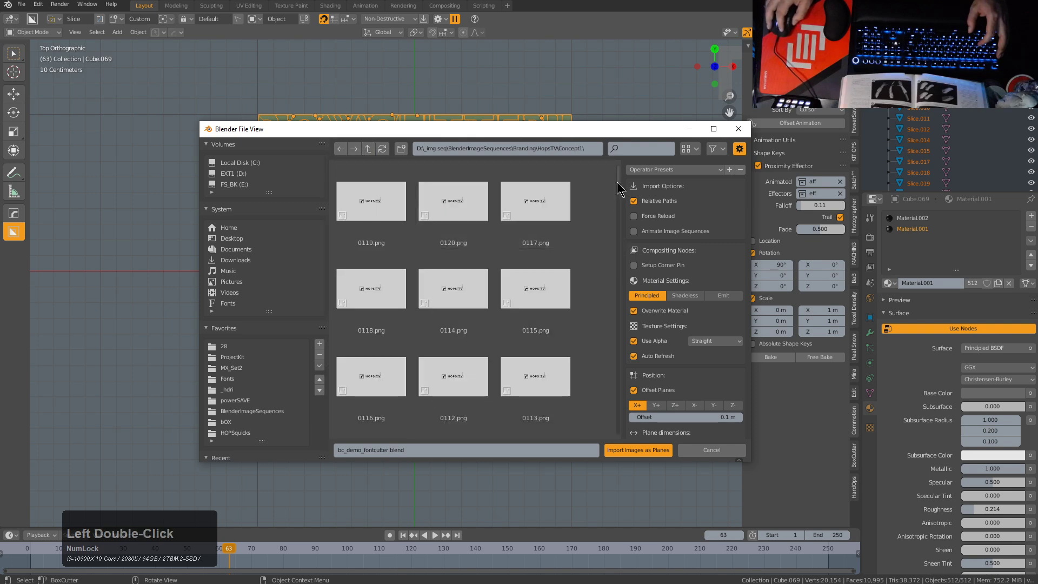
left_click_drag(618, 244, 621, 165)
key("a")
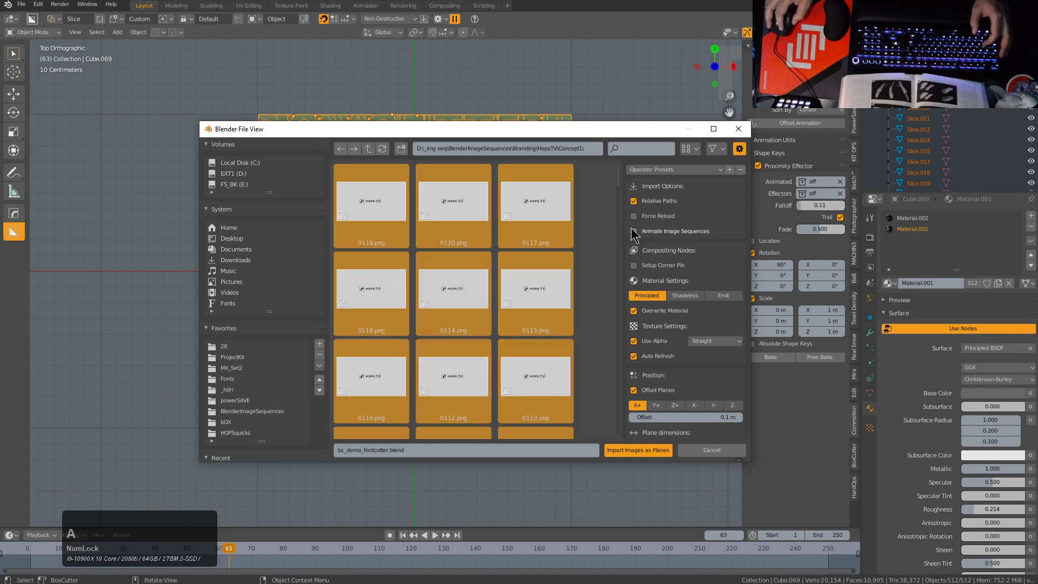
left_click(641, 452)
Step: Move the imported image plane off to the slab's side along negative X and clear its rotation
key("g")
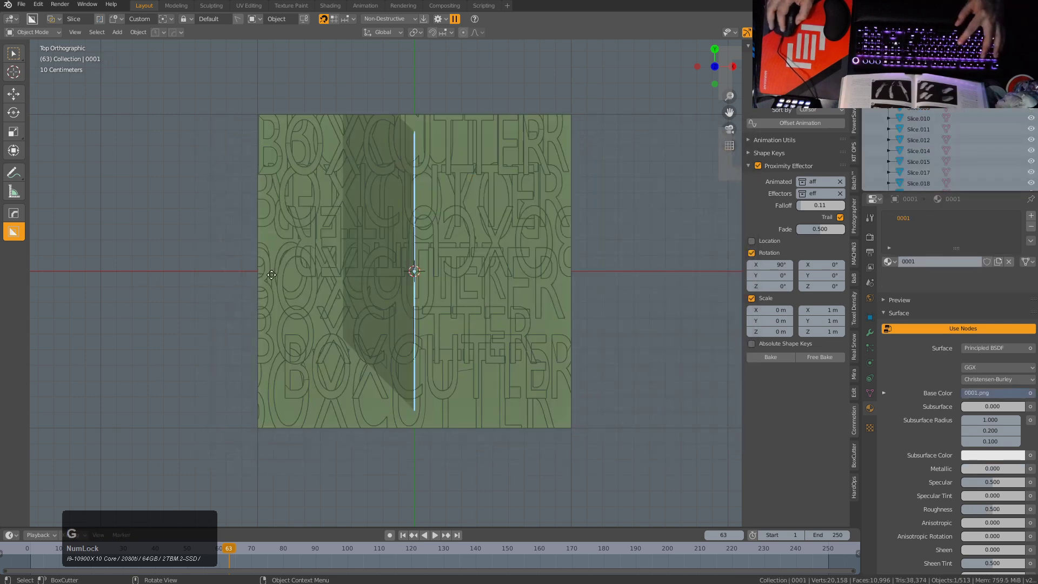
left_click(359, 387)
key("alt+r")
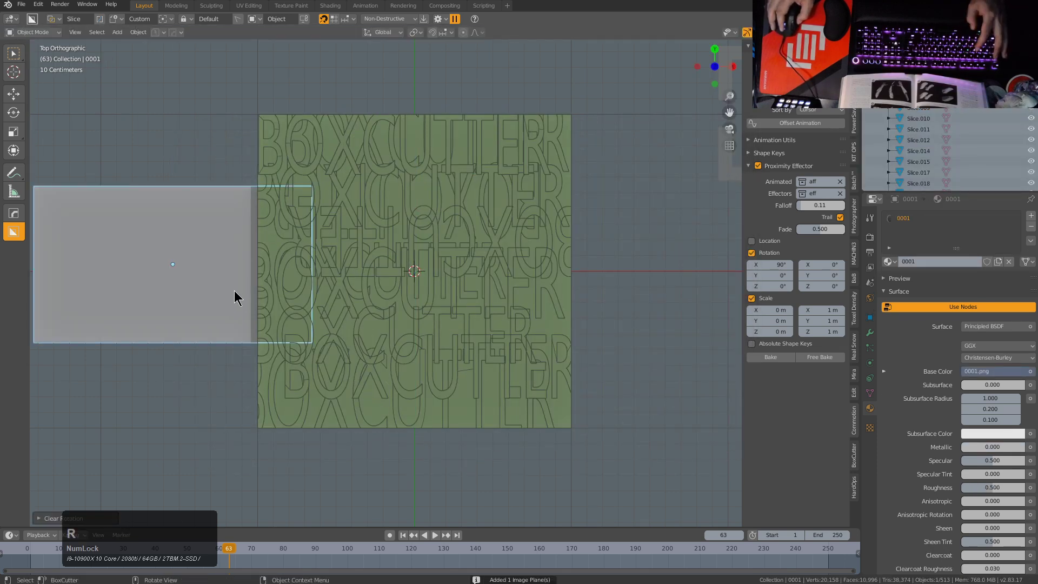
middle_click_drag(433, 246, 465, 222)
scroll(397, 257, "up", 2)
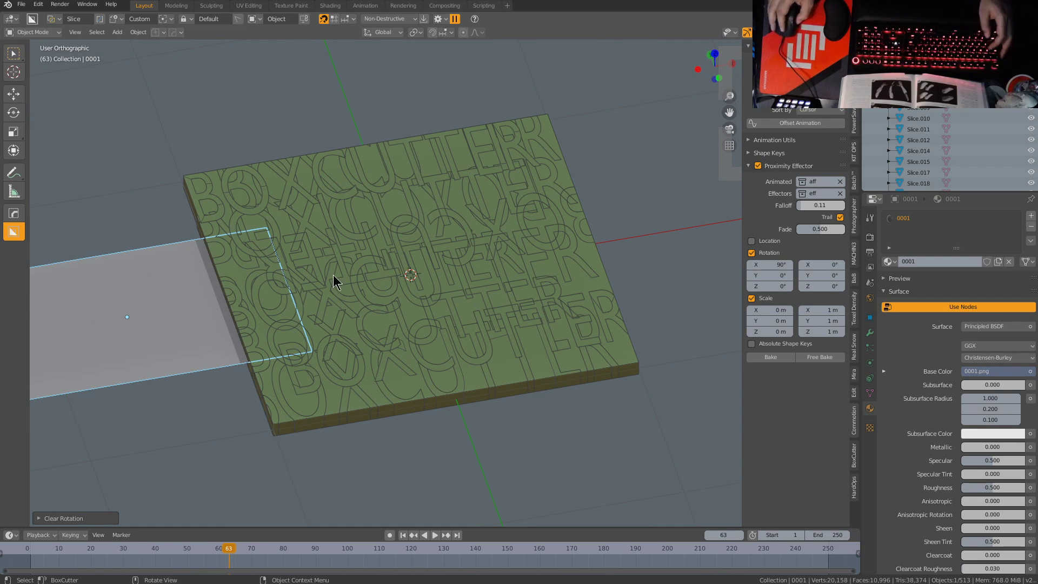
Step: Select only the imported image plane and hide it
key("a")
key("a")
key("a")
left_click(245, 342)
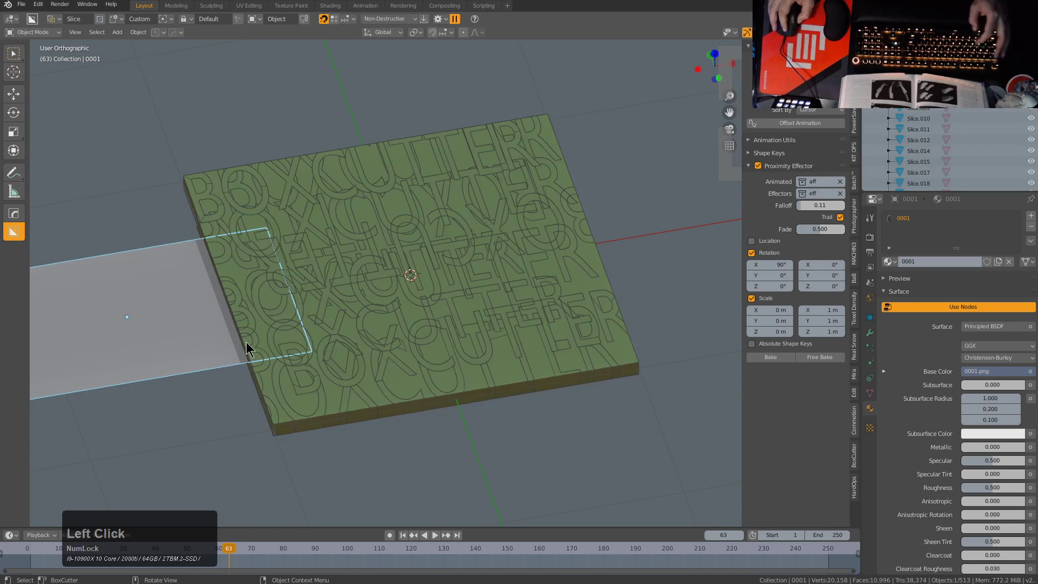
key("h")
Step: Select all slab pieces and make a piece near the front edge the active one
key("a")
middle_click_drag(308, 330, 452, 315)
scroll(429, 313, "up", 1)
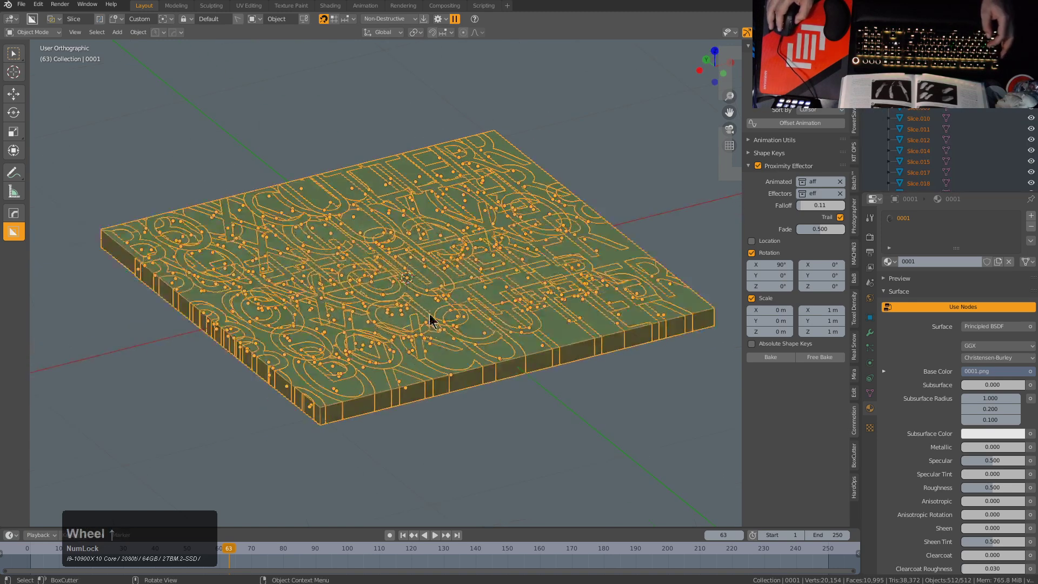
left_click(451, 358, "shift")
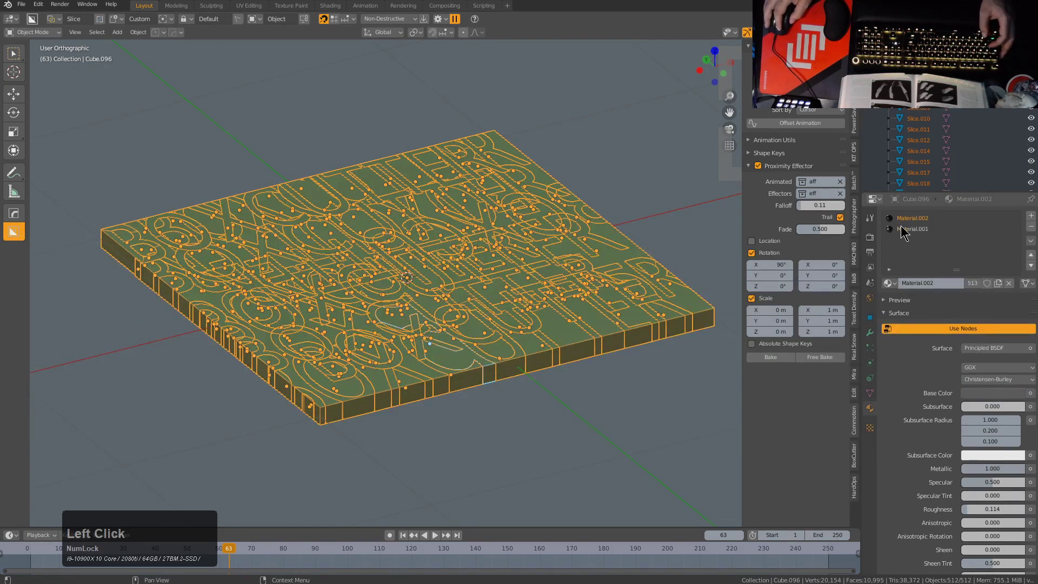
Step: Change the Viewport Display color of Material.001 to a red with H 0.993, S 0.868 and V 0.777
scroll(924, 345, "down", 6)
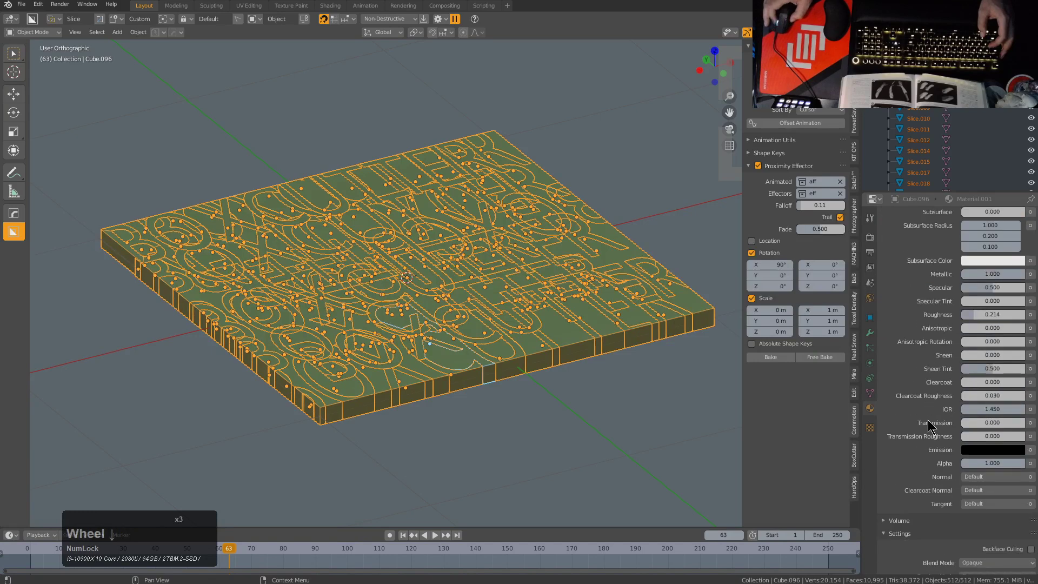
left_click(875, 428)
scroll(892, 562, "down", 2)
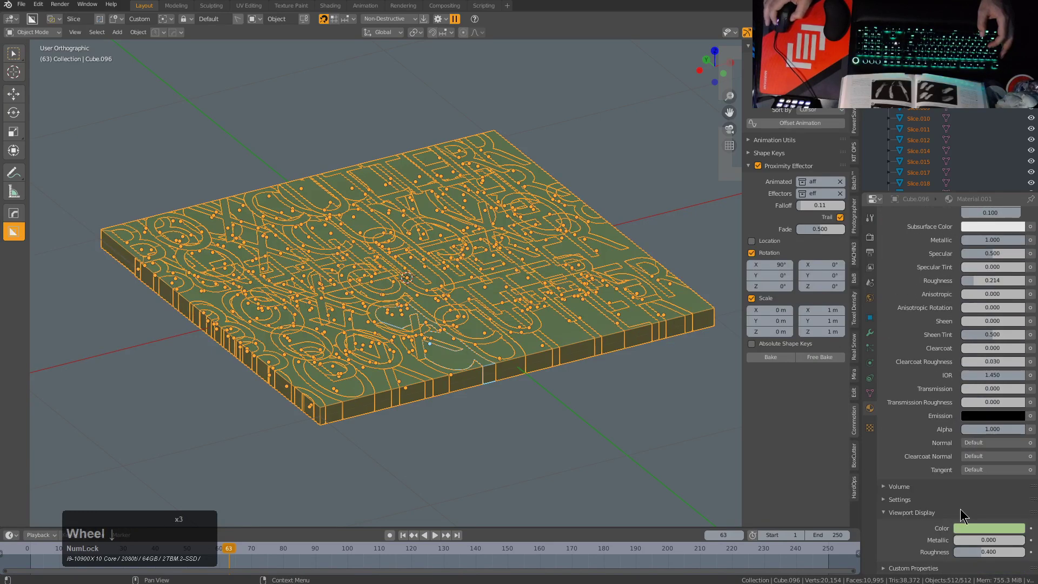
left_click(977, 525)
left_click_drag(968, 439, 971, 447)
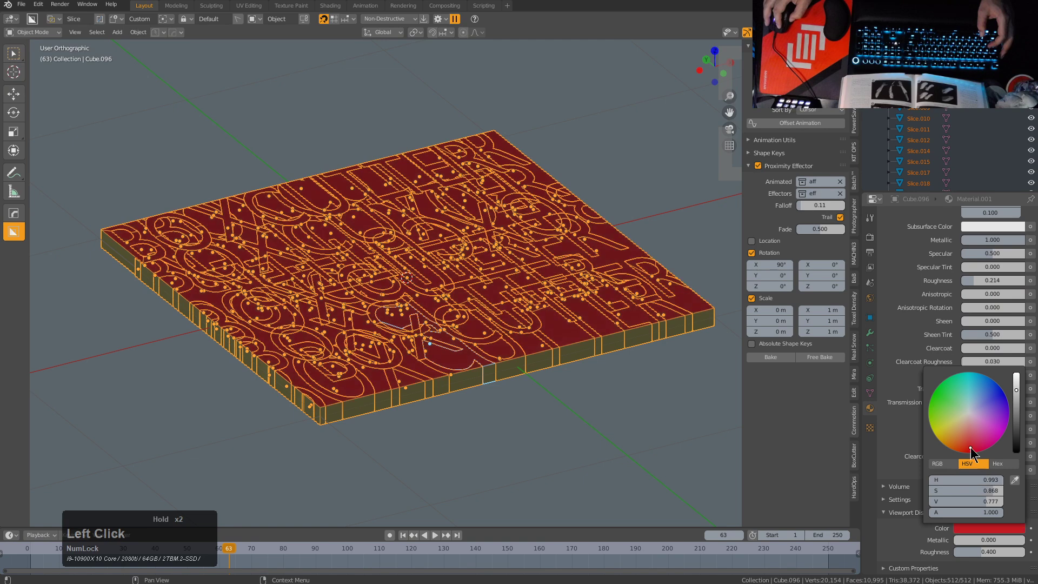
Step: Replace Material.001 with material 0001 on the active piece, link its materials to all selected pieces and deselect everything
scroll(913, 303, "up", 8)
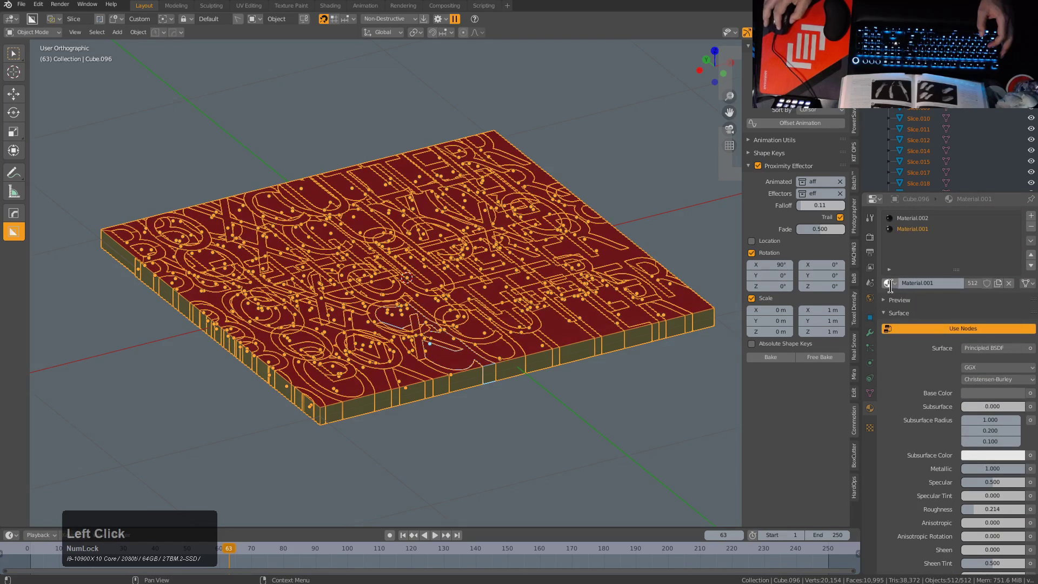
left_click(890, 286)
left_click(913, 344)
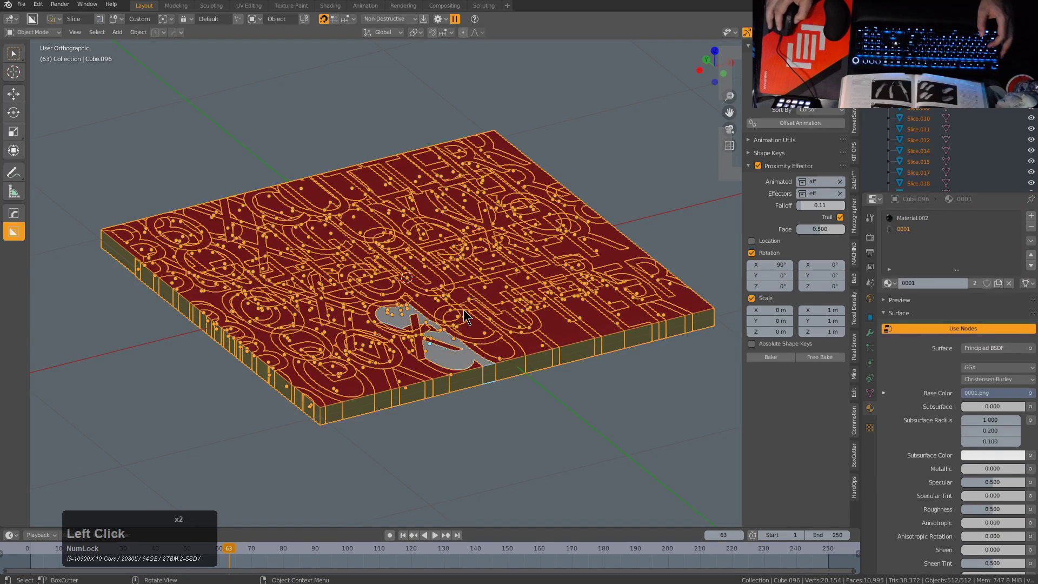
middle_click_drag(462, 312, 465, 314)
key("ctrl+l")
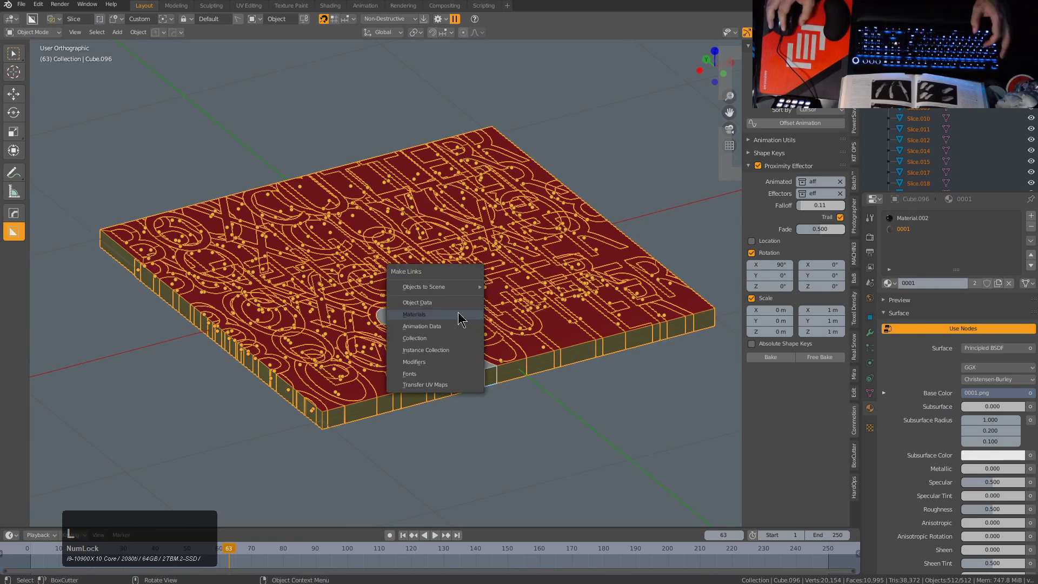
left_click(459, 313)
key("alt+a")
middle_click_drag(478, 327, 434, 344)
scroll(434, 344, "down", 2)
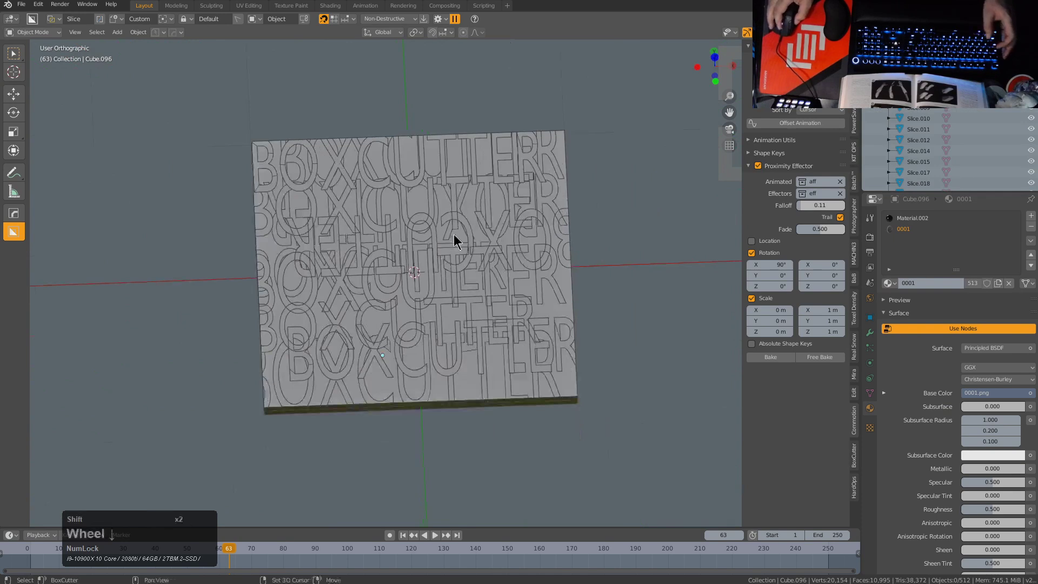
middle_click(456, 238)
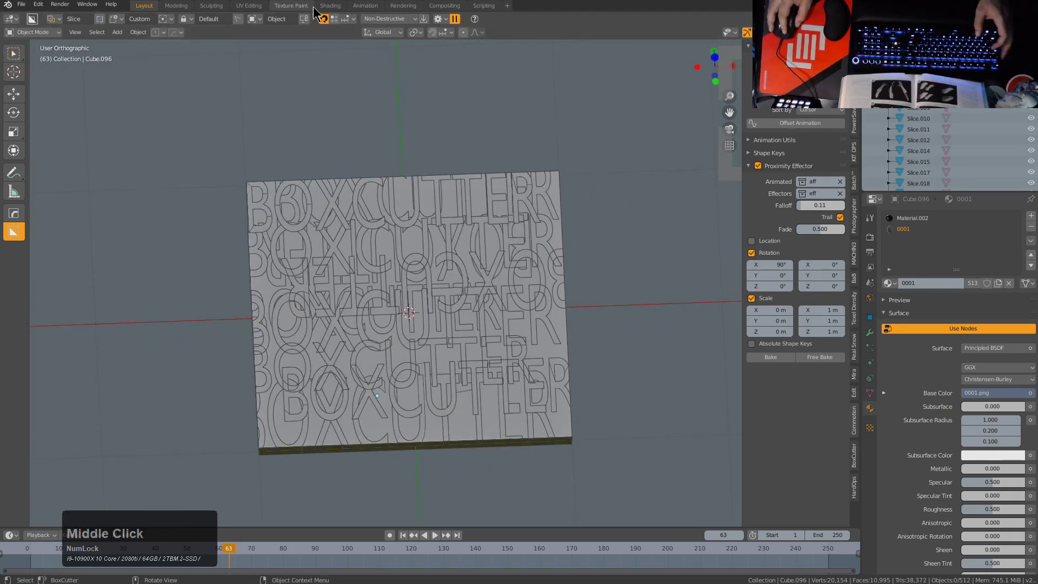
Step: Switch to the UV Editing workspace and put all the slab pieces into Edit Mode together
left_click(246, 6)
scroll(294, 275, "down", 3)
scroll(303, 290, "up", 2)
middle_click_drag(562, 274, 666, 280)
scroll(635, 280, "up", 6)
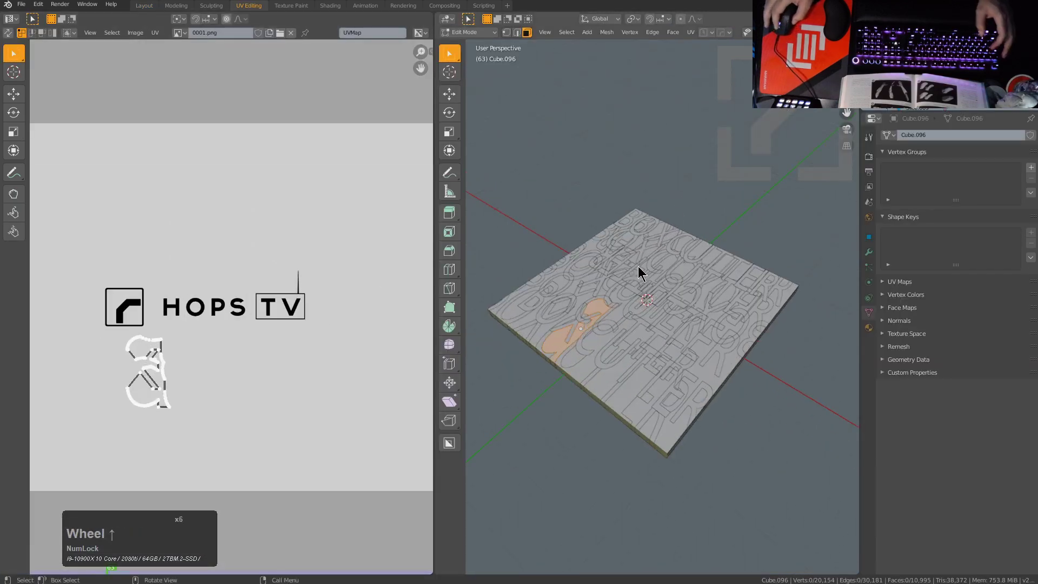
middle_click_drag(670, 319, 660, 285)
scroll(675, 317, "up", 2)
key("Tab")
key("a")
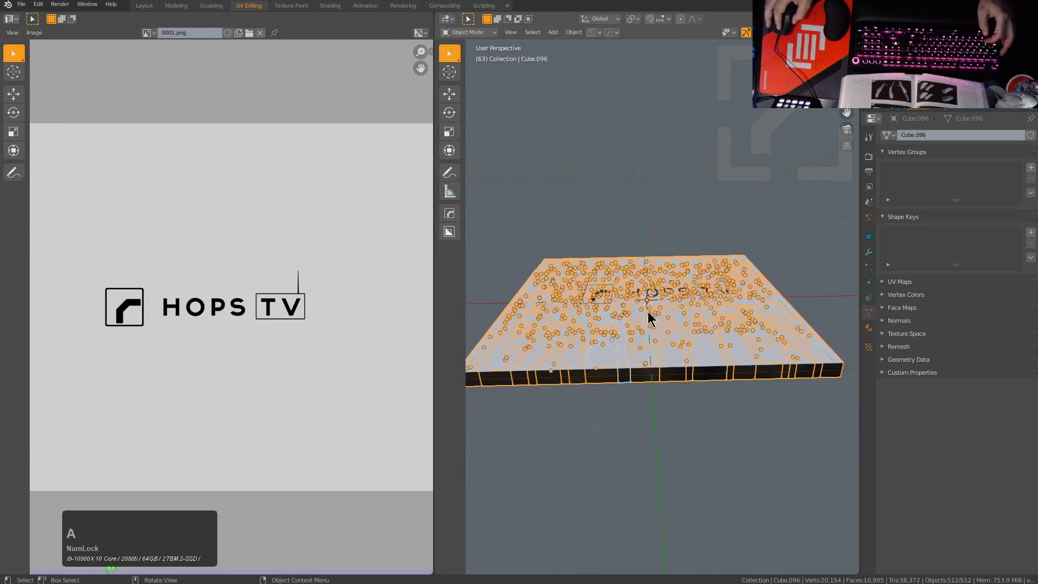
key("Tab")
scroll(325, 324, "down", 1)
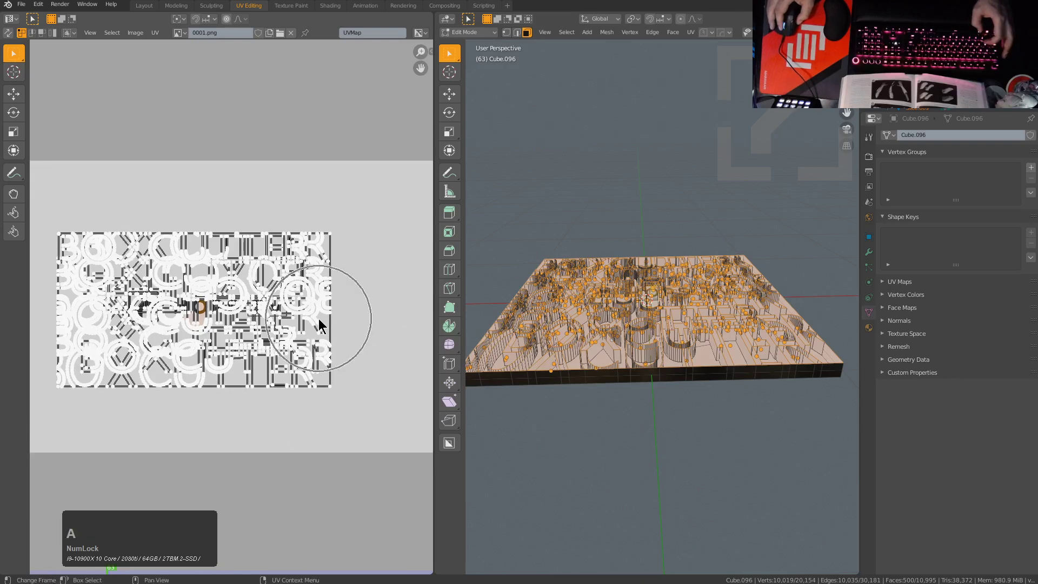
Step: Select all UVs of the slab pieces, narrow them along X and reposition them over the HOPS TV logo
middle_click_drag(649, 313, 643, 367)
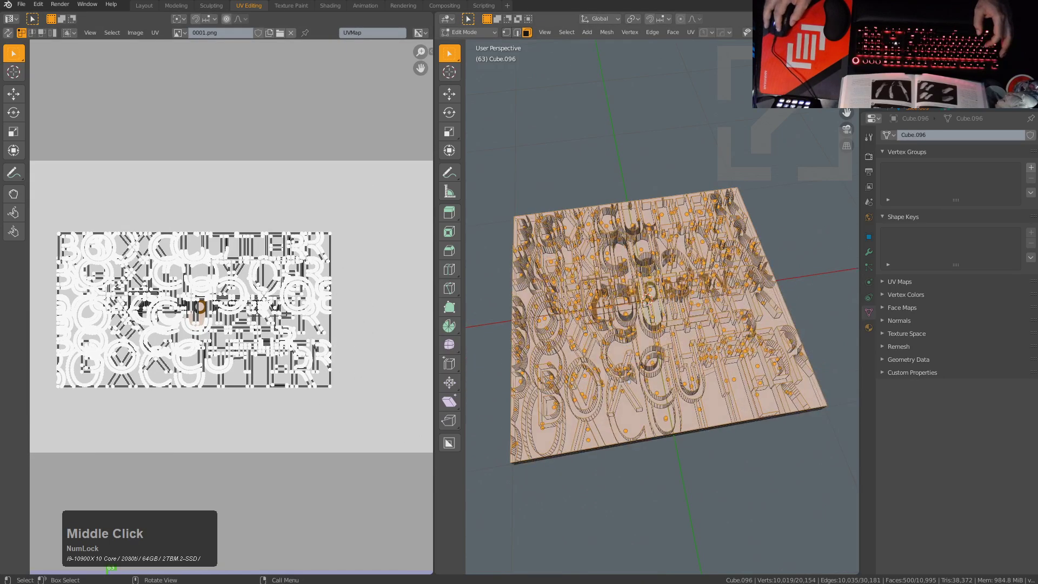
key("a")
scroll(359, 348, "up", 3)
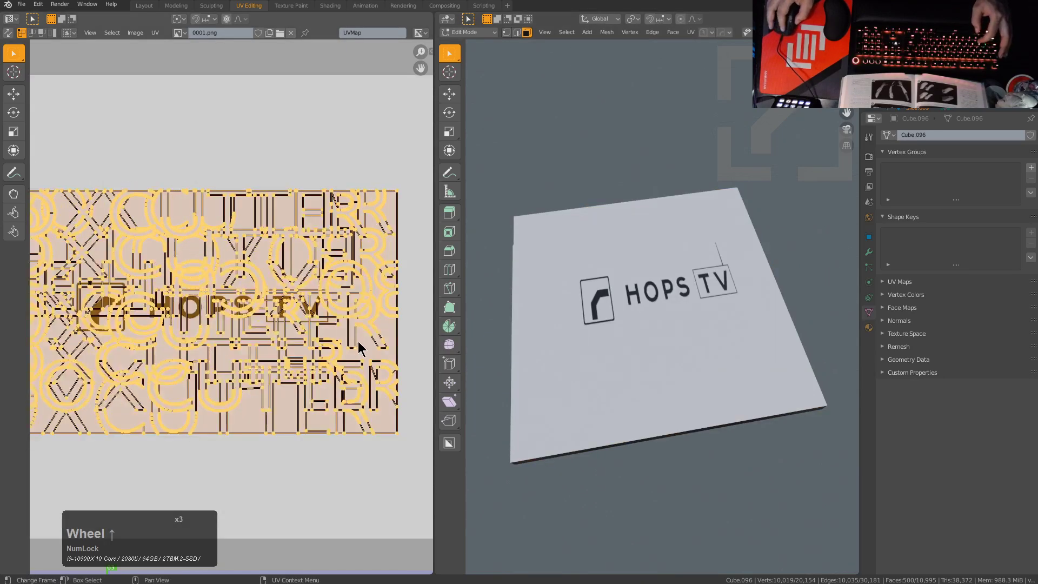
key("KP_7")
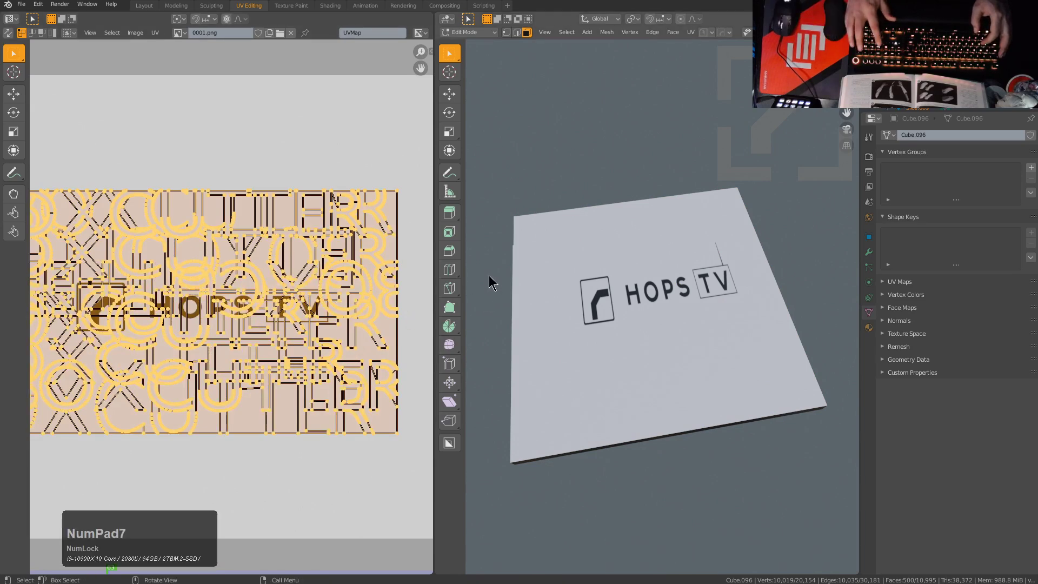
key("KP_5")
scroll(340, 278, "down", 1)
key("s")
key("x")
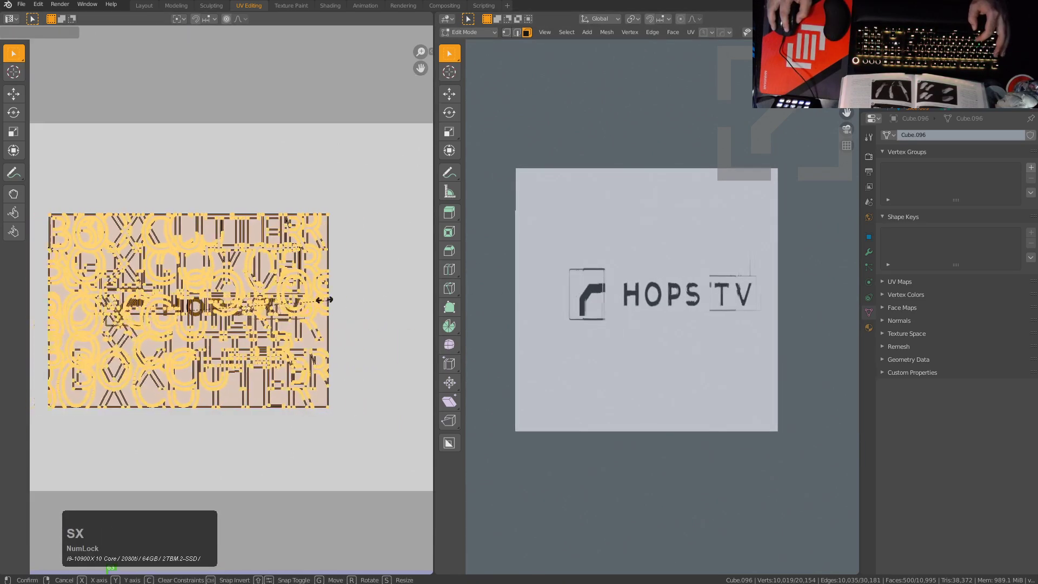
left_click(322, 297)
key("g")
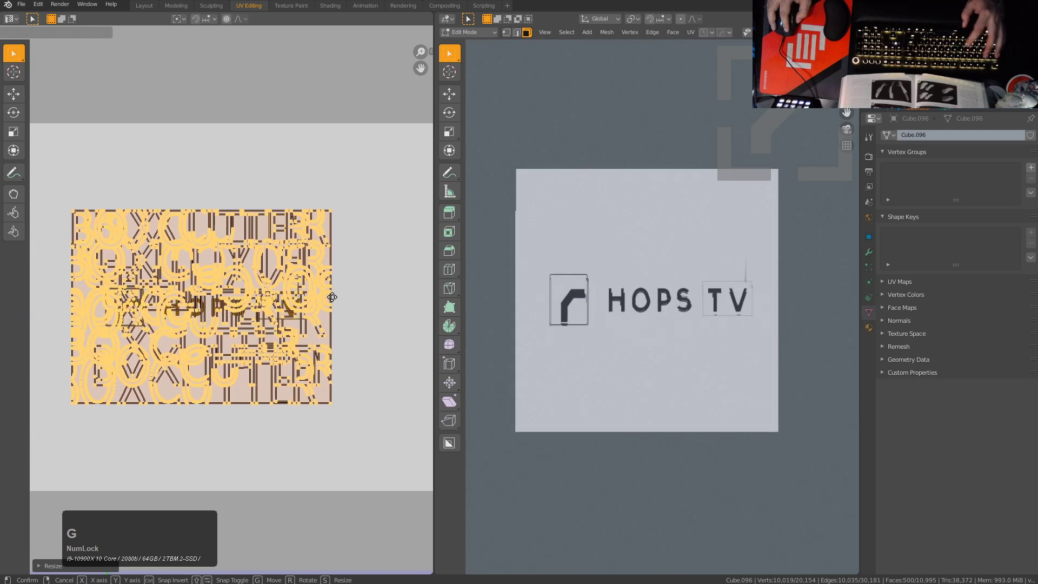
left_click(330, 296)
Step: Rescale the UV layout slightly taller and narrower along X to correct the proportions of the logo on the slab
key("s")
key("x")
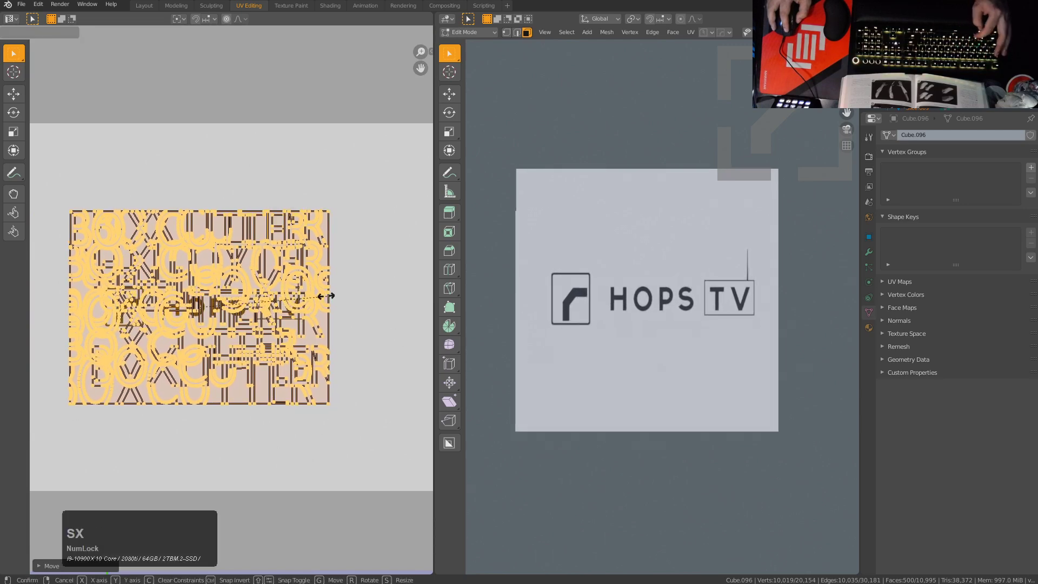
left_click(360, 306)
key("s")
key("x")
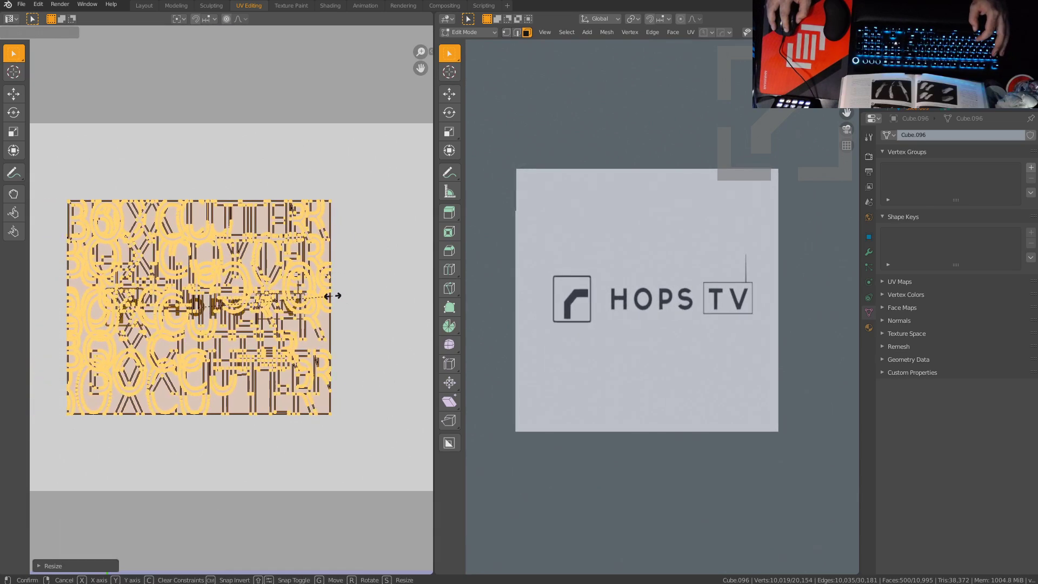
left_click(325, 295)
Step: Shift the UV layout along X to centre the HOPS TV logo on the slab, and return to Object Mode
key("g")
key("x")
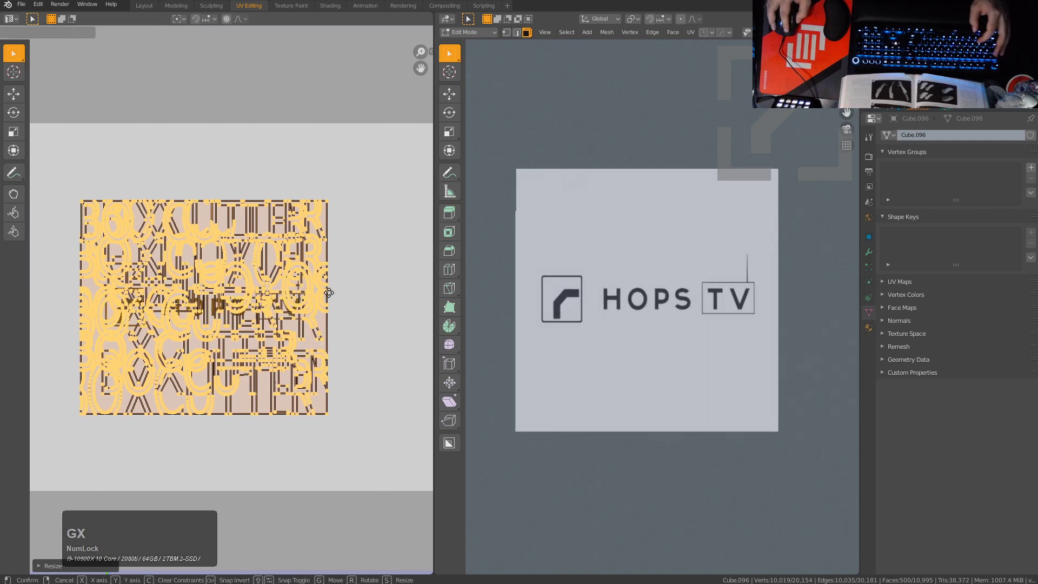
left_click(334, 297)
key("g")
key("x")
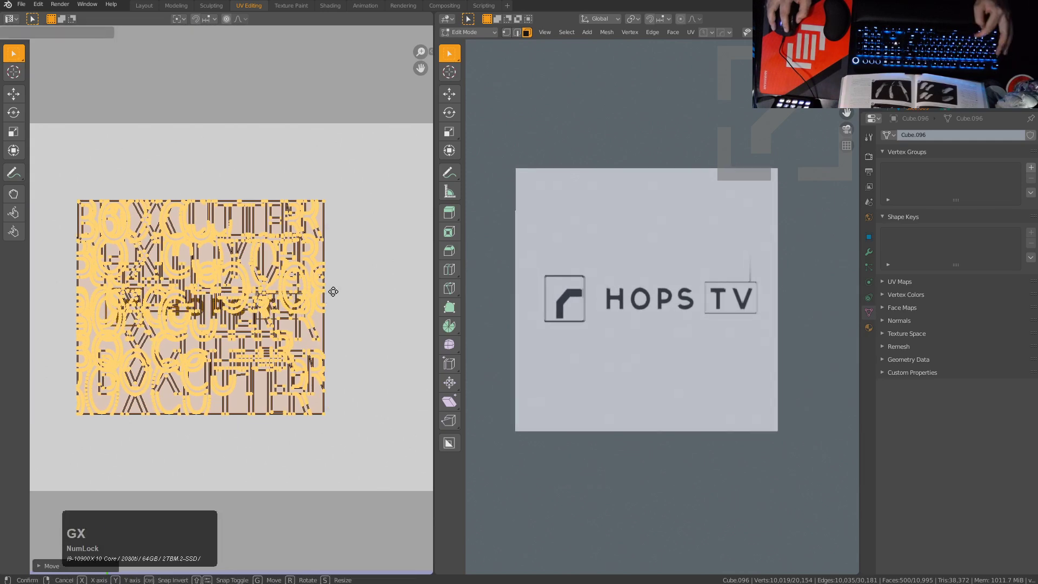
left_click(336, 292)
key("Tab")
middle_click_drag(505, 227, 682, 287)
scroll(664, 235, "down", 1)
middle_click_drag(663, 235, 671, 243)
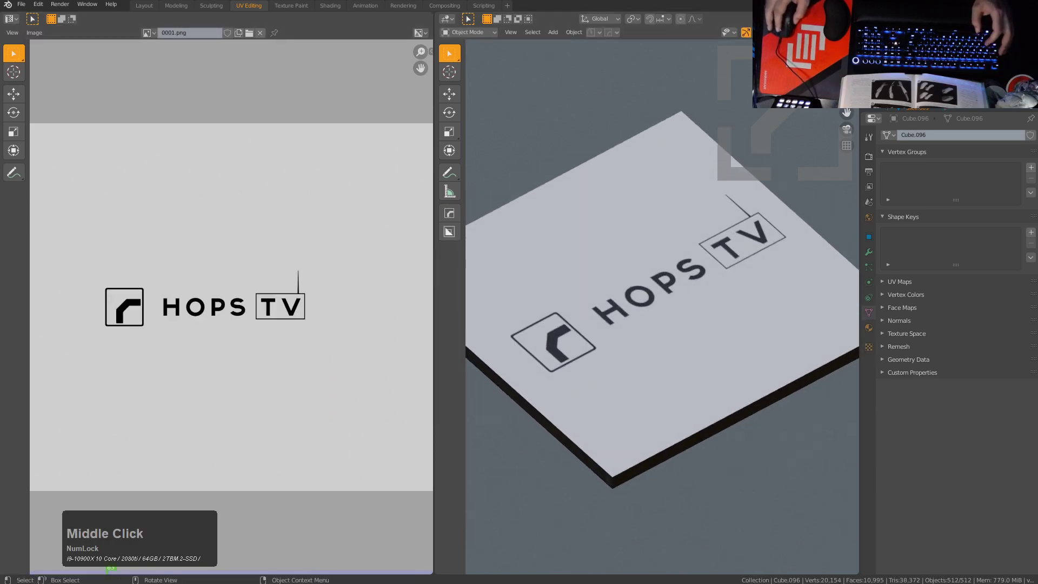
Step: Return to the Layout workspace, deselect everything and show only the aff collection with the slab pieces
left_click(144, 6)
mouse_move(380, 183)
middle_mouse_down()
mouse_move(443, 291)
mouse_move(443, 317)
mouse_move(450, 283)
mouse_move(416, 315)
mouse_move(373, 298)
mouse_move(351, 222)
mouse_move(380, 297)
mouse_move(357, 304)
middle_mouse_up()
scroll(463, 291, "up", 2)
key("alt+a")
scroll(423, 316, "down", 2)
scroll(449, 283, "up", 2)
scroll(416, 313, "down", 5)
scroll(380, 296, "up", 2)
key("1")
key("2")
key("3")
scroll(357, 299, "down", 4)
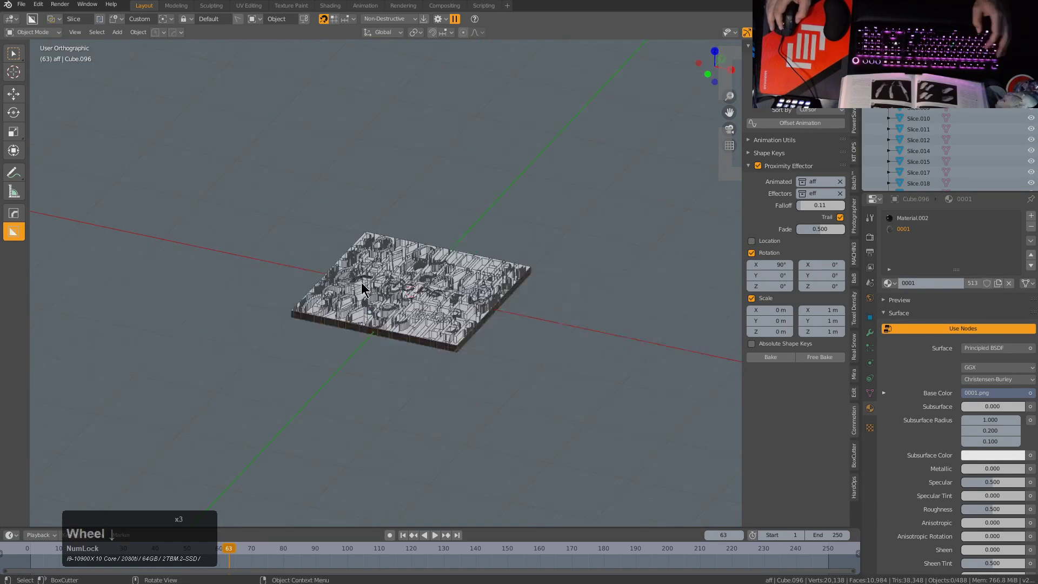
middle_click_drag(427, 257, 486, 308)
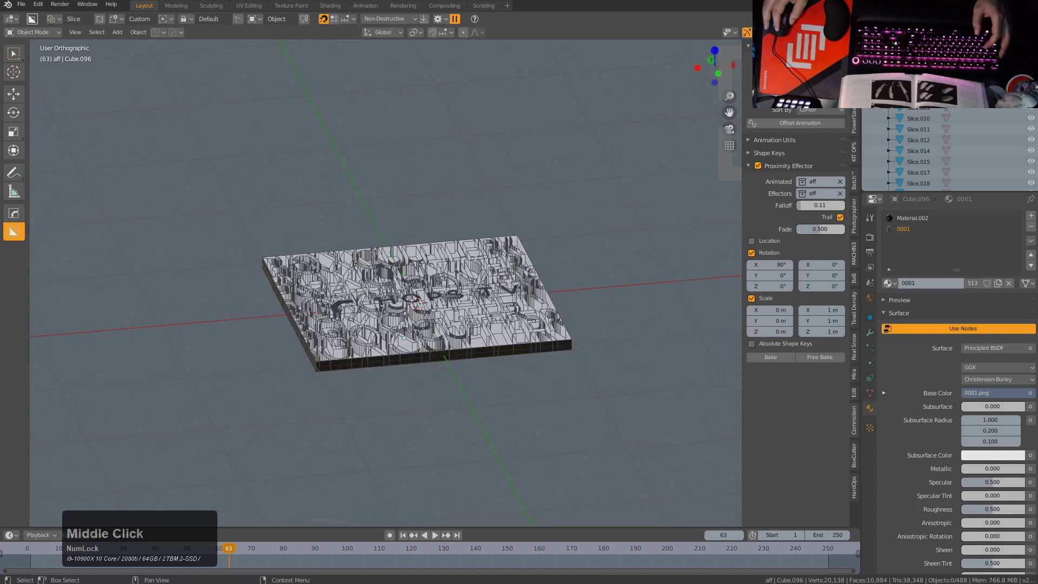
Step: Select the effector in the eff collection and show it together with the aff collection from the top view
left_click(919, 118)
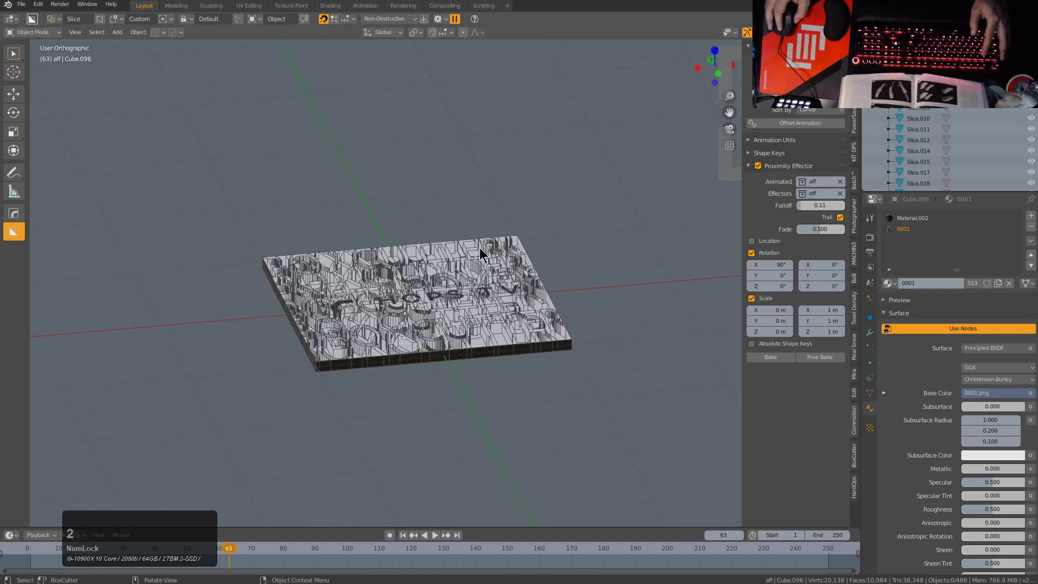
key("KP_Divide")
scroll(473, 248, "down", 3)
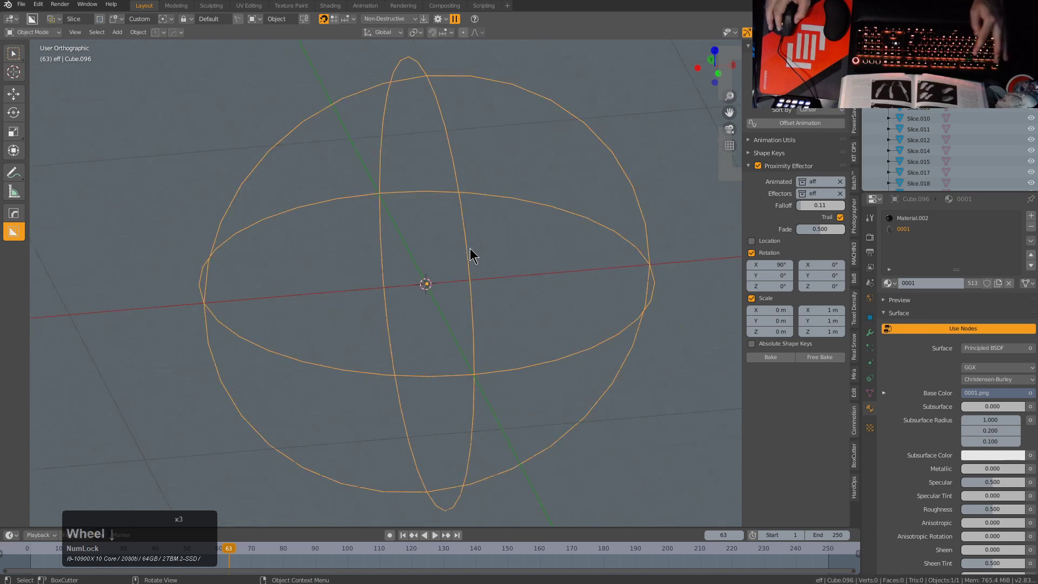
key("KP_Divide")
scroll(469, 254, "up", 3)
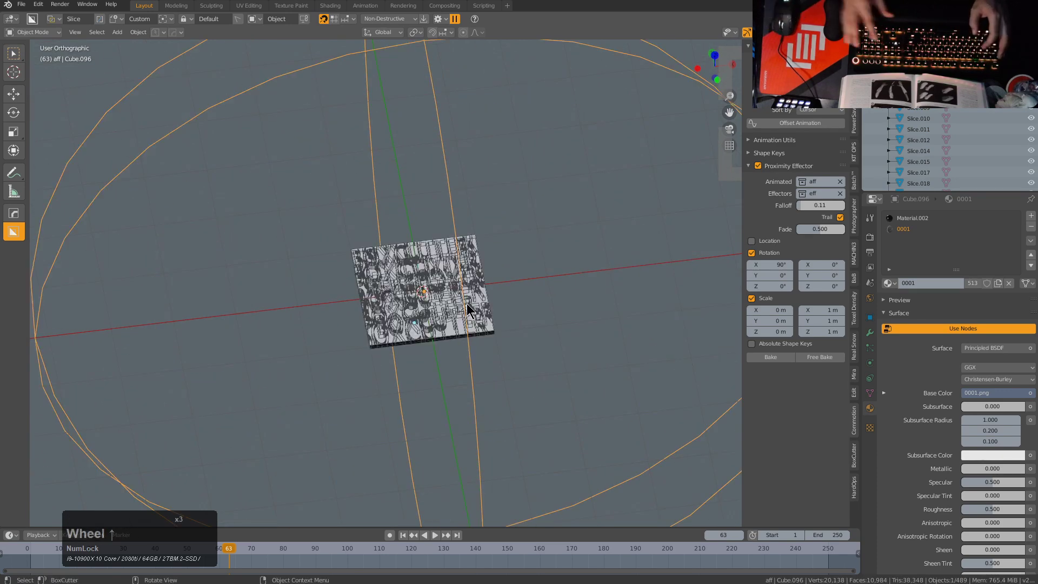
key("KP_7")
key("KP_Decimal")
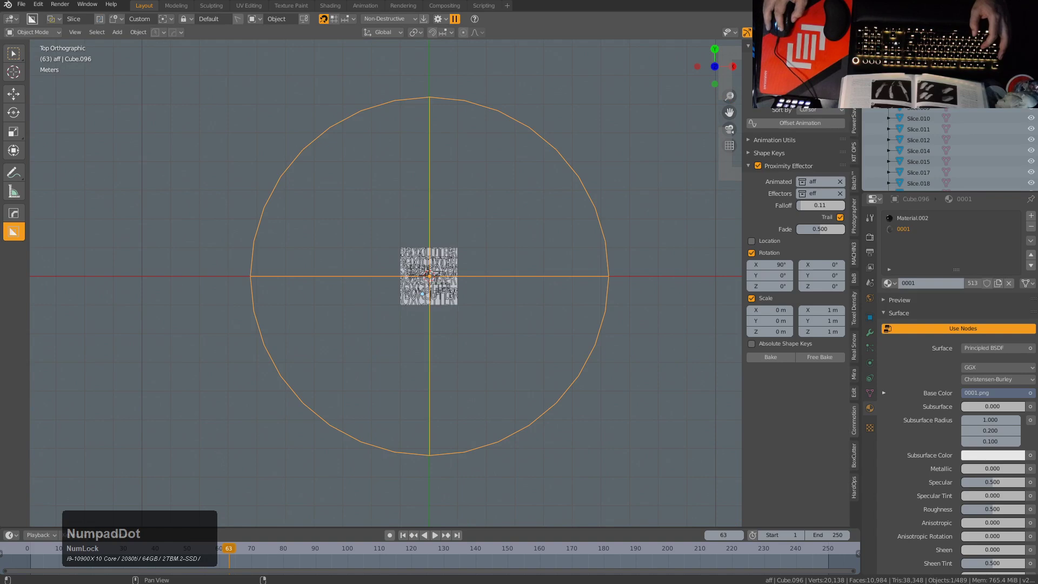
Step: Play the animation, clear the effector's scale and try enlarging it over the slab
left_click(521, 238)
scroll(532, 349, "up", 3)
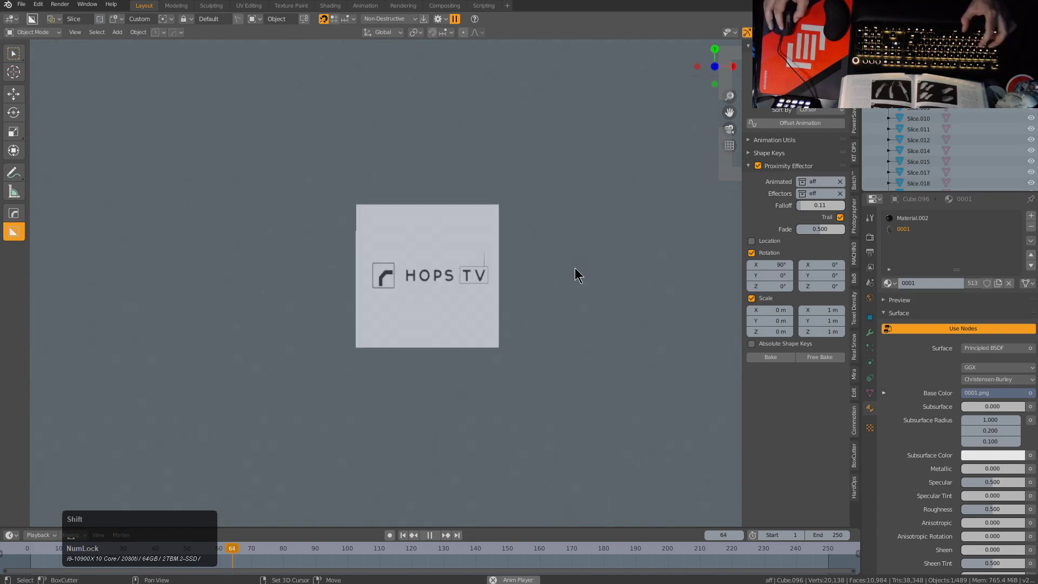
key("alt+s")
key("g")
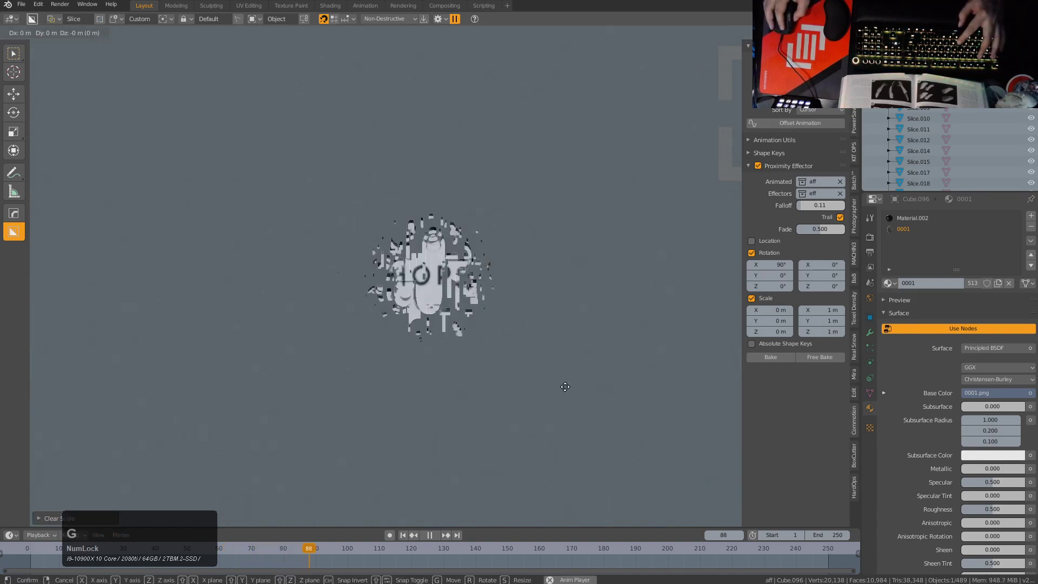
key("s")
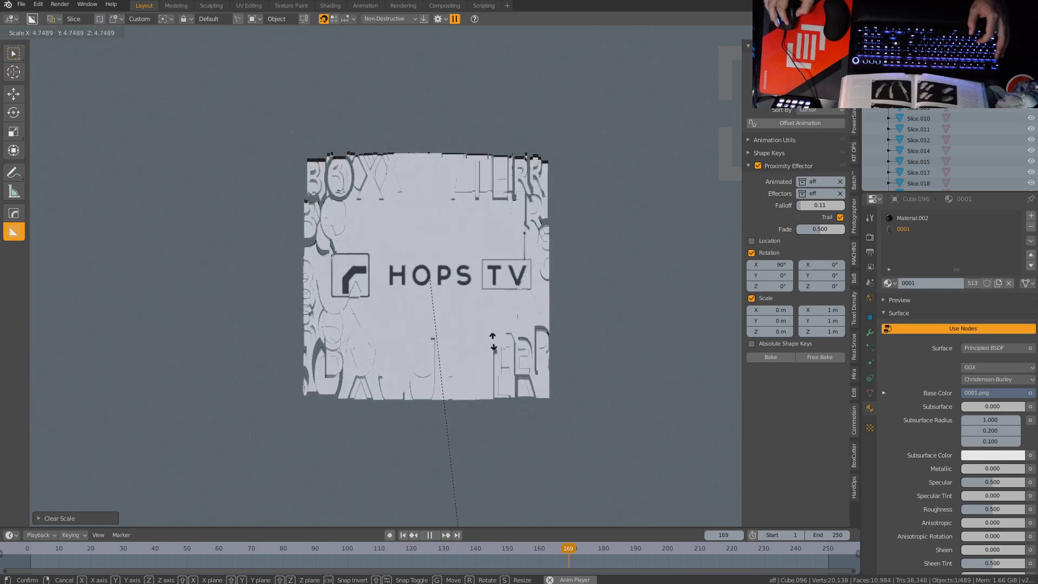
key("shift+s")
left_click(488, 448)
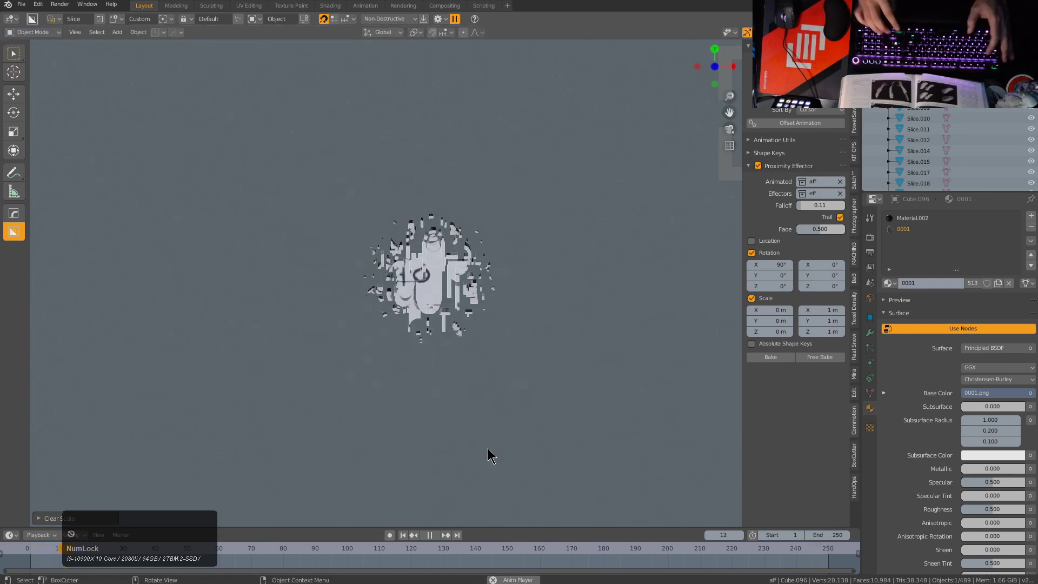
Step: Scale the effector up until it reaches the whole slab, stop the playback and switch to the Shading workspace
key("s")
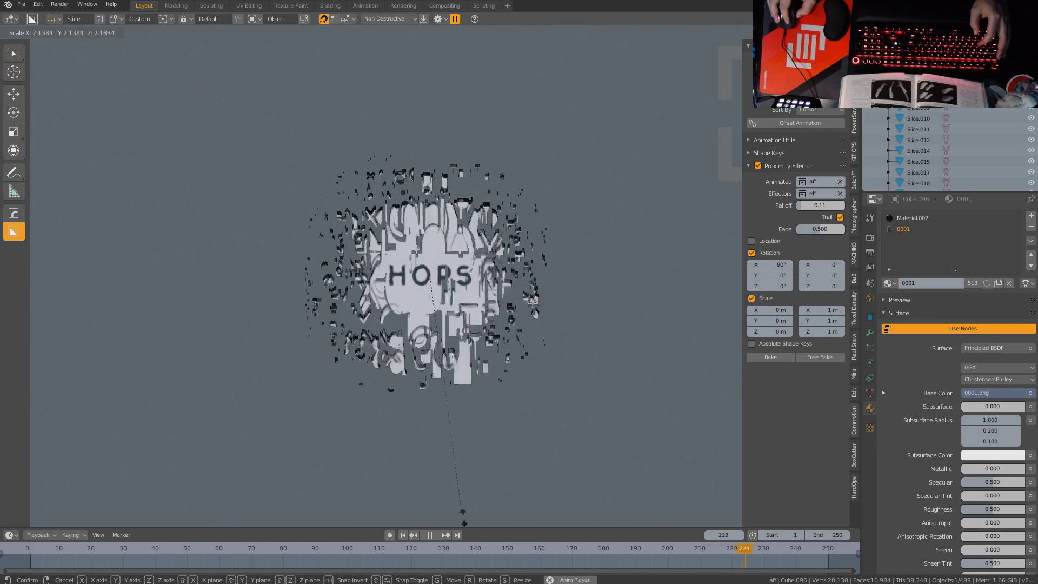
left_click(680, 444)
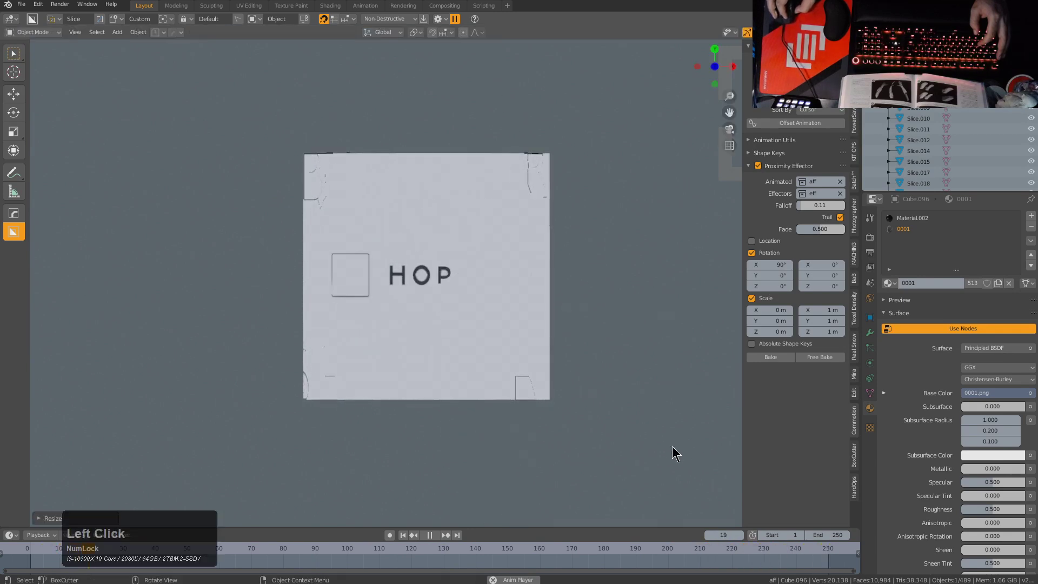
key("space")
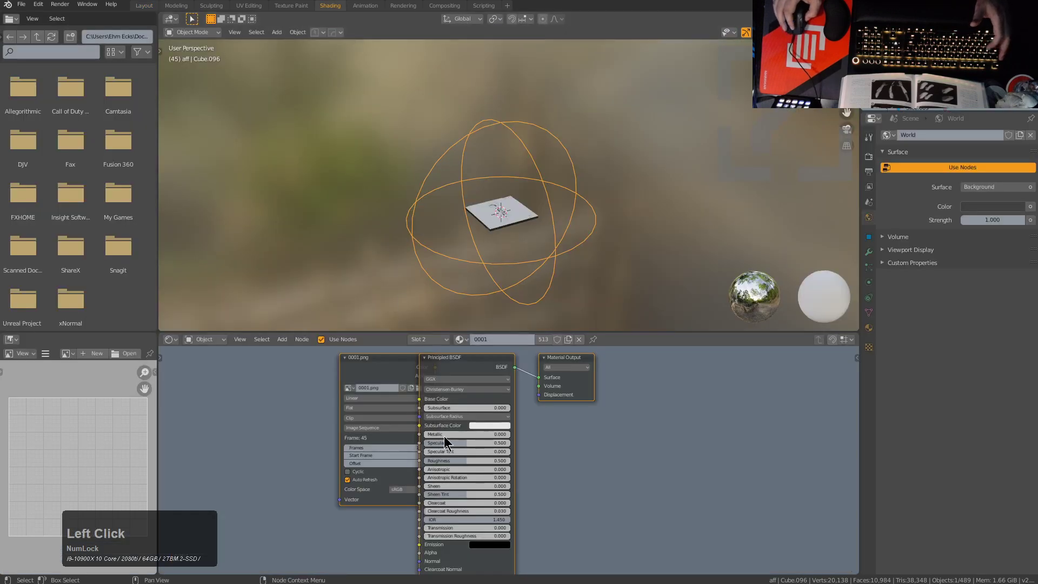
Step: Spread out the nodes of material 0001 and delete its Principled BSDF, keeping the image texture and Material Output
scroll(444, 398, "up", 2)
left_click(444, 397)
left_click_drag(444, 398, 291, 372)
left_click_drag(528, 390, 468, 388)
middle_click_drag(468, 388, 444, 385)
scroll(490, 357, "up", 2)
scroll(492, 359, "down", 2)
key("x")
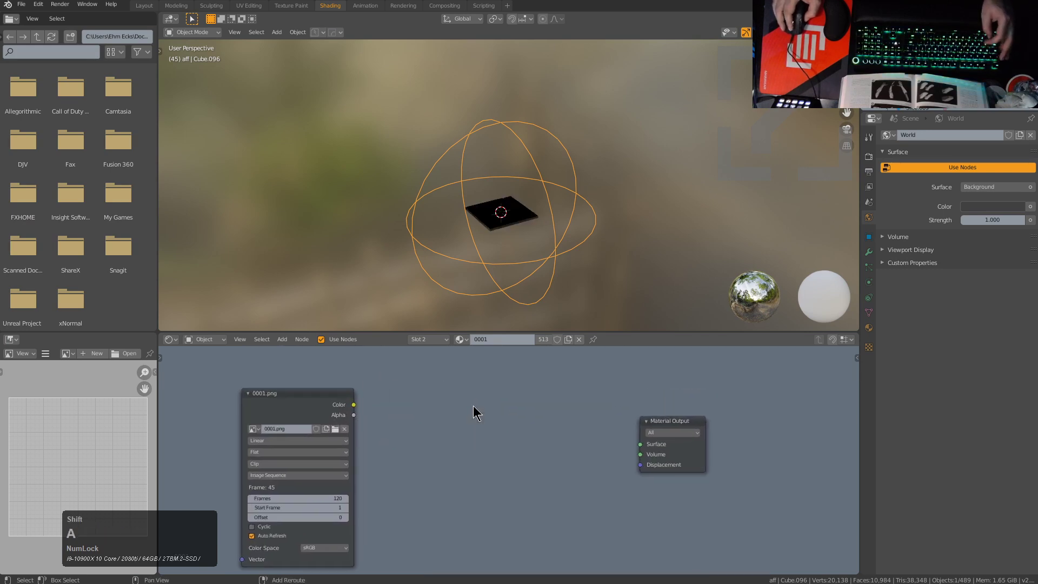
key("shift+a")
left_click(442, 443)
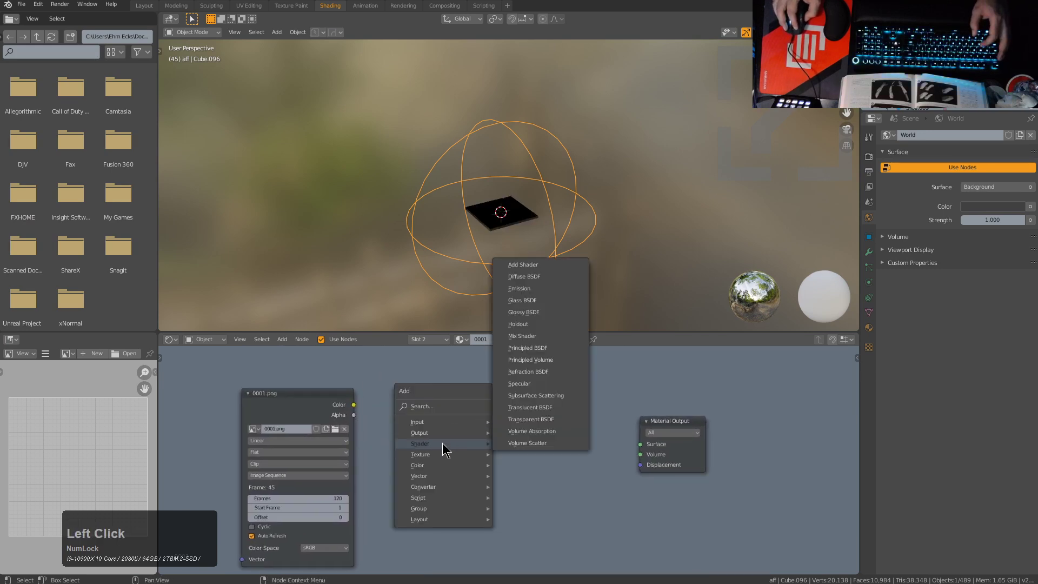
left_click(537, 301)
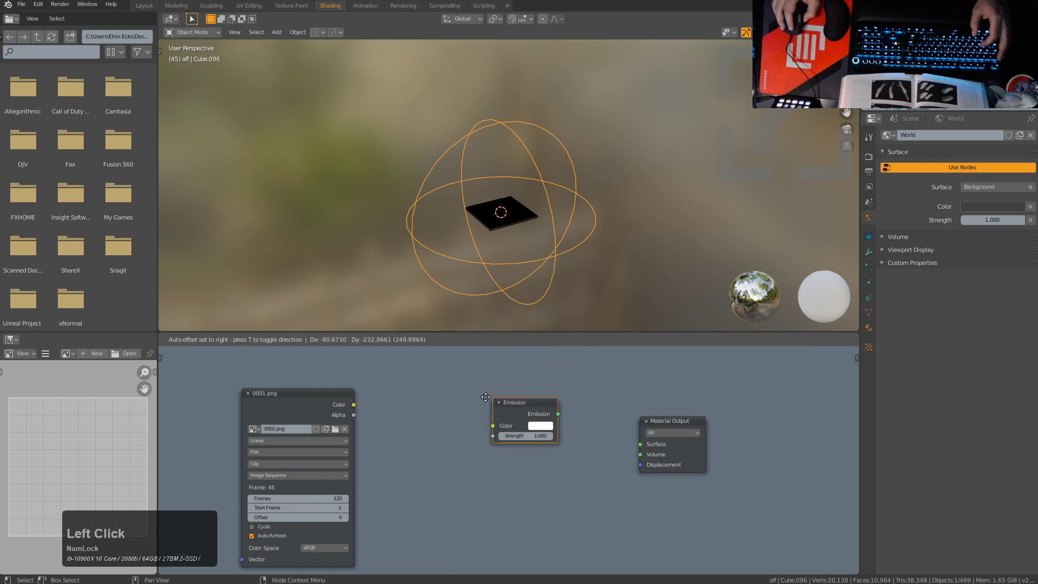
left_click(494, 395)
Step: Add an Emission shader between the 0001.png image texture and the Material Output
key("shift+a")
mouse_move(477, 421)
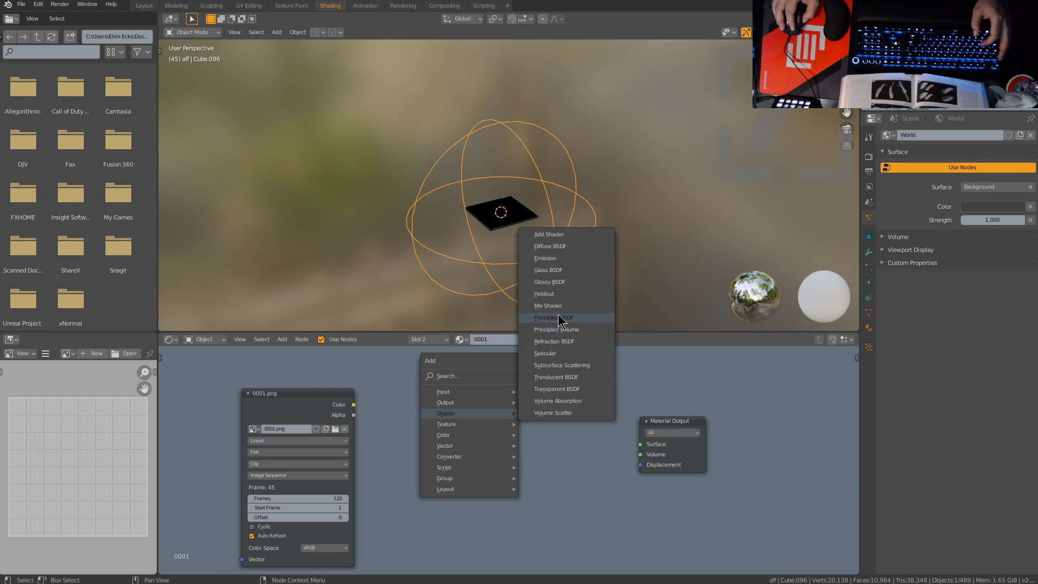
left_click(545, 258)
left_click(499, 390)
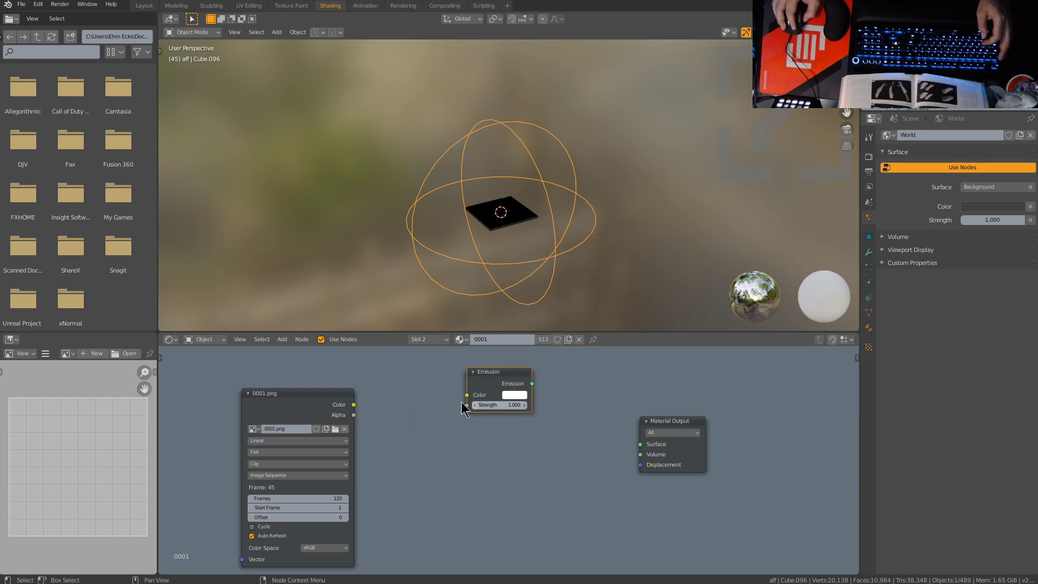
left_click(354, 406)
Step: Add a Mix Shader node just below the Emission node
key("shift+a")
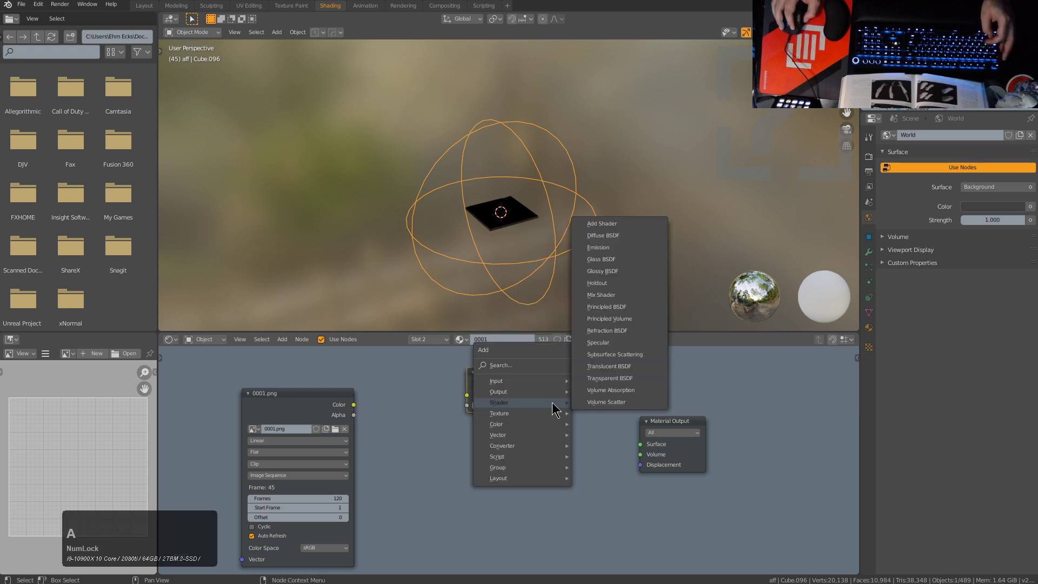
left_click(540, 382)
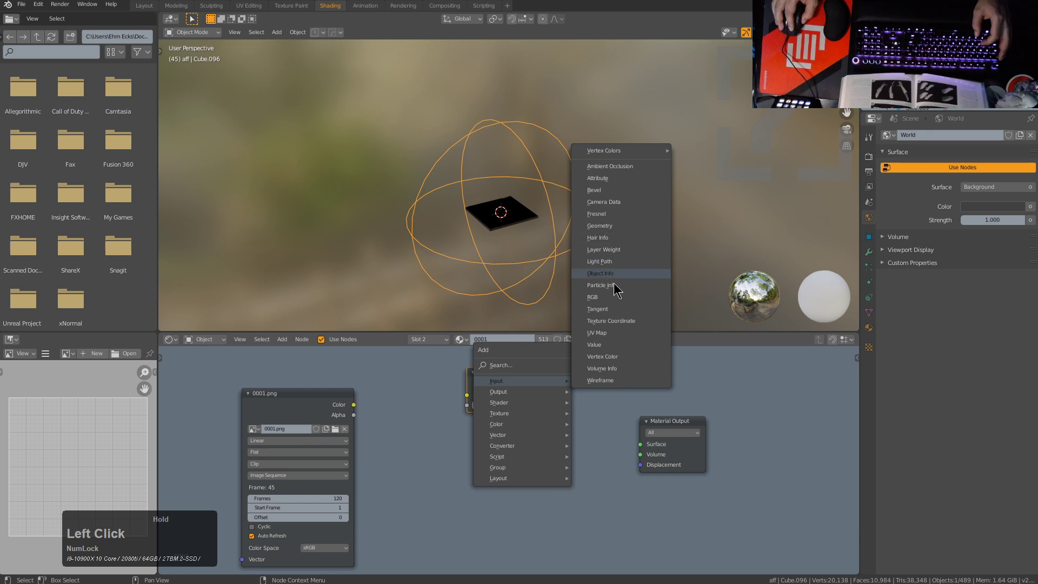
mouse_move(543, 408)
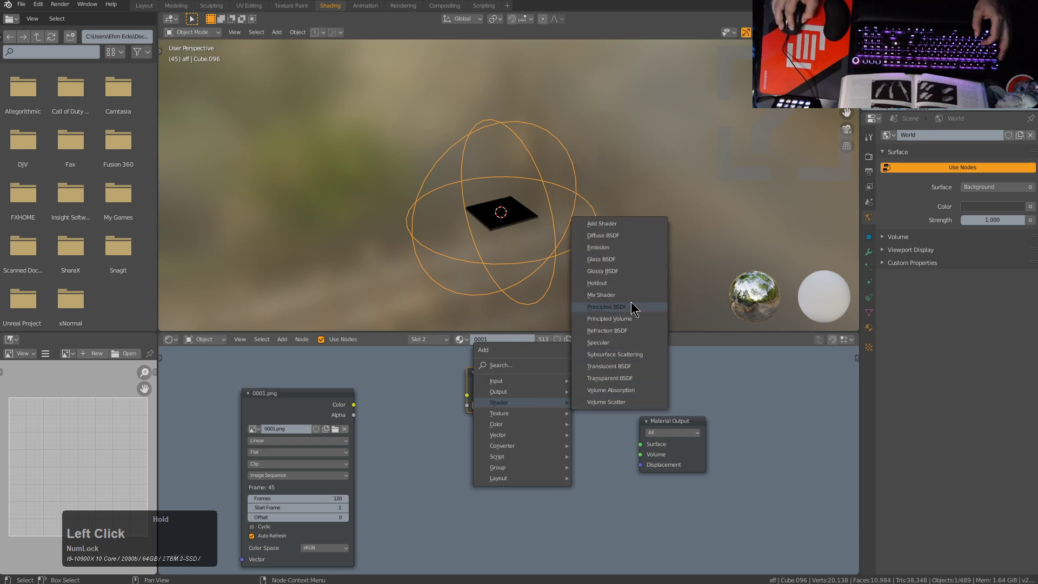
left_click(601, 295)
left_click(474, 394)
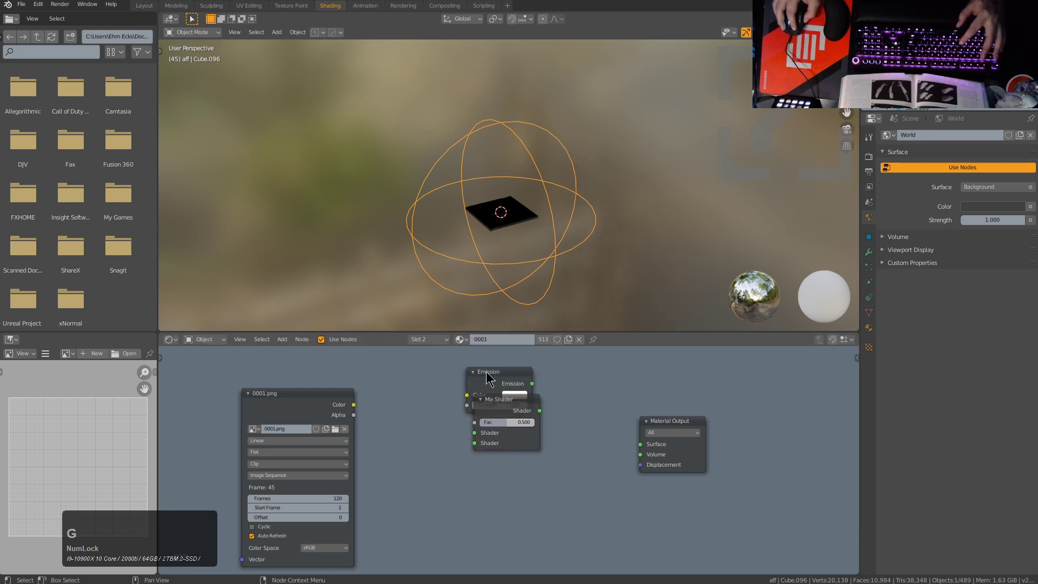
Step: Link Emission to the Mix Shader's first shader input, the 0001.png Color to its Fac, and the mix to the Material Output surface
left_click(476, 382)
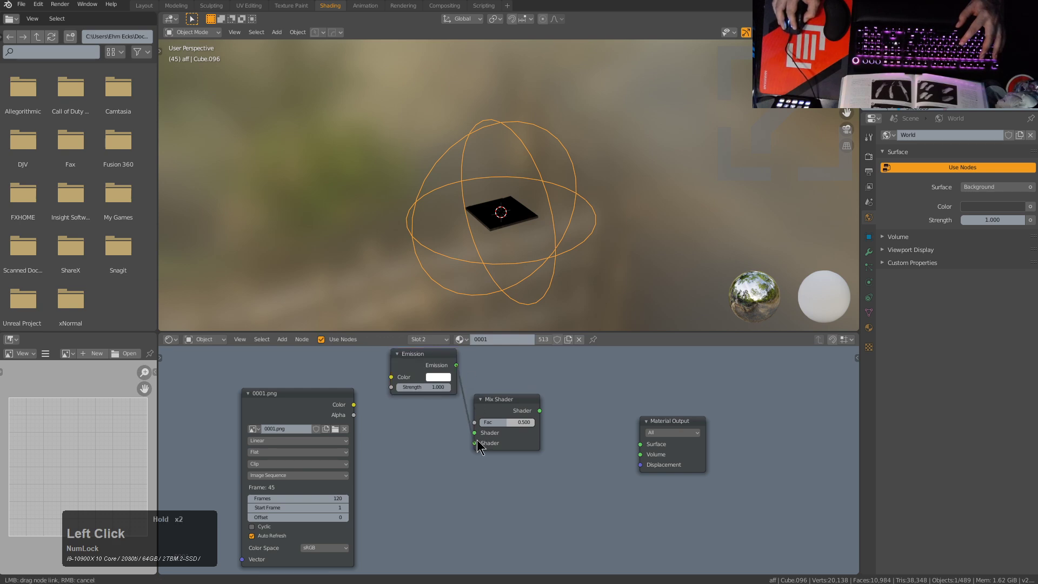
left_click_drag(499, 407, 480, 392)
left_click_drag(421, 363, 414, 363)
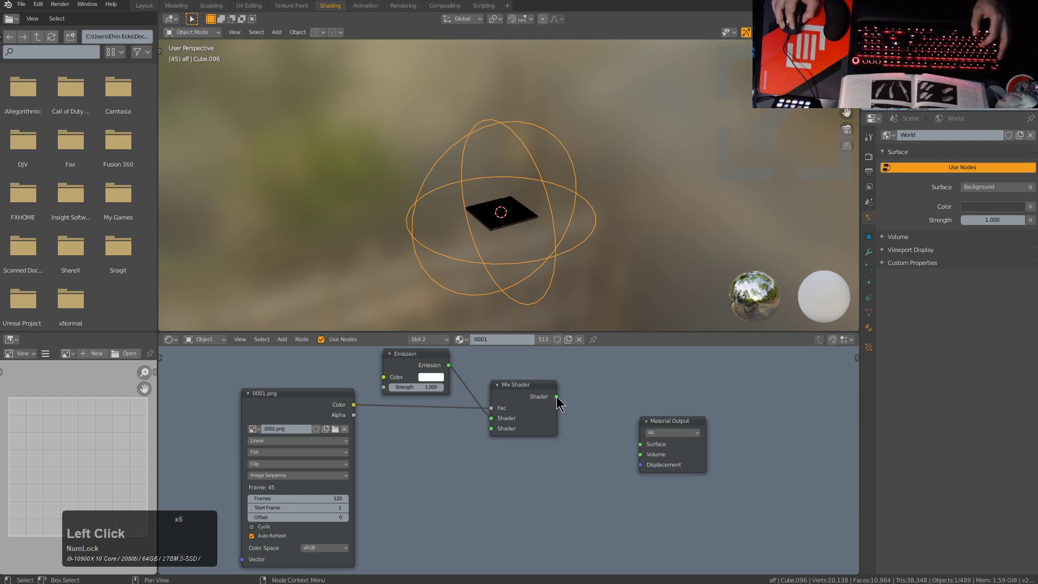
scroll(558, 243, "up", 1)
middle_click_drag(559, 243, 507, 206)
scroll(533, 183, "up", 3)
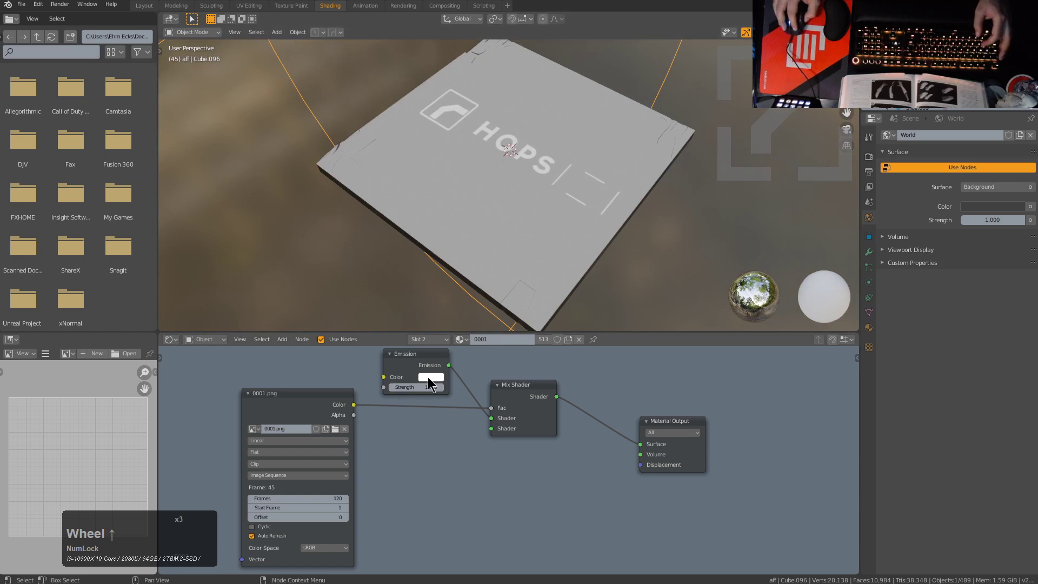
Step: Move the Emission link to the Mix Shader's second shader input and set the emission color to orange
left_click_drag(491, 418, 491, 429)
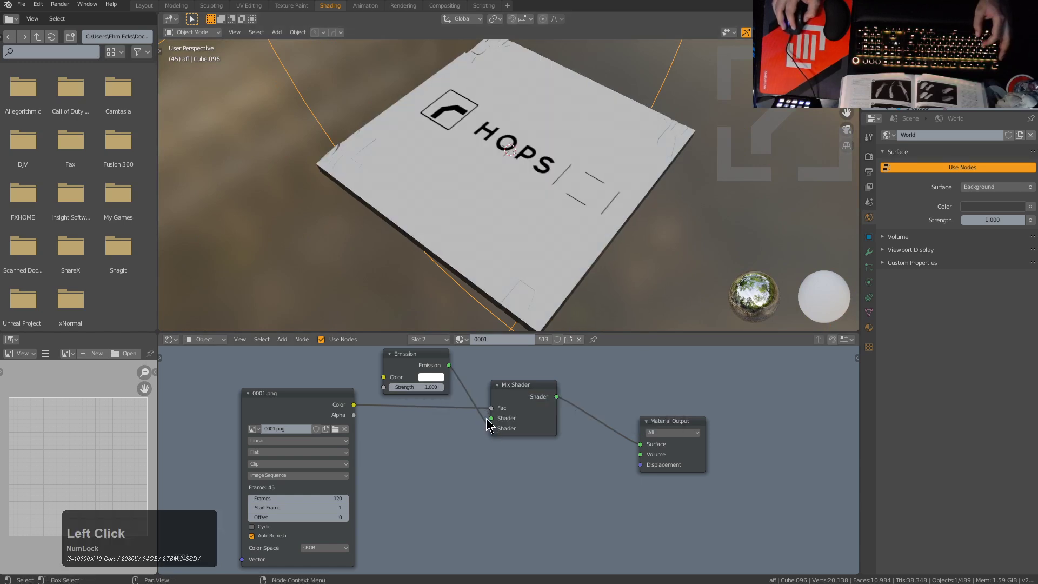
left_click(434, 377)
mouse_move(461, 309)
left_mouse_down()
mouse_move(457, 296)
mouse_move(443, 304)
left_mouse_up()
middle_click_drag(609, 155, 611, 178)
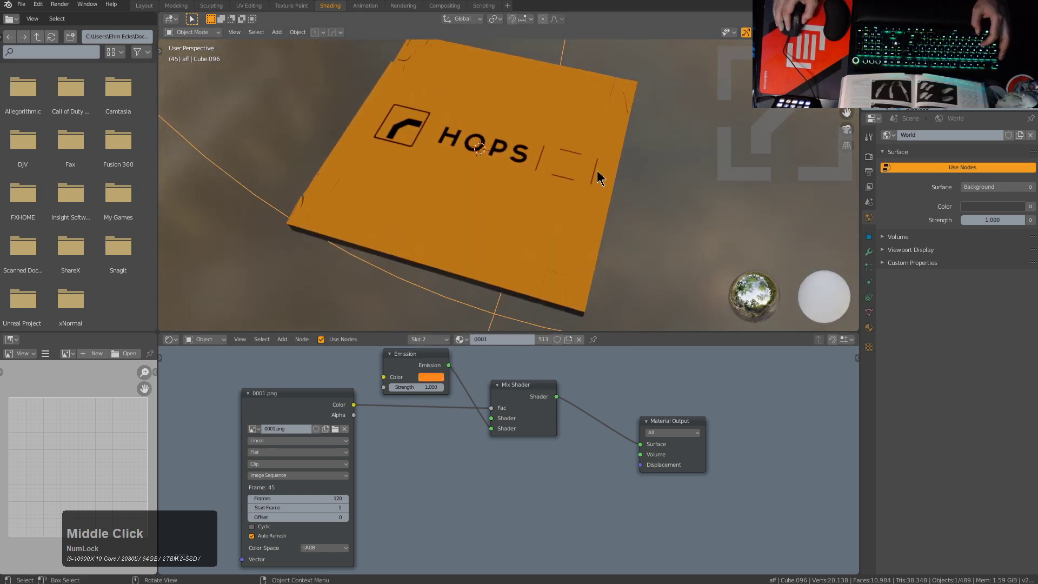
Step: Adjust the viewport lighting to use the Fort Point 4.exr environment with bloom enabled
key("v")
key("s")
key("s")
key("s")
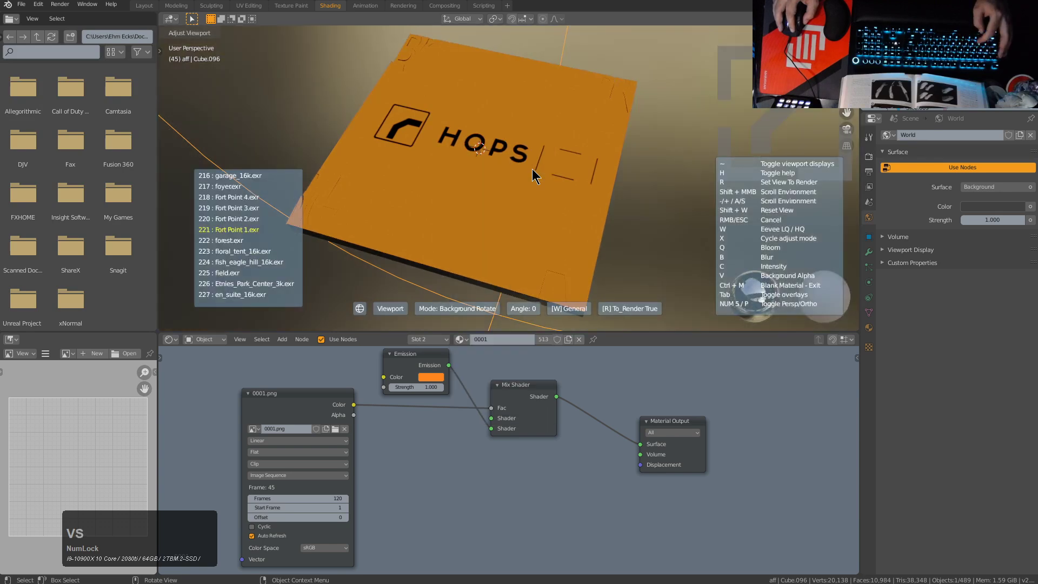
key("s")
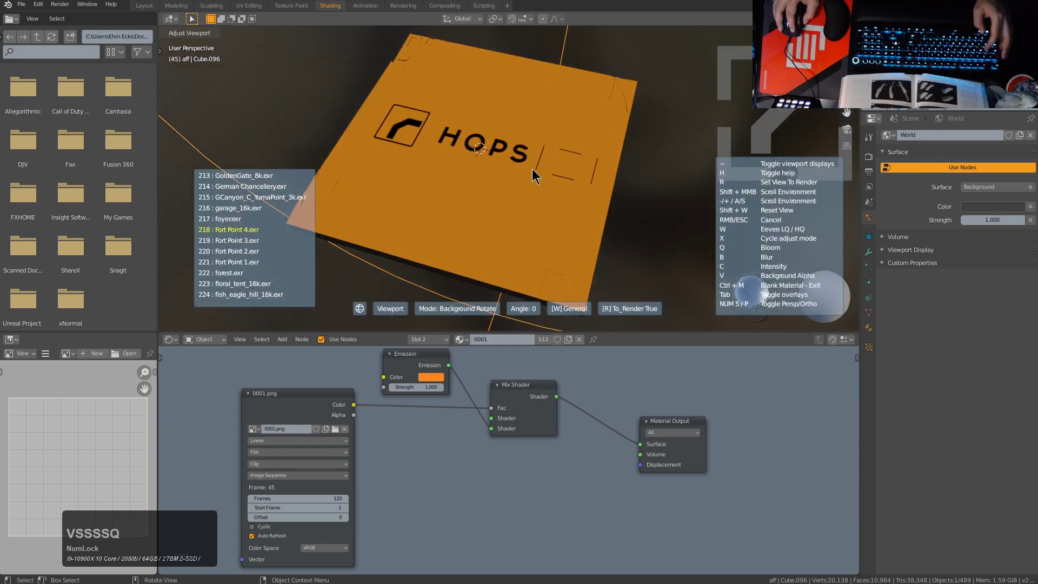
left_click(532, 172)
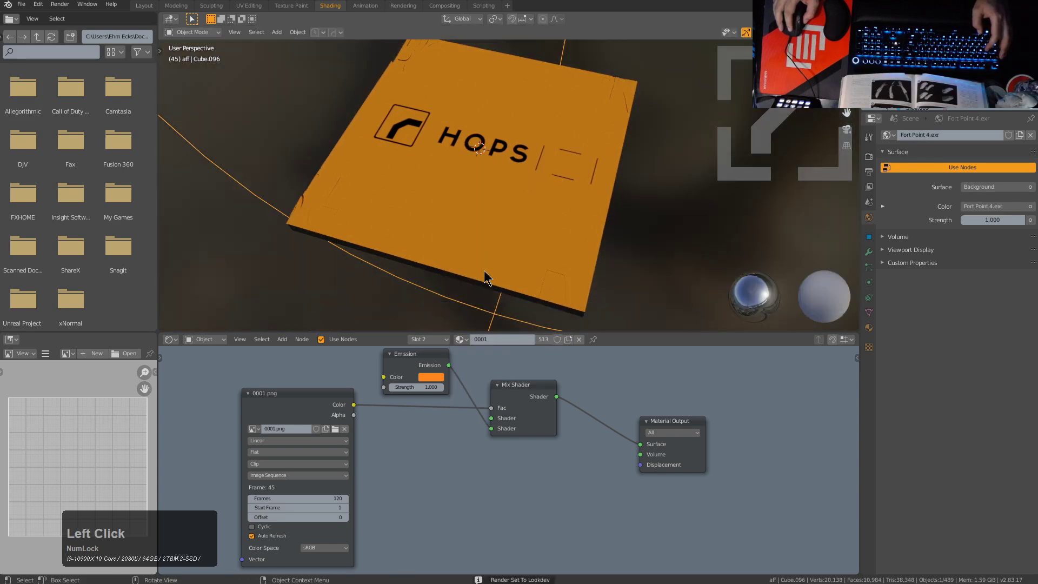
Step: Raise the Emission node's strength to 4.000
mouse_move(417, 386)
left_mouse_down()
mouse_move(454, 387)
mouse_move(424, 387)
left_mouse_up()
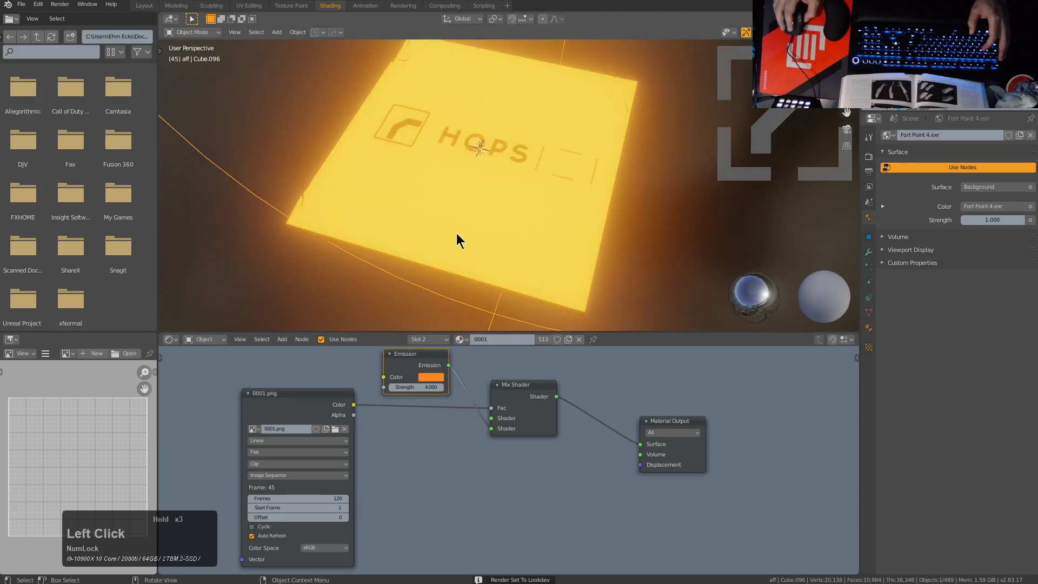
middle_click_drag(447, 278, 503, 225)
scroll(519, 216, "down", 2)
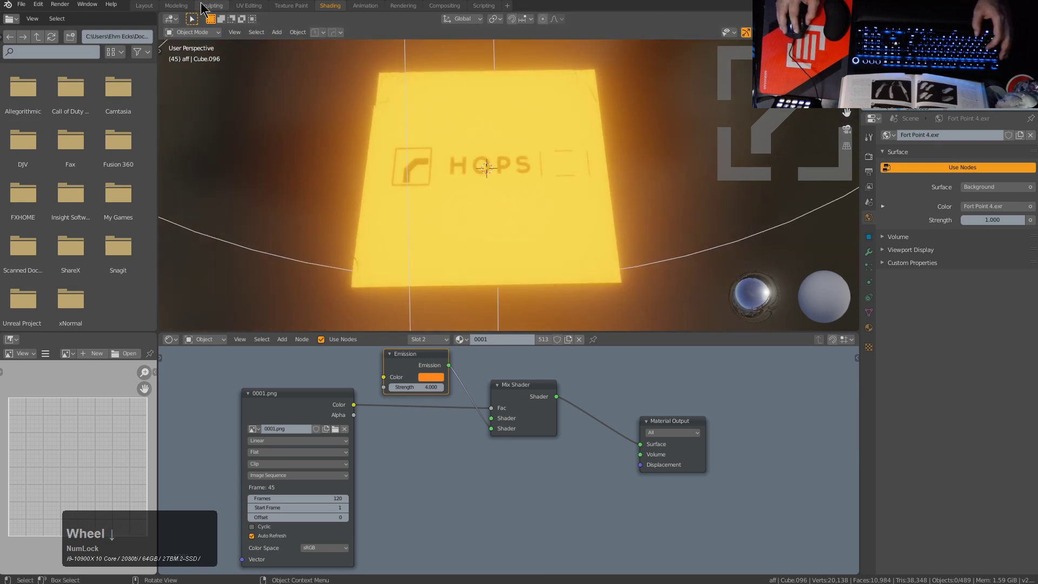
Step: Switch to the Layout workspace and play the animation with the glowing slab in view
left_click(143, 6)
scroll(482, 259, "up", 3)
key("shift+space")
scroll(494, 286, "down", 2)
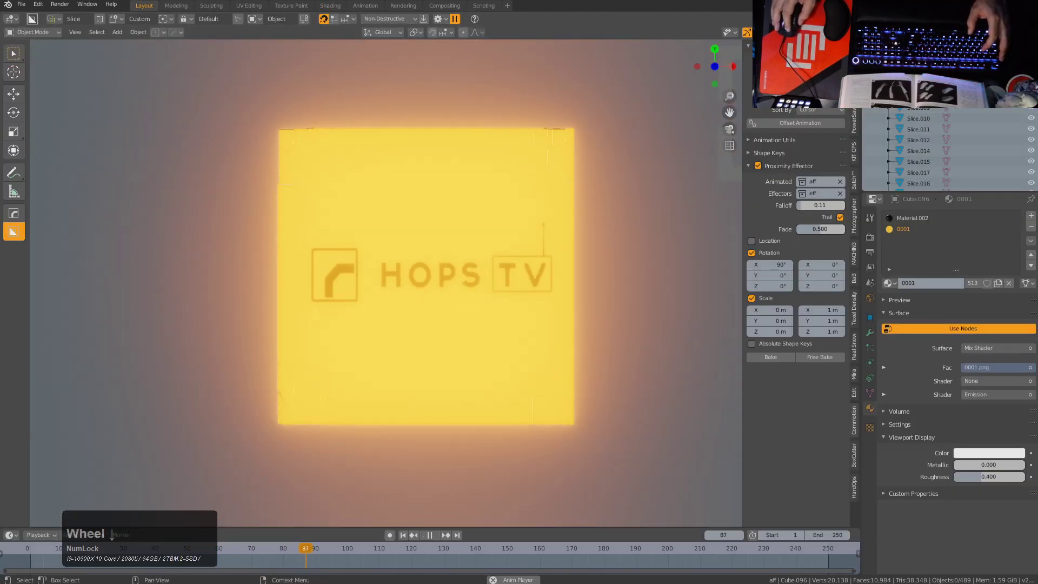
Step: Select the effector empty from the object list and move it across the slab while the animation plays
left_click_drag(1035, 70, 1035, 89)
left_click(1035, 81)
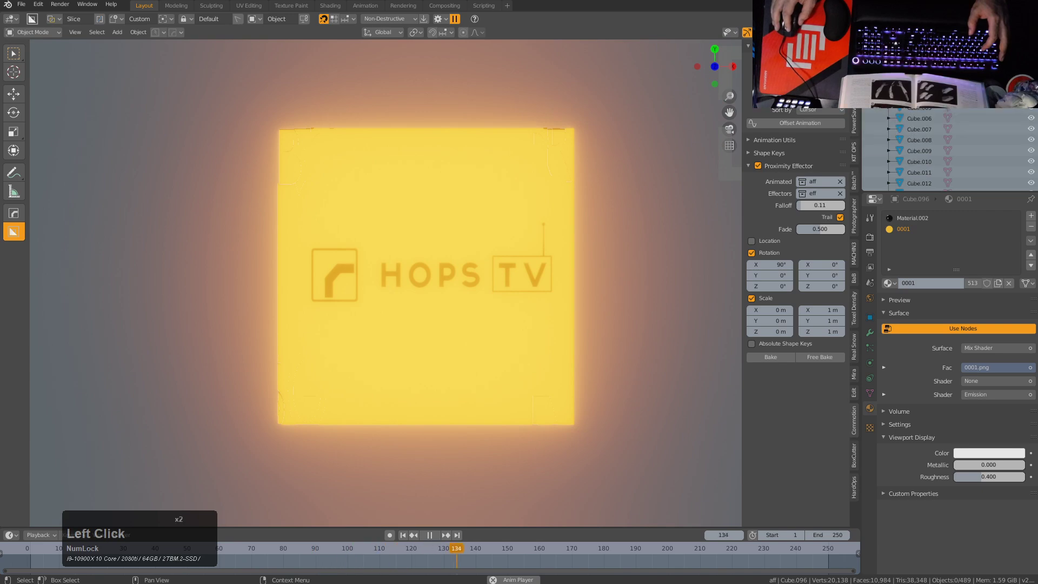
left_click(874, 114)
key("g")
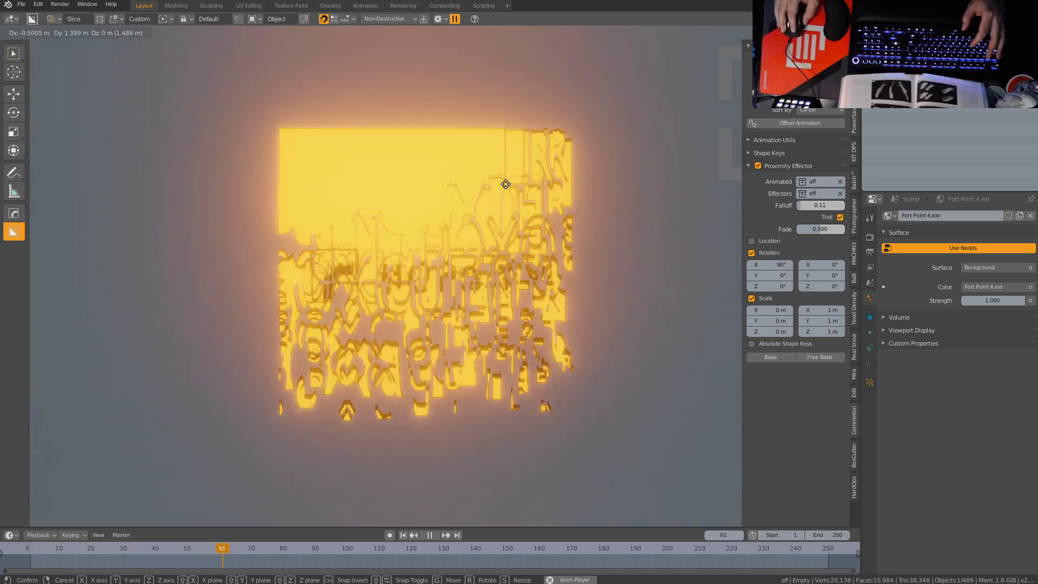
left_click(503, 455)
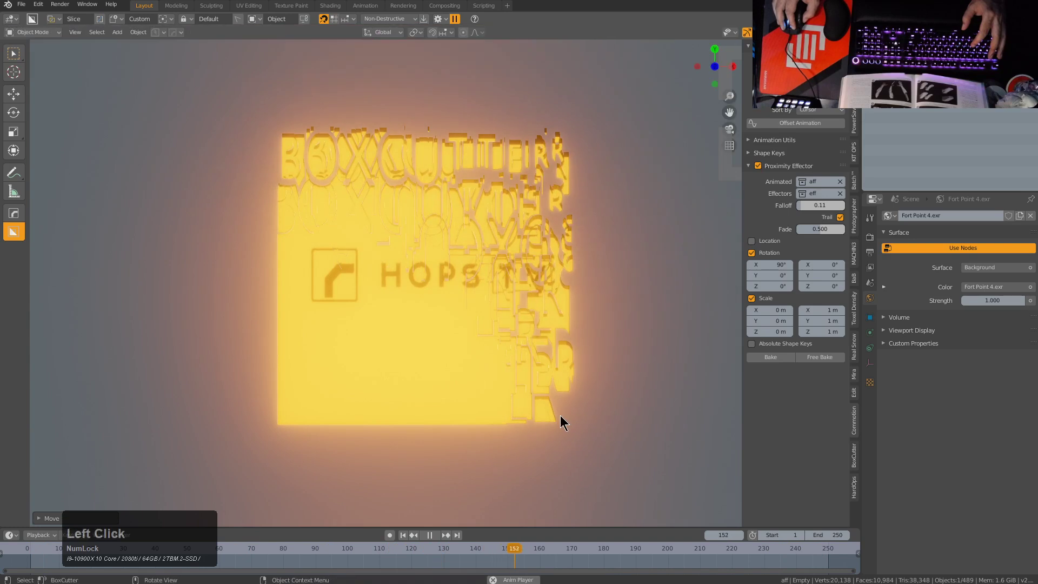
Step: Select a slab piece and change the emission color of its material 0001 to pink
left_click(552, 225)
scroll(925, 386, "up", 4)
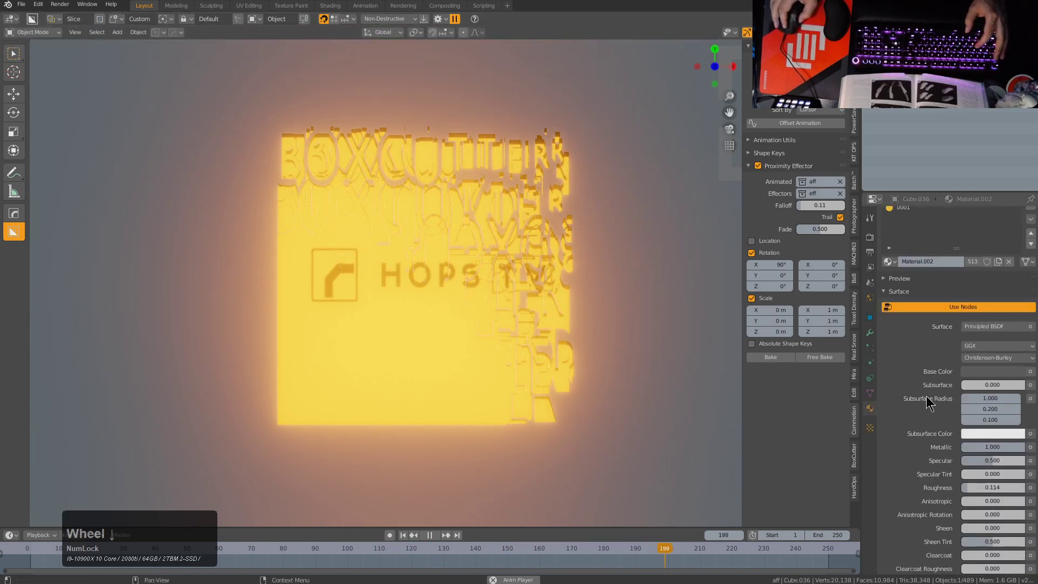
left_click(902, 229)
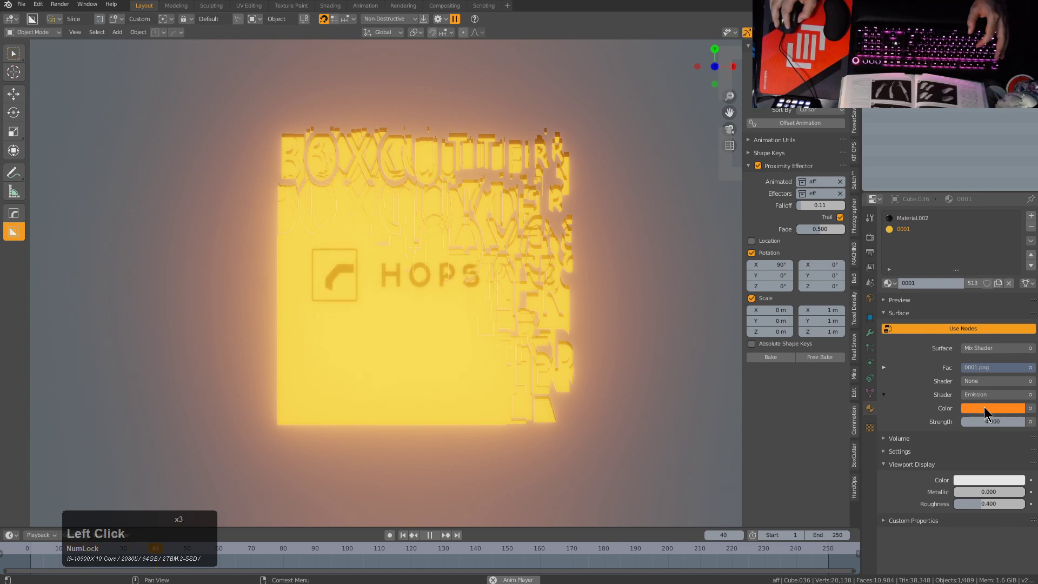
left_click(983, 409)
left_click(963, 289)
mouse_move(961, 282)
left_mouse_down()
mouse_move(988, 268)
mouse_move(990, 314)
mouse_move(973, 328)
mouse_move(983, 307)
left_mouse_up()
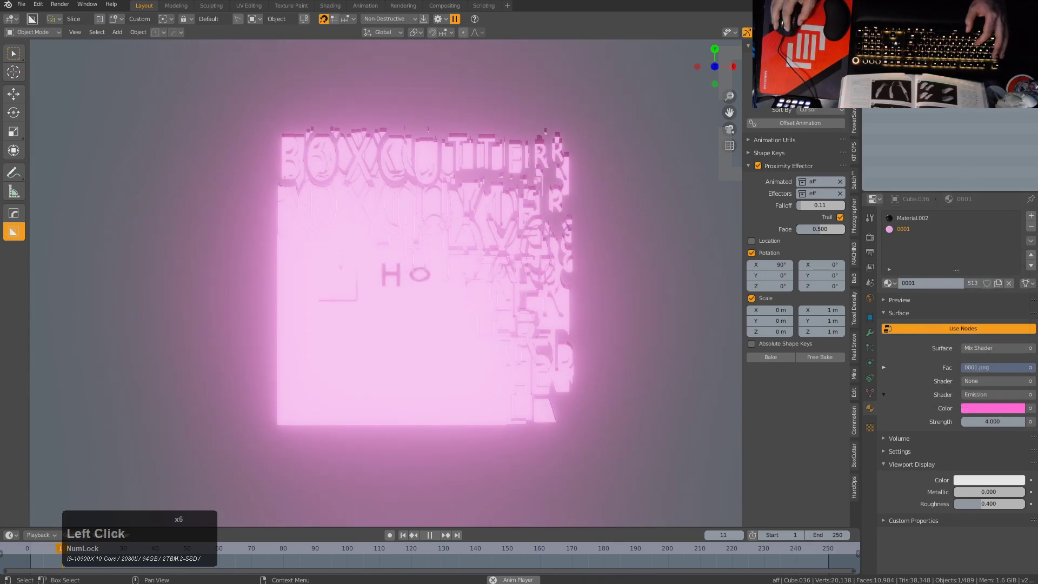
Step: Reselect the effector and sweep it over the pink slab pieces to a new position during playback
left_click(637, 221)
key("g")
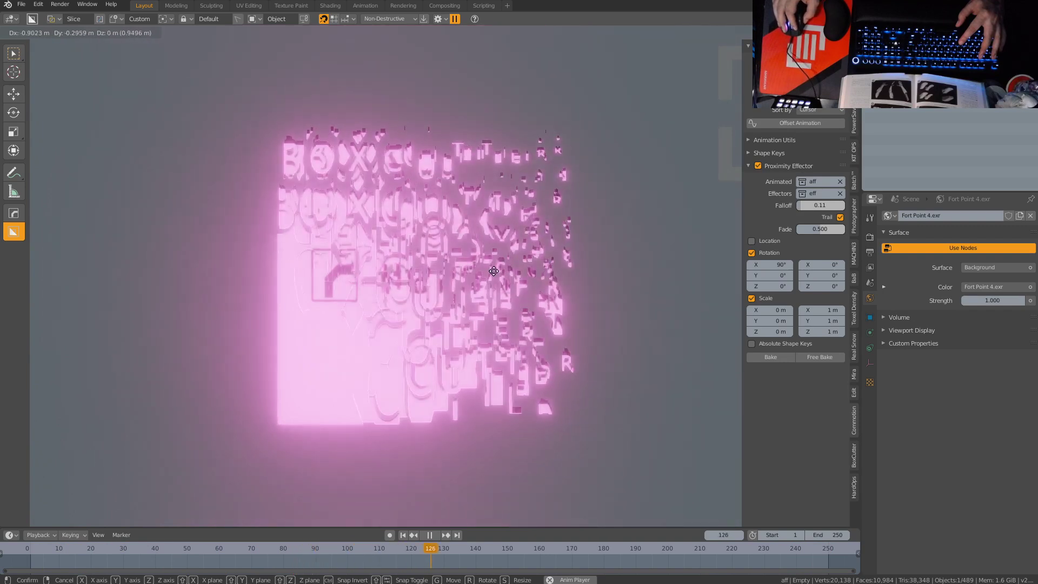
left_click(532, 85)
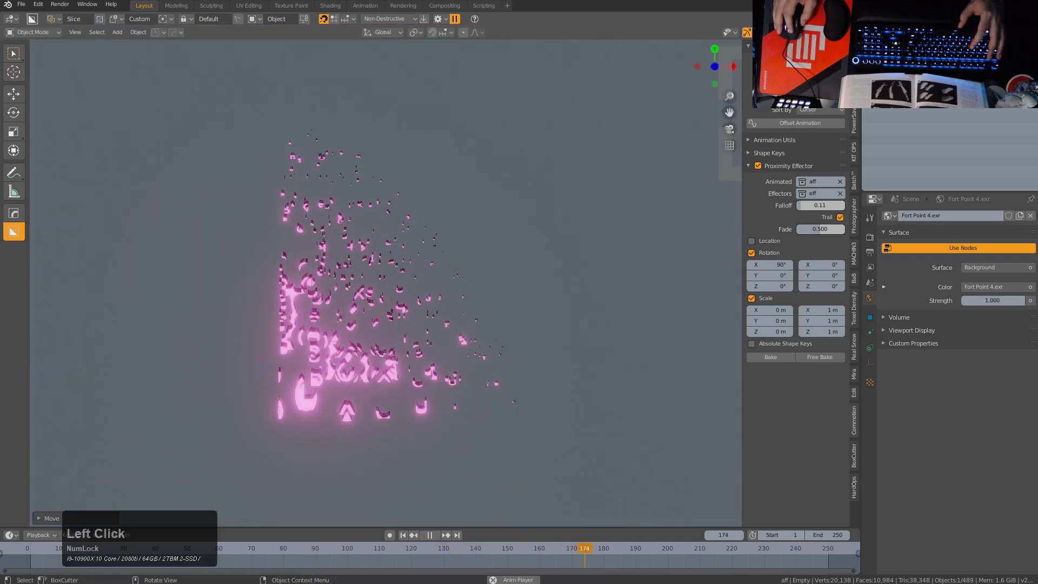